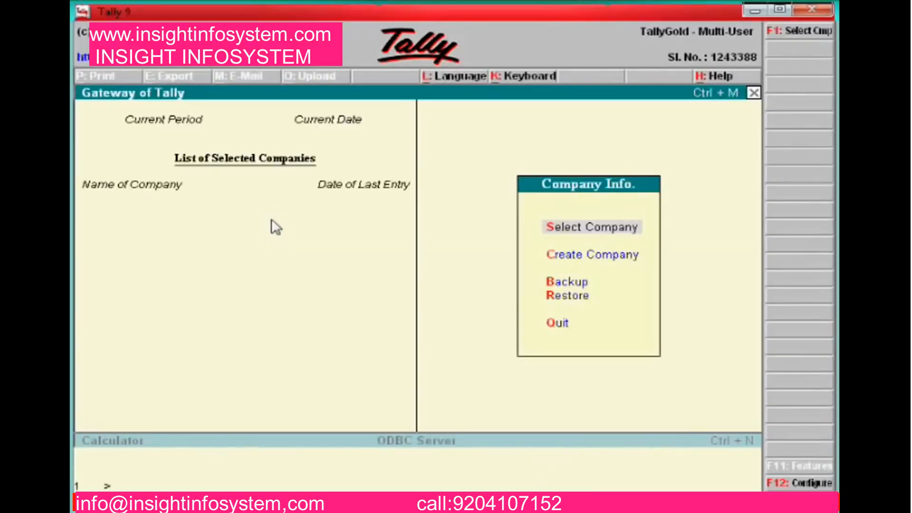
Start a new company named Ramu & Co with its financial year beginning 1-4-2010
{"action": "key", "text": "Down"}
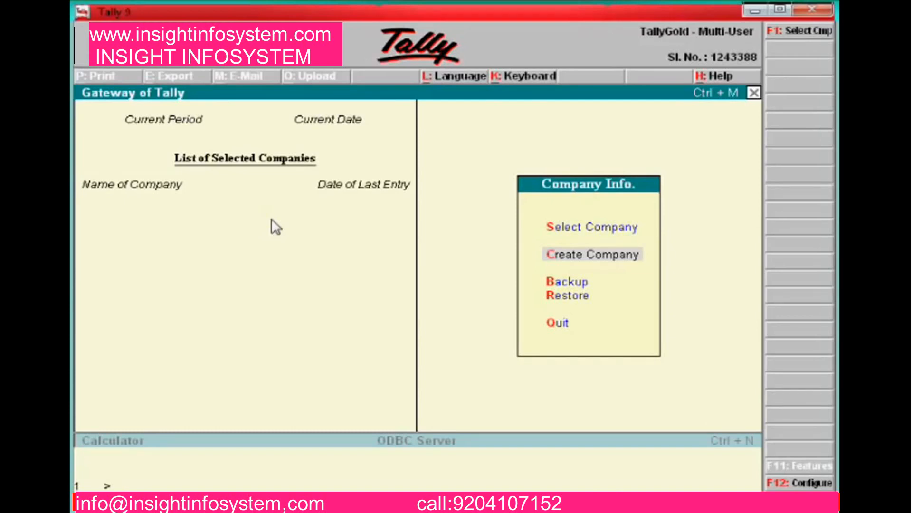
{"action": "key", "text": "Return"}
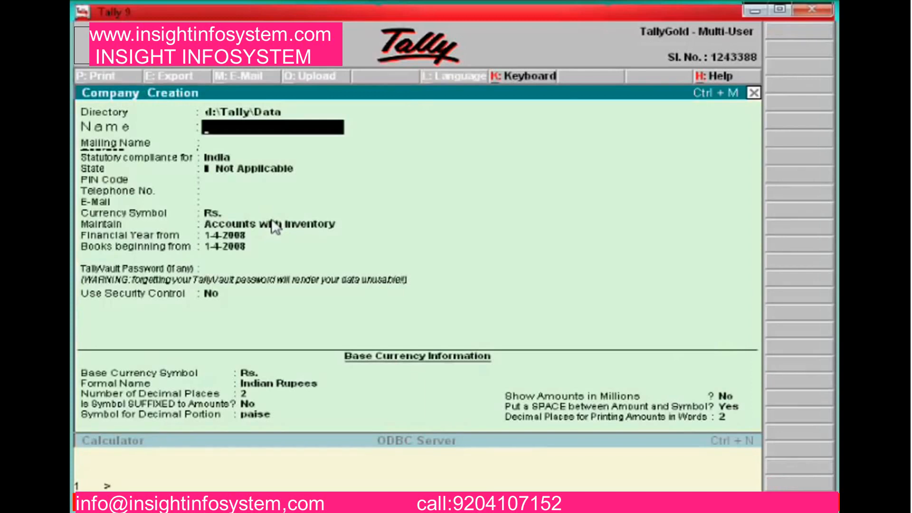
{"action": "type", "text": "Ramu & Co"}
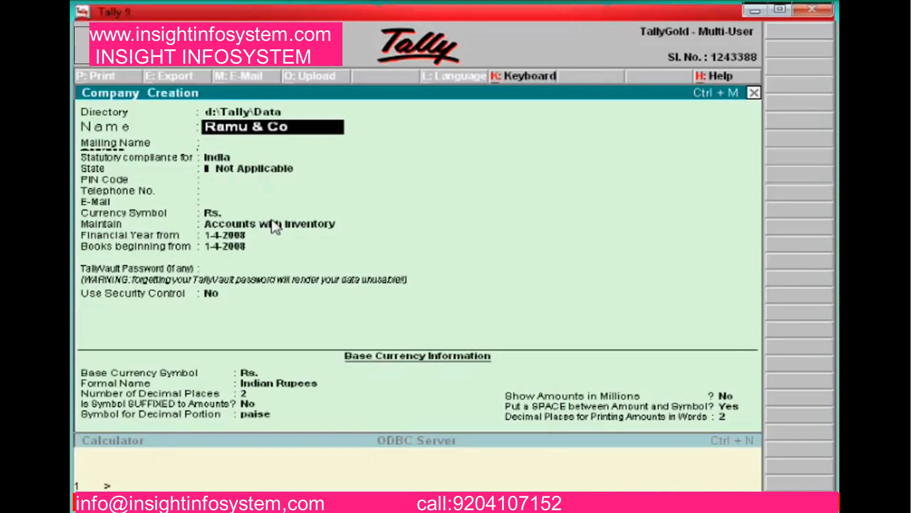
{"action": "key", "text": "Return"}
{"action": "key", "text": "Return"}
{"action": "key", "text": "Return"}
{"action": "key", "text": "Return"}
{"action": "key", "text": "Return"}
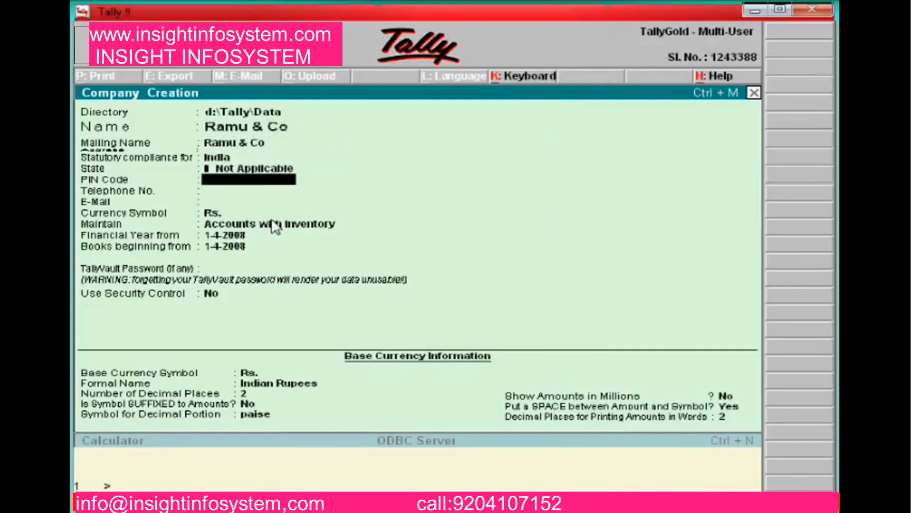
{"action": "key", "text": "Return"}
{"action": "key", "text": "Return"}
{"action": "key", "text": "Return"}
{"action": "key", "text": "Return"}
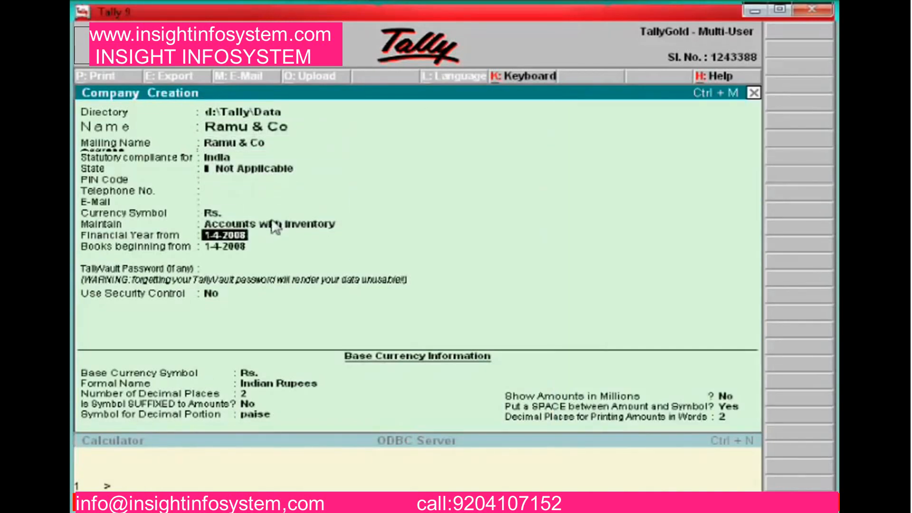
{"action": "type", "text": "1-4-2010"}
{"action": "key", "text": "Return"}
Set the state to Tamil Nadu, enter the company's PIN code and finish the form
{"action": "key", "text": "BackSpace"}
{"action": "key", "text": "BackSpace"}
{"action": "key", "text": "BackSpace"}
{"action": "key", "text": "BackSpace"}
{"action": "key", "text": "BackSpace"}
{"action": "key", "text": "BackSpace"}
{"action": "key", "text": "BackSpace"}
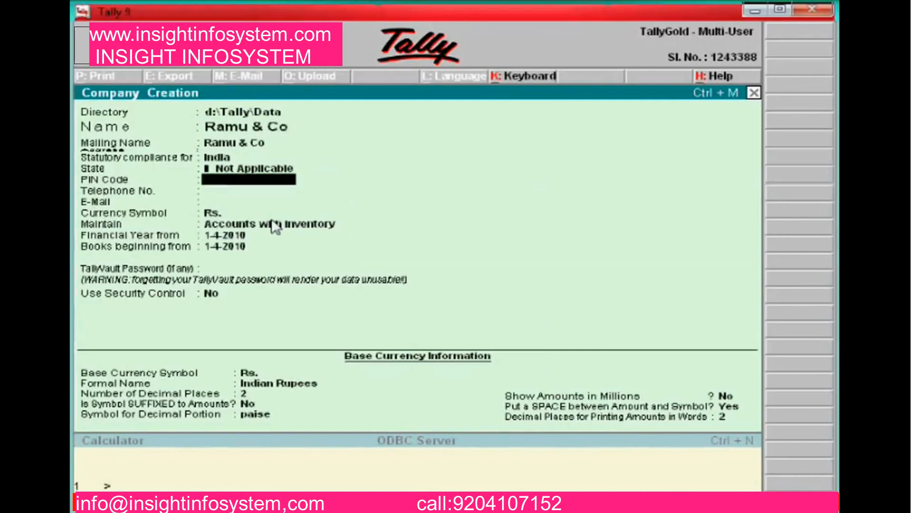
{"action": "key", "text": "BackSpace"}
{"action": "key", "text": "Return"}
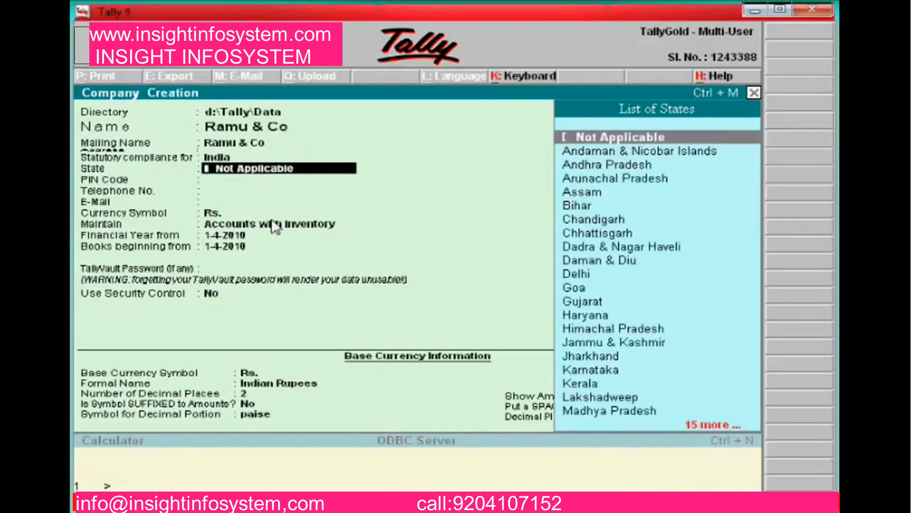
{"action": "type", "text": "Tamil"}
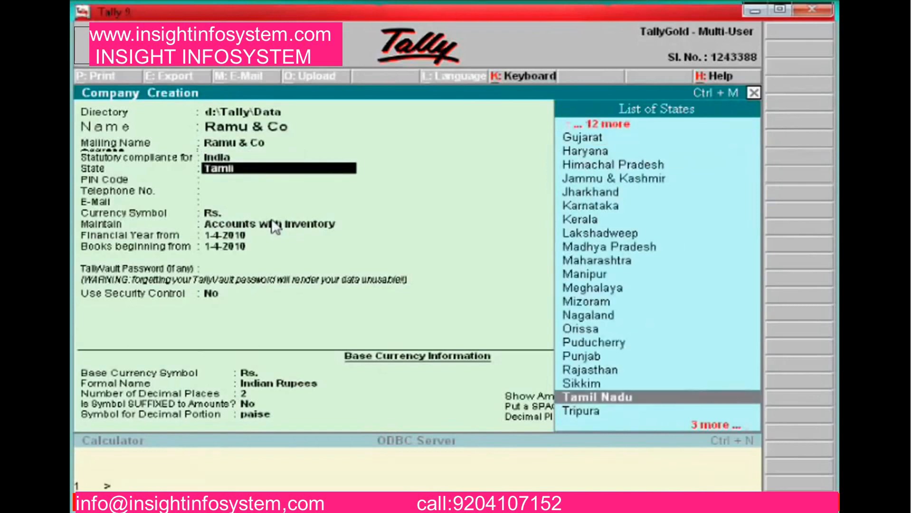
{"action": "key", "text": "Return"}
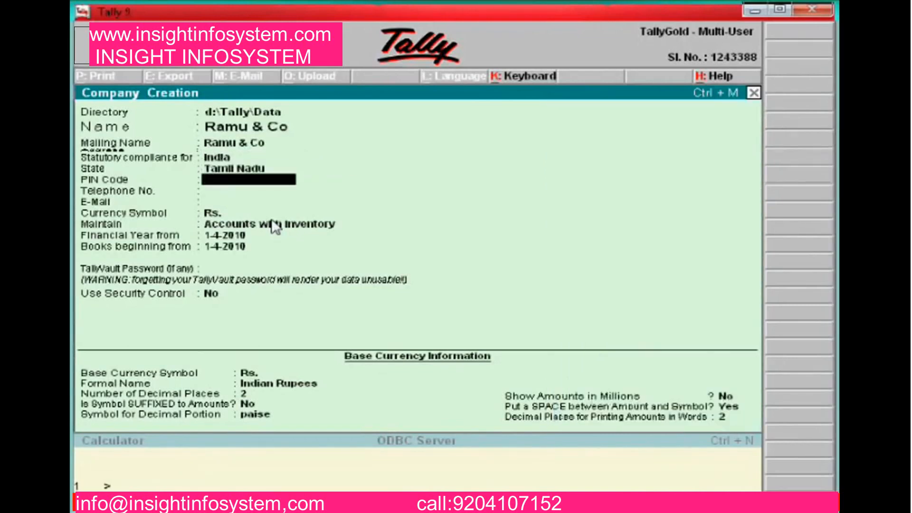
{"action": "type", "text": "600004"}
{"action": "key", "text": "Return"}
{"action": "key", "text": "Return"}
{"action": "key", "text": "Return"}
{"action": "key", "text": "Return"}
{"action": "key", "text": "Return"}
{"action": "key", "text": "Return"}
{"action": "key", "text": "Return"}
{"action": "key", "text": "Return"}
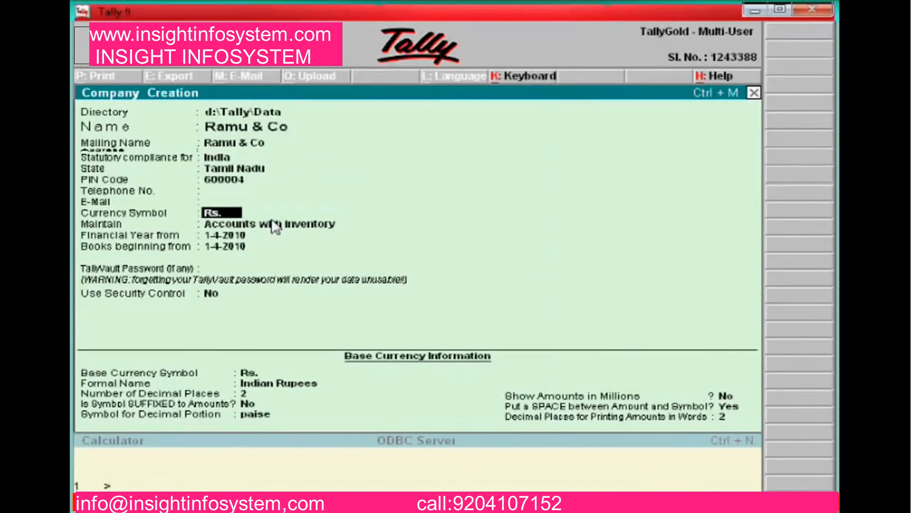
{"action": "key", "text": "Return"}
{"action": "key", "text": "Return"}
{"action": "key", "text": "Return"}
{"action": "key", "text": "Return"}
{"action": "key", "text": "Return"}
{"action": "key", "text": "Return"}
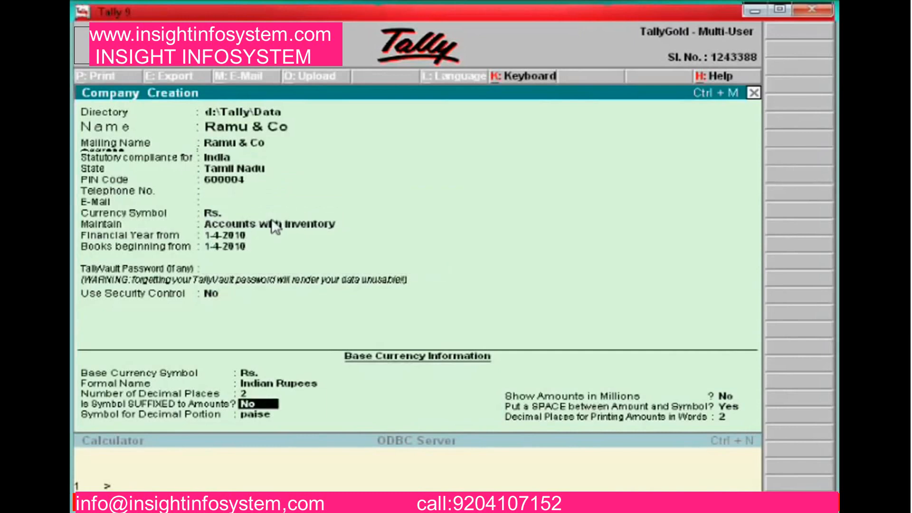
{"action": "key", "text": "Return"}
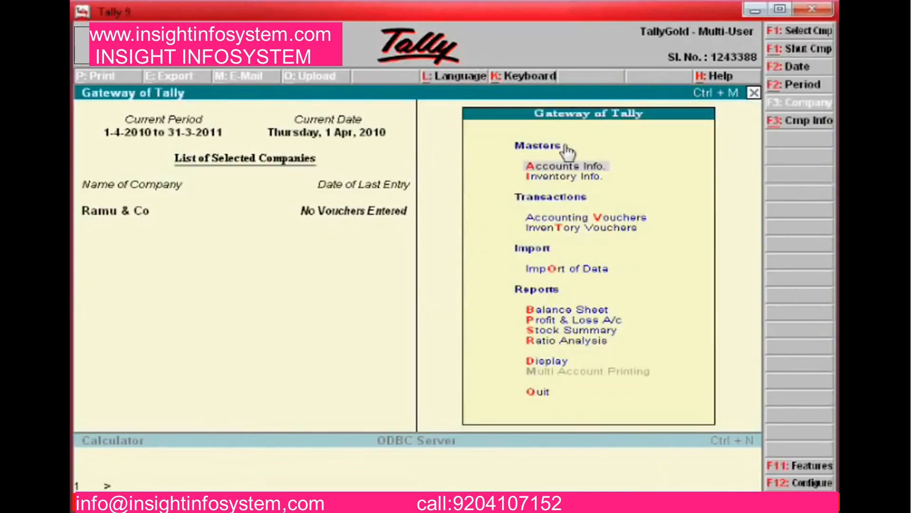
In F11 Features, accept the Accounting Features options as they are
{"action": "left_click", "coordinate": [802, 467]}
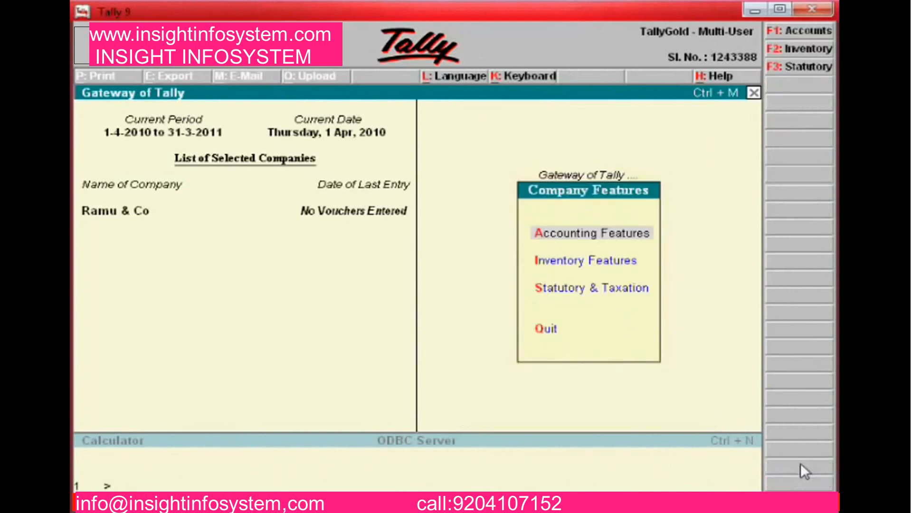
{"action": "key", "text": "Down"}
{"action": "key", "text": "Down"}
{"action": "key", "text": "Up"}
{"action": "key", "text": "Up"}
{"action": "key", "text": "Return"}
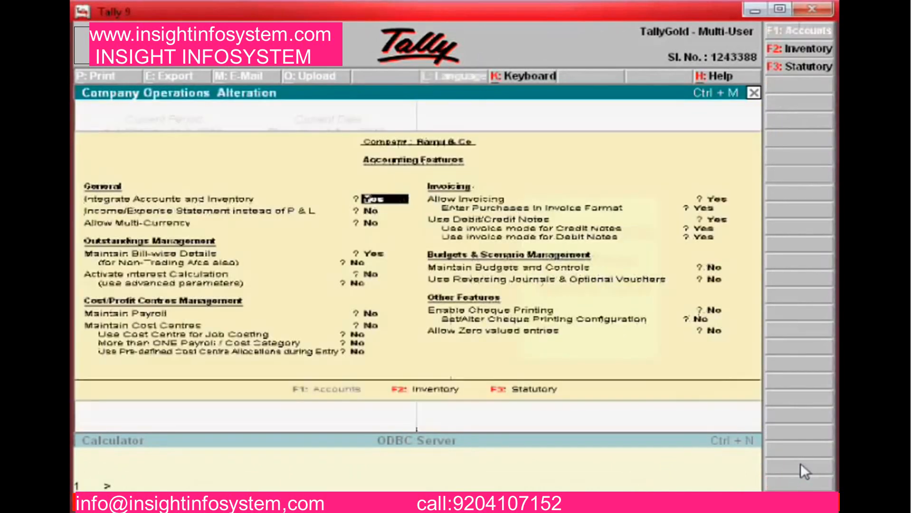
{"action": "key", "text": "Return"}
{"action": "key", "text": "Return"}
{"action": "key", "text": "Return"}
{"action": "key", "text": "Return"}
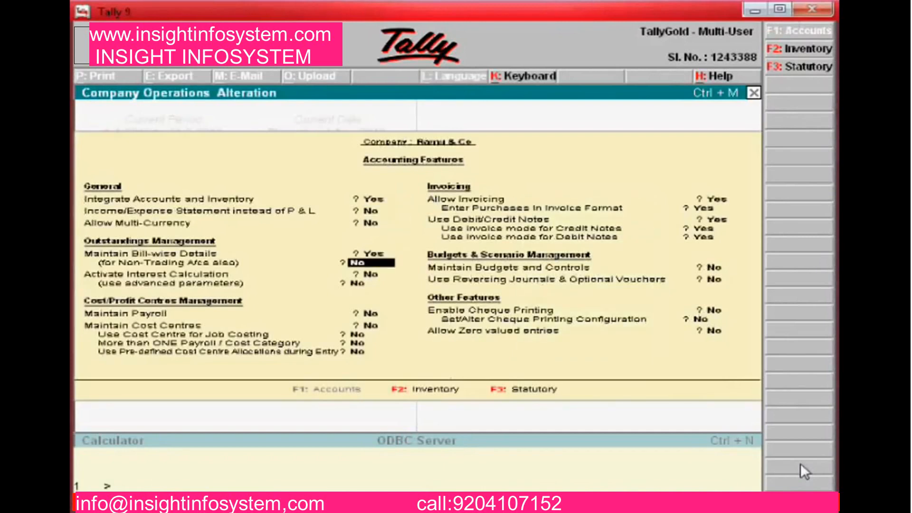
{"action": "key", "text": "Return"}
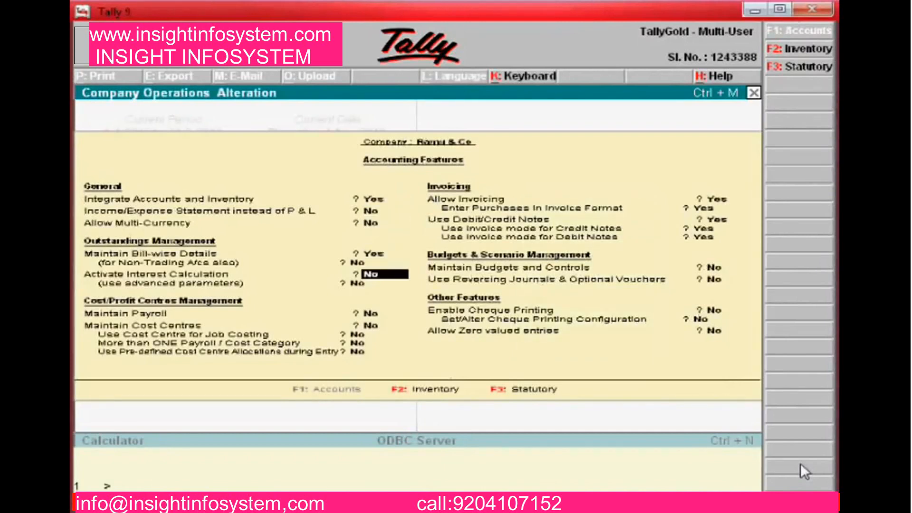
{"action": "key", "text": "Return"}
{"action": "key", "text": "Return"}
{"action": "key", "text": "Return"}
{"action": "key", "text": "Return"}
{"action": "key", "text": "Return"}
{"action": "key", "text": "Return"}
{"action": "key", "text": "Return"}
{"action": "key", "text": "Return"}
{"action": "key", "text": "Return"}
{"action": "key", "text": "Return"}
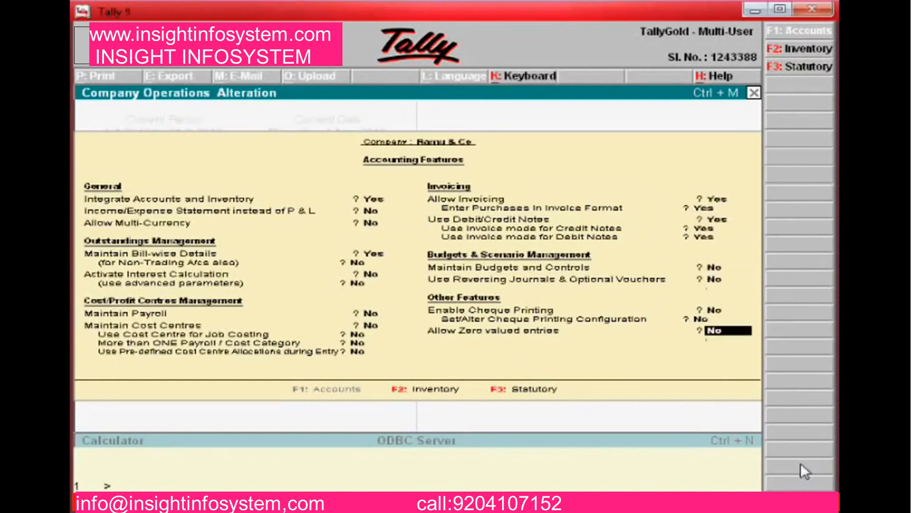
{"action": "key", "text": "Return"}
{"action": "key", "text": "Return"}
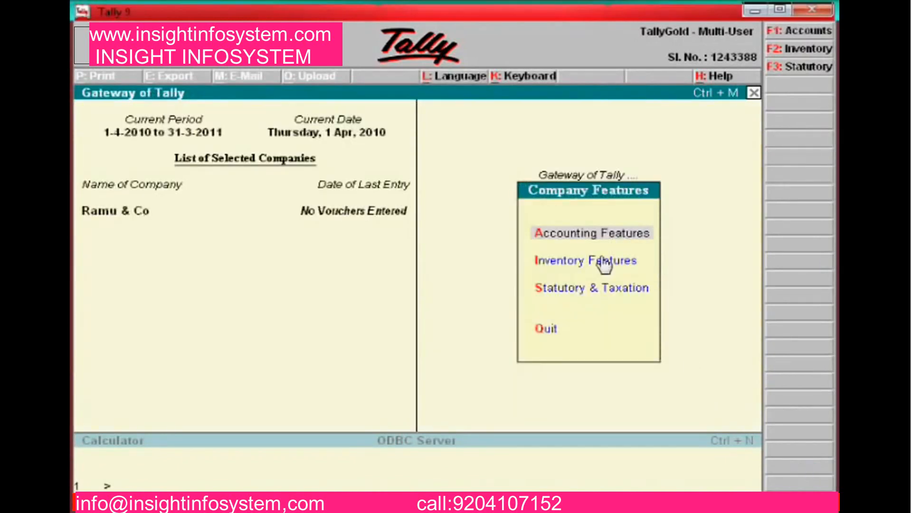
Accept the Inventory Features, keeping multiple godowns and integrated accounts and inventory on
{"action": "left_click", "coordinate": [603, 266]}
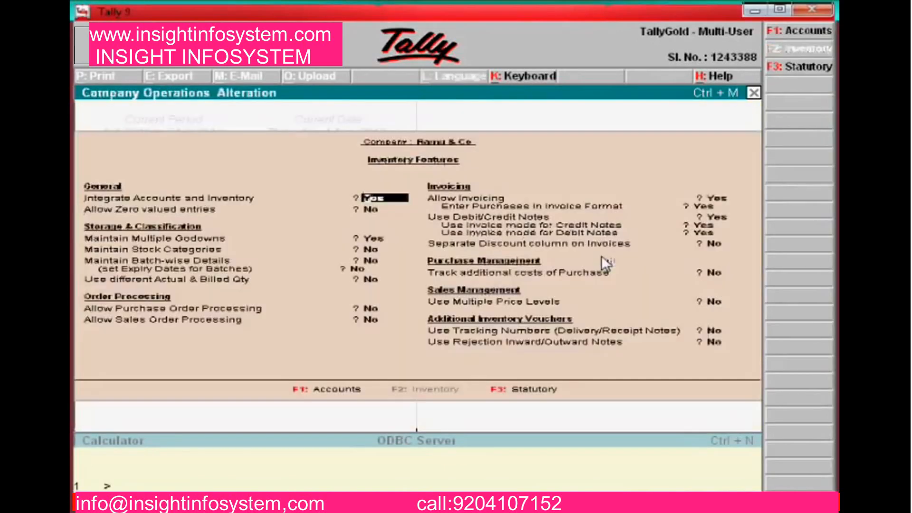
{"action": "key", "text": "Return"}
{"action": "key", "text": "Return"}
{"action": "key", "text": "Return"}
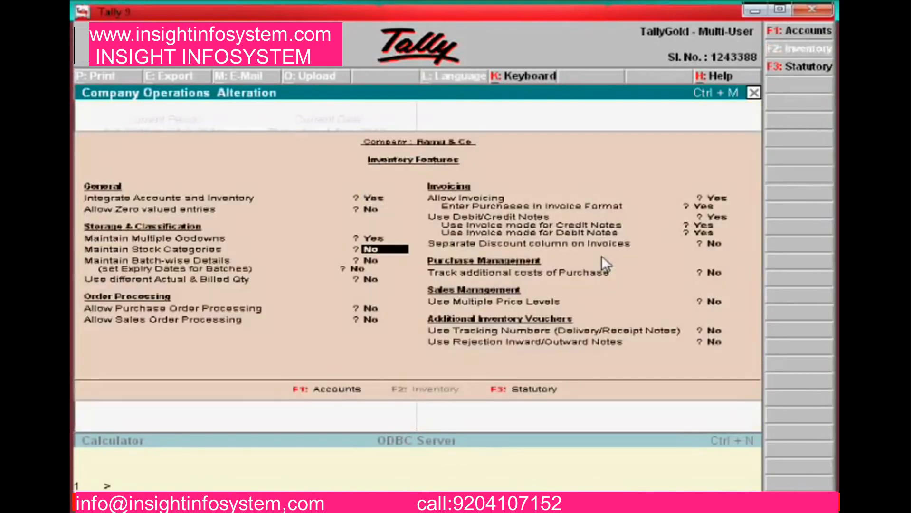
{"action": "key", "text": "Up"}
{"action": "key", "text": "Up"}
{"action": "key", "text": "Down"}
{"action": "key", "text": "Down"}
{"action": "key", "text": "Return"}
{"action": "key", "text": "Return"}
{"action": "key", "text": "Return"}
{"action": "key", "text": "Return"}
{"action": "key", "text": "Return"}
{"action": "key", "text": "Return"}
{"action": "key", "text": "Return"}
{"action": "key", "text": "Return"}
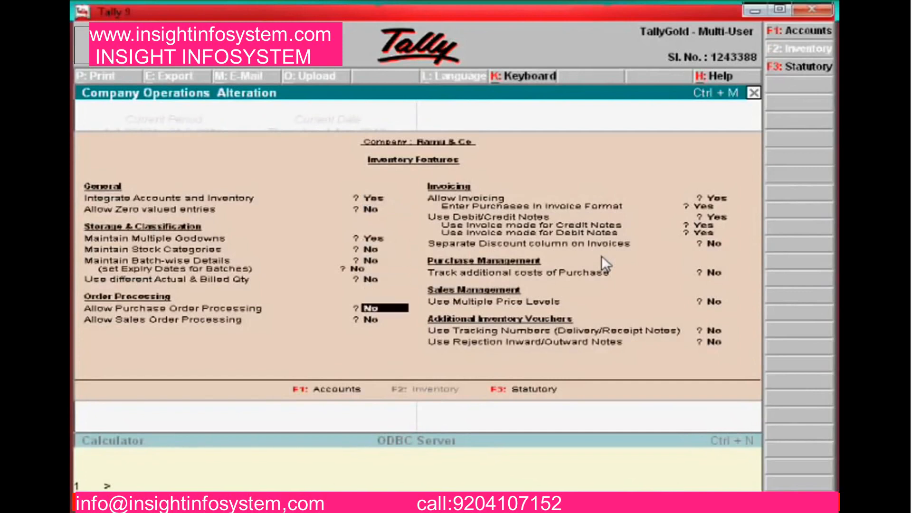
{"action": "key", "text": "Return"}
{"action": "key", "text": "Return"}
{"action": "key", "text": "Return"}
{"action": "key", "text": "Return"}
{"action": "key", "text": "Return"}
{"action": "key", "text": "Return"}
{"action": "key", "text": "Return"}
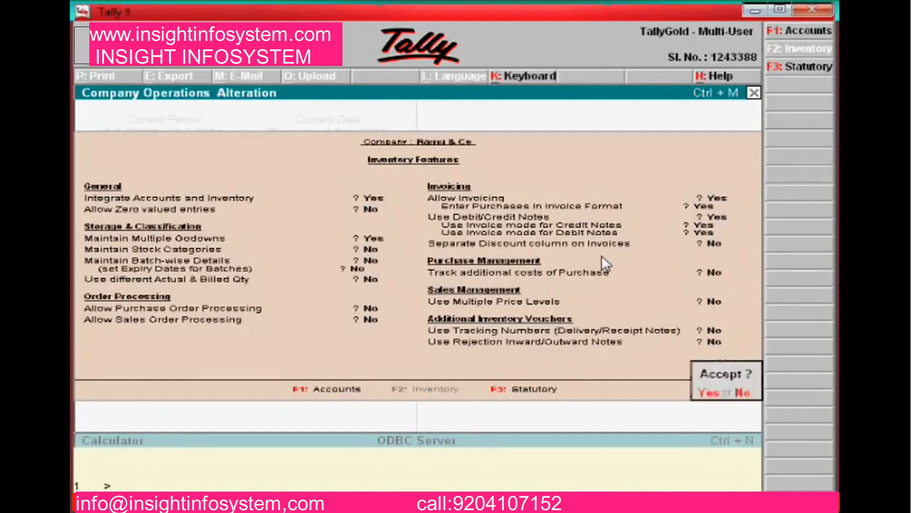
{"action": "key", "text": "Return"}
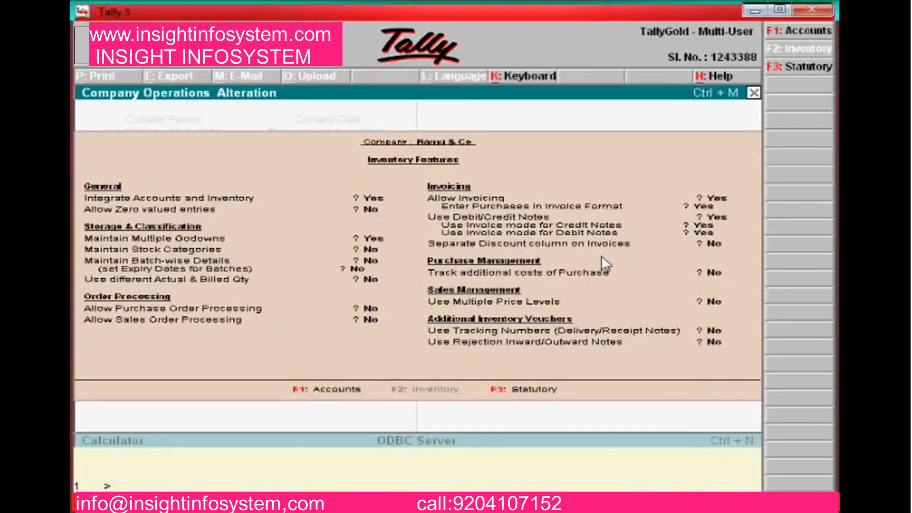
{"action": "key", "text": "Down"}
{"action": "key", "text": "Down"}
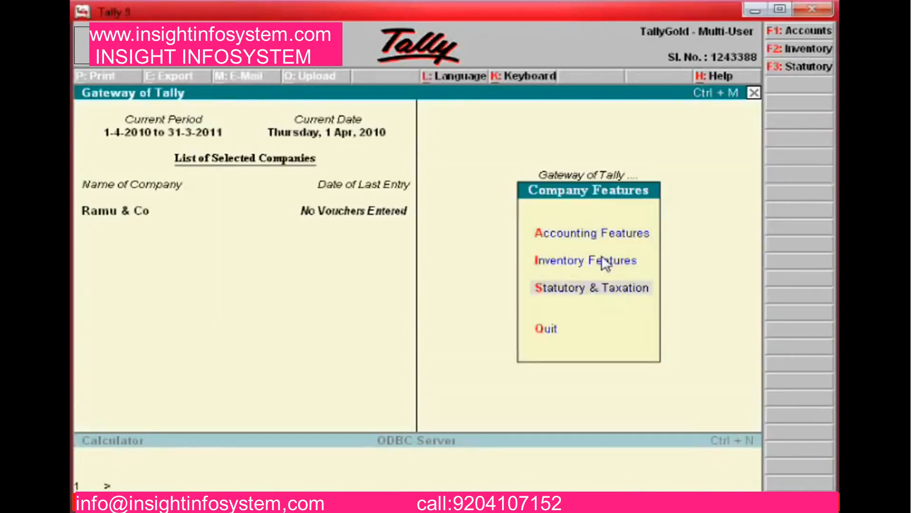
Enable VAT as a Regular dealer in Tamil Nadu and save the Statutory & Taxation settings
{"action": "key", "text": "Return"}
{"action": "key", "text": "Return"}
{"action": "key", "text": "Return"}
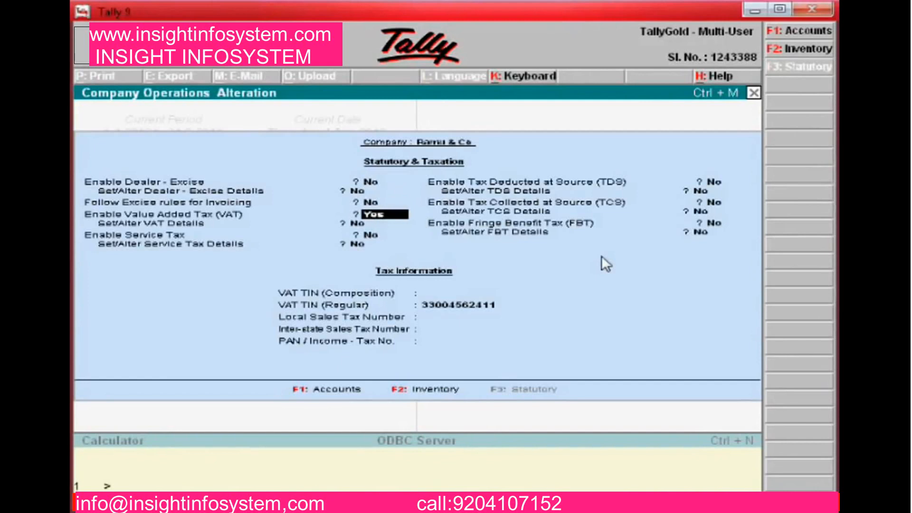
{"action": "key", "text": "Return"}
{"action": "type", "text": "y"}
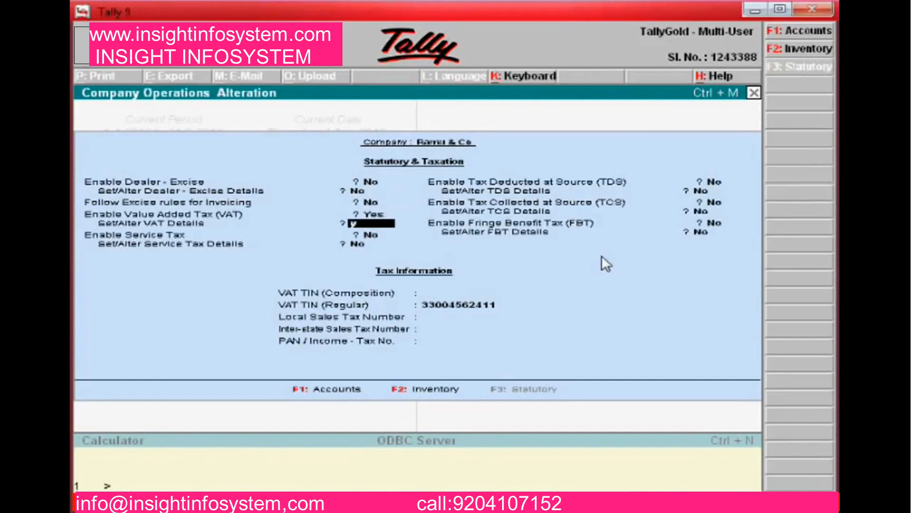
{"action": "key", "text": "Return"}
{"action": "key", "text": "Return"}
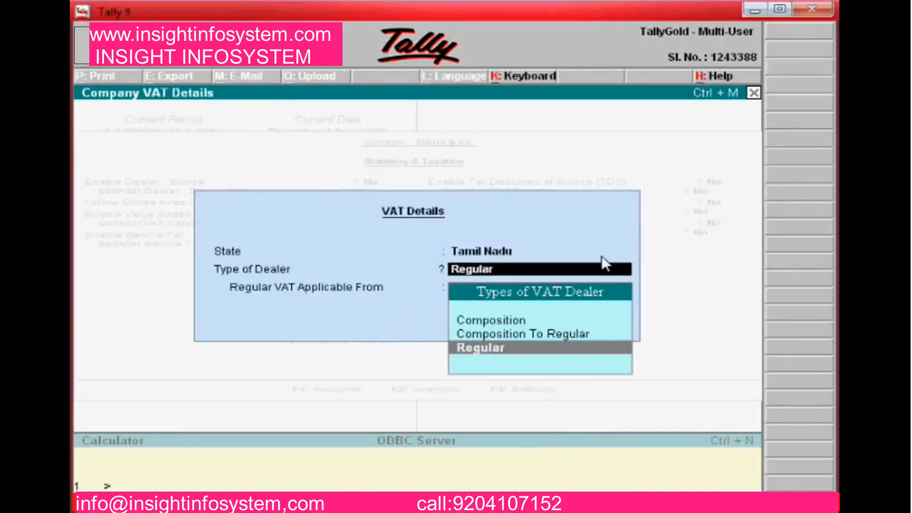
{"action": "key", "text": "Return"}
{"action": "key", "text": "Return"}
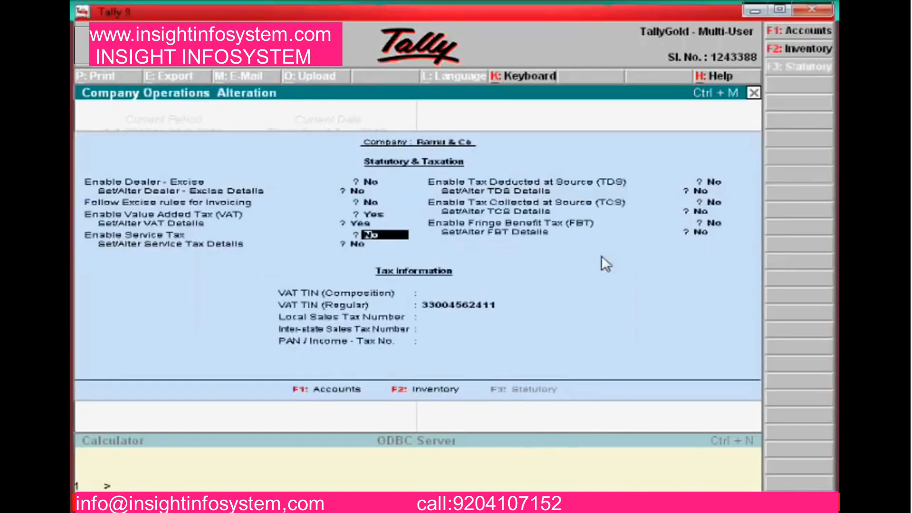
{"action": "key", "text": "Return"}
{"action": "key", "text": "Return"}
{"action": "key", "text": "Return"}
{"action": "key", "text": "Return"}
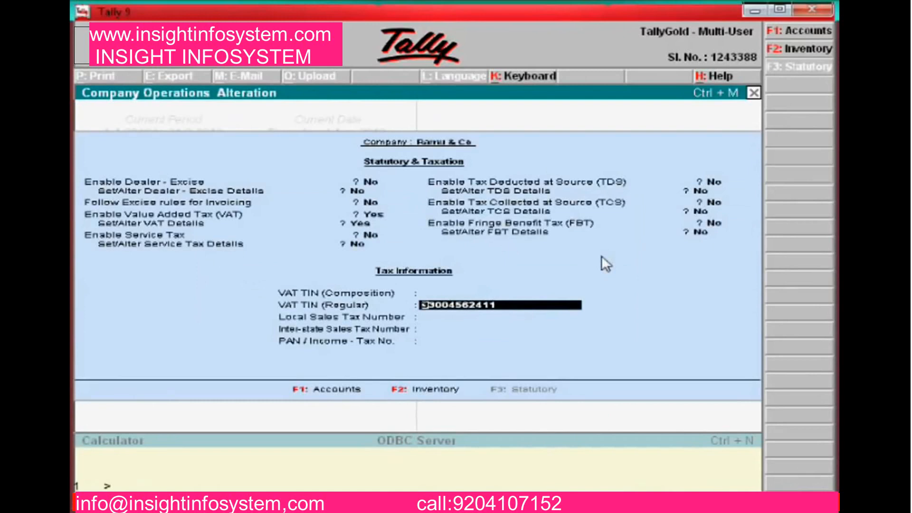
{"action": "key", "text": "Return"}
{"action": "key", "text": "Return"}
{"action": "key", "text": "Return"}
{"action": "key", "text": "Return"}
{"action": "key", "text": "Return"}
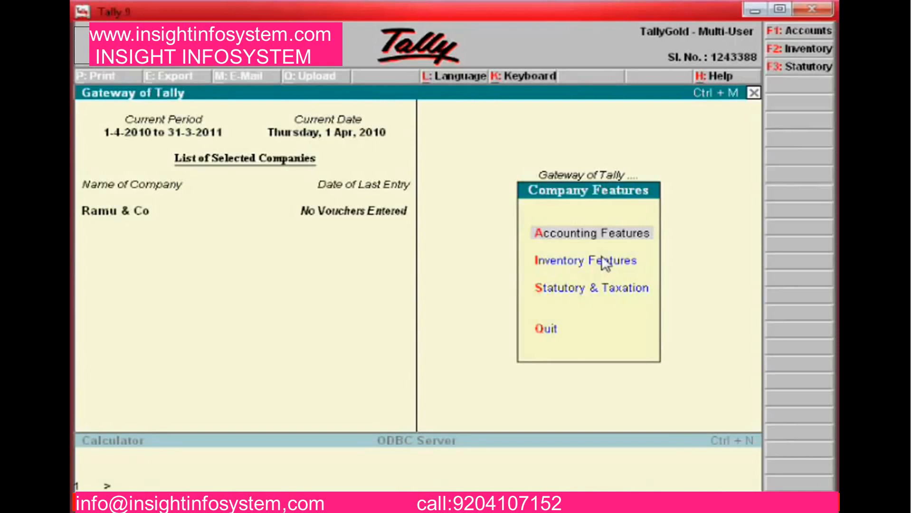
From the Gateway, go to Accounts Info > Ledgers and list the ledgers for single alteration
{"action": "key", "text": "Escape"}
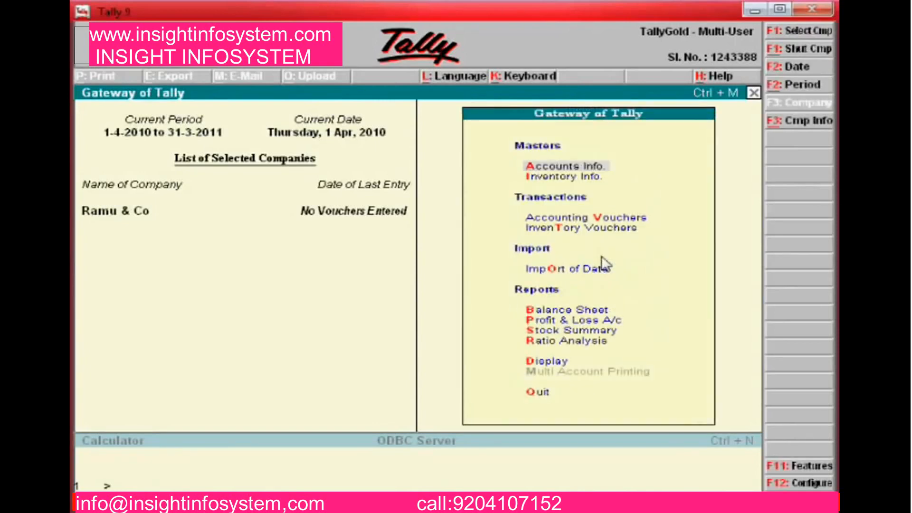
{"action": "key", "text": "Return"}
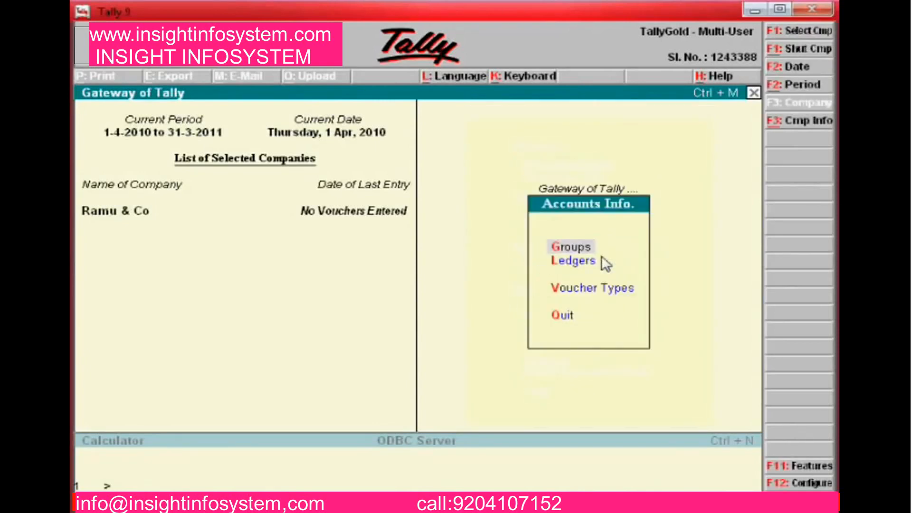
{"action": "key", "text": "Down"}
{"action": "key", "text": "Return"}
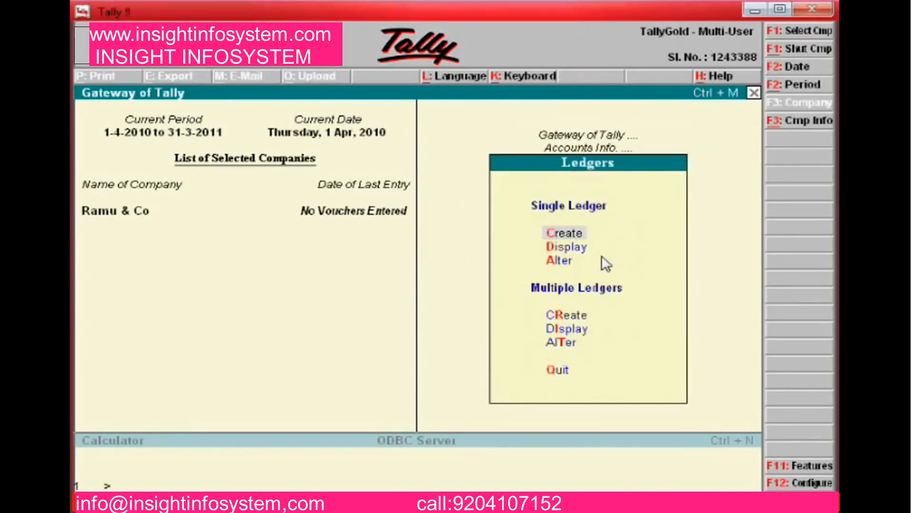
{"action": "key", "text": "Down"}
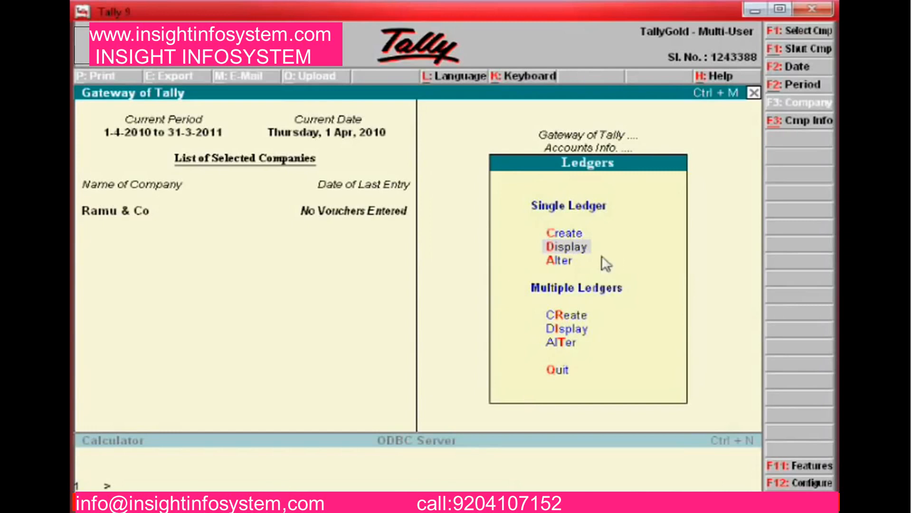
{"action": "key", "text": "Return"}
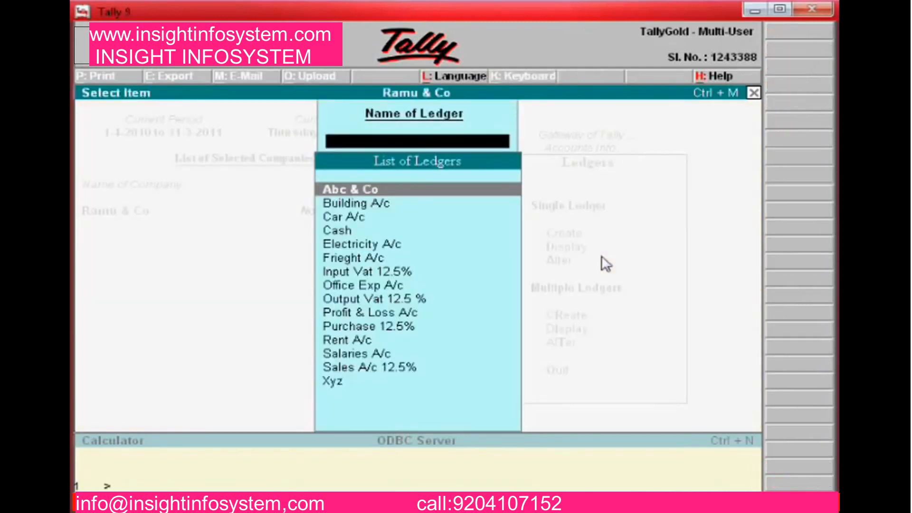
{"action": "key", "text": "Escape"}
{"action": "key", "text": "Down"}
{"action": "key", "text": "Return"}
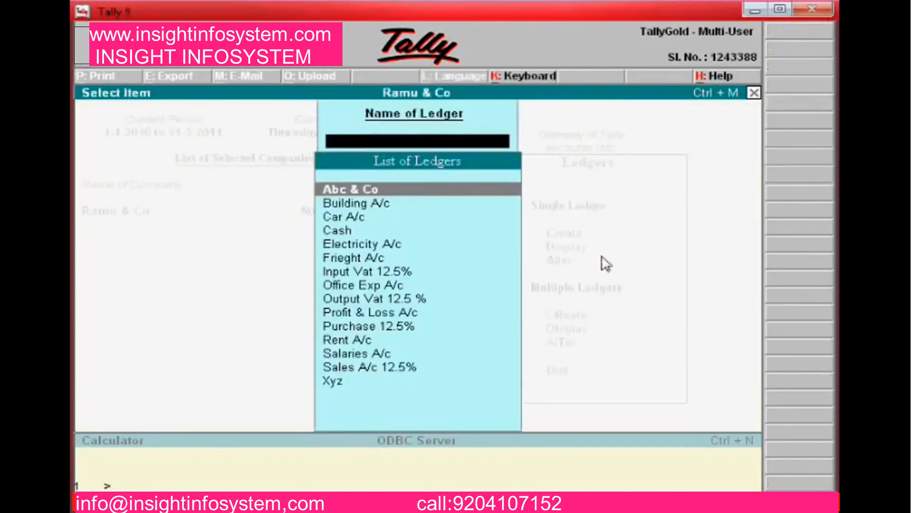
Re-accept the Abc & Co ledger under Sundry Creditors with bill-by-bill balances
{"action": "key", "text": "Return"}
{"action": "key", "text": "Return"}
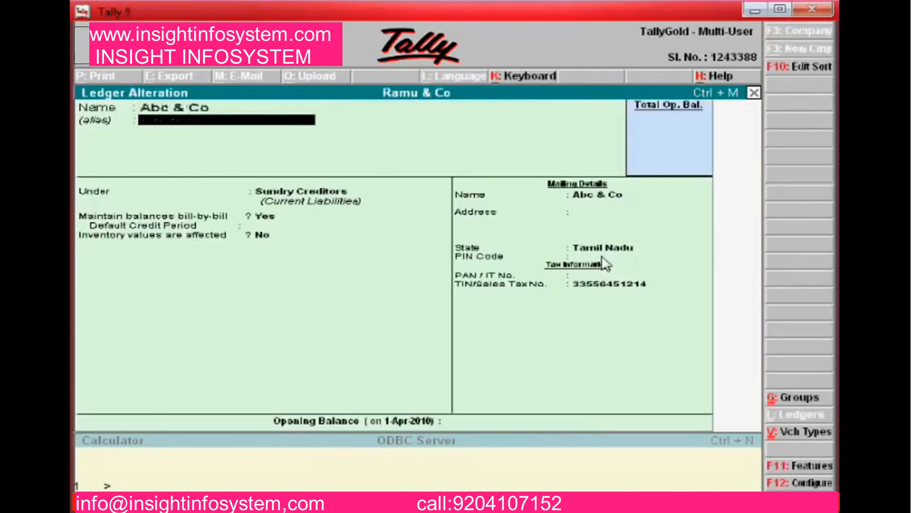
{"action": "key", "text": "Return"}
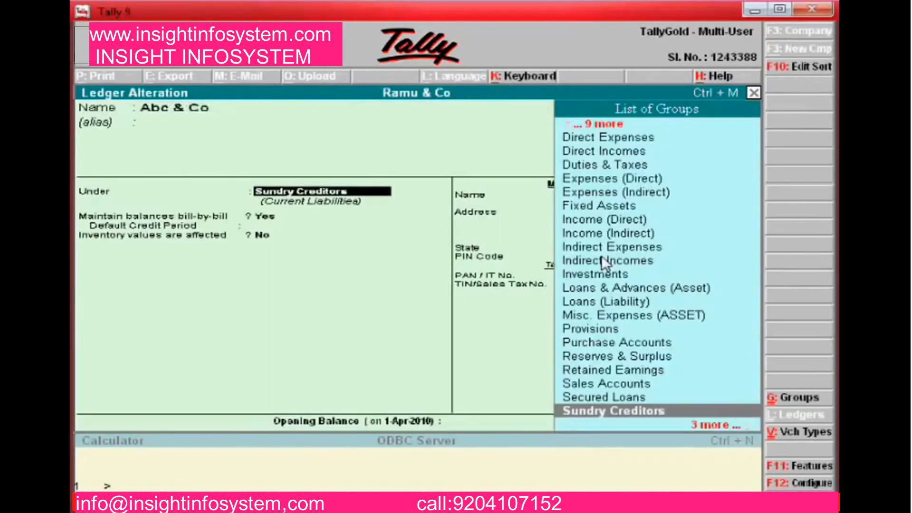
{"action": "key", "text": "Return"}
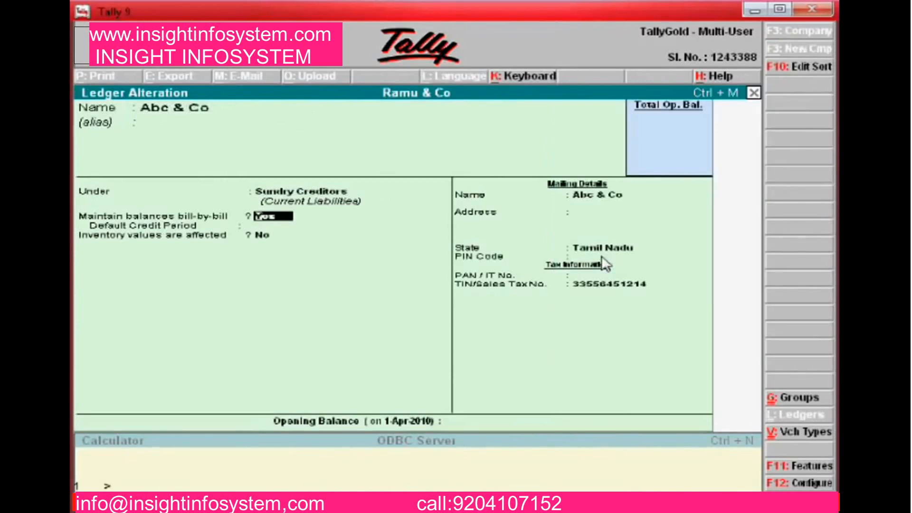
{"action": "key", "text": "Return"}
{"action": "key", "text": "Return"}
{"action": "key", "text": "Return"}
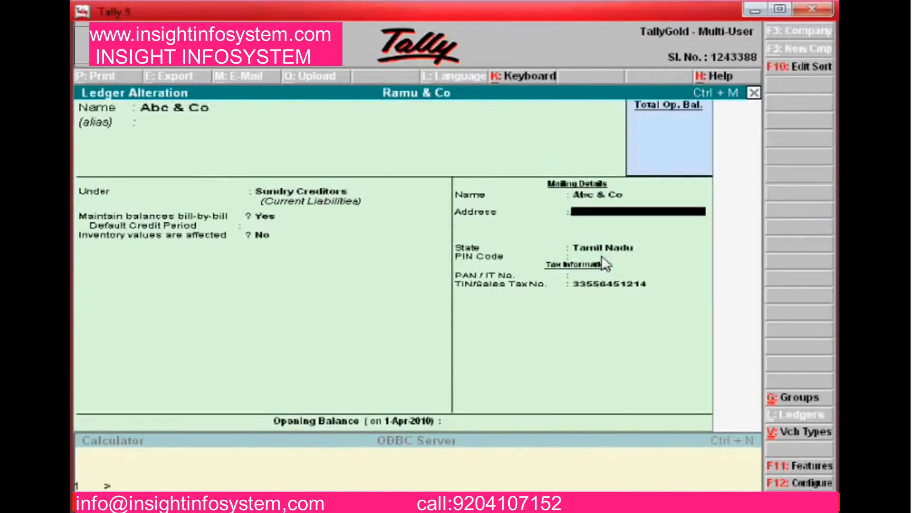
{"action": "key", "text": "Return"}
{"action": "key", "text": "Return"}
{"action": "key", "text": "Return"}
{"action": "key", "text": "Return"}
{"action": "key", "text": "Return"}
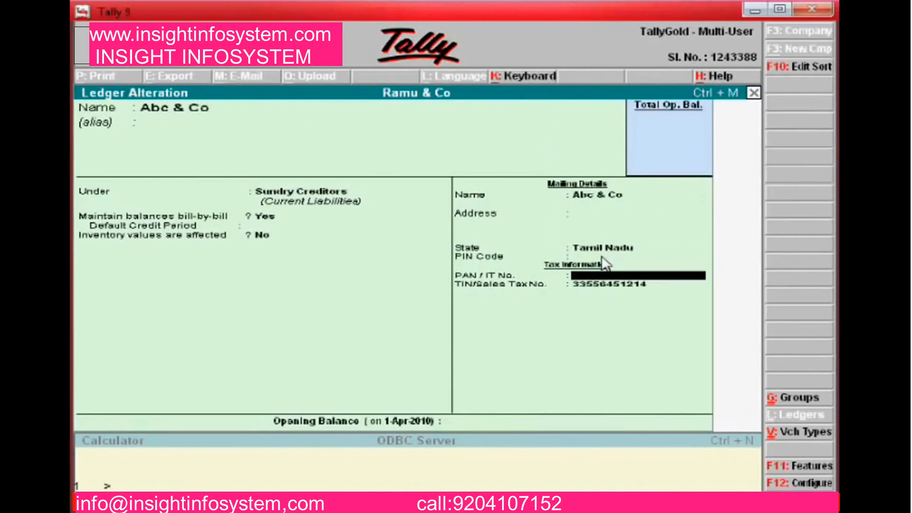
{"action": "key", "text": "Return"}
{"action": "left_click", "coordinate": [610, 264]}
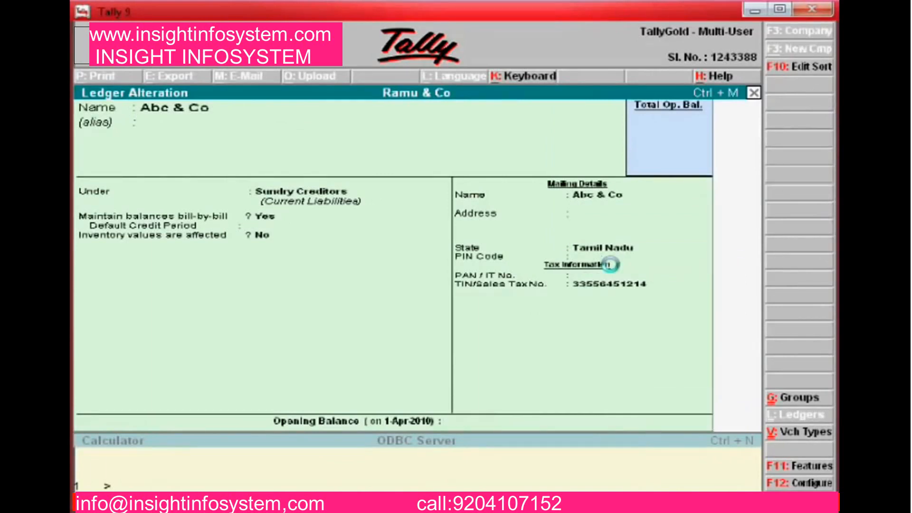
Re-accept the Building A/c, Car A/c and Electricity A/c ledgers unchanged
{"action": "key", "text": "Down"}
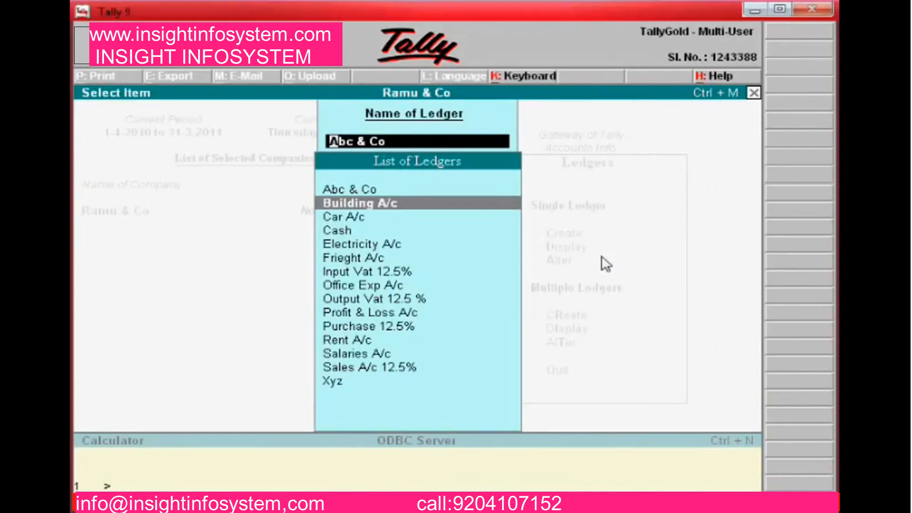
{"action": "key", "text": "Return"}
{"action": "key", "text": "Return"}
{"action": "key", "text": "Return"}
{"action": "key", "text": "Return"}
{"action": "key", "text": "Return"}
{"action": "key", "text": "Return"}
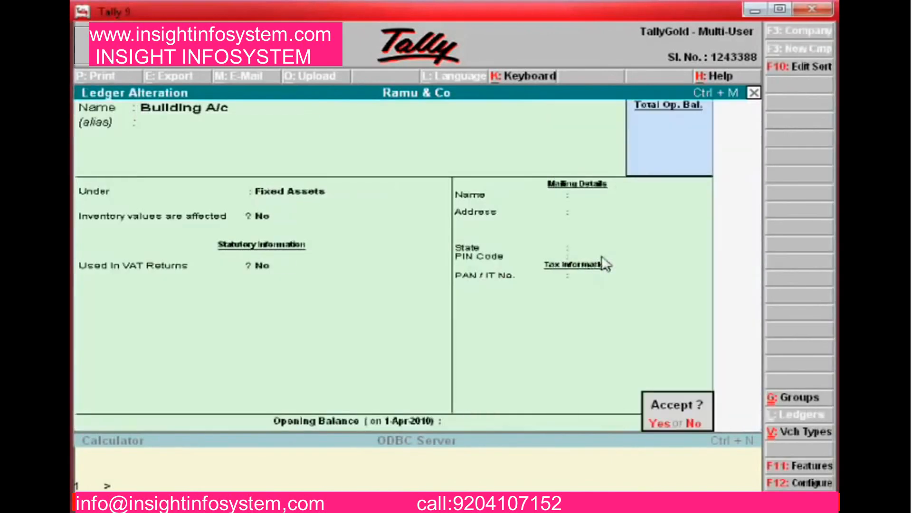
{"action": "key", "text": "Return"}
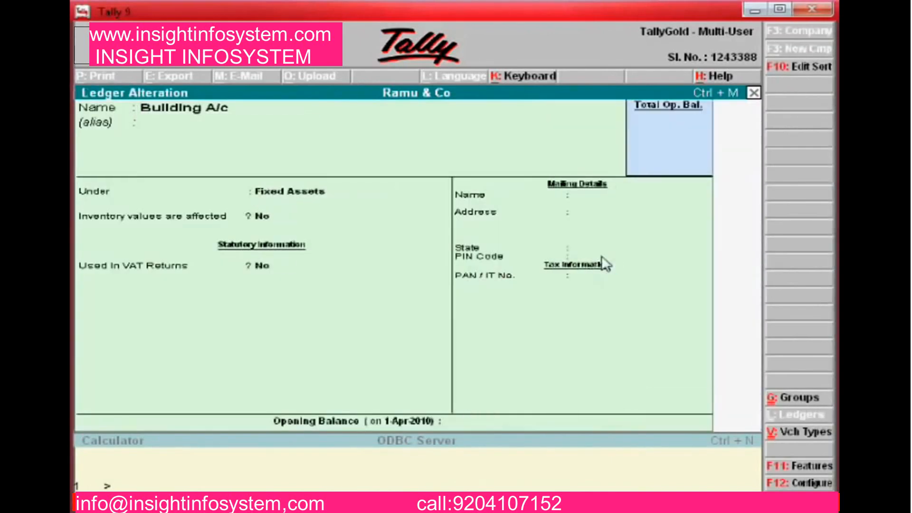
{"action": "key", "text": "Down"}
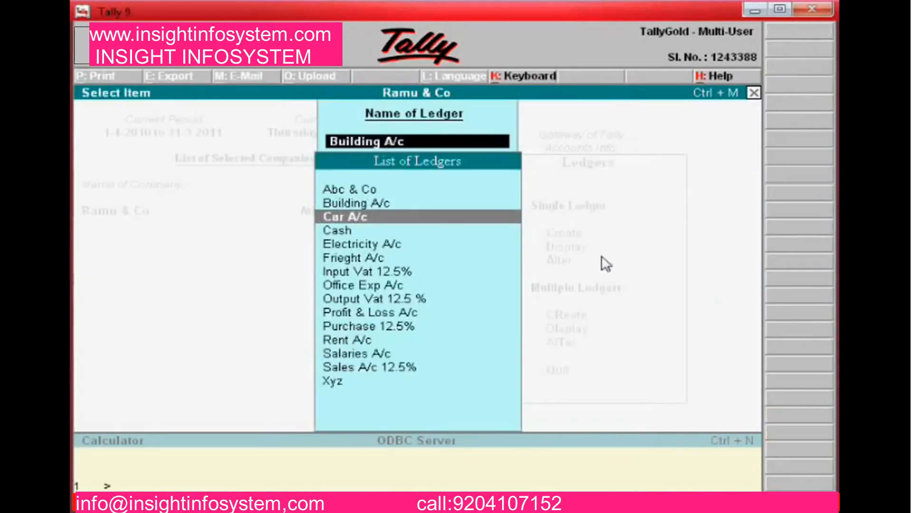
{"action": "key", "text": "Return"}
{"action": "key", "text": "Return"}
{"action": "key", "text": "Return"}
{"action": "key", "text": "Return"}
{"action": "key", "text": "Return"}
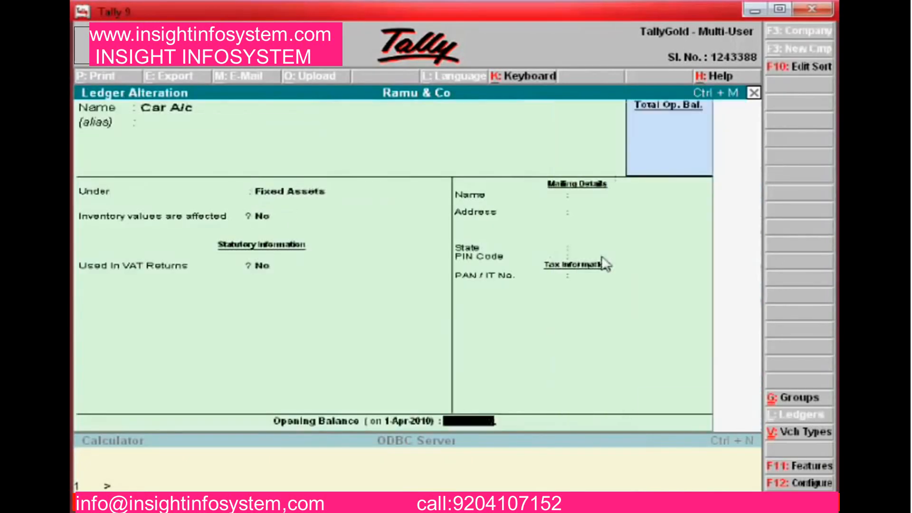
{"action": "key", "text": "Return"}
{"action": "key", "text": "Return"}
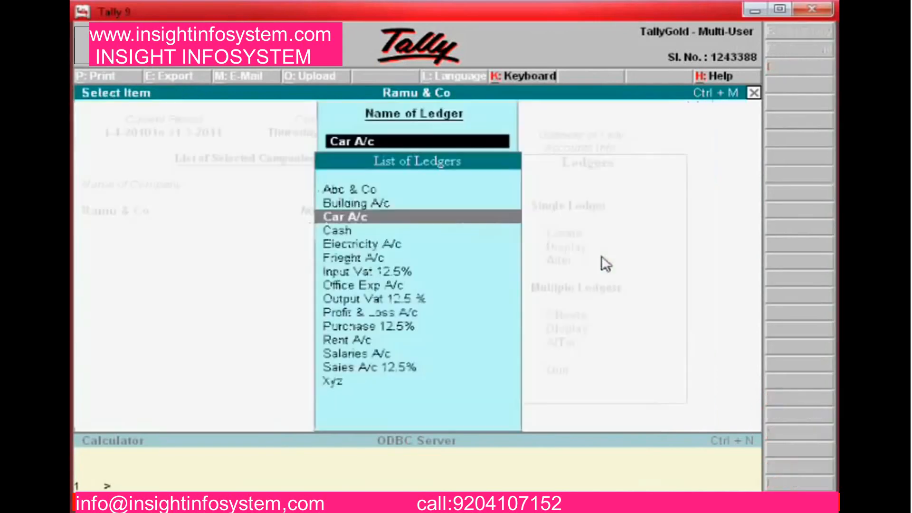
{"action": "key", "text": "Down"}
{"action": "key", "text": "Down"}
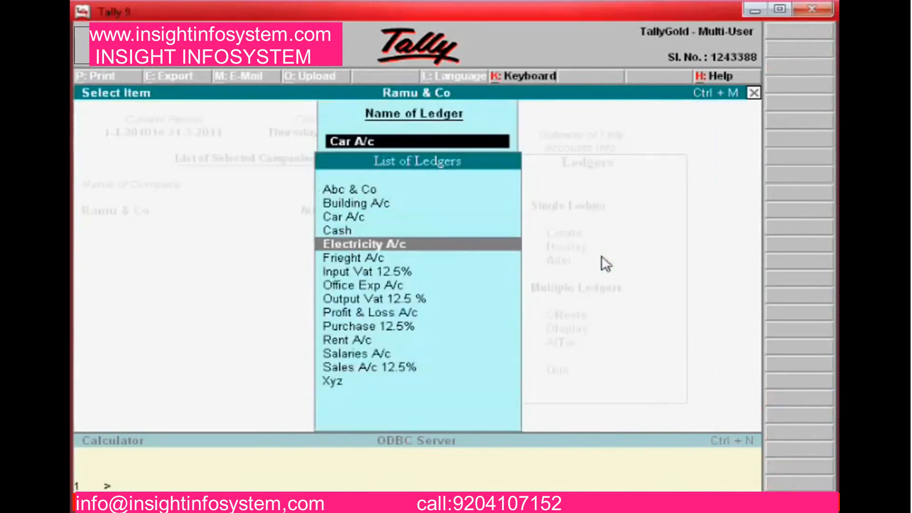
{"action": "key", "text": "Return"}
{"action": "key", "text": "Return"}
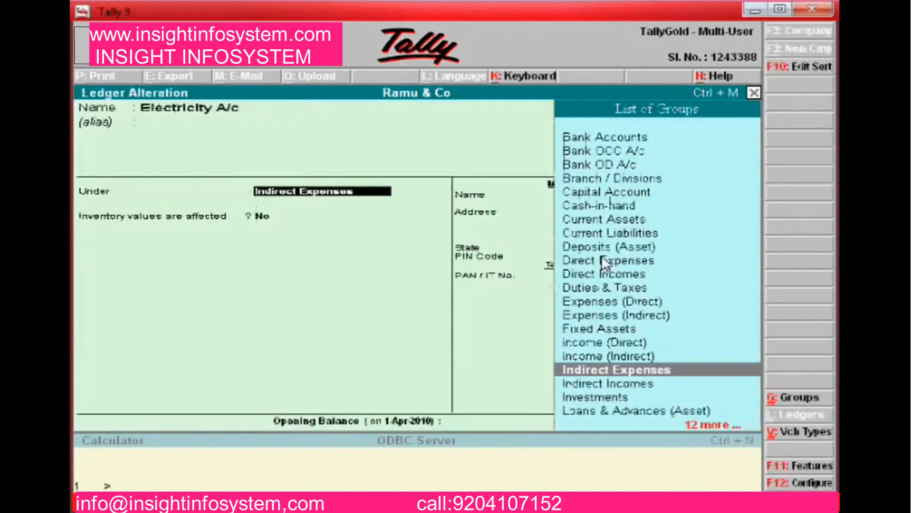
{"action": "key", "text": "Return"}
{"action": "key", "text": "Return"}
{"action": "key", "text": "Return"}
{"action": "key", "text": "Return"}
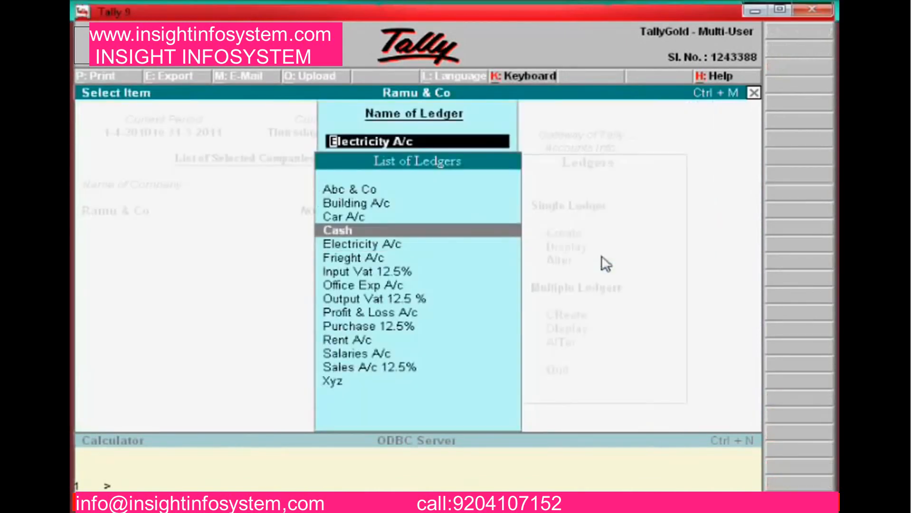
Re-accept the Cash ledger and Frieght A/c under Direct Expenses
{"action": "key", "text": "Return"}
{"action": "key", "text": "Return"}
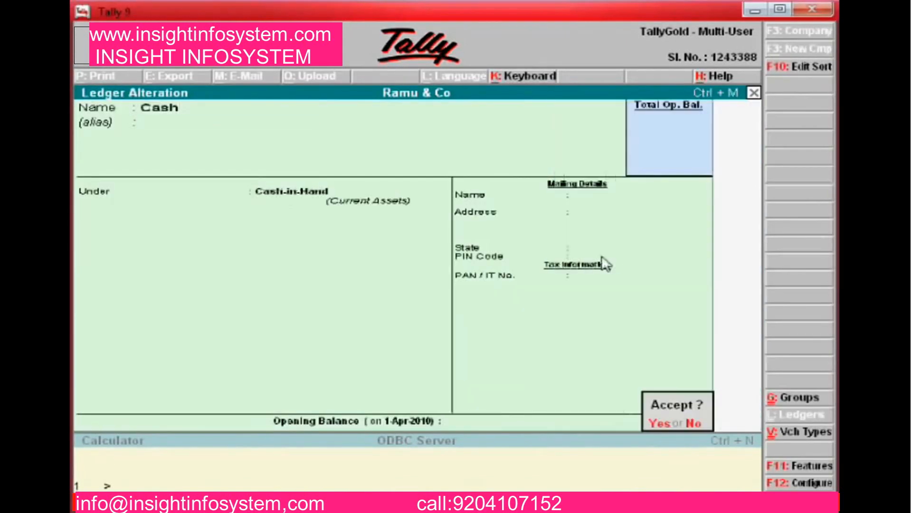
{"action": "key", "text": "Return"}
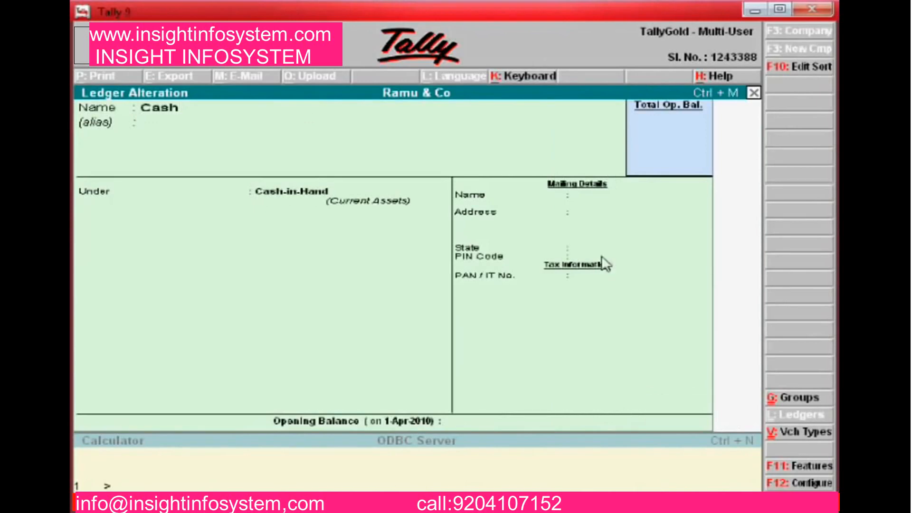
{"action": "key", "text": "Down"}
{"action": "key", "text": "Down"}
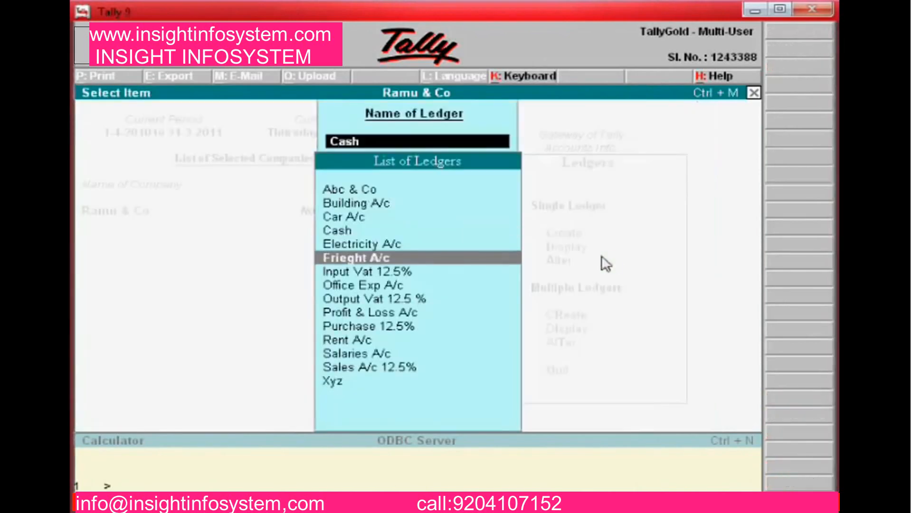
{"action": "key", "text": "Return"}
{"action": "key", "text": "Return"}
{"action": "key", "text": "Return"}
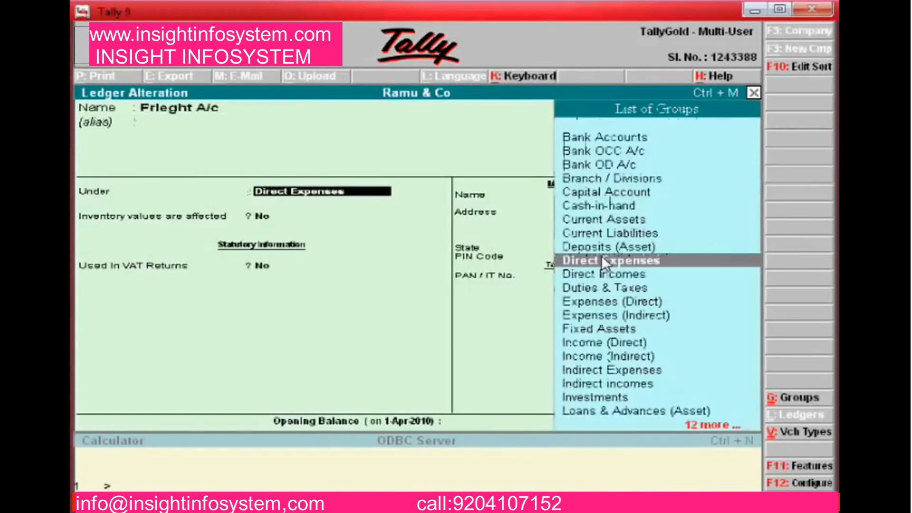
{"action": "key", "text": "Return"}
{"action": "key", "text": "Return"}
{"action": "key", "text": "Return"}
{"action": "key", "text": "Return"}
{"action": "key", "text": "Return"}
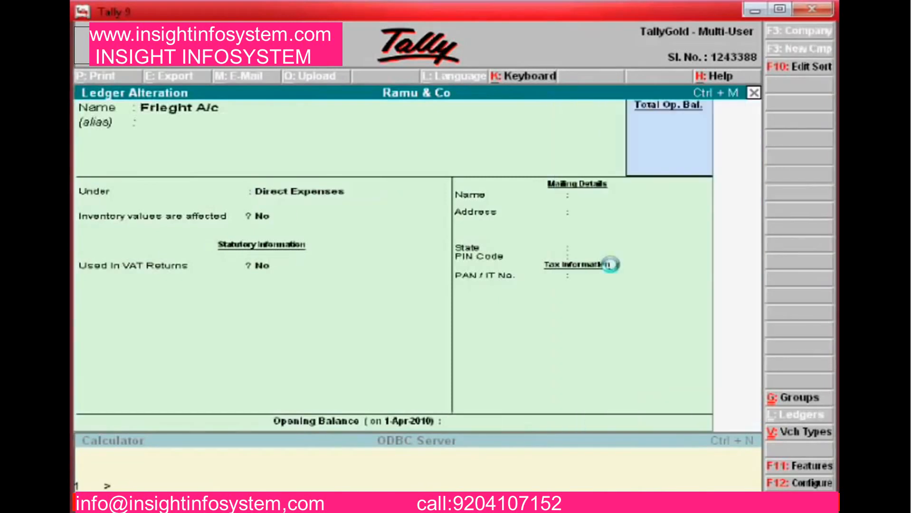
{"action": "key", "text": "Down"}
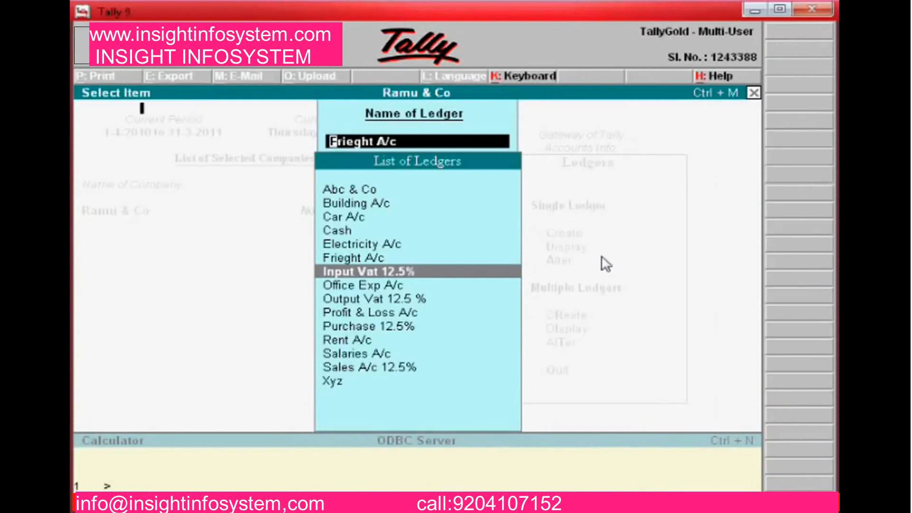
Re-accept Input Vat 12.5% under Duties & Taxes with VAT class Input VAT @ 12.5%
{"action": "key", "text": "Return"}
{"action": "key", "text": "Return"}
{"action": "key", "text": "Return"}
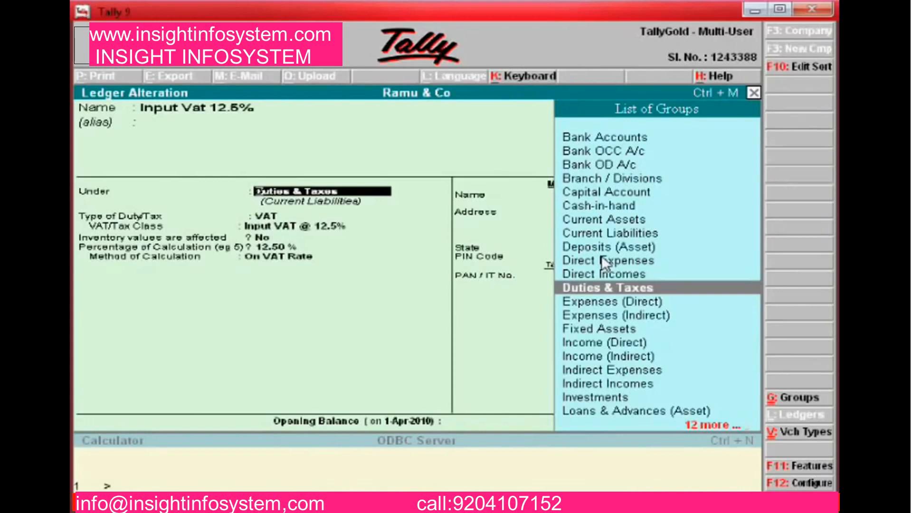
{"action": "key", "text": "Return"}
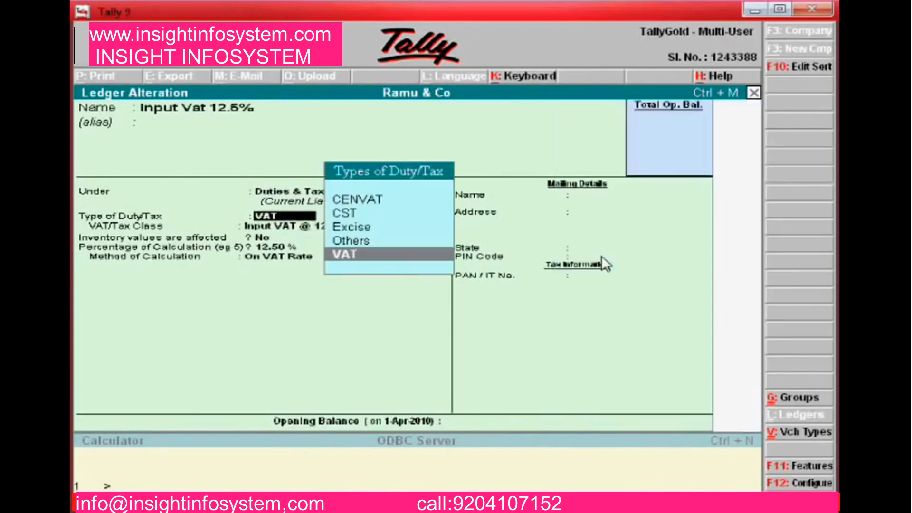
{"action": "key", "text": "Return"}
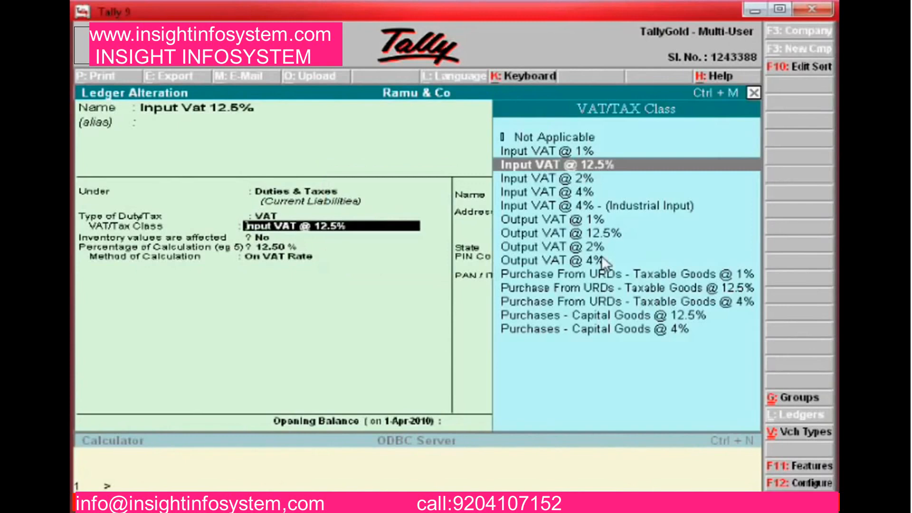
{"action": "key", "text": "Return"}
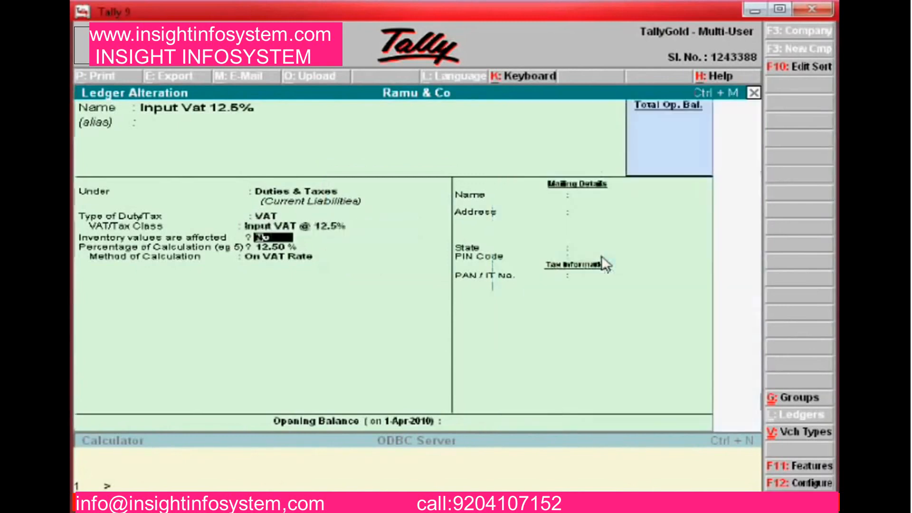
{"action": "key", "text": "Return"}
{"action": "key", "text": "Return"}
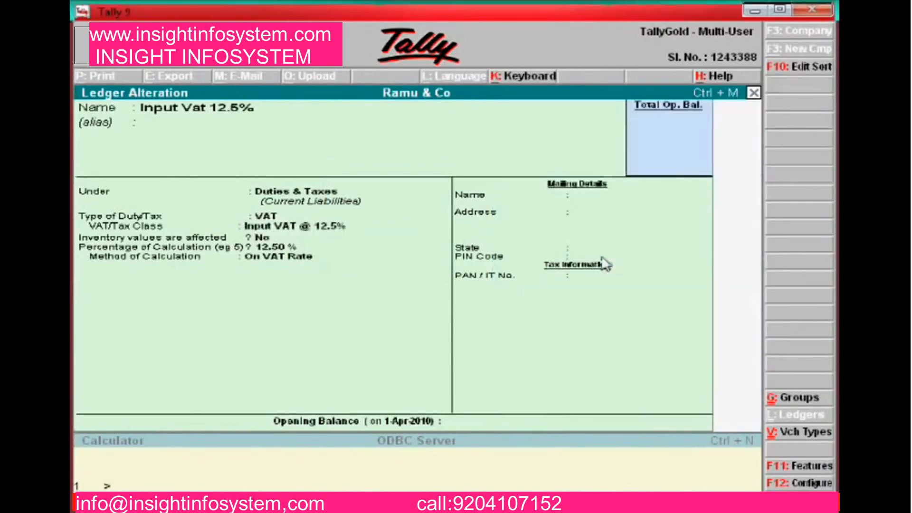
Re-accept Output Vat 12.5 % under Duties & Taxes with VAT class Output VAT @ 12.5%
{"action": "key", "text": "Down"}
{"action": "key", "text": "Down"}
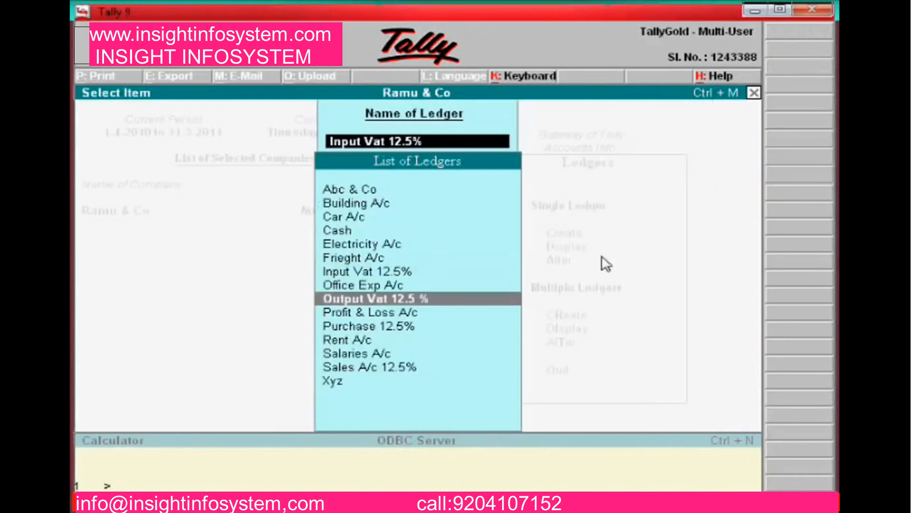
{"action": "key", "text": "Return"}
{"action": "key", "text": "Return"}
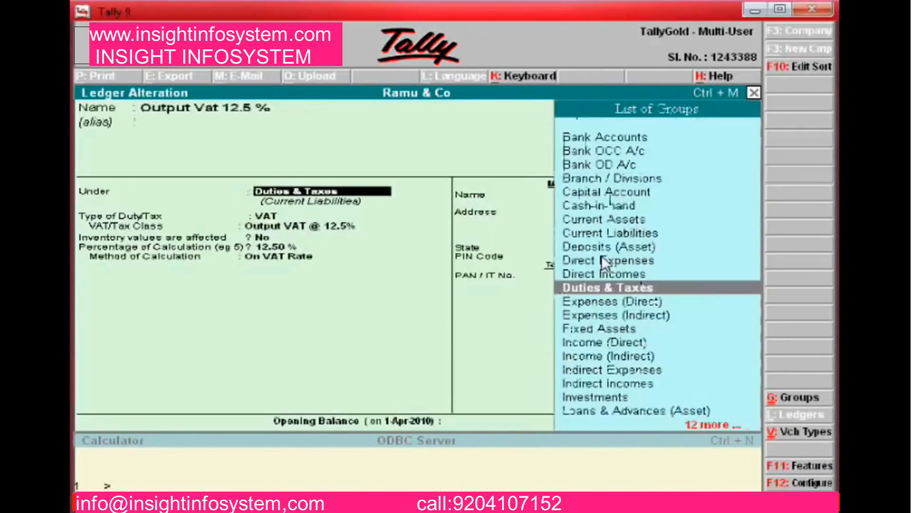
{"action": "key", "text": "Return"}
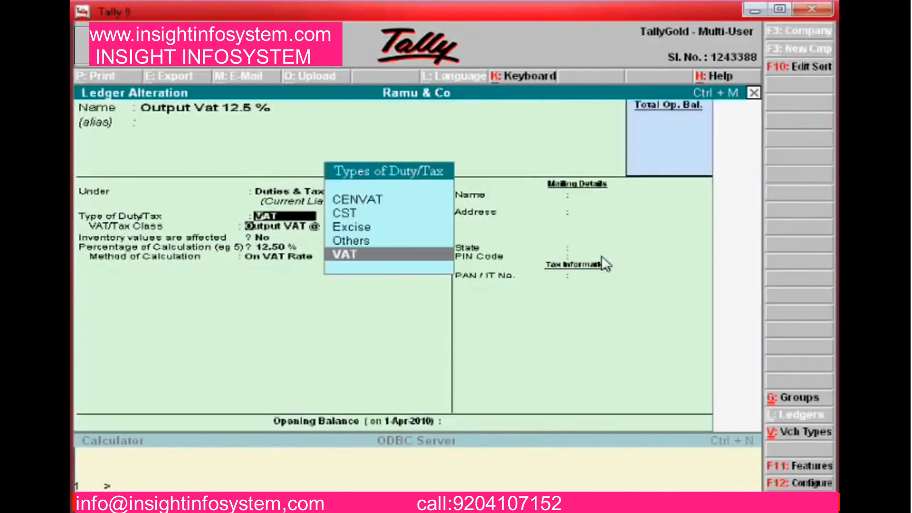
{"action": "key", "text": "Return"}
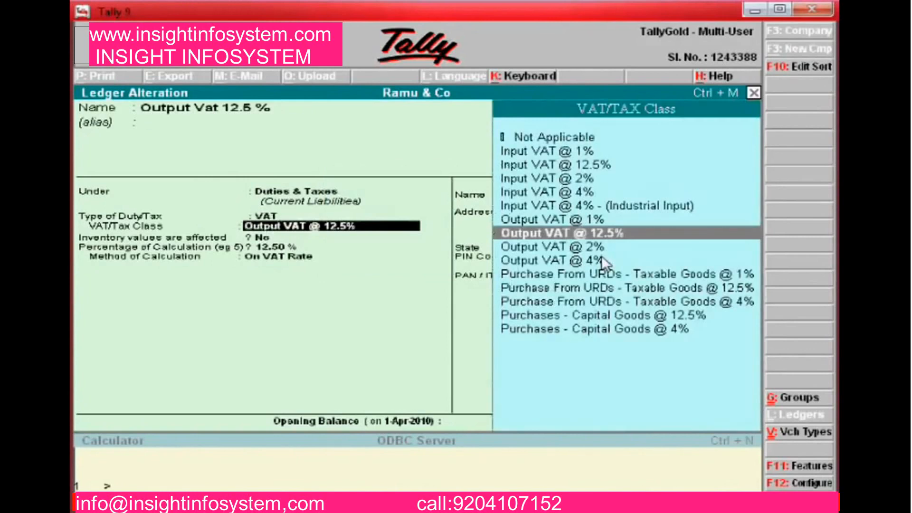
{"action": "key", "text": "Return"}
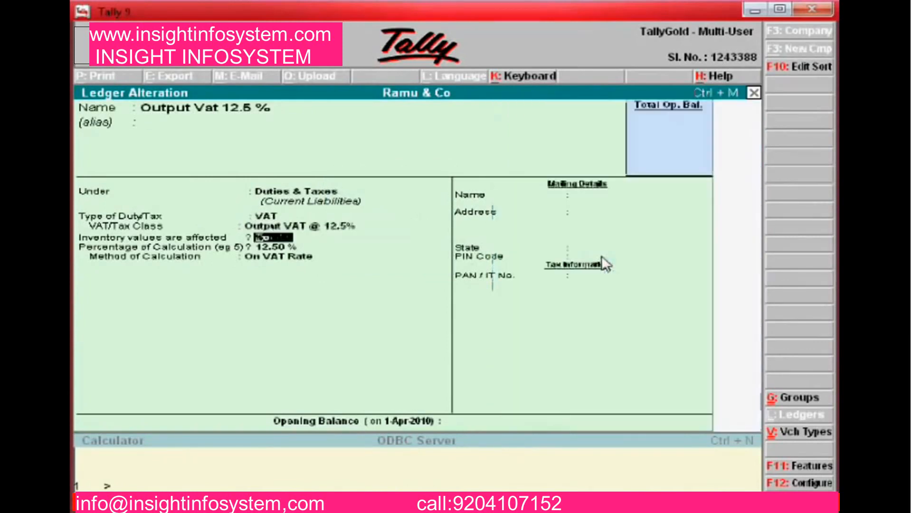
{"action": "key", "text": "Return"}
{"action": "key", "text": "Return"}
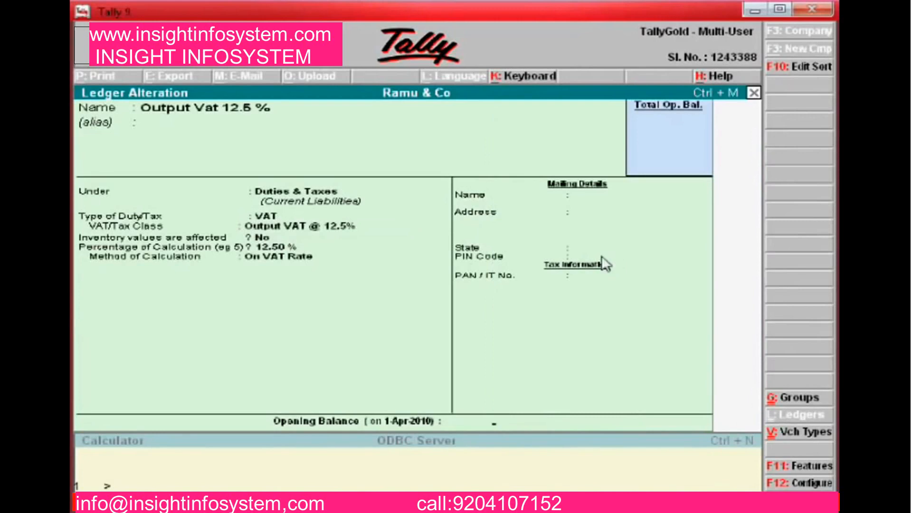
{"action": "key", "text": "Up"}
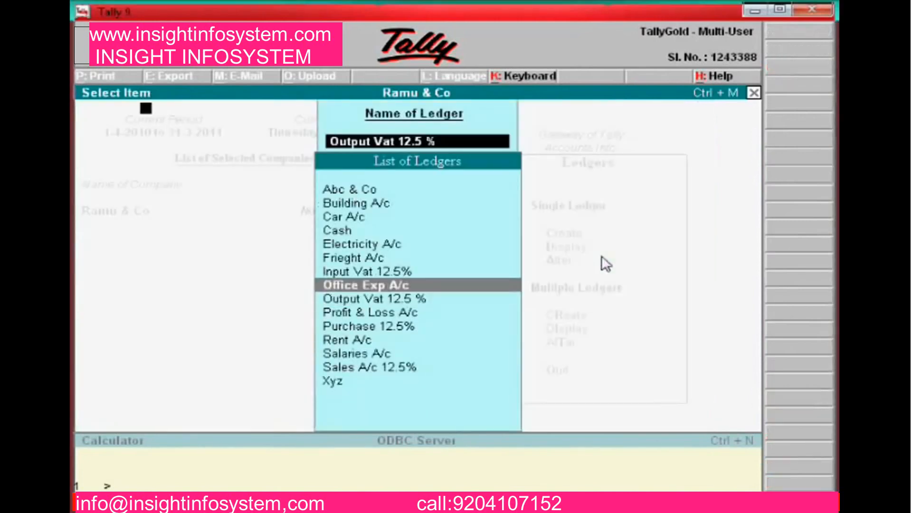
Re-accept Office Exp A/c, and Purchase 12.5% under Purchase Accounts with inventory affected
{"action": "key", "text": "Return"}
{"action": "key", "text": "Return"}
{"action": "key", "text": "Return"}
{"action": "key", "text": "Return"}
{"action": "key", "text": "Return"}
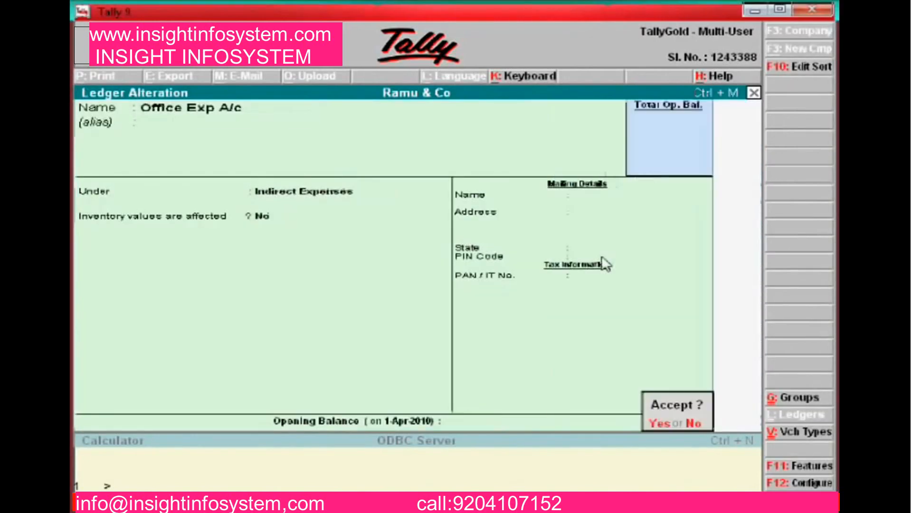
{"action": "key", "text": "Return"}
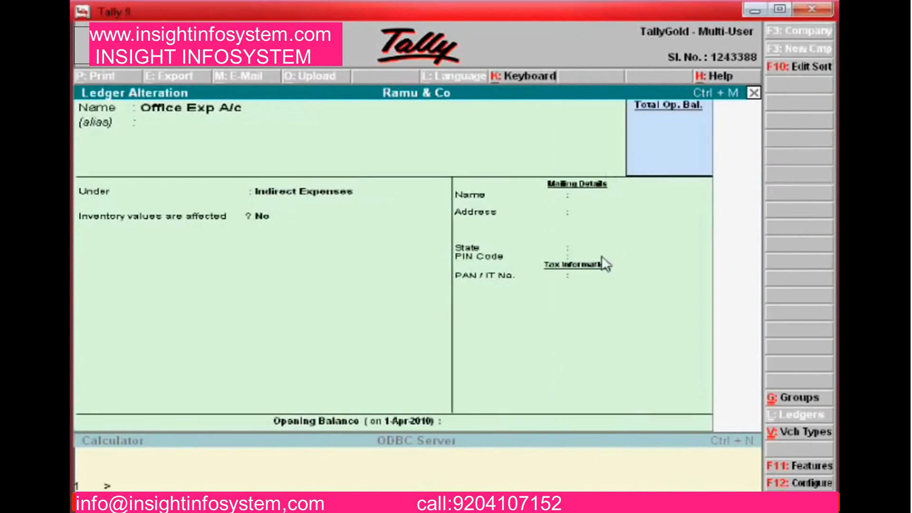
{"action": "key", "text": "Down"}
{"action": "key", "text": "Down"}
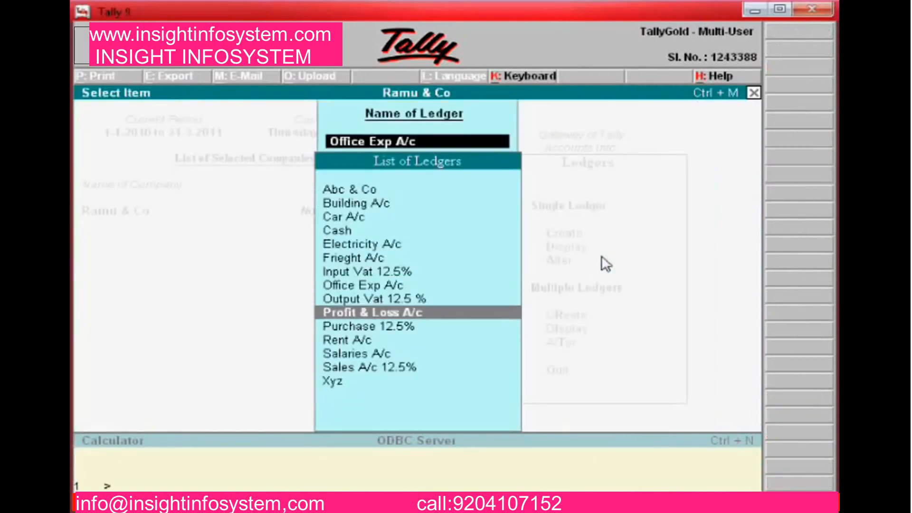
{"action": "key", "text": "Down"}
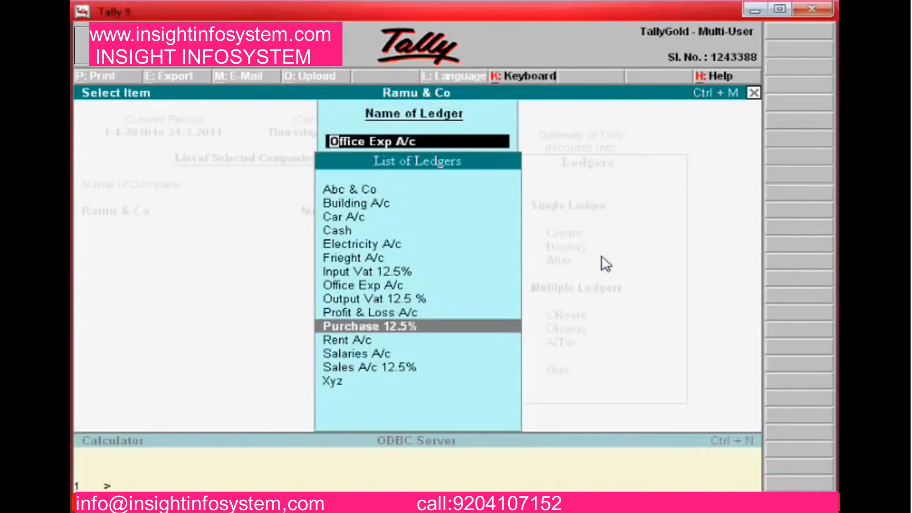
{"action": "key", "text": "Return"}
{"action": "key", "text": "Return"}
{"action": "key", "text": "Return"}
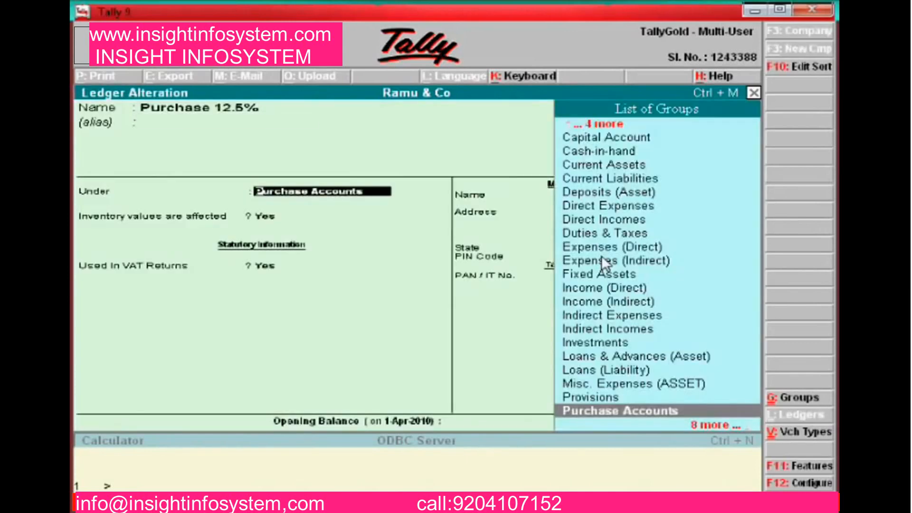
{"action": "key", "text": "Return"}
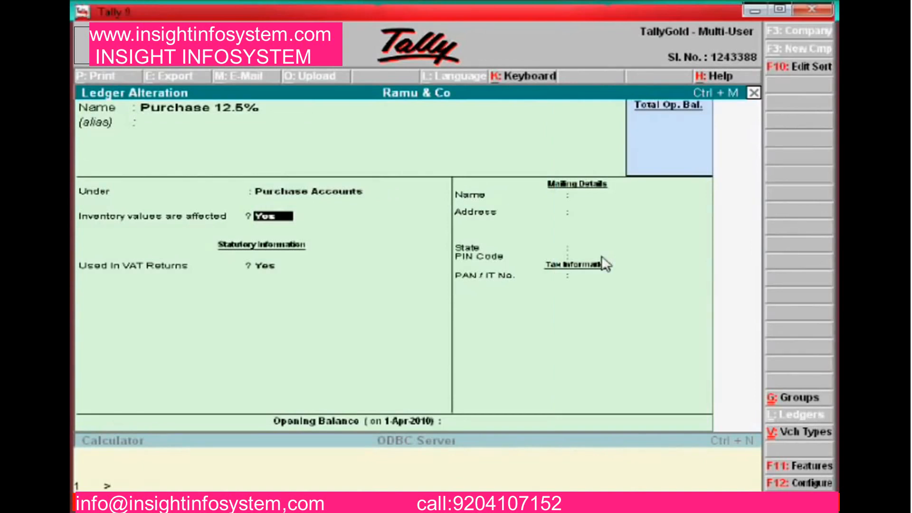
{"action": "key", "text": "Return"}
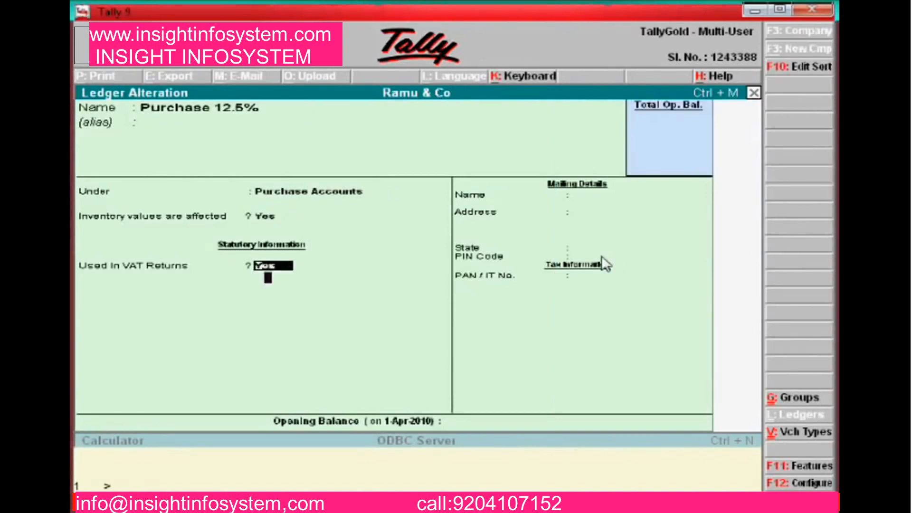
{"action": "key", "text": "Return"}
{"action": "key", "text": "Return"}
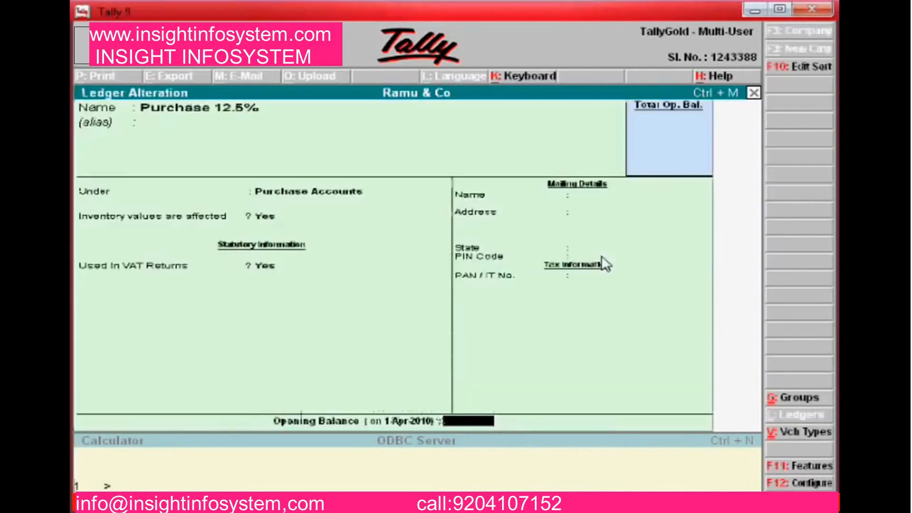
{"action": "key", "text": "Return"}
{"action": "key", "text": "Return"}
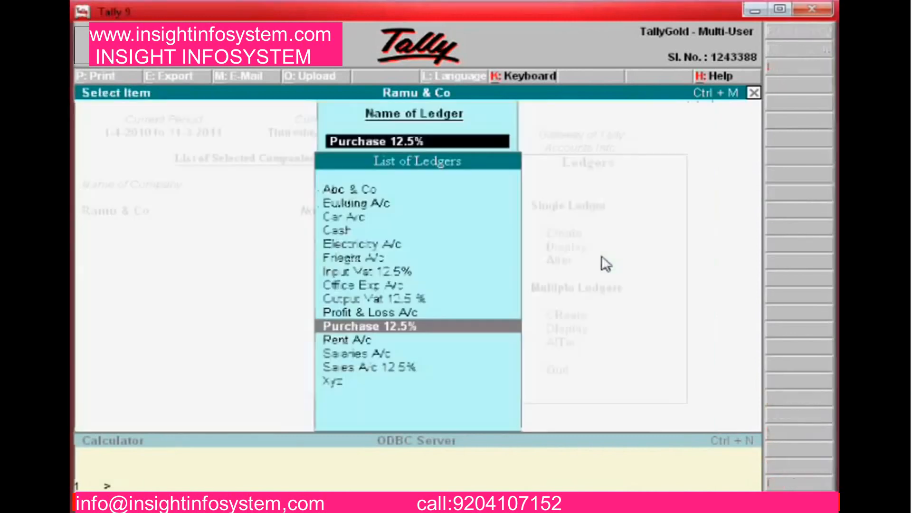
Re-accept the Rent A/c and Salaries A/c ledgers, keeping Salaries under Indirect Expenses
{"action": "key", "text": "Down"}
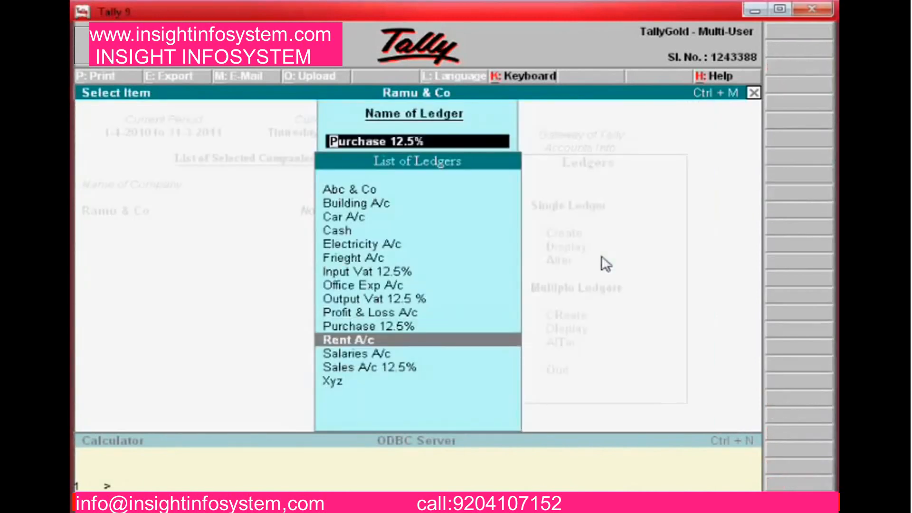
{"action": "key", "text": "Return"}
{"action": "key", "text": "Return"}
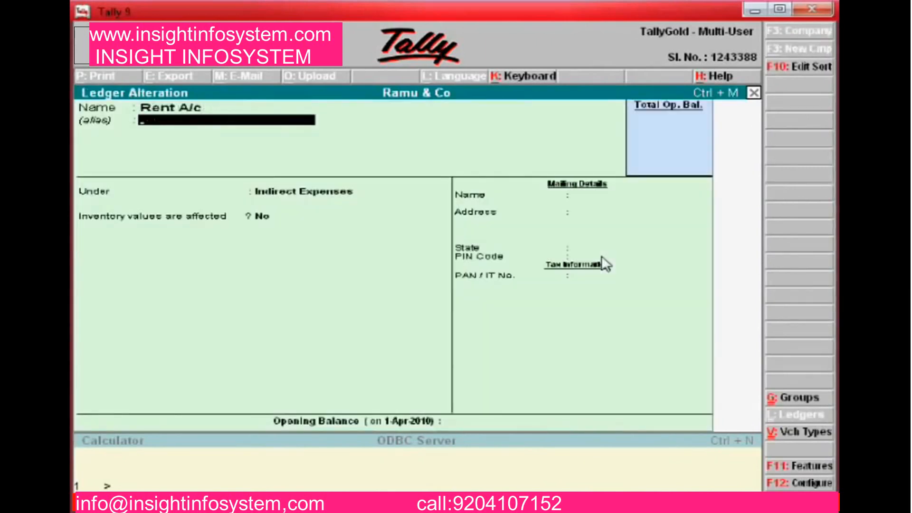
{"action": "key", "text": "Return"}
{"action": "key", "text": "Return"}
{"action": "key", "text": "Return"}
{"action": "key", "text": "Return"}
{"action": "key", "text": "Return"}
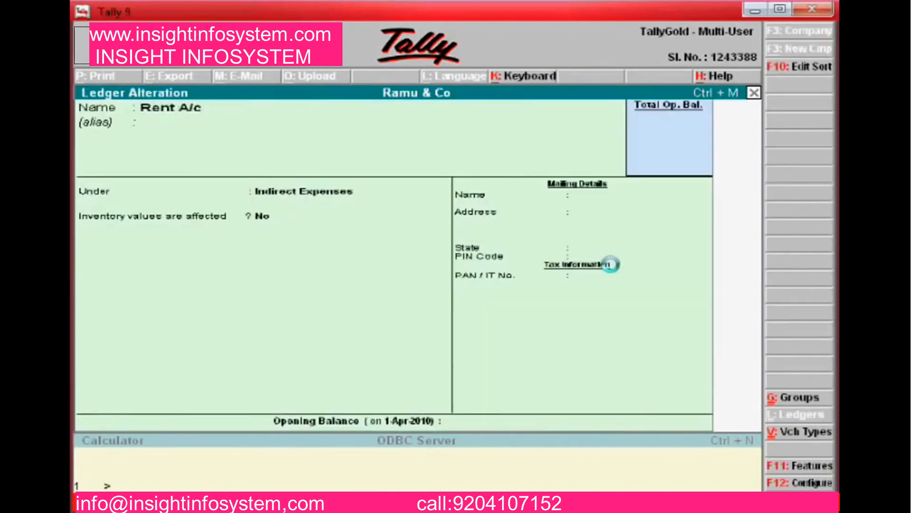
{"action": "key", "text": "Down"}
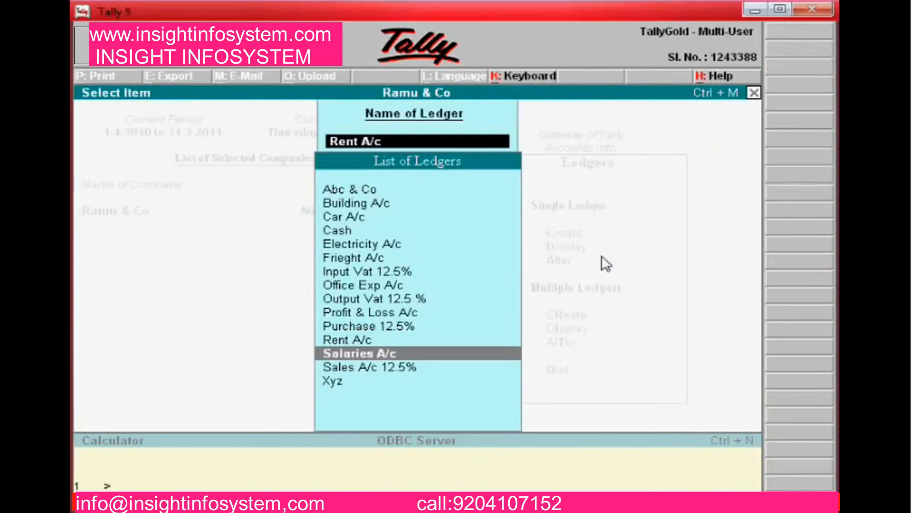
{"action": "key", "text": "Return"}
{"action": "key", "text": "Return"}
{"action": "key", "text": "Return"}
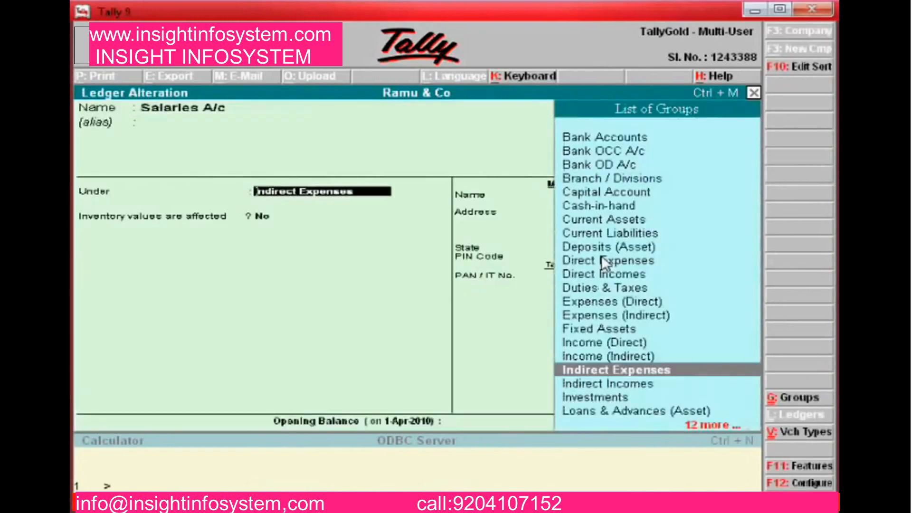
{"action": "key", "text": "Return"}
{"action": "key", "text": "Return"}
{"action": "key", "text": "Return"}
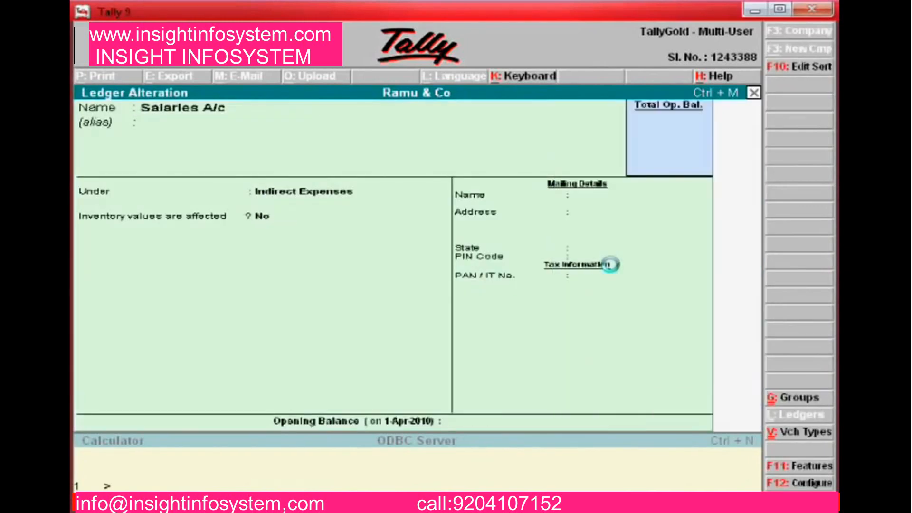
{"action": "key", "text": "Down"}
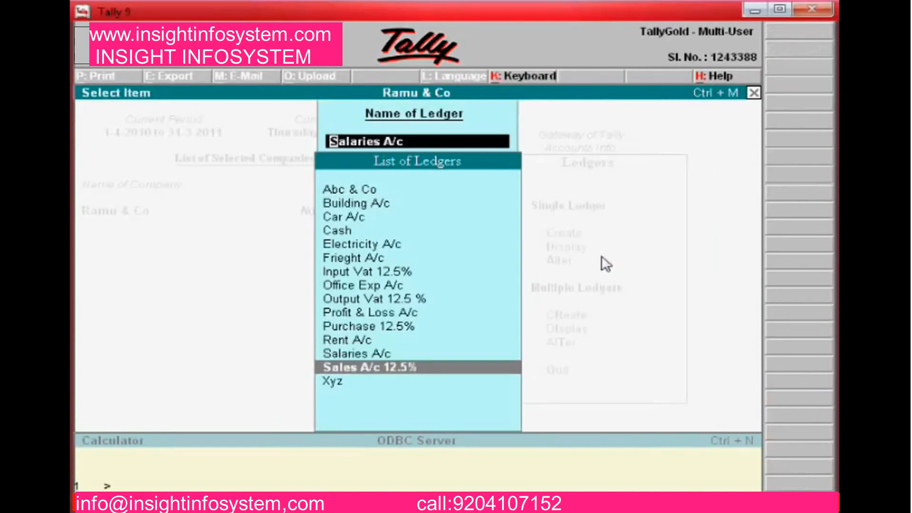
Keep Sales A/c 12.5% under Sales Accounts with VAT class Sales @ 12.5% and save it
{"action": "key", "text": "Return"}
{"action": "key", "text": "Return"}
{"action": "key", "text": "Return"}
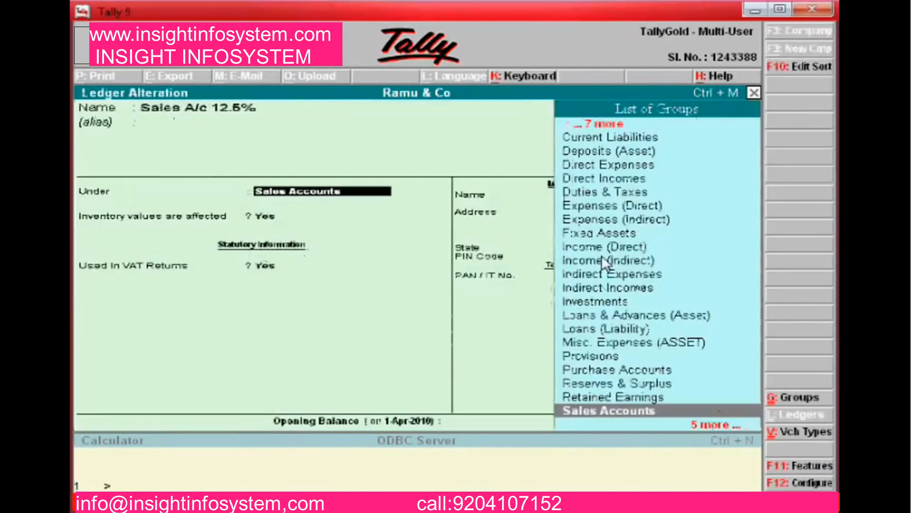
{"action": "key", "text": "Return"}
{"action": "key", "text": "Return"}
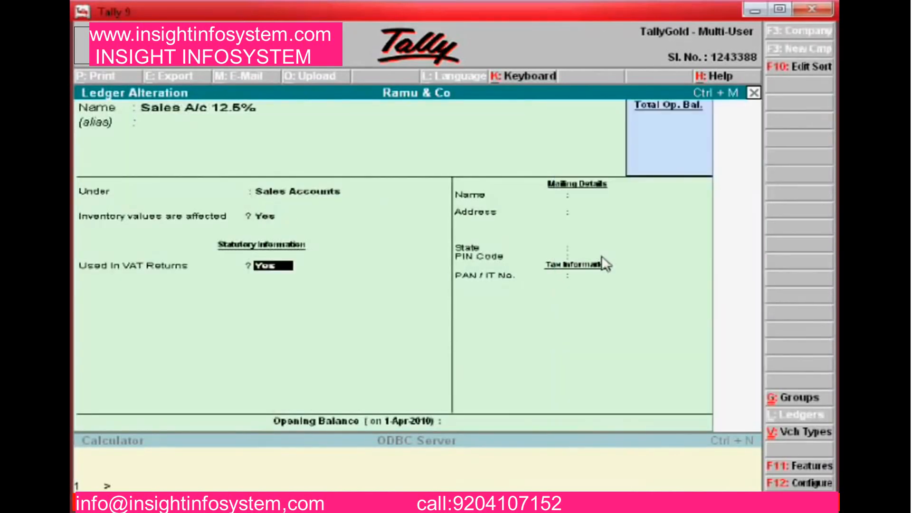
{"action": "key", "text": "Return"}
{"action": "key", "text": "Return"}
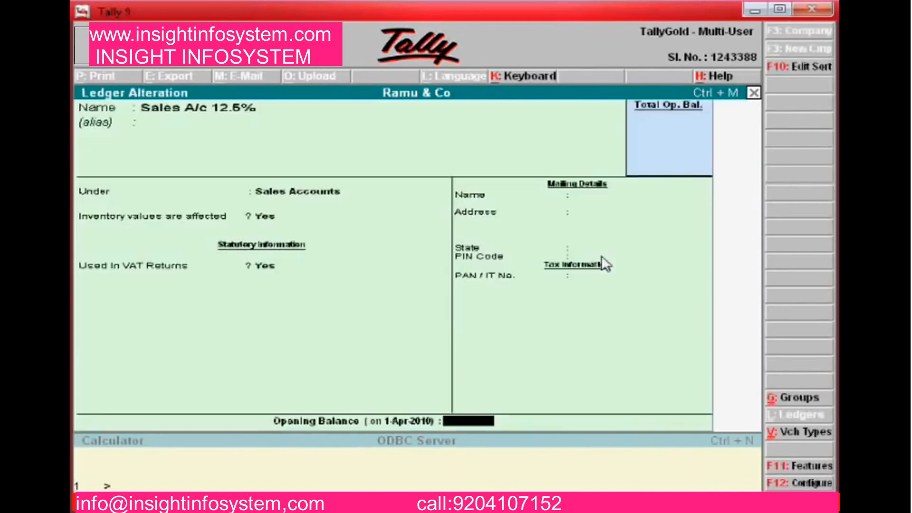
{"action": "key", "text": "BackSpace"}
{"action": "key", "text": "BackSpace"}
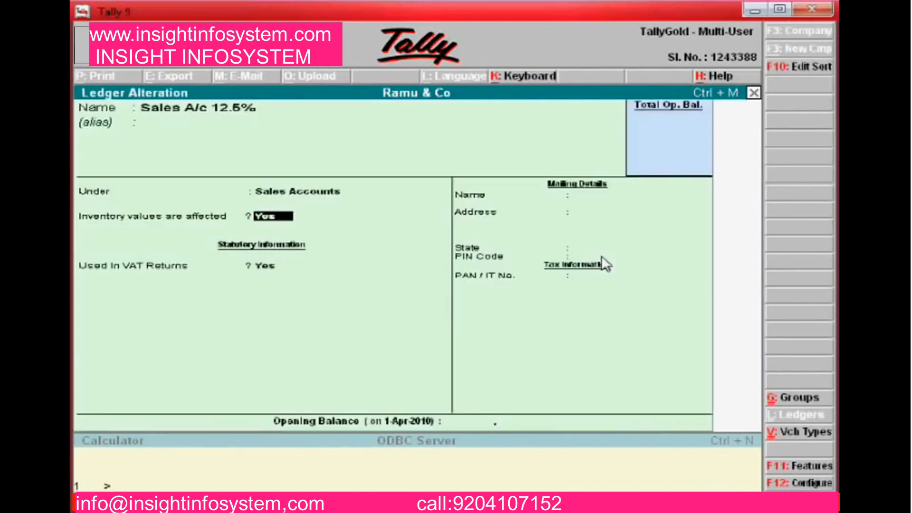
{"action": "key", "text": "Return"}
{"action": "key", "text": "Return"}
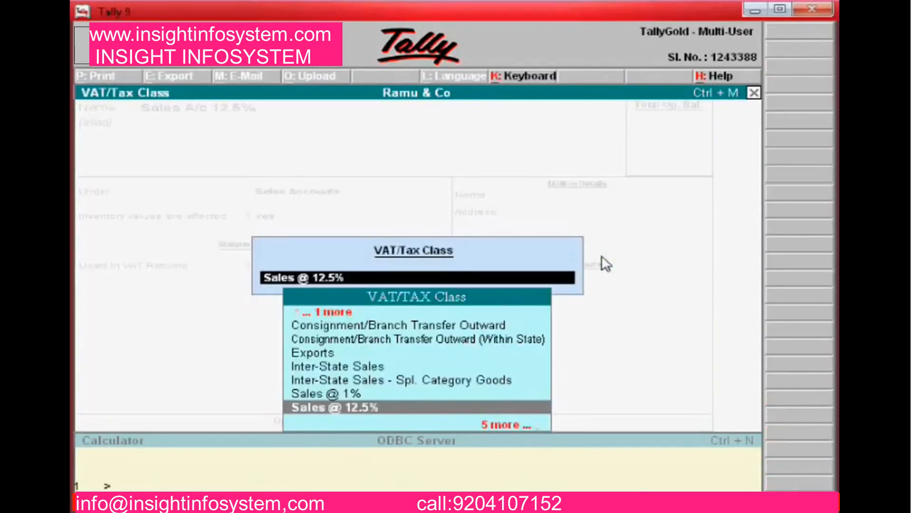
{"action": "key", "text": "Down"}
{"action": "key", "text": "Up"}
{"action": "key", "text": "Return"}
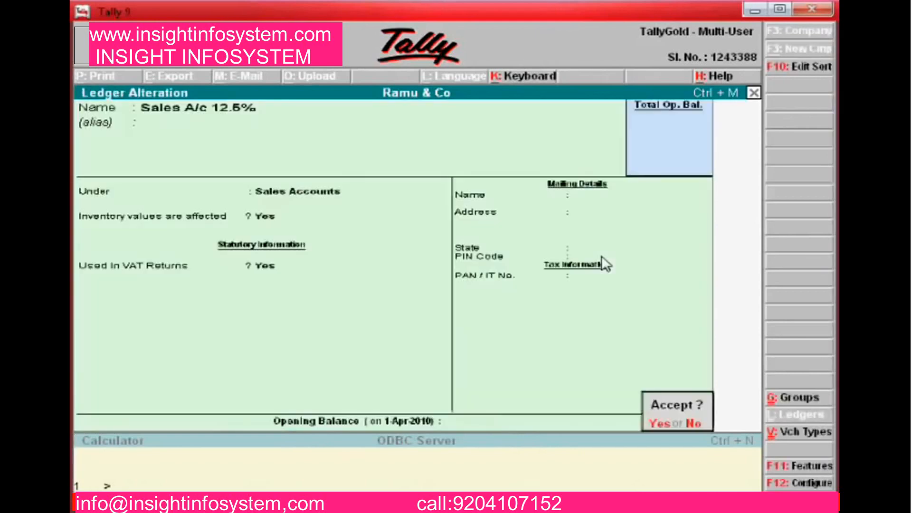
{"action": "key", "text": "Return"}
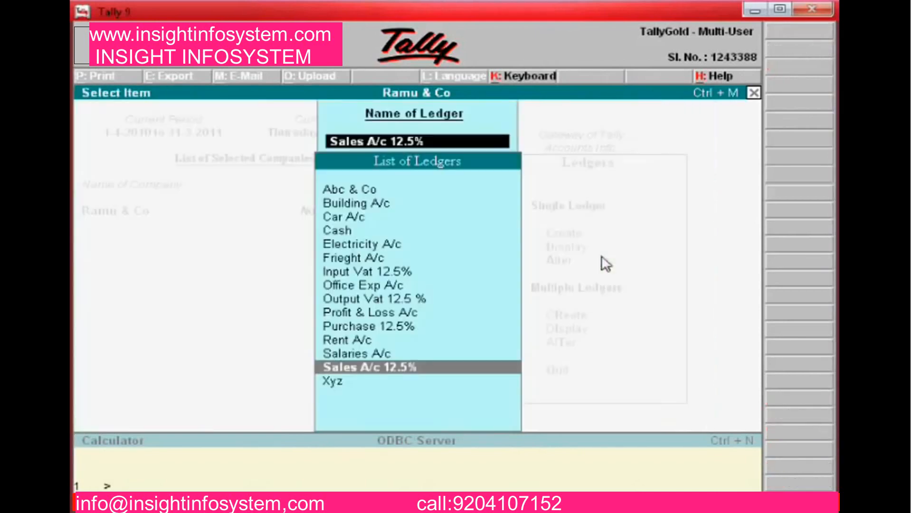
Re-accept Xyz under Sundry Debtors with its Tamil Nadu mailing details and sales tax number
{"action": "key", "text": "Down"}
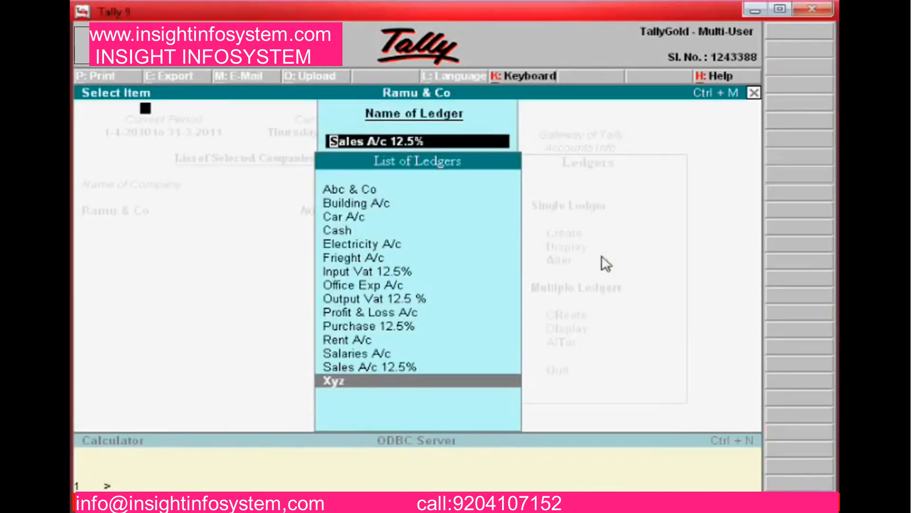
{"action": "key", "text": "Return"}
{"action": "key", "text": "Return"}
{"action": "key", "text": "Return"}
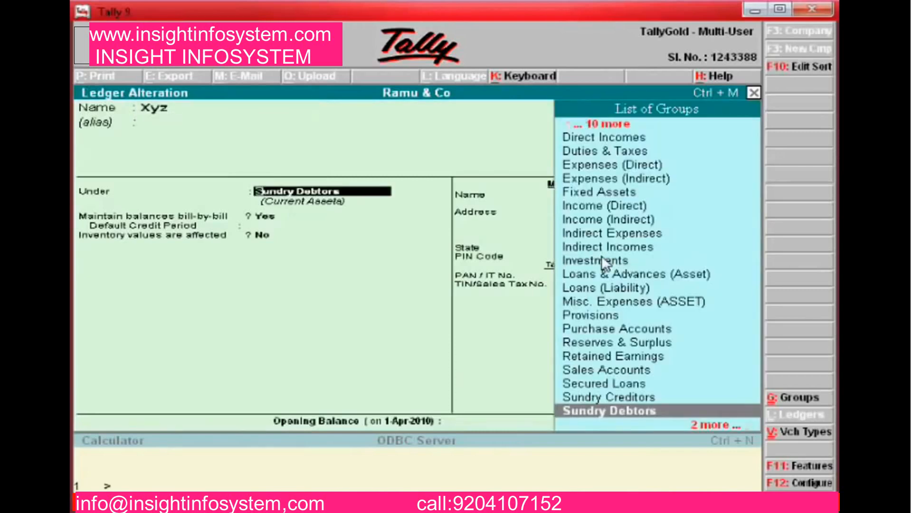
{"action": "key", "text": "Return"}
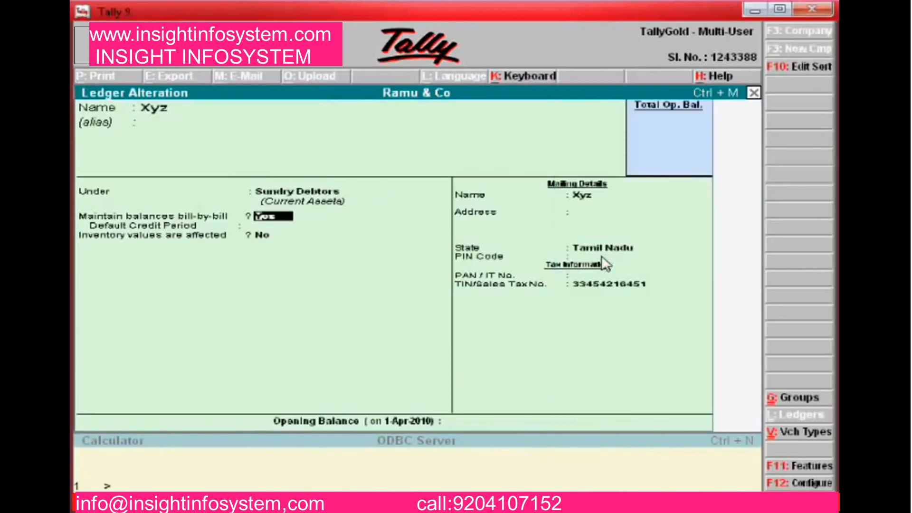
{"action": "key", "text": "Return"}
{"action": "key", "text": "Return"}
{"action": "key", "text": "Return"}
{"action": "key", "text": "Return"}
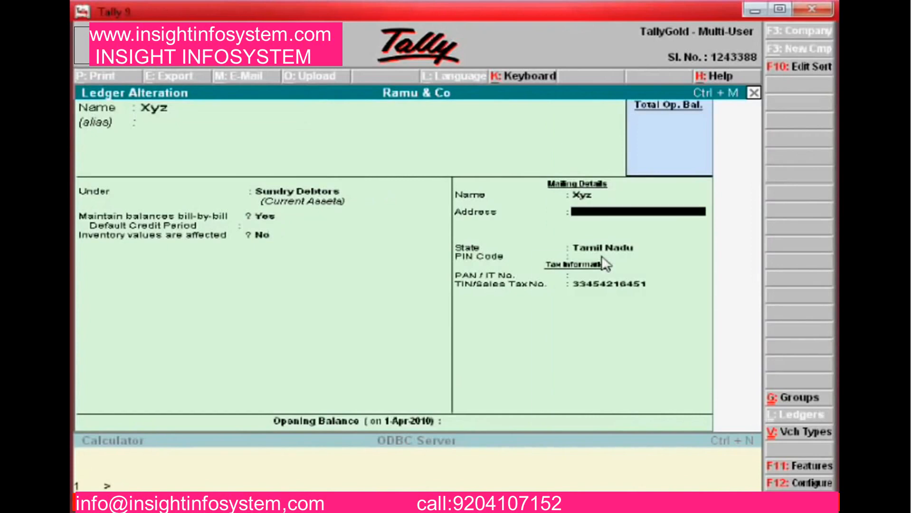
{"action": "key", "text": "Return"}
{"action": "key", "text": "Return"}
{"action": "key", "text": "Return"}
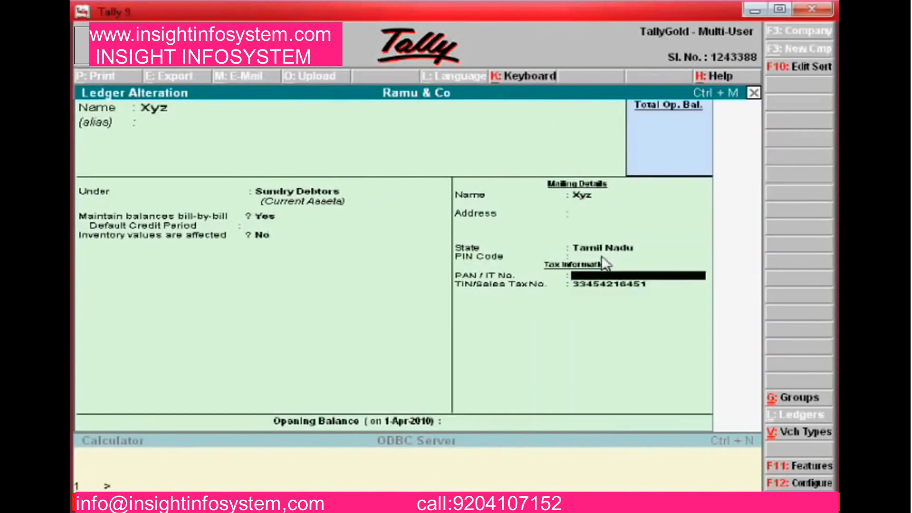
{"action": "key", "text": "Return"}
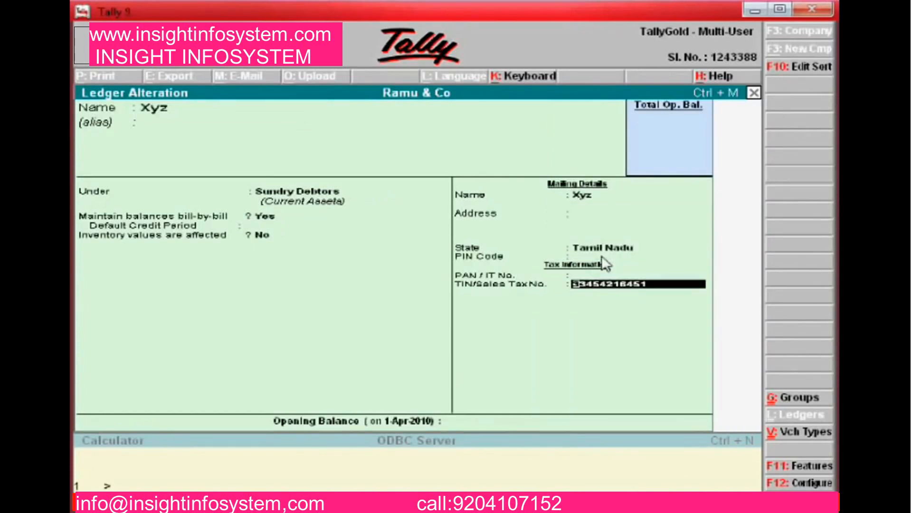
{"action": "key", "text": "Return"}
{"action": "key", "text": "Return"}
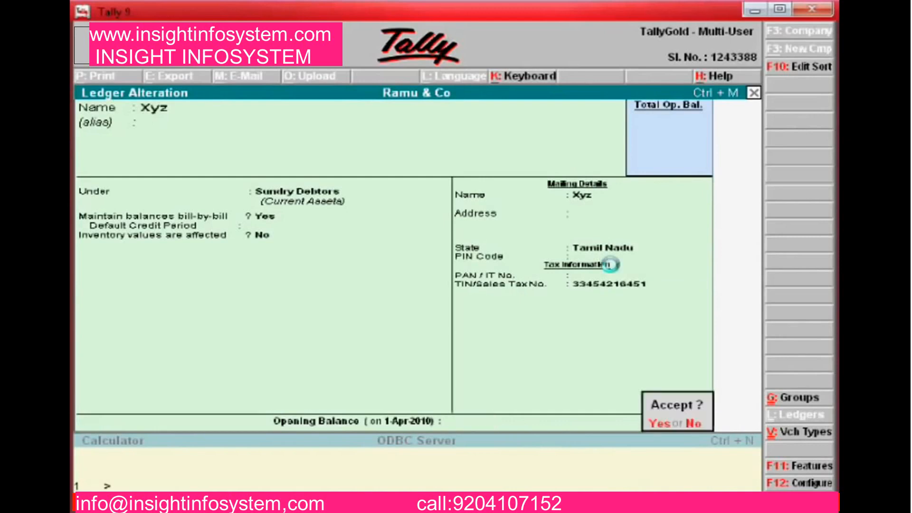
{"action": "key", "text": "Return"}
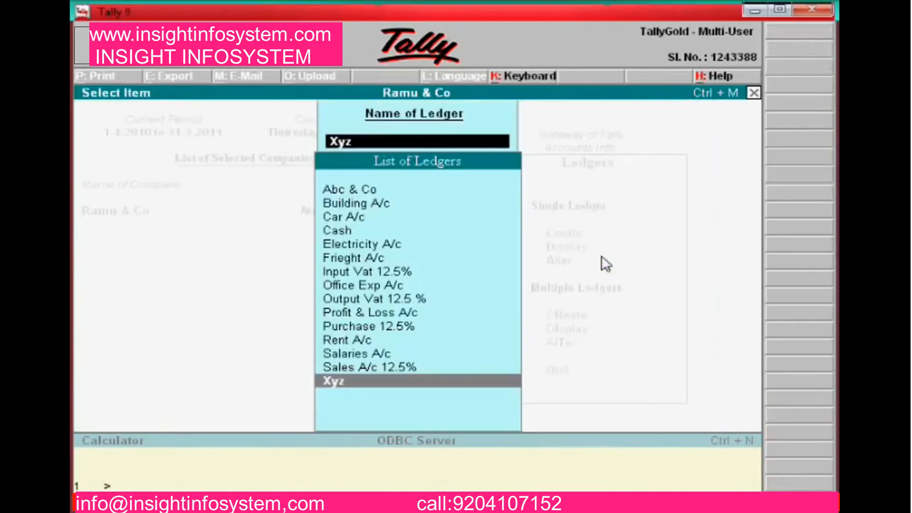
{"action": "key", "text": "Escape"}
{"action": "key", "text": "Escape"}
{"action": "key", "text": "Escape"}
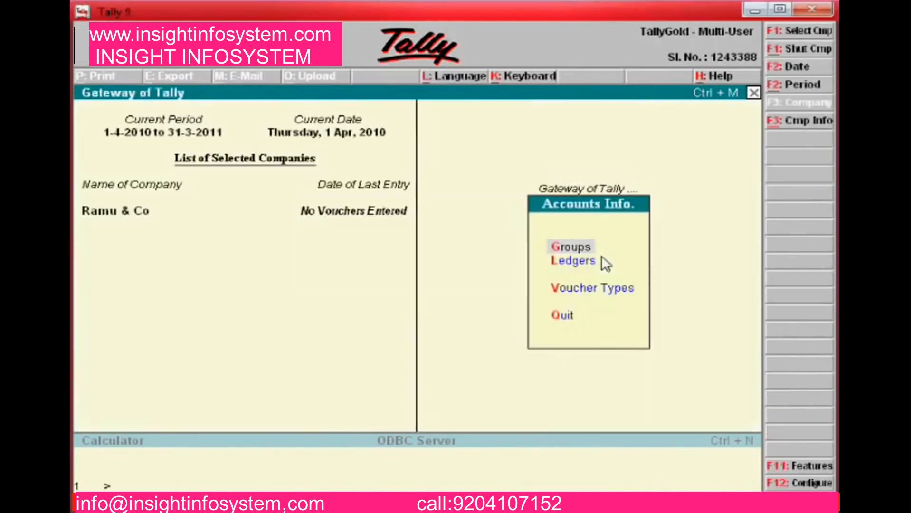
{"action": "key", "text": "alt+Tab"}
{"action": "key", "text": "alt+Tab"}
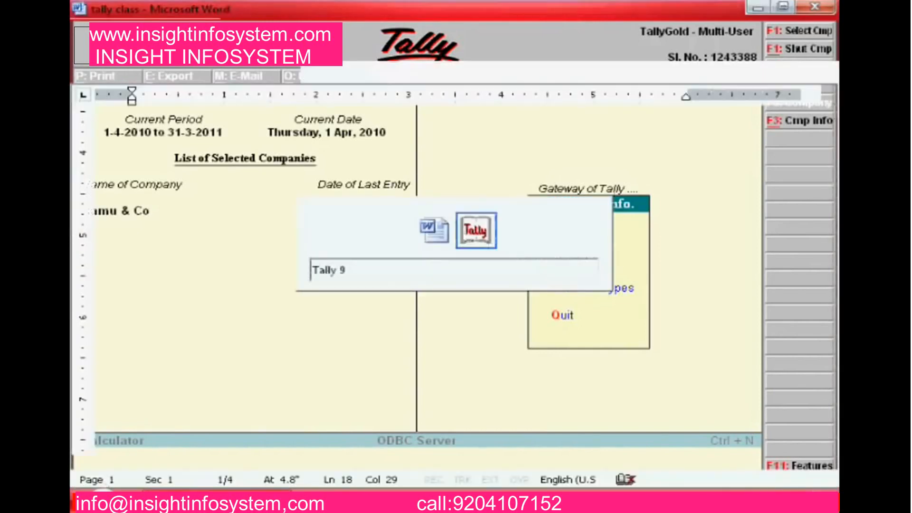
{"action": "key", "text": "alt+Tab"}
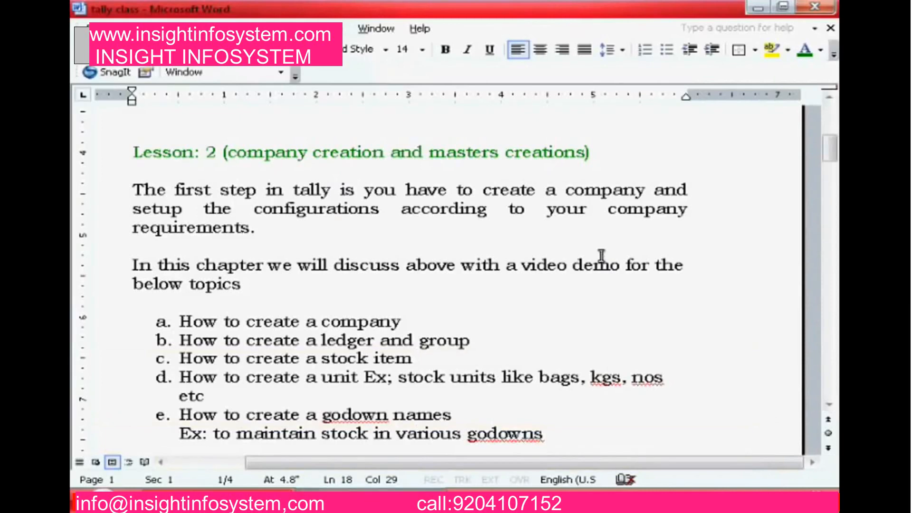
{"action": "key", "text": "alt+Tab"}
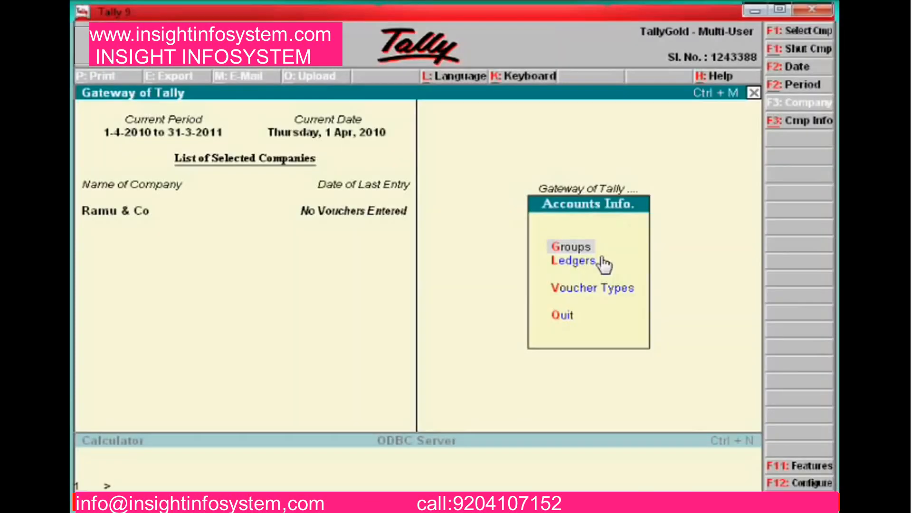
Go to Accounts Info > Groups and start creating a single group
{"action": "key", "text": "Escape"}
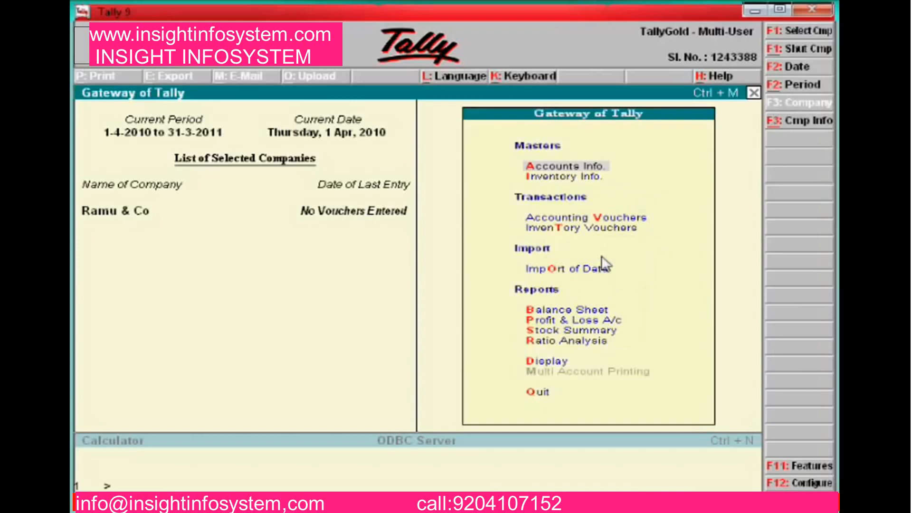
{"action": "key", "text": "Return"}
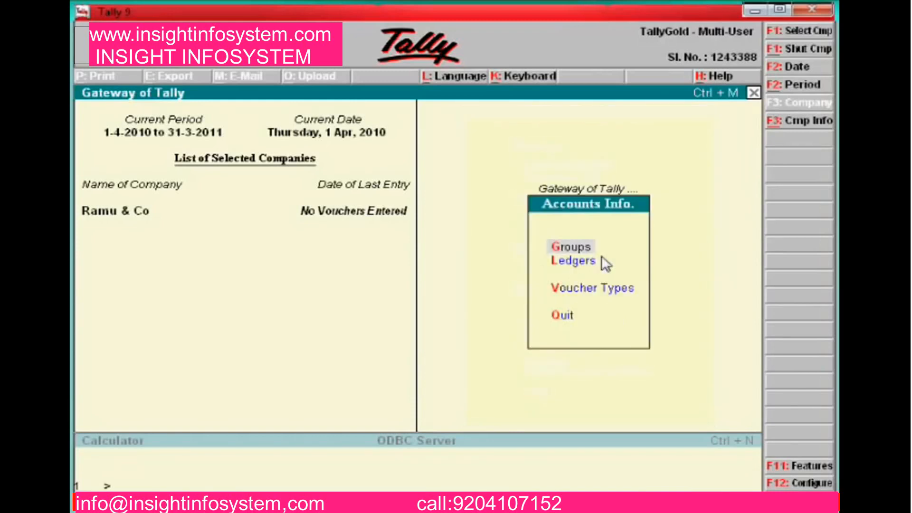
{"action": "key", "text": "Escape"}
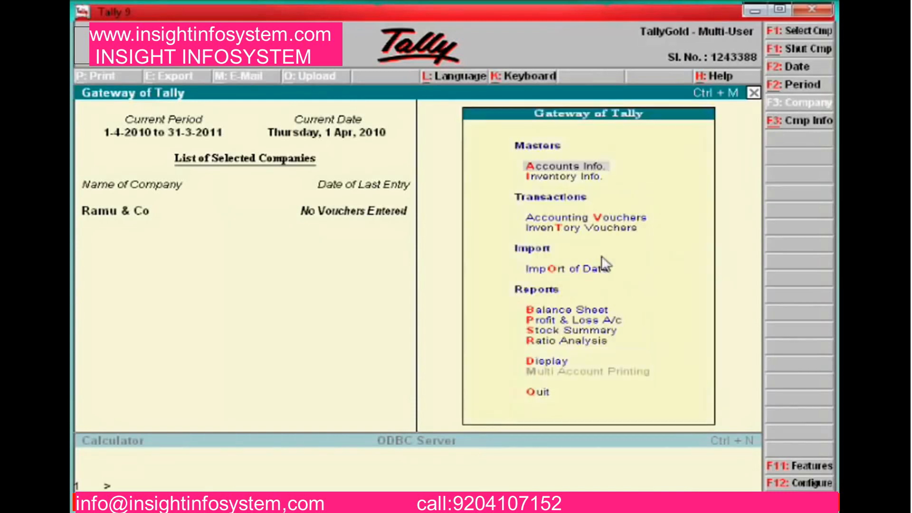
{"action": "key", "text": "Return"}
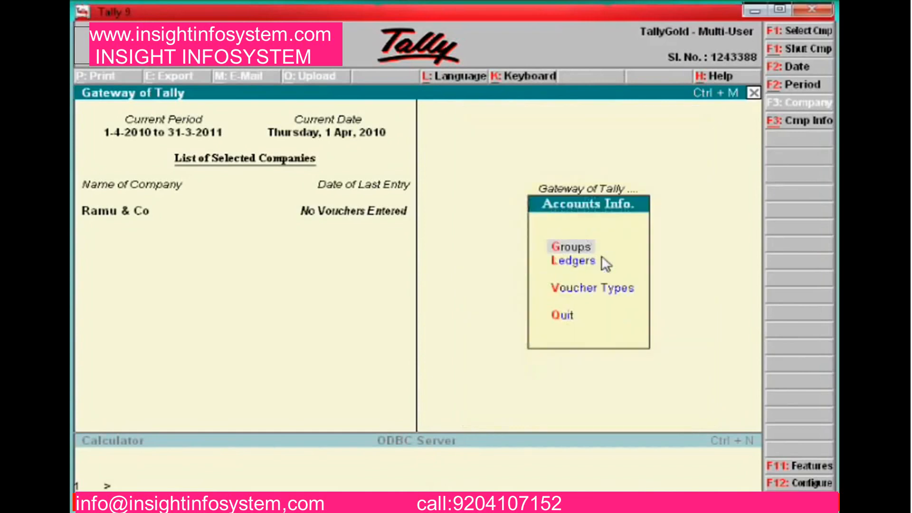
{"action": "key", "text": "Return"}
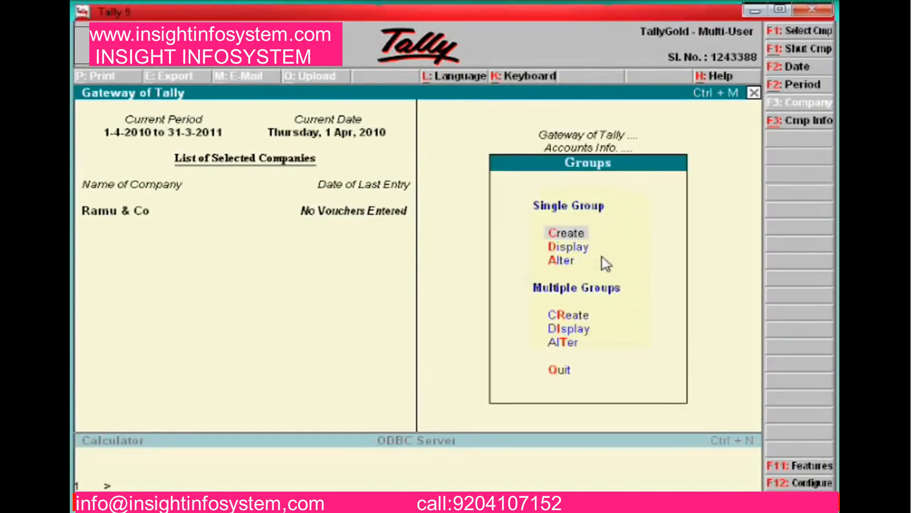
{"action": "key", "text": "Return"}
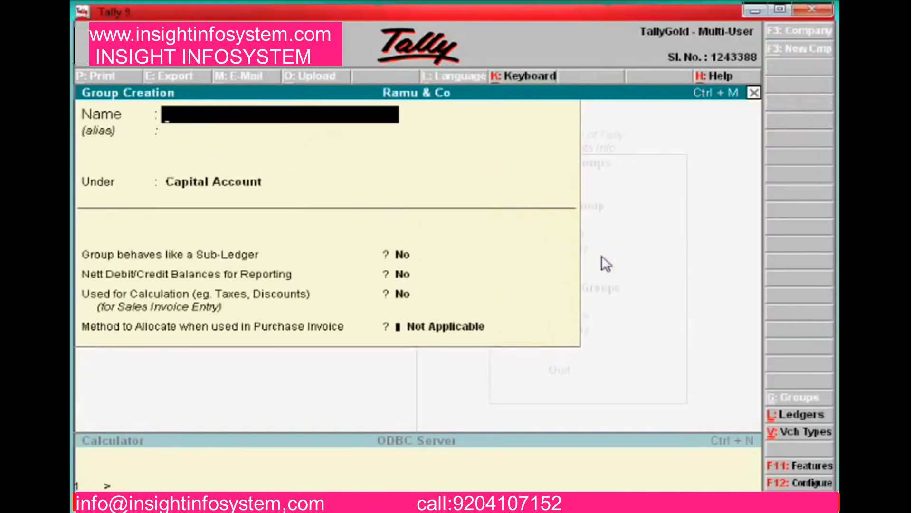
Save the group Ambattur Debtors under Sundry Debtors and return to the Gateway of Tally
{"action": "type", "text": "Amba"}
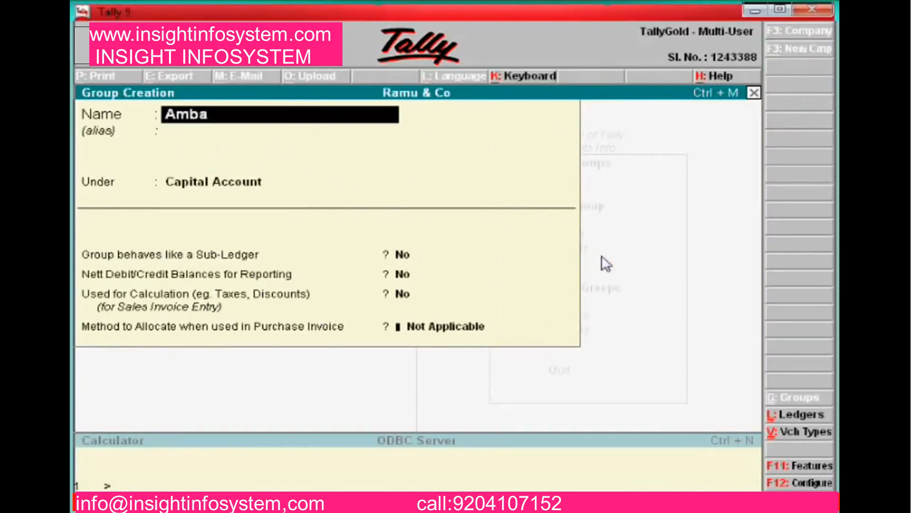
{"action": "type", "text": "ttur Debtors"}
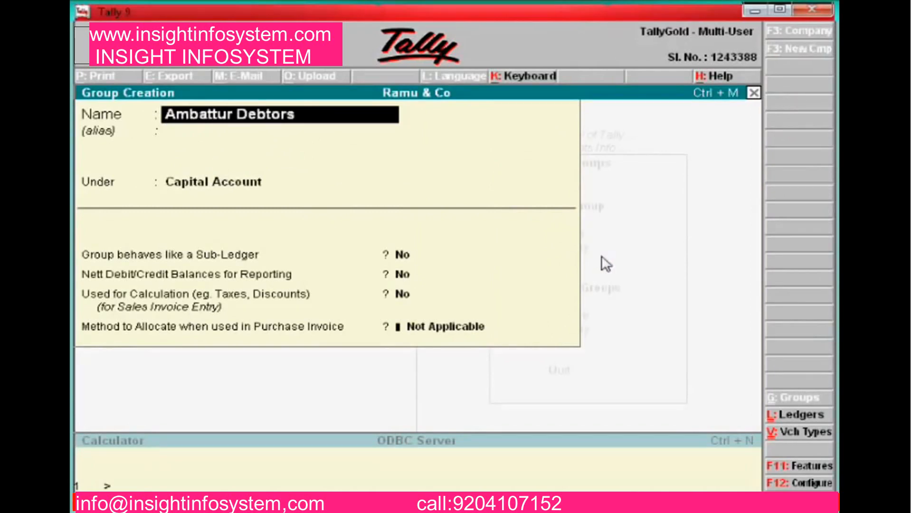
{"action": "key", "text": "Return"}
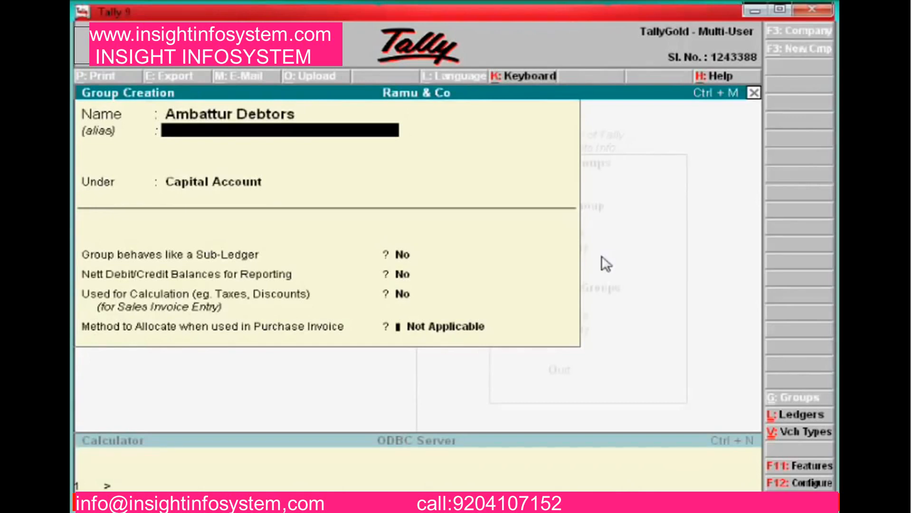
{"action": "key", "text": "BackSpace"}
{"action": "key", "text": "Return"}
{"action": "key", "text": "Return"}
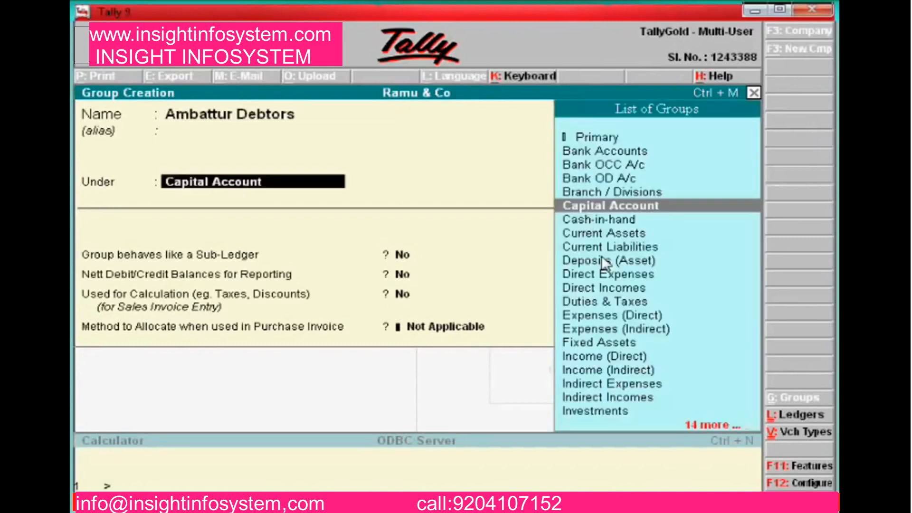
{"action": "type", "text": "Sundr"}
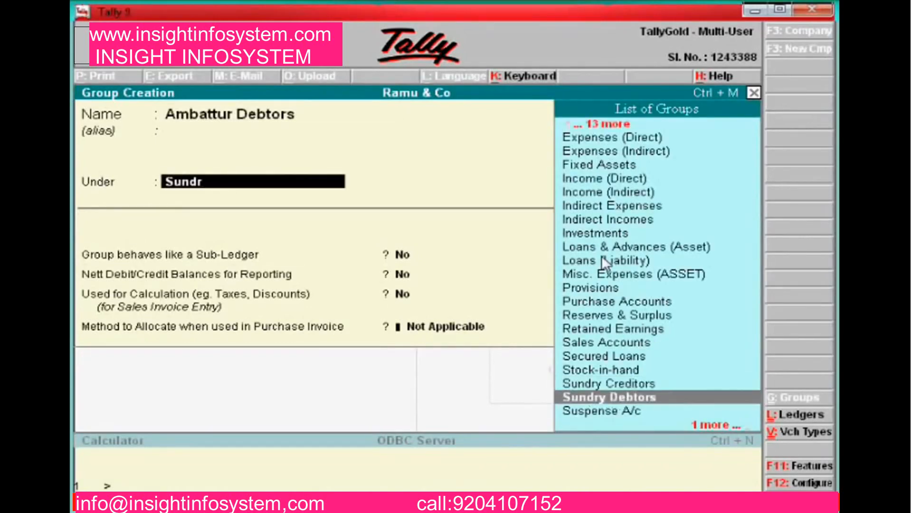
{"action": "key", "text": "Return"}
{"action": "key", "text": "Return"}
{"action": "key", "text": "Return"}
{"action": "key", "text": "Return"}
{"action": "key", "text": "Return"}
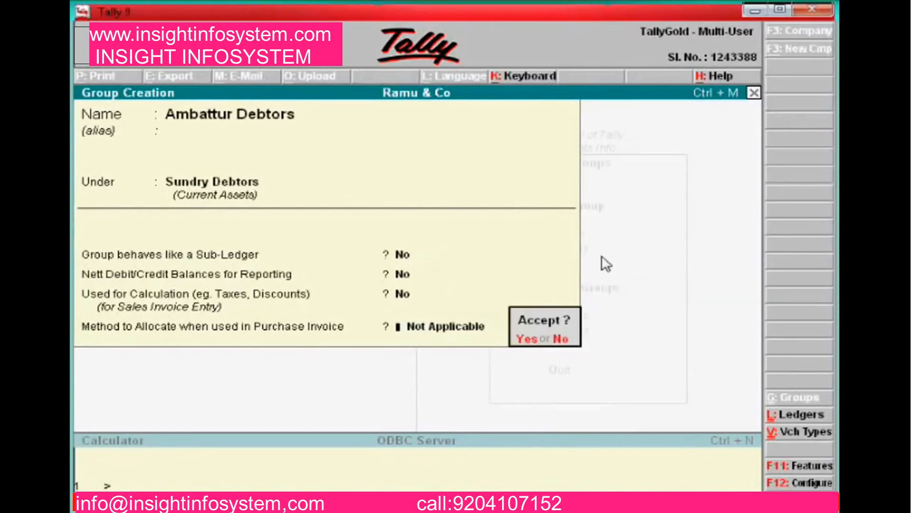
{"action": "key", "text": "Return"}
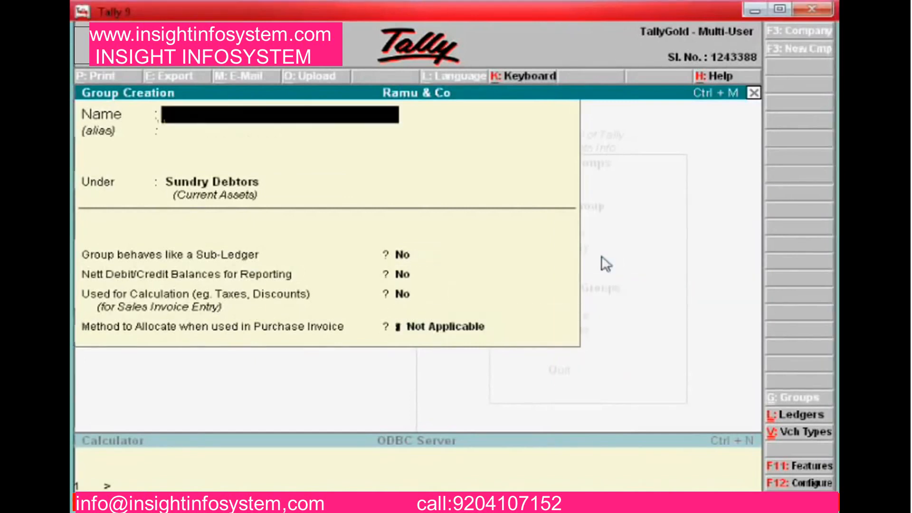
{"action": "key", "text": "Escape"}
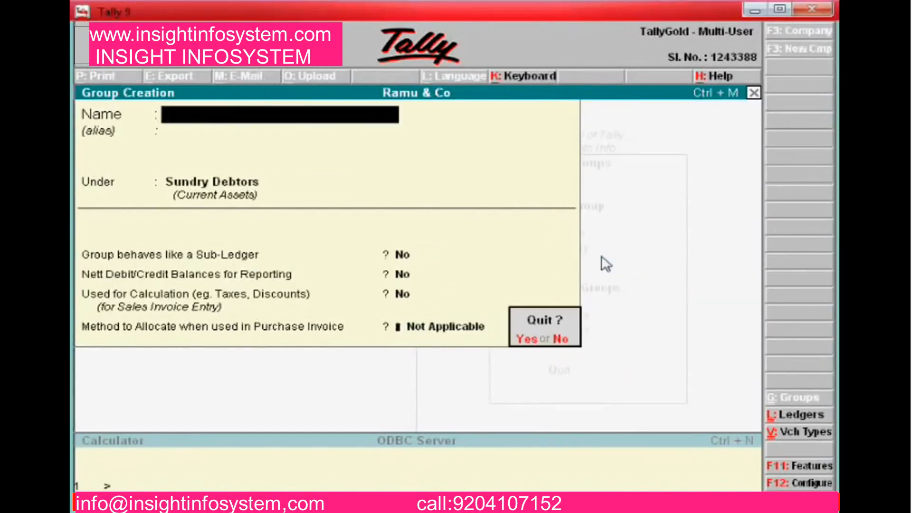
{"action": "key", "text": "Return"}
{"action": "key", "text": "Escape"}
{"action": "key", "text": "Escape"}
{"action": "key", "text": "Down"}
{"action": "key", "text": "Down"}
{"action": "key", "text": "Down"}
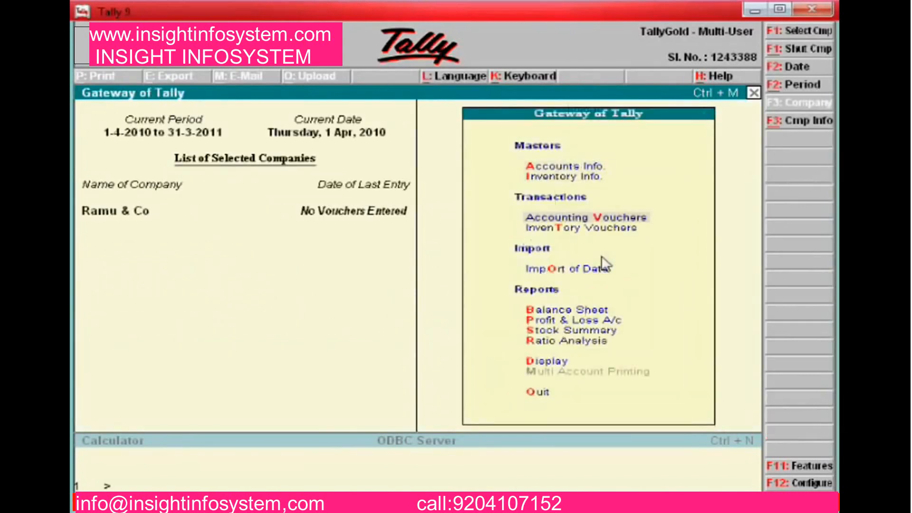
Create the ledger 'Discount Recd A/c' under Indirect Incomes
{"action": "key", "text": "Up"}
{"action": "key", "text": "Up"}
{"action": "key", "text": "Up"}
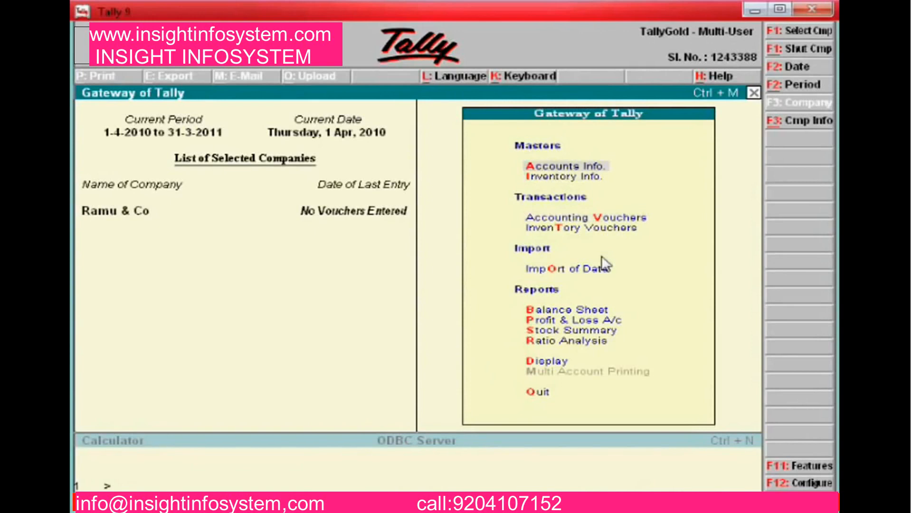
{"action": "key", "text": "Return"}
{"action": "key", "text": "Down"}
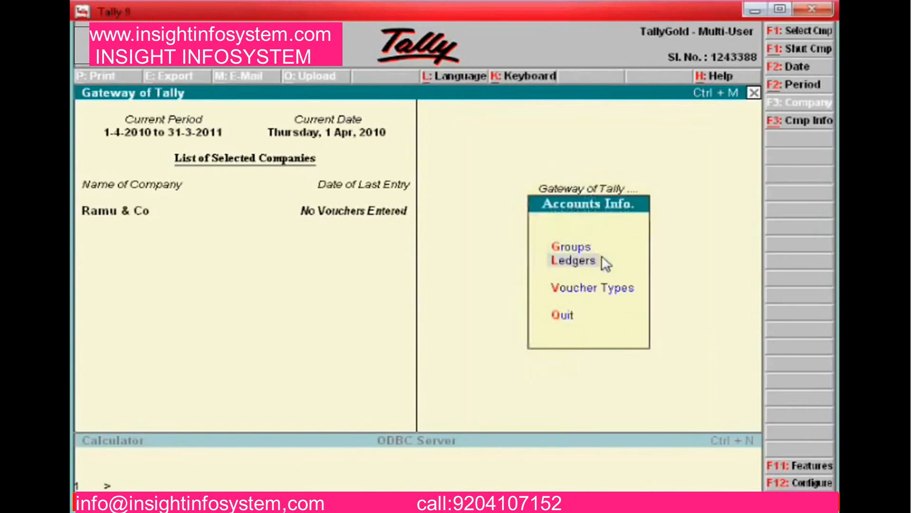
{"action": "key", "text": "Return"}
{"action": "key", "text": "Return"}
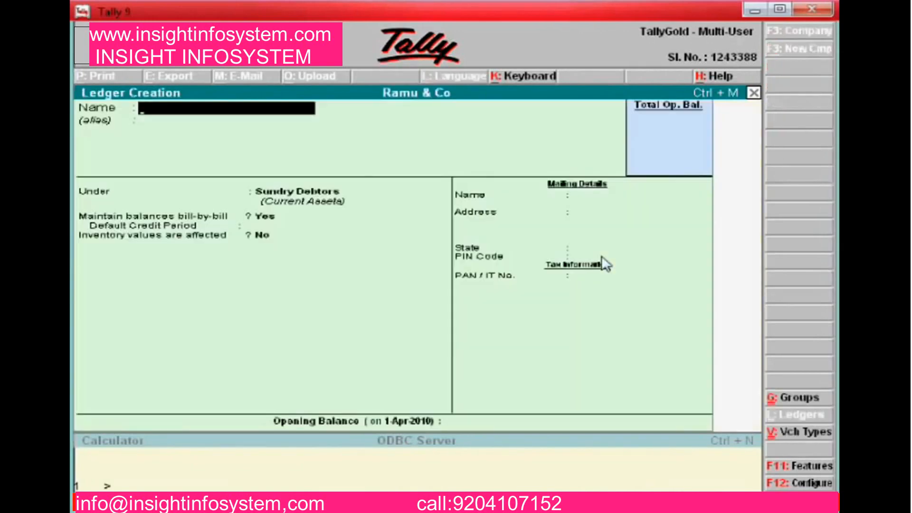
{"action": "type", "text": "Discoun"}
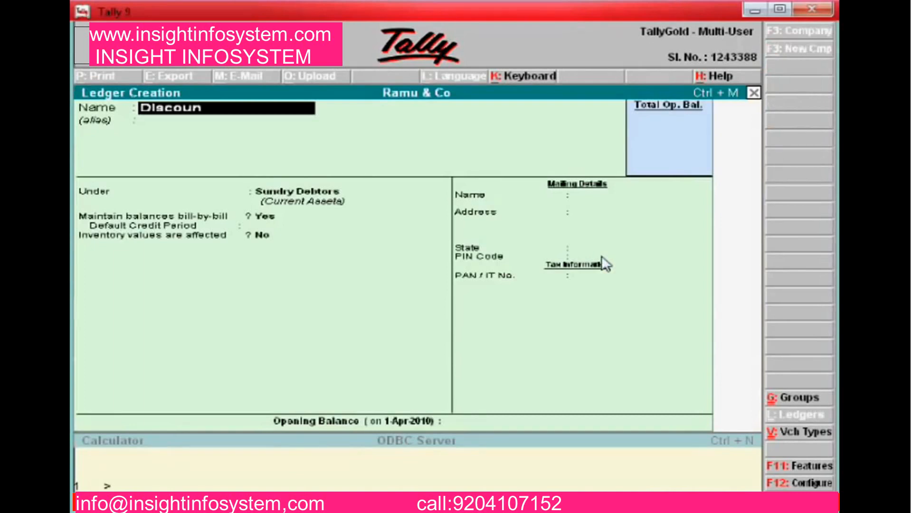
{"action": "type", "text": "t Recd a/c"}
{"action": "key", "text": "Return"}
{"action": "key", "text": "Return"}
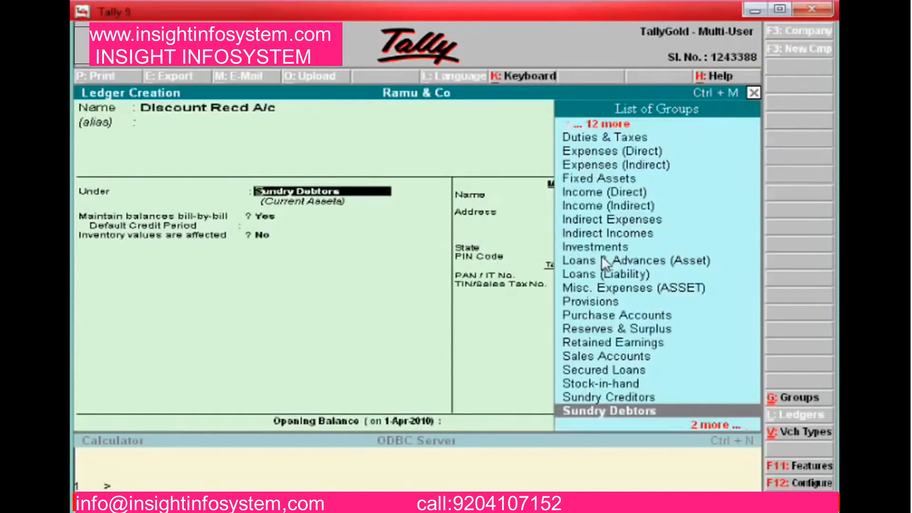
{"action": "type", "text": "Indire"}
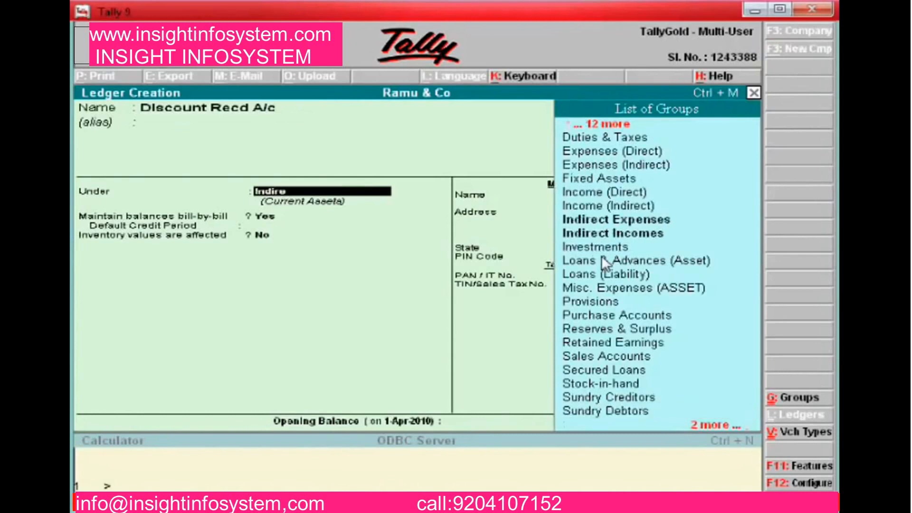
{"action": "key", "text": "Down"}
{"action": "key", "text": "Return"}
{"action": "key", "text": "Return"}
{"action": "key", "text": "Return"}
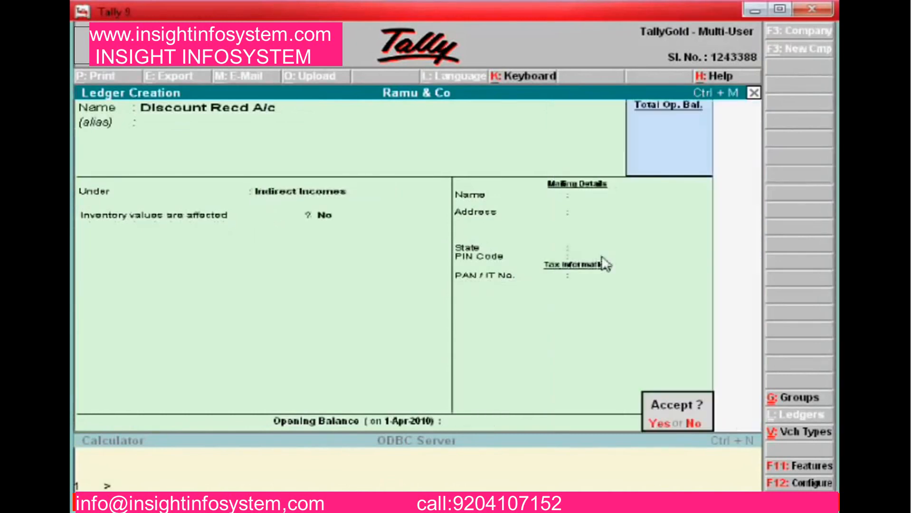
{"action": "key", "text": "Return"}
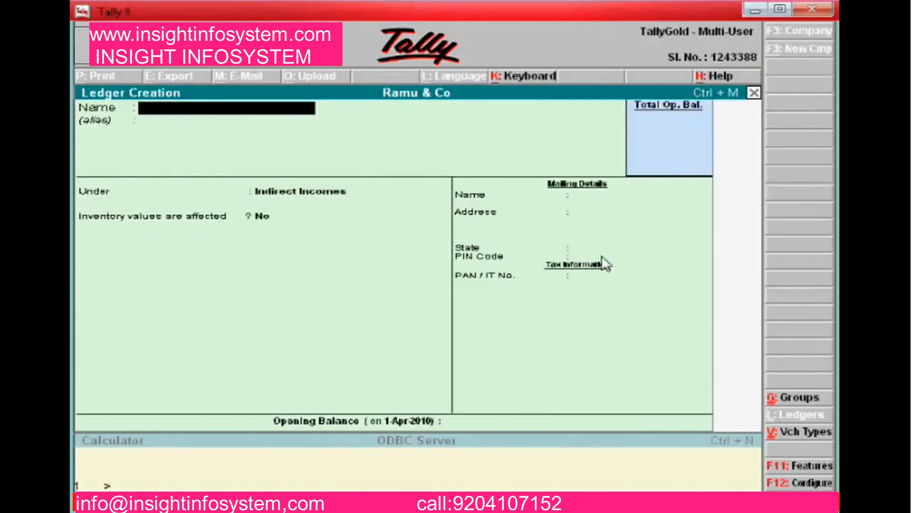
Create the ledger 'Discount Allowed / Given' under Indirect Expenses and return to the Gateway of Tally
{"action": "type", "text": "Discount Allo"}
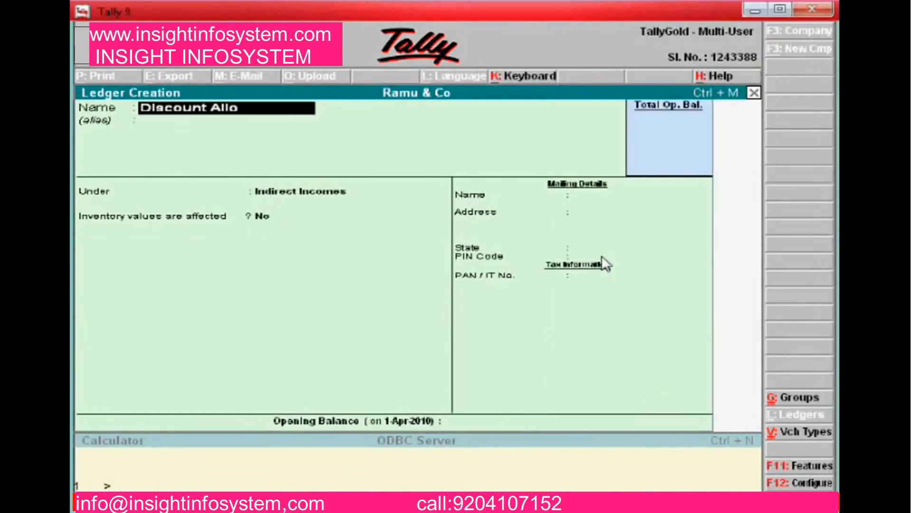
{"action": "type", "text": "wed / Given"}
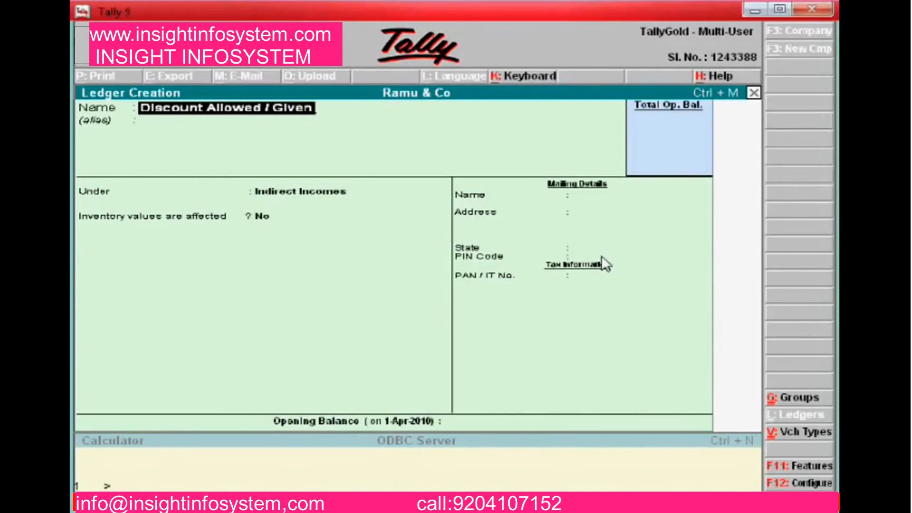
{"action": "key", "text": "Return"}
{"action": "key", "text": "Return"}
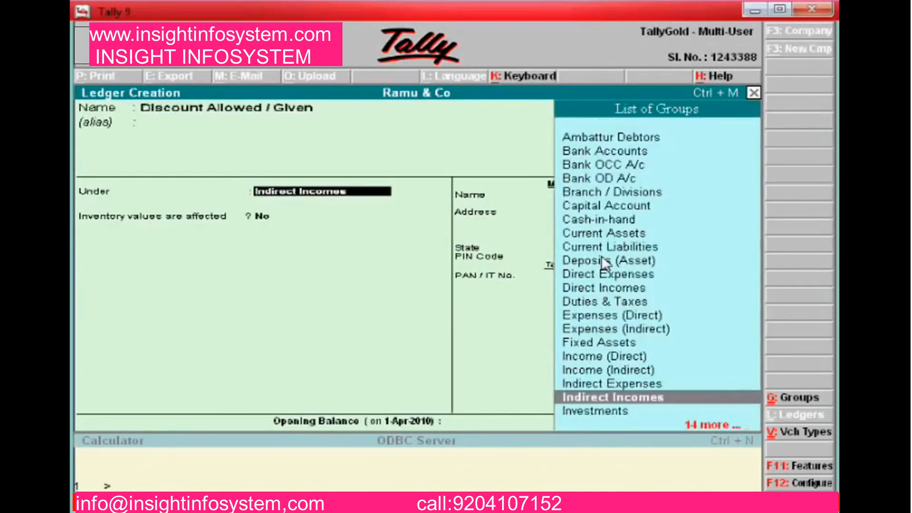
{"action": "key", "text": "Up"}
{"action": "key", "text": "Return"}
{"action": "key", "text": "Return"}
{"action": "key", "text": "Return"}
{"action": "key", "text": "Return"}
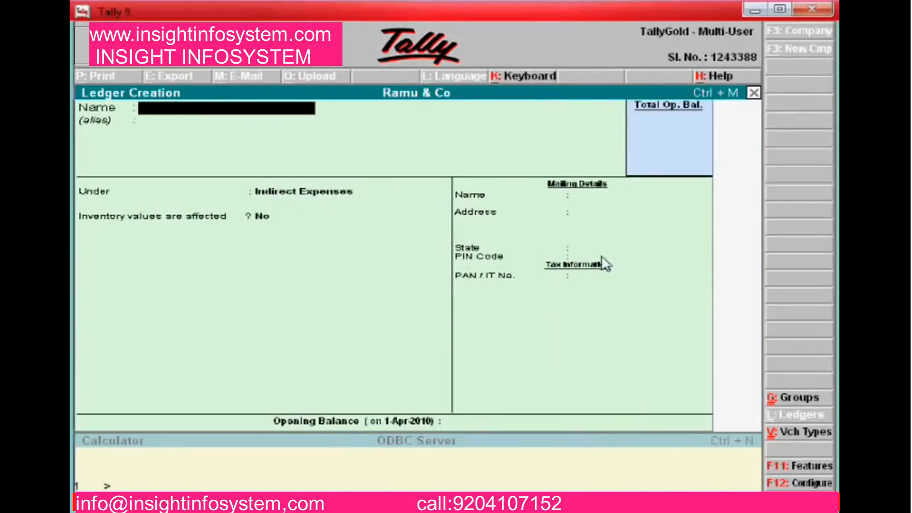
{"action": "key", "text": "Escape"}
{"action": "key", "text": "Escape"}
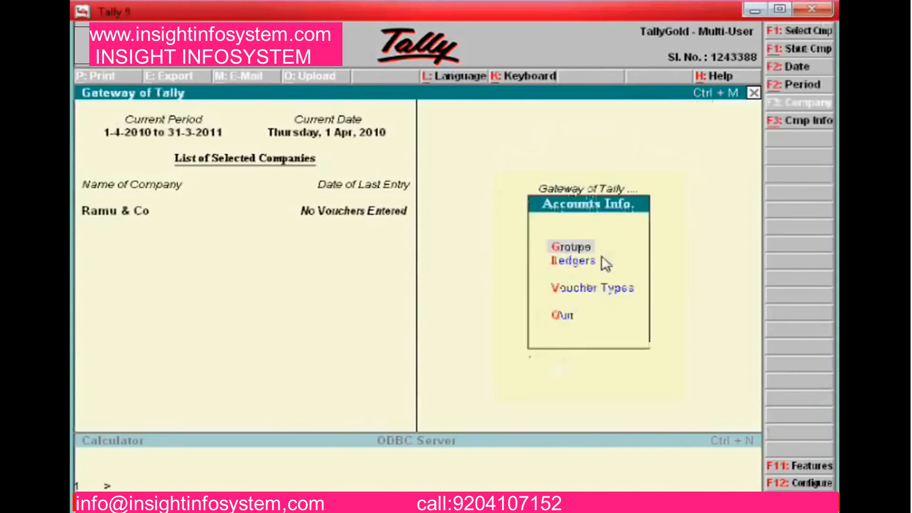
{"action": "key", "text": "Down"}
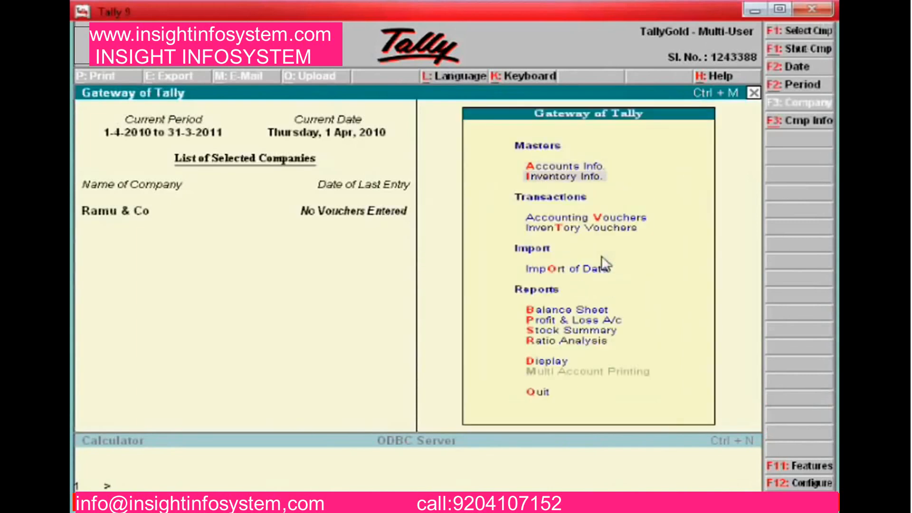
{"action": "key", "text": "alt+Tab"}
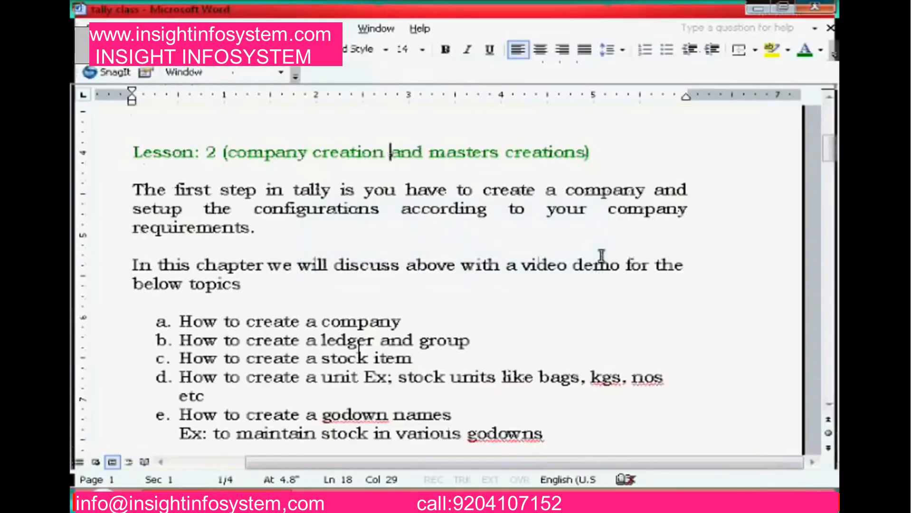
{"action": "key", "text": "Down"}
{"action": "key", "text": "Down"}
{"action": "key", "text": "Down"}
{"action": "key", "text": "Down"}
{"action": "key", "text": "Down"}
{"action": "key", "text": "Down"}
{"action": "key", "text": "Down"}
{"action": "key", "text": "Down"}
{"action": "key", "text": "Down"}
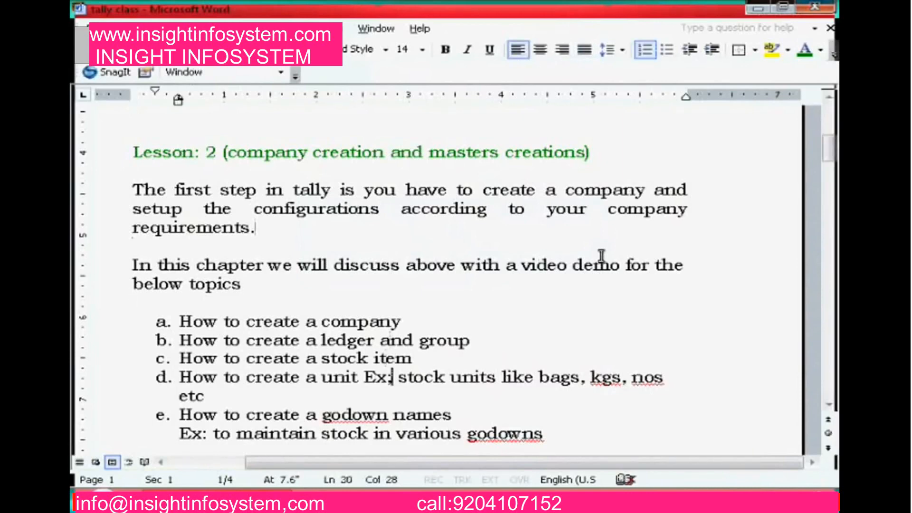
{"action": "key", "text": "Down"}
{"action": "key", "text": "alt+Tab"}
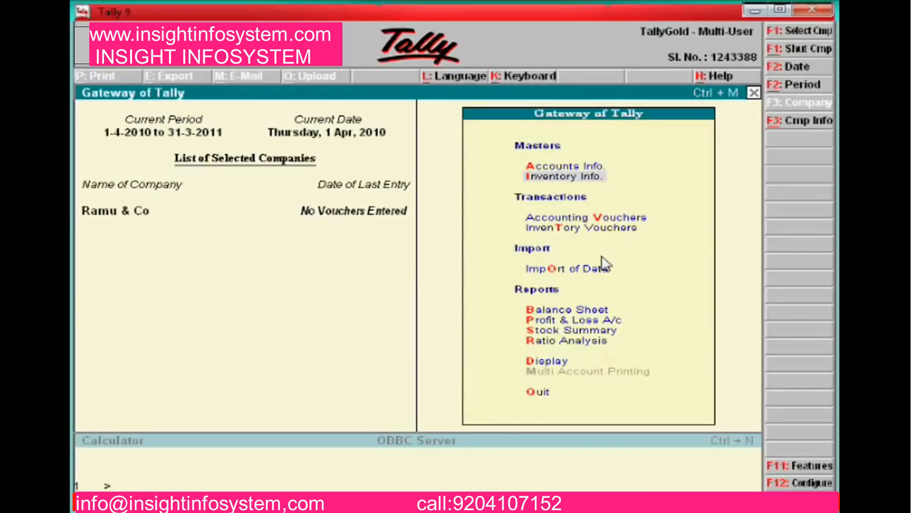
Go to Inventory Info > Units of Measure > Alter to list the units
{"action": "key", "text": "Return"}
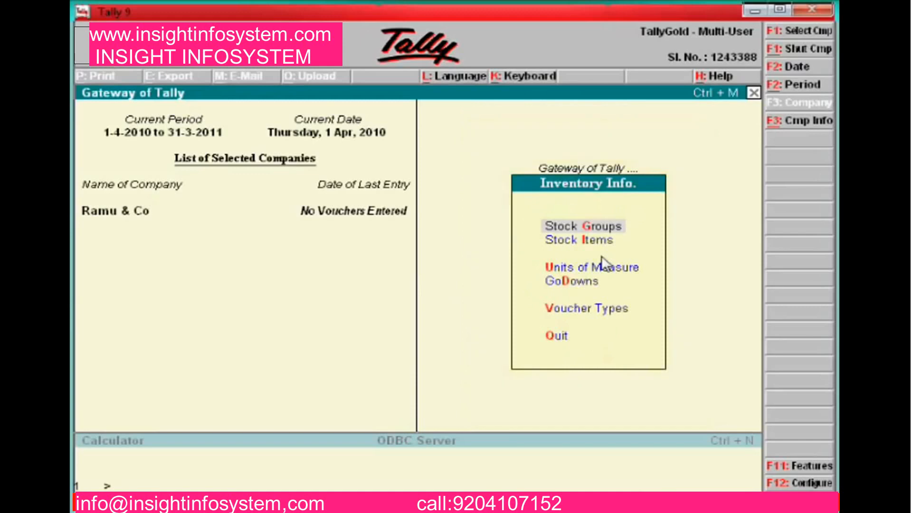
{"action": "key", "text": "Down"}
{"action": "key", "text": "Down"}
{"action": "key", "text": "Return"}
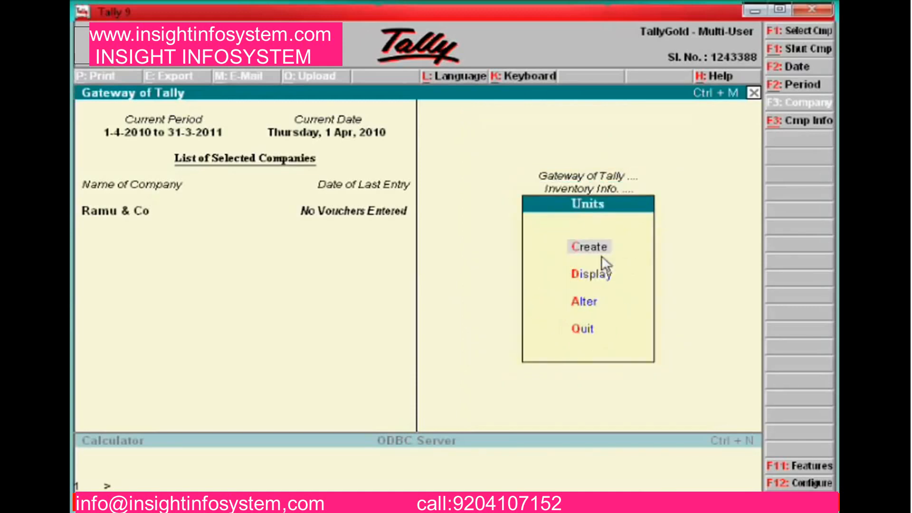
{"action": "key", "text": "Down"}
{"action": "key", "text": "Down"}
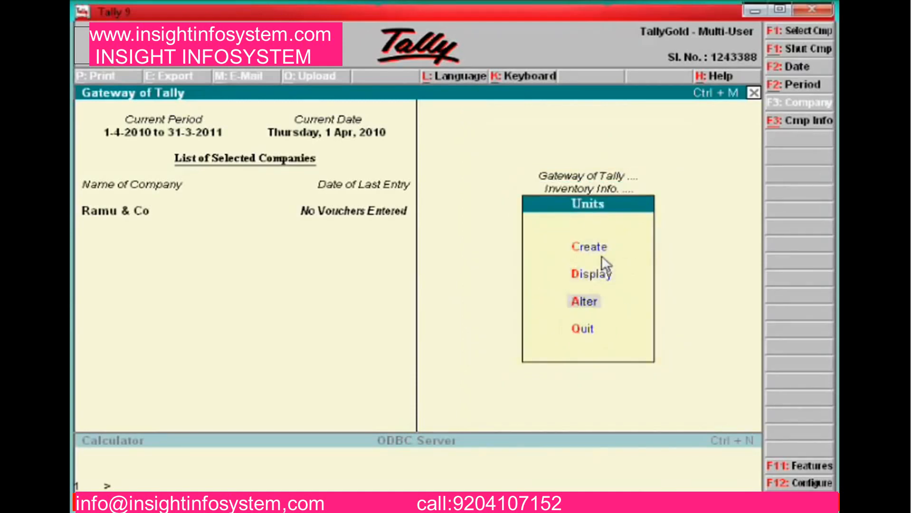
{"action": "key", "text": "Up"}
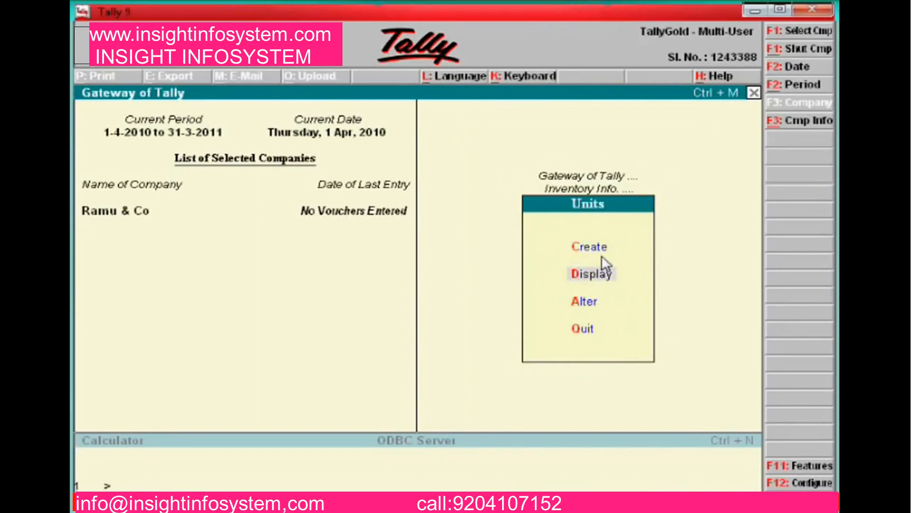
{"action": "key", "text": "Down"}
{"action": "key", "text": "Down"}
{"action": "key", "text": "Up"}
{"action": "key", "text": "Return"}
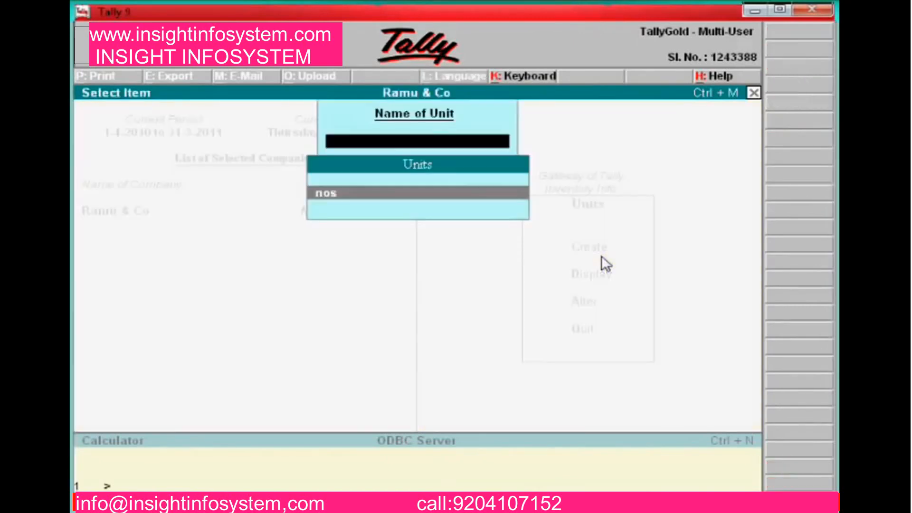
Re-accept the nos unit unchanged with 0 decimal places, then back out to Inventory Info
{"action": "key", "text": "Return"}
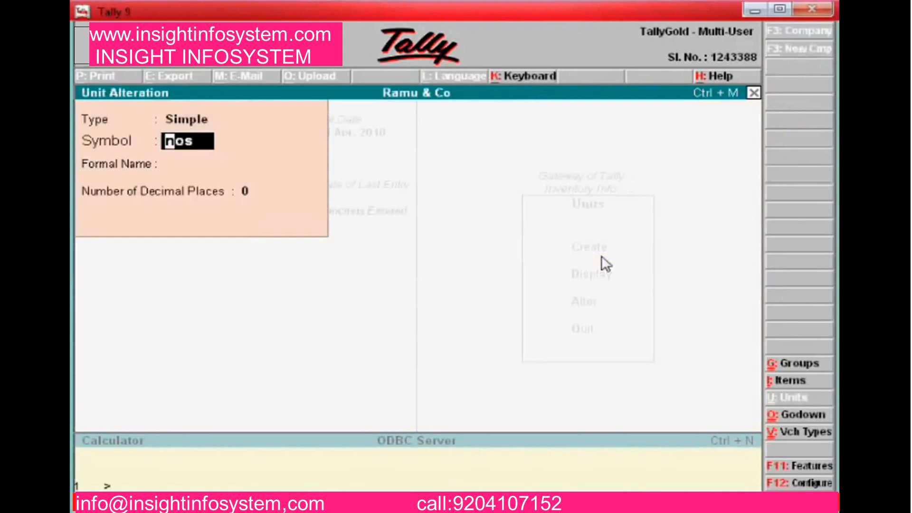
{"action": "key", "text": "Return"}
{"action": "key", "text": "Return"}
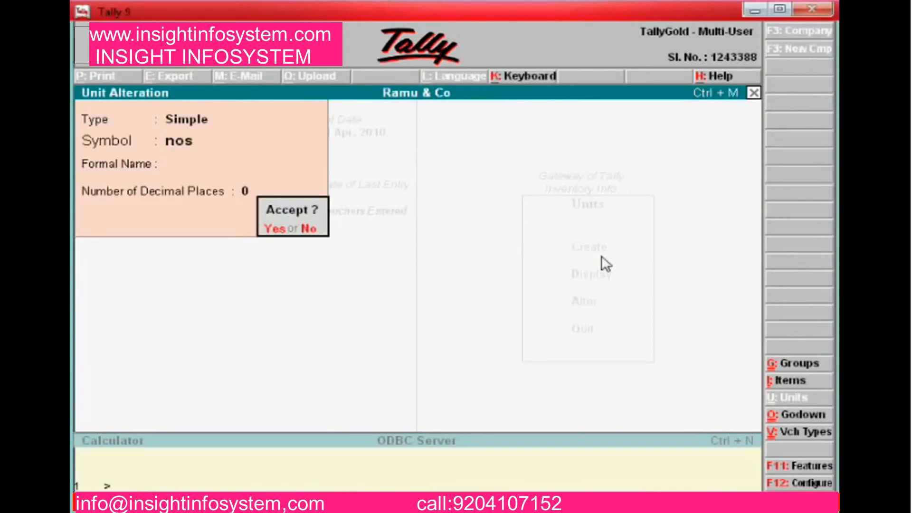
{"action": "key", "text": "y"}
{"action": "key", "text": "Escape"}
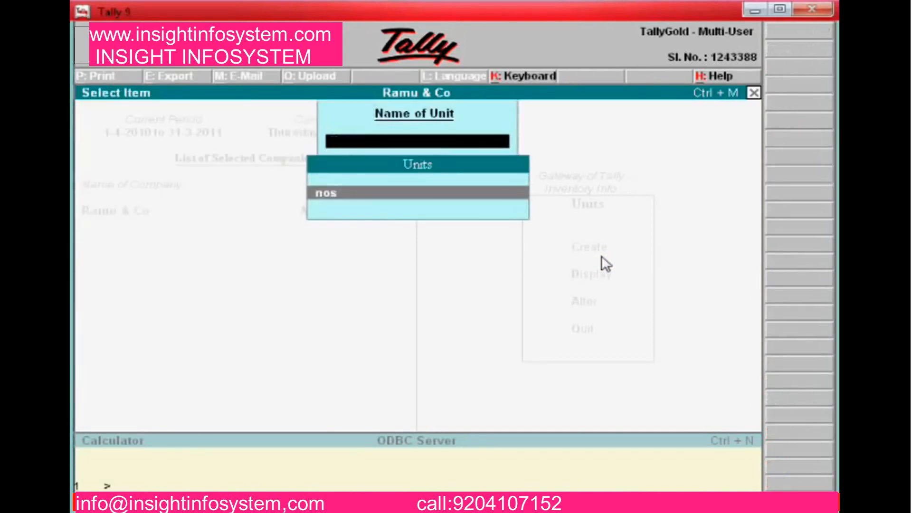
{"action": "key", "text": "Escape"}
{"action": "key", "text": "Escape"}
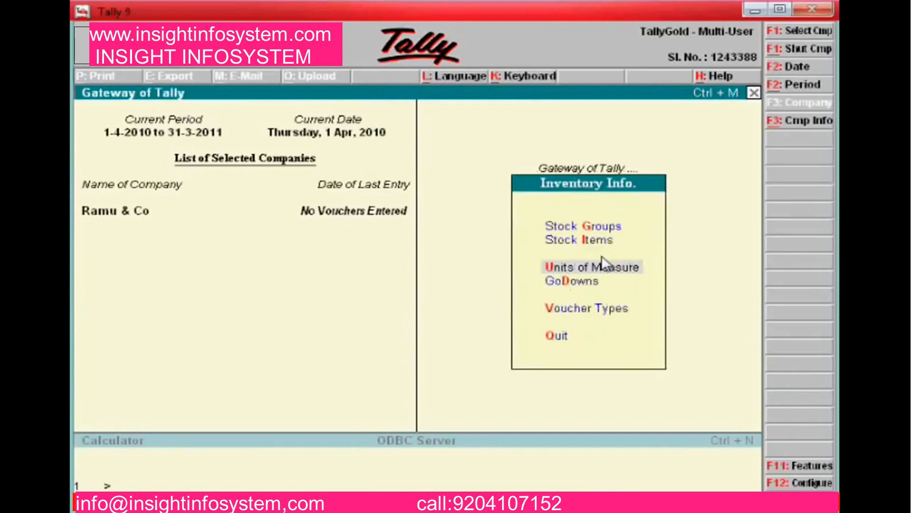
{"action": "key", "text": "Up"}
{"action": "key", "text": "Up"}
Bring up the Stock Groups alteration list from Inventory Info
{"action": "key", "text": "Return"}
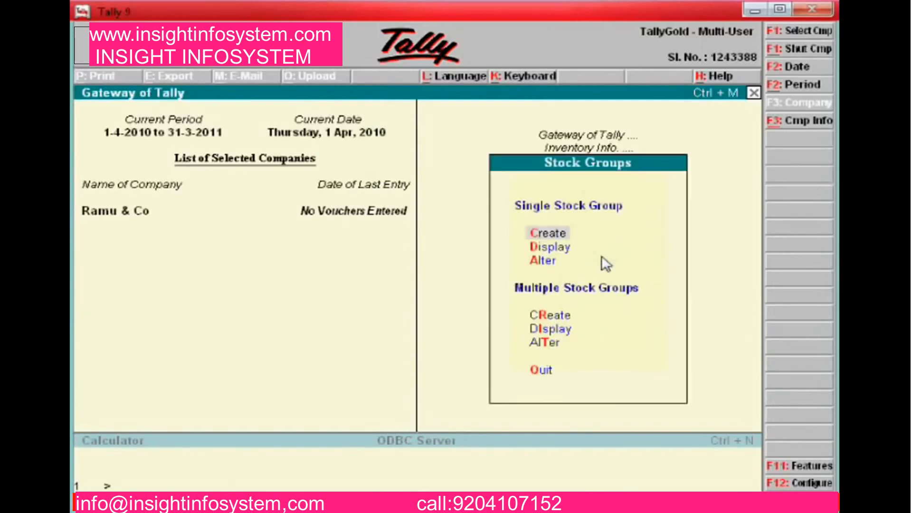
{"action": "key", "text": "Down"}
{"action": "key", "text": "Down"}
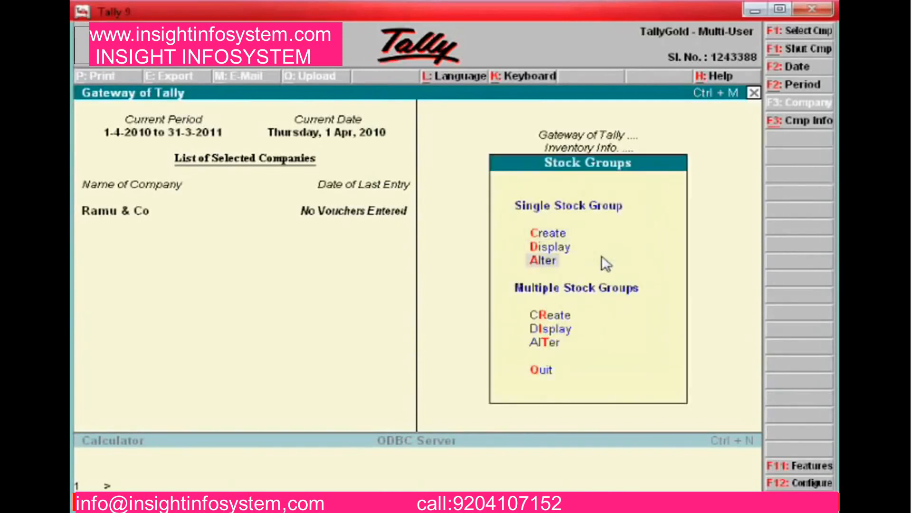
{"action": "key", "text": "Escape"}
{"action": "key", "text": "Escape"}
{"action": "key", "text": "Escape"}
{"action": "key", "text": "Escape"}
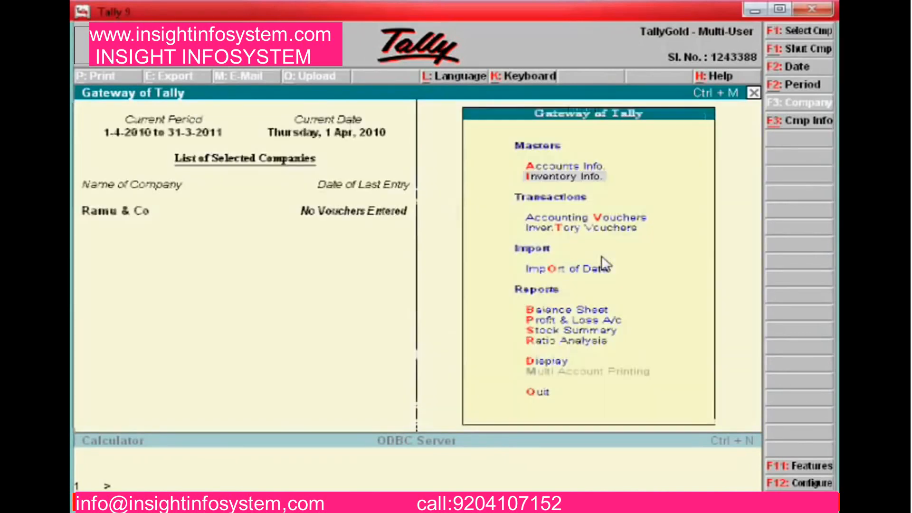
{"action": "key", "text": "Return"}
{"action": "key", "text": "Down"}
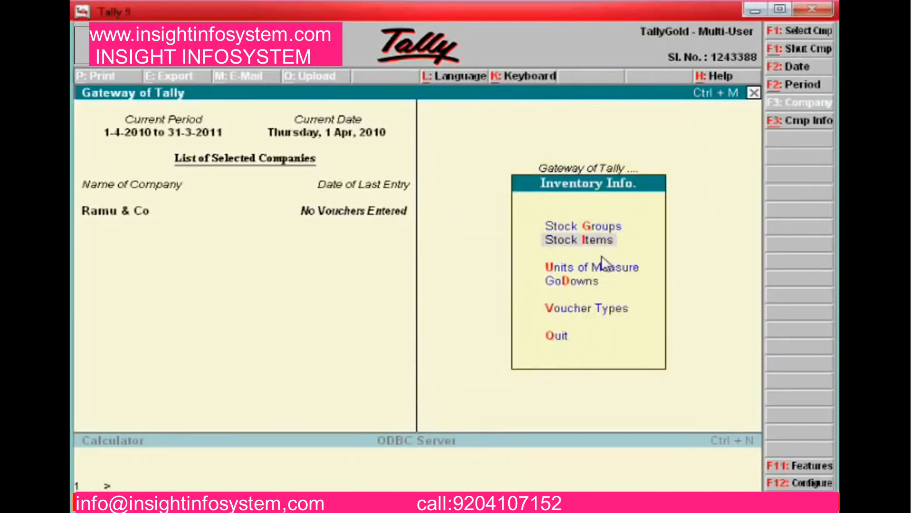
{"action": "key", "text": "Return"}
{"action": "key", "text": "Escape"}
{"action": "key", "text": "Up"}
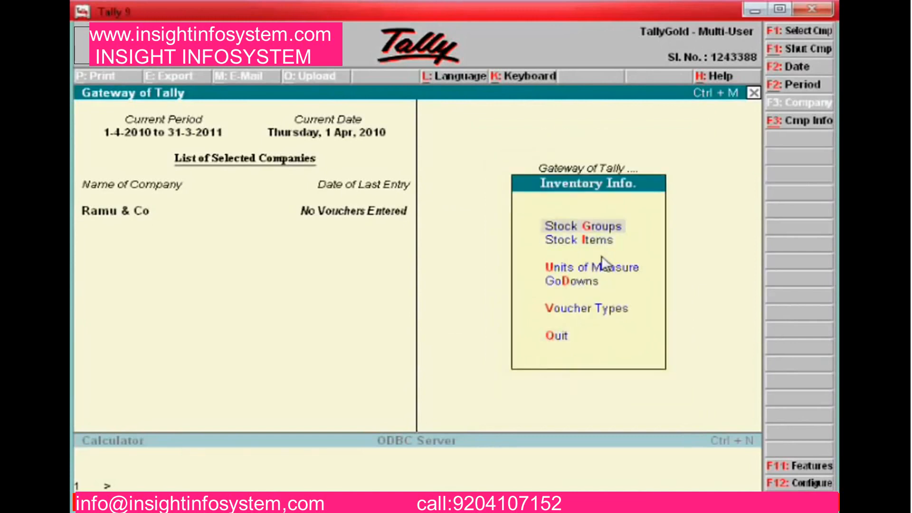
{"action": "key", "text": "Return"}
{"action": "key", "text": "Down"}
{"action": "key", "text": "Down"}
{"action": "key", "text": "Return"}
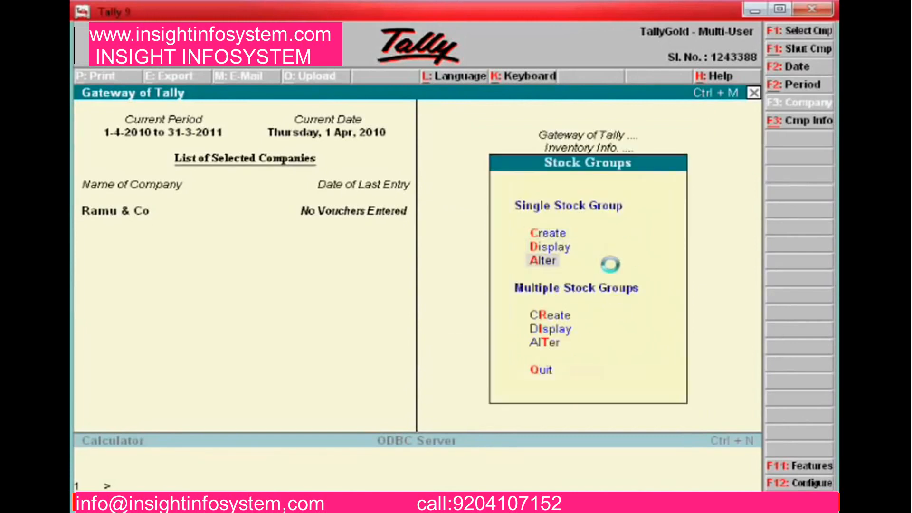
Re-accept the Computer Spares stock group under Primary without changes
{"action": "key", "text": "Down"}
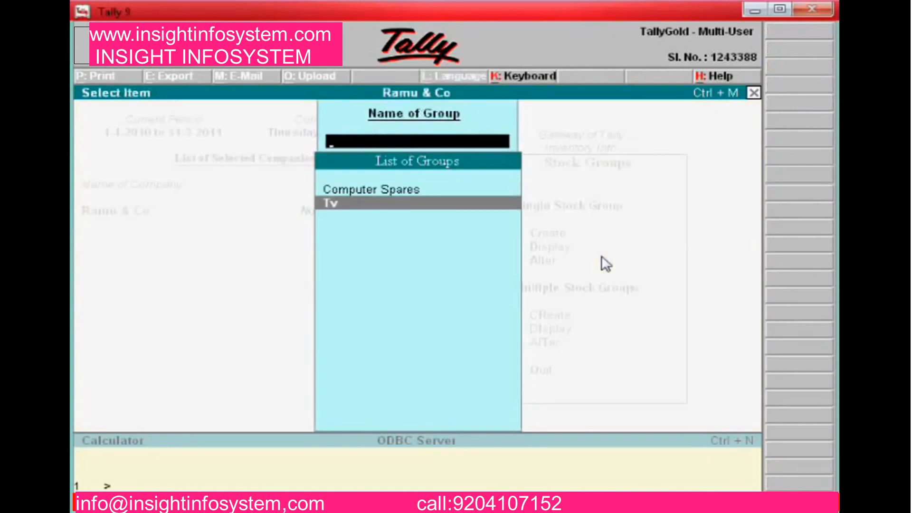
{"action": "key", "text": "Up"}
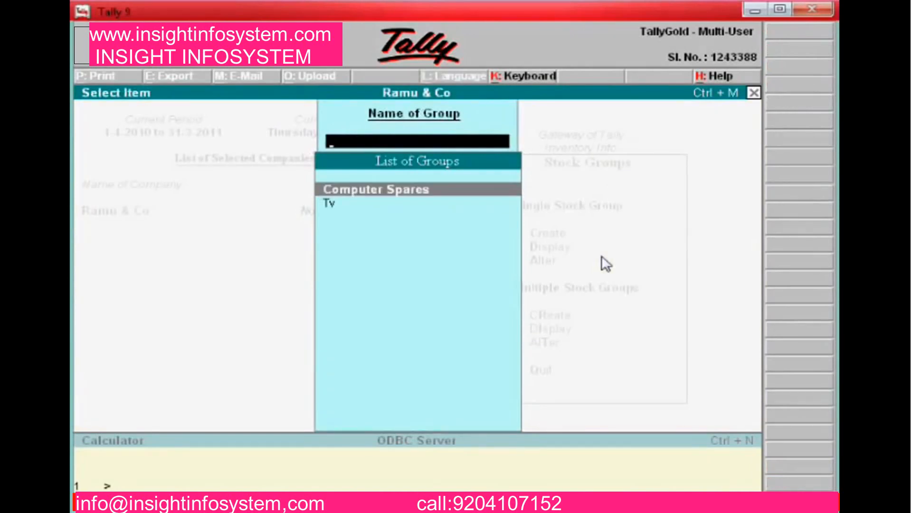
{"action": "key", "text": "Return"}
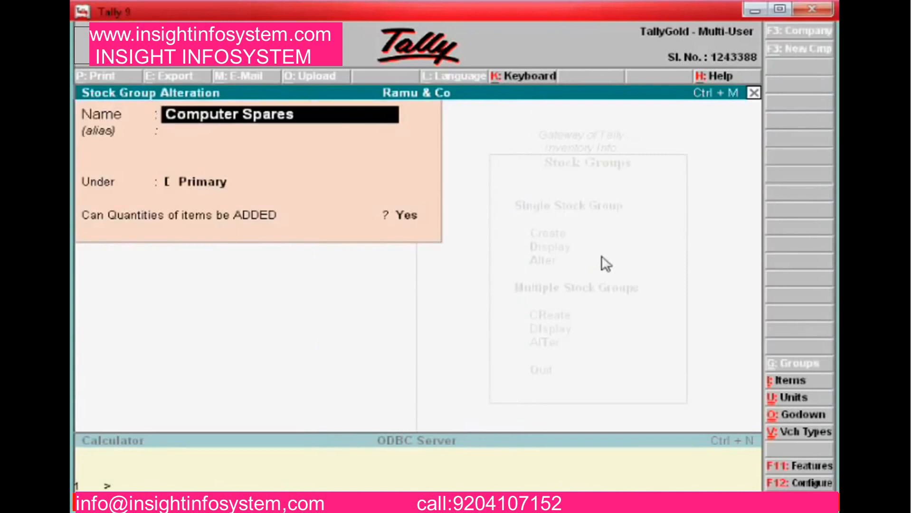
{"action": "key", "text": "Return"}
{"action": "key", "text": "Return"}
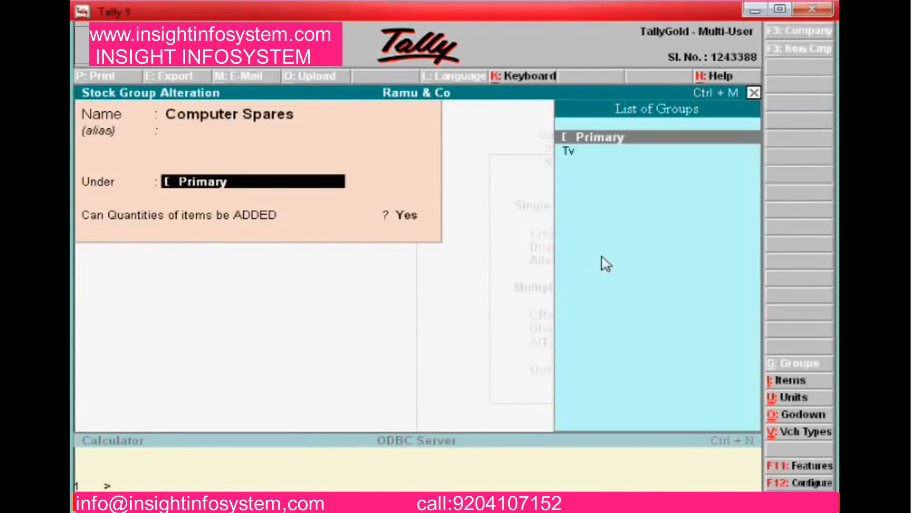
{"action": "key", "text": "Return"}
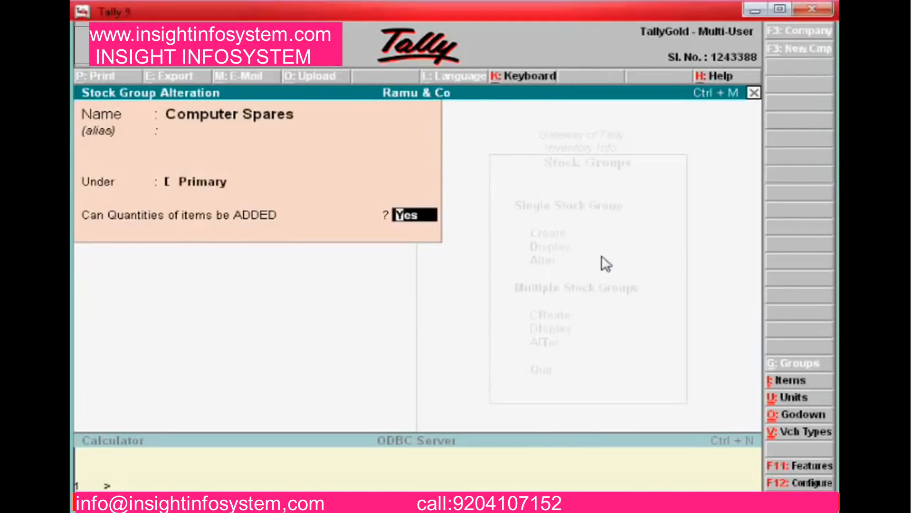
{"action": "key", "text": "Return"}
{"action": "key", "text": "Return"}
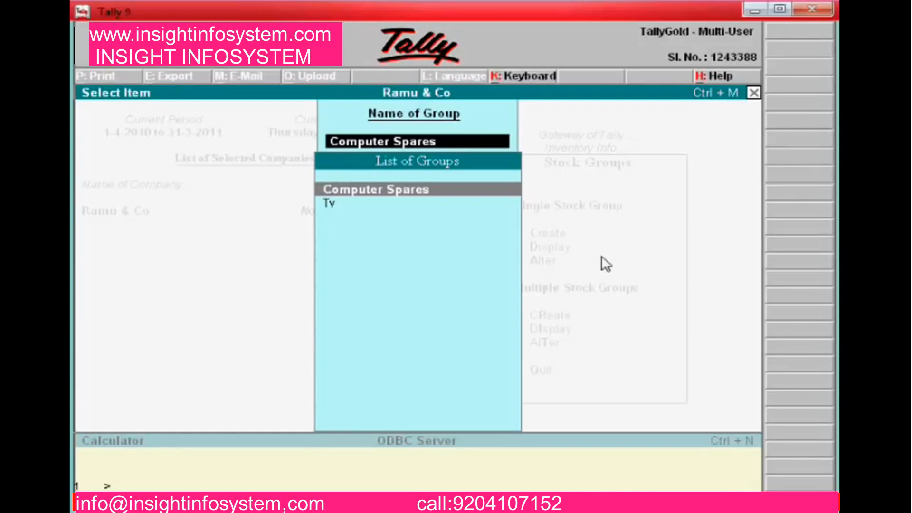
Re-accept the Tv stock group under Primary, then back out to Inventory Info
{"action": "key", "text": "Down"}
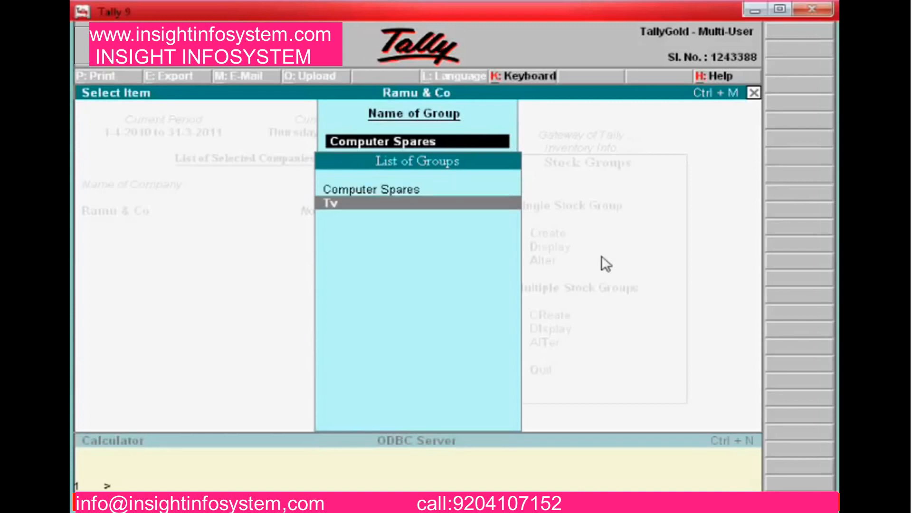
{"action": "key", "text": "Return"}
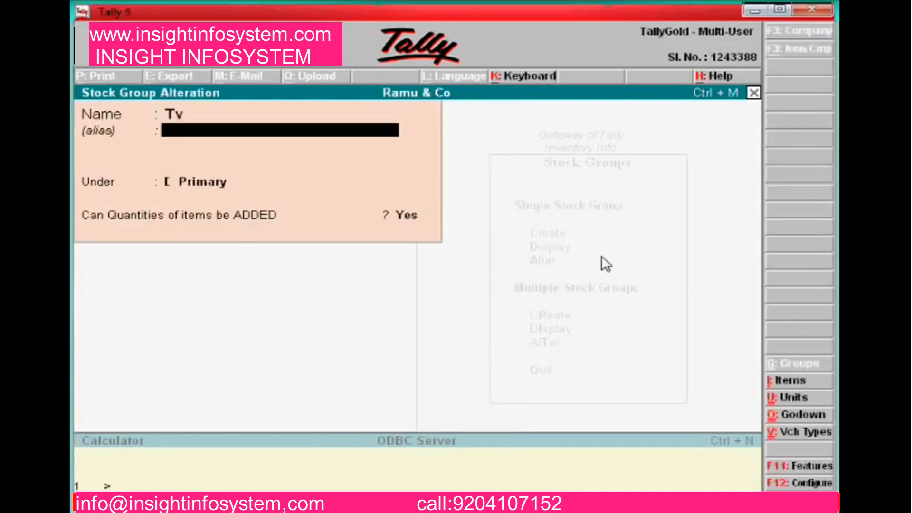
{"action": "key", "text": "BackSpace"}
{"action": "key", "text": "Return"}
{"action": "key", "text": "Return"}
{"action": "key", "text": "Return"}
{"action": "key", "text": "Return"}
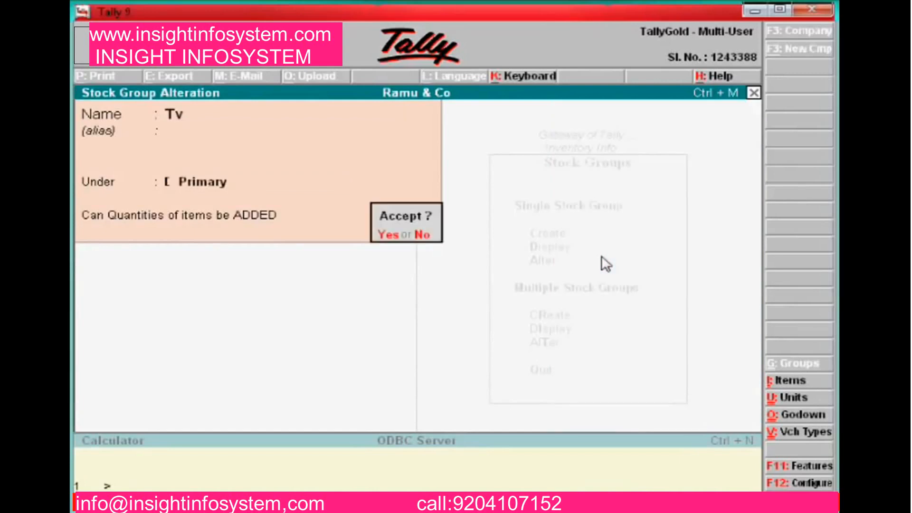
{"action": "key", "text": "Return"}
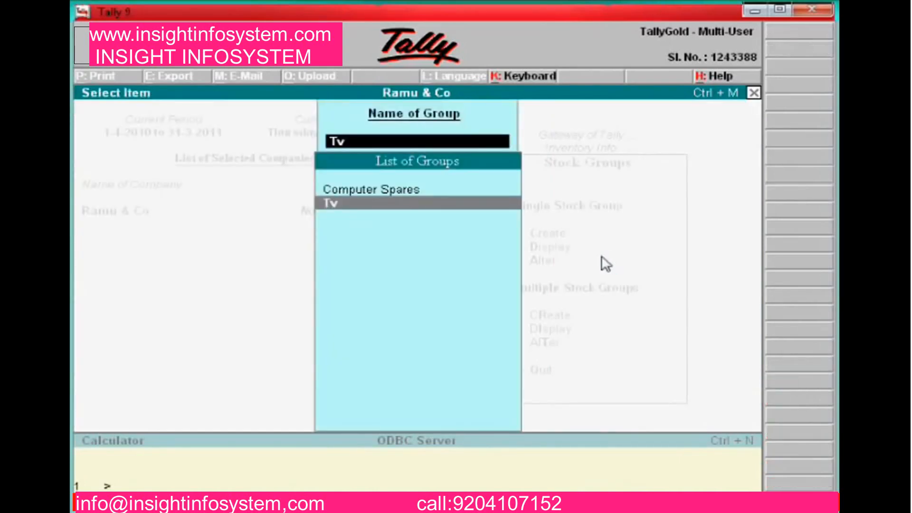
{"action": "key", "text": "Escape"}
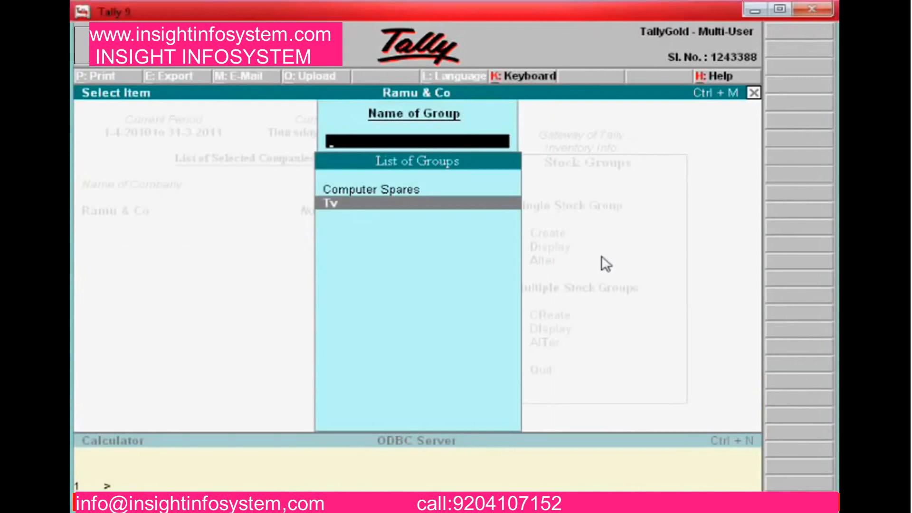
{"action": "key", "text": "Escape"}
{"action": "key", "text": "Escape"}
{"action": "key", "text": "Down"}
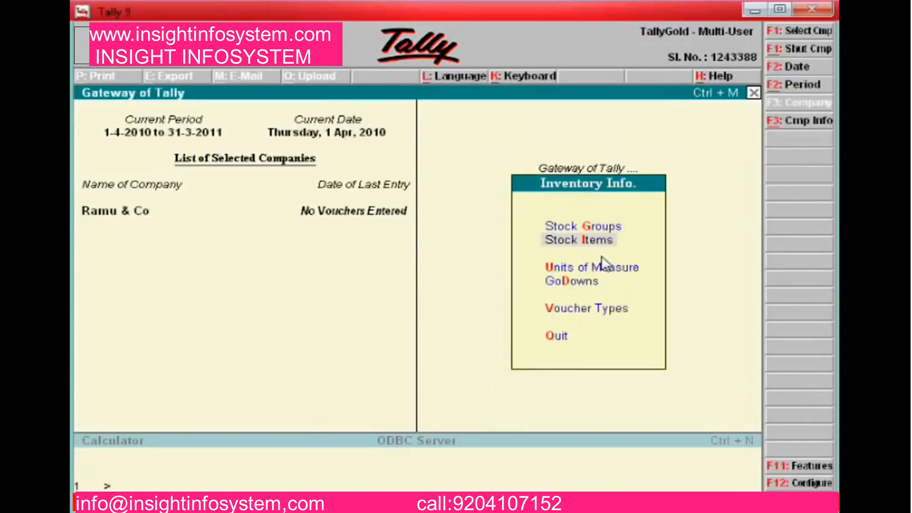
Go to Inventory Info > Stock Items > Alter to list the stock items
{"action": "key", "text": "Escape"}
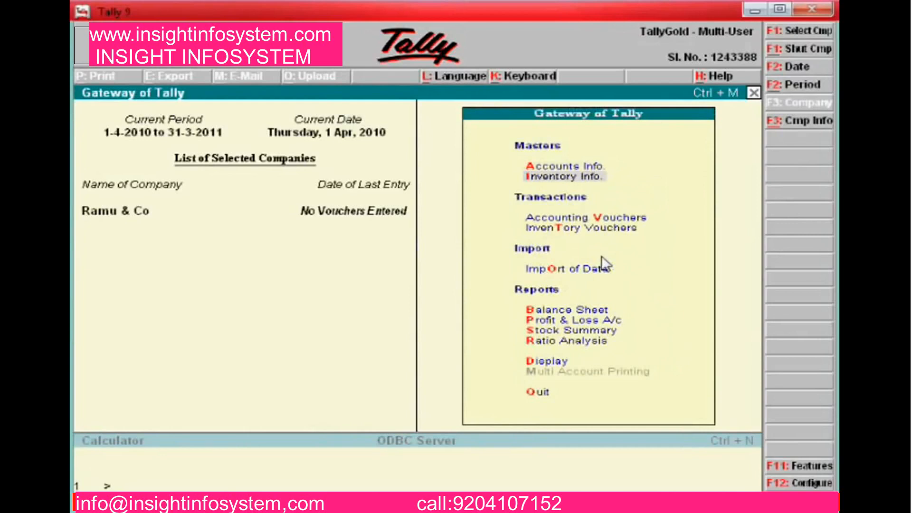
{"action": "key", "text": "Return"}
{"action": "key", "text": "Down"}
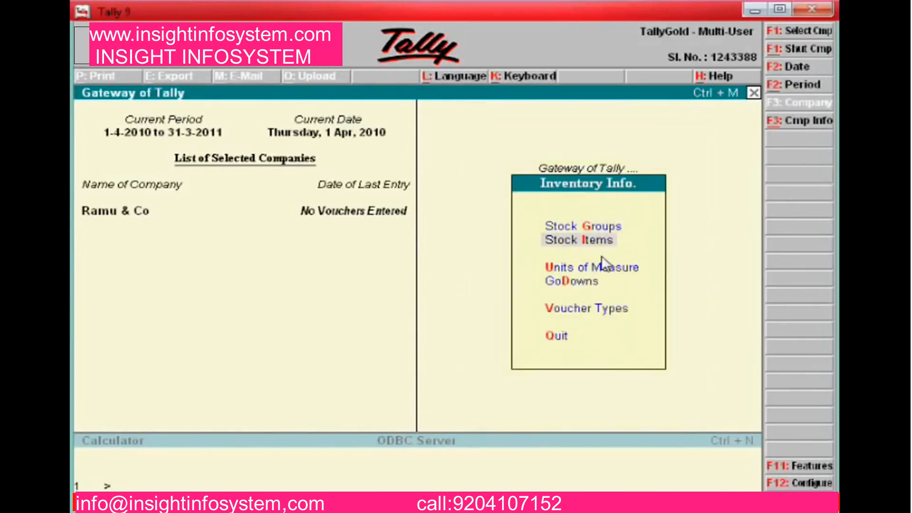
{"action": "key", "text": "Return"}
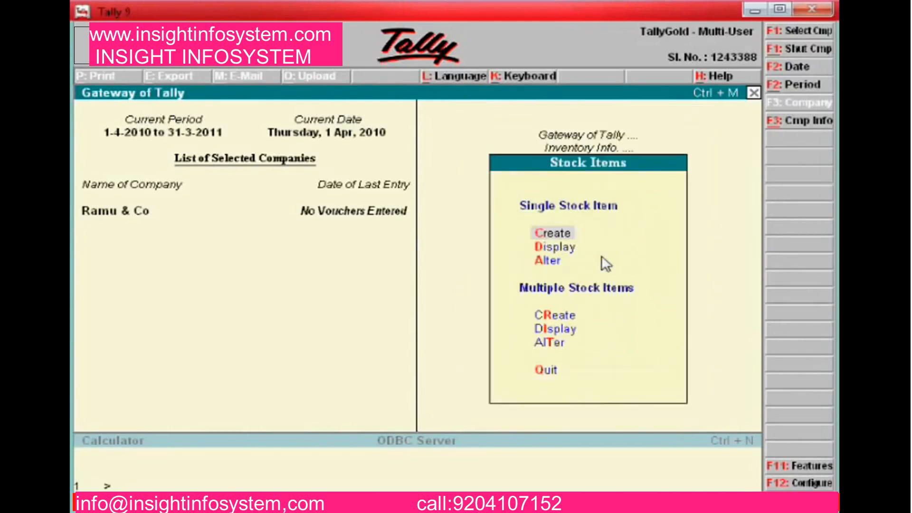
{"action": "key", "text": "Down"}
{"action": "key", "text": "Up"}
{"action": "key", "text": "Down"}
{"action": "key", "text": "Up"}
{"action": "key", "text": "Down"}
{"action": "key", "text": "Down"}
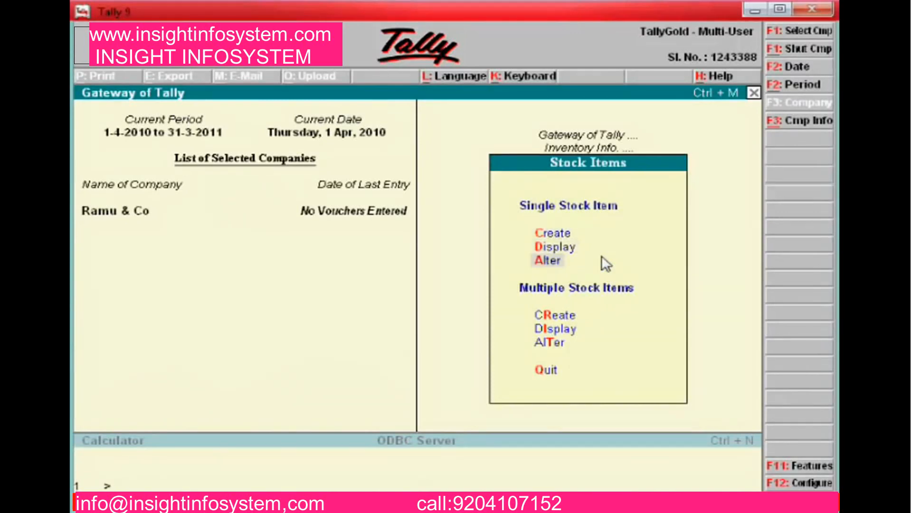
{"action": "key", "text": "Return"}
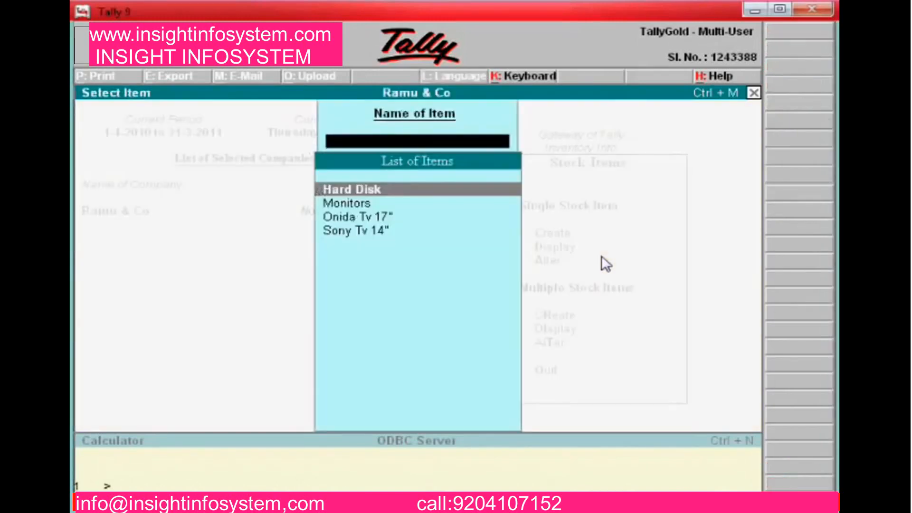
Re-accept Hard Disk and Monitors under Computer Spares with nos units and zero taxes
{"action": "key", "text": "Return"}
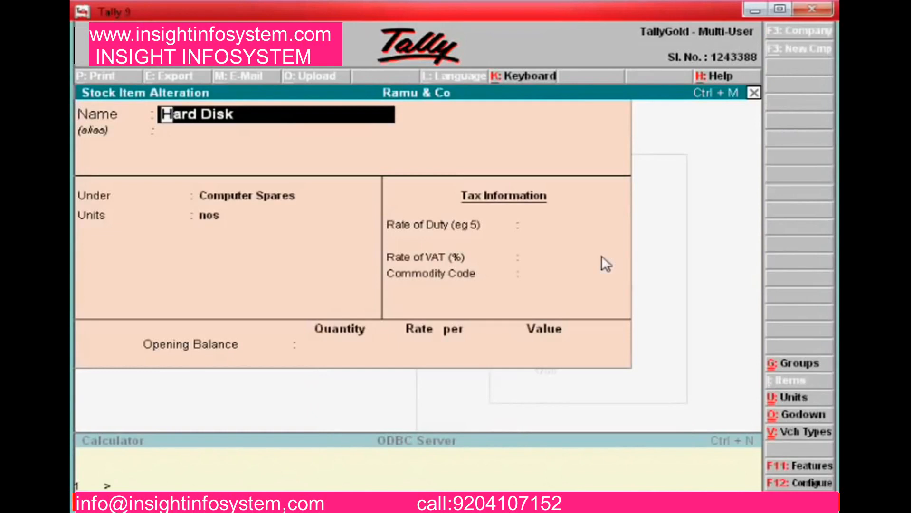
{"action": "key", "text": "Return"}
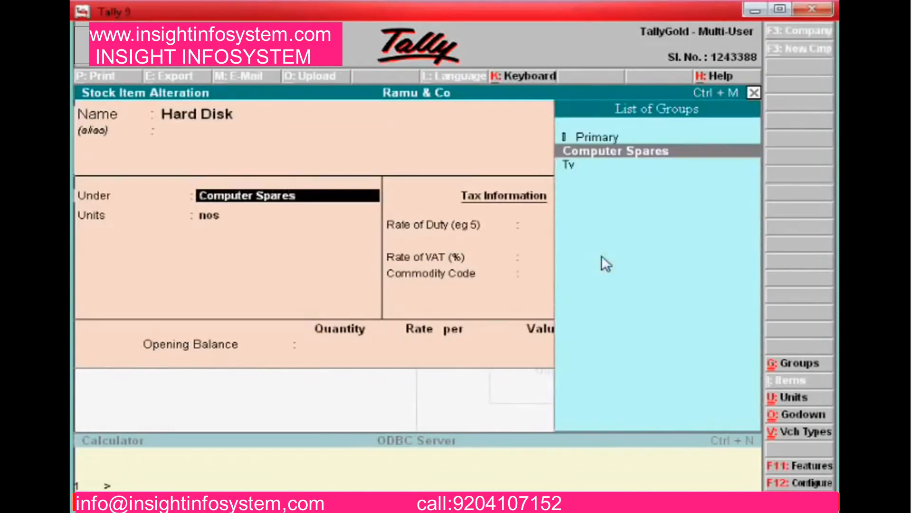
{"action": "key", "text": "Return"}
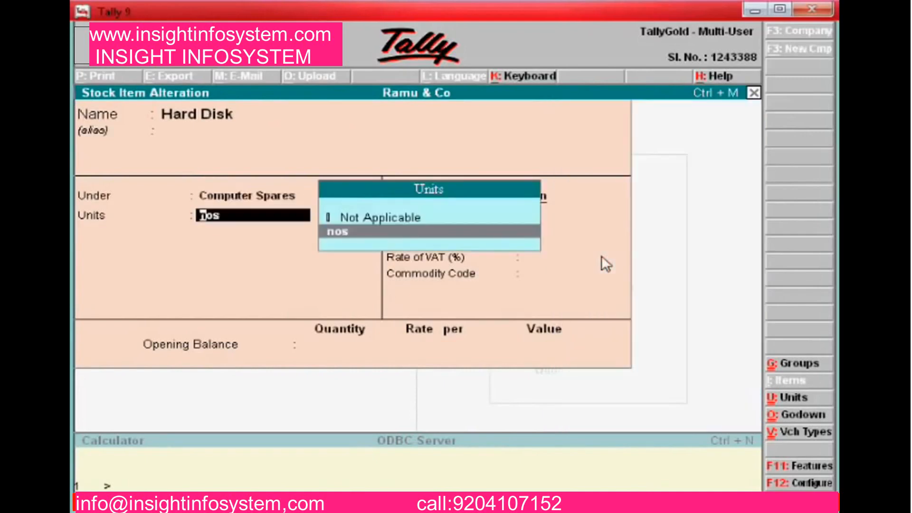
{"action": "key", "text": "Return"}
{"action": "key", "text": "Return"}
{"action": "key", "text": "Return"}
{"action": "key", "text": "Return"}
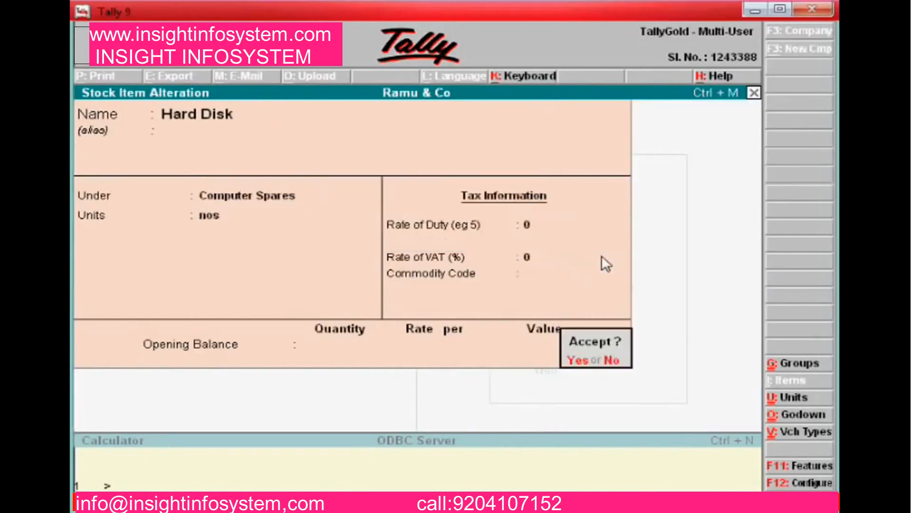
{"action": "key", "text": "Return"}
{"action": "key", "text": "Down"}
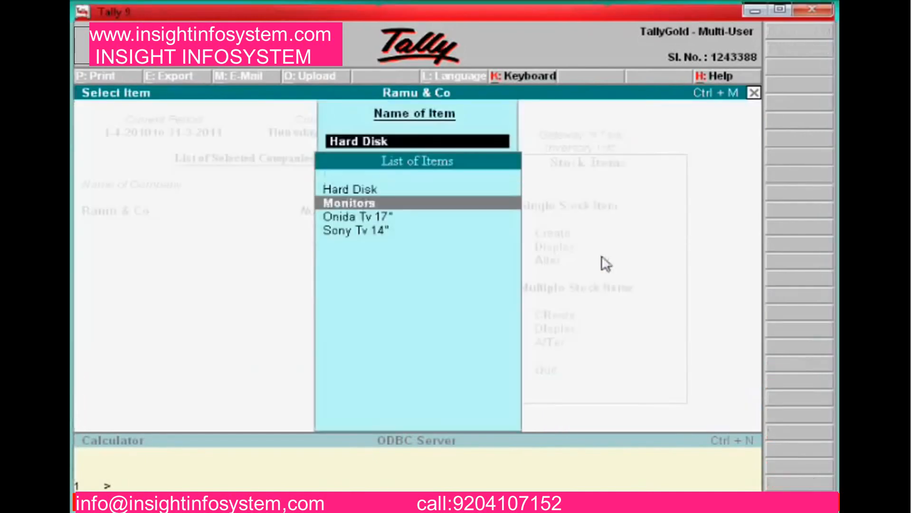
{"action": "key", "text": "Return"}
{"action": "key", "text": "Return"}
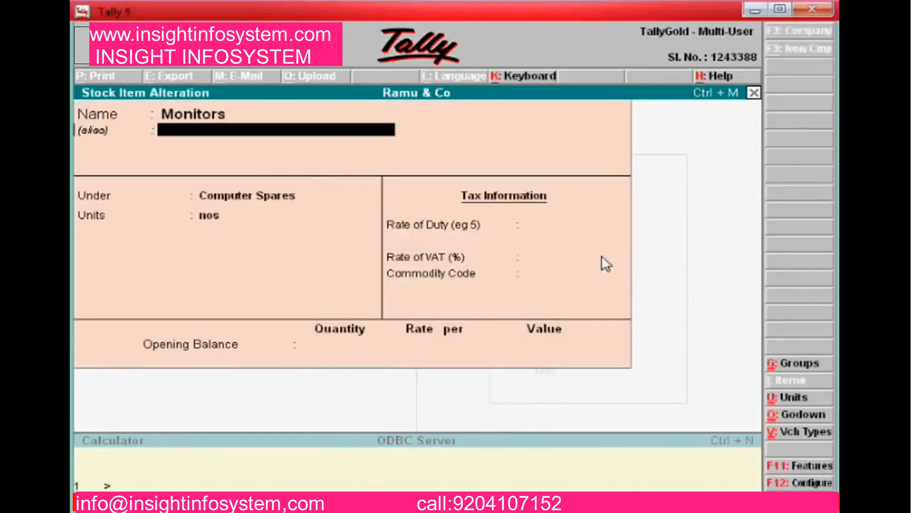
{"action": "key", "text": "Return"}
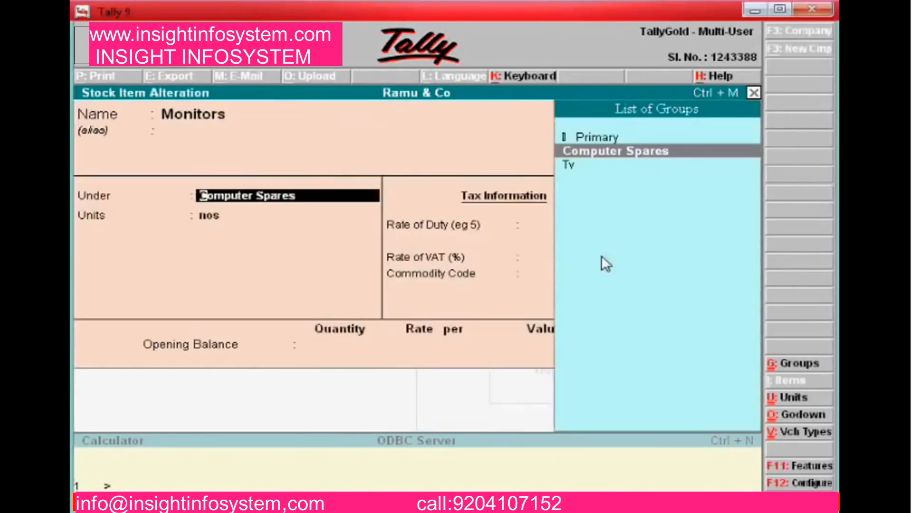
{"action": "key", "text": "Return"}
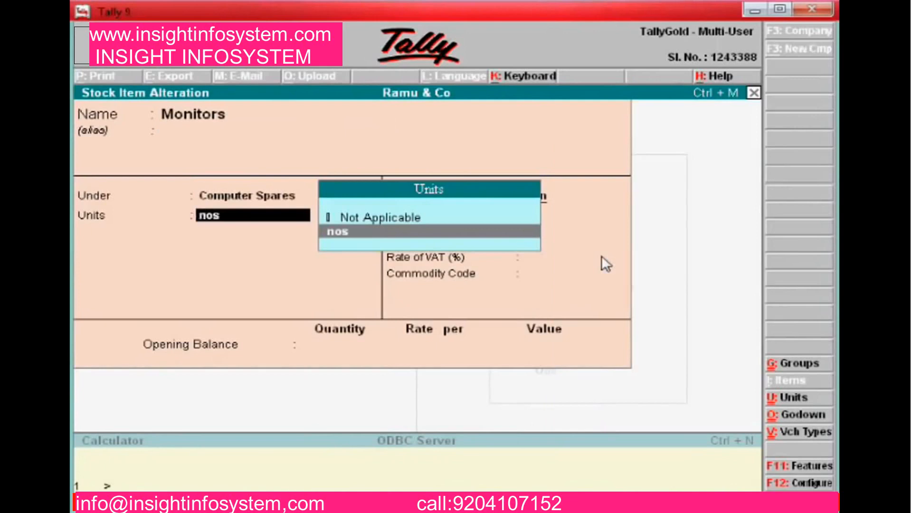
{"action": "key", "text": "Return"}
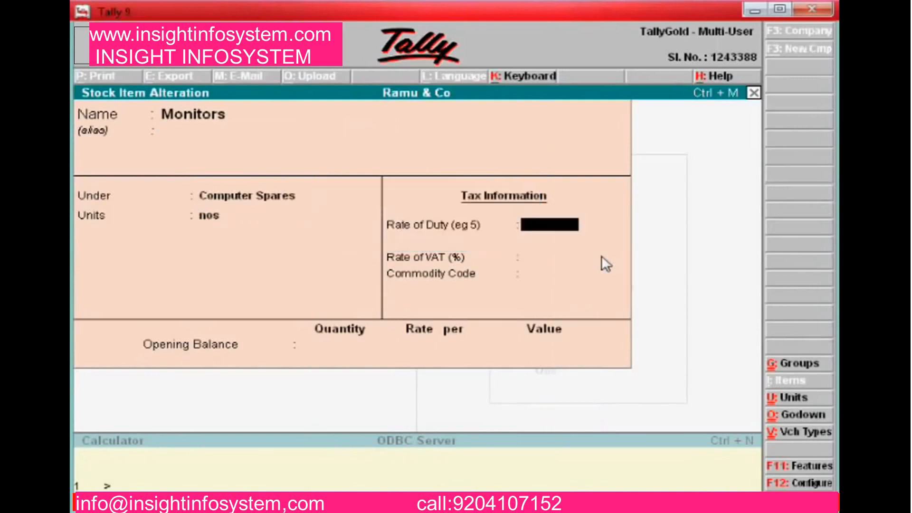
{"action": "key", "text": "Return"}
{"action": "key", "text": "Return"}
{"action": "key", "text": "Return"}
{"action": "key", "text": "Return"}
{"action": "key", "text": "Return"}
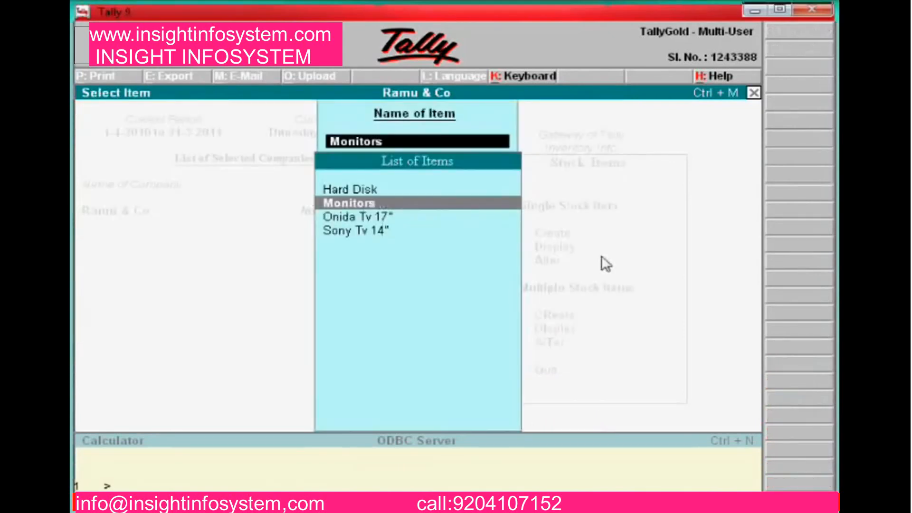
Re-accept Onida Tv 17" and Sony Tv 14" under Tv with nos units
{"action": "key", "text": "Down"}
{"action": "key", "text": "Return"}
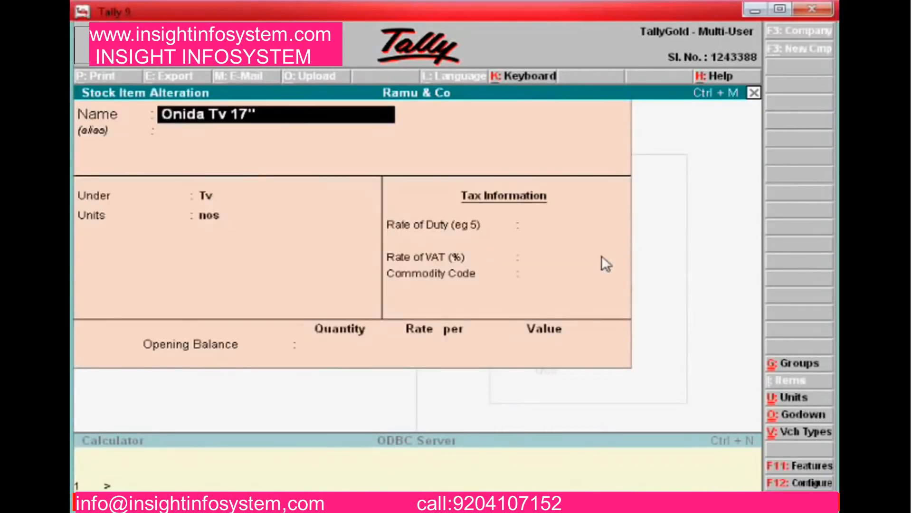
{"action": "key", "text": "Return"}
{"action": "key", "text": "Return"}
{"action": "key", "text": "Return"}
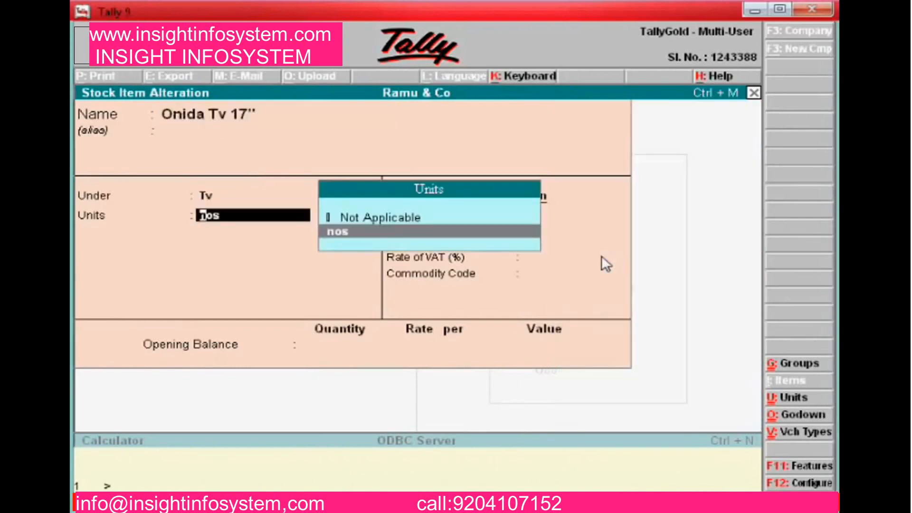
{"action": "key", "text": "Return"}
{"action": "key", "text": "Return"}
{"action": "key", "text": "Return"}
{"action": "key", "text": "Return"}
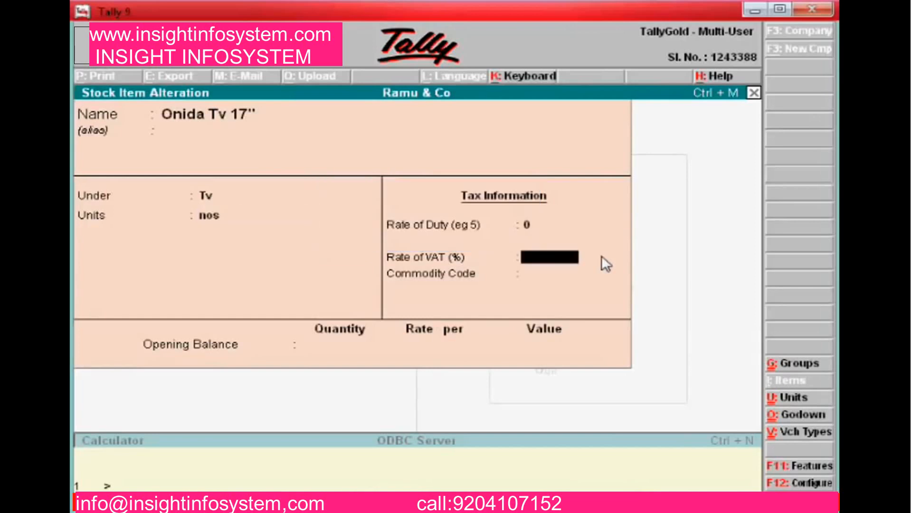
{"action": "key", "text": "Return"}
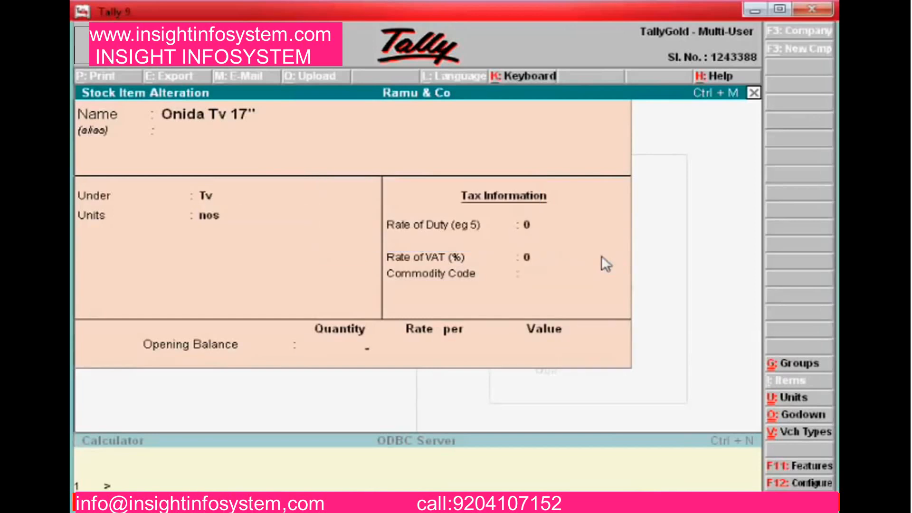
{"action": "key", "text": "Down"}
{"action": "key", "text": "Return"}
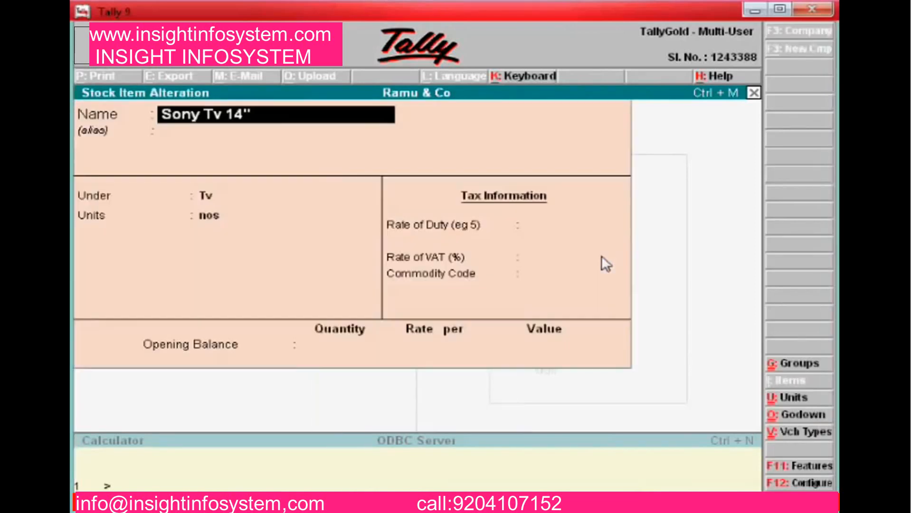
{"action": "key", "text": "Return"}
{"action": "key", "text": "Return"}
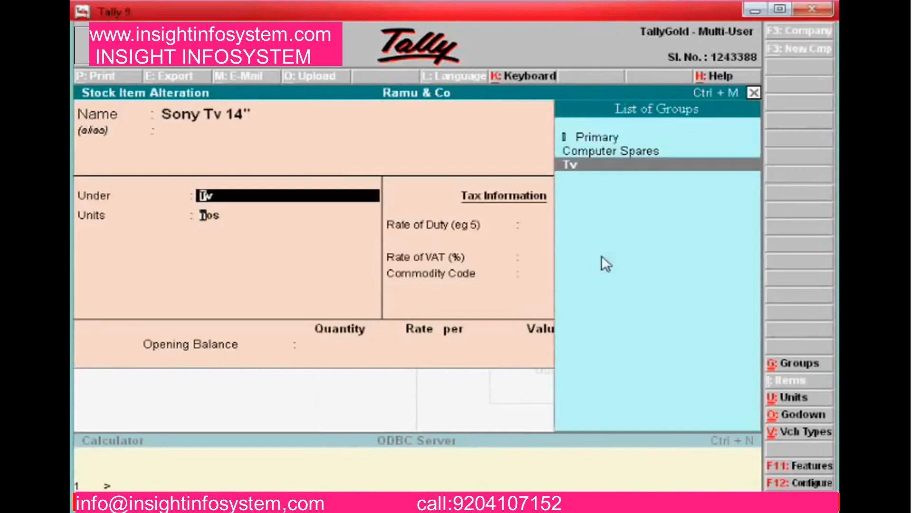
{"action": "key", "text": "Return"}
{"action": "key", "text": "Return"}
{"action": "key", "text": "Return"}
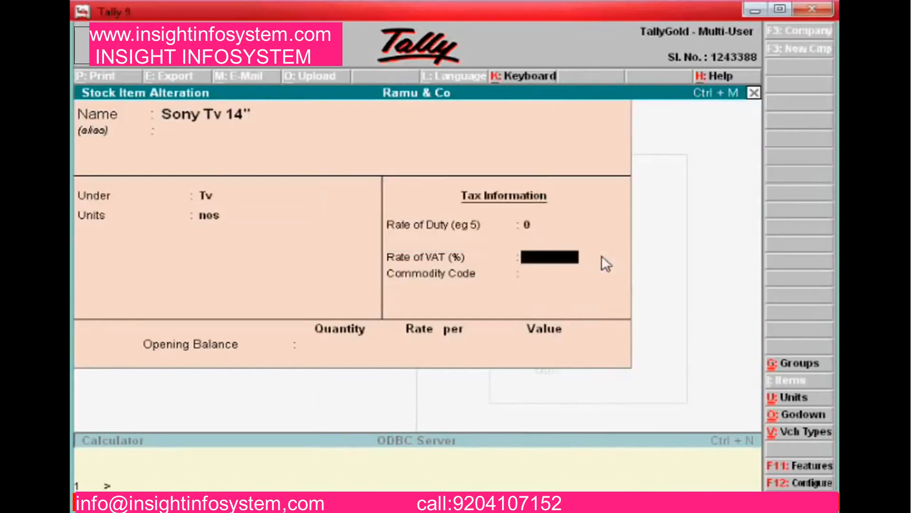
{"action": "key", "text": "Return"}
{"action": "key", "text": "Return"}
{"action": "key", "text": "Return"}
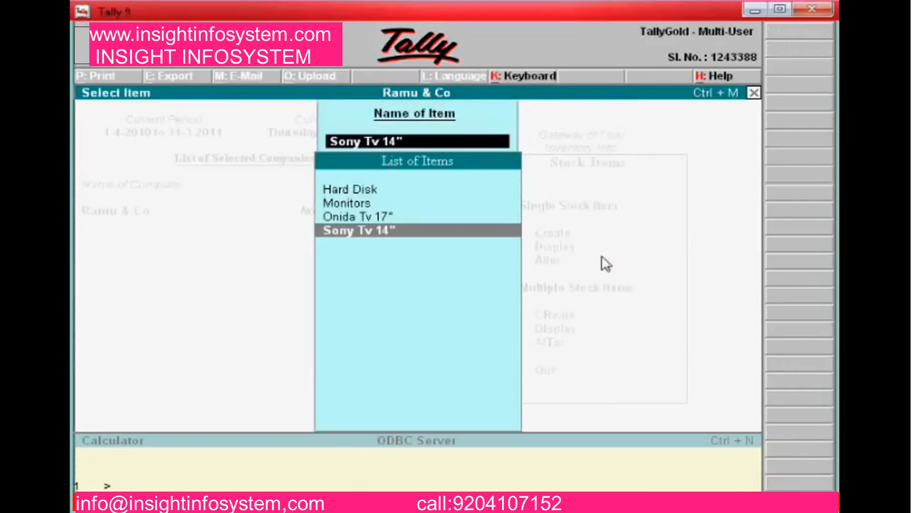
{"action": "key", "text": "Escape"}
{"action": "key", "text": "alt+Tab"}
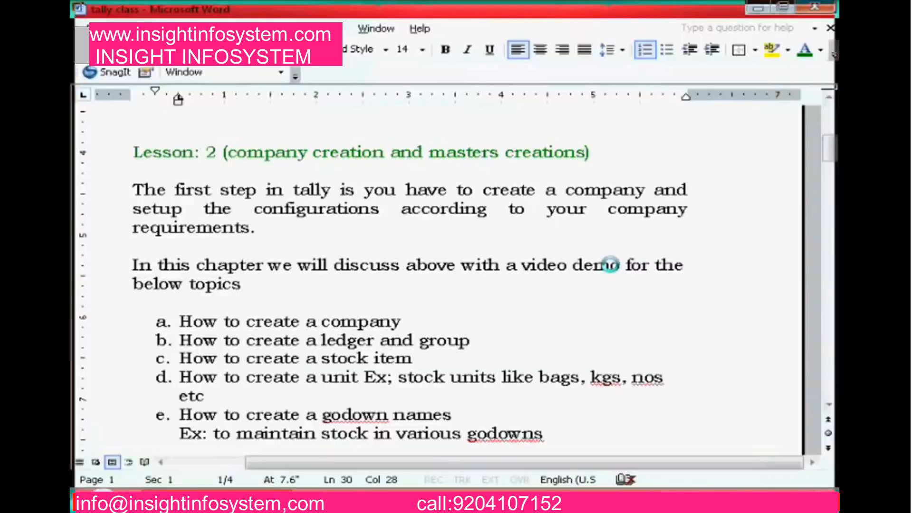
{"action": "key", "text": "Down"}
{"action": "key", "text": "Down"}
{"action": "key", "text": "Down"}
{"action": "key", "text": "Down"}
{"action": "key", "text": "Down"}
{"action": "key", "text": "Down"}
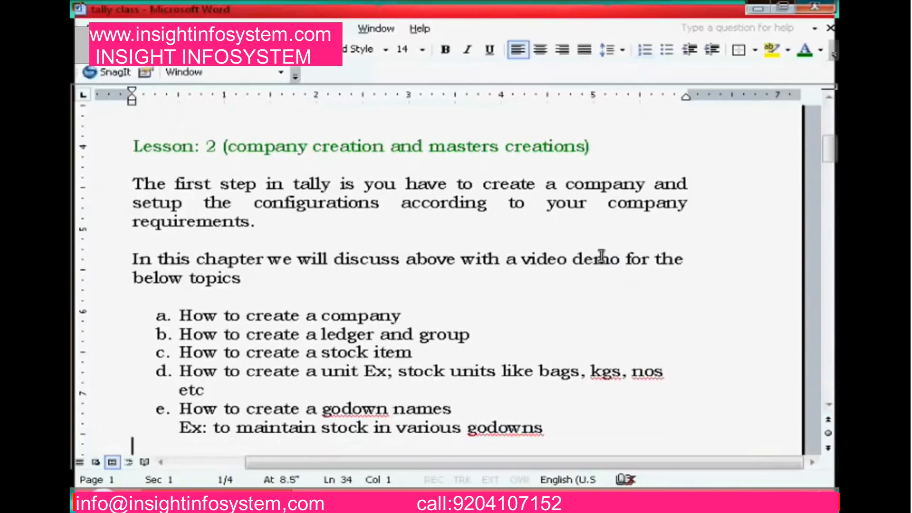
{"action": "key", "text": "Up"}
{"action": "key", "text": "Up"}
{"action": "key", "text": "Up"}
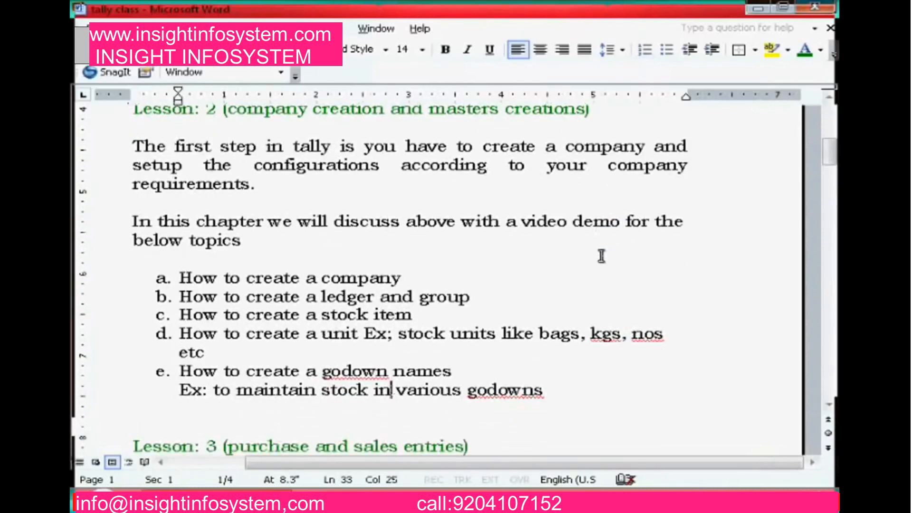
{"action": "key", "text": "Up"}
{"action": "key", "text": "Down"}
{"action": "key", "text": "Down"}
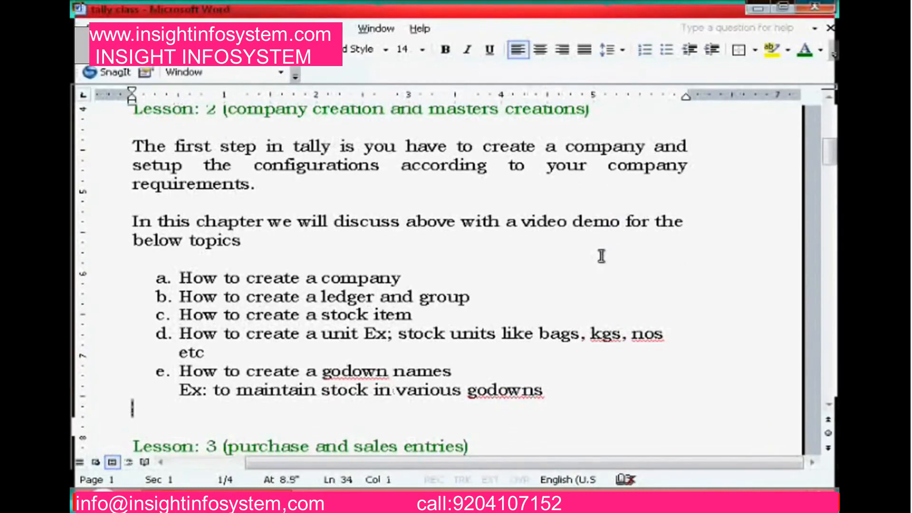
{"action": "key", "text": "Up"}
{"action": "key", "text": "Up"}
{"action": "key", "text": "alt+Tab"}
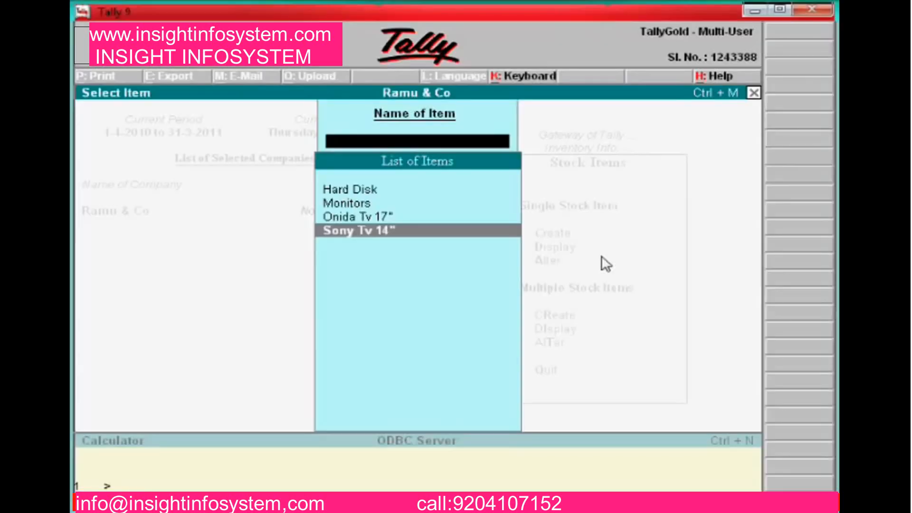
Go to Inventory Info > Godowns > Create from the Gateway of Tally
{"action": "key", "text": "Escape"}
{"action": "key", "text": "Escape"}
{"action": "key", "text": "Escape"}
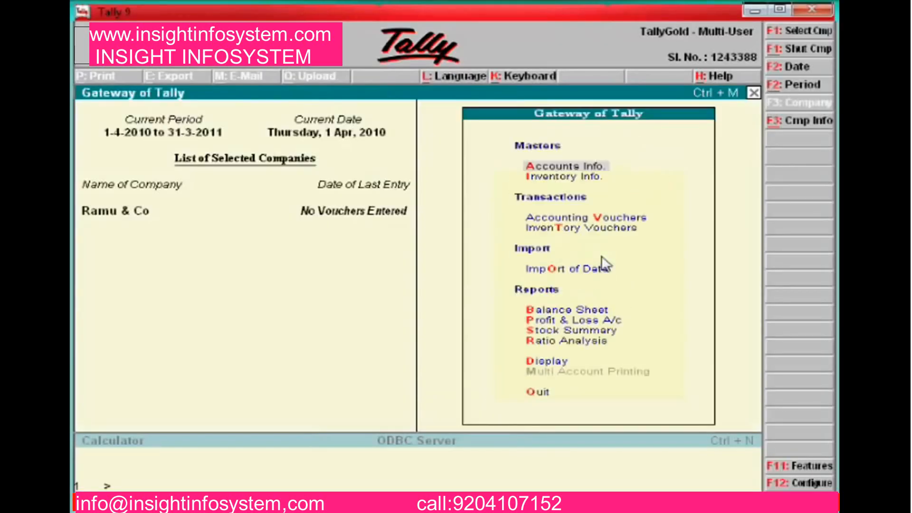
{"action": "key", "text": "Down"}
{"action": "key", "text": "Return"}
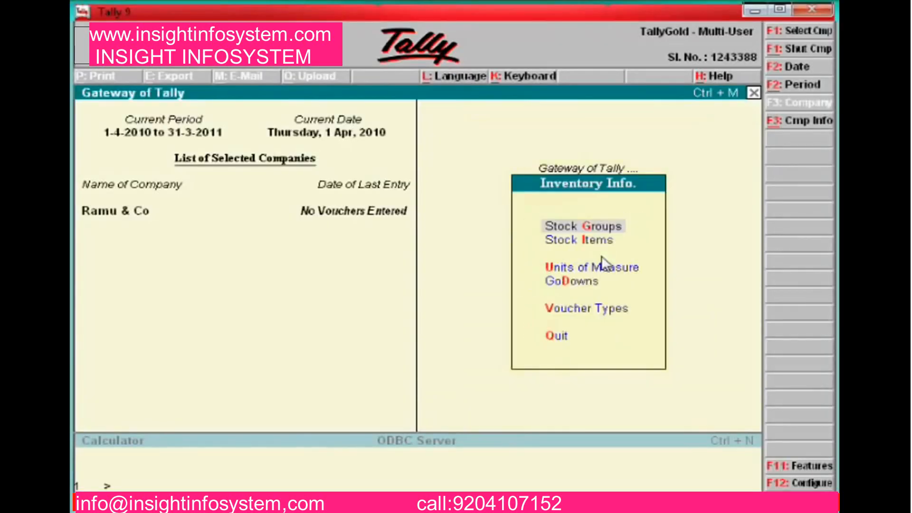
{"action": "key", "text": "Down"}
{"action": "key", "text": "Down"}
{"action": "key", "text": "Down"}
{"action": "key", "text": "Return"}
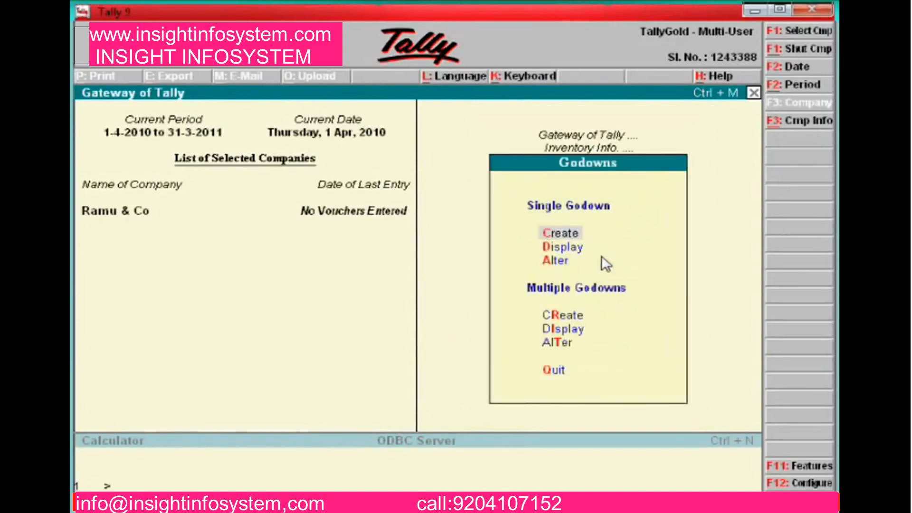
{"action": "key", "text": "Up"}
{"action": "key", "text": "Up"}
{"action": "key", "text": "Up"}
{"action": "key", "text": "Up"}
{"action": "key", "text": "Up"}
{"action": "key", "text": "Up"}
{"action": "key", "text": "Up"}
{"action": "key", "text": "Down"}
{"action": "key", "text": "Down"}
{"action": "key", "text": "Up"}
{"action": "key", "text": "Up"}
{"action": "key", "text": "Return"}
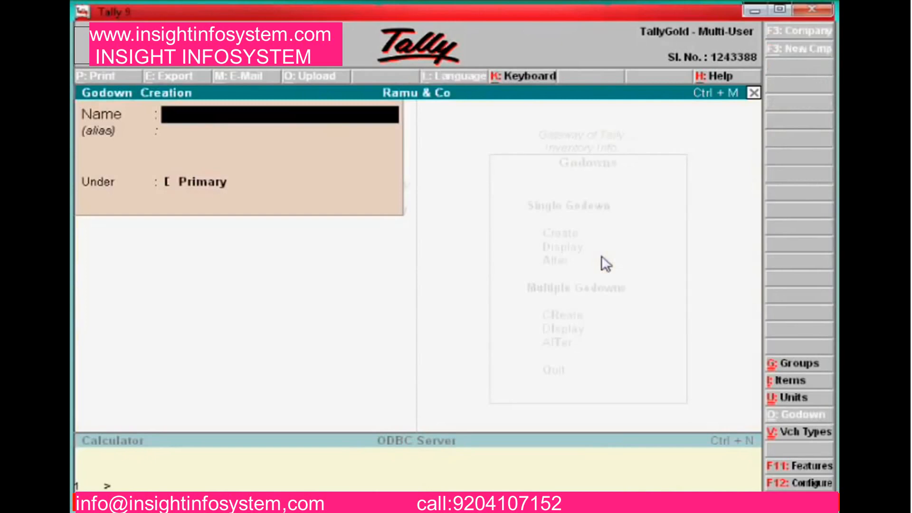
Create the godown 'Stores' under Main Location and save it
{"action": "type", "text": "Stores"}
{"action": "key", "text": "Return"}
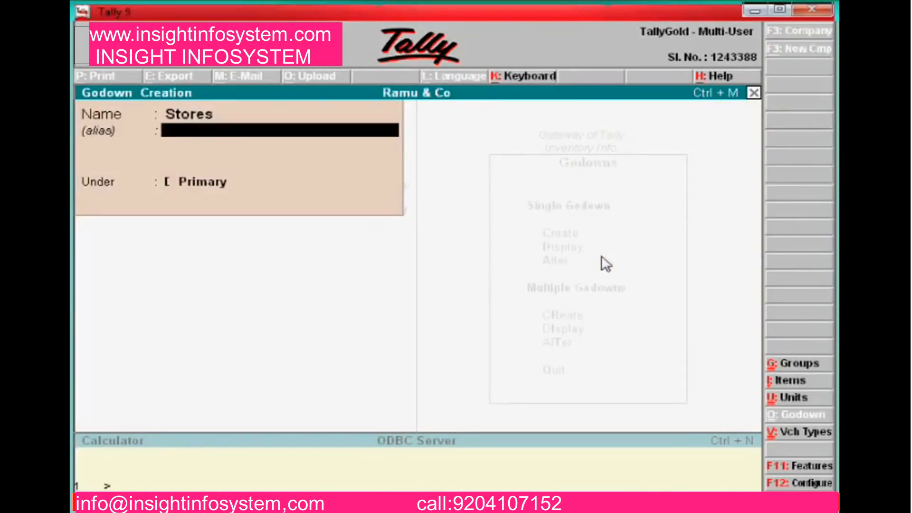
{"action": "key", "text": "Return"}
{"action": "key", "text": "Down"}
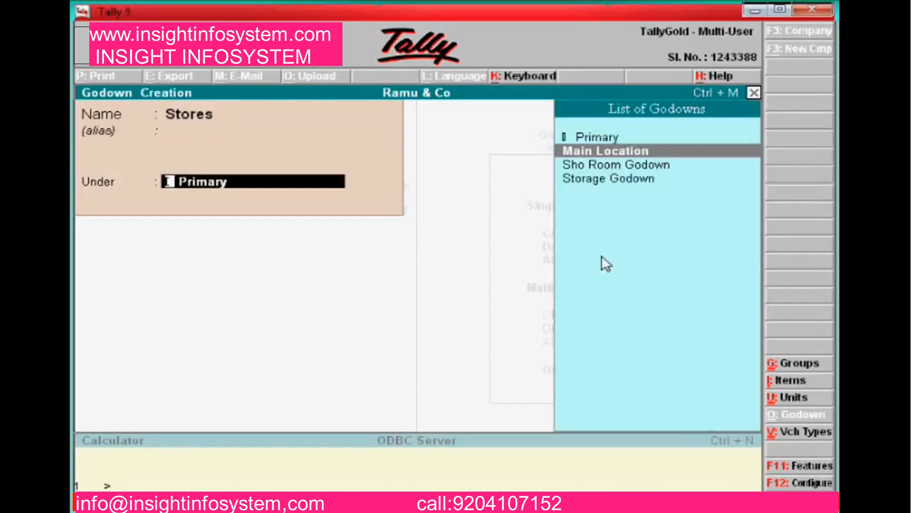
{"action": "key", "text": "Return"}
{"action": "key", "text": "y"}
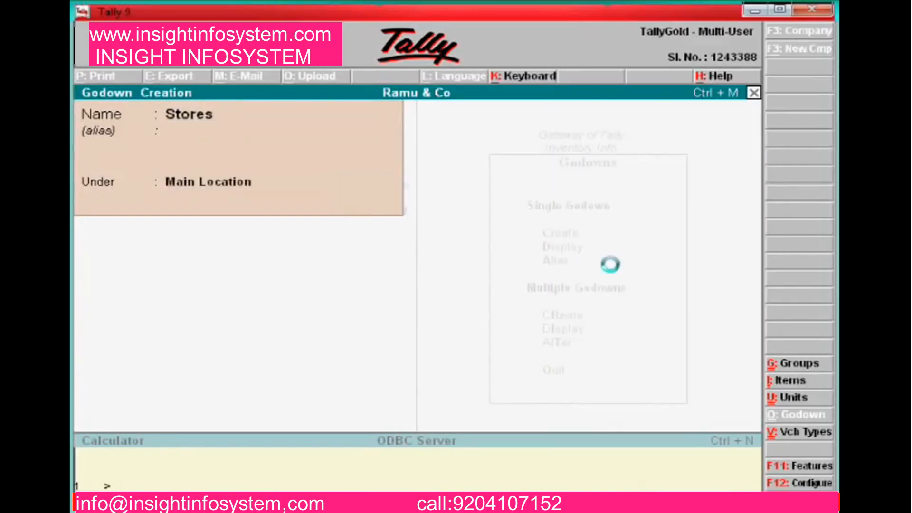
{"action": "key", "text": "Escape"}
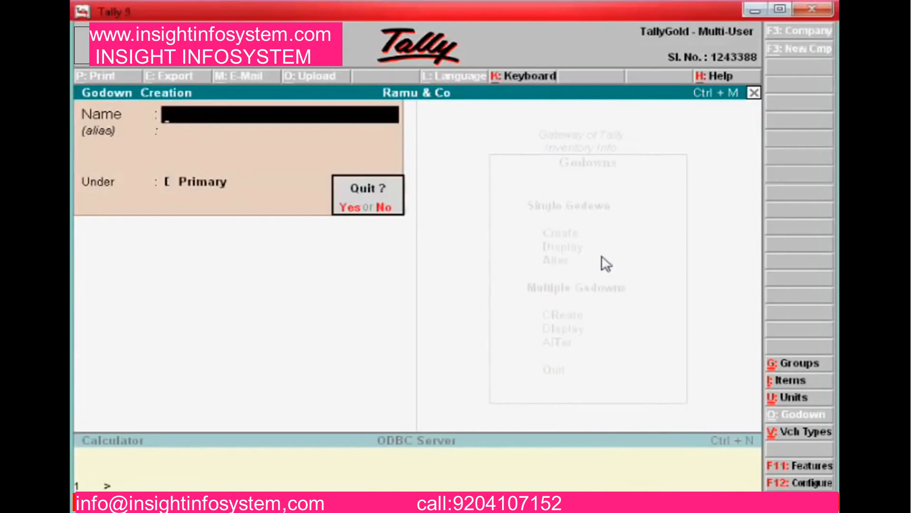
Rename 'Sho Room Godown' to 'Show Room Godown', keeping it under Main Location
{"action": "key", "text": "y"}
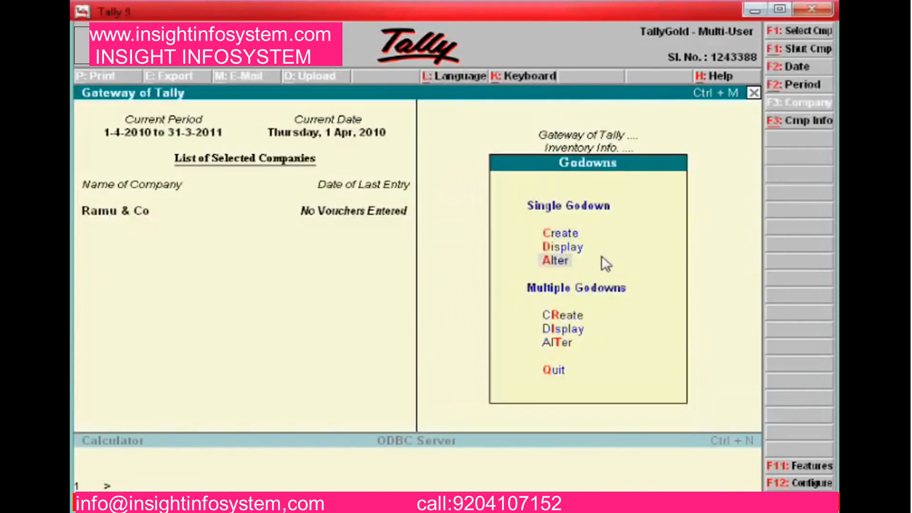
{"action": "key", "text": "Return"}
{"action": "key", "text": "Down"}
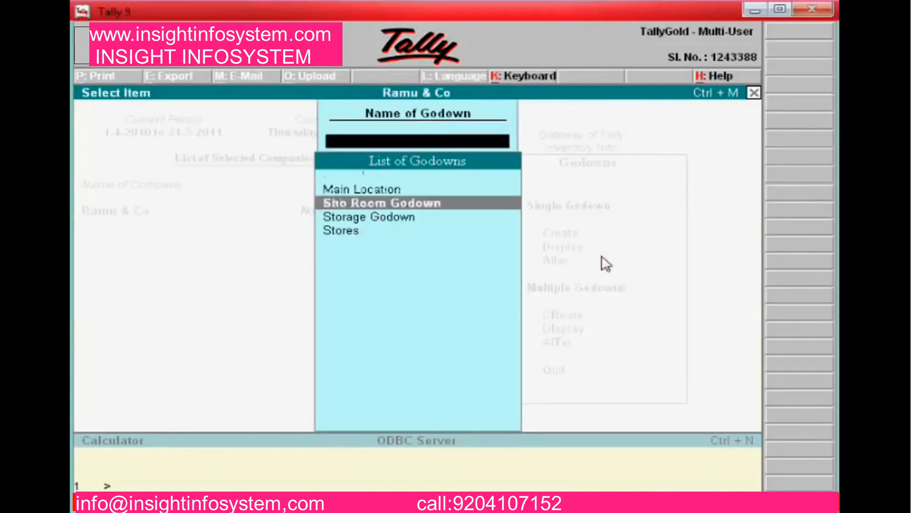
{"action": "key", "text": "Return"}
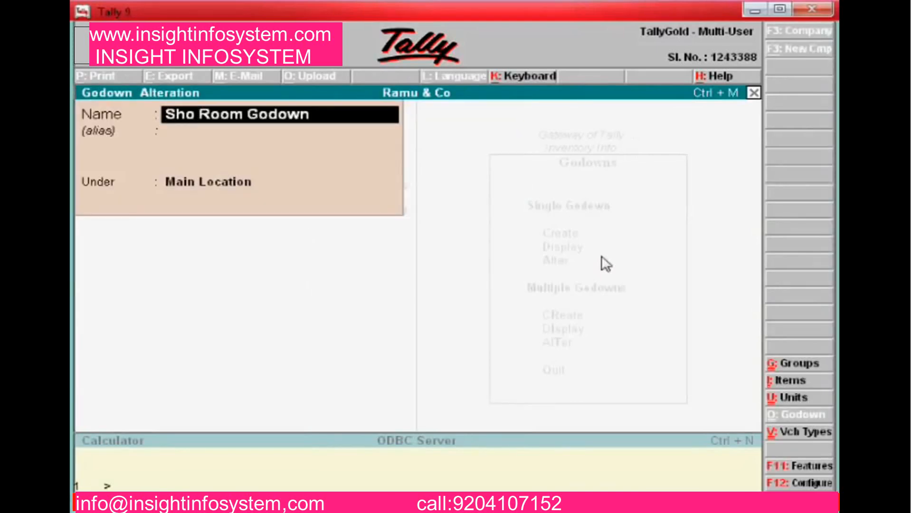
{"action": "type", "text": "w"}
{"action": "key", "text": "Return"}
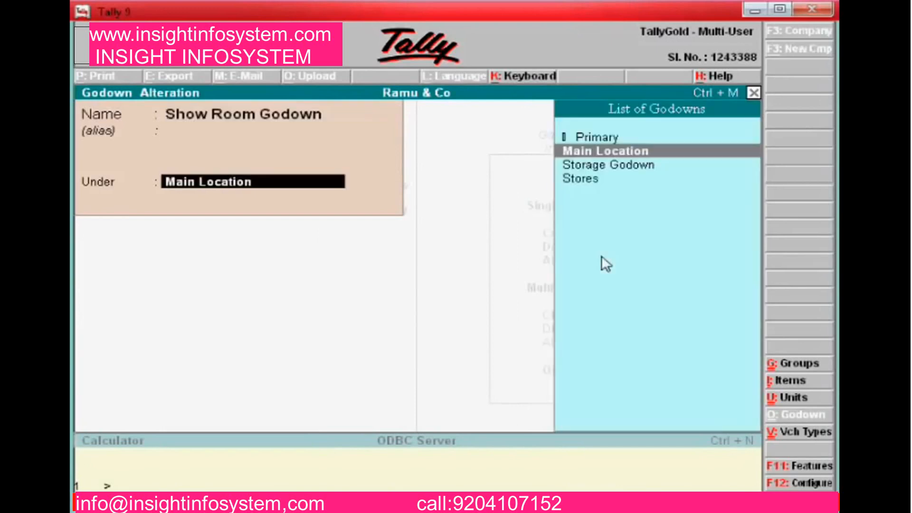
{"action": "key", "text": "Return"}
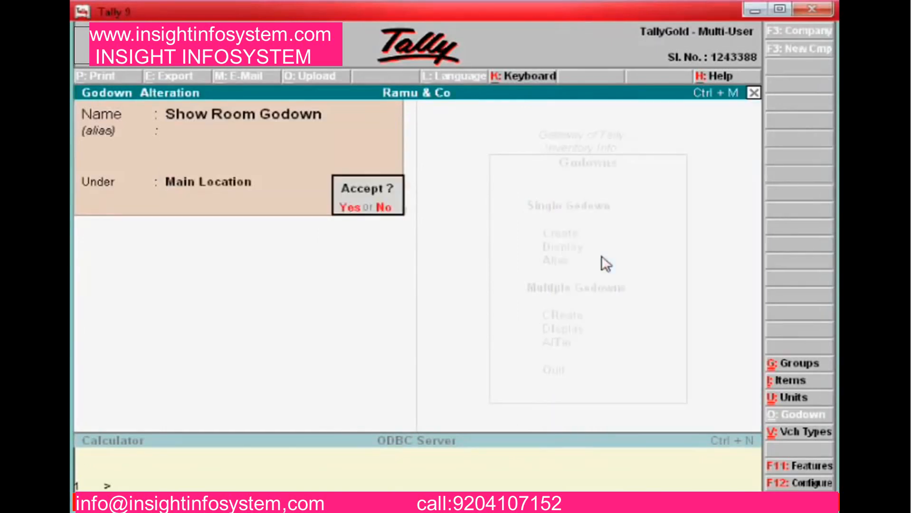
{"action": "key", "text": "Return"}
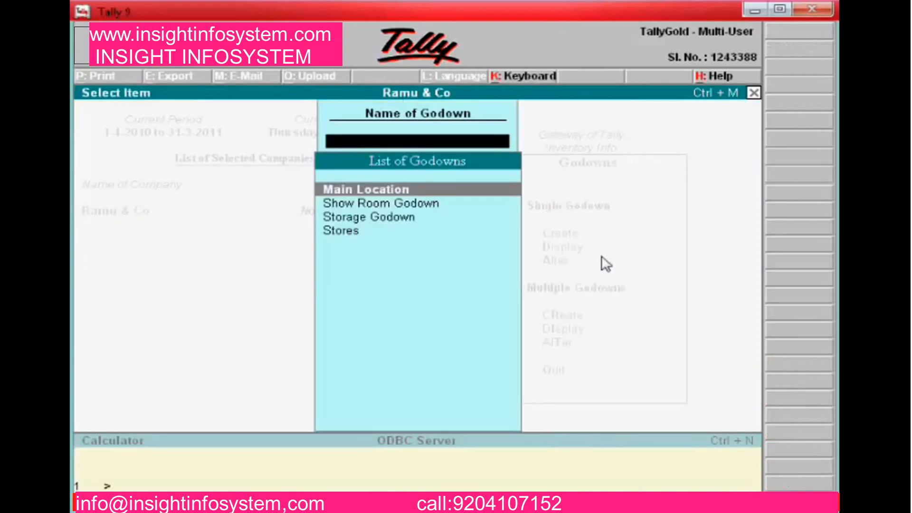
Re-accept Storage Godown under Main Location and back out to the Gateway of Tally
{"action": "key", "text": "Down"}
{"action": "key", "text": "Down"}
{"action": "key", "text": "Down"}
{"action": "key", "text": "Up"}
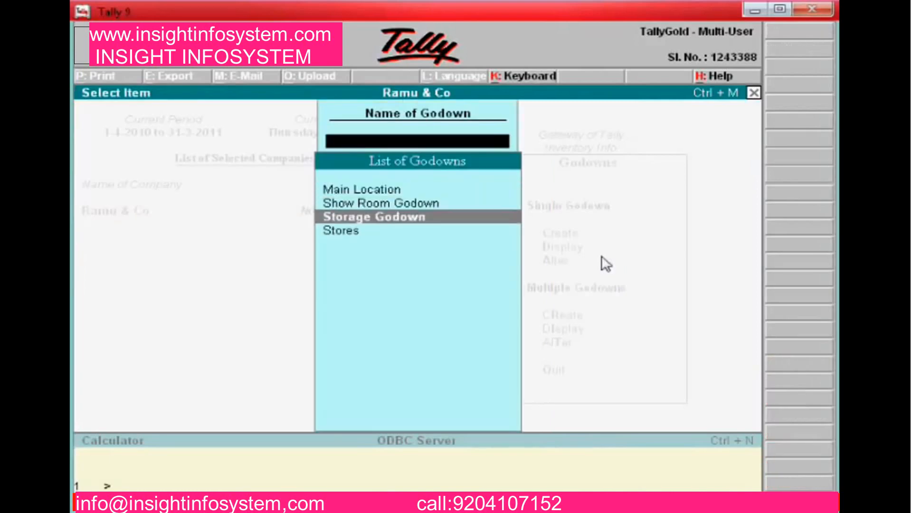
{"action": "key", "text": "Return"}
{"action": "key", "text": "Return"}
{"action": "key", "text": "Return"}
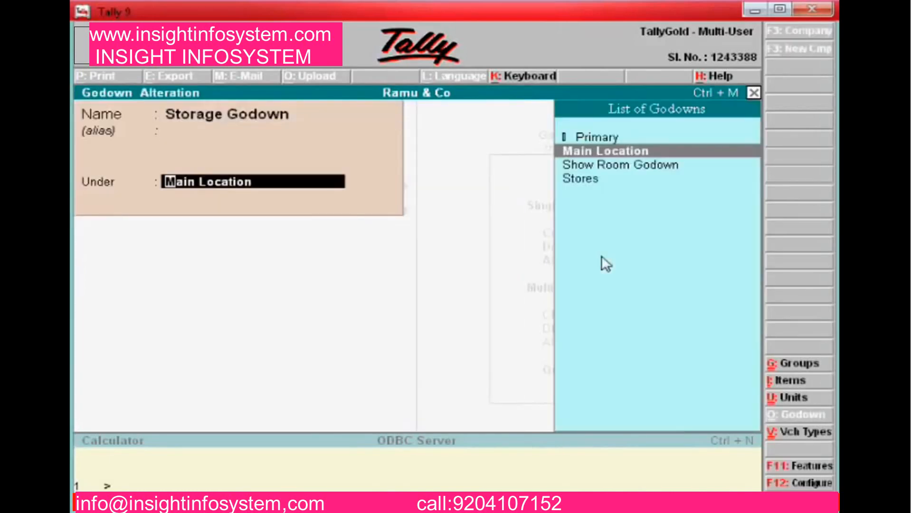
{"action": "key", "text": "Return"}
{"action": "key", "text": "Return"}
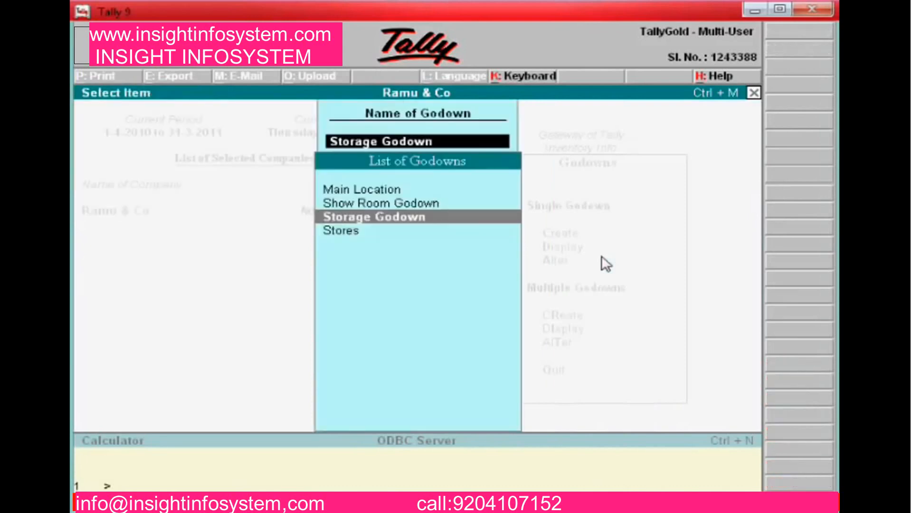
{"action": "key", "text": "Down"}
{"action": "key", "text": "Up"}
{"action": "key", "text": "BackSpace"}
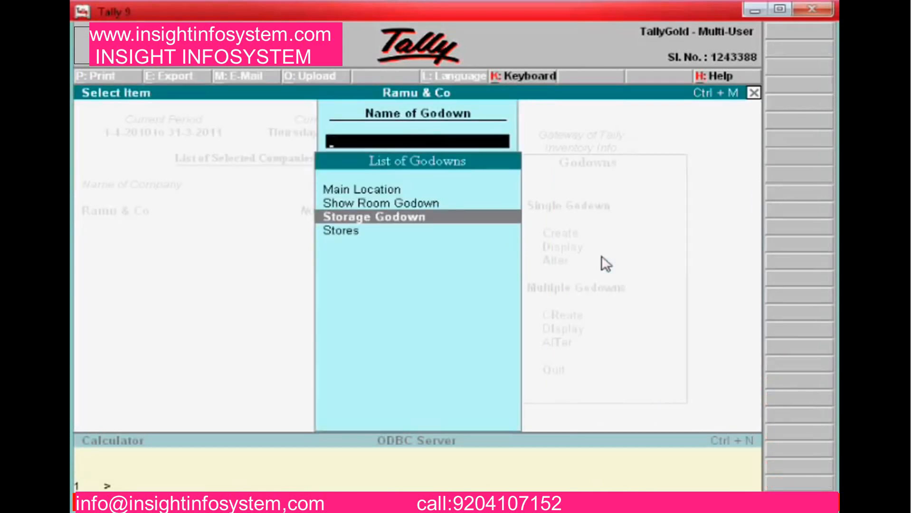
{"action": "key", "text": "Escape"}
{"action": "key", "text": "Escape"}
{"action": "key", "text": "Escape"}
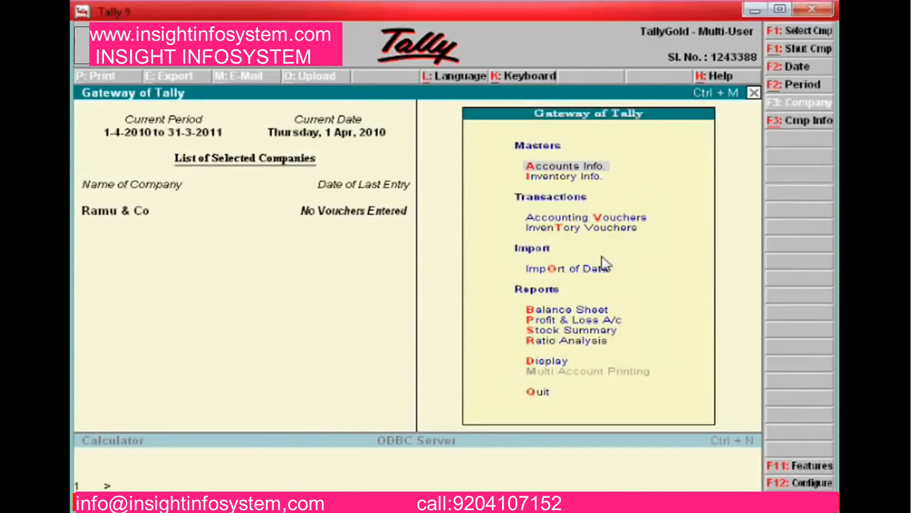
Switch to the Word lesson notes and scroll to the Lesson 3 heading and paragraph
{"action": "key", "text": "alt+Tab"}
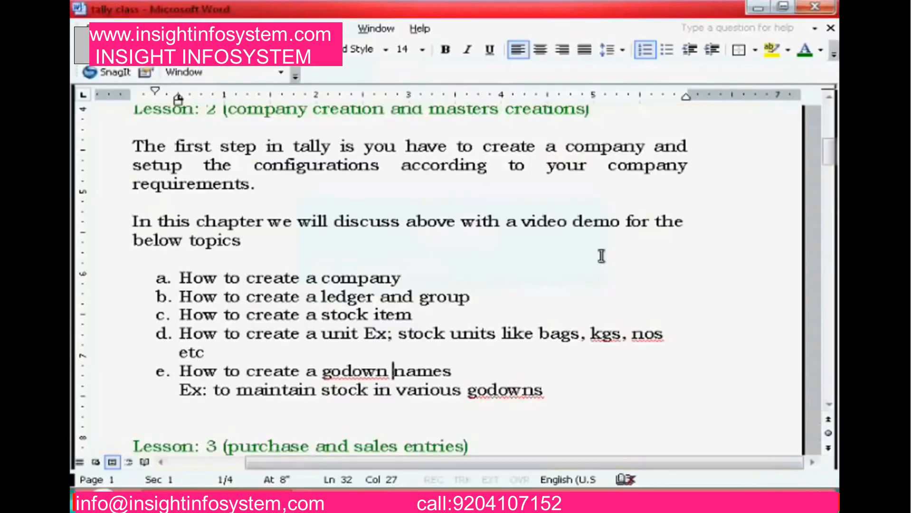
{"action": "key", "text": "Down"}
{"action": "key", "text": "Down"}
{"action": "key", "text": "Down"}
{"action": "key", "text": "Down"}
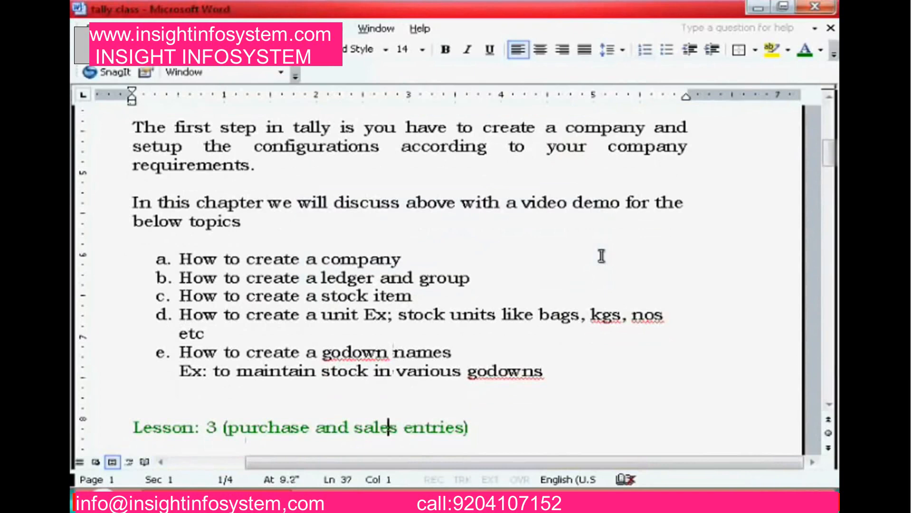
{"action": "scroll", "coordinate": [601, 256], "scroll_direction": "down", "scroll_amount": 4}
{"action": "key", "text": "Down"}
{"action": "key", "text": "Down"}
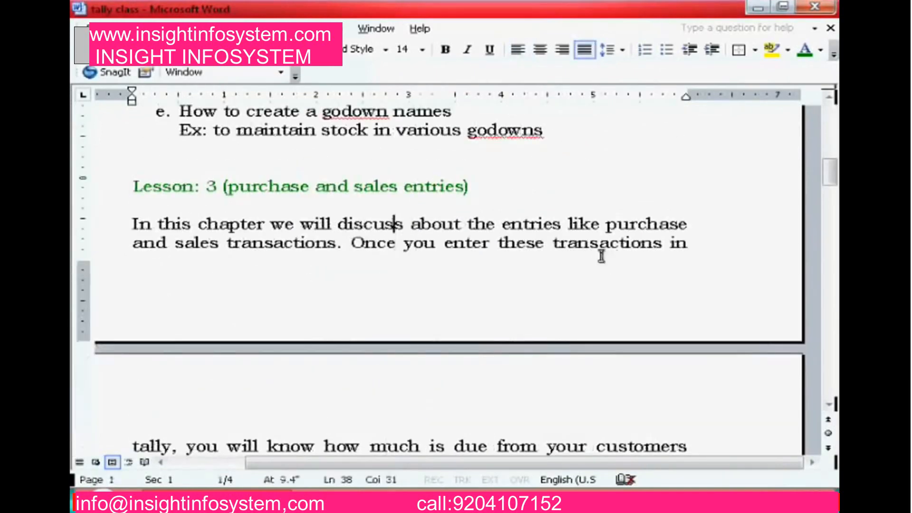
{"action": "key", "text": "Up"}
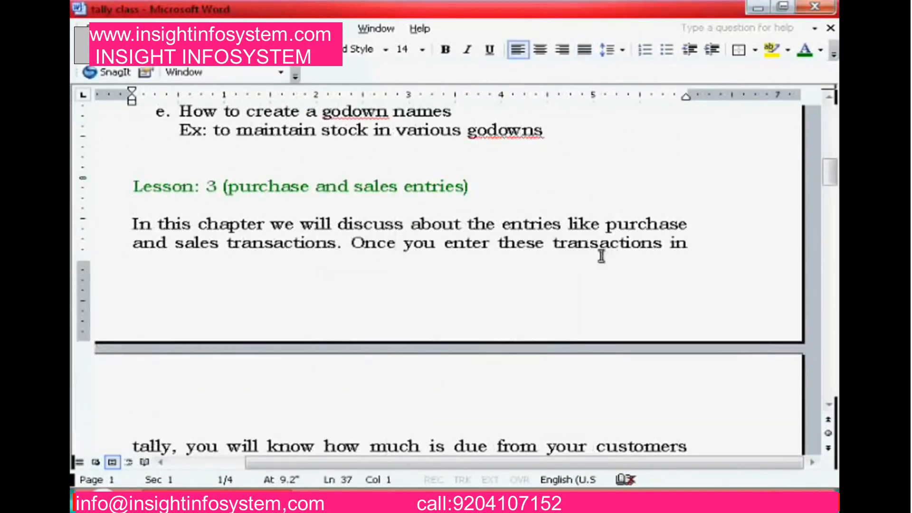
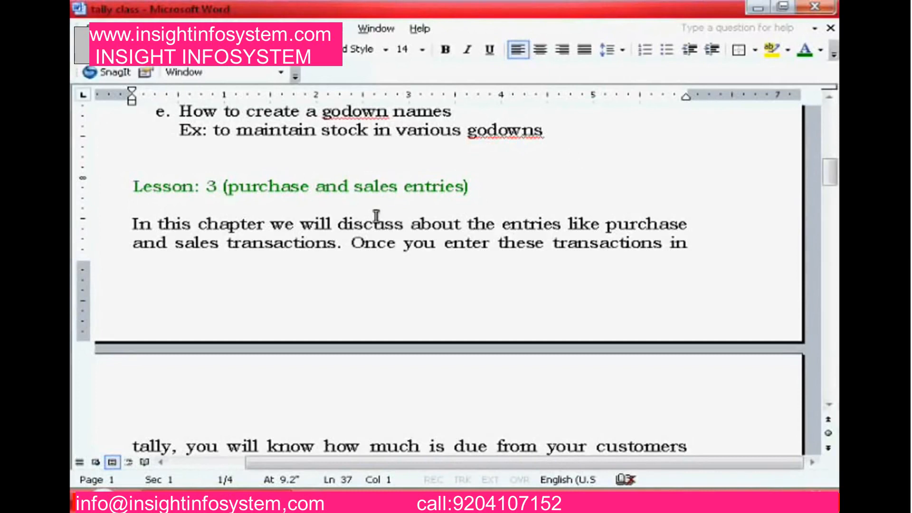
Leave the Word lesson notes and return to Tally's Gateway for Ramu & Co
{"action": "scroll", "coordinate": [377, 217], "scroll_direction": "down", "scroll_amount": 1}
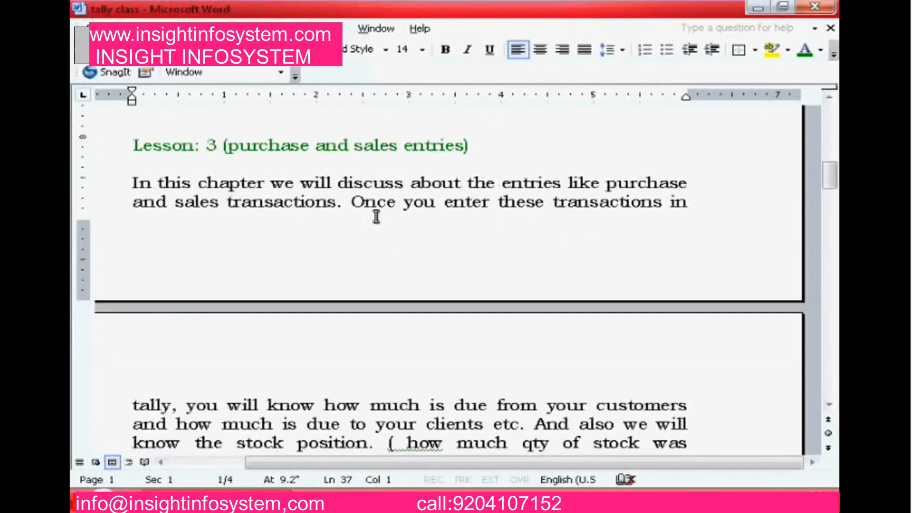
{"action": "key", "text": "alt+Tab"}
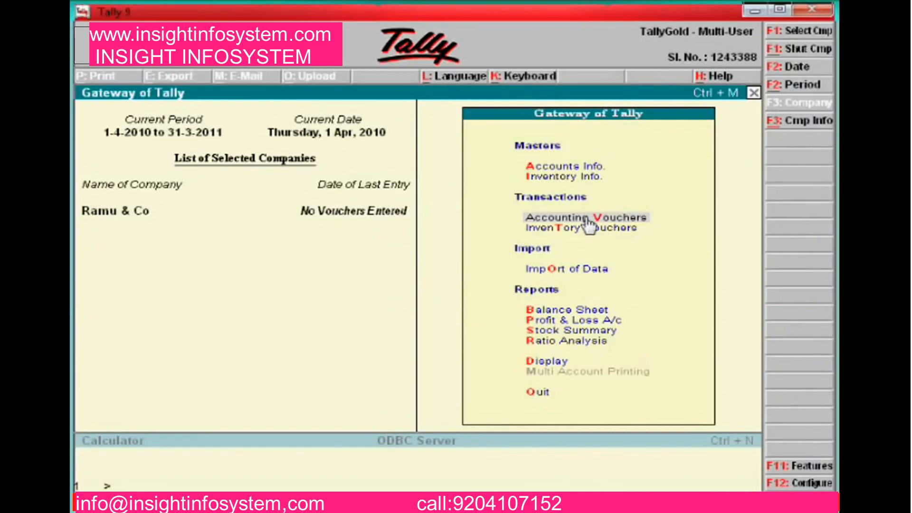
Open a new purchase voucher from Accounting Vouchers
{"action": "key", "text": "Up"}
{"action": "key", "text": "Down"}
{"action": "key", "text": "Return"}
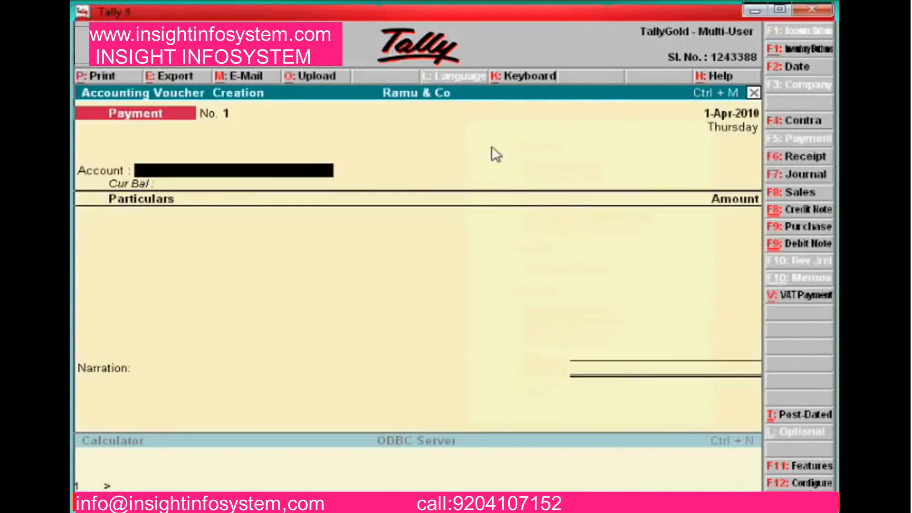
{"action": "left_click", "coordinate": [798, 228]}
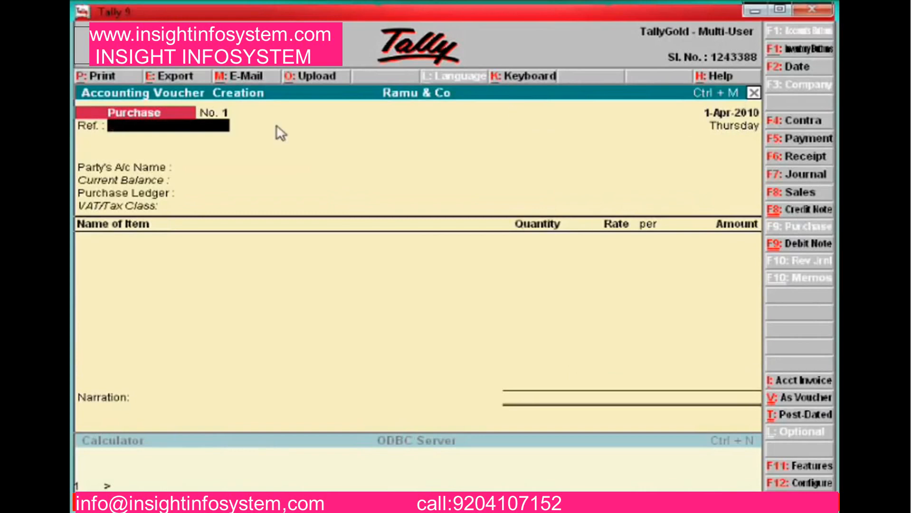
Enter Ref 225, supplier Abc & Co and the Purchase 12.5% ledger
{"action": "key", "text": "Return"}
{"action": "key", "text": "BackSpace"}
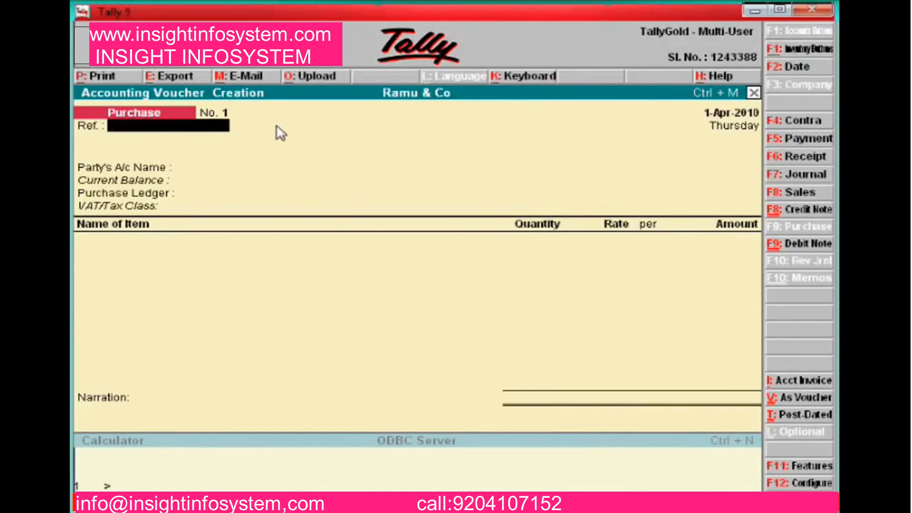
{"action": "type", "text": "225"}
{"action": "key", "text": "Return"}
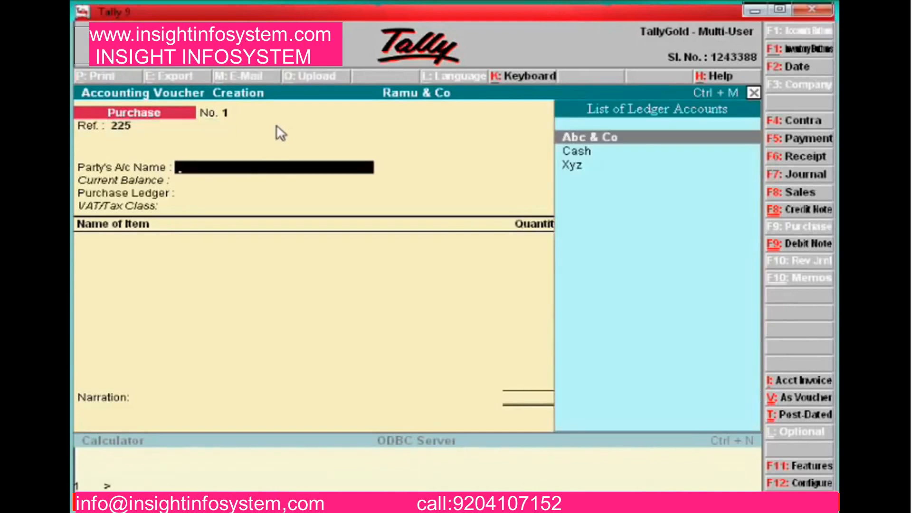
{"action": "key", "text": "Return"}
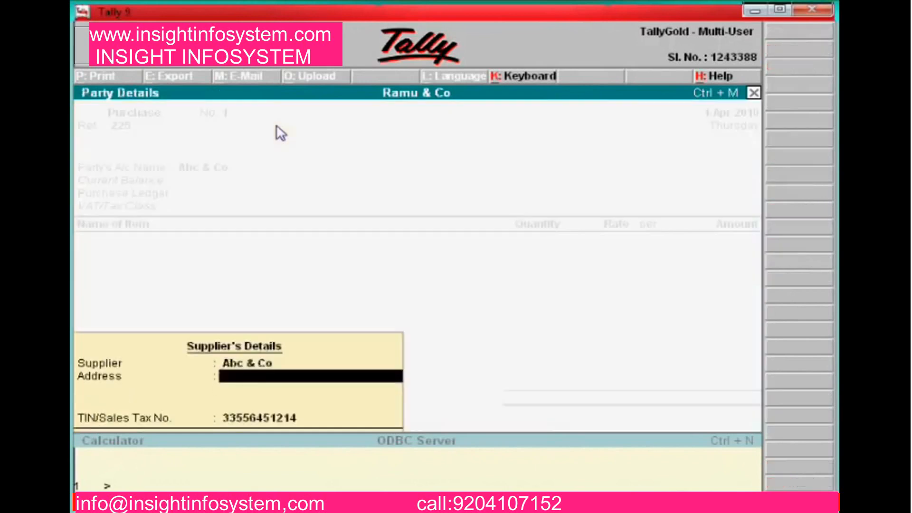
{"action": "key", "text": "Return"}
{"action": "key", "text": "Return"}
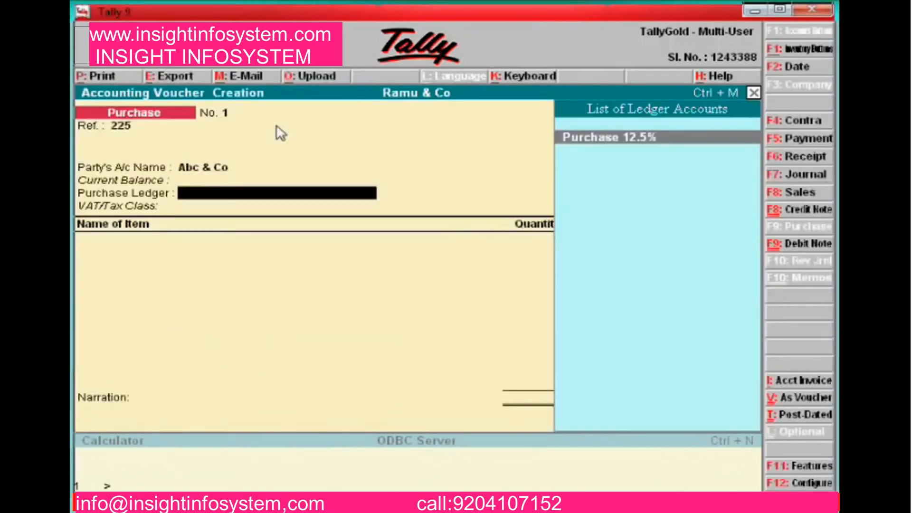
{"action": "key", "text": "Return"}
{"action": "key", "text": "BackSpace"}
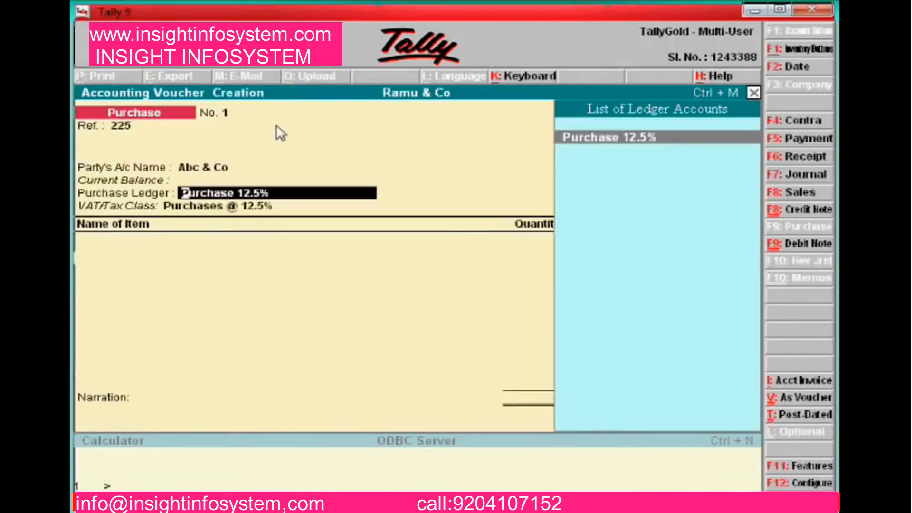
{"action": "key", "text": "Return"}
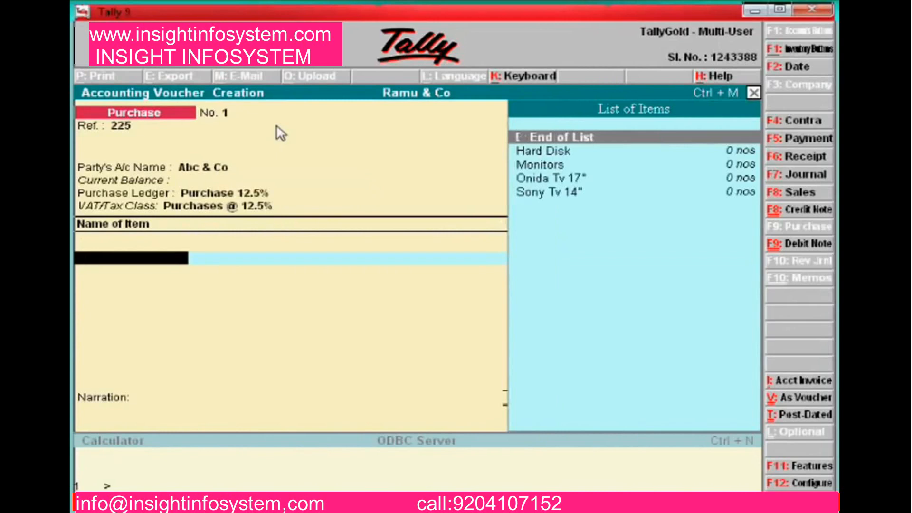
Add Hard Disk: 10 nos at 2,000 from Show Room Godown
{"action": "key", "text": "Down"}
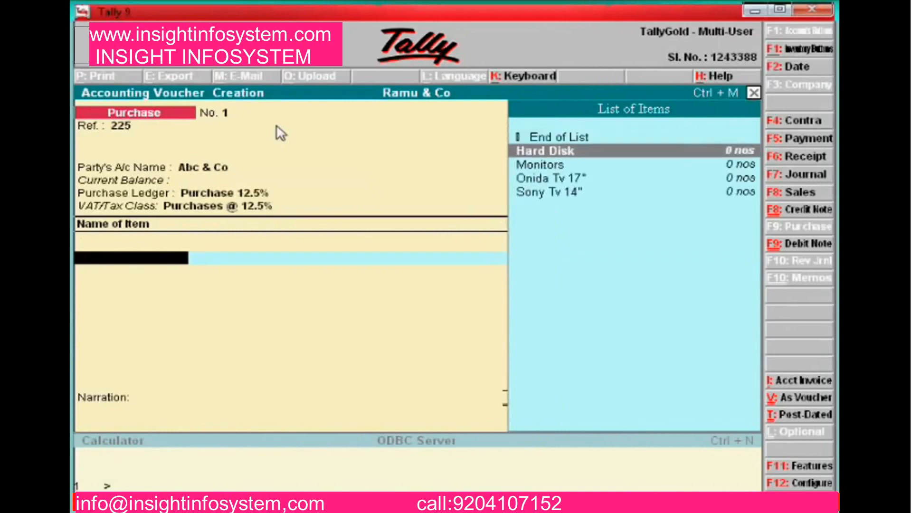
{"action": "key", "text": "Return"}
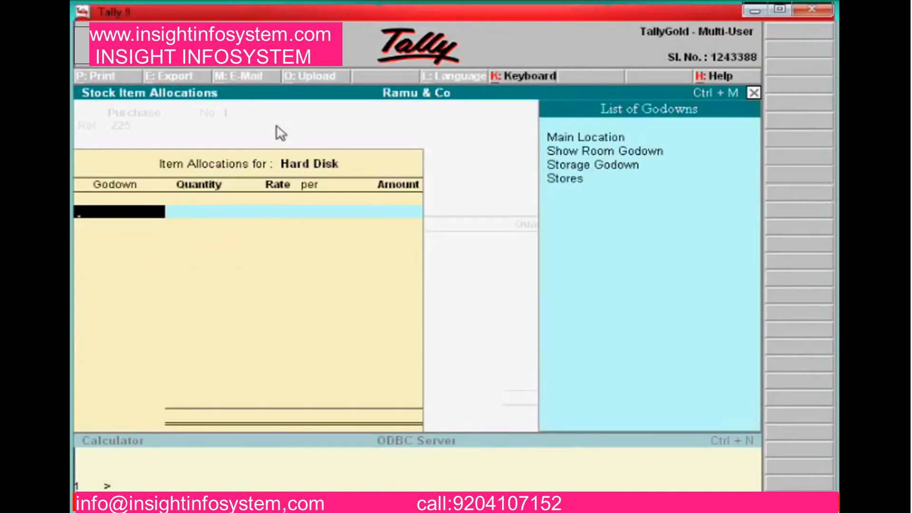
{"action": "key", "text": "Down"}
{"action": "key", "text": "Up"}
{"action": "key", "text": "Down"}
{"action": "key", "text": "Down"}
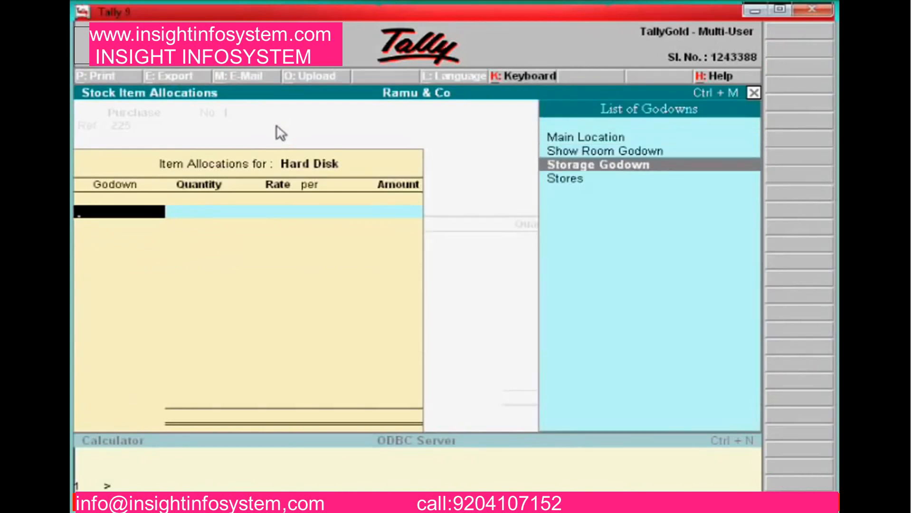
{"action": "key", "text": "Up"}
{"action": "key", "text": "Return"}
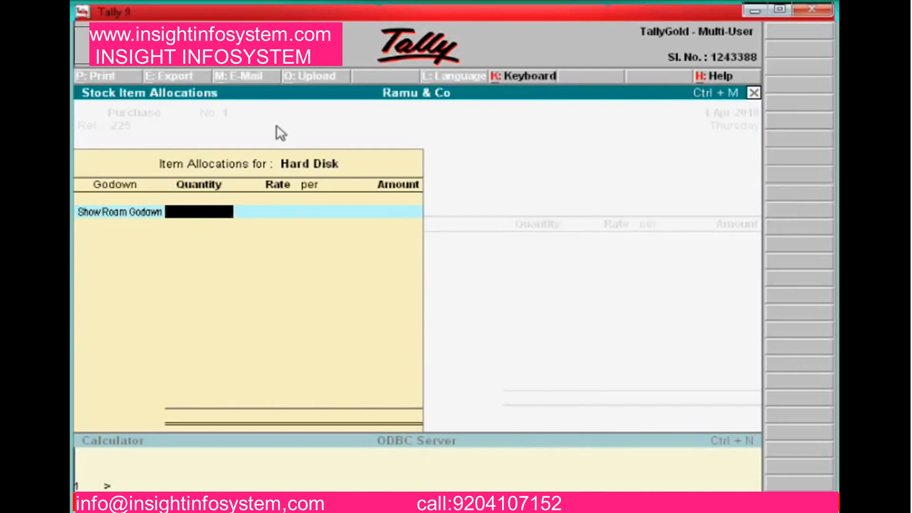
{"action": "type", "text": "10"}
{"action": "key", "text": "Return"}
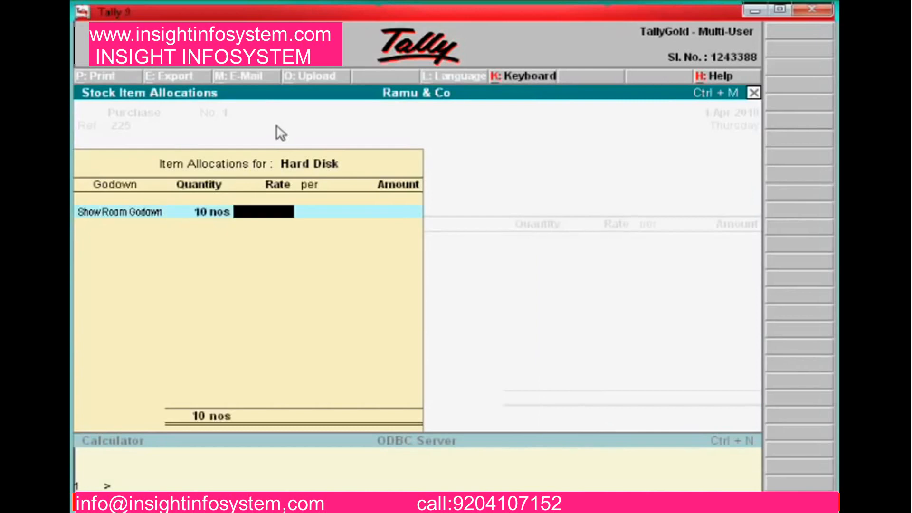
{"action": "type", "text": "2,00"}
{"action": "type", "text": "000"}
{"action": "key", "text": "Return"}
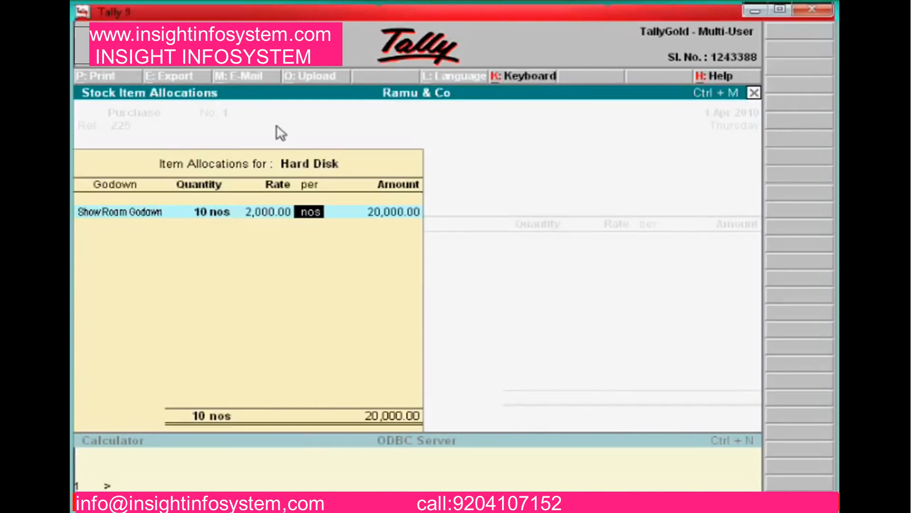
{"action": "key", "text": "Return"}
{"action": "key", "text": "Return"}
{"action": "key", "text": "Return"}
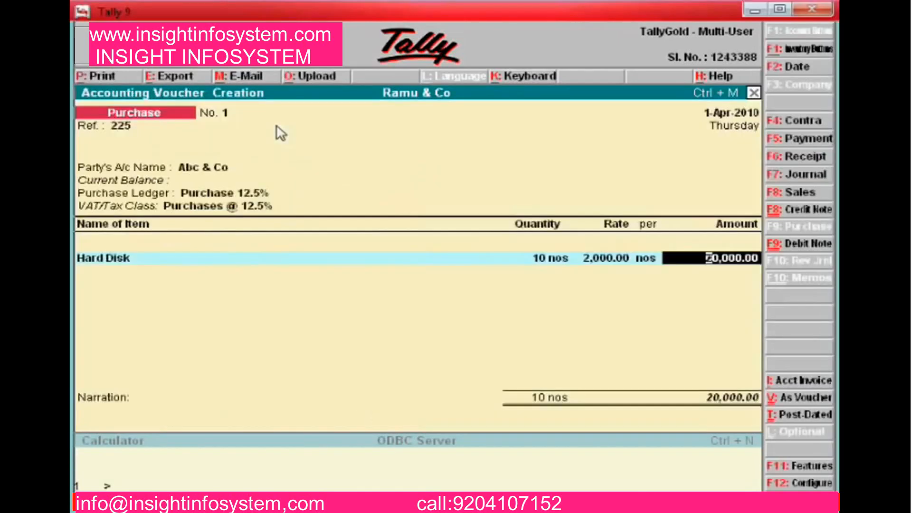
{"action": "key", "text": "Return"}
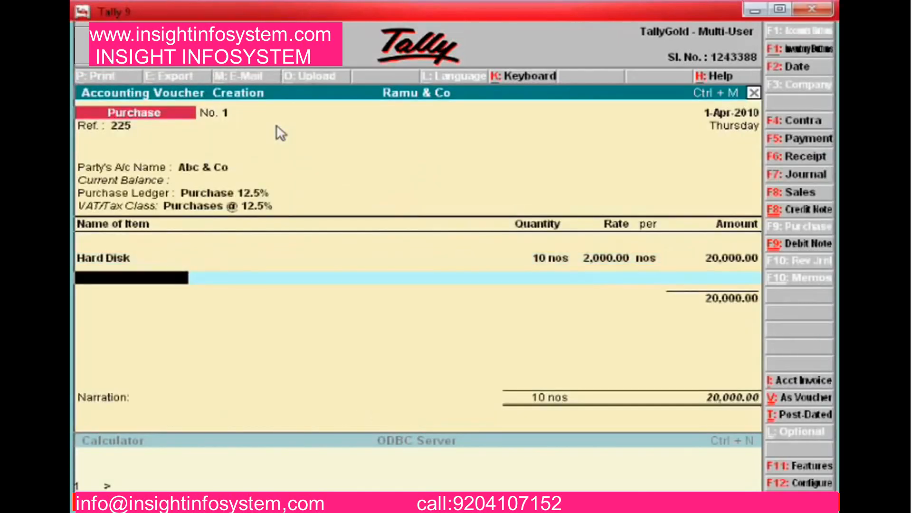
Add Monitors: 5 nos at 3,500 from Storage Godown
{"action": "type", "text": "s"}
{"action": "key", "text": "Up"}
{"action": "key", "text": "Up"}
{"action": "key", "text": "Up"}
{"action": "key", "text": "Down"}
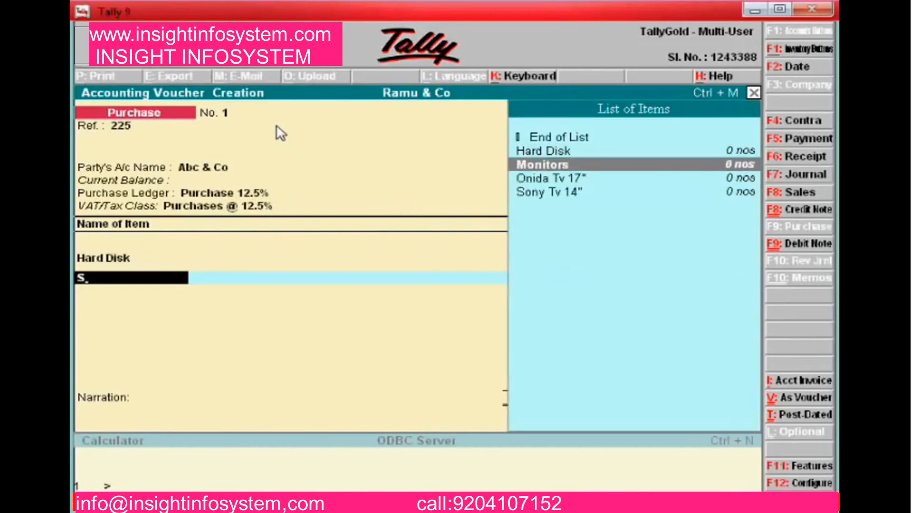
{"action": "key", "text": "Return"}
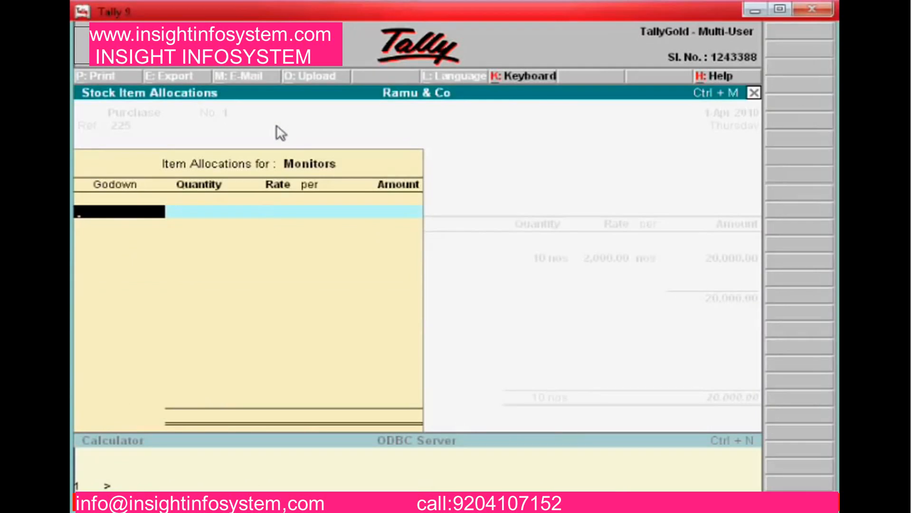
{"action": "type", "text": "S"}
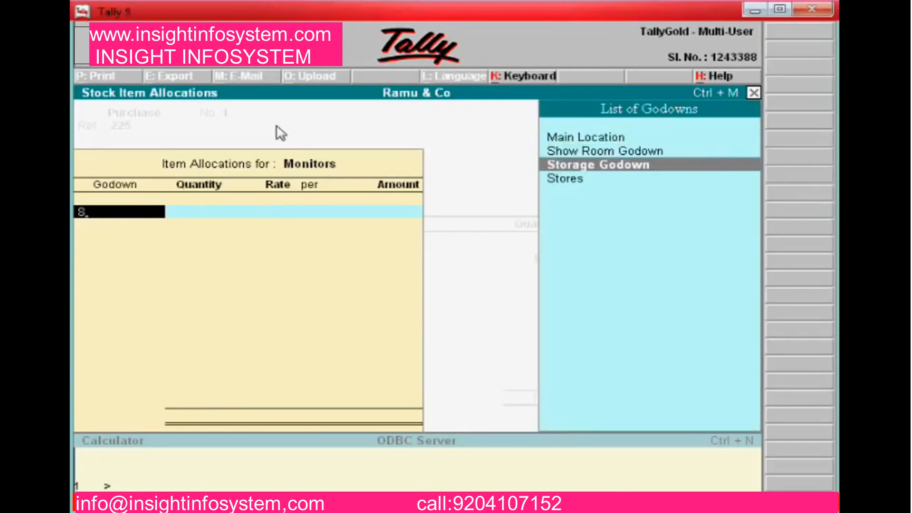
{"action": "key", "text": "Return"}
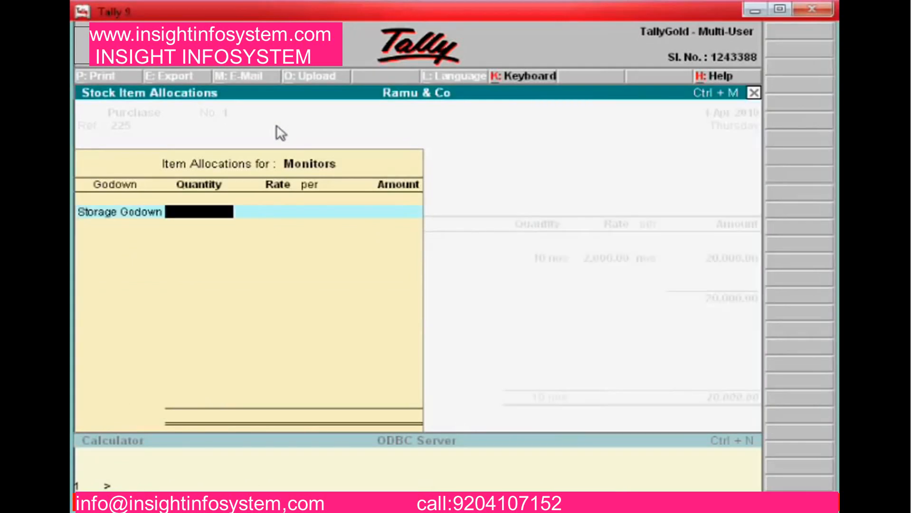
{"action": "type", "text": "5"}
{"action": "key", "text": "Return"}
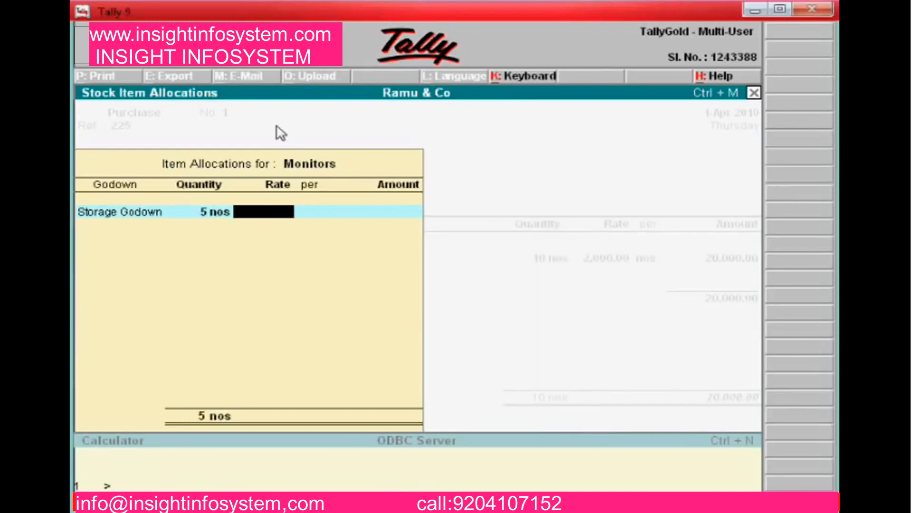
{"action": "type", "text": "3500"}
{"action": "key", "text": "Return"}
{"action": "key", "text": "Return"}
{"action": "key", "text": "Return"}
{"action": "key", "text": "Return"}
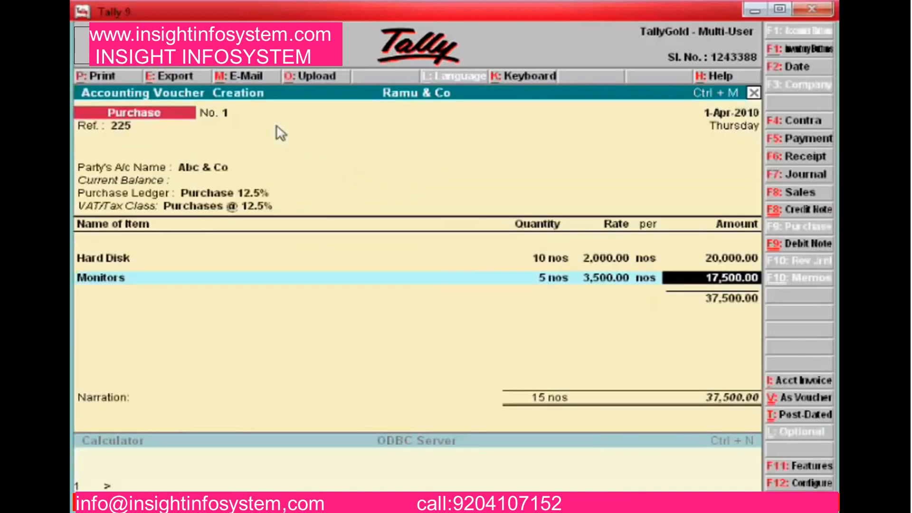
{"action": "key", "text": "Return"}
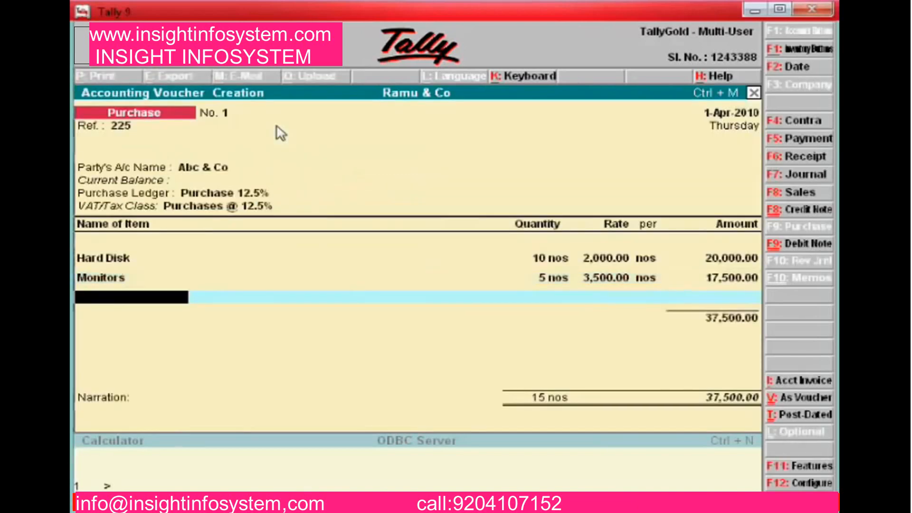
Add Onida Tv 17": 10 nos at 6,000 from Storage Godown
{"action": "key", "text": "Down"}
{"action": "key", "text": "Down"}
{"action": "key", "text": "Down"}
{"action": "key", "text": "Down"}
{"action": "key", "text": "Down"}
{"action": "key", "text": "Down"}
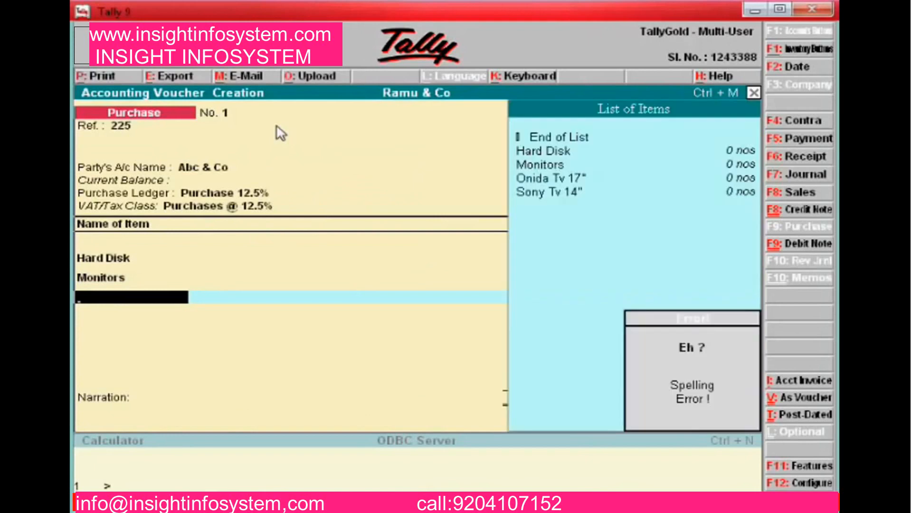
{"action": "key", "text": "Up"}
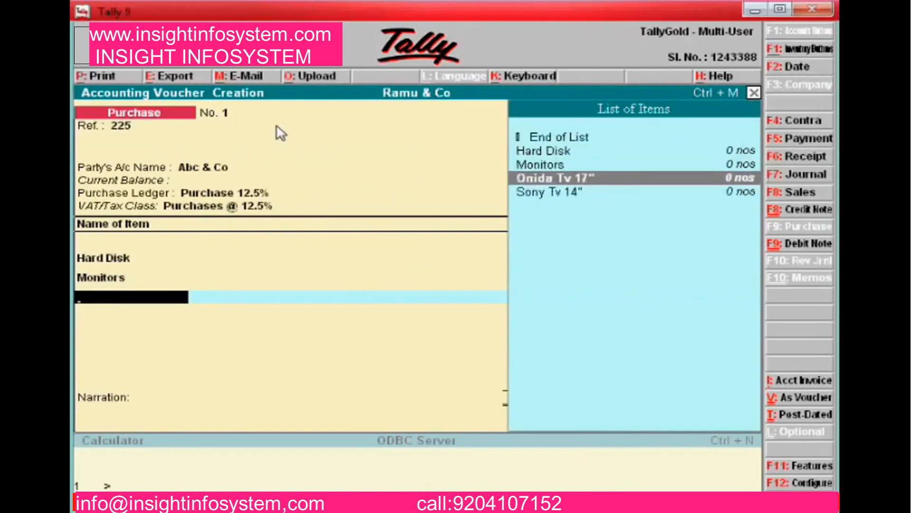
{"action": "key", "text": "Return"}
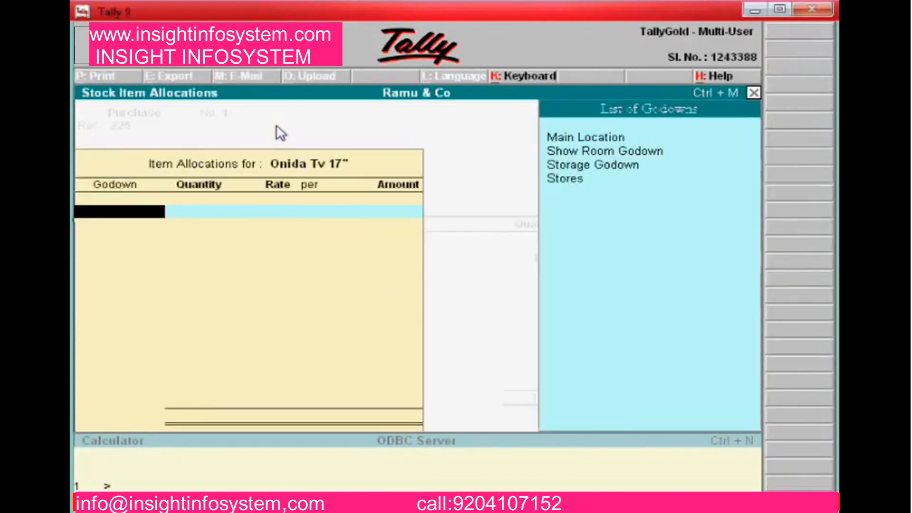
{"action": "key", "text": "Down"}
{"action": "key", "text": "Down"}
{"action": "key", "text": "Return"}
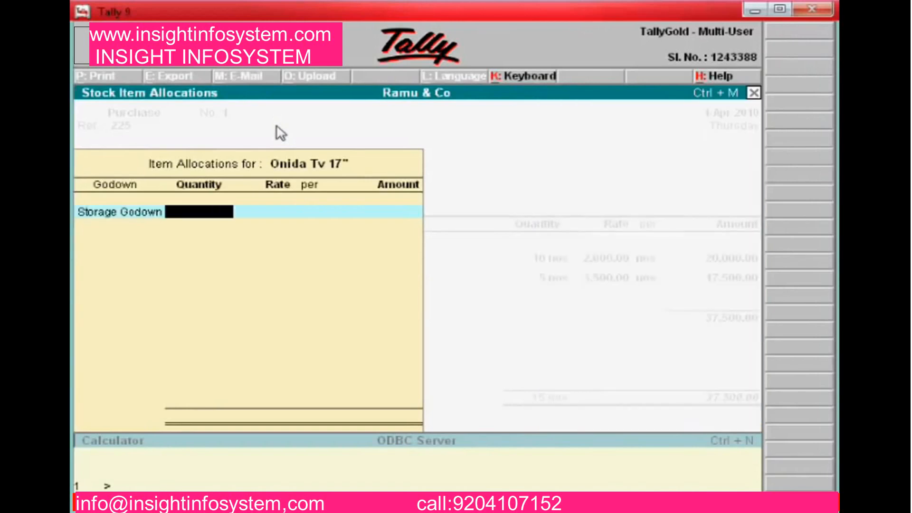
{"action": "type", "text": "10"}
{"action": "key", "text": "Return"}
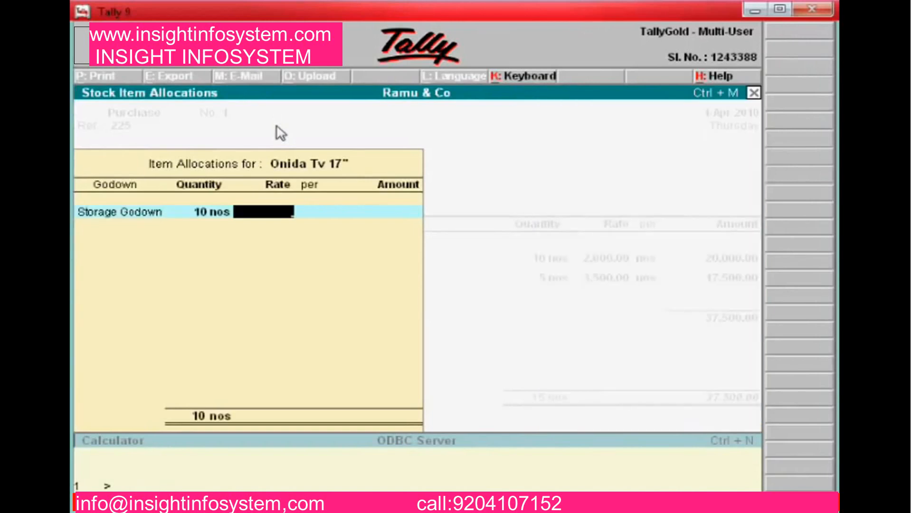
{"action": "type", "text": "6,000"}
{"action": "key", "text": "Return"}
{"action": "key", "text": "Return"}
{"action": "key", "text": "Return"}
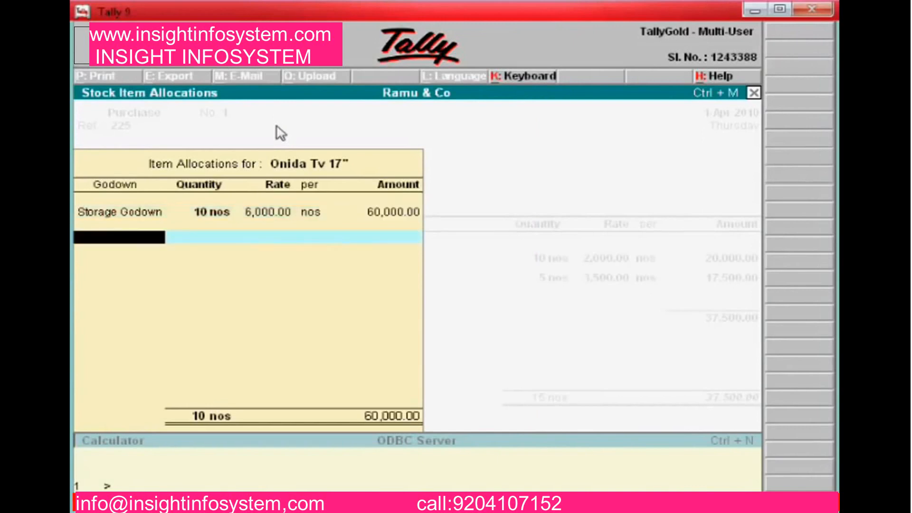
{"action": "key", "text": "Return"}
{"action": "key", "text": "Return"}
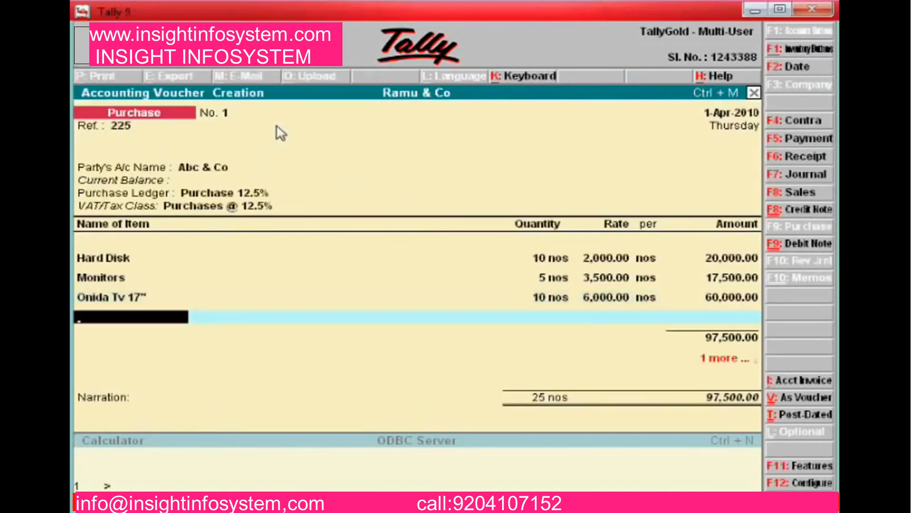
Add Sony Tv 14": 2 nos at 7,000 from Show Room Godown
{"action": "key", "text": "Down"}
{"action": "key", "text": "Down"}
{"action": "key", "text": "Down"}
{"action": "key", "text": "Down"}
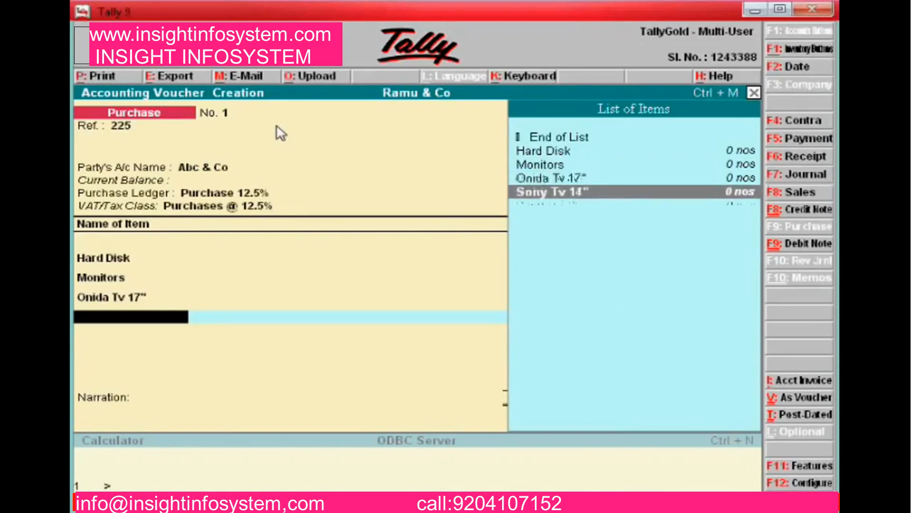
{"action": "key", "text": "Return"}
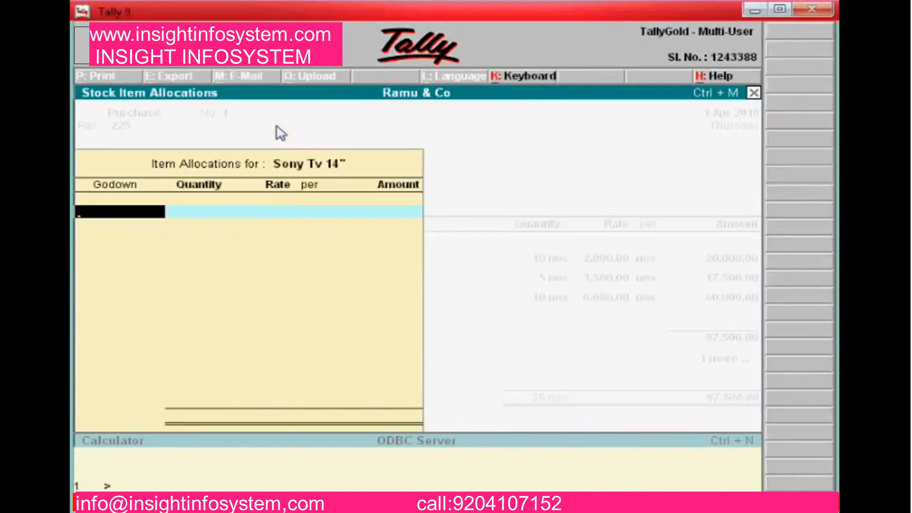
{"action": "key", "text": "Down"}
{"action": "key", "text": "Down"}
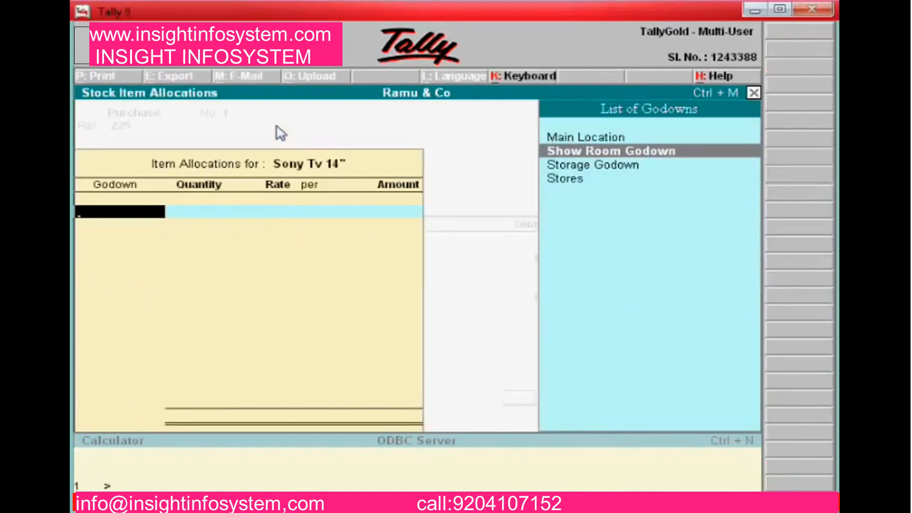
{"action": "key", "text": "Return"}
{"action": "type", "text": "2"}
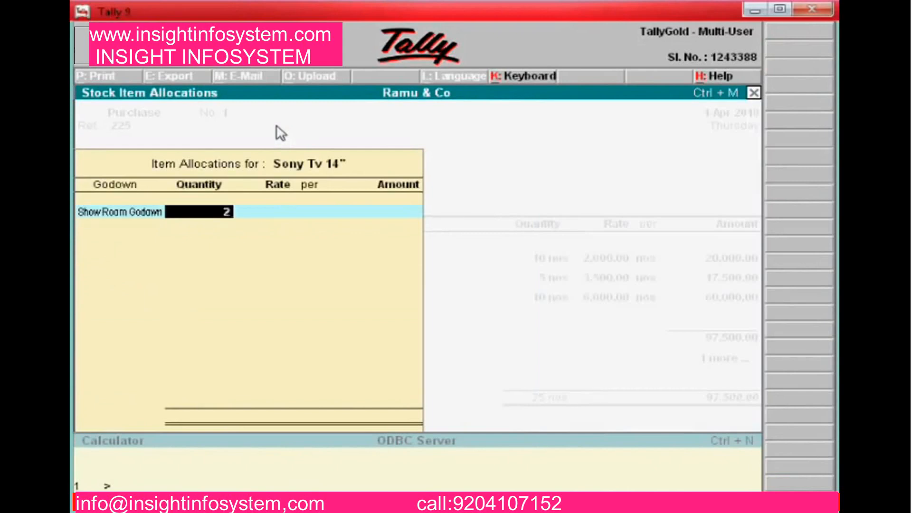
{"action": "key", "text": "Return"}
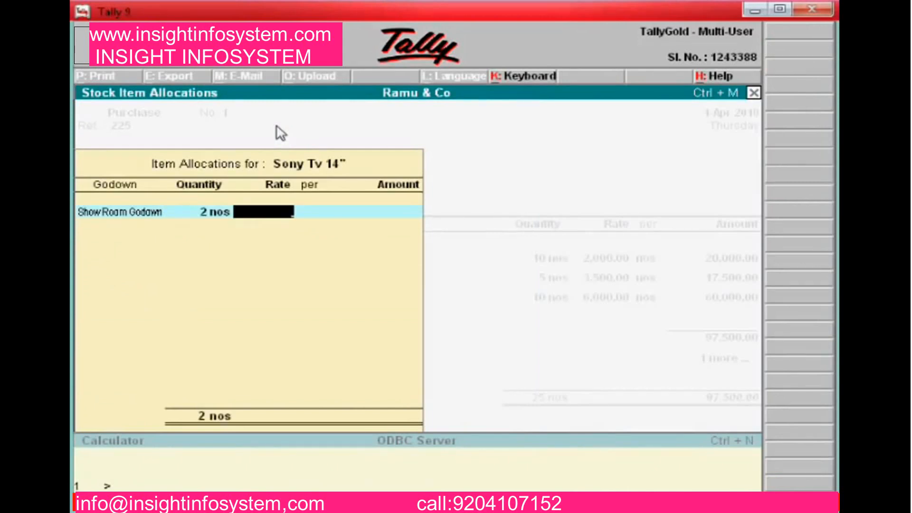
{"action": "type", "text": "7000"}
{"action": "key", "text": "Return"}
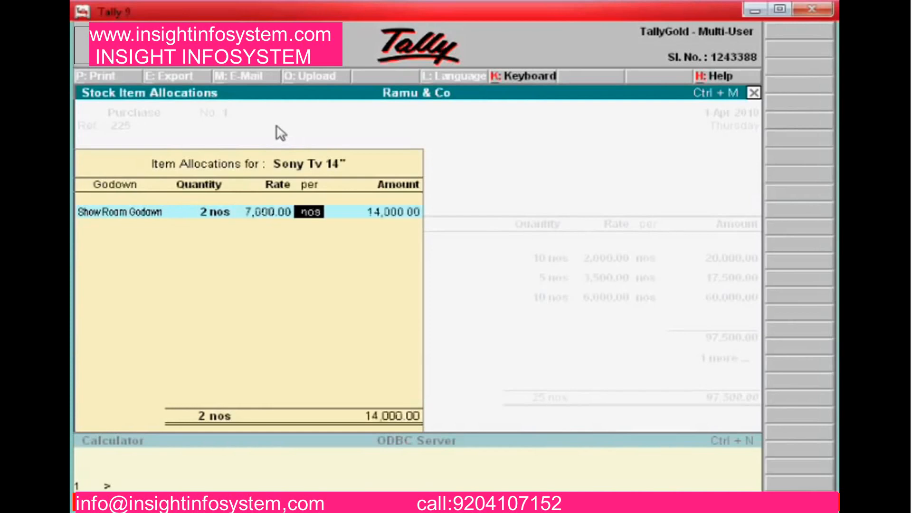
{"action": "key", "text": "Return"}
{"action": "key", "text": "Return"}
{"action": "key", "text": "Return"}
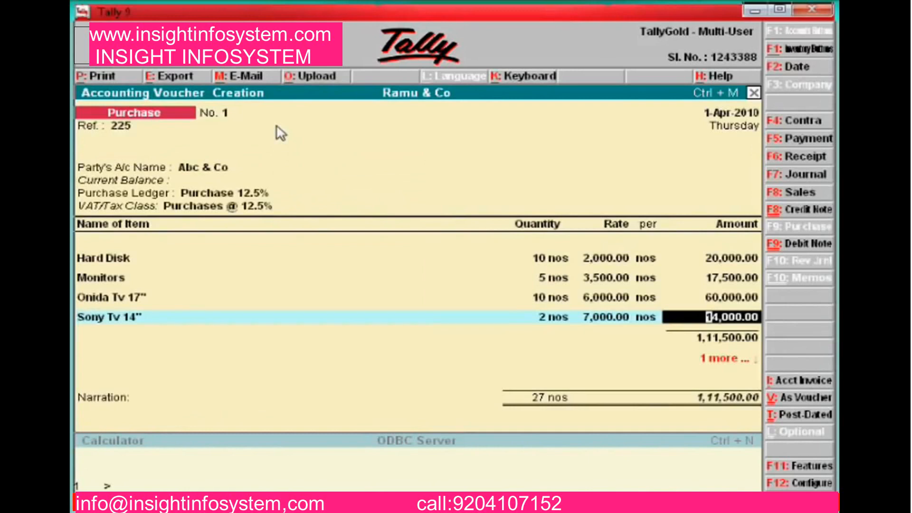
{"action": "key", "text": "Return"}
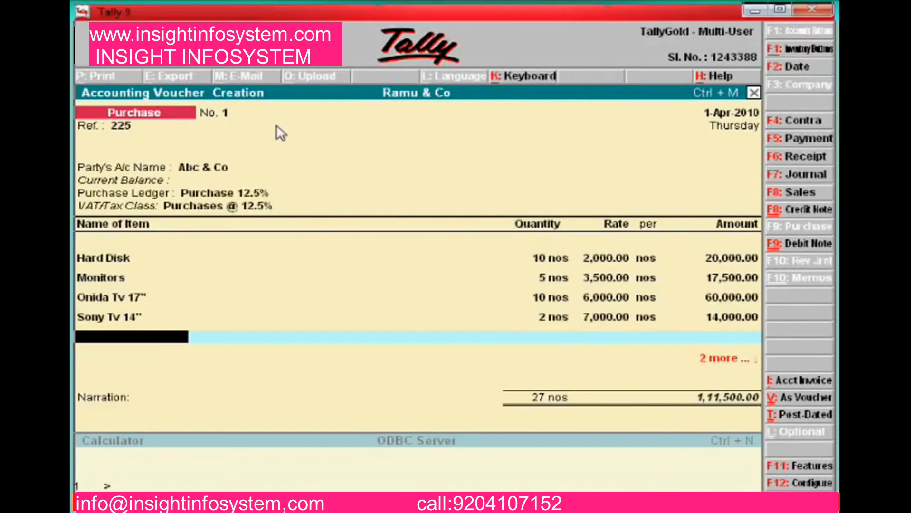
Charge Input Vat 12.5% of 13,937.50, making the purchase total 1,25,437.50
{"action": "key", "text": "Return"}
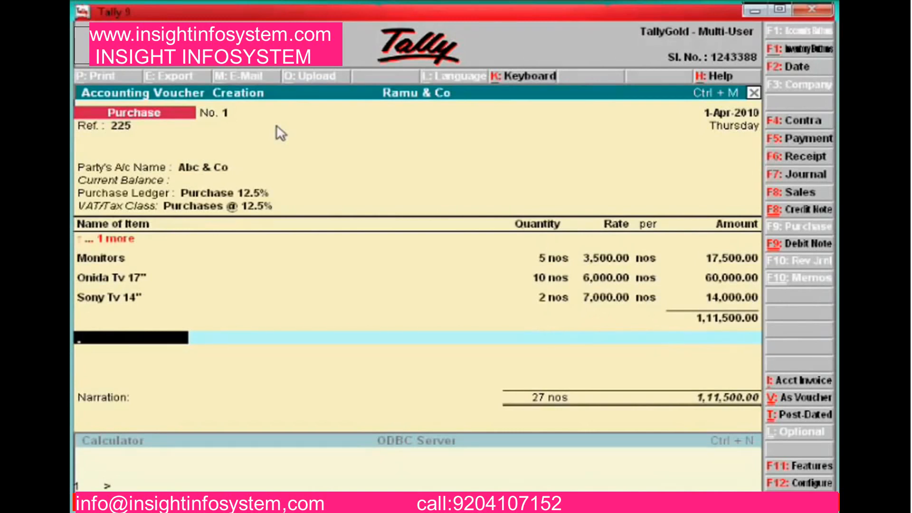
{"action": "type", "text": "I"}
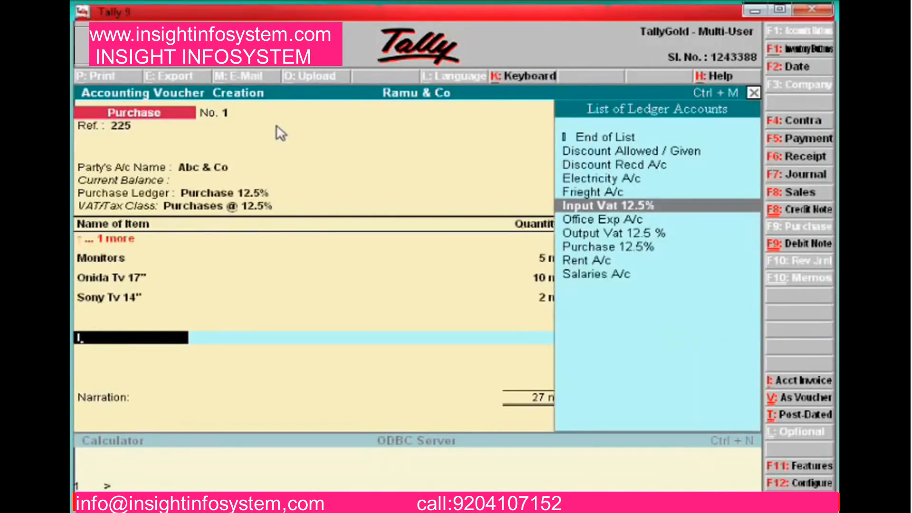
{"action": "key", "text": "Return"}
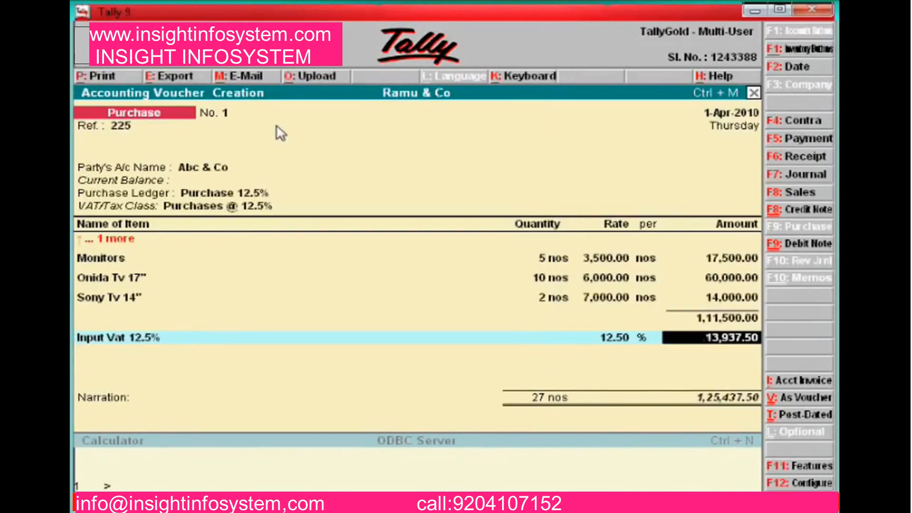
{"action": "key", "text": "Return"}
{"action": "key", "text": "Return"}
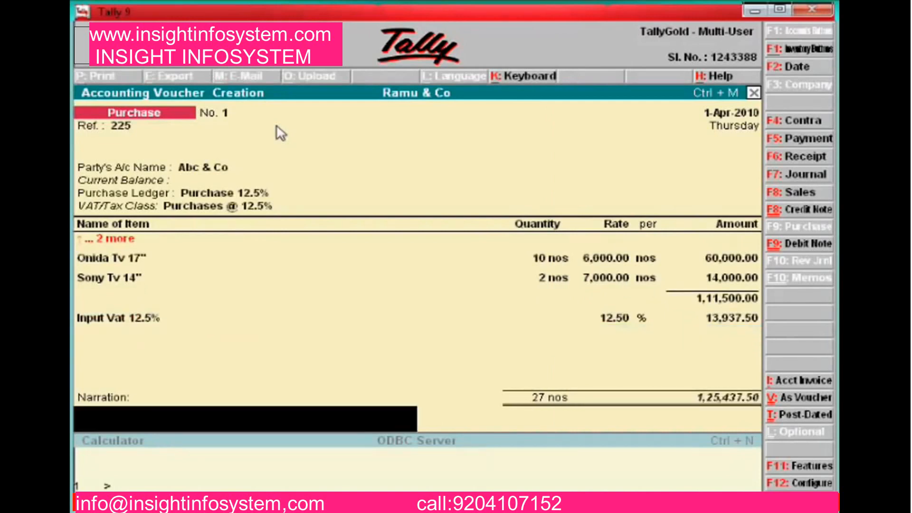
Enter narration 'Being purchase computer spare and tv from ABC & co' and save voucher No. 1
{"action": "type", "text": "Being purchase"}
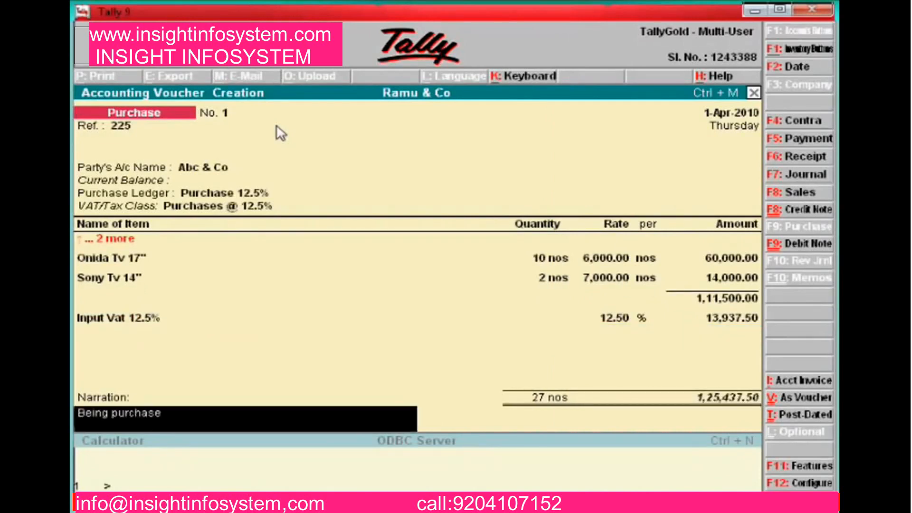
{"action": "type", "text": " computer spare and"}
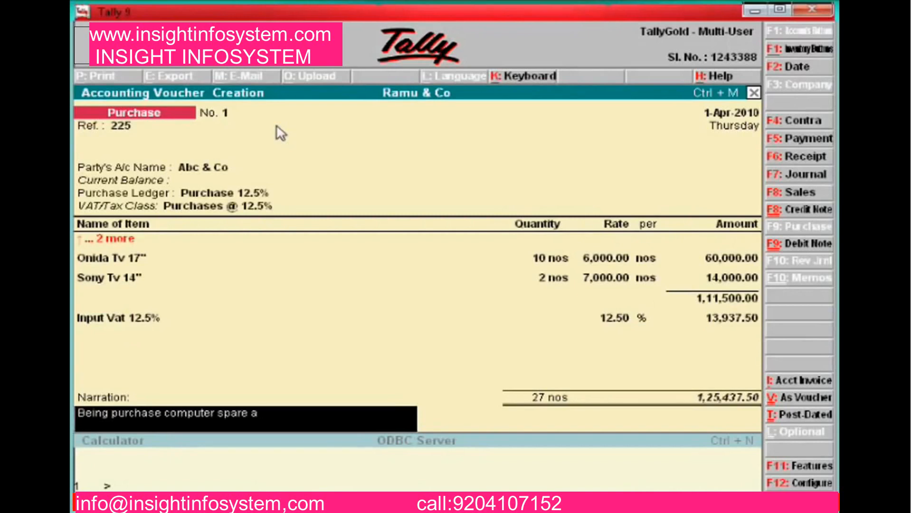
{"action": "type", "text": "tv from ABC & co"}
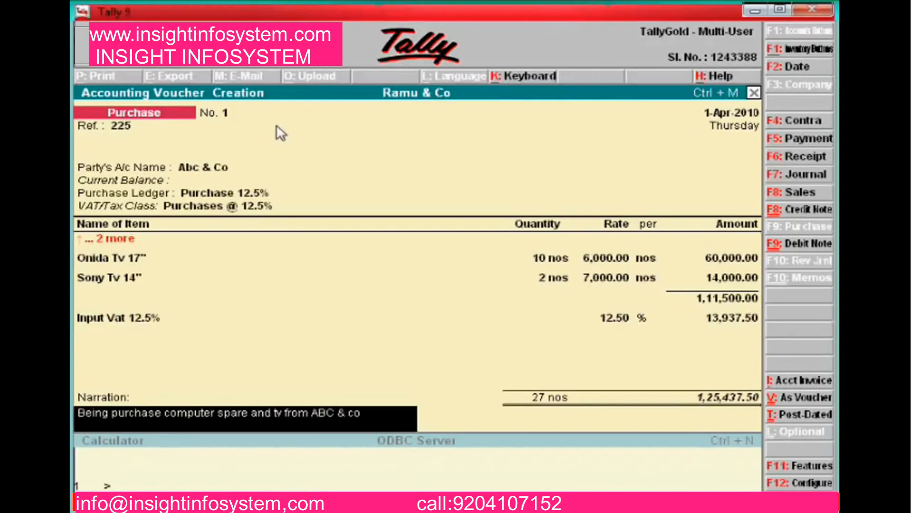
{"action": "key", "text": "Return"}
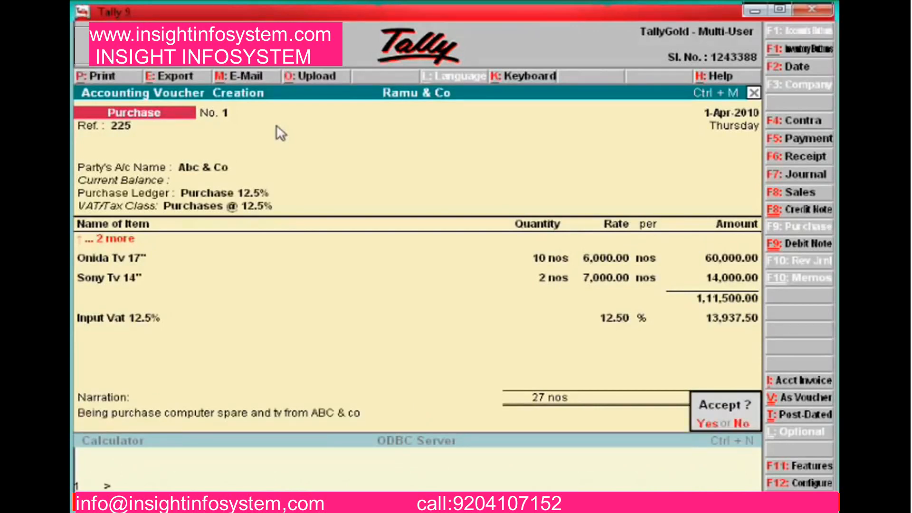
{"action": "key", "text": "Return"}
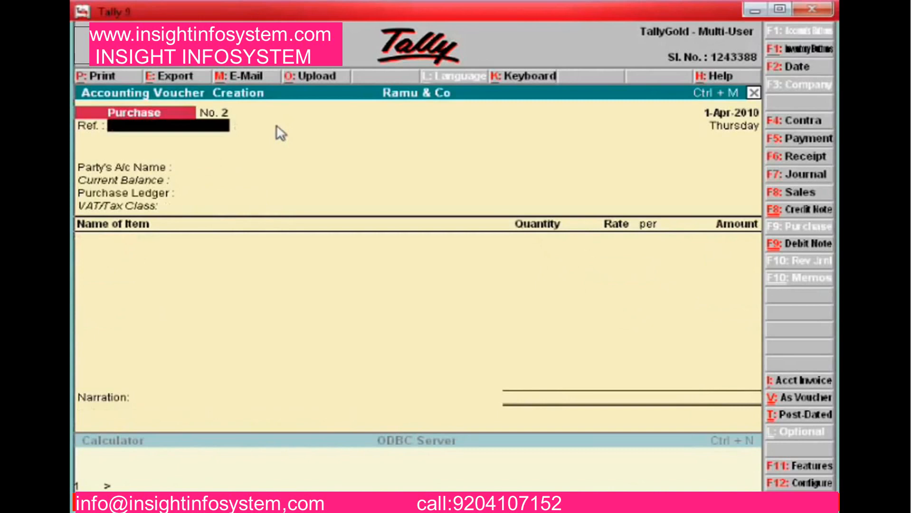
Quit purchase entry and open a new sales voucher from Accounting Vouchers
{"action": "key", "text": "Escape"}
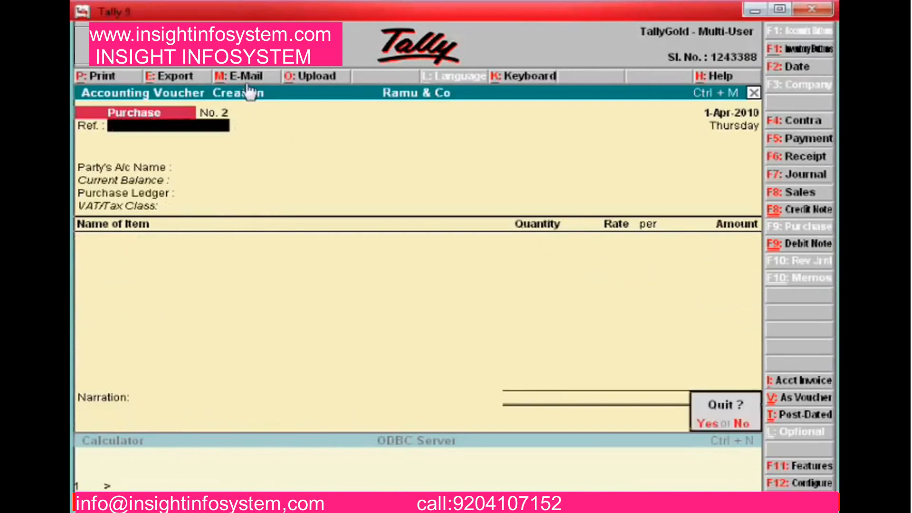
{"action": "key", "text": "Return"}
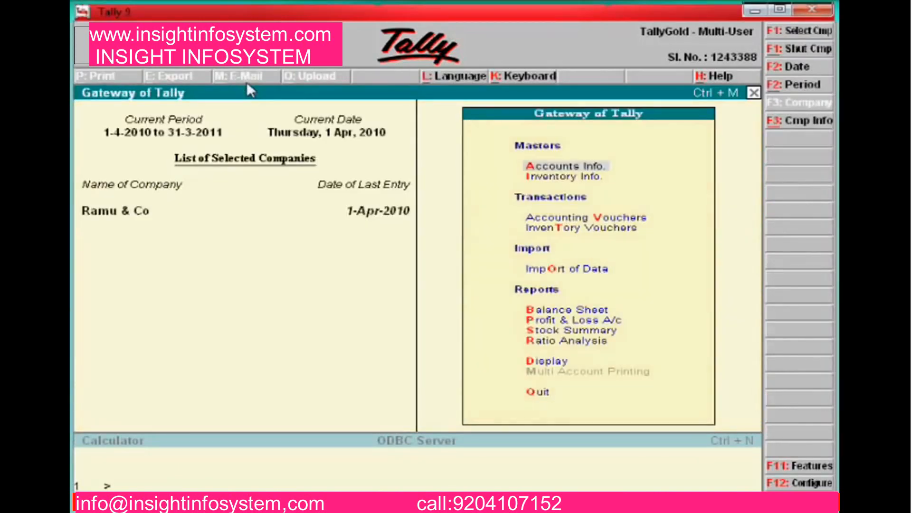
{"action": "key", "text": "Down"}
{"action": "key", "text": "Down"}
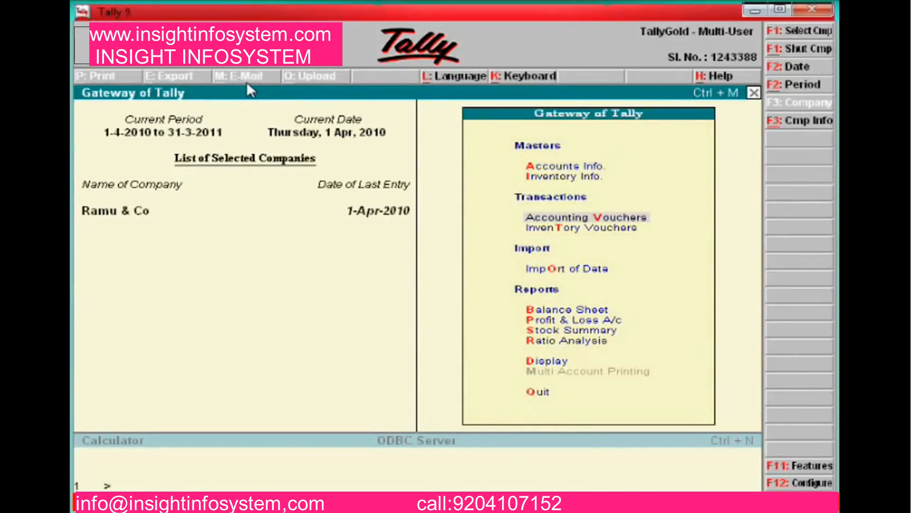
{"action": "key", "text": "Return"}
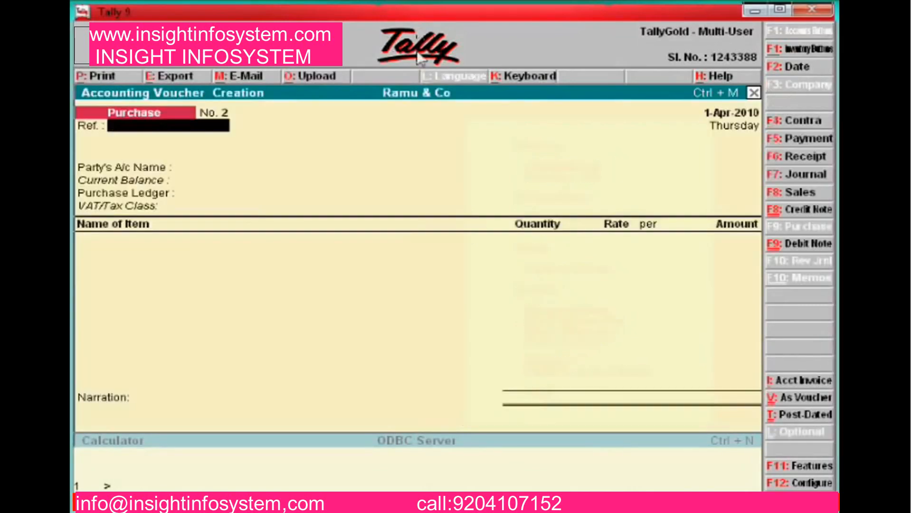
{"action": "left_click", "coordinate": [790, 193]}
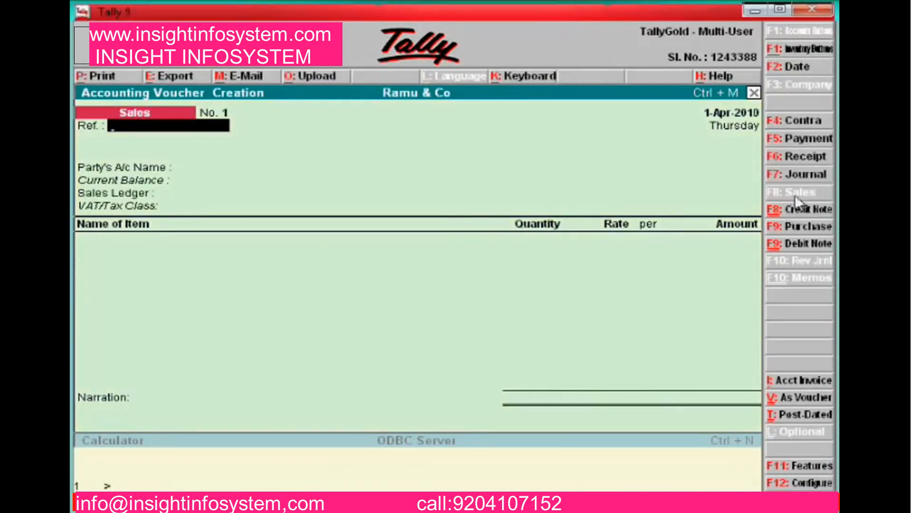
Select party Xyz, the Sales A/c 12.5% ledger, and Hard Disk as the first item
{"action": "key", "text": "Return"}
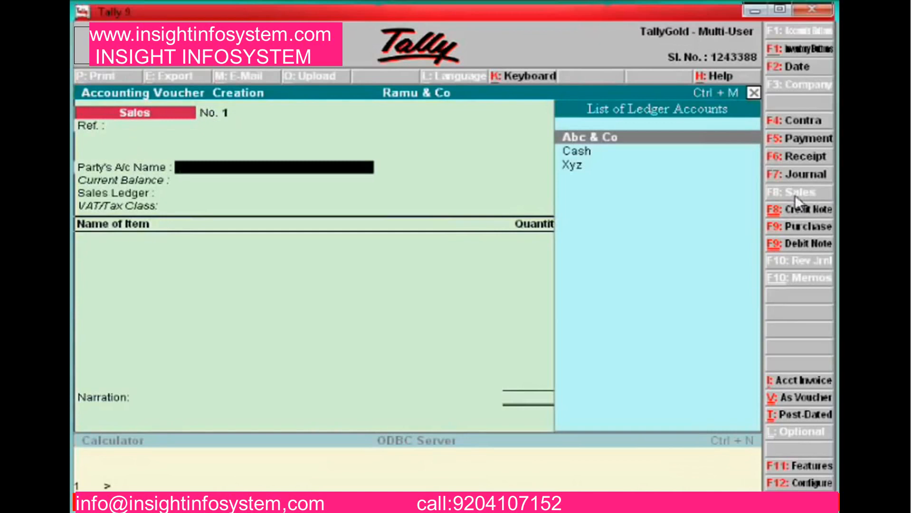
{"action": "key", "text": "Down"}
{"action": "key", "text": "Down"}
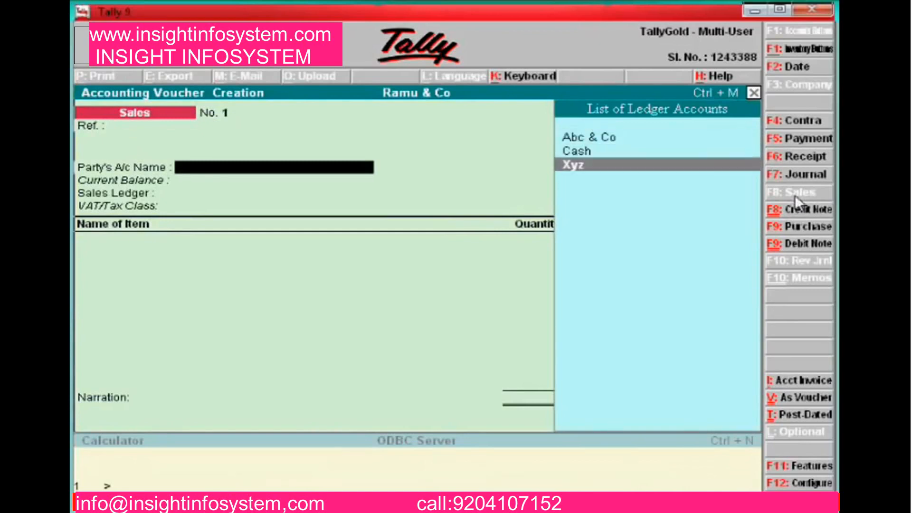
{"action": "key", "text": "Return"}
{"action": "key", "text": "Return"}
{"action": "key", "text": "Return"}
{"action": "key", "text": "Return"}
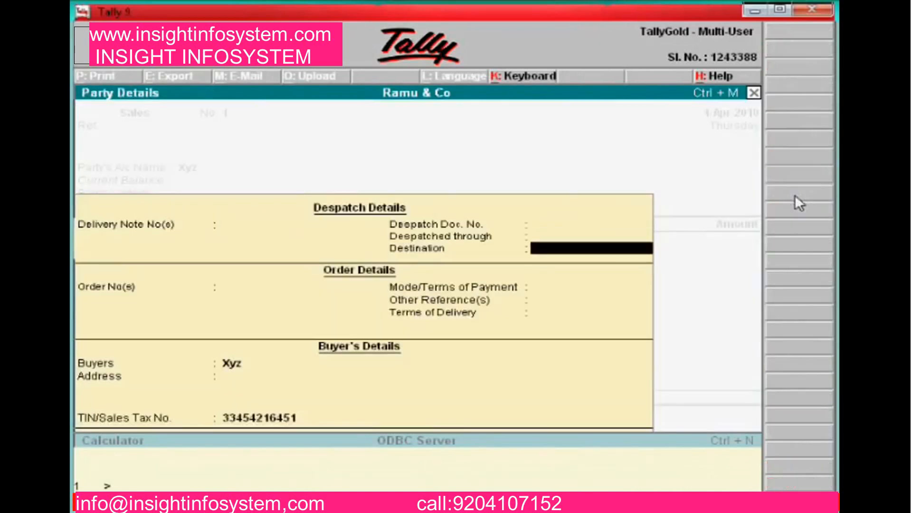
{"action": "key", "text": "Return"}
{"action": "key", "text": "Return"}
{"action": "key", "text": "Return"}
{"action": "key", "text": "Return"}
{"action": "key", "text": "Return"}
{"action": "key", "text": "Return"}
{"action": "key", "text": "Return"}
{"action": "key", "text": "Return"}
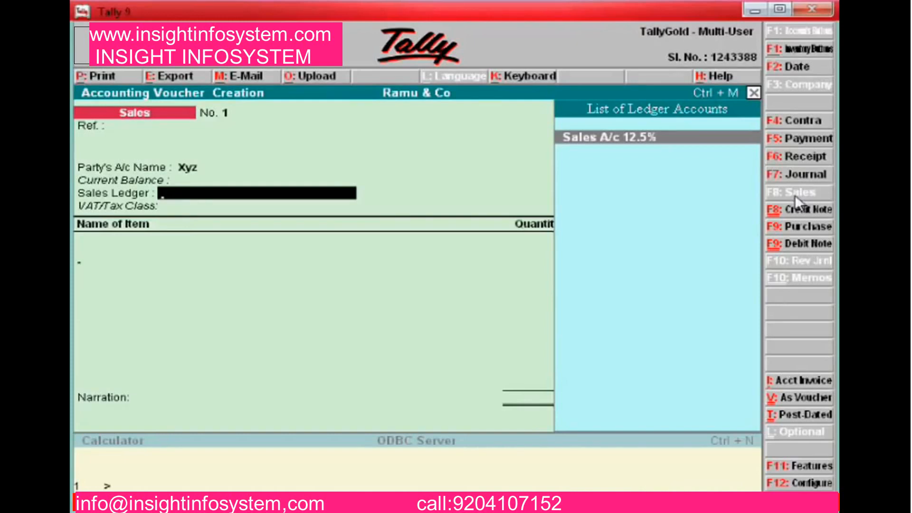
{"action": "key", "text": "Return"}
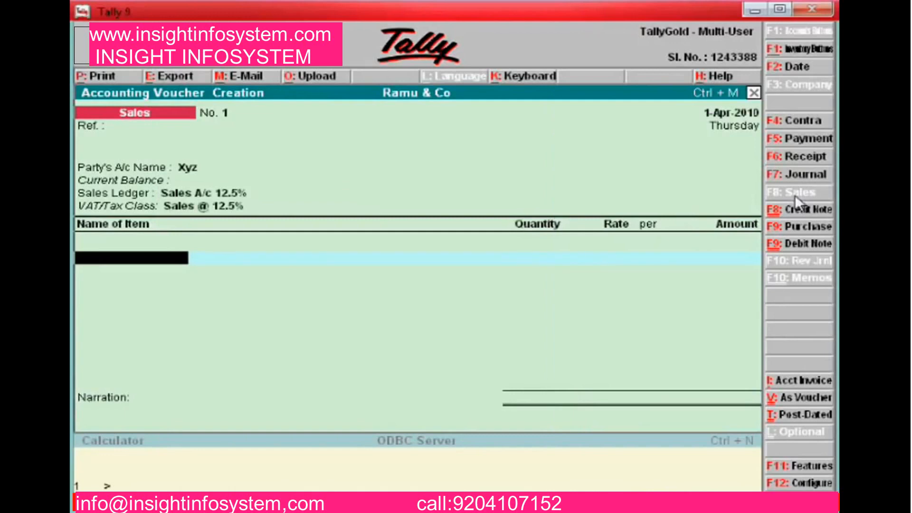
{"action": "type", "text": "S"}
{"action": "key", "text": "Up"}
{"action": "key", "text": "Up"}
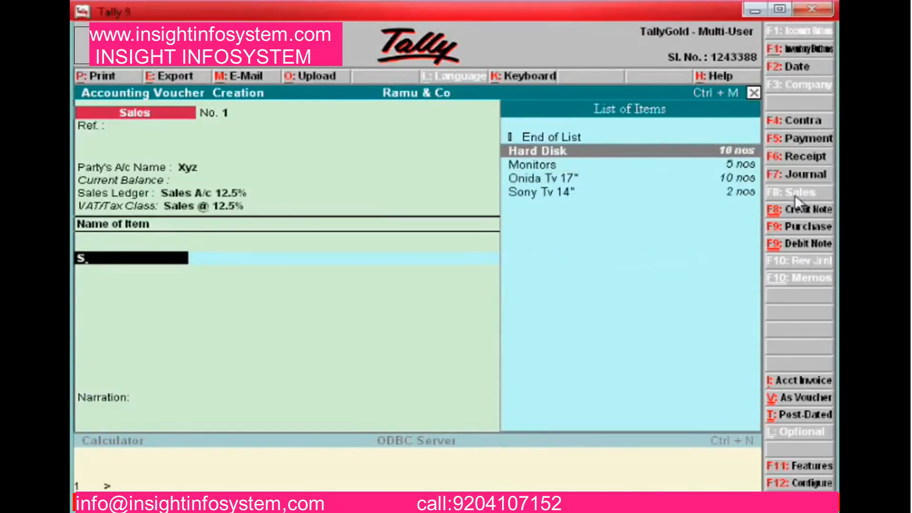
{"action": "key", "text": "Return"}
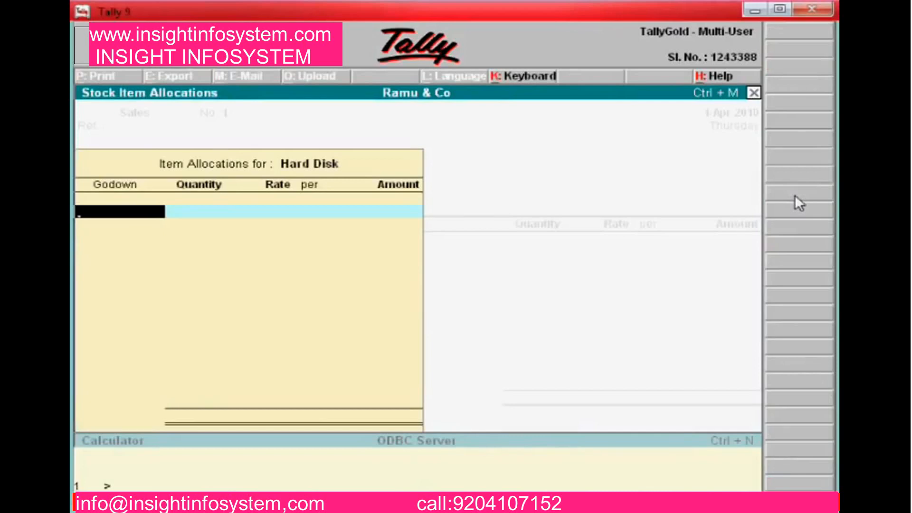
Sell 5 Hard Disks at 3,000 from Show Room Godown
{"action": "key", "text": "Down"}
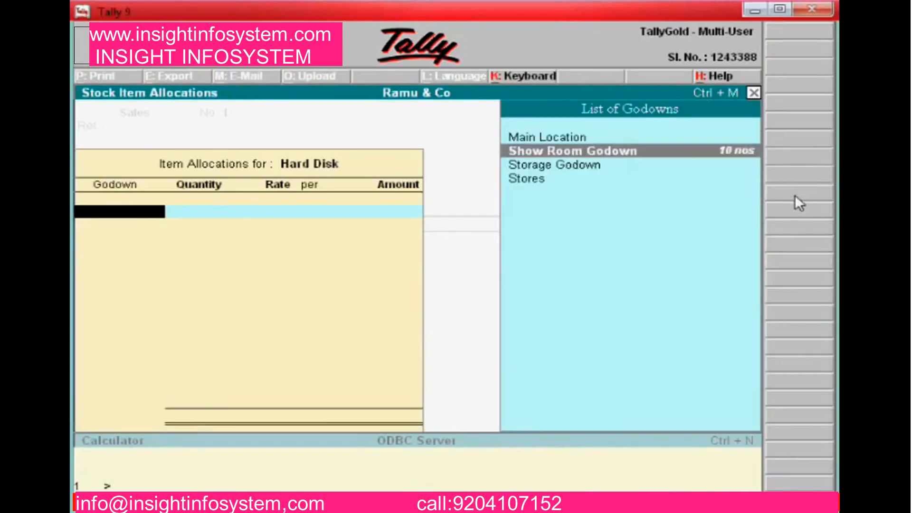
{"action": "key", "text": "Return"}
{"action": "type", "text": "5"}
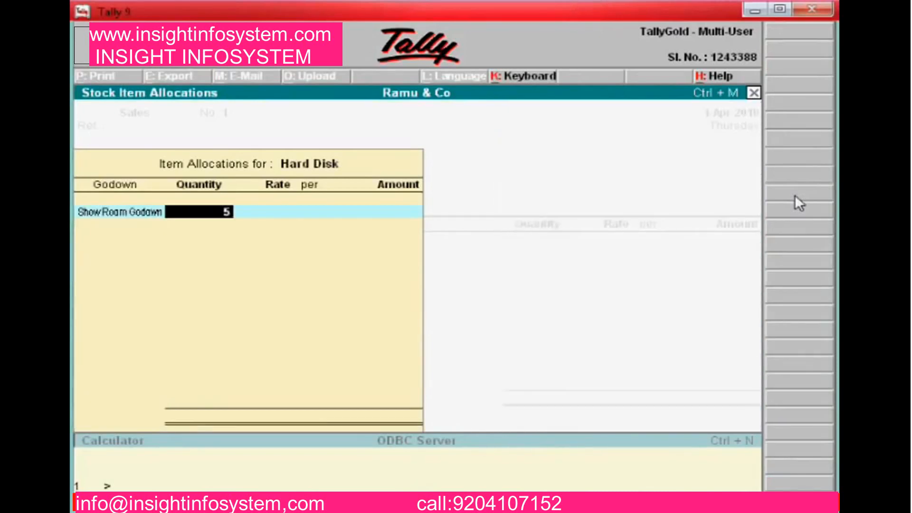
{"action": "key", "text": "Return"}
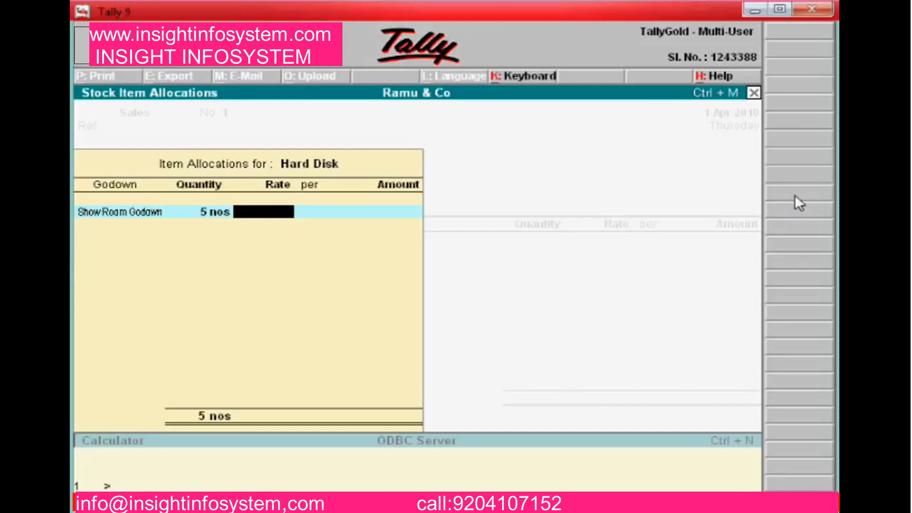
{"action": "type", "text": "3000"}
{"action": "key", "text": "Return"}
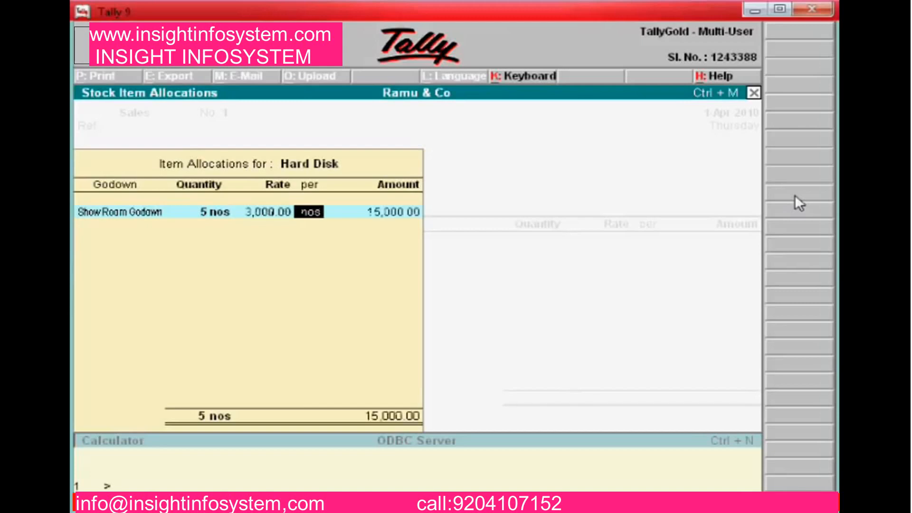
{"action": "key", "text": "Return"}
{"action": "key", "text": "Return"}
{"action": "key", "text": "Return"}
{"action": "key", "text": "Return"}
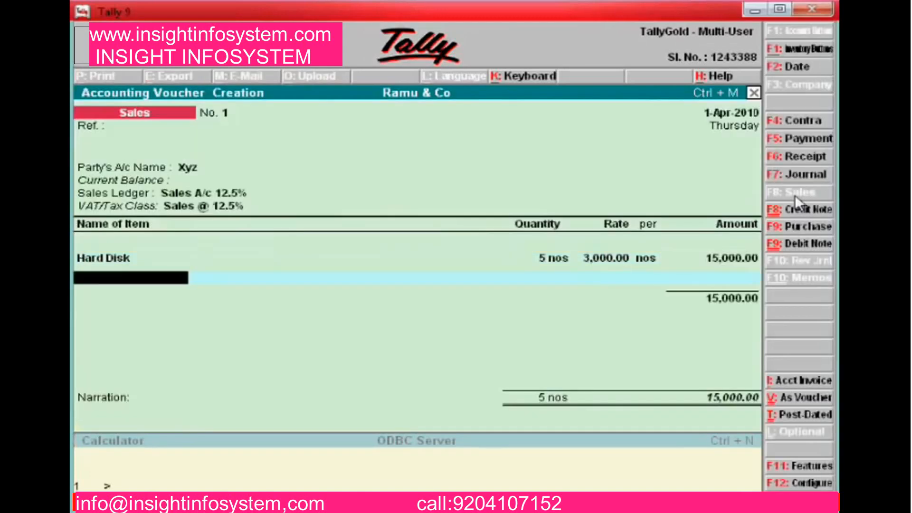
Add Monitors: 2 nos at 5,500 from Storage Godown
{"action": "type", "text": "S"}
{"action": "key", "text": "Up"}
{"action": "key", "text": "Up"}
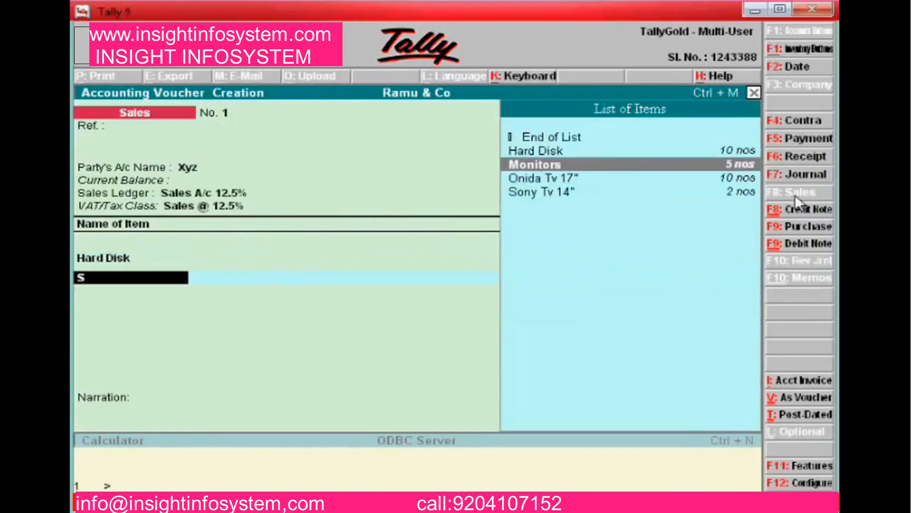
{"action": "key", "text": "Return"}
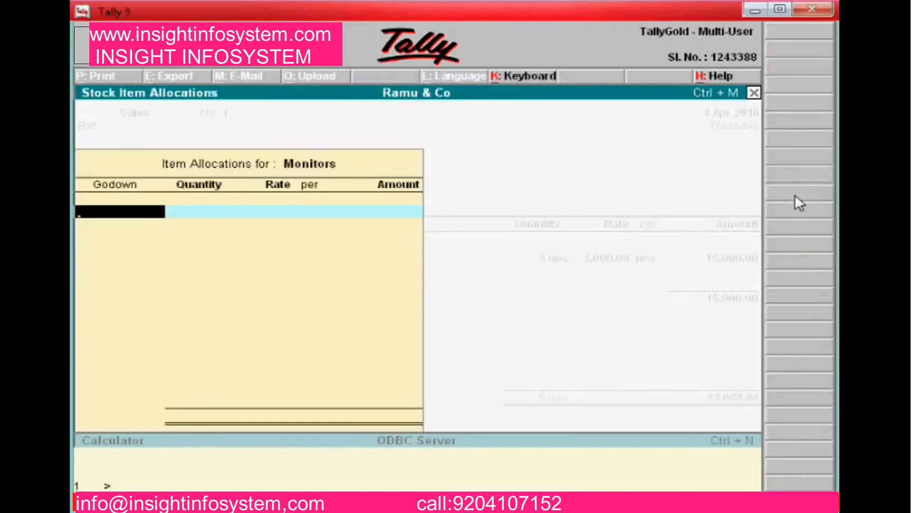
{"action": "key", "text": "Down"}
{"action": "key", "text": "Down"}
{"action": "key", "text": "Down"}
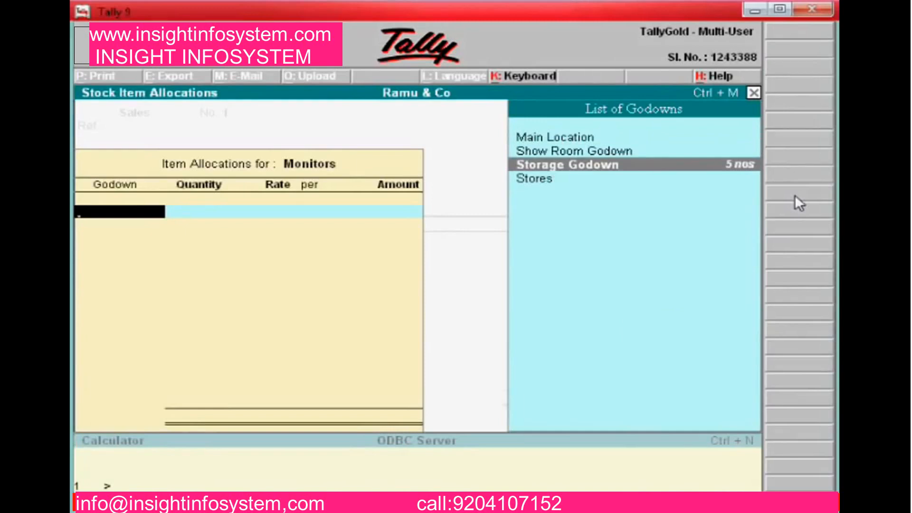
{"action": "key", "text": "Return"}
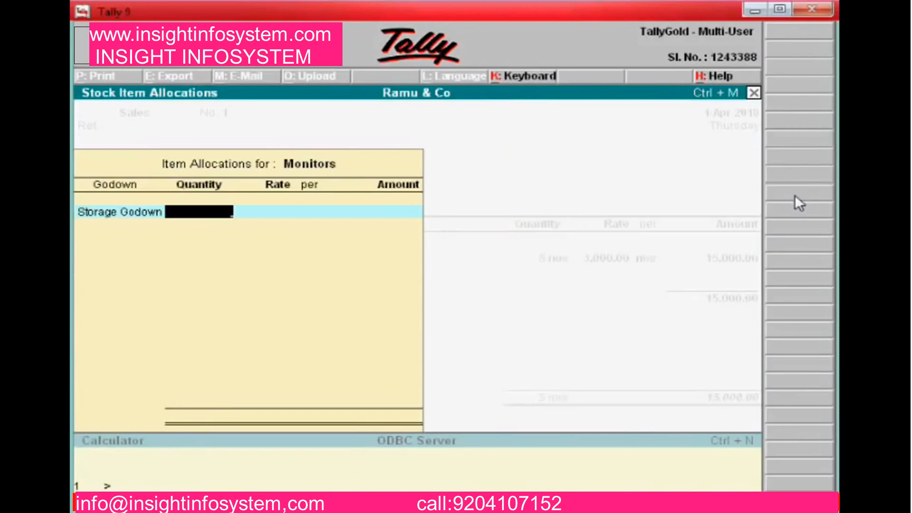
{"action": "type", "text": "2"}
{"action": "key", "text": "Return"}
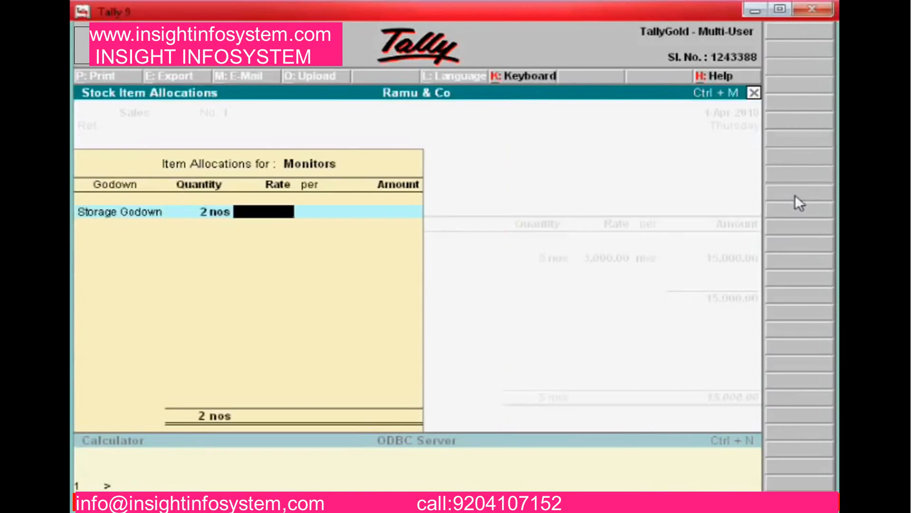
{"action": "type", "text": "5,500"}
{"action": "key", "text": "Return"}
{"action": "key", "text": "Return"}
{"action": "key", "text": "Return"}
{"action": "key", "text": "Return"}
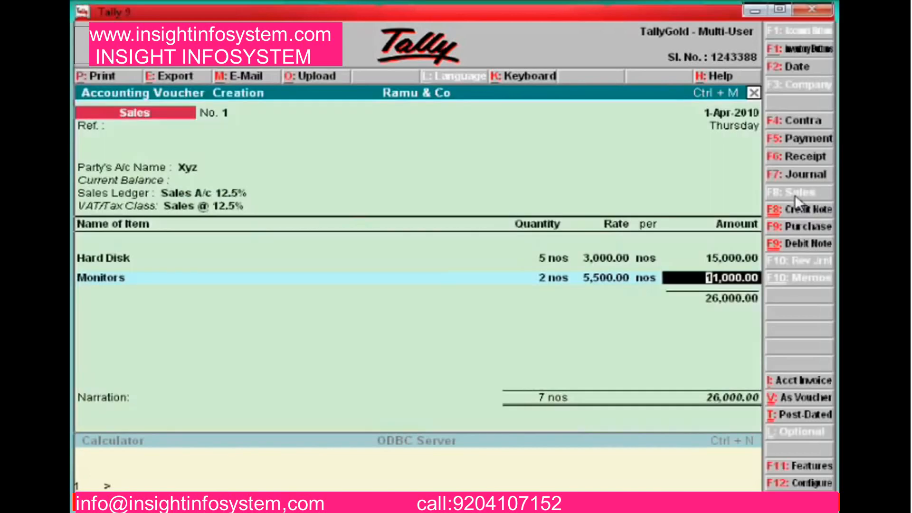
{"action": "key", "text": "Return"}
Add Onida Tv 17": 6 nos at 6,500 from Storage Godown
{"action": "type", "text": "s"}
{"action": "key", "text": "Up"}
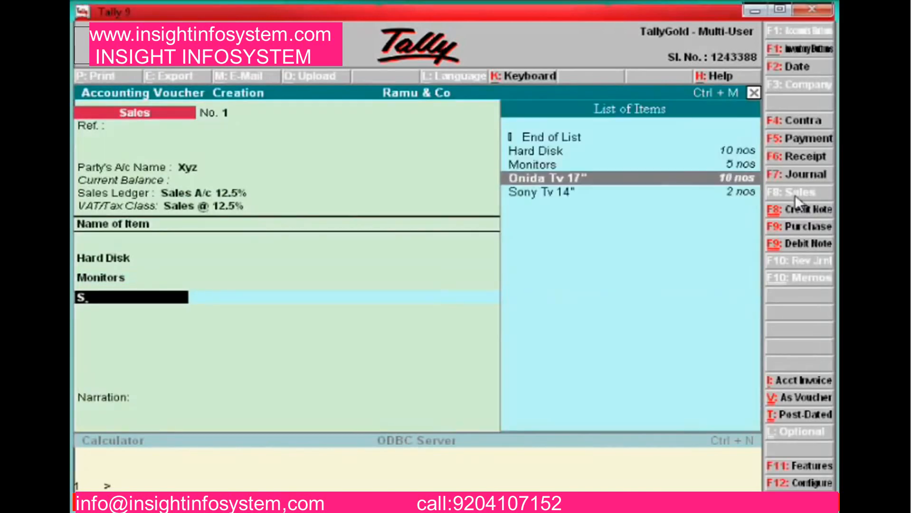
{"action": "key", "text": "Return"}
{"action": "key", "text": "Return"}
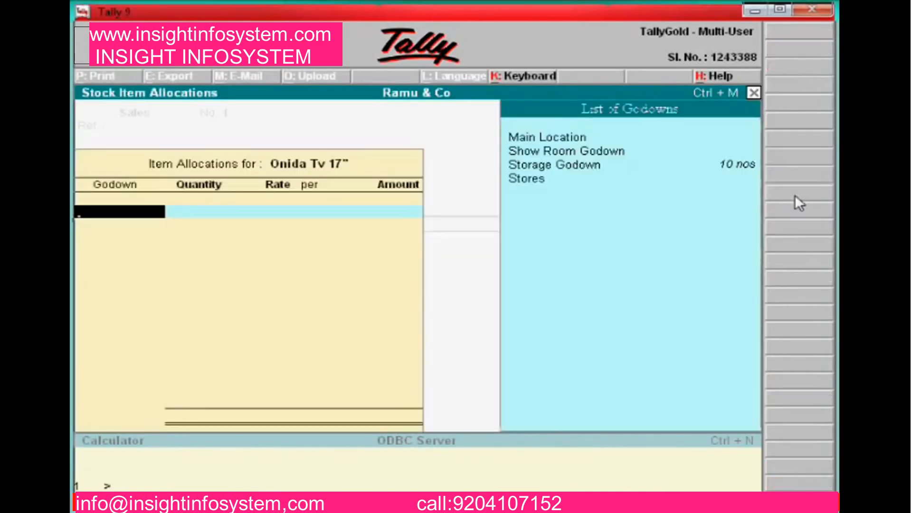
{"action": "key", "text": "Down"}
{"action": "key", "text": "Down"}
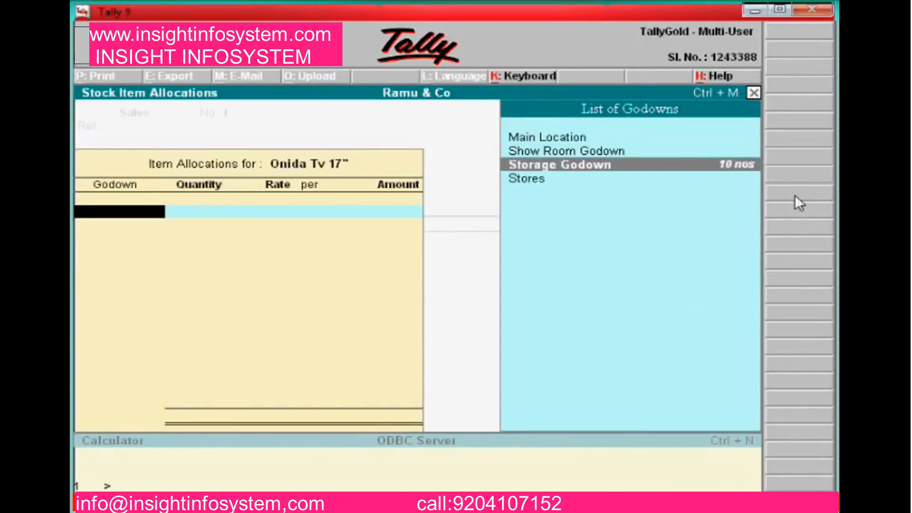
{"action": "key", "text": "Return"}
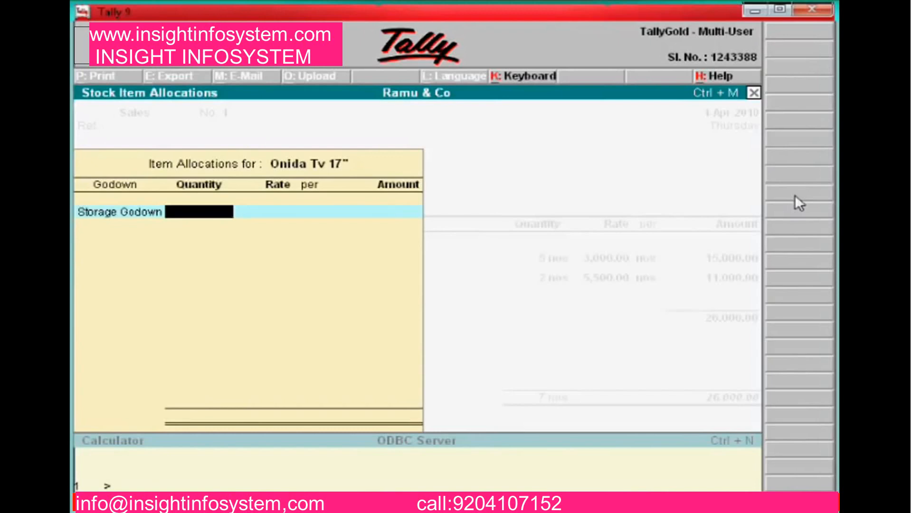
{"action": "type", "text": "6"}
{"action": "key", "text": "Return"}
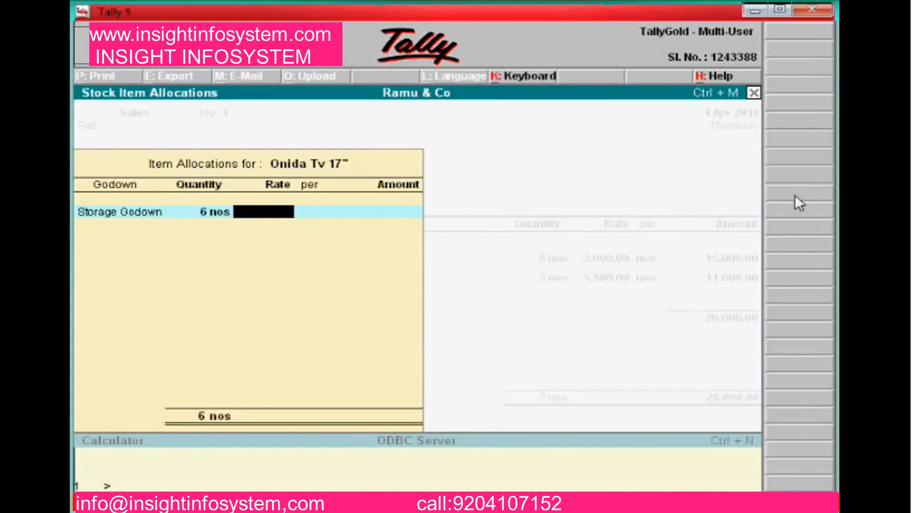
{"action": "type", "text": "6500"}
{"action": "key", "text": "Return"}
{"action": "key", "text": "Return"}
{"action": "key", "text": "Return"}
{"action": "key", "text": "Return"}
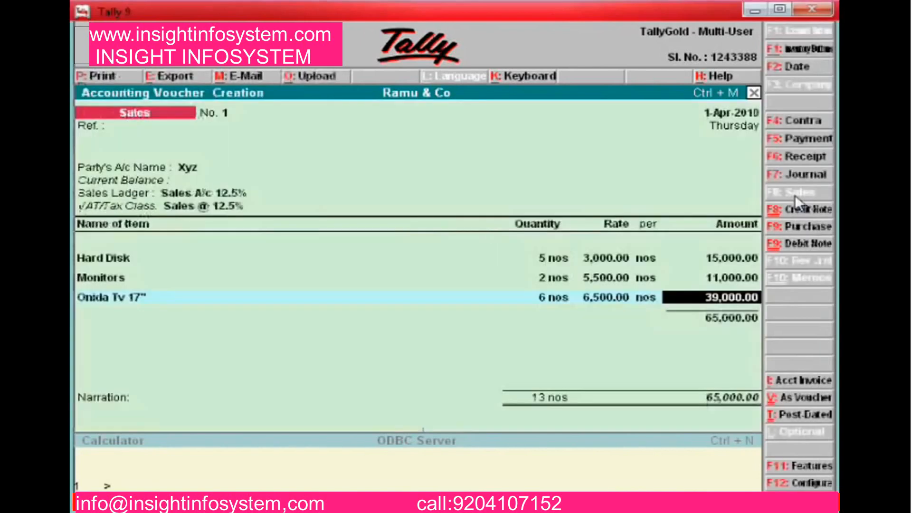
Add Sony Tv 14": 2 nos at 7,500 from Show Room Godown
{"action": "type", "text": "So"}
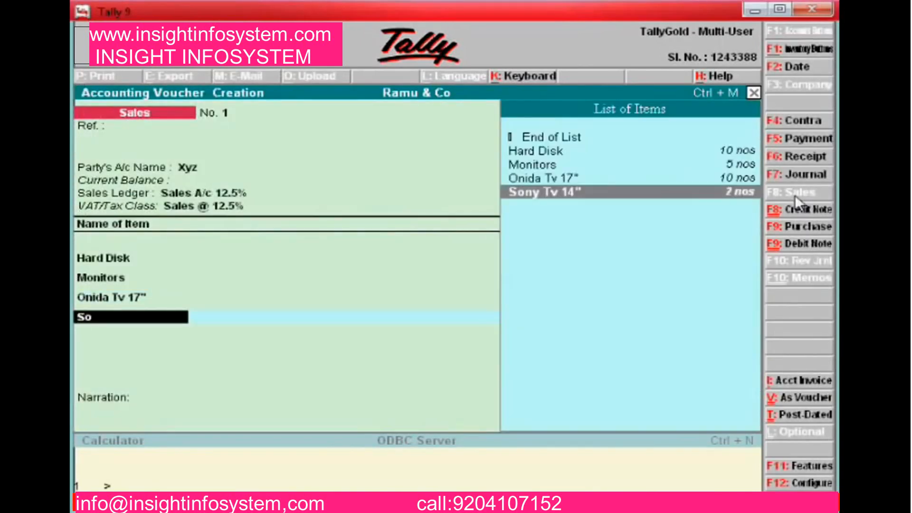
{"action": "key", "text": "Return"}
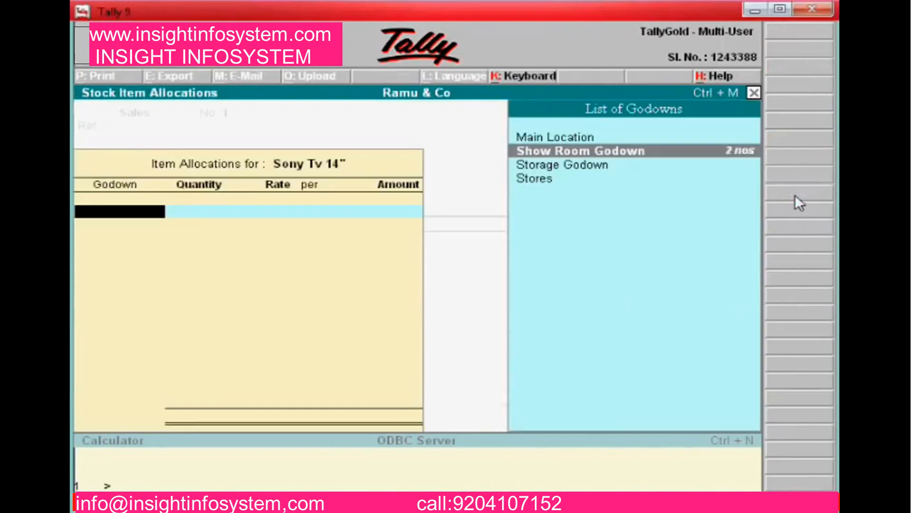
{"action": "key", "text": "Return"}
{"action": "type", "text": "2"}
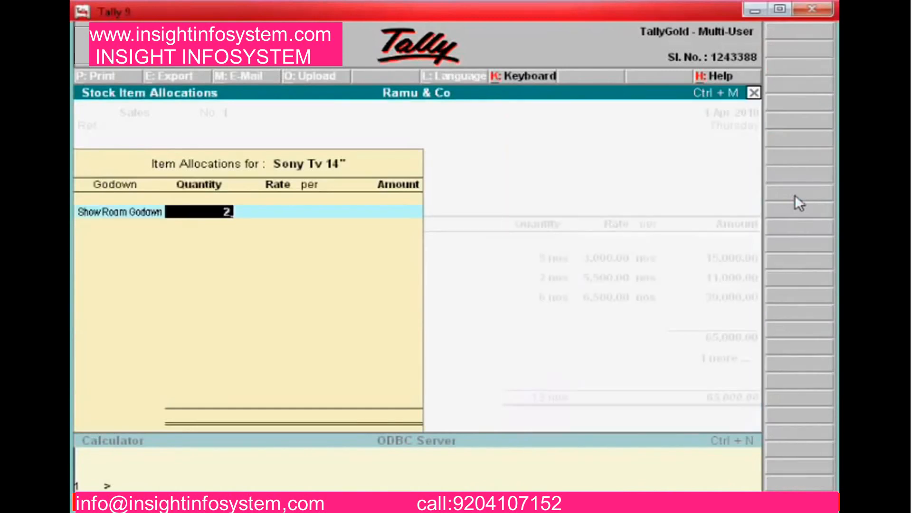
{"action": "key", "text": "Return"}
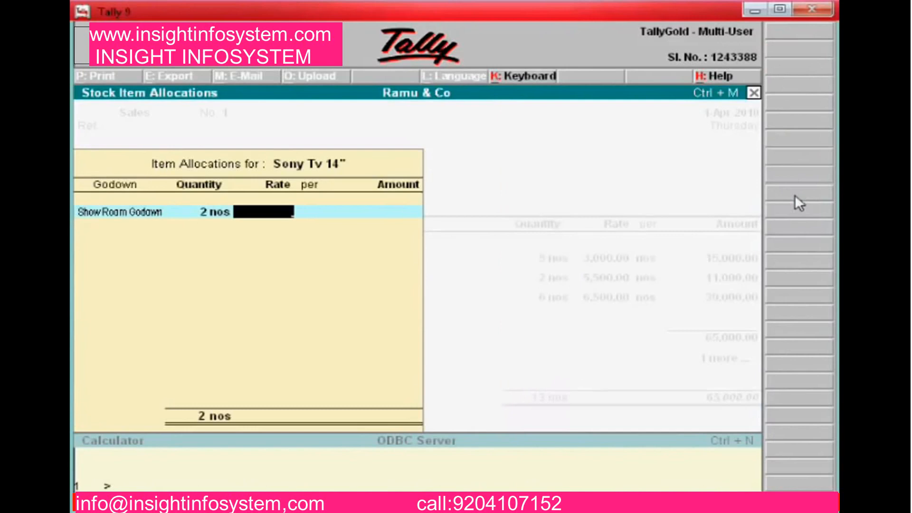
{"action": "type", "text": "7500"}
{"action": "key", "text": "Return"}
{"action": "key", "text": "Return"}
{"action": "key", "text": "Return"}
{"action": "key", "text": "Return"}
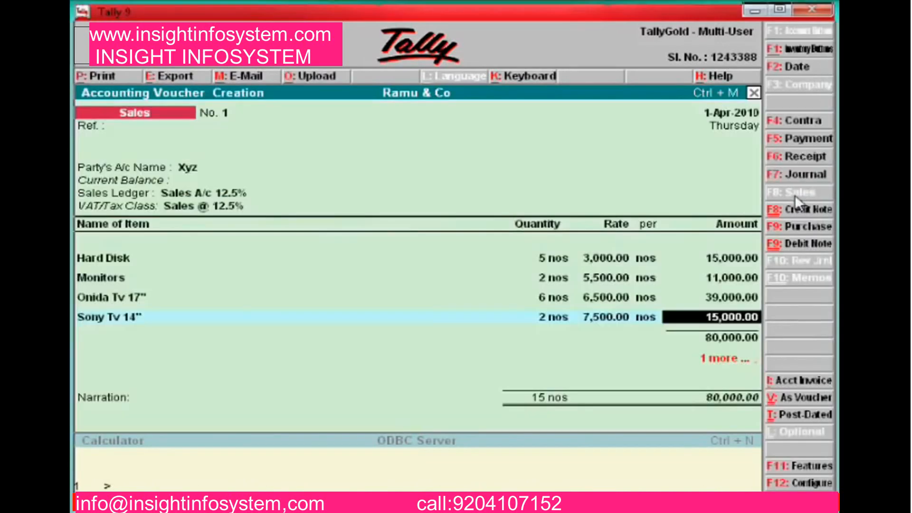
{"action": "key", "text": "Return"}
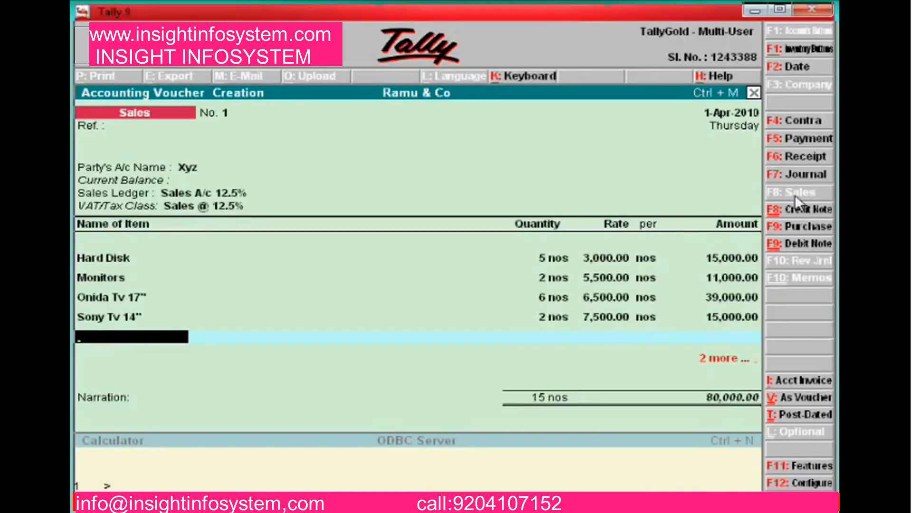
Charge Output Vat 12.5 % of 10,000.00, making the sales total 90,000.00
{"action": "key", "text": "Return"}
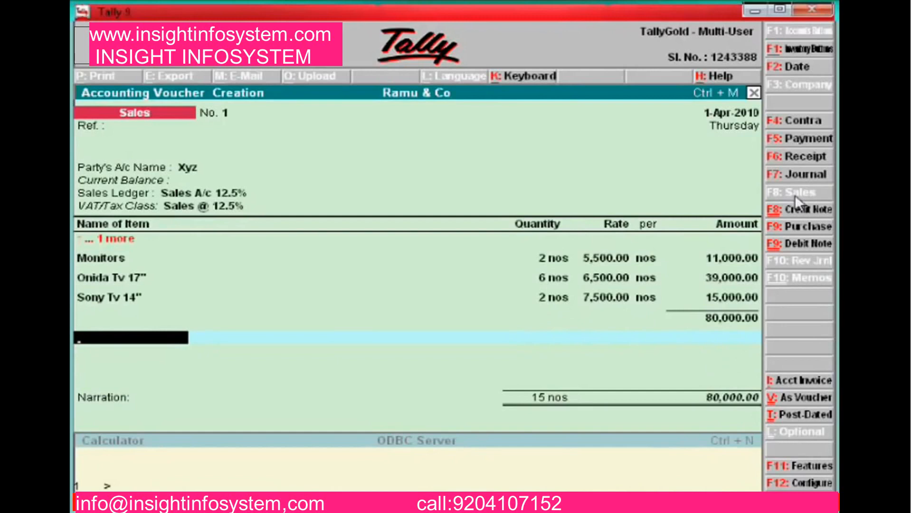
{"action": "type", "text": "Ou"}
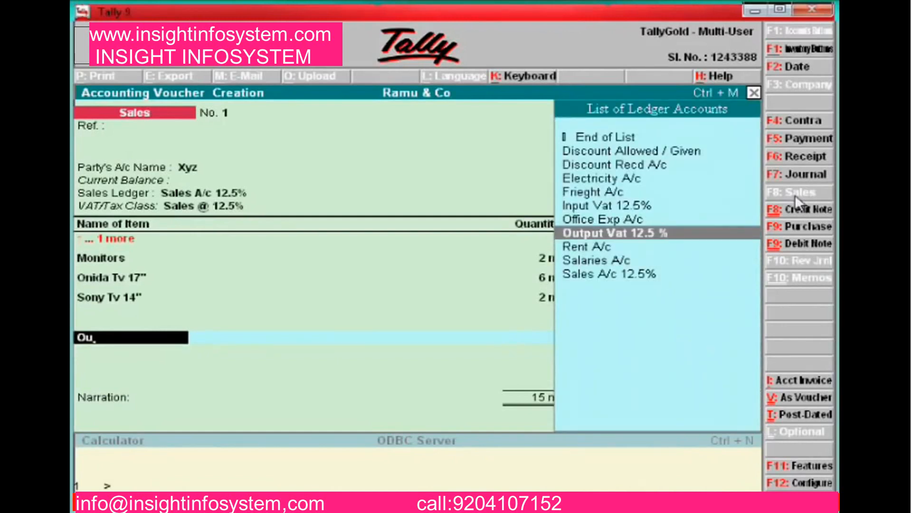
{"action": "key", "text": "Return"}
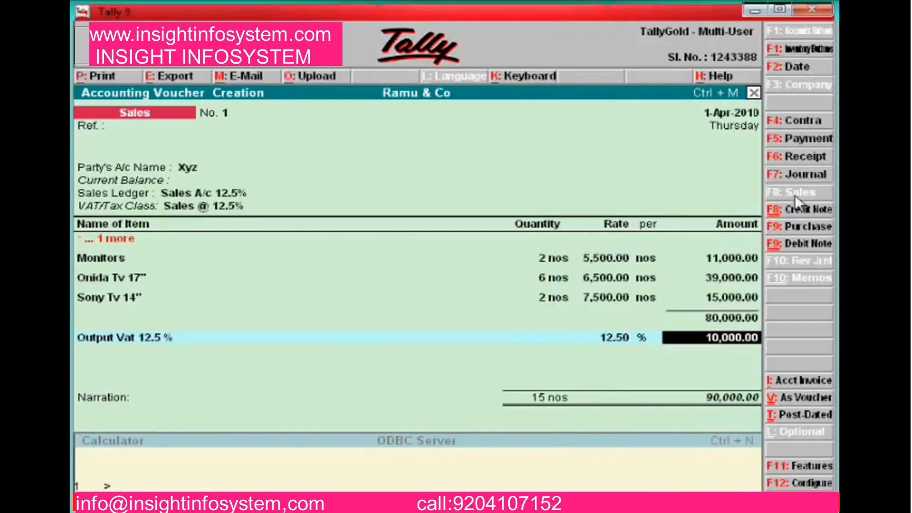
{"action": "key", "text": "Return"}
{"action": "key", "text": "Return"}
{"action": "key", "text": "Return"}
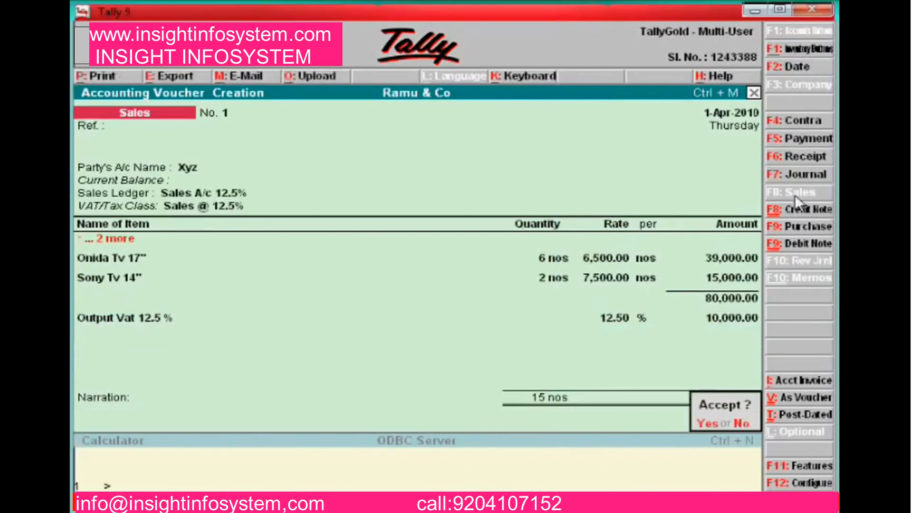
Add the narration 'sale of com spares and tvs' and save the sales voucher
{"action": "key", "text": "n"}
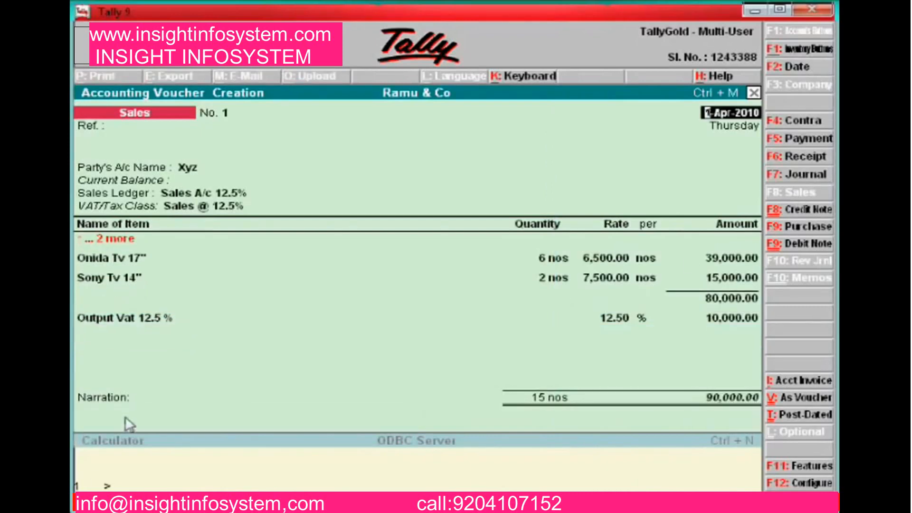
{"action": "left_click", "coordinate": [125, 414]}
{"action": "type", "text": "sale s"}
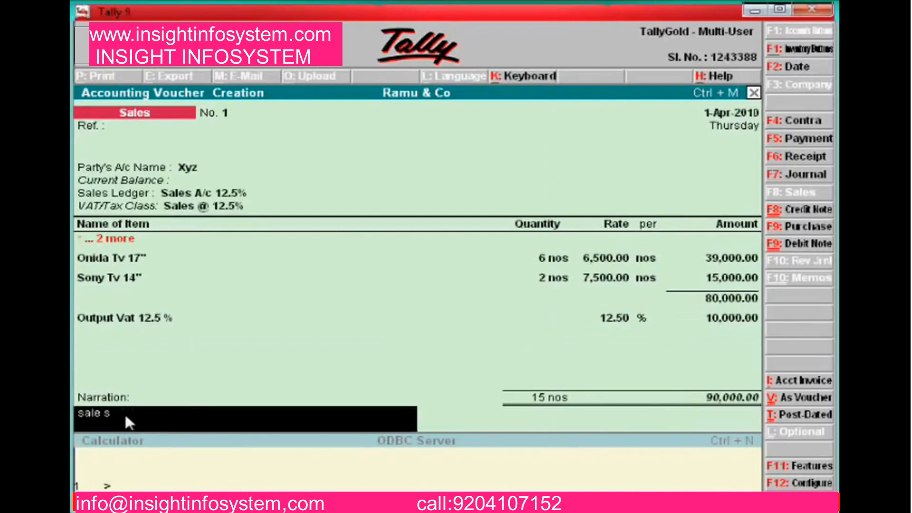
{"action": "type", "text": "o"}
{"action": "key", "text": "BackSpace"}
{"action": "key", "text": "BackSpace"}
{"action": "type", "text": "of com spares and tvs"}
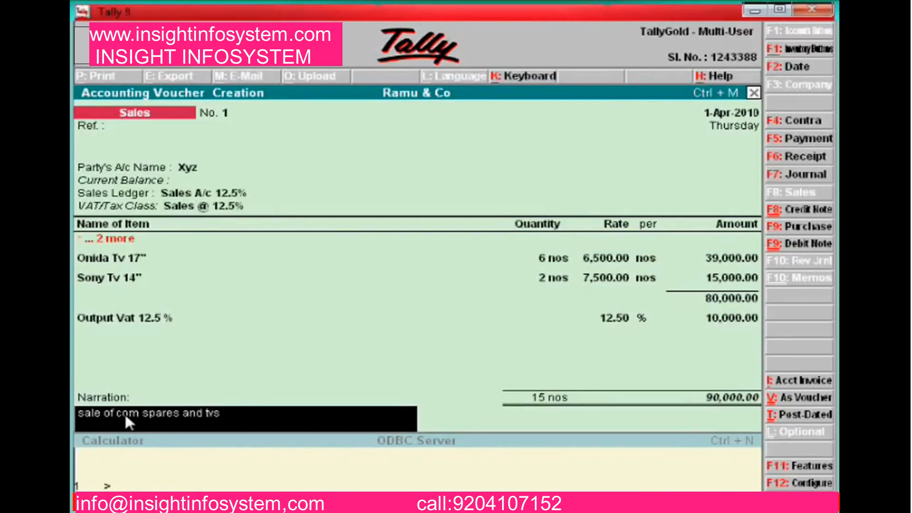
{"action": "key", "text": "Return"}
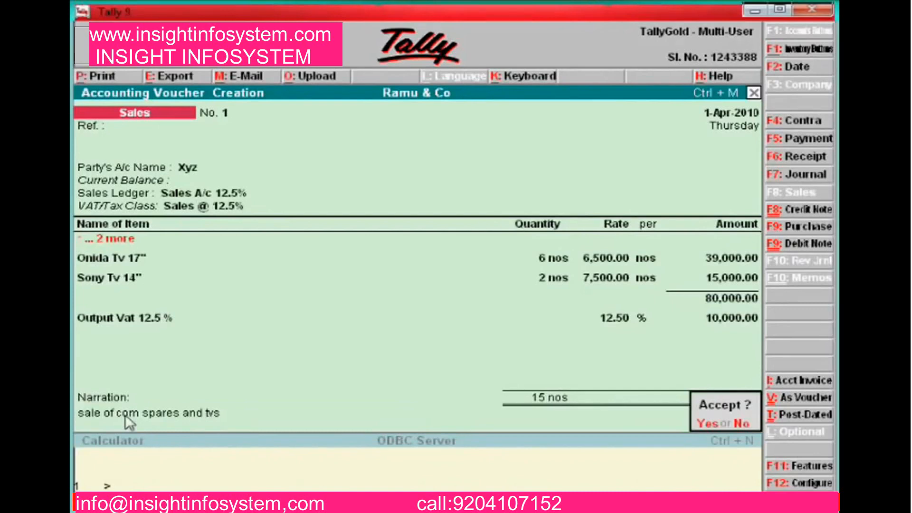
{"action": "key", "text": "y"}
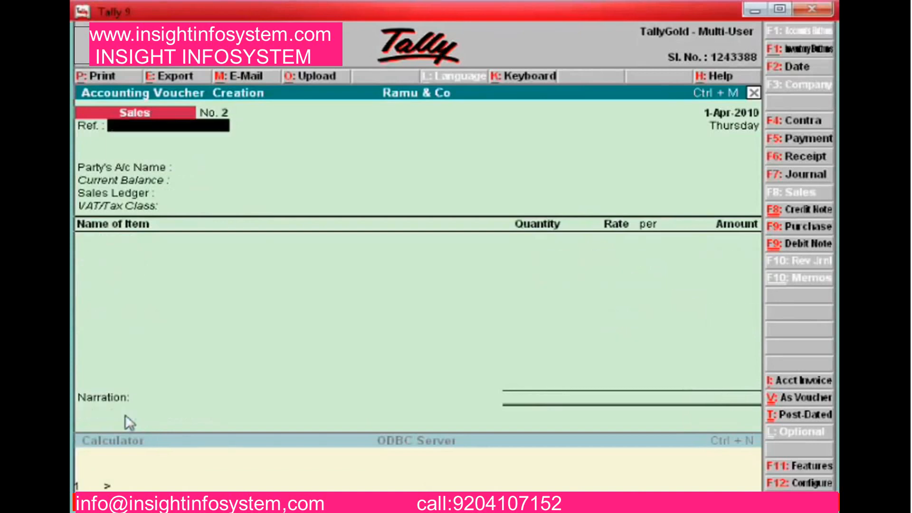
Quit sales voucher entry and open the Trial Balance from Display reports
{"action": "key", "text": "Escape"}
{"action": "key", "text": "y"}
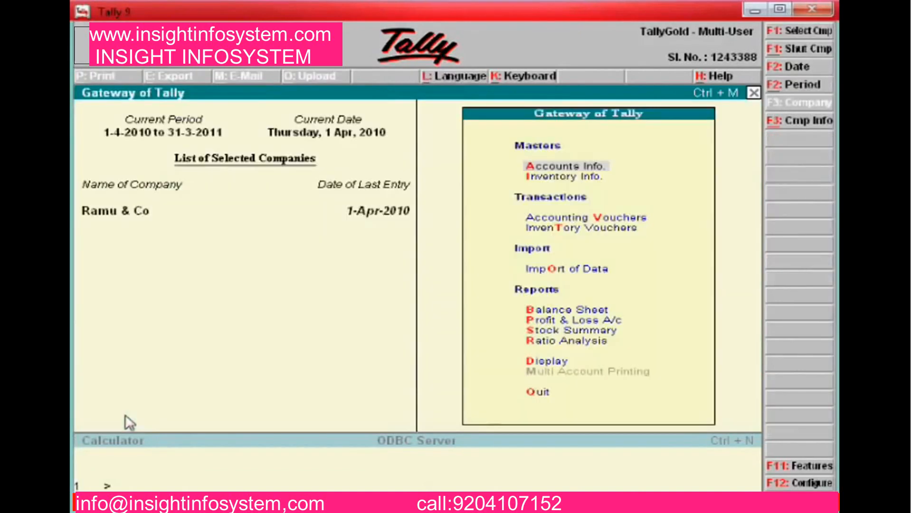
{"action": "key", "text": "Down"}
{"action": "key", "text": "Down"}
{"action": "key", "text": "Down"}
{"action": "key", "text": "Down"}
{"action": "key", "text": "Down"}
{"action": "key", "text": "Down"}
{"action": "key", "text": "Down"}
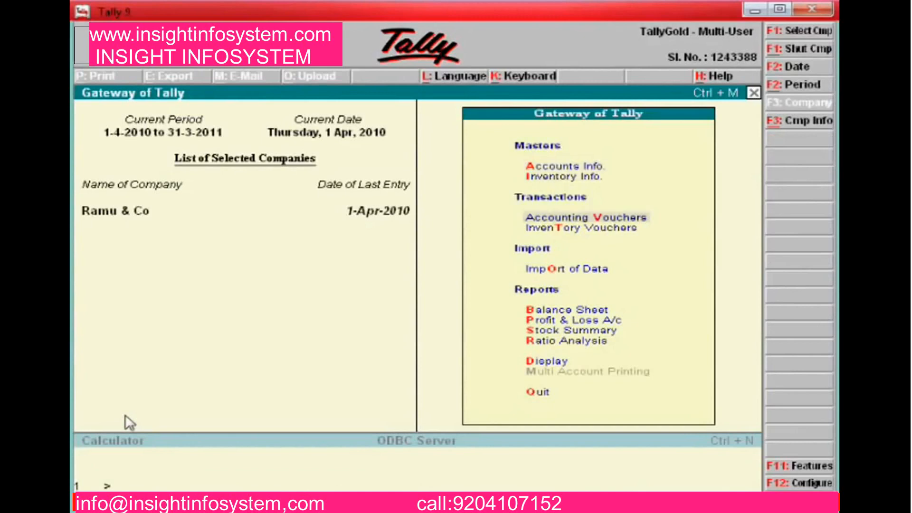
{"action": "key", "text": "Down"}
{"action": "key", "text": "Down"}
{"action": "key", "text": "Down"}
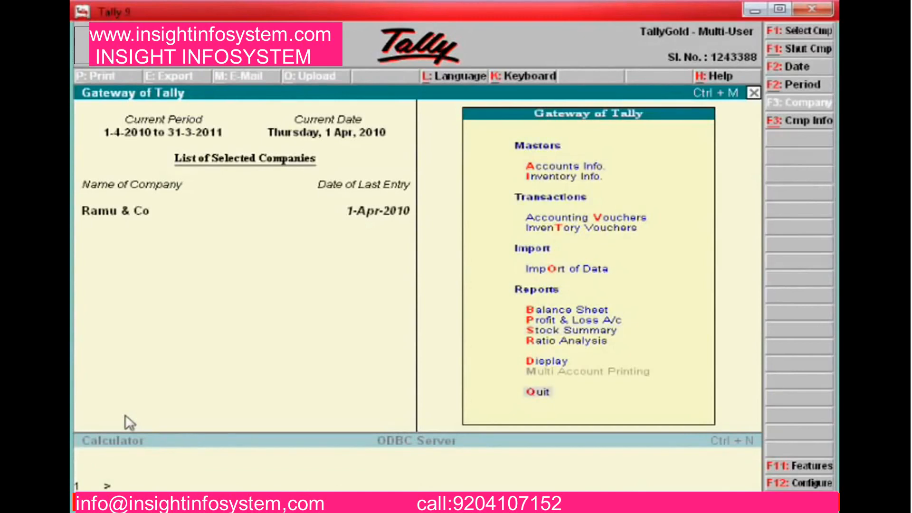
{"action": "key", "text": "Up"}
{"action": "key", "text": "Return"}
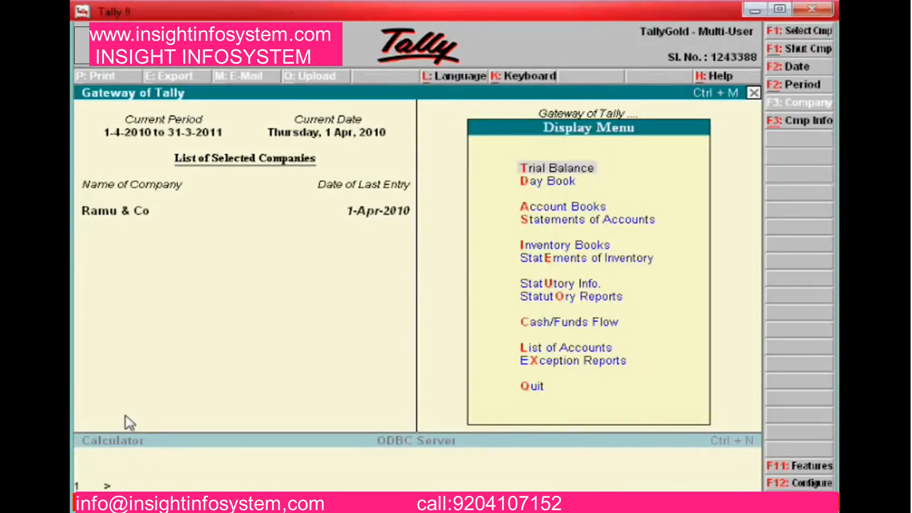
{"action": "key", "text": "Return"}
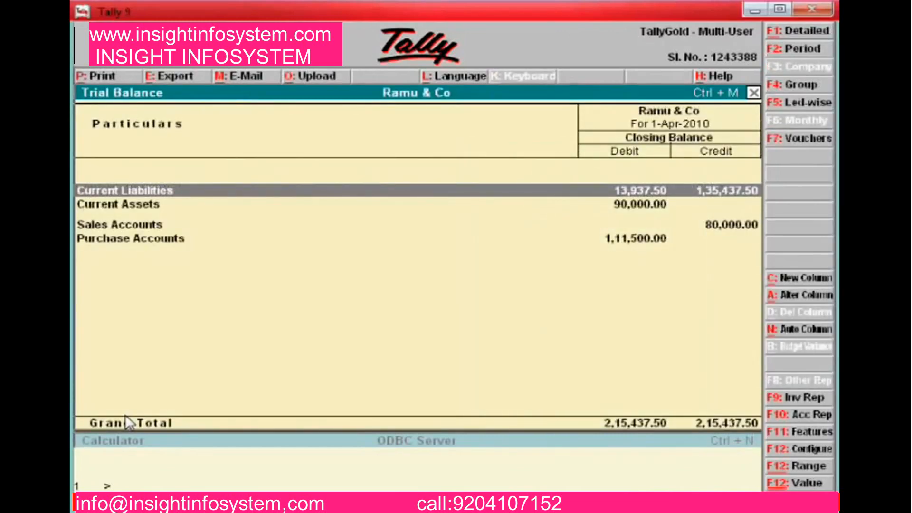
Show the trial balance ledger-wise and select Abc & Co
{"action": "left_click", "coordinate": [818, 100]}
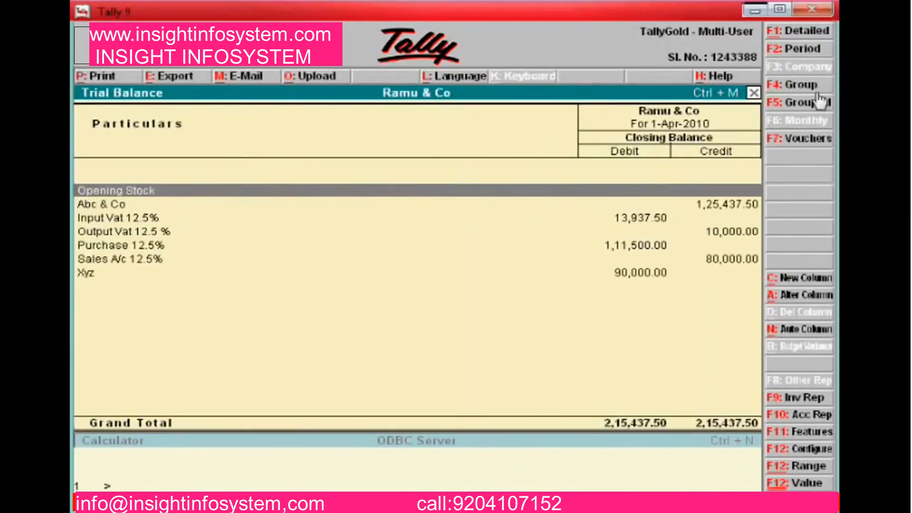
{"action": "key", "text": "Down"}
{"action": "key", "text": "Down"}
{"action": "key", "text": "Up"}
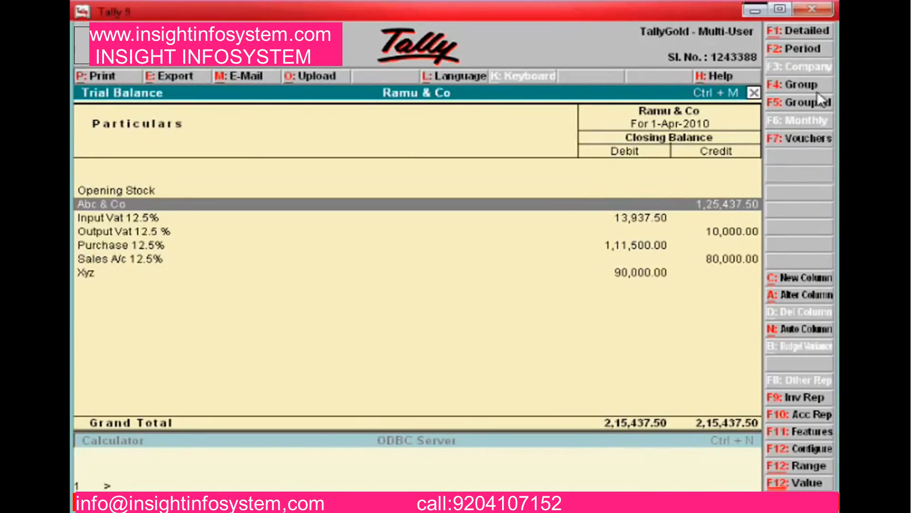
Drill into the Abc & Co and Input Vat 12.5% monthly summaries and April vouchers
{"action": "key", "text": "Return"}
{"action": "key", "text": "Return"}
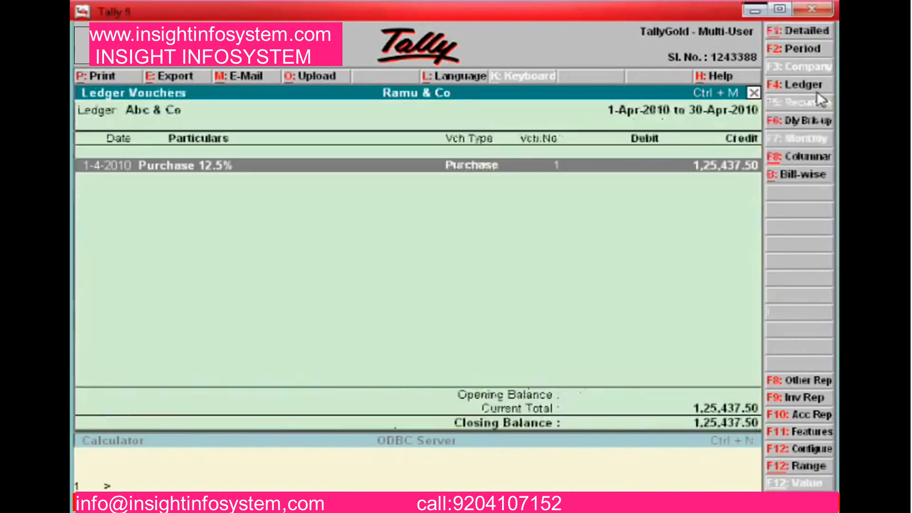
{"action": "key", "text": "Escape"}
{"action": "key", "text": "Escape"}
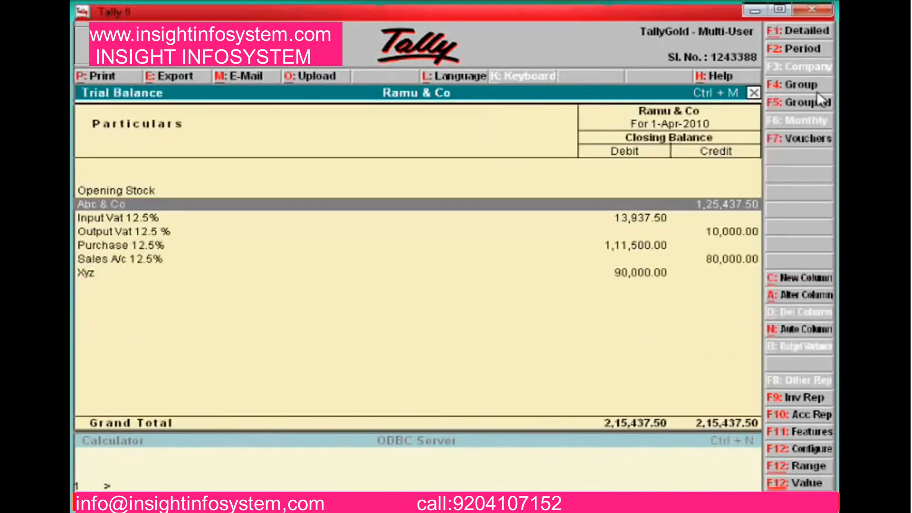
{"action": "key", "text": "Down"}
{"action": "key", "text": "Return"}
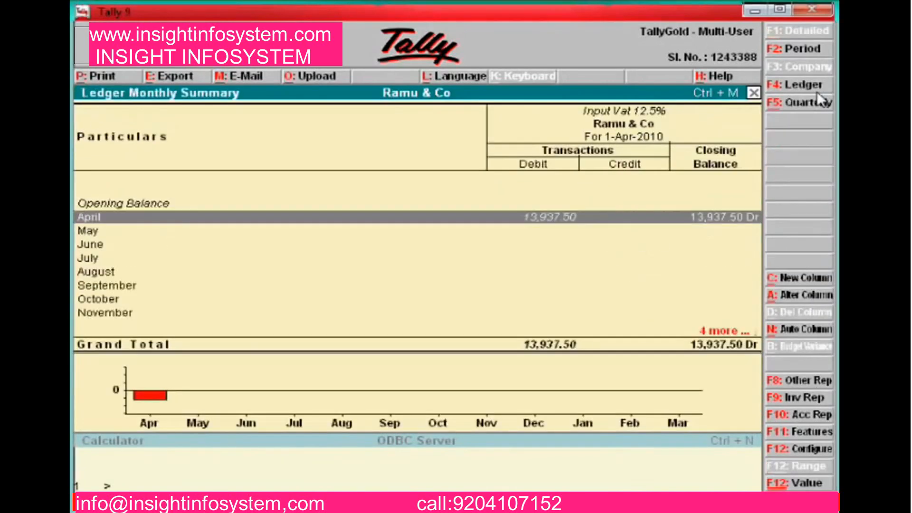
{"action": "key", "text": "Return"}
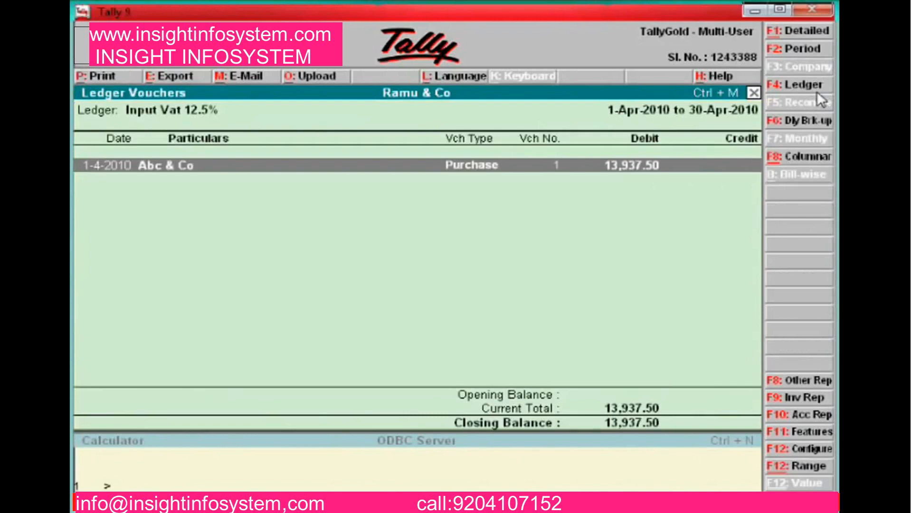
{"action": "key", "text": "Escape"}
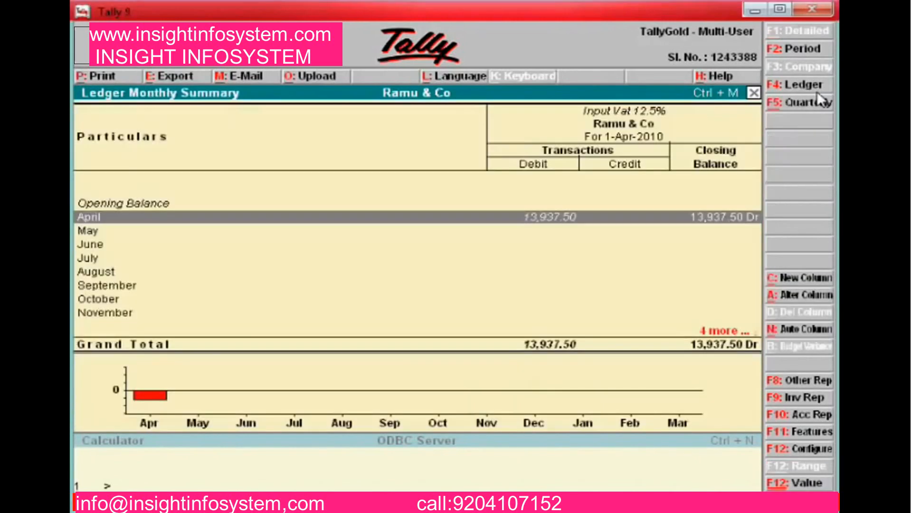
{"action": "key", "text": "Escape"}
Drill into Output Vat 12.5% down to its April sales voucher, then back to the trial balance
{"action": "key", "text": "Down"}
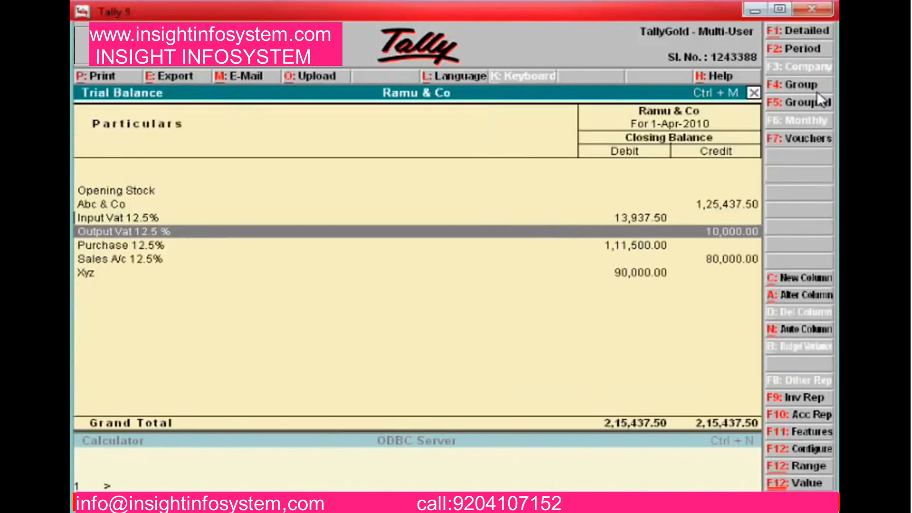
{"action": "key", "text": "Return"}
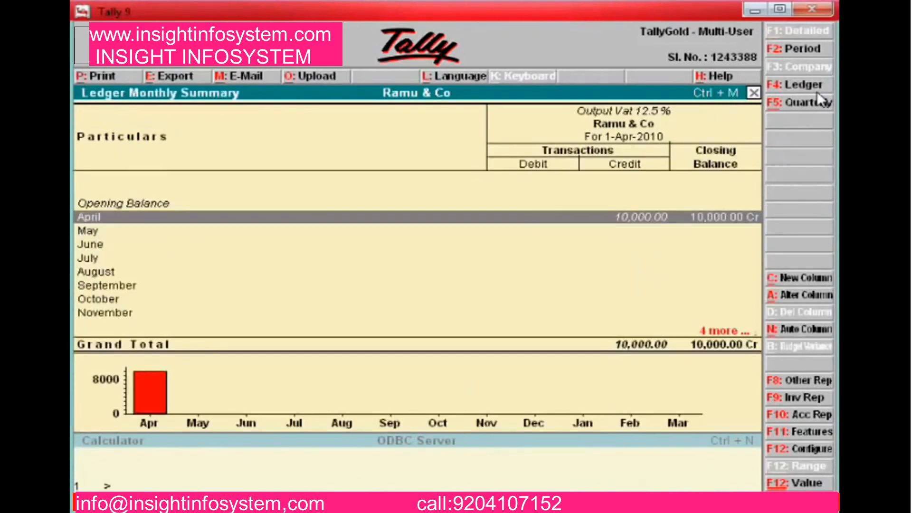
{"action": "key", "text": "Return"}
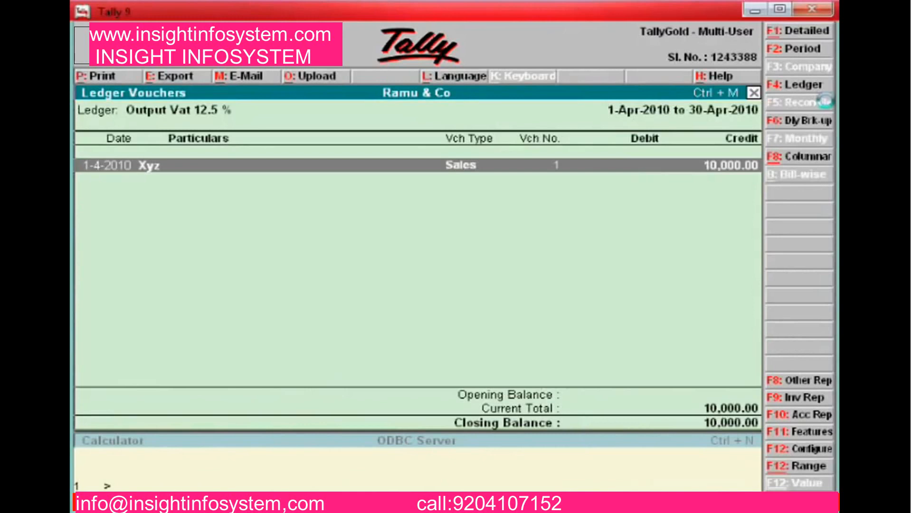
{"action": "key", "text": "Return"}
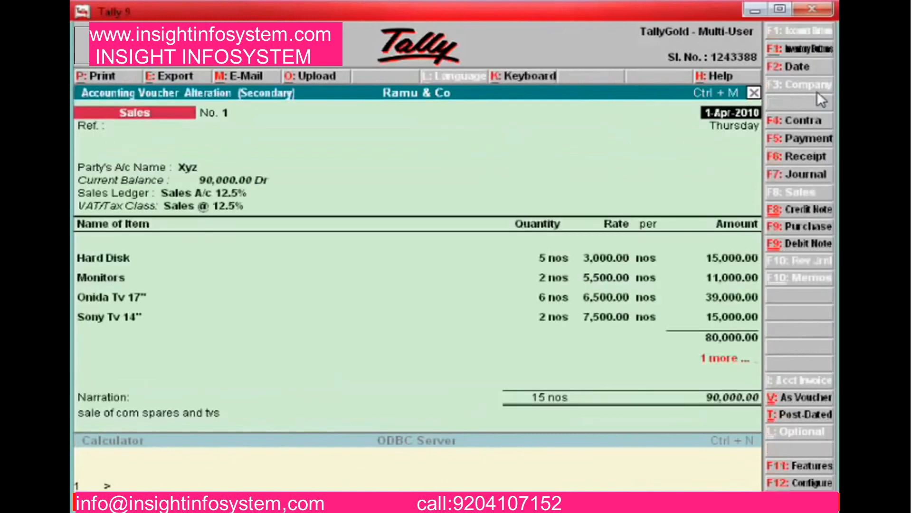
{"action": "key", "text": "Escape"}
{"action": "key", "text": "y"}
{"action": "key", "text": "Escape"}
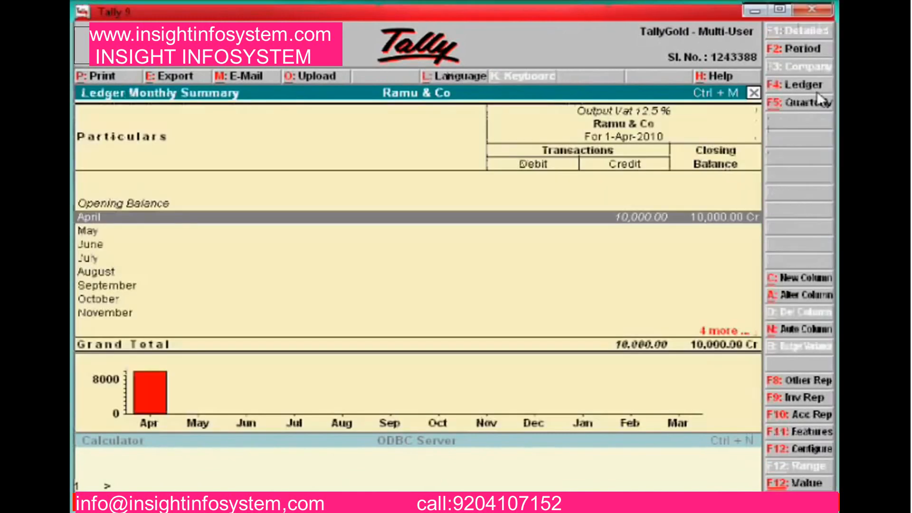
{"action": "key", "text": "Escape"}
Scan the Purchase 12.5%, Sales A/c 12.5% and Xyz ledgers, close the trial balance, and switch to the Word notes
{"action": "key", "text": "Down"}
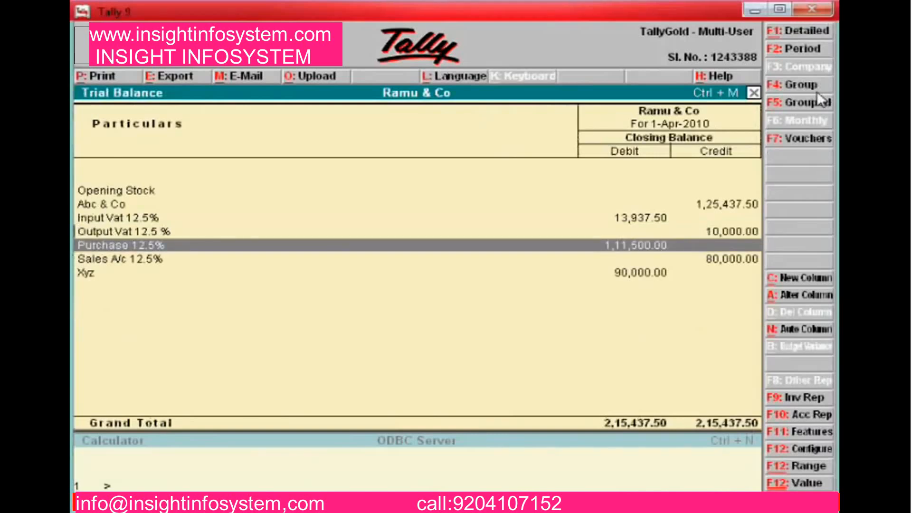
{"action": "key", "text": "Down"}
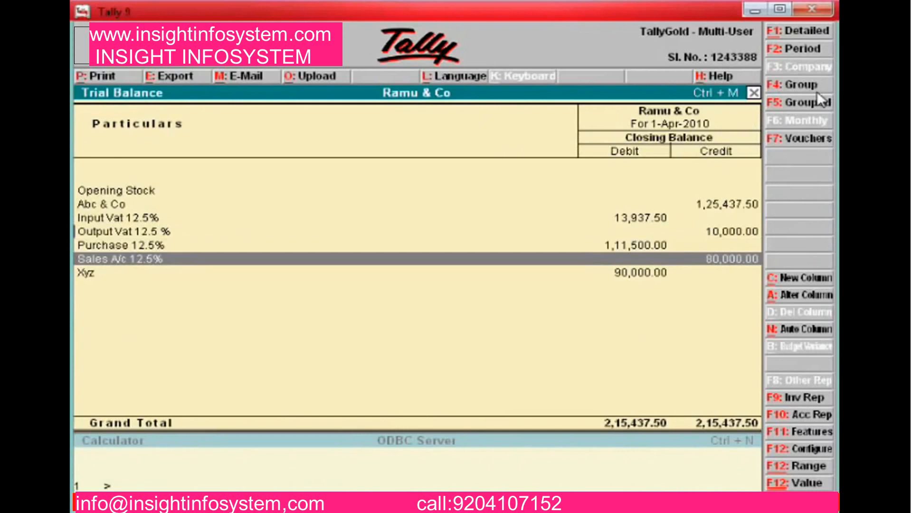
{"action": "key", "text": "Down"}
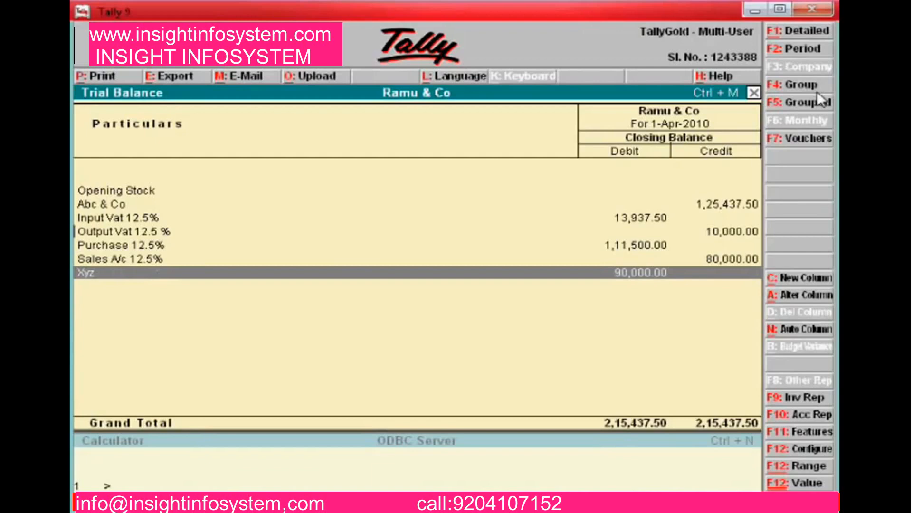
{"action": "key", "text": "Up"}
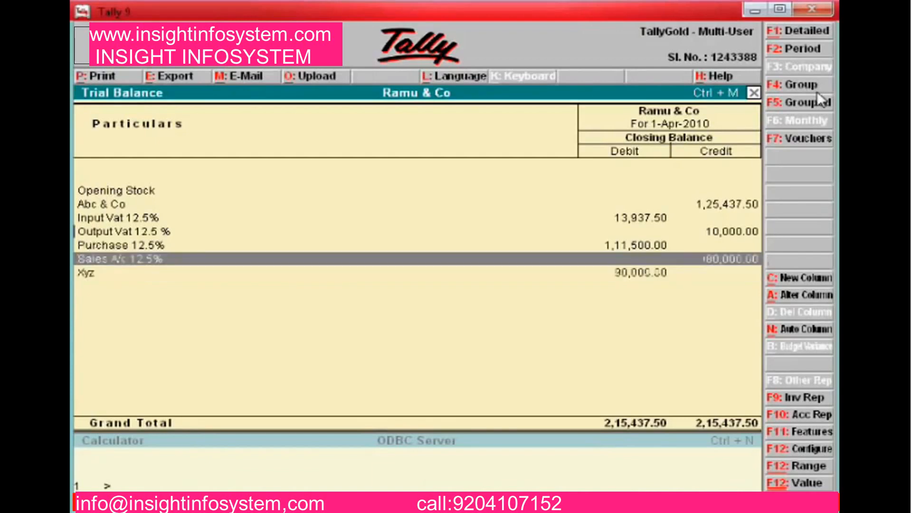
{"action": "key", "text": "Down"}
{"action": "key", "text": "Up"}
{"action": "key", "text": "Up"}
{"action": "key", "text": "Up"}
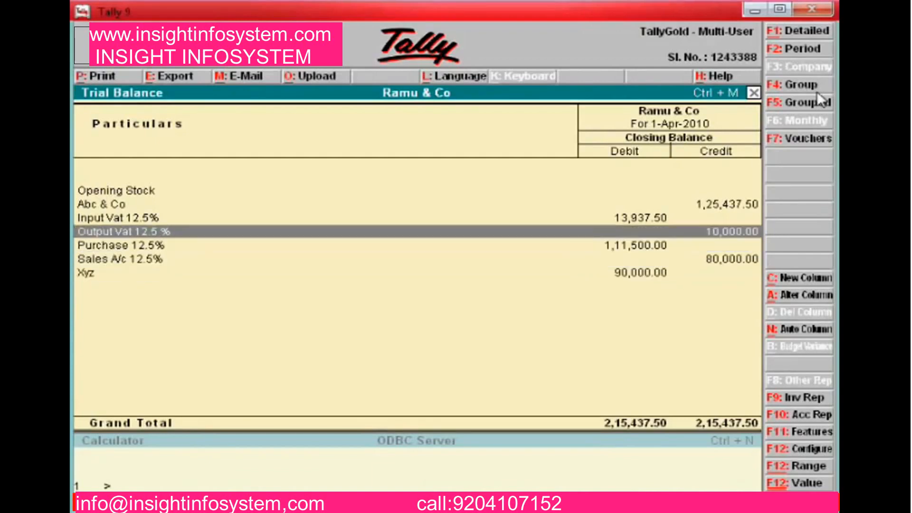
{"action": "key", "text": "Up"}
{"action": "key", "text": "Up"}
{"action": "key", "text": "Down"}
{"action": "key", "text": "Down"}
{"action": "key", "text": "Down"}
{"action": "key", "text": "Down"}
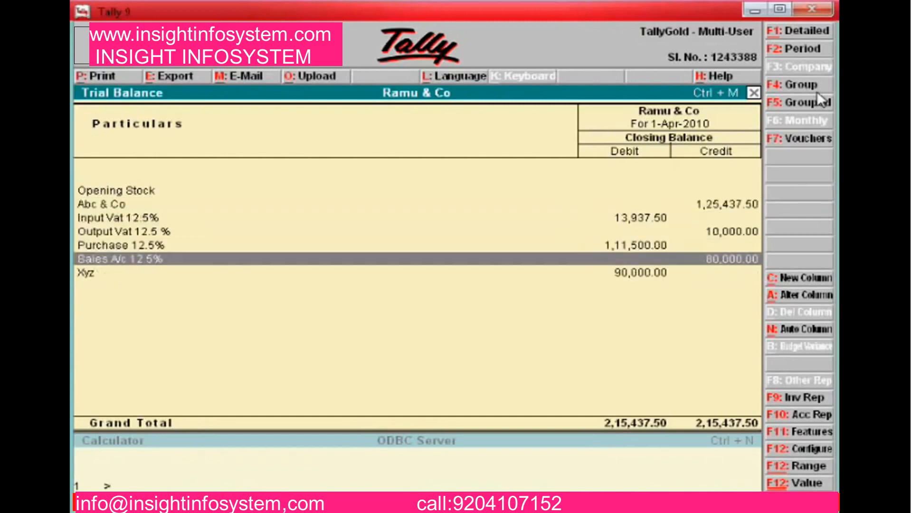
{"action": "key", "text": "Escape"}
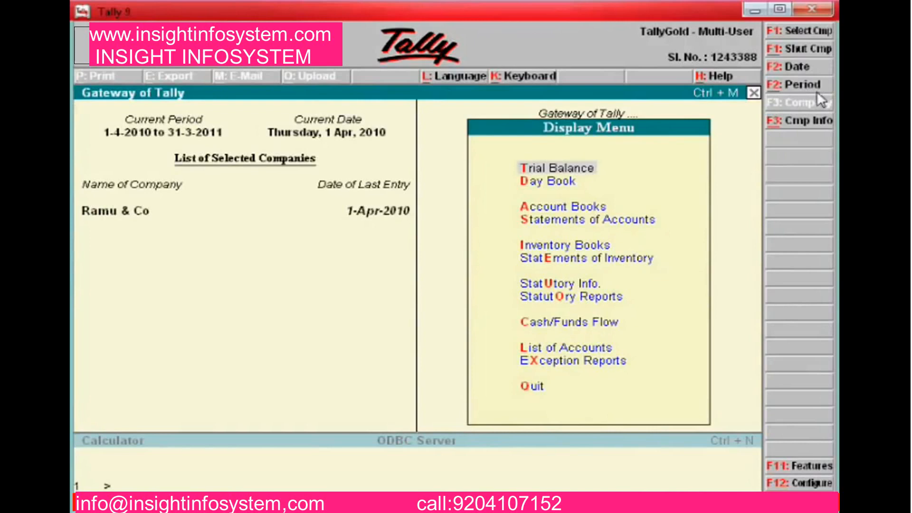
{"action": "key", "text": "alt+Tab"}
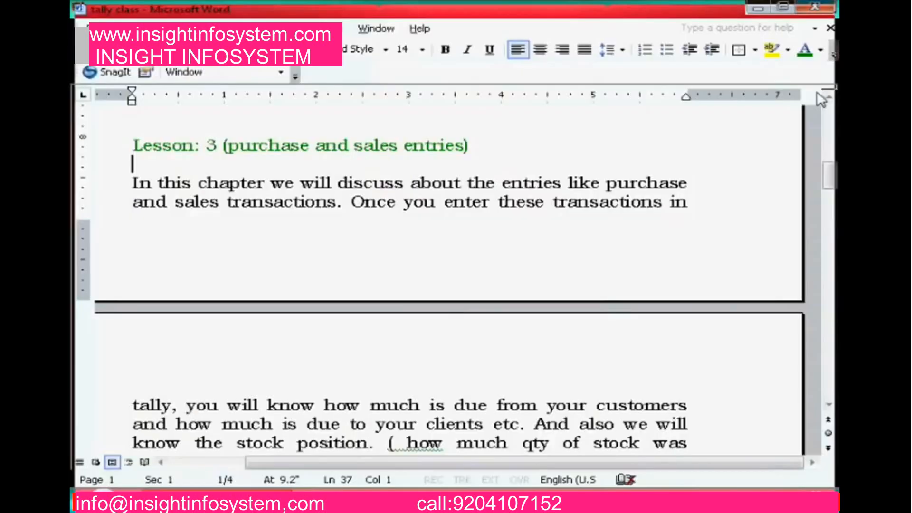
{"action": "key", "text": "Down"}
{"action": "key", "text": "Down"}
{"action": "key", "text": "Down"}
{"action": "key", "text": "Down"}
{"action": "key", "text": "Down"}
{"action": "key", "text": "Down"}
{"action": "key", "text": "Down"}
{"action": "key", "text": "Down"}
{"action": "key", "text": "Down"}
{"action": "key", "text": "Down"}
{"action": "key", "text": "Down"}
{"action": "key", "text": "Down"}
{"action": "key", "text": "Down"}
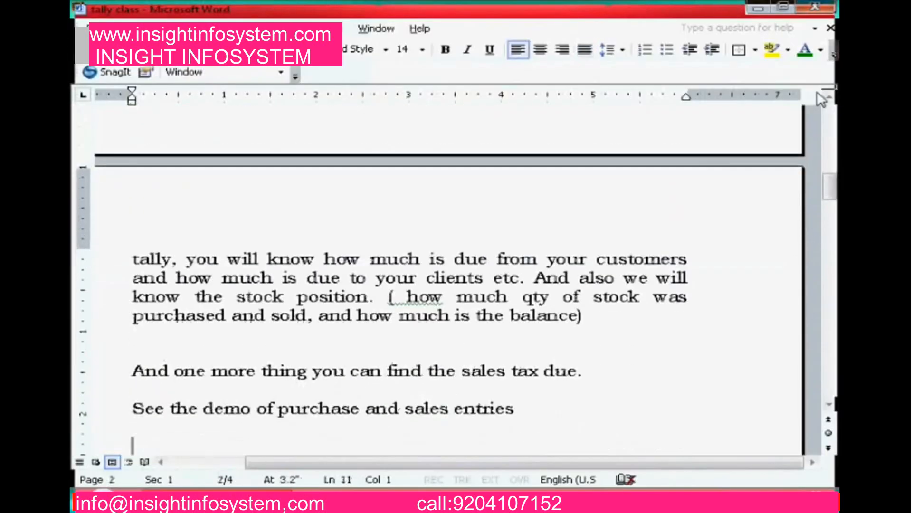
{"action": "key", "text": "Up"}
{"action": "key", "text": "Up"}
{"action": "key", "text": "Up"}
{"action": "key", "text": "Up"}
{"action": "key", "text": "Up"}
{"action": "key", "text": "Up"}
{"action": "key", "text": "Up"}
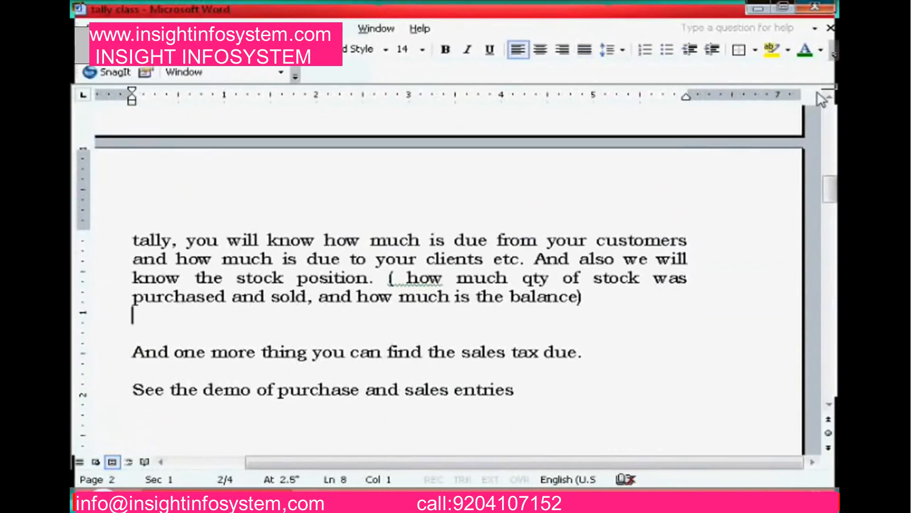
{"action": "key", "text": "Down"}
{"action": "key", "text": "Down"}
{"action": "key", "text": "Down"}
{"action": "key", "text": "Down"}
{"action": "key", "text": "Down"}
{"action": "key", "text": "Up"}
{"action": "key", "text": "Up"}
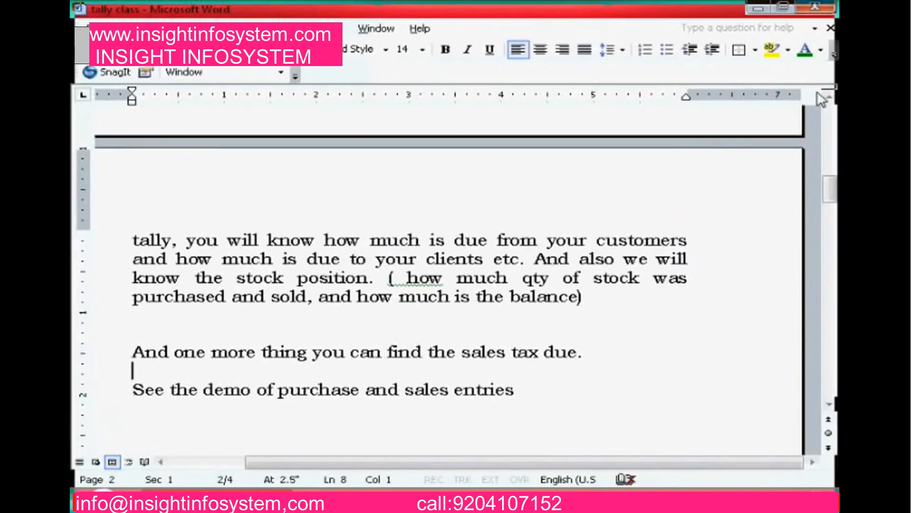
{"action": "key", "text": "Down"}
{"action": "key", "text": "Down"}
{"action": "key", "text": "Down"}
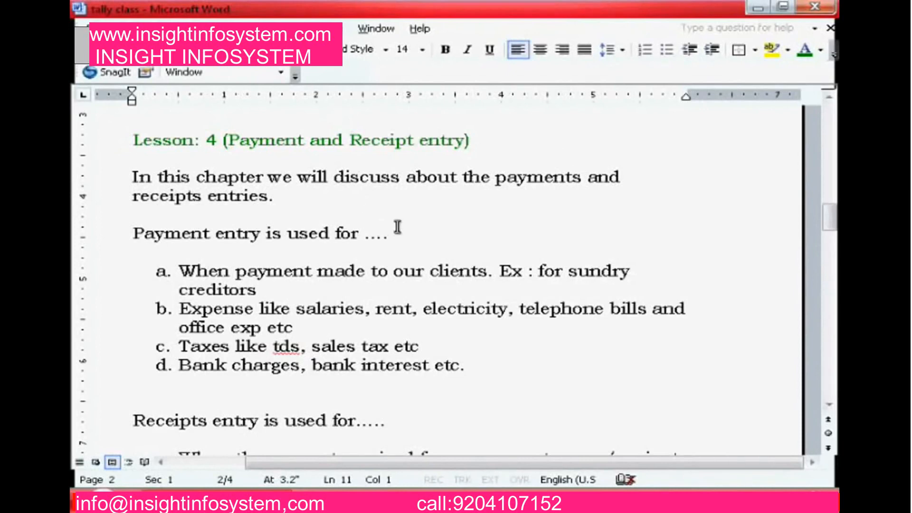
{"action": "key", "text": "alt+Tab"}
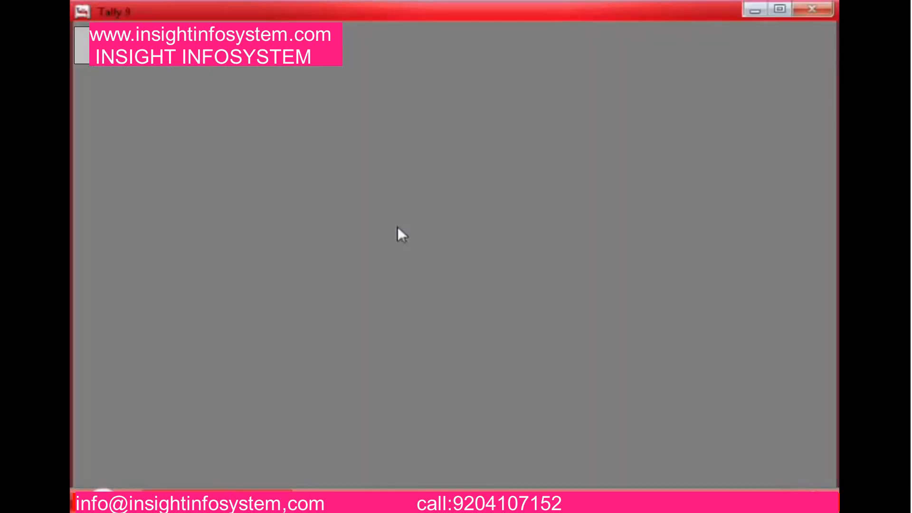
Open a blank Payment voucher under Accounting Vouchers, then quit back to Gateway of Tally
{"action": "key", "text": "Escape"}
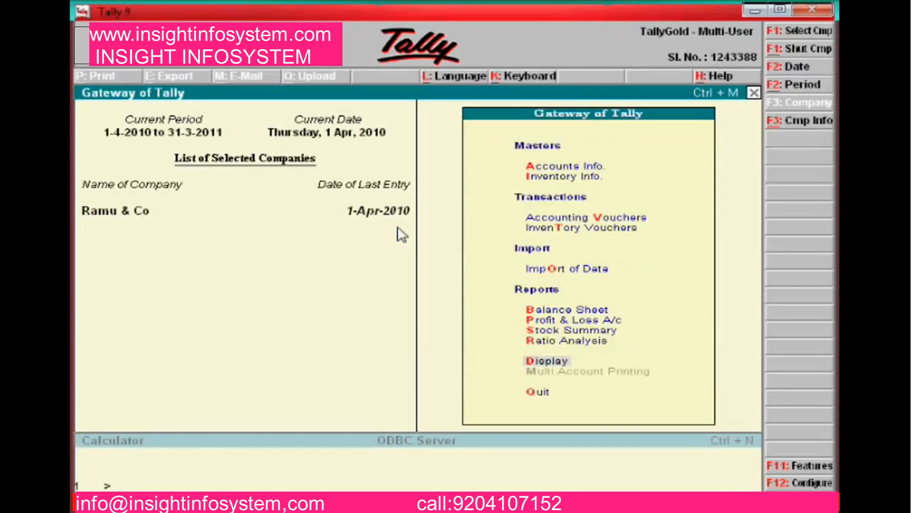
{"action": "key", "text": "Up"}
{"action": "key", "text": "Up"}
{"action": "key", "text": "Up"}
{"action": "key", "text": "Up"}
{"action": "key", "text": "Up"}
{"action": "key", "text": "Up"}
{"action": "key", "text": "Up"}
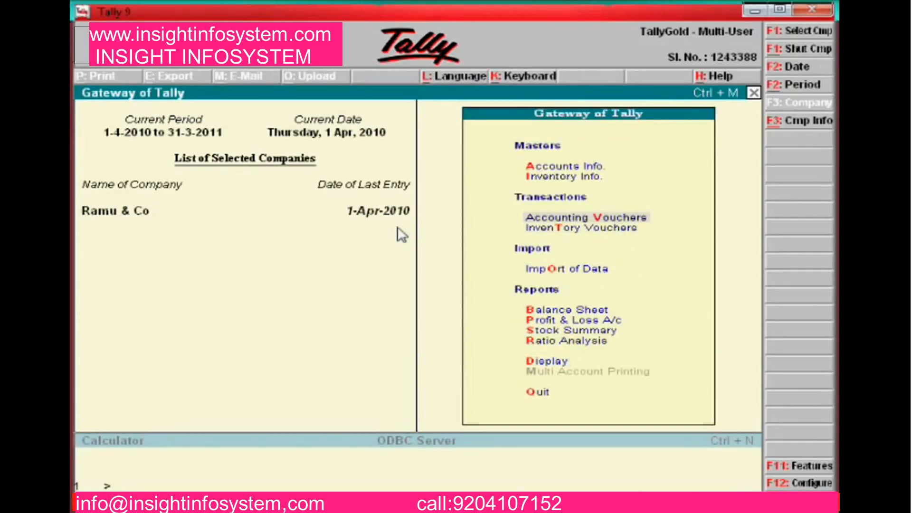
{"action": "key", "text": "Return"}
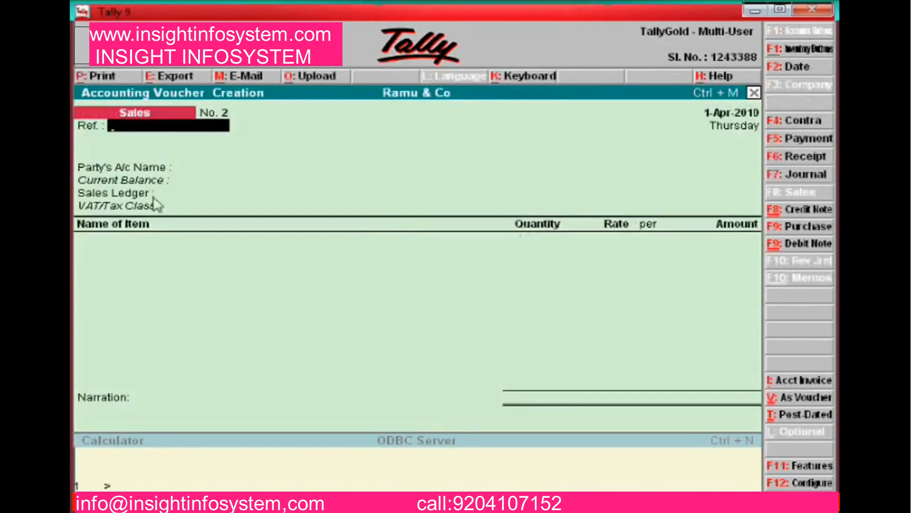
{"action": "left_click", "coordinate": [812, 141]}
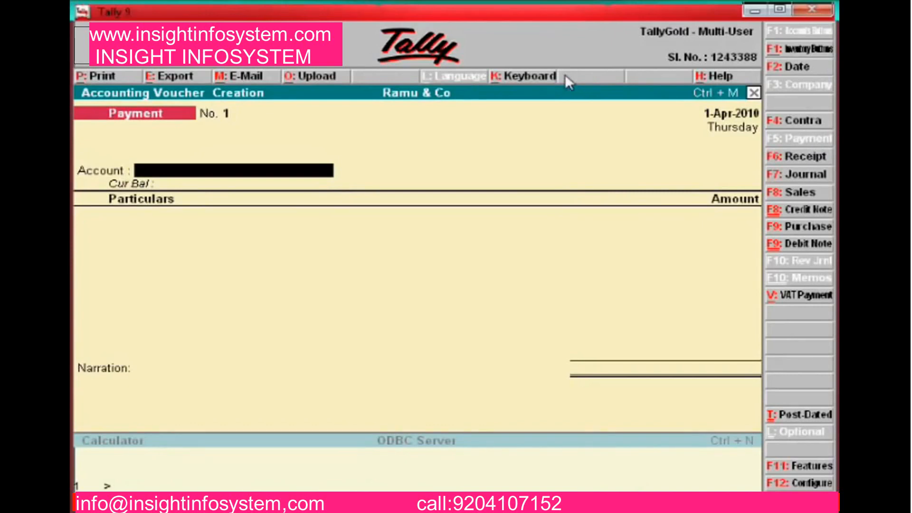
{"action": "key", "text": "Escape"}
{"action": "key", "text": "Return"}
{"action": "key", "text": "Up"}
{"action": "key", "text": "Up"}
{"action": "key", "text": "Up"}
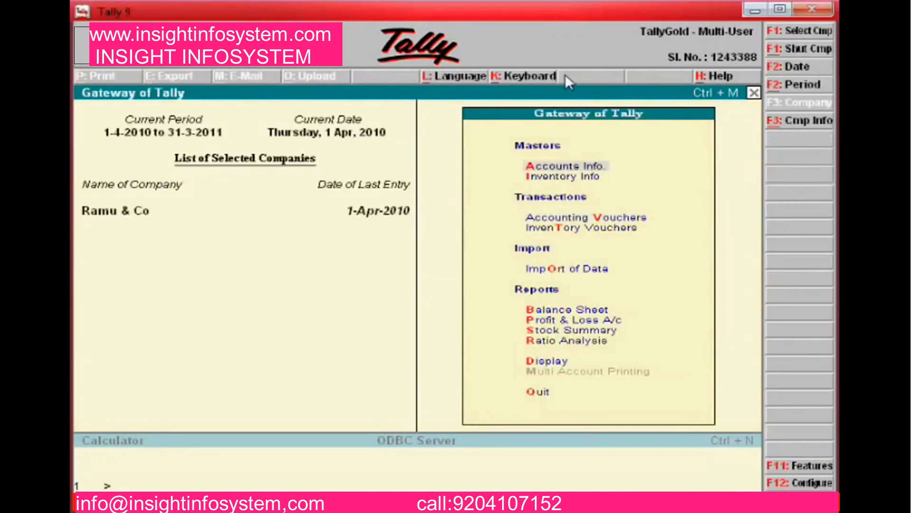
Go to Accounts Info > Ledgers and start creating a single ledger
{"action": "key", "text": "Down"}
{"action": "key", "text": "Return"}
{"action": "key", "text": "Down"}
{"action": "key", "text": "Return"}
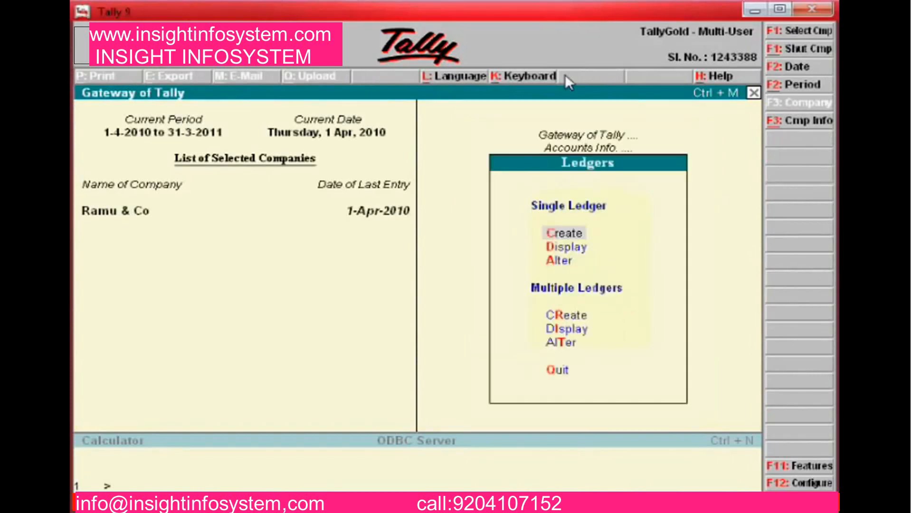
{"action": "key", "text": "Return"}
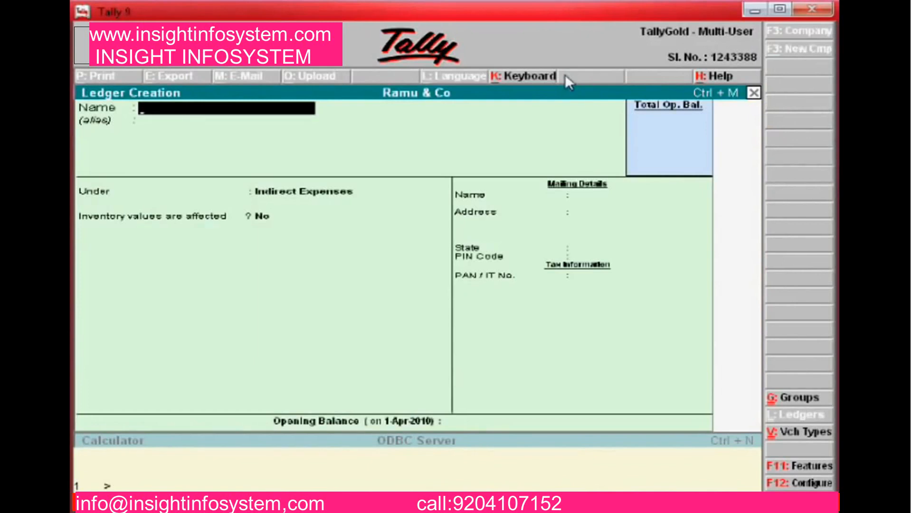
Create ledger 'Icici Bank' under Bank Accounts with state Tamil Nadu and accept it
{"action": "type", "text": "Icici Bank"}
{"action": "key", "text": "Return"}
{"action": "key", "text": "Return"}
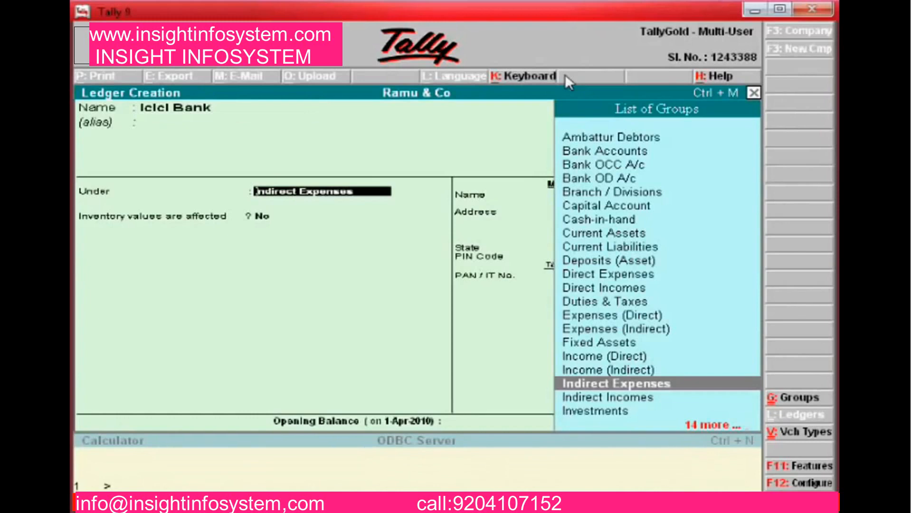
{"action": "type", "text": "Bank"}
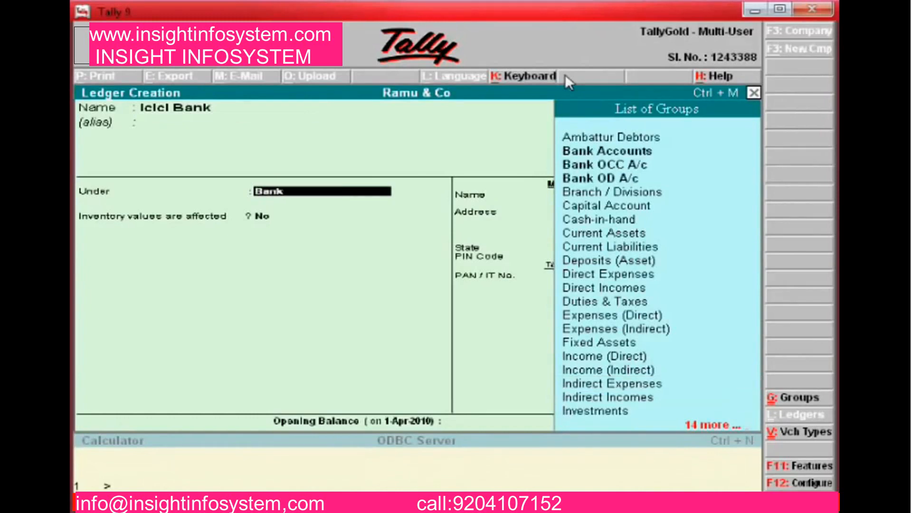
{"action": "key", "text": "Return"}
{"action": "key", "text": "Return"}
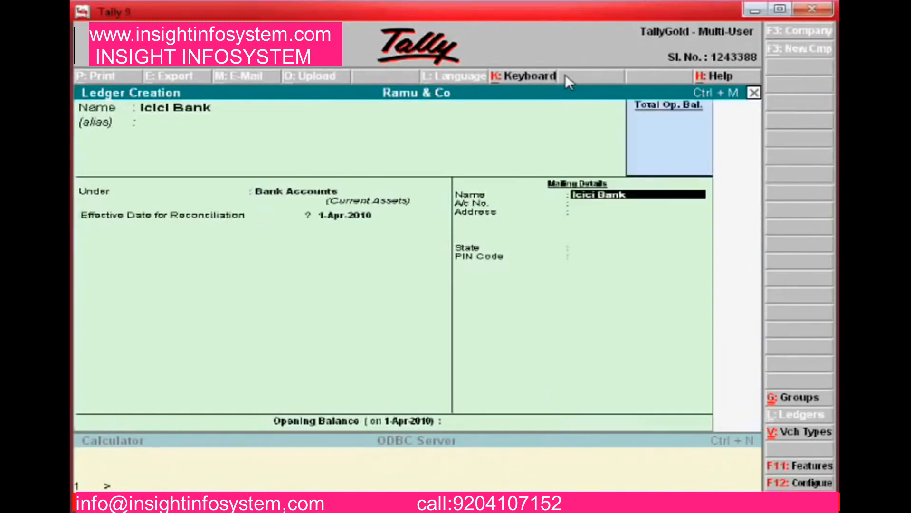
{"action": "key", "text": "Return"}
{"action": "key", "text": "Return"}
{"action": "key", "text": "Return"}
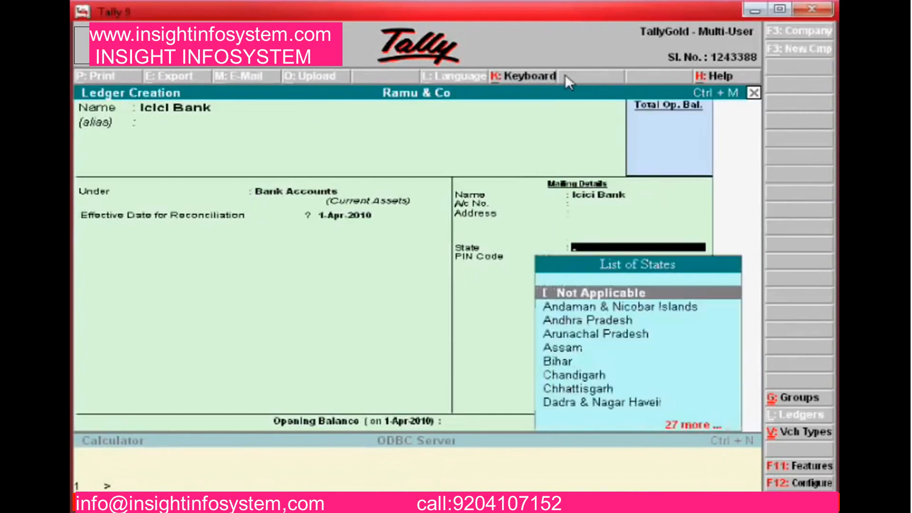
{"action": "type", "text": "ta"}
{"action": "key", "text": "Return"}
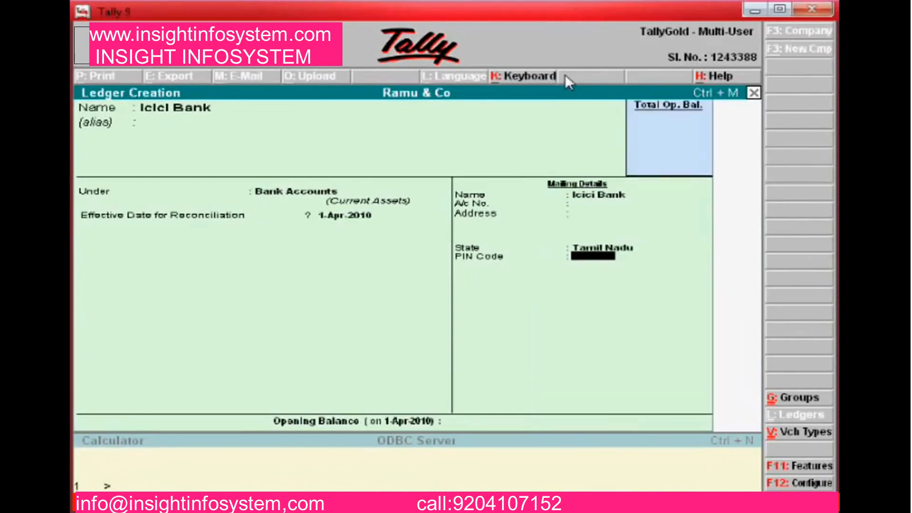
{"action": "key", "text": "Return"}
{"action": "key", "text": "Return"}
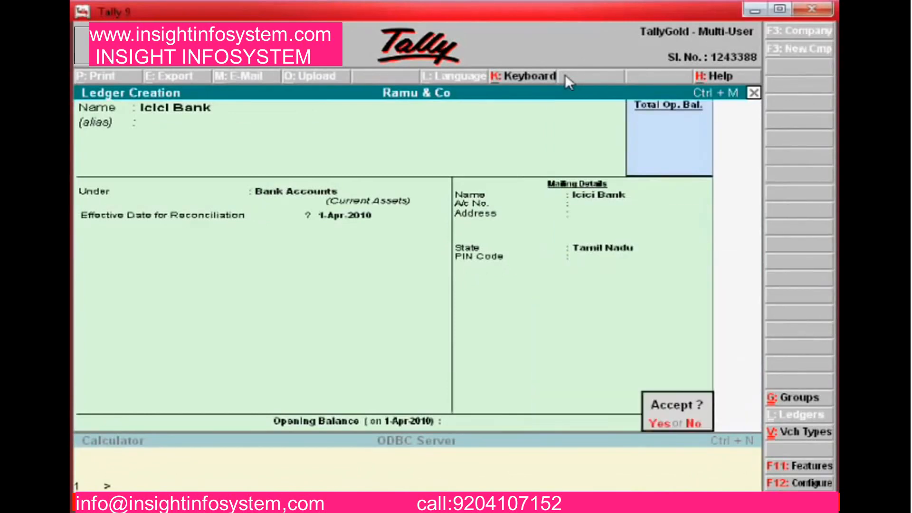
{"action": "key", "text": "Return"}
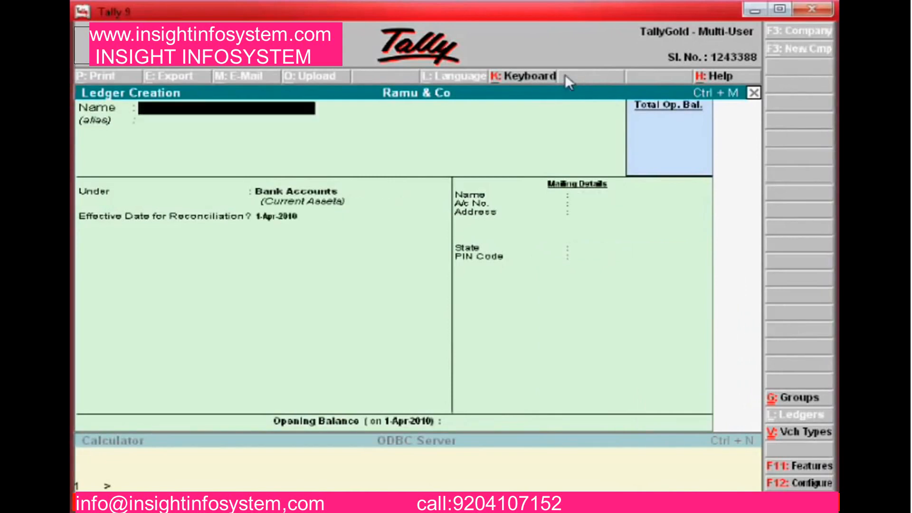
{"action": "key", "text": "Escape"}
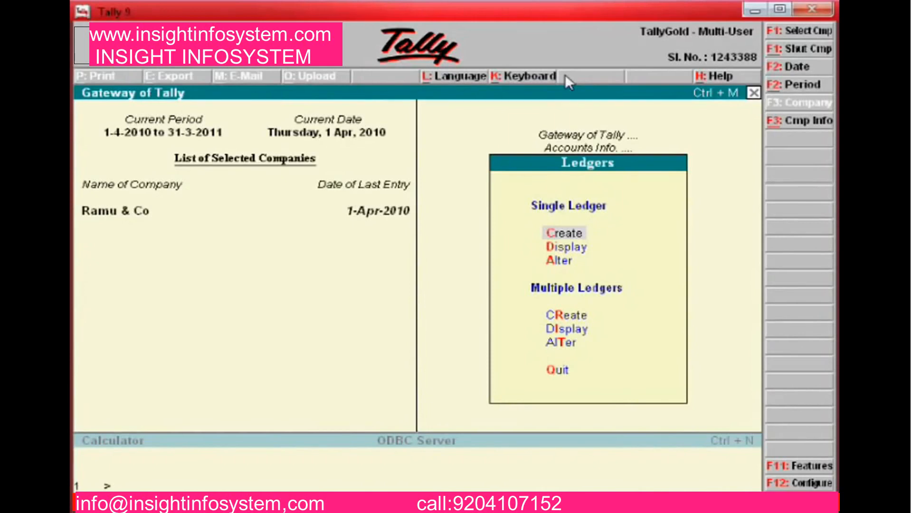
Open a Payment voucher and set Icici Bank as the paying account
{"action": "key", "text": "Escape"}
{"action": "key", "text": "Escape"}
{"action": "key", "text": "Down"}
{"action": "key", "text": "Down"}
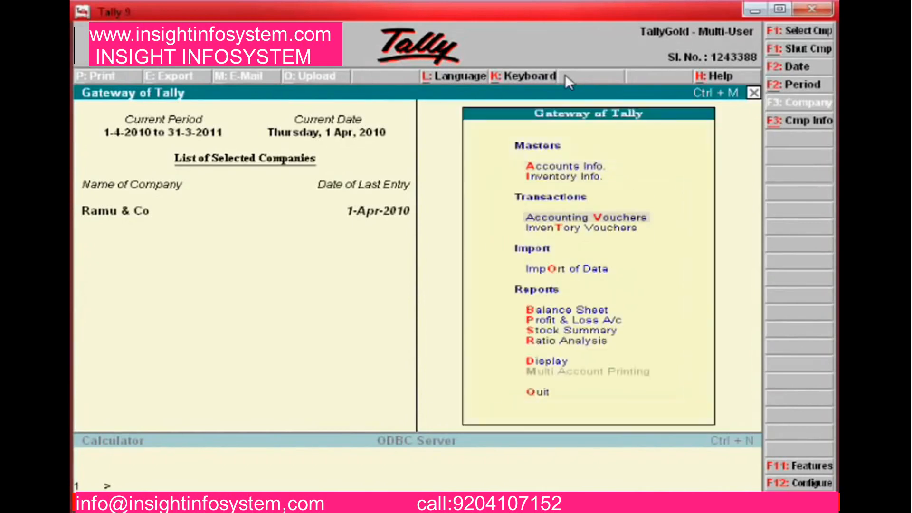
{"action": "key", "text": "Return"}
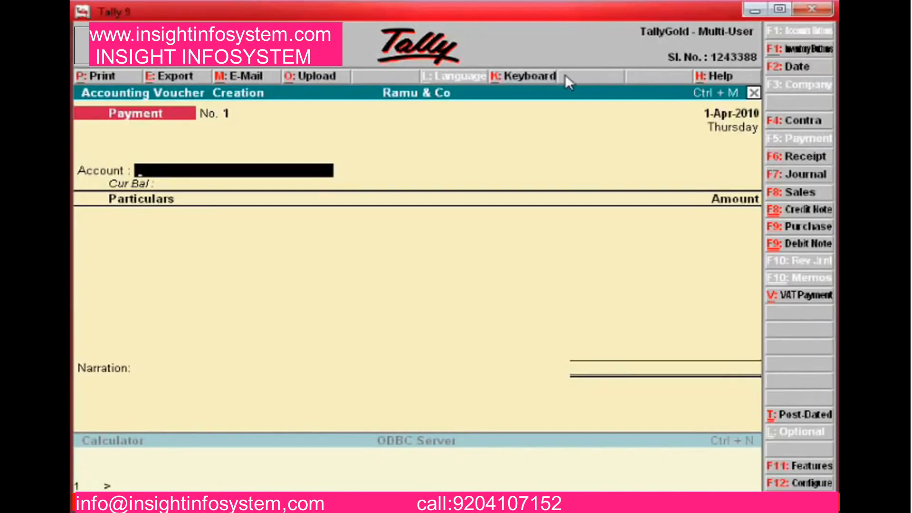
{"action": "key", "text": "Return"}
{"action": "key", "text": "Down"}
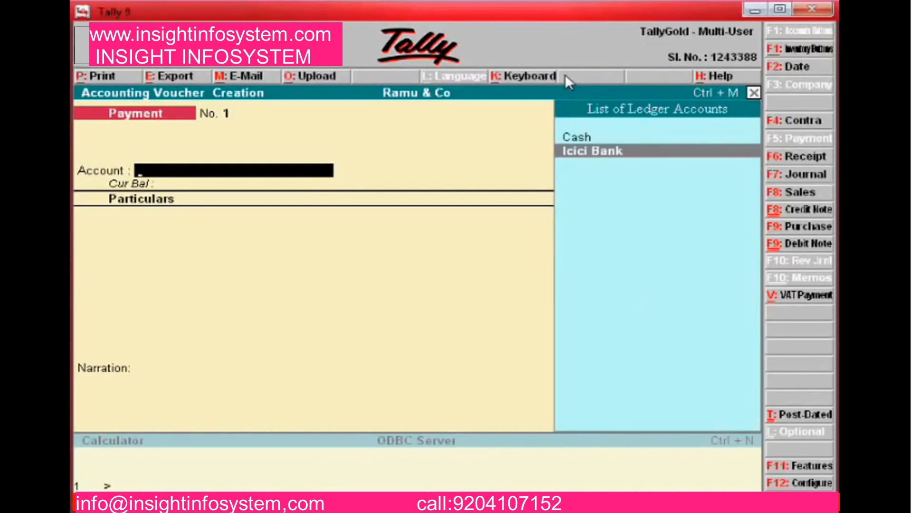
{"action": "key", "text": "Return"}
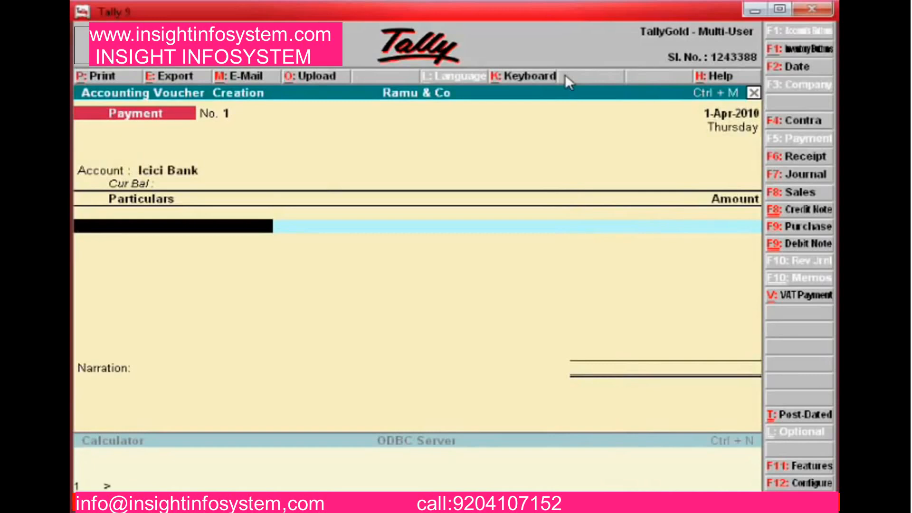
Pay Abc & Co 50,000 against bill 225, narrate 'paid icici bank che 225141', and save
{"action": "type", "text": "Ab"}
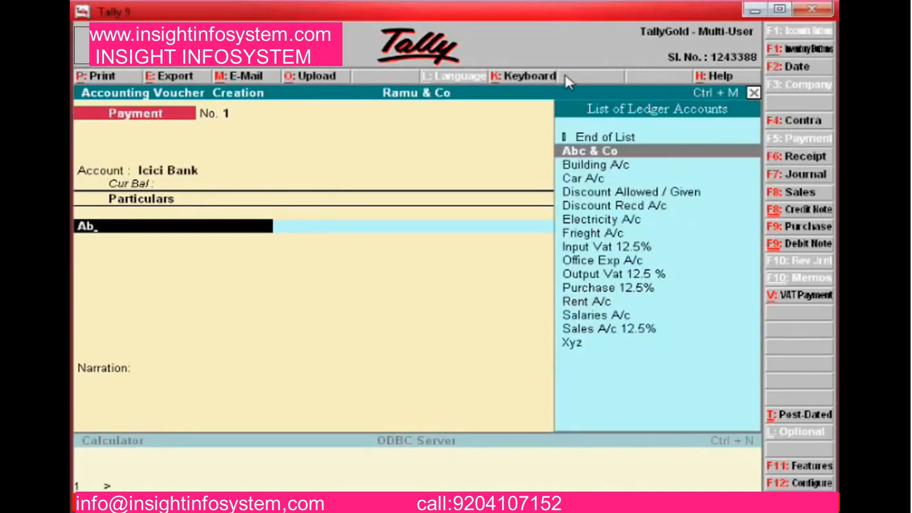
{"action": "key", "text": "Return"}
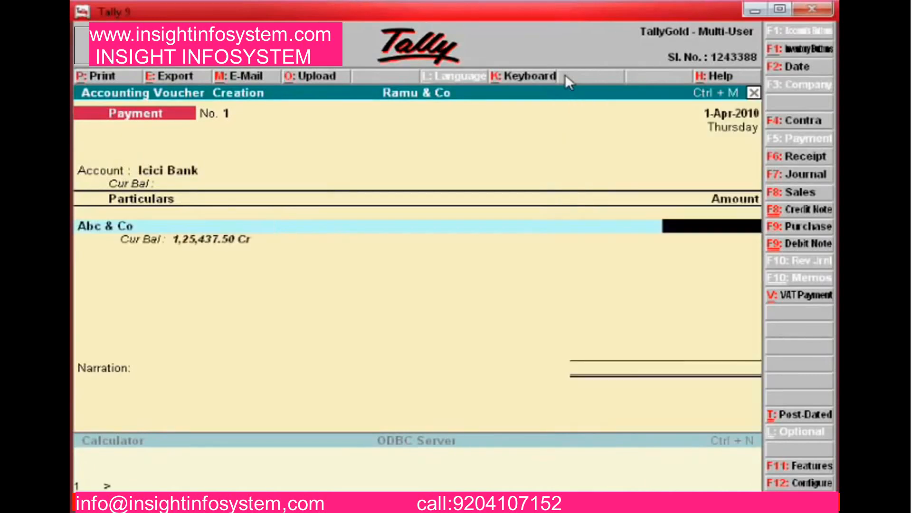
{"action": "type", "text": "50000"}
{"action": "key", "text": "Return"}
{"action": "key", "text": "Return"}
{"action": "key", "text": "Return"}
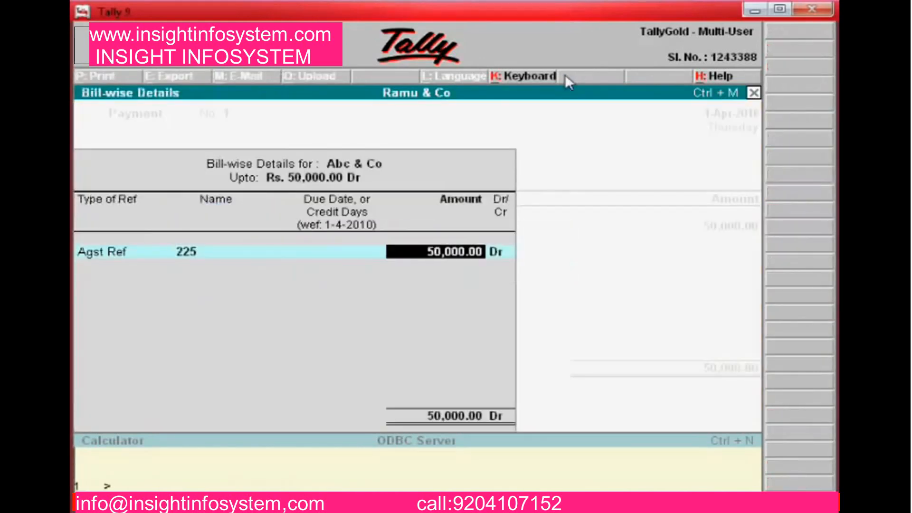
{"action": "key", "text": "BackSpace"}
{"action": "key", "text": "Return"}
{"action": "key", "text": "Return"}
{"action": "key", "text": "Return"}
{"action": "key", "text": "Return"}
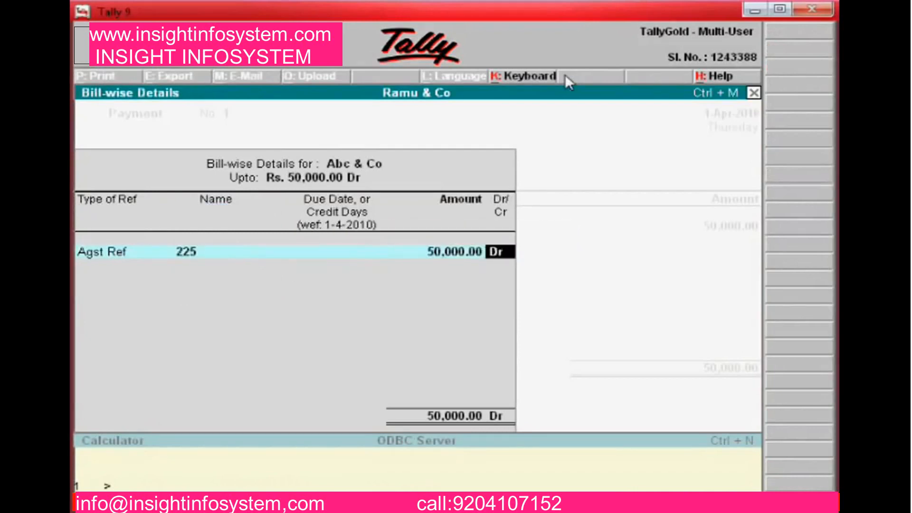
{"action": "type", "text": "p"}
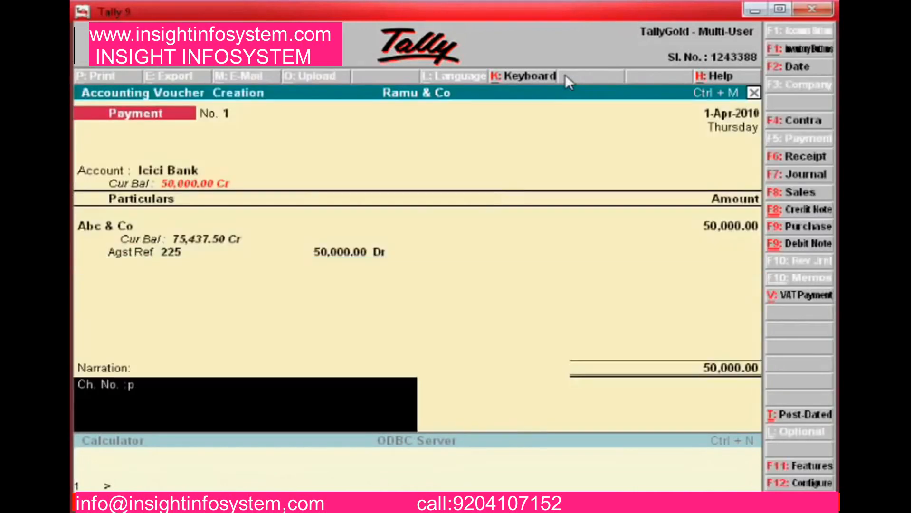
{"action": "type", "text": "aid icici bank che "}
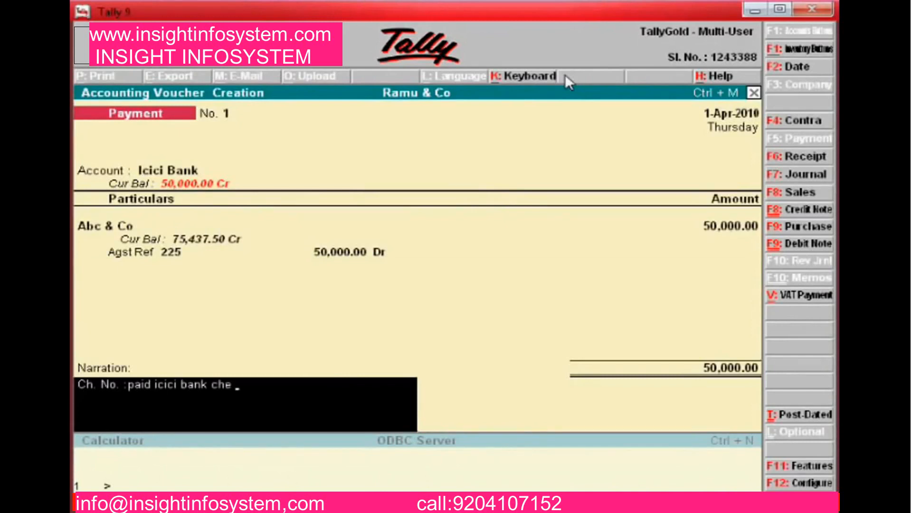
{"action": "type", "text": "225141"}
{"action": "key", "text": "Return"}
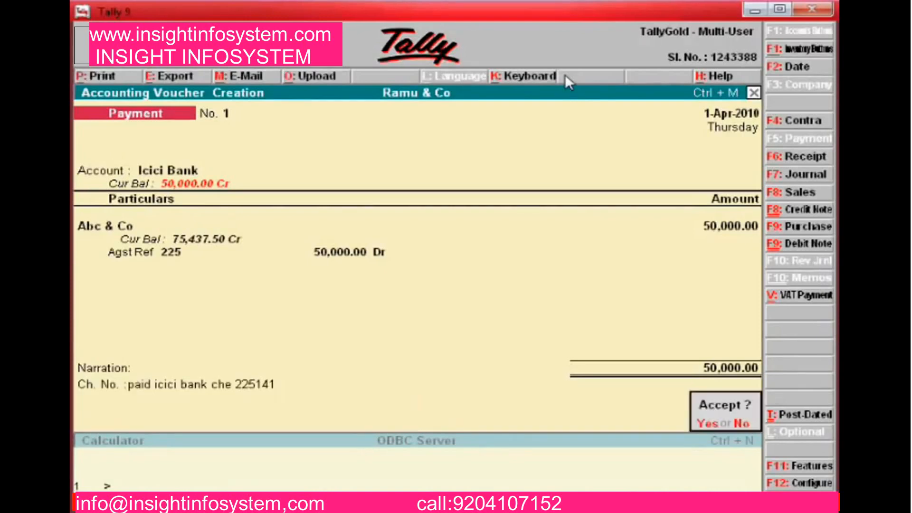
{"action": "key", "text": "n"}
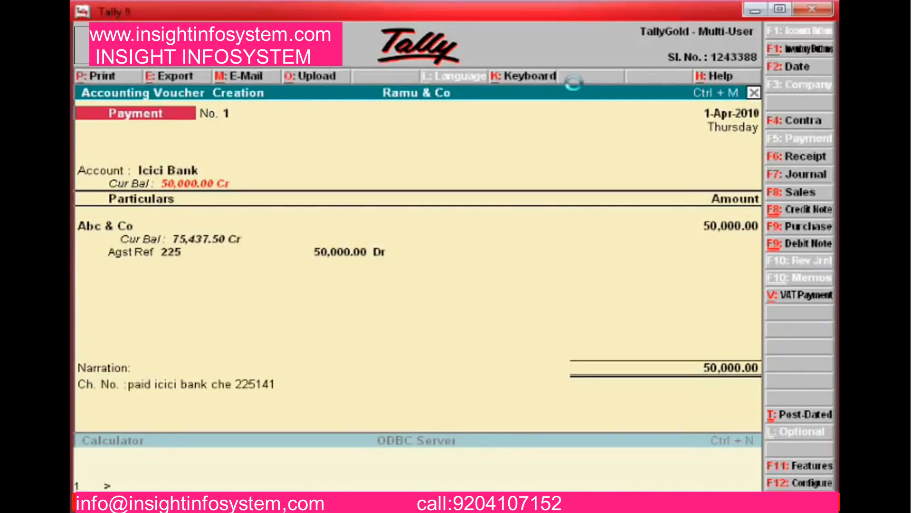
{"action": "key", "text": "Return"}
{"action": "key", "text": "Return"}
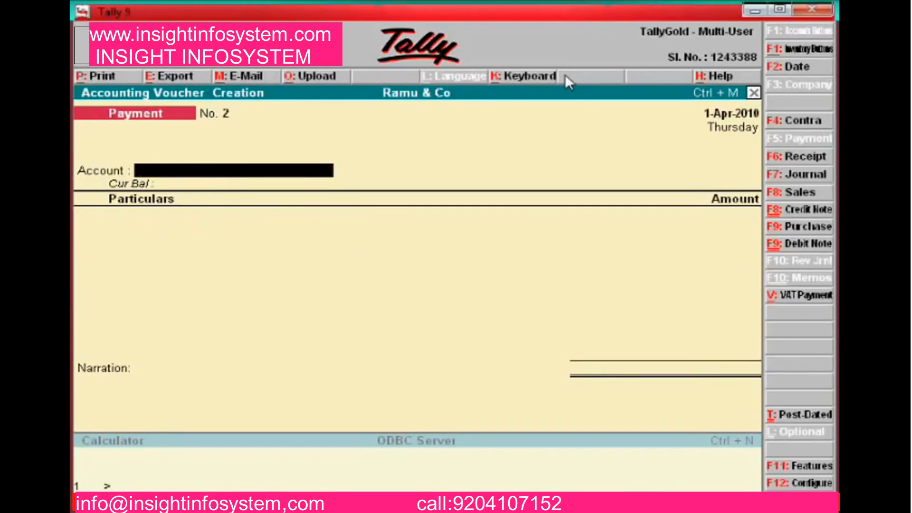
In F12 Voucher Configuration, set 'Use Single Entry mode for Pymt/Rcpt/Contra' to No
{"action": "left_click", "coordinate": [799, 481]}
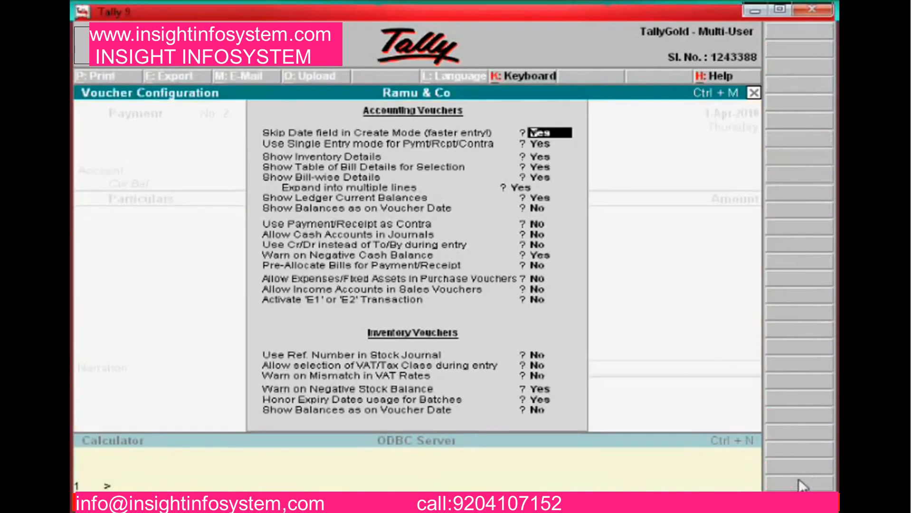
{"action": "key", "text": "Return"}
{"action": "key", "text": "Return"}
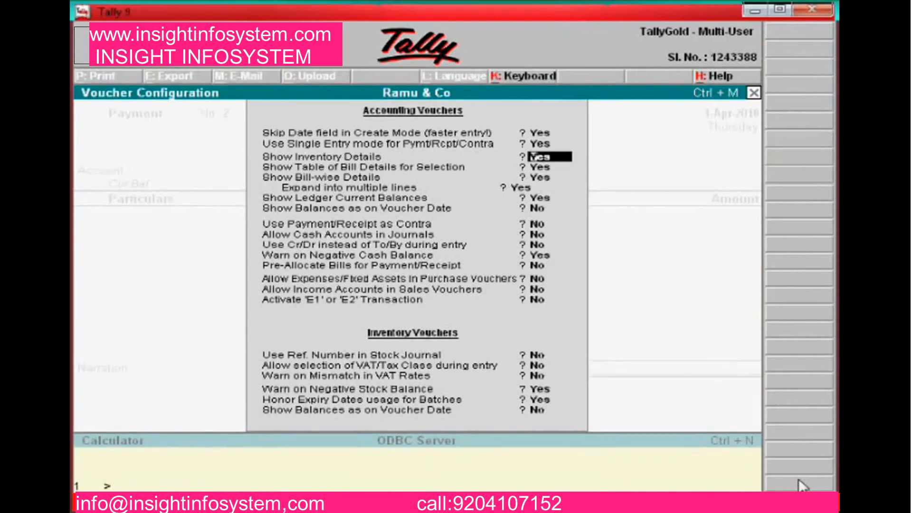
{"action": "key", "text": "Up"}
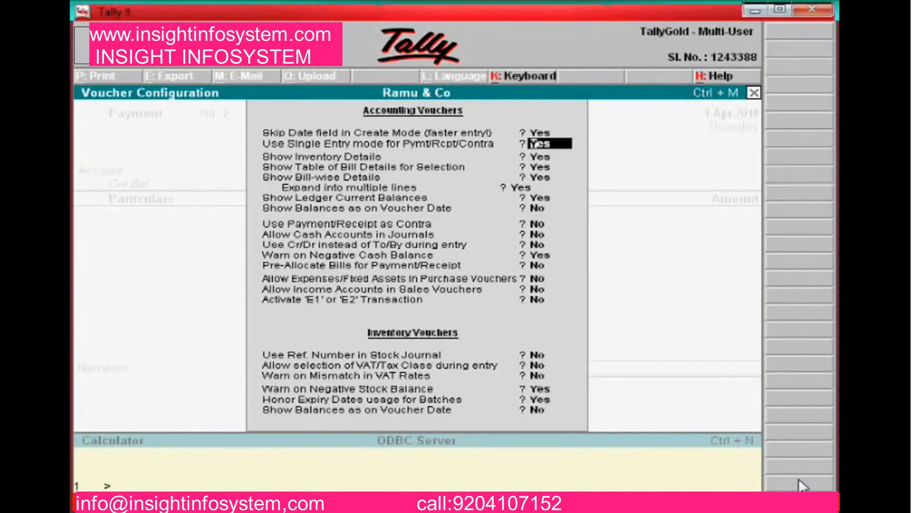
{"action": "key", "text": "Return"}
{"action": "key", "text": "Return"}
{"action": "key", "text": "Return"}
{"action": "key", "text": "Return"}
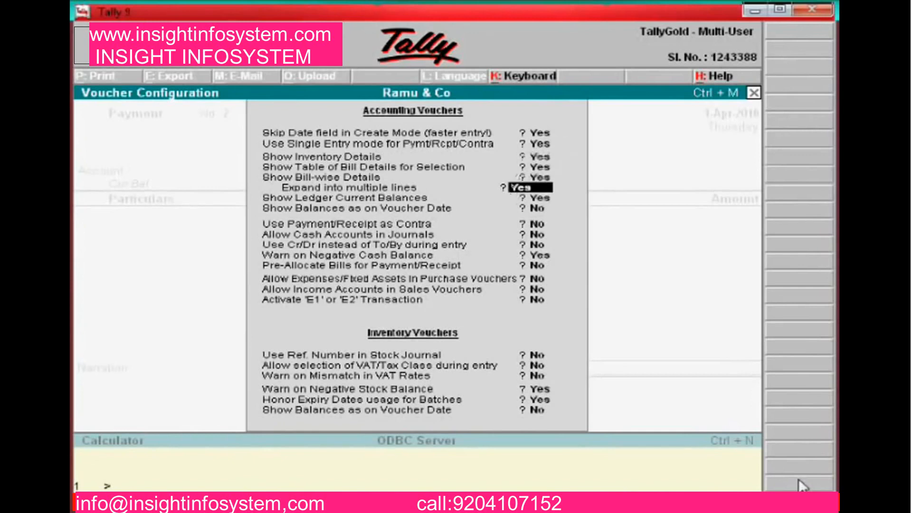
{"action": "key", "text": "Return"}
{"action": "key", "text": "Up"}
{"action": "key", "text": "Up"}
{"action": "key", "text": "Up"}
{"action": "key", "text": "Up"}
{"action": "key", "text": "Up"}
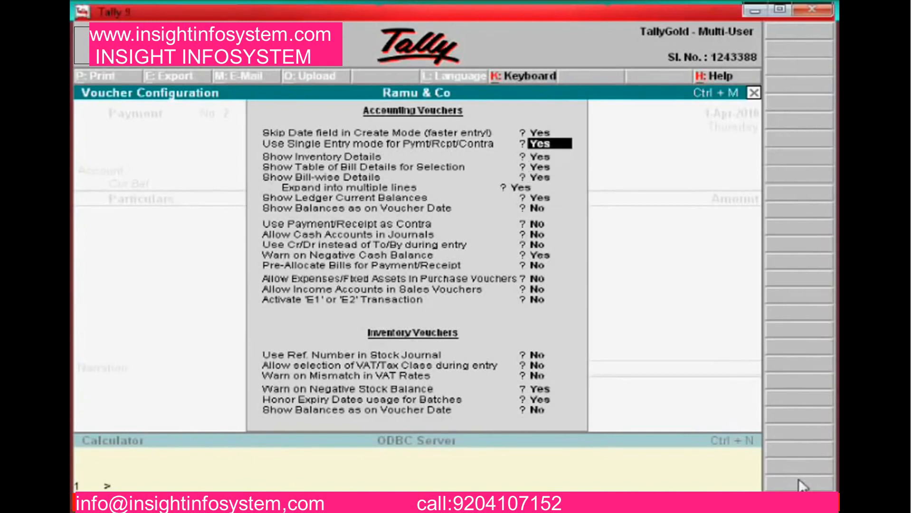
{"action": "type", "text": "n"}
{"action": "key", "text": "Return"}
{"action": "key", "text": "Return"}
{"action": "key", "text": "Return"}
{"action": "key", "text": "Return"}
{"action": "key", "text": "Return"}
{"action": "key", "text": "Return"}
{"action": "key", "text": "Return"}
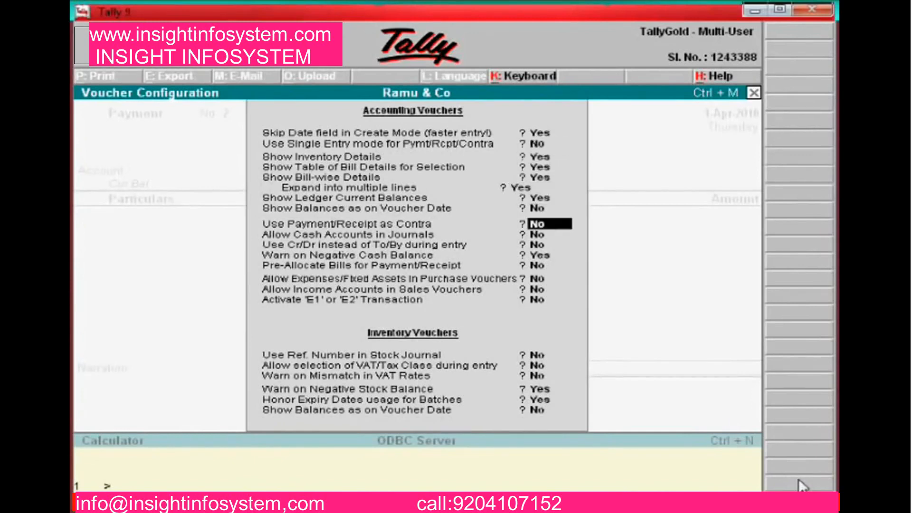
{"action": "key", "text": "Return"}
{"action": "key", "text": "Return"}
{"action": "key", "text": "Return"}
{"action": "key", "text": "Return"}
{"action": "key", "text": "Return"}
{"action": "key", "text": "Return"}
{"action": "key", "text": "Return"}
{"action": "key", "text": "Return"}
{"action": "key", "text": "Return"}
{"action": "key", "text": "Return"}
{"action": "key", "text": "Return"}
{"action": "key", "text": "Return"}
{"action": "key", "text": "Return"}
{"action": "key", "text": "Return"}
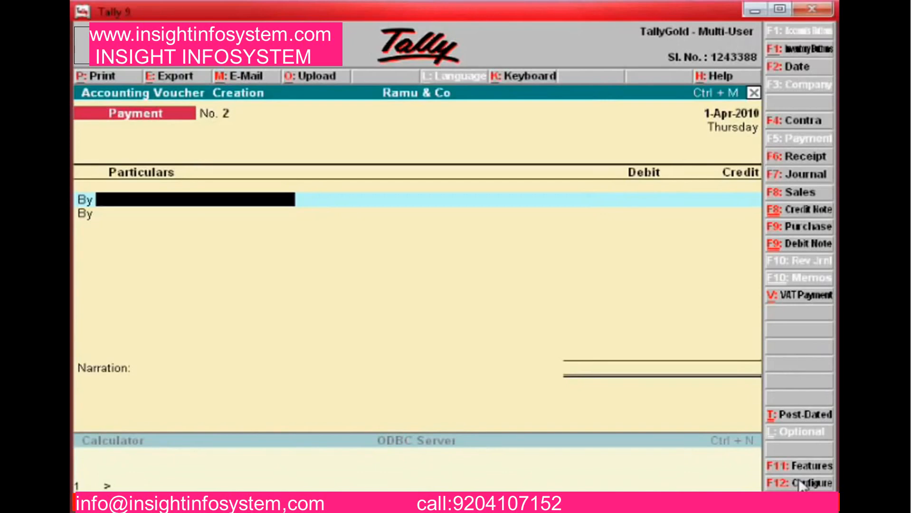
Debit Abc & Co 45,000 against bill 225 and credit Icici Bank 45,000
{"action": "type", "text": "A"}
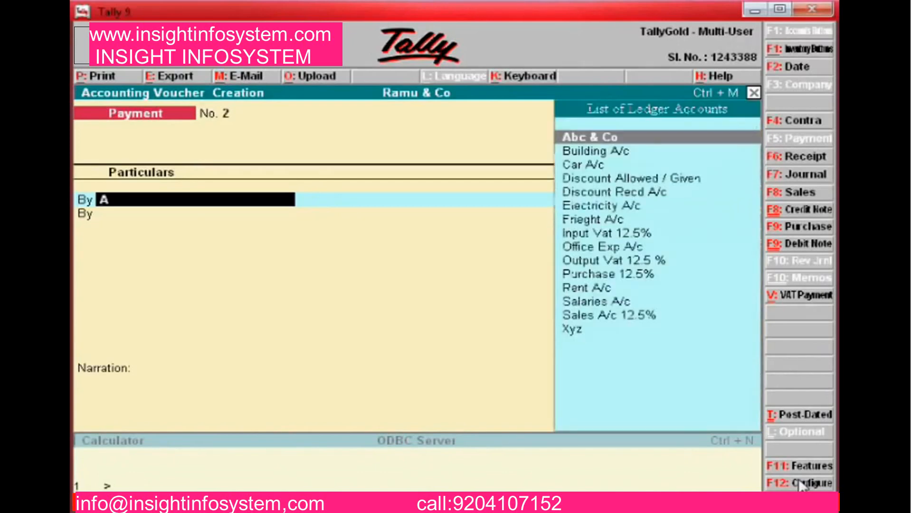
{"action": "key", "text": "Return"}
{"action": "type", "text": "50000"}
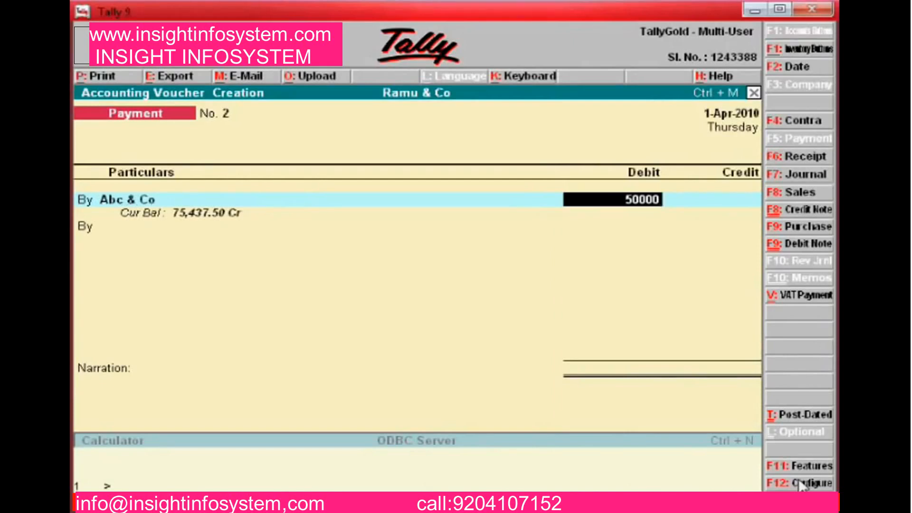
{"action": "key", "text": "Return"}
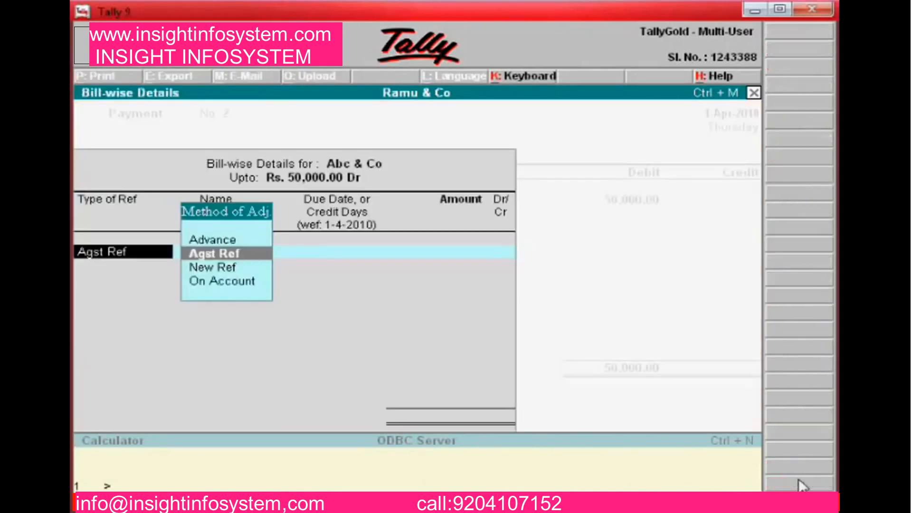
{"action": "key", "text": "Escape"}
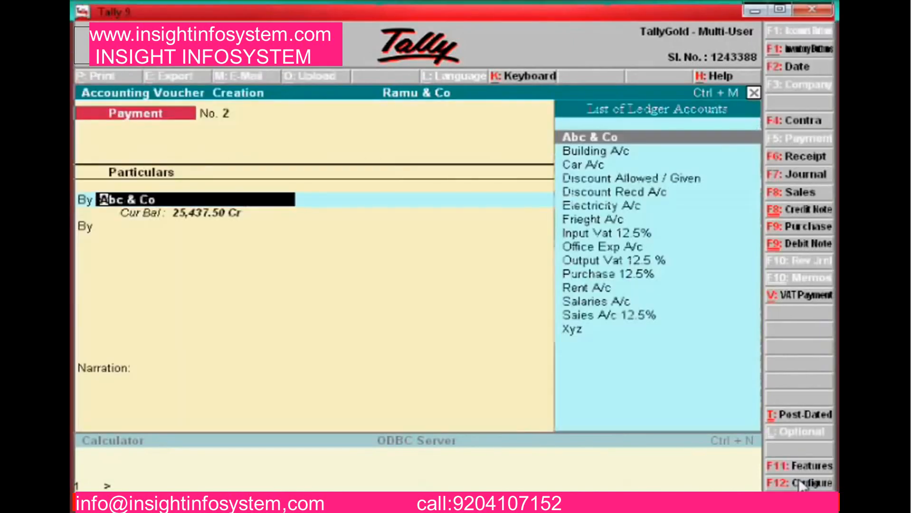
{"action": "key", "text": "Return"}
{"action": "type", "text": "45000"}
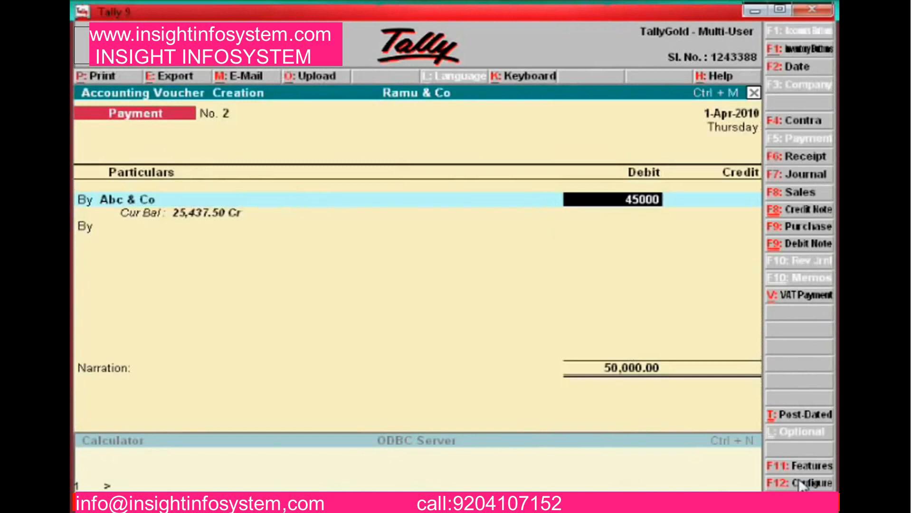
{"action": "key", "text": "Return"}
{"action": "key", "text": "Return"}
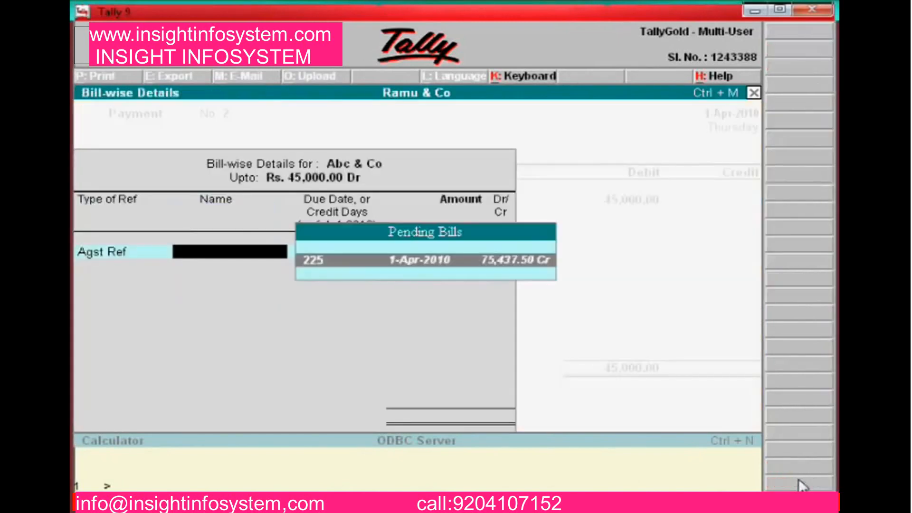
{"action": "key", "text": "Return"}
{"action": "key", "text": "Return"}
{"action": "key", "text": "Return"}
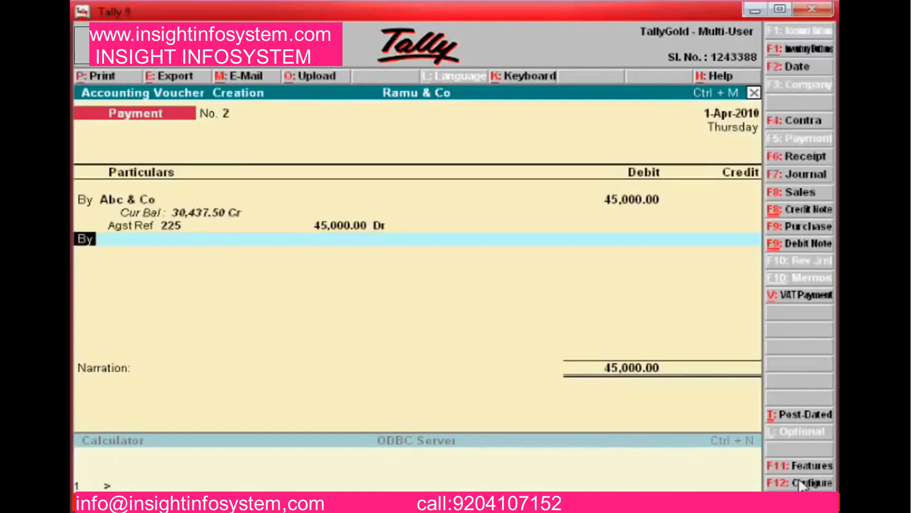
{"action": "key", "text": "t"}
{"action": "key", "text": "Return"}
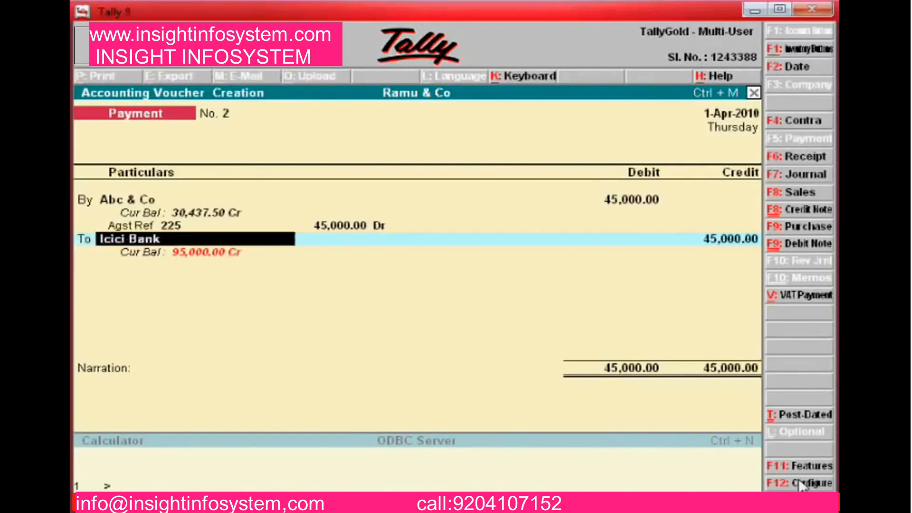
{"action": "key", "text": "Return"}
{"action": "key", "text": "Return"}
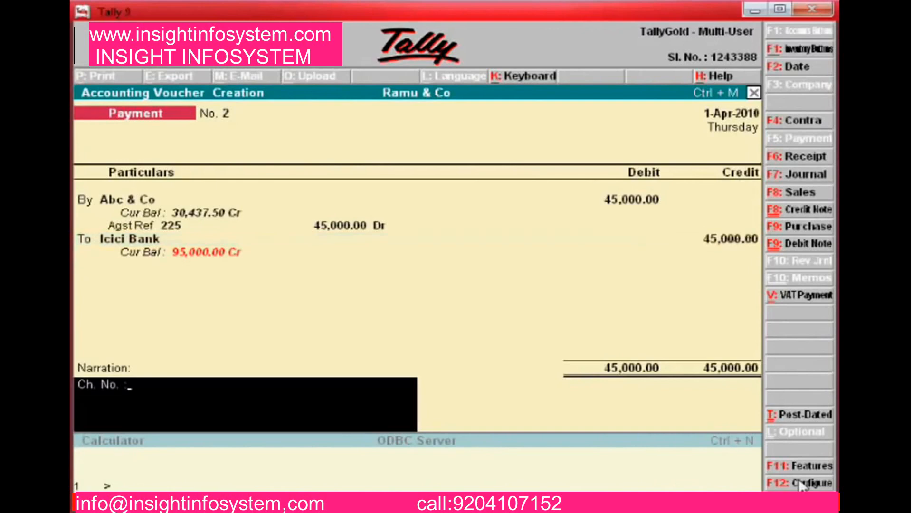
Enter the Icici Bank cheque 225142 narration, accept payment No. 2, and quit to Gateway of Tally
{"action": "type", "text": "paic"}
{"action": "key", "text": "BackSpace"}
{"action": "key", "text": "BackSpace"}
{"action": "key", "text": "BackSpace"}
{"action": "key", "text": "BackSpace"}
{"action": "type", "text": ":paid icici bank che 225141"}
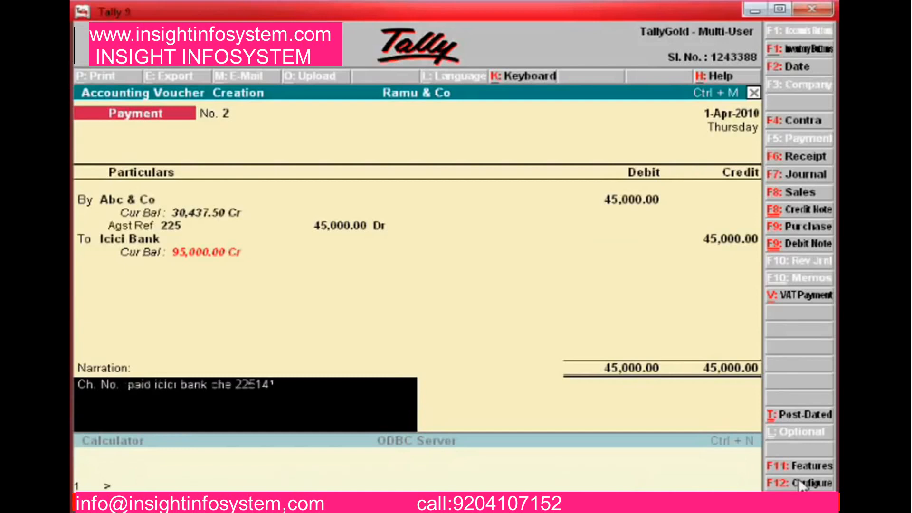
{"action": "key", "text": "BackSpace"}
{"action": "type", "text": "2"}
{"action": "key", "text": "Return"}
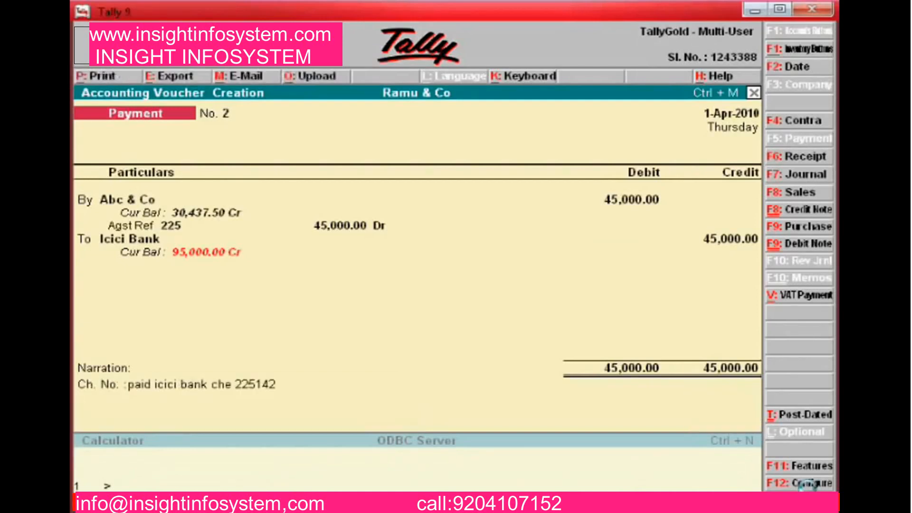
{"action": "key", "text": "Return"}
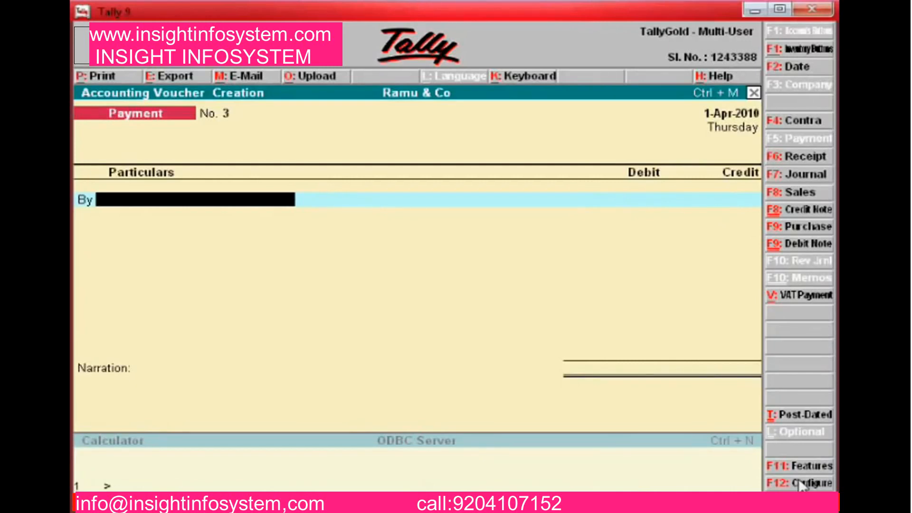
{"action": "key", "text": "Escape"}
{"action": "key", "text": "y"}
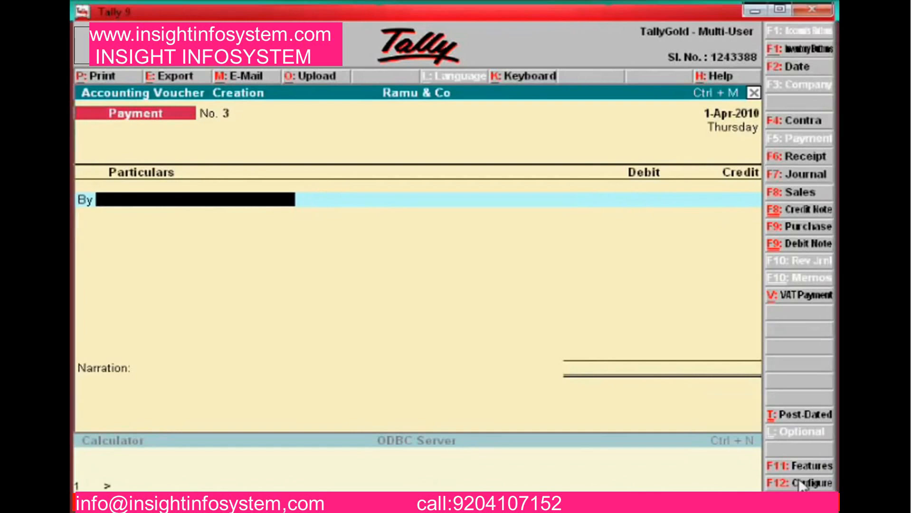
{"action": "key", "text": "Down"}
{"action": "key", "text": "Down"}
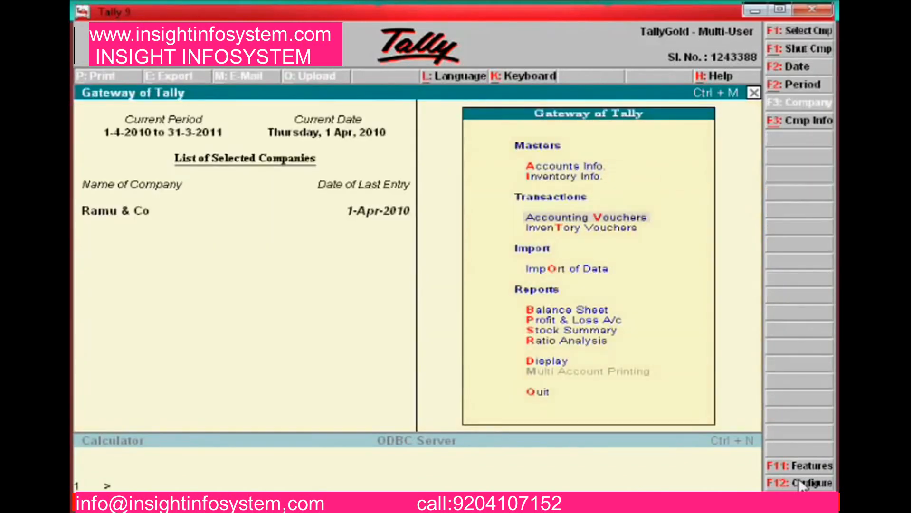
Start a Receipt voucher crediting Xyz 35,000 against pending bill 1
{"action": "key", "text": "Return"}
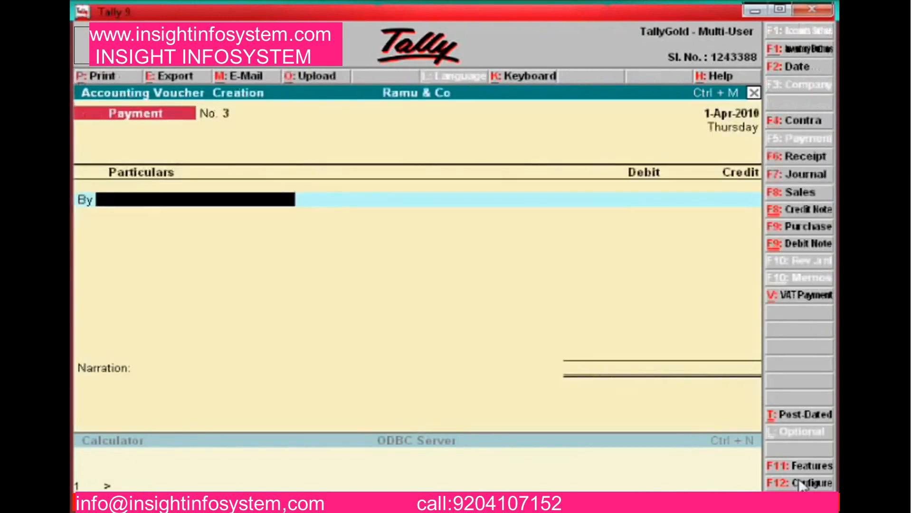
{"action": "left_click", "coordinate": [798, 156]}
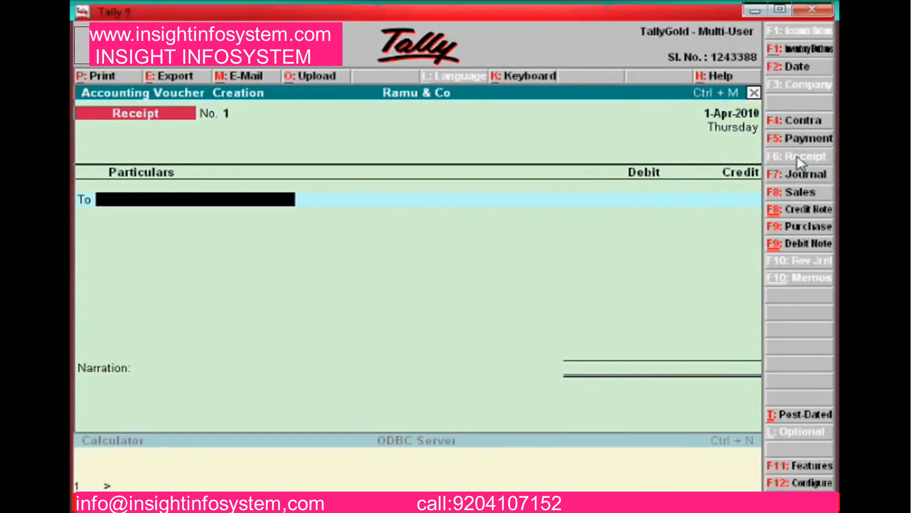
{"action": "type", "text": "X"}
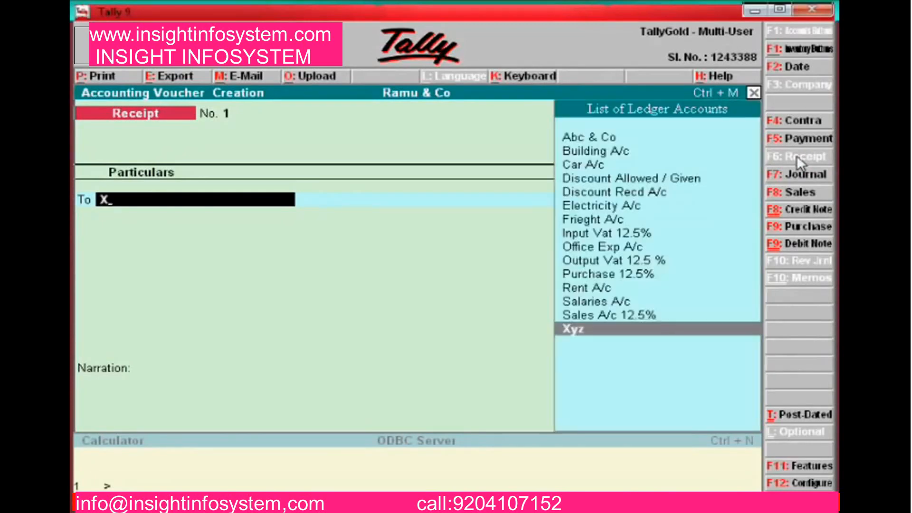
{"action": "key", "text": "Return"}
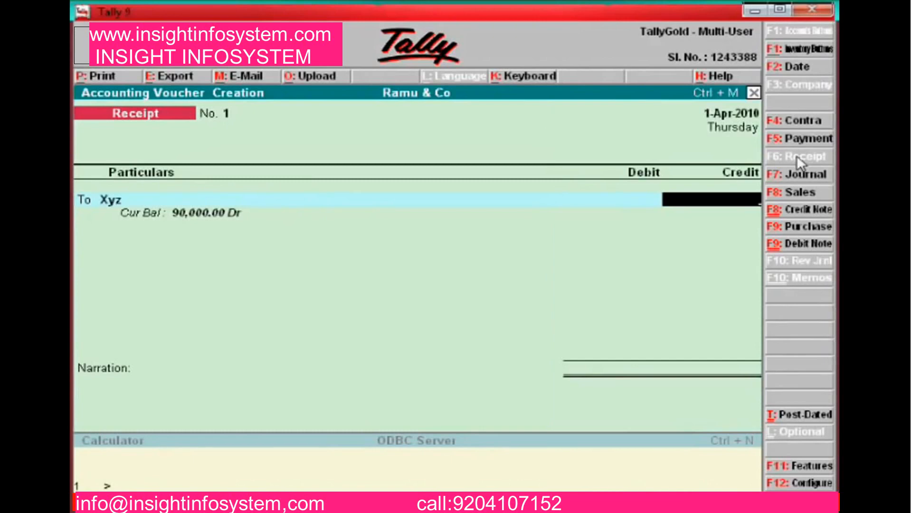
{"action": "key", "text": "BackSpace"}
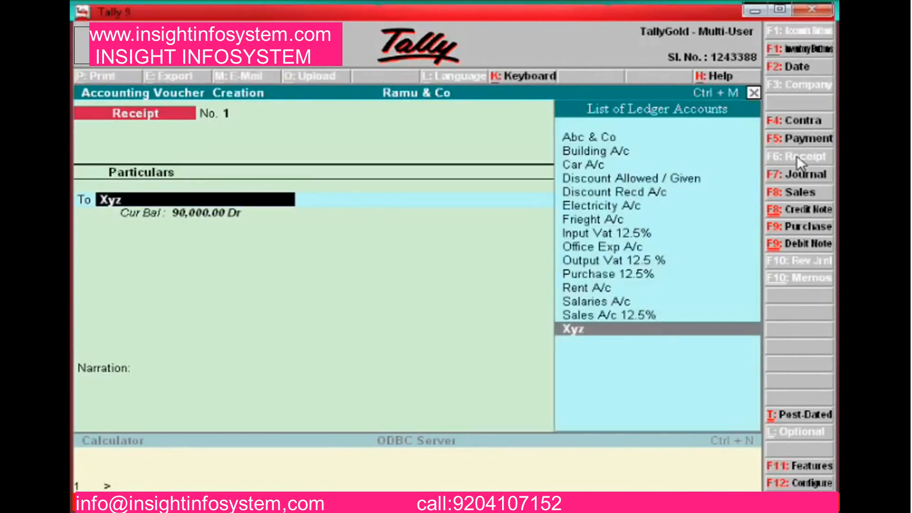
{"action": "key", "text": "Return"}
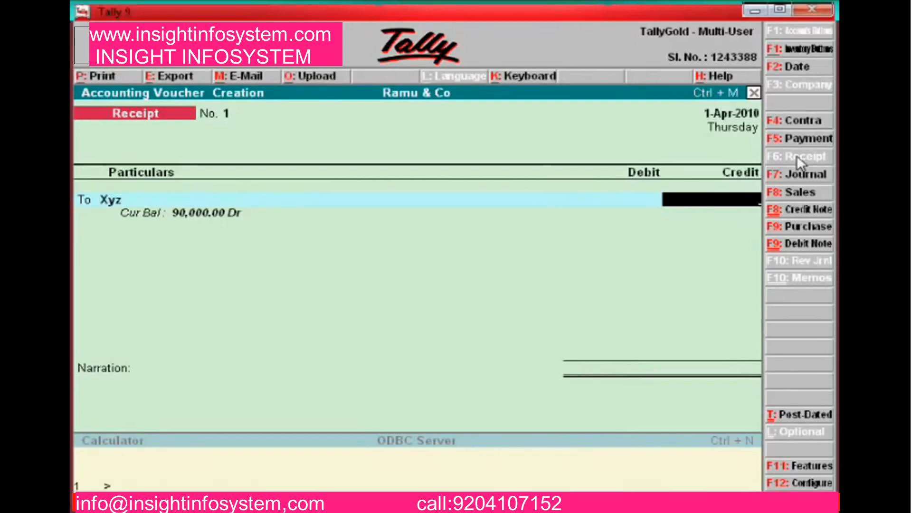
{"action": "key", "text": "BackSpace"}
{"action": "key", "text": "Return"}
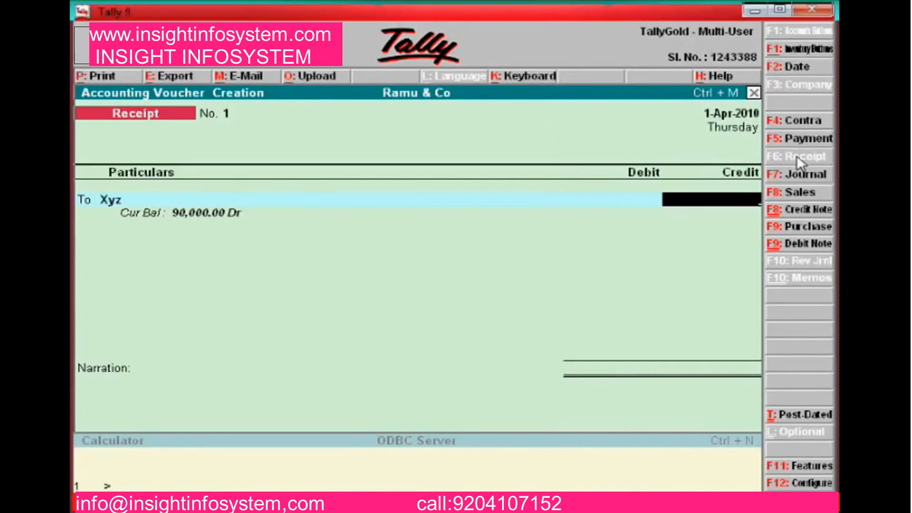
{"action": "type", "text": "35000"}
{"action": "key", "text": "Return"}
{"action": "key", "text": "Return"}
{"action": "key", "text": "Return"}
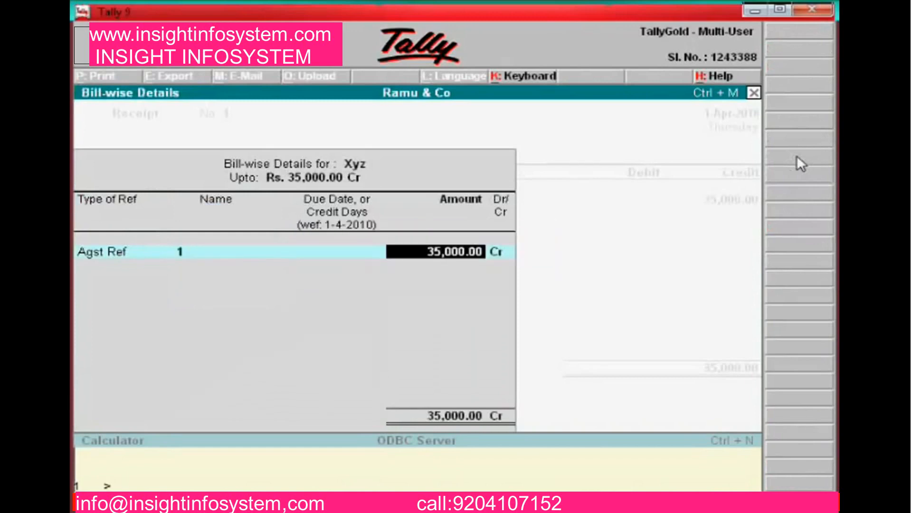
{"action": "key", "text": "Return"}
{"action": "key", "text": "Return"}
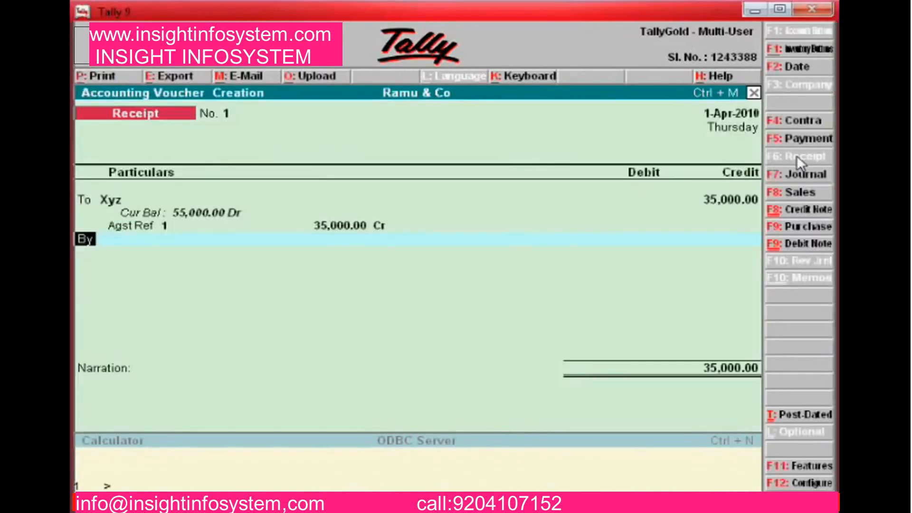
Debit Icici Bank 35,000, narrate the deposited cheque 555610, and accept receipt No. 1
{"action": "key", "text": "Return"}
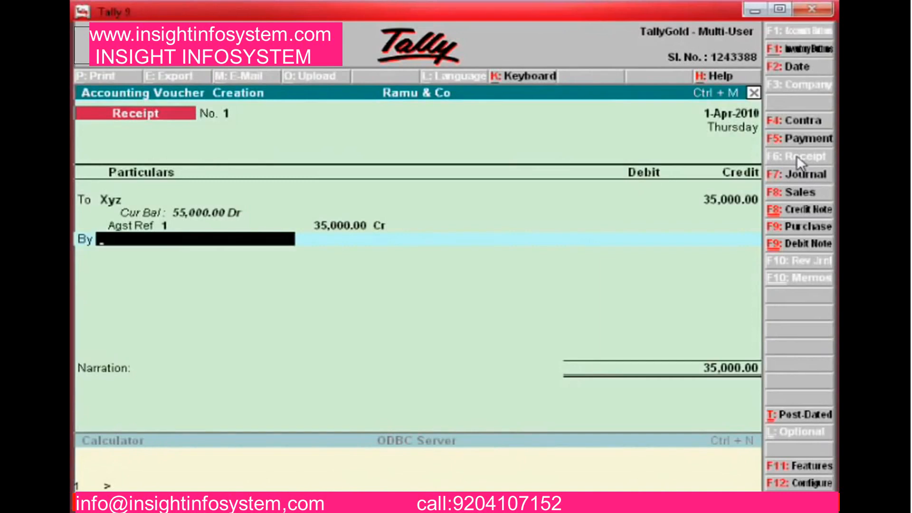
{"action": "type", "text": "Ici"}
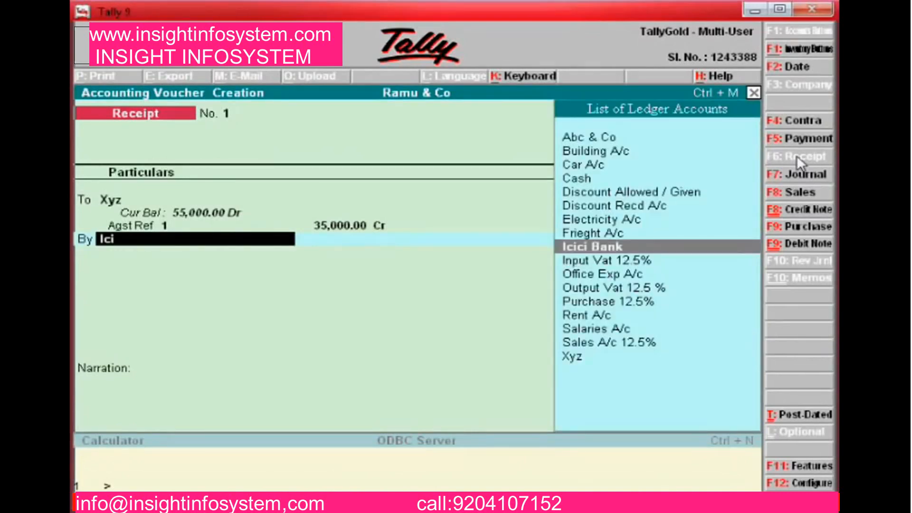
{"action": "key", "text": "Return"}
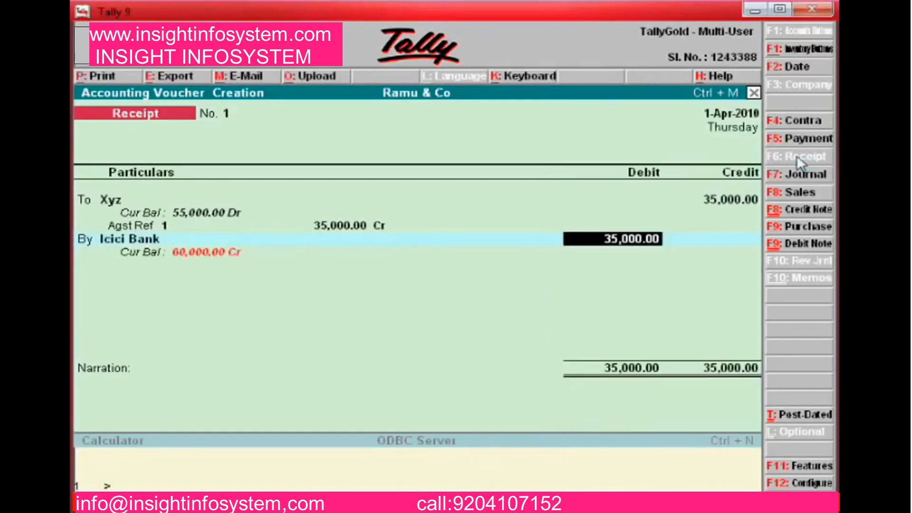
{"action": "key", "text": "Return"}
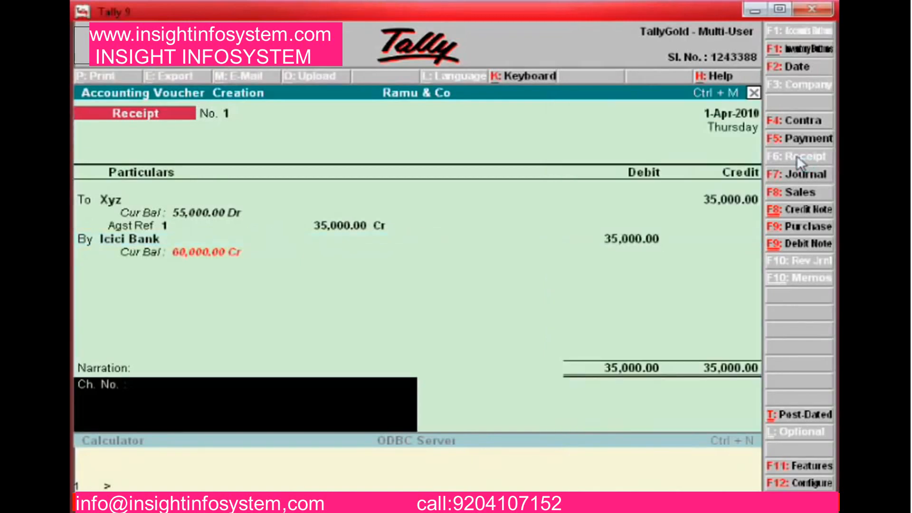
{"action": "type", "text": "deposited canara b"}
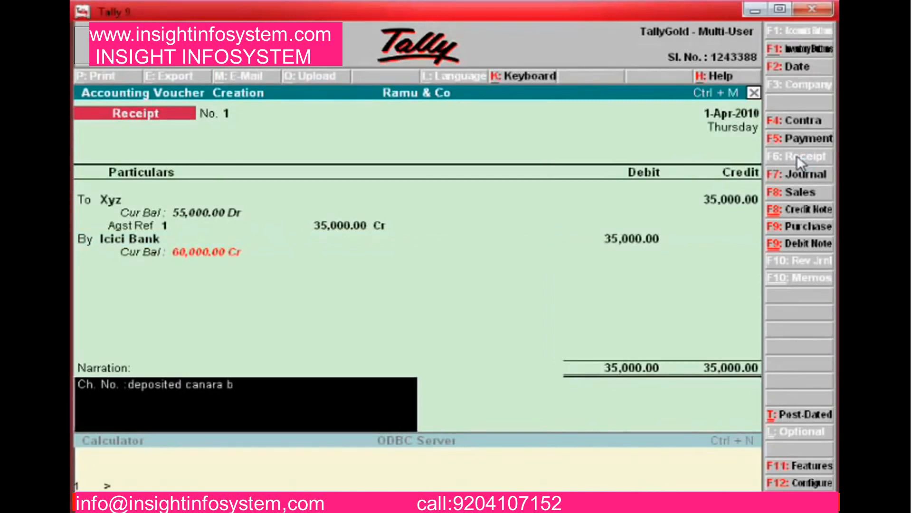
{"action": "type", "text": "ank che"}
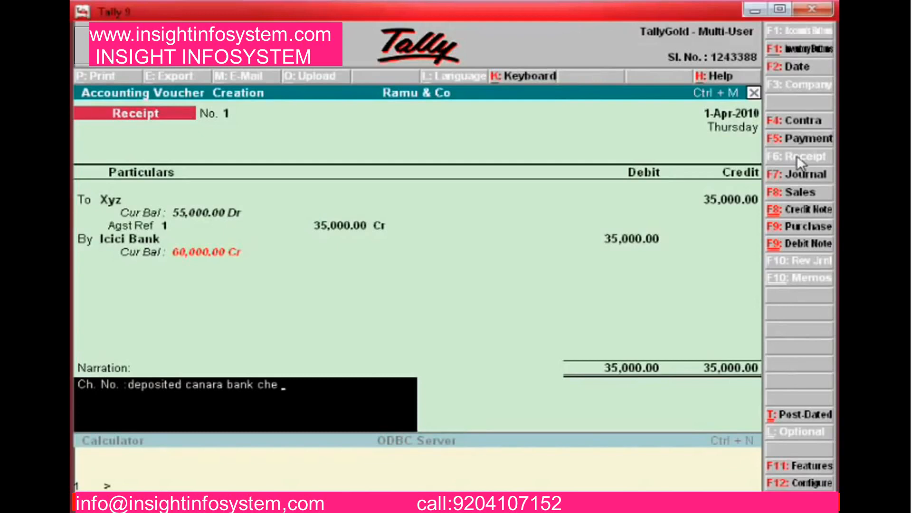
{"action": "type", "text": " 555610"}
{"action": "key", "text": "Return"}
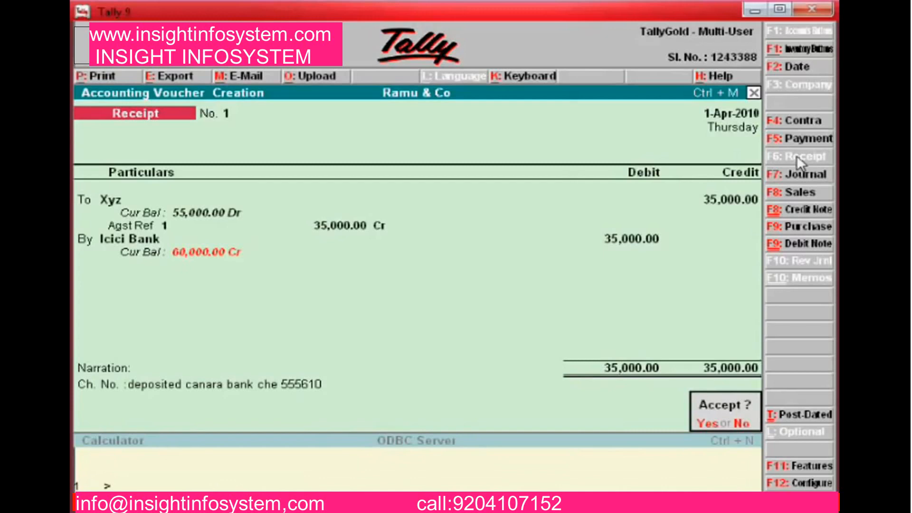
{"action": "key", "text": "Return"}
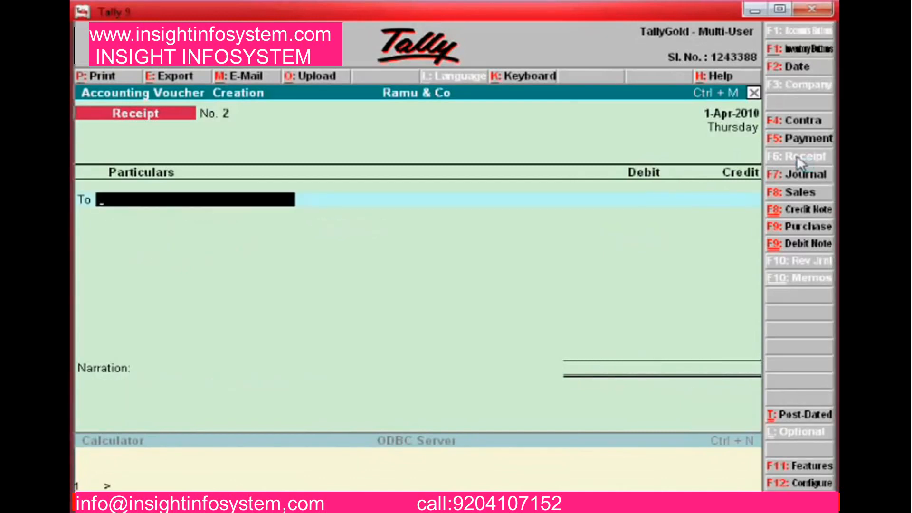
{"action": "left_click", "coordinate": [791, 484]}
Set single entry mode for Pymt/Rcpt/Contra back to Yes and close the configuration to receipt No. 2
{"action": "key", "text": "Return"}
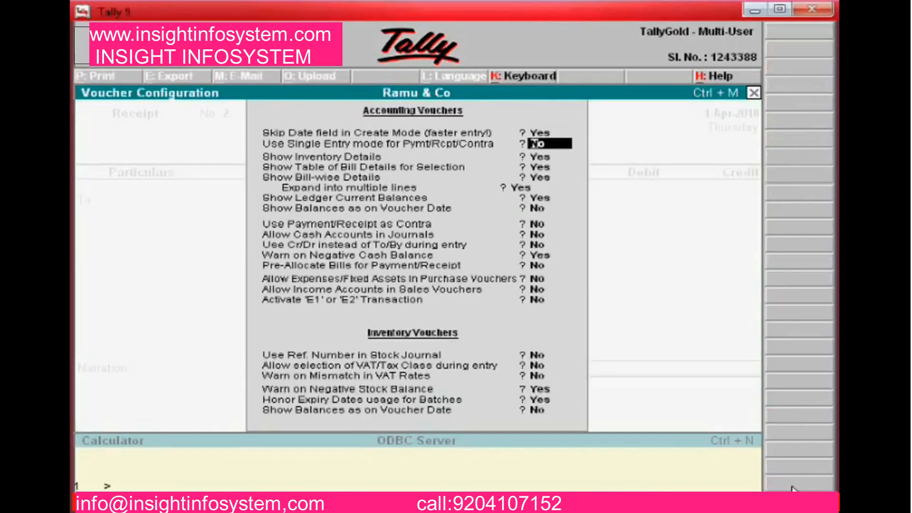
{"action": "key", "text": "y"}
{"action": "key", "text": "Return"}
{"action": "key", "text": "Return"}
{"action": "key", "text": "Return"}
{"action": "key", "text": "Return"}
{"action": "key", "text": "Return"}
{"action": "key", "text": "Return"}
{"action": "key", "text": "Return"}
{"action": "key", "text": "Return"}
{"action": "key", "text": "Return"}
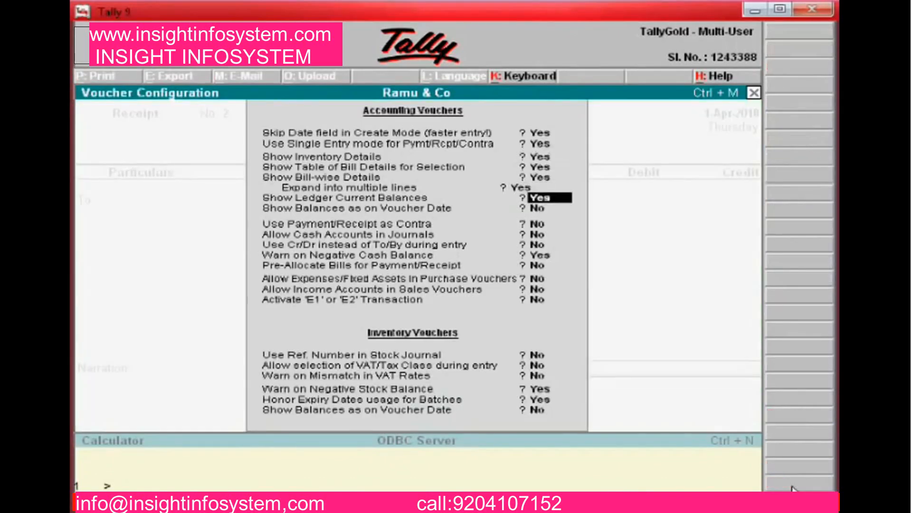
{"action": "key", "text": "Return"}
{"action": "key", "text": "Return"}
{"action": "key", "text": "Return"}
{"action": "key", "text": "Return"}
{"action": "key", "text": "Return"}
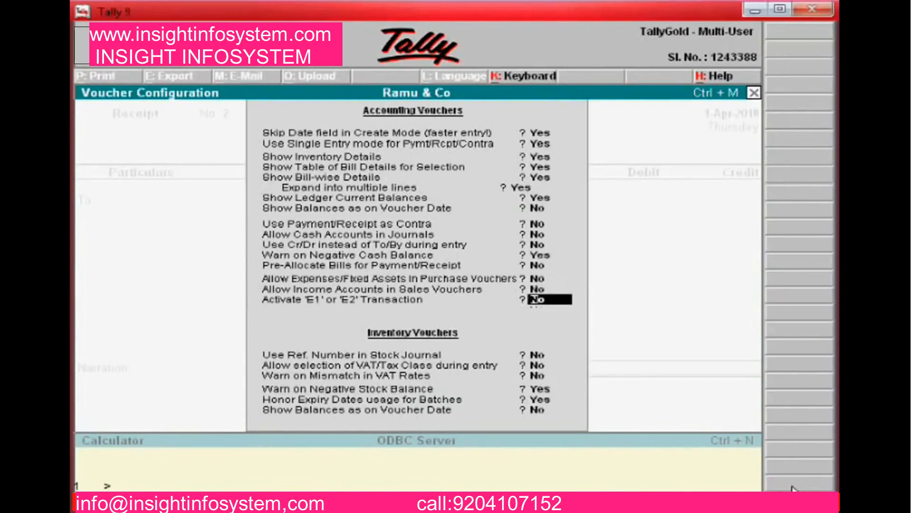
{"action": "key", "text": "Up"}
{"action": "key", "text": "Up"}
{"action": "key", "text": "Up"}
{"action": "key", "text": "Up"}
{"action": "key", "text": "Up"}
{"action": "key", "text": "Up"}
{"action": "key", "text": "Up"}
{"action": "key", "text": "Up"}
{"action": "key", "text": "Up"}
{"action": "key", "text": "Up"}
{"action": "key", "text": "Up"}
{"action": "key", "text": "Up"}
{"action": "key", "text": "Up"}
{"action": "key", "text": "Up"}
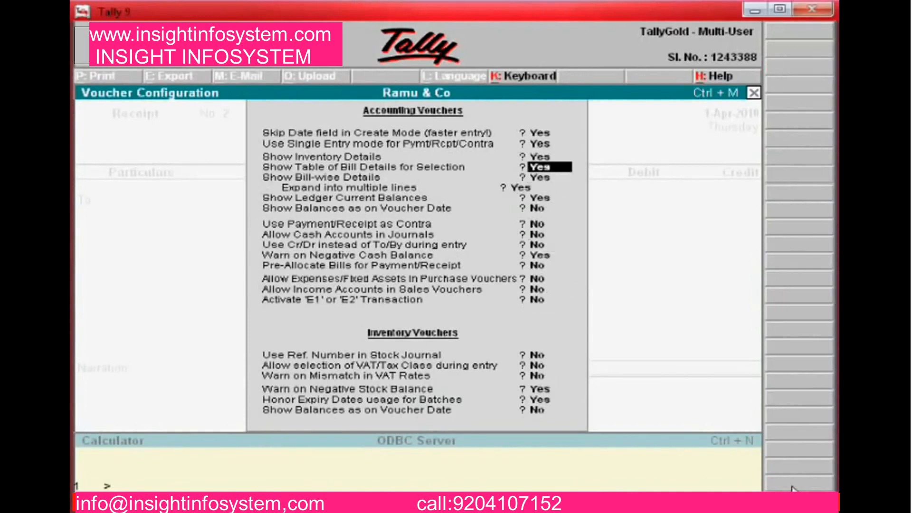
{"action": "key", "text": "Return"}
{"action": "key", "text": "Up"}
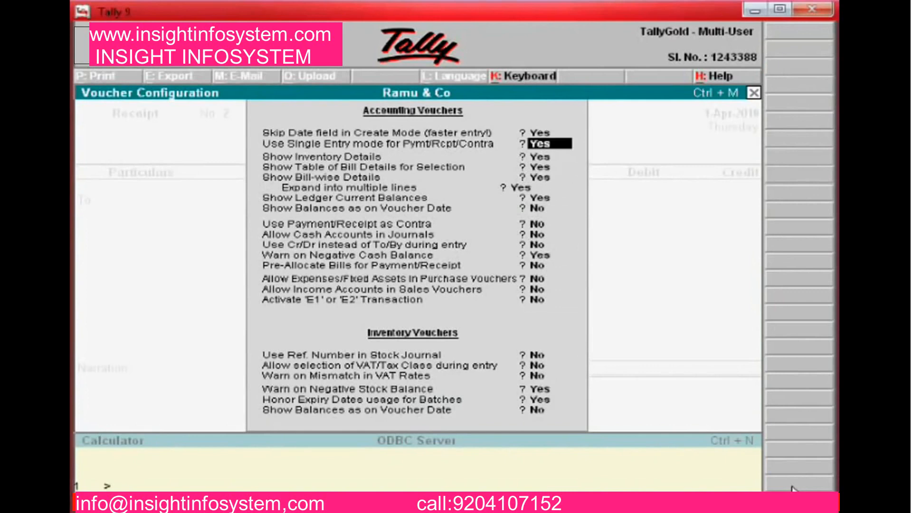
{"action": "key", "text": "Return"}
{"action": "key", "text": "Return"}
{"action": "key", "text": "Return"}
{"action": "key", "text": "Return"}
{"action": "key", "text": "Return"}
{"action": "key", "text": "Return"}
{"action": "key", "text": "Return"}
{"action": "key", "text": "Return"}
{"action": "key", "text": "Return"}
{"action": "key", "text": "Return"}
{"action": "key", "text": "Return"}
{"action": "key", "text": "Return"}
{"action": "key", "text": "Return"}
{"action": "key", "text": "Return"}
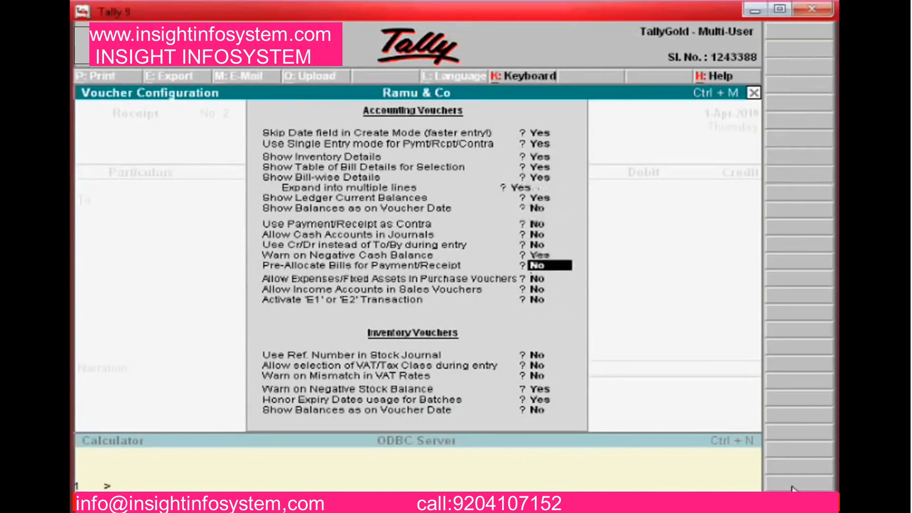
{"action": "key", "text": "Return"}
{"action": "key", "text": "Return"}
{"action": "key", "text": "Return"}
{"action": "key", "text": "Return"}
{"action": "key", "text": "Return"}
{"action": "key", "text": "Return"}
{"action": "key", "text": "Return"}
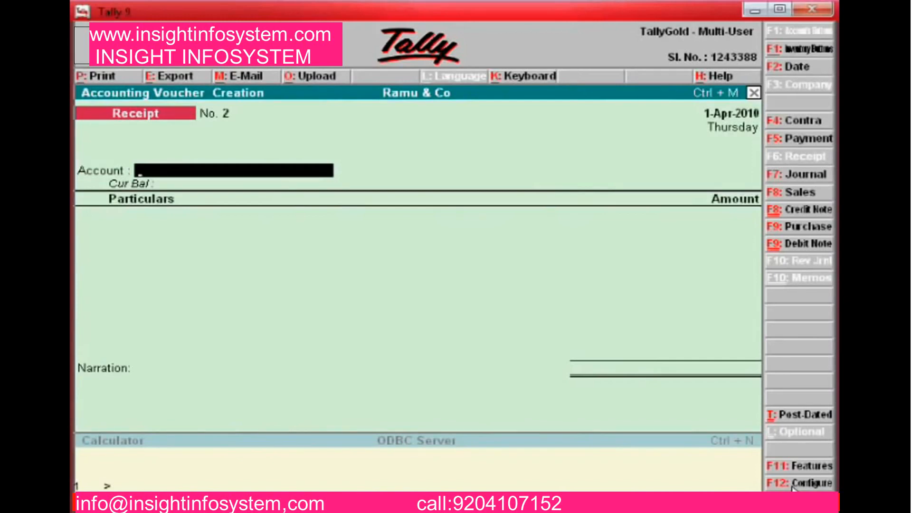
Enter Icici Bank as account and Xyz paying 10,000, allocated against a pending bill
{"action": "key", "text": "Return"}
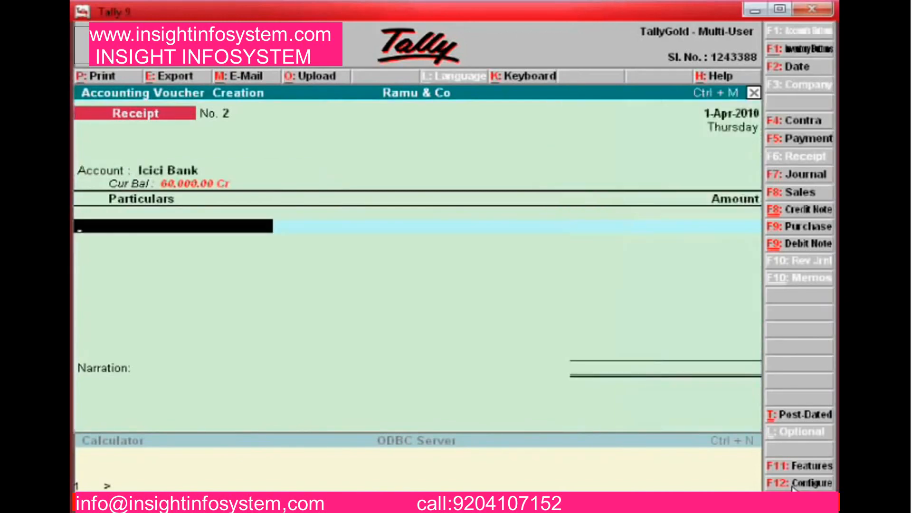
{"action": "type", "text": "x"}
{"action": "key", "text": "Return"}
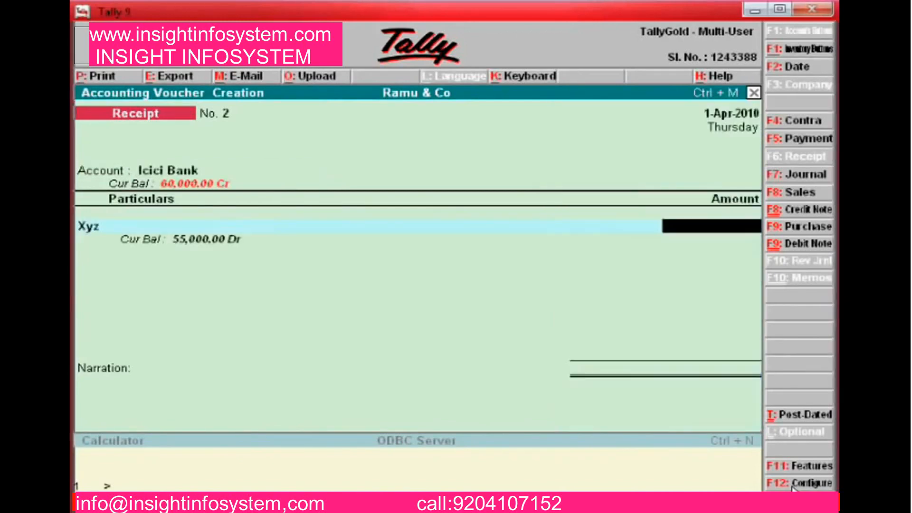
{"action": "type", "text": "10000"}
{"action": "key", "text": "Return"}
{"action": "key", "text": "Return"}
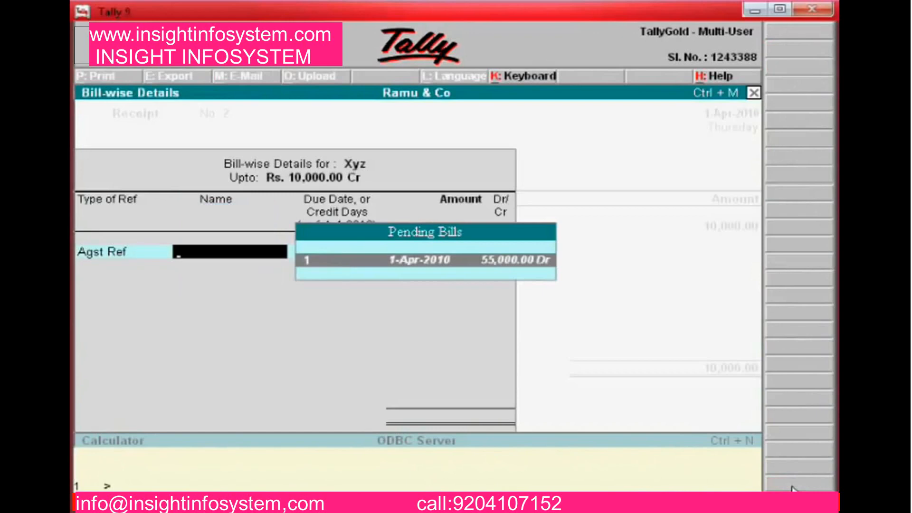
{"action": "key", "text": "Return"}
{"action": "key", "text": "Return"}
{"action": "key", "text": "Return"}
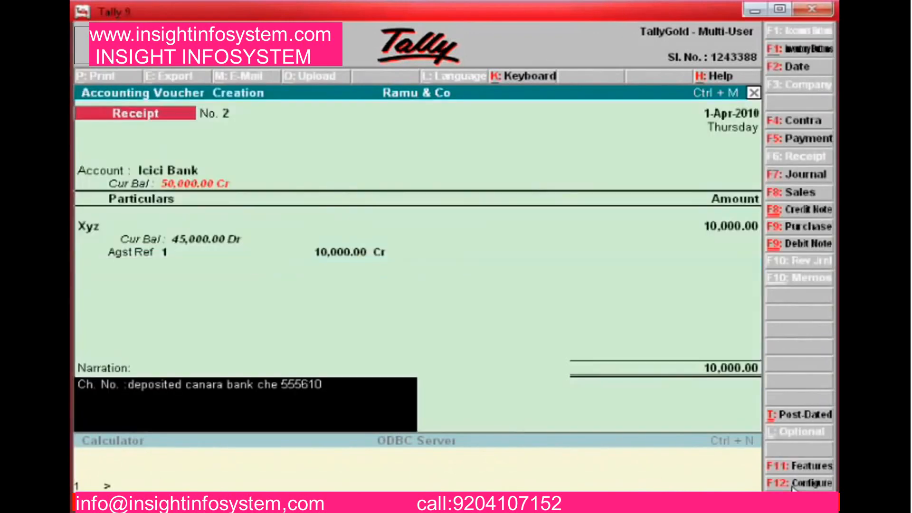
Correct the cheque number in the deposit narration to reference bill 1, then accept receipt No. 2
{"action": "key", "text": "BackSpace"}
{"action": "type", "text": "1"}
{"action": "key", "text": "Return"}
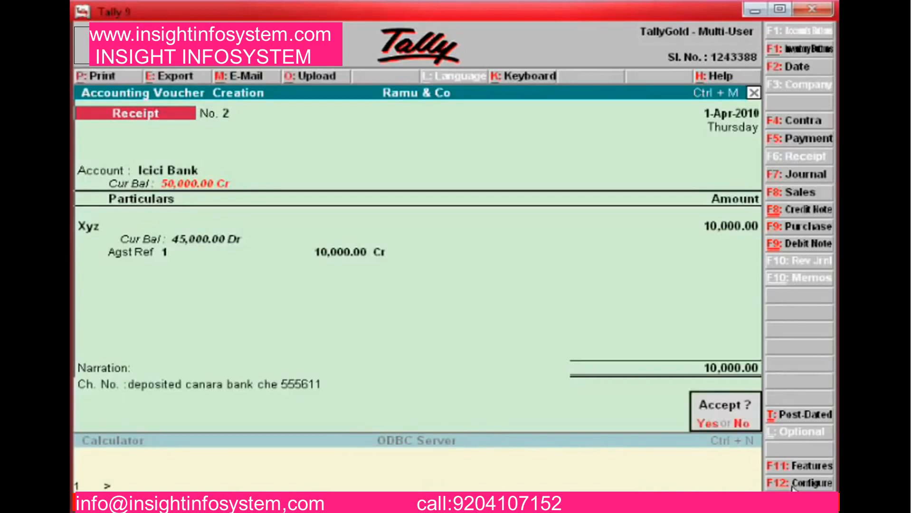
{"action": "key", "text": "Return"}
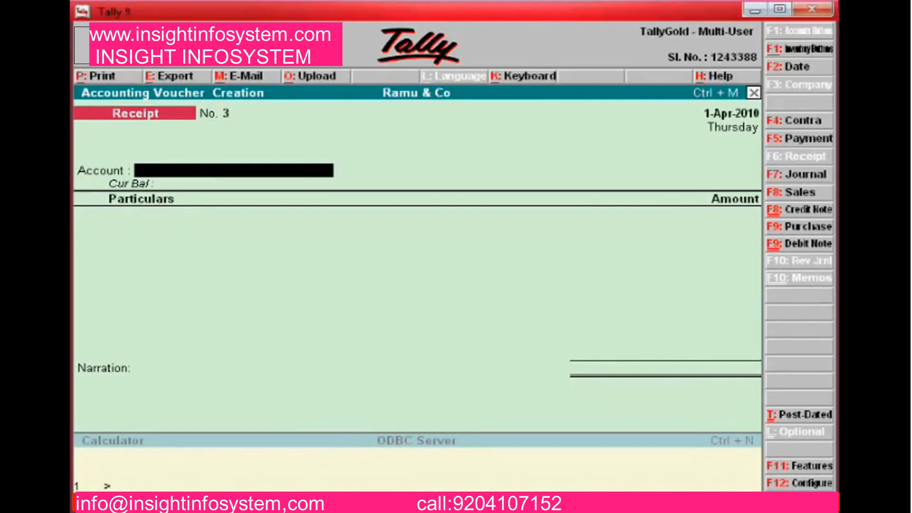
Start a payment voucher from Icici Bank with Rent A/c as the ledger paid
{"action": "left_click", "coordinate": [804, 139]}
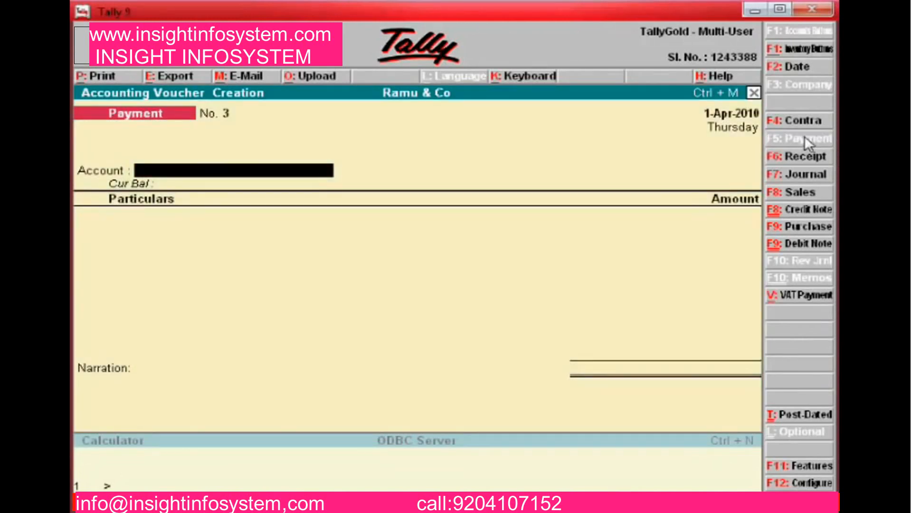
{"action": "key", "text": "Return"}
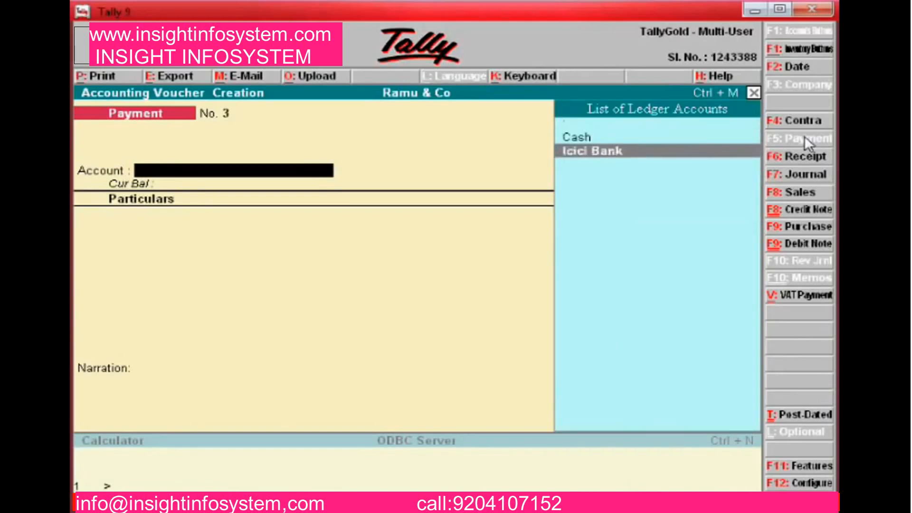
{"action": "key", "text": "Return"}
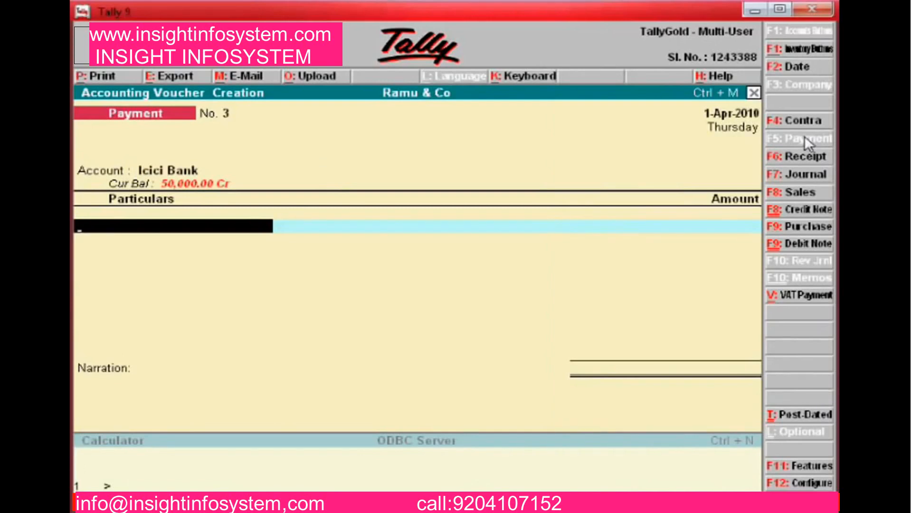
{"action": "key", "text": "BackSpace"}
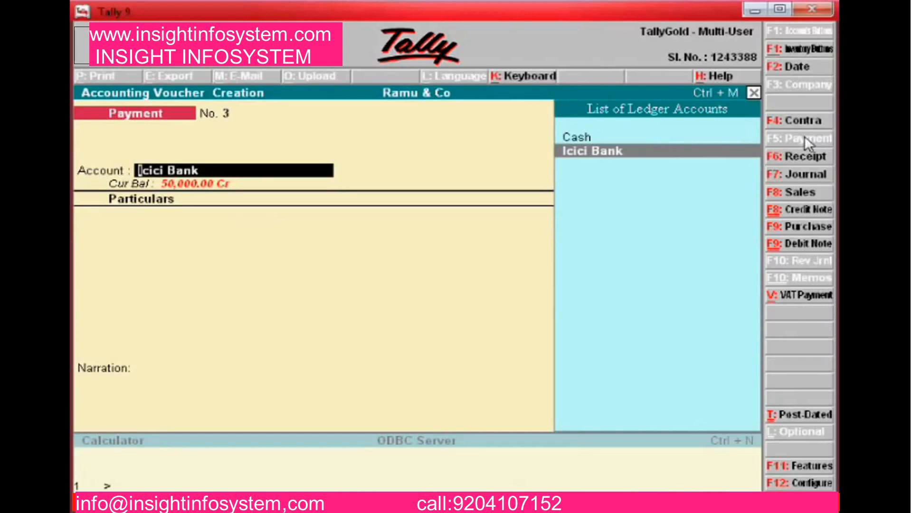
{"action": "key", "text": "Return"}
{"action": "key", "text": "BackSpace"}
{"action": "key", "text": "Return"}
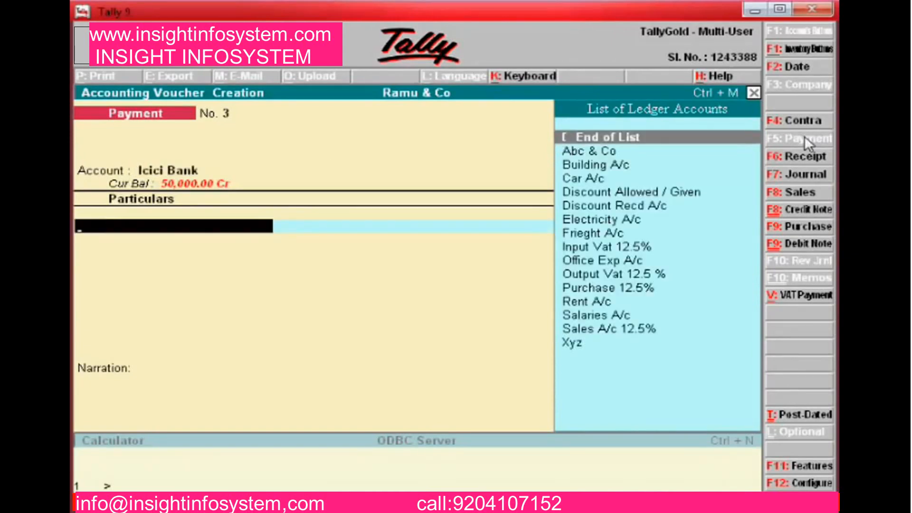
{"action": "key", "text": "Down"}
{"action": "key", "text": "Down"}
{"action": "key", "text": "Down"}
{"action": "key", "text": "Down"}
{"action": "key", "text": "Down"}
{"action": "key", "text": "Down"}
{"action": "key", "text": "Down"}
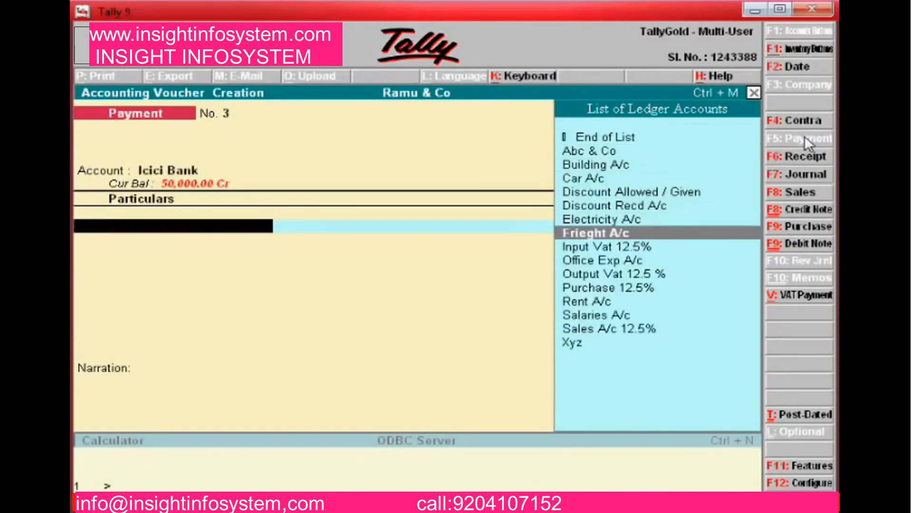
{"action": "key", "text": "Down"}
{"action": "key", "text": "Down"}
{"action": "key", "text": "Down"}
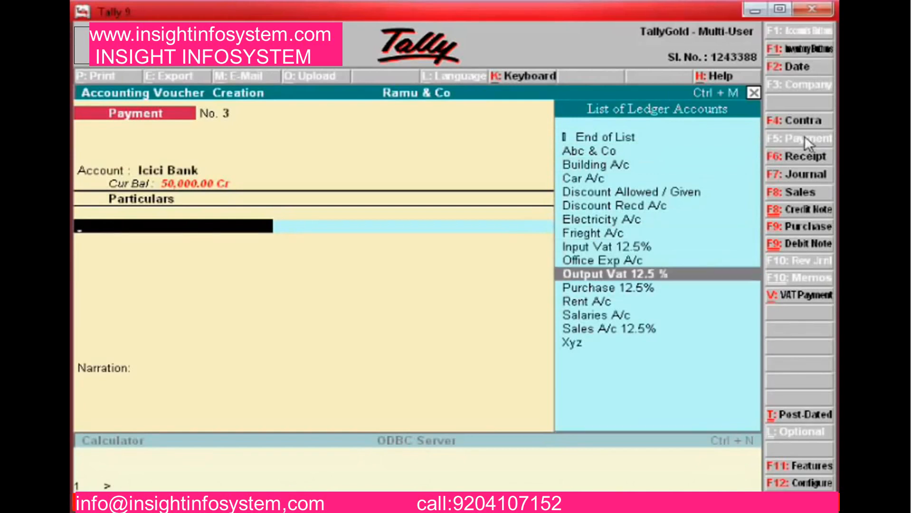
{"action": "key", "text": "Up"}
{"action": "key", "text": "Up"}
{"action": "key", "text": "Up"}
{"action": "key", "text": "Up"}
{"action": "key", "text": "Up"}
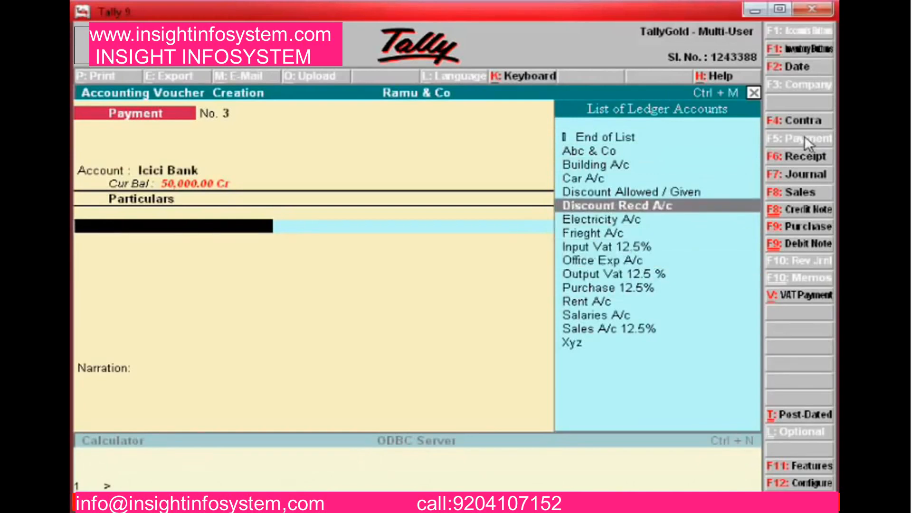
{"action": "key", "text": "Down"}
{"action": "key", "text": "Down"}
{"action": "key", "text": "Down"}
{"action": "key", "text": "Down"}
{"action": "key", "text": "Down"}
{"action": "key", "text": "Down"}
{"action": "key", "text": "Down"}
{"action": "key", "text": "Return"}
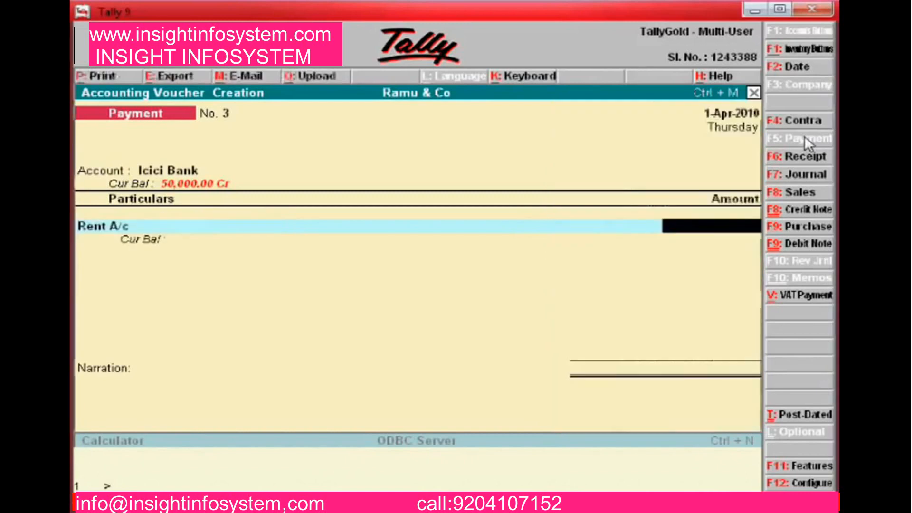
Enter 10,000 with a rent-paid-by-cheque narration and accept Payment No. 3
{"action": "type", "text": "10"}
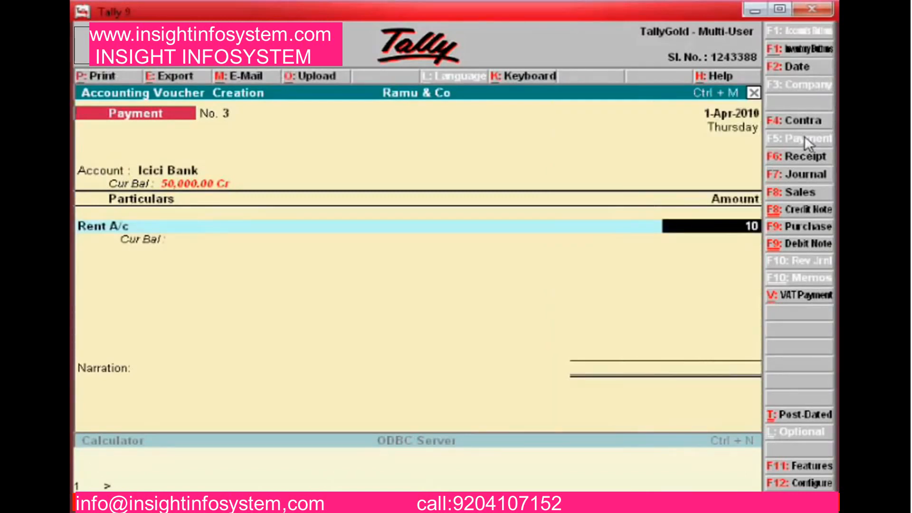
{"action": "type", "text": ",00000"}
{"action": "key", "text": "Return"}
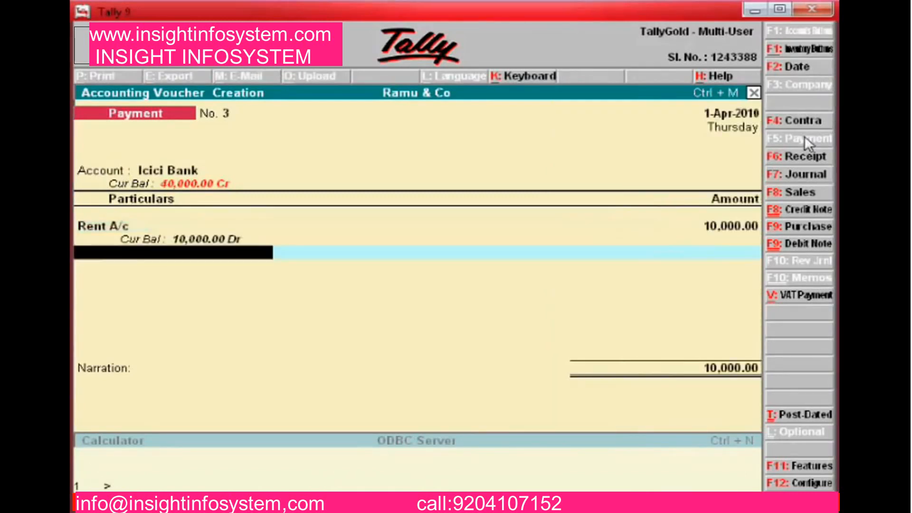
{"action": "key", "text": "Return"}
{"action": "type", "text": "Paid"}
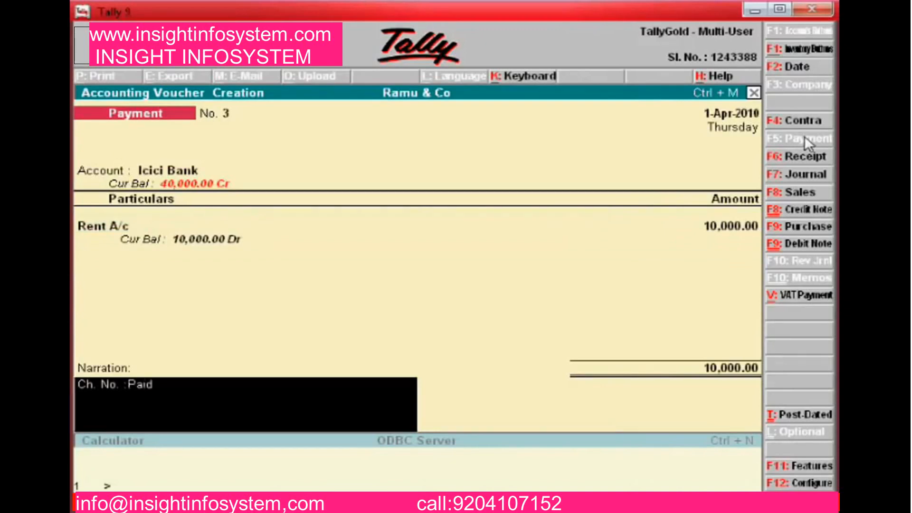
{"action": "type", "text": " rent by che no"}
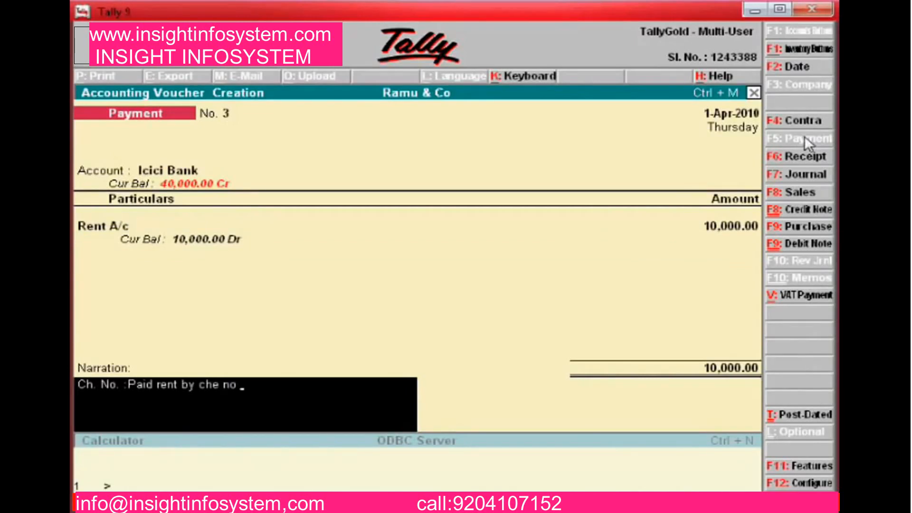
{"action": "type", "text": " icici bank che"}
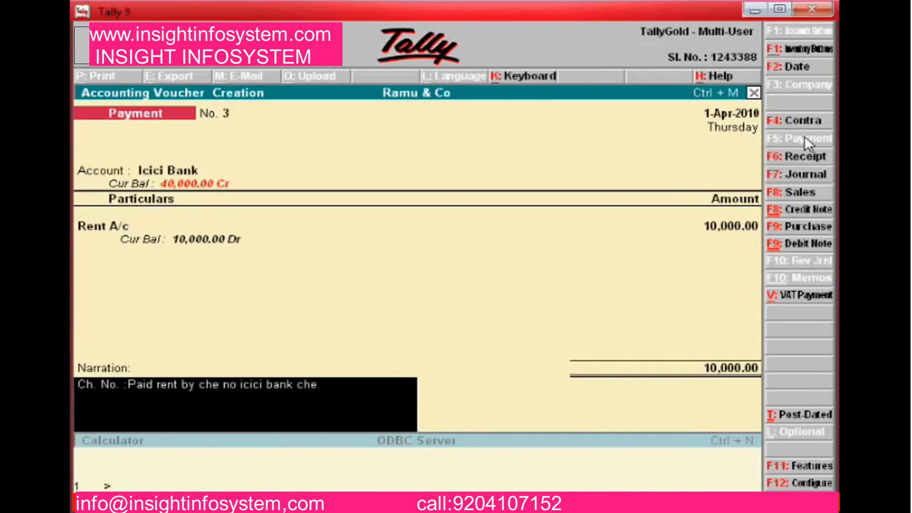
{"action": "type", "text": " 225453"}
{"action": "key", "text": "Return"}
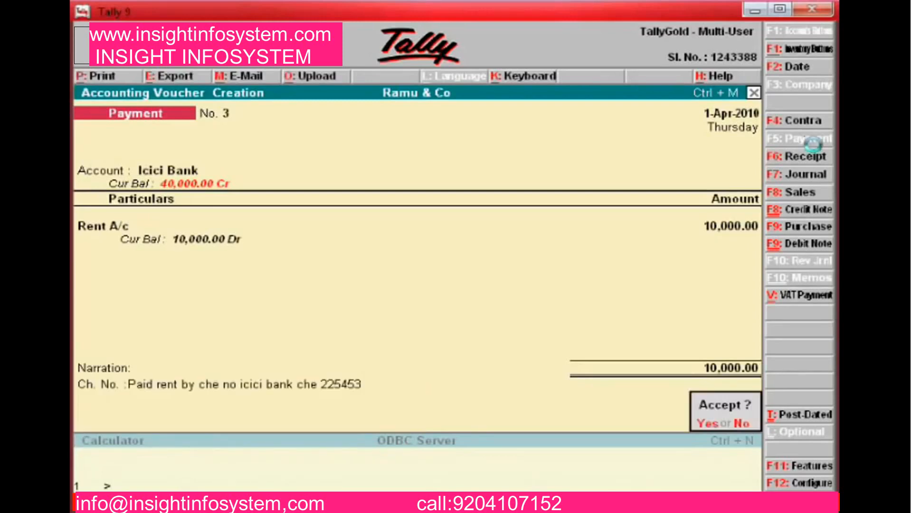
{"action": "key", "text": "y"}
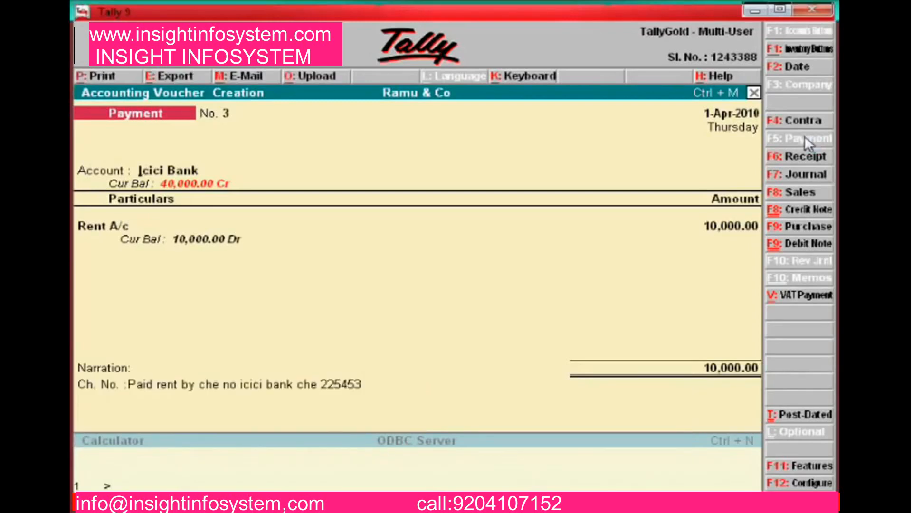
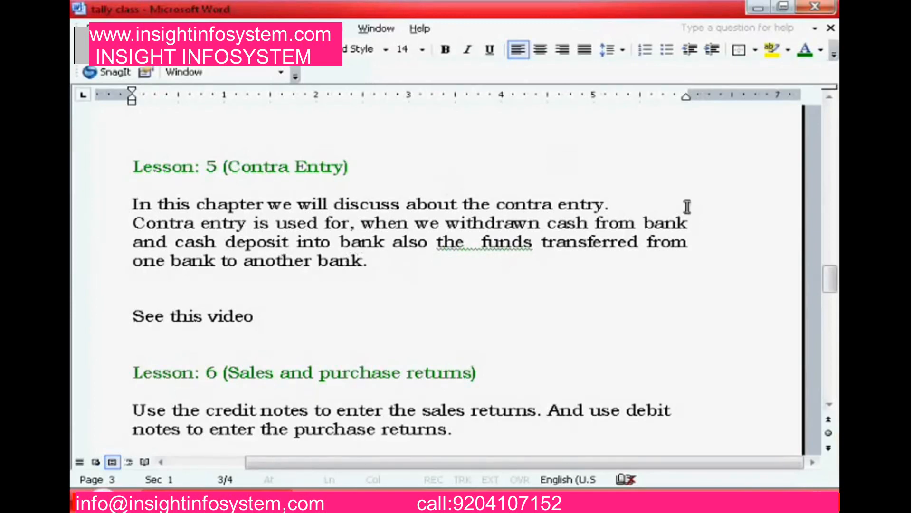
Switch to Tally and open a blank Contra voucher No. 1 dated 1-Apr-2010
{"action": "key", "text": "alt+Tab"}
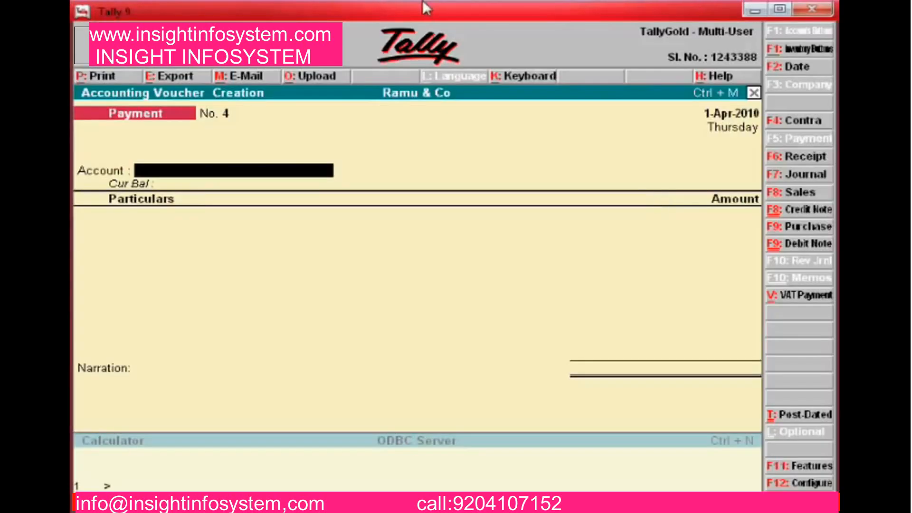
{"action": "key", "text": "Escape"}
{"action": "key", "text": "Down"}
{"action": "key", "text": "Down"}
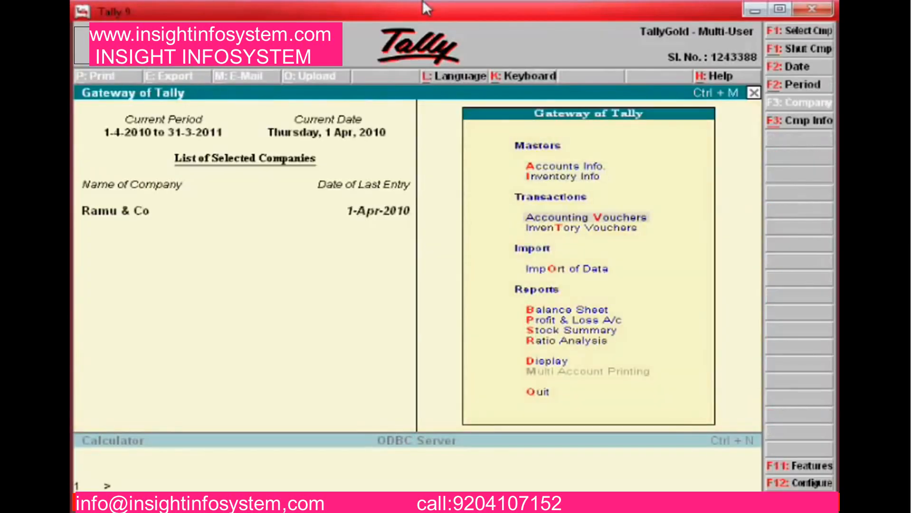
{"action": "key", "text": "Return"}
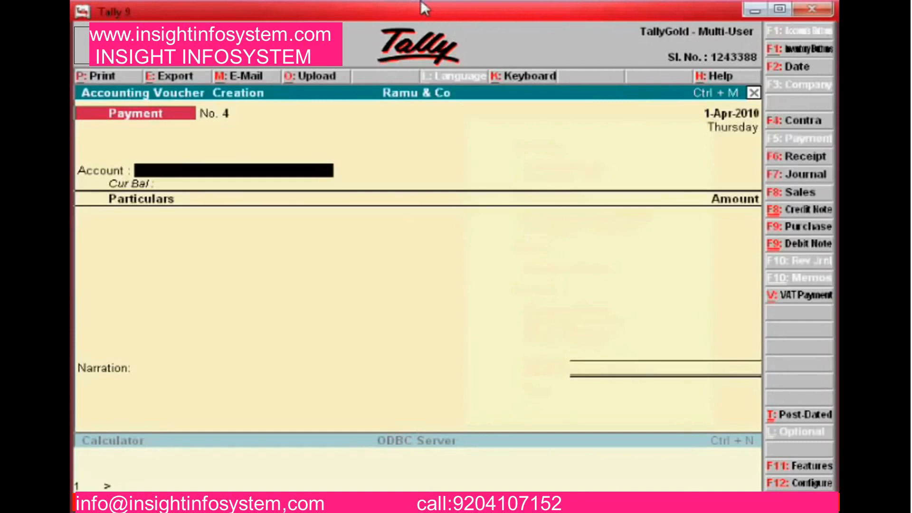
{"action": "left_click", "coordinate": [801, 125]}
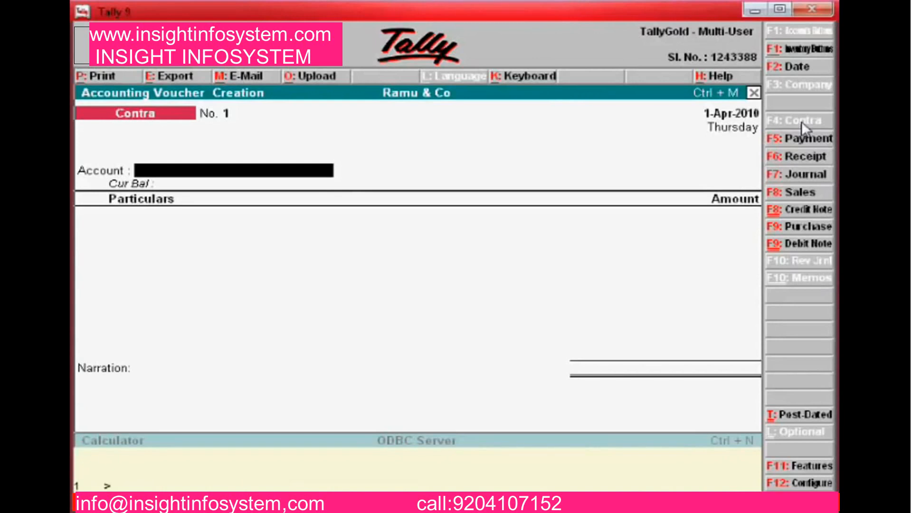
Enter Icici Bank as the account and Cash as particulars for 25,000
{"action": "type", "text": "I"}
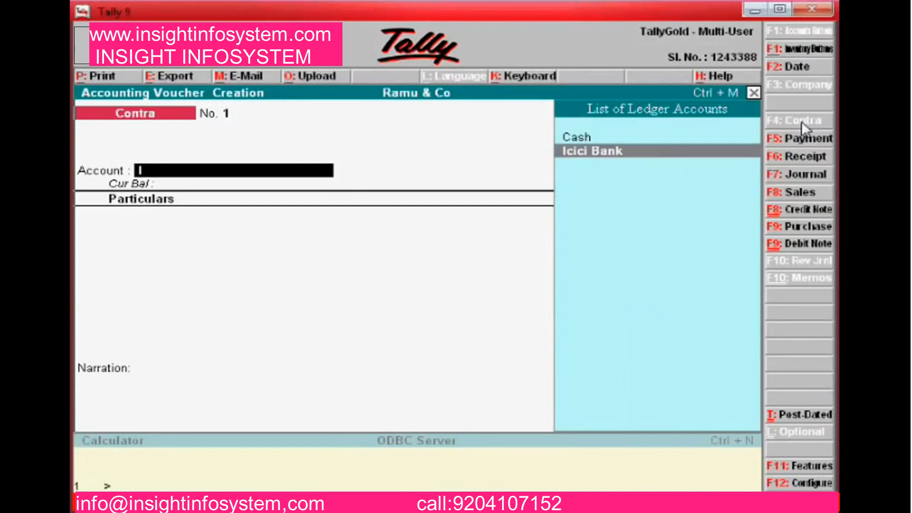
{"action": "key", "text": "Return"}
{"action": "type", "text": "Cash"}
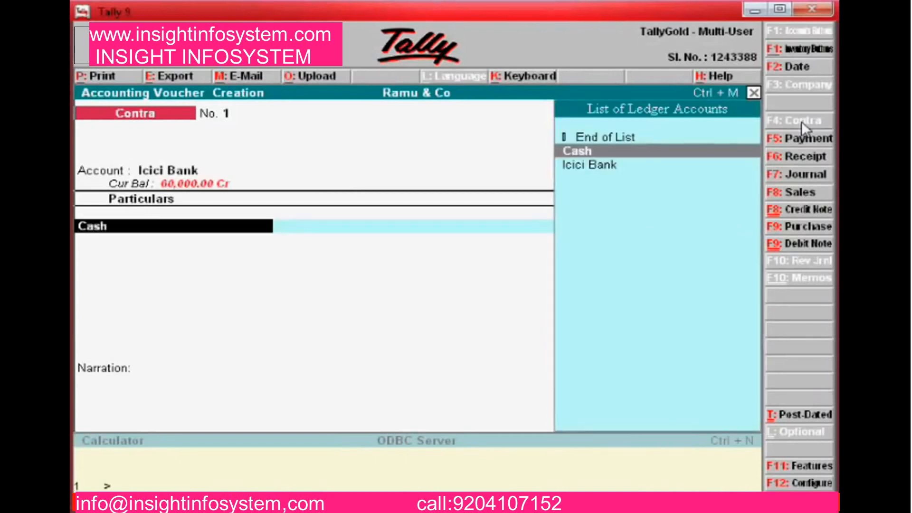
{"action": "key", "text": "Return"}
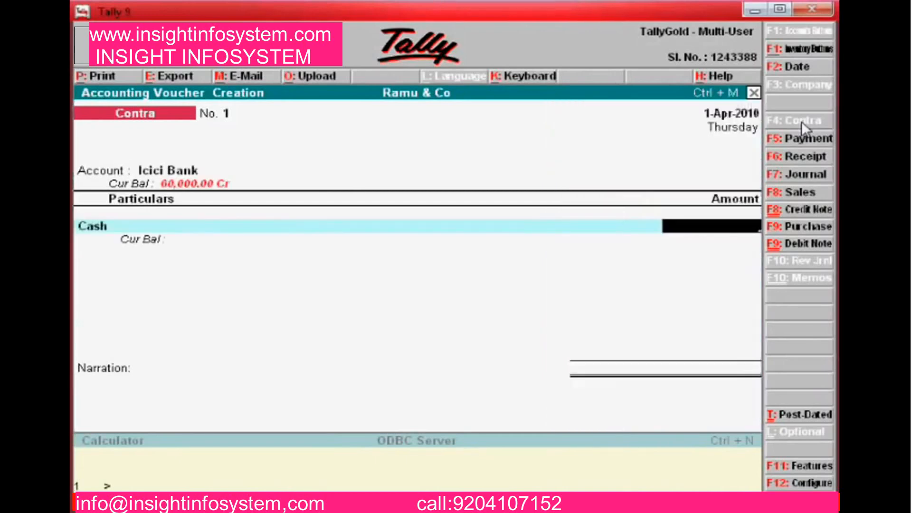
{"action": "type", "text": "25000"}
{"action": "key", "text": "Return"}
{"action": "key", "text": "Return"}
{"action": "key", "text": "Return"}
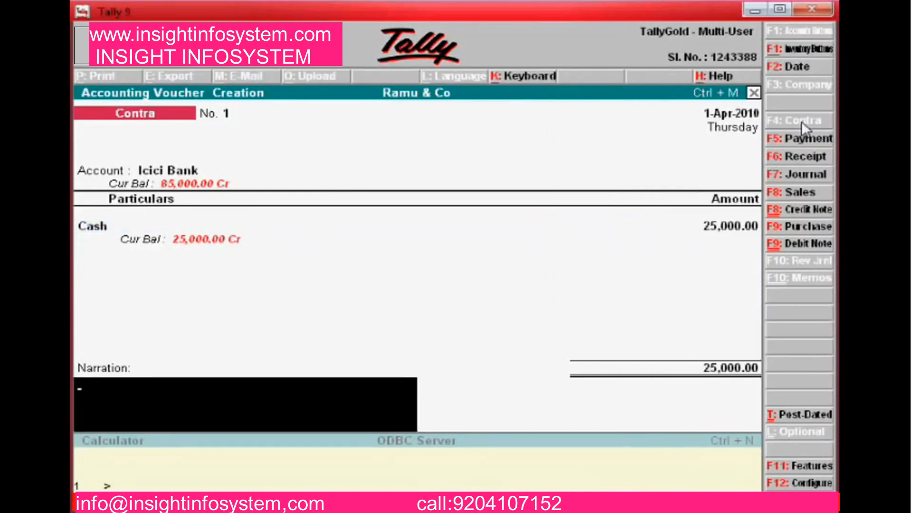
Narrate it as amount deposited to ICICI bank and save Contra No. 1
{"action": "type", "text": "Being amount depos"}
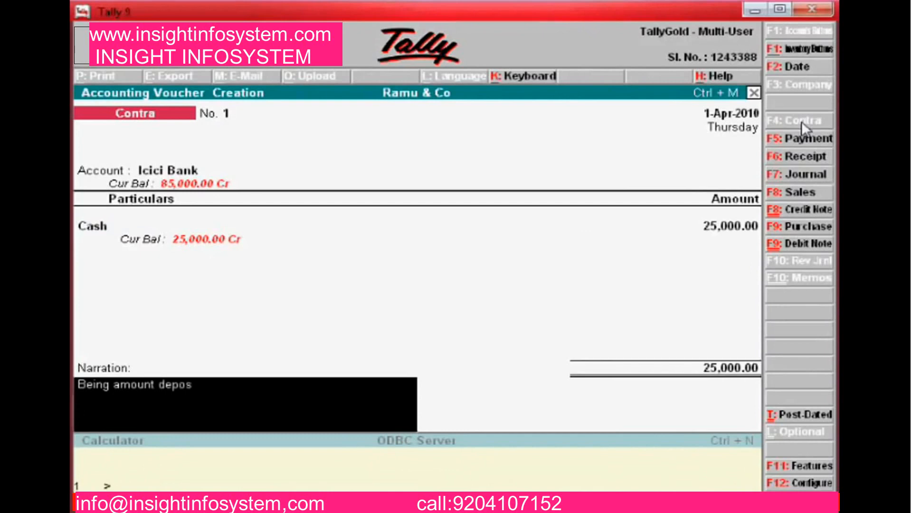
{"action": "type", "text": "ited to IC."}
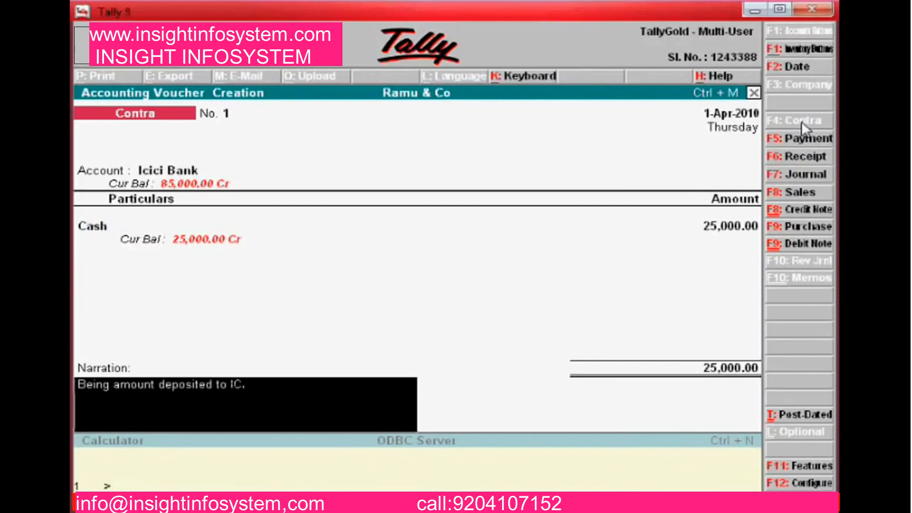
{"action": "key", "text": "BackSpace"}
{"action": "type", "text": "ICI bank"}
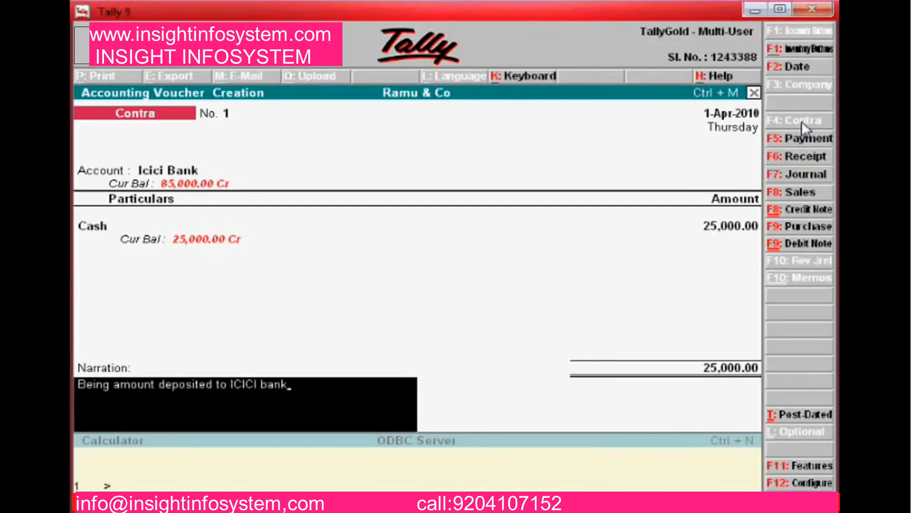
{"action": "key", "text": "Return"}
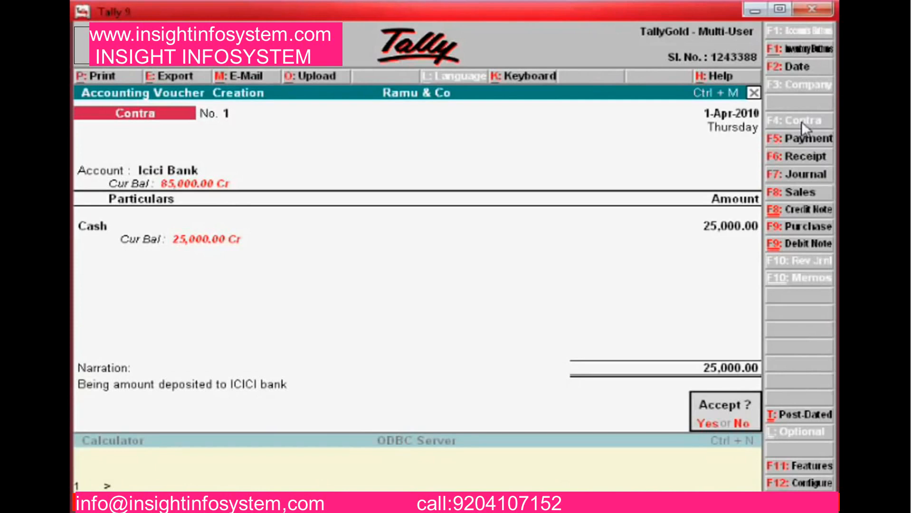
{"action": "key", "text": "Return"}
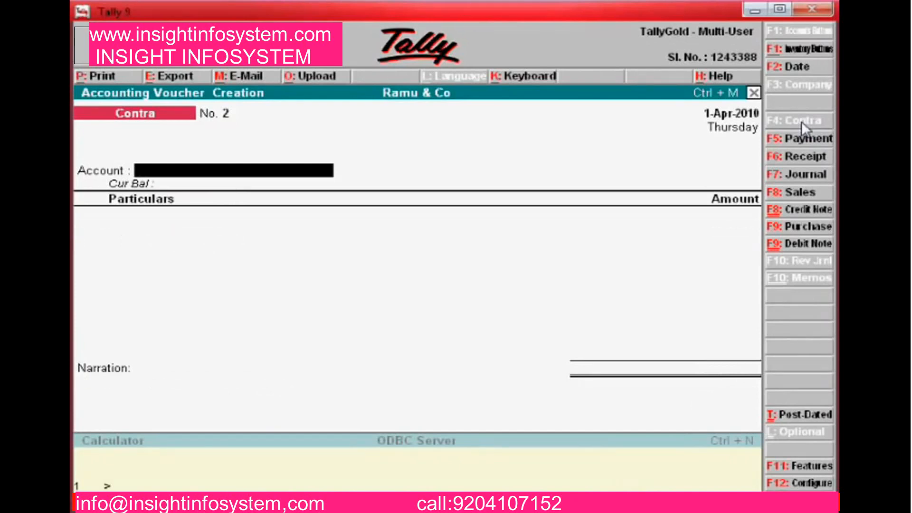
Enter Cash as the account and Icici Bank as particulars for 15,000
{"action": "type", "text": "Cash"}
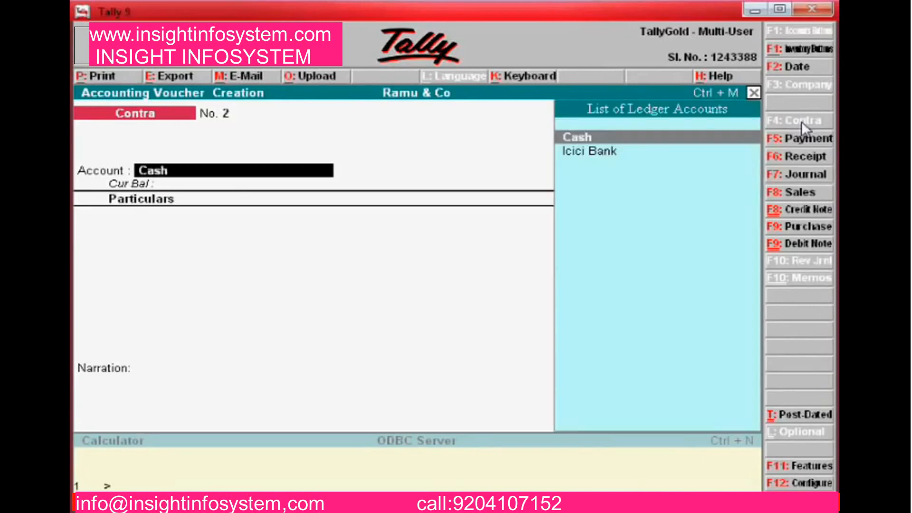
{"action": "key", "text": "Return"}
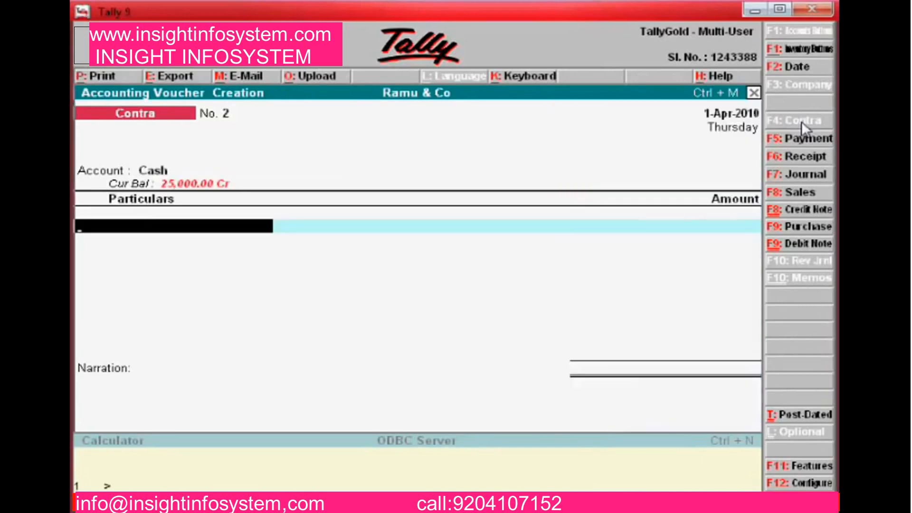
{"action": "type", "text": "Ici"}
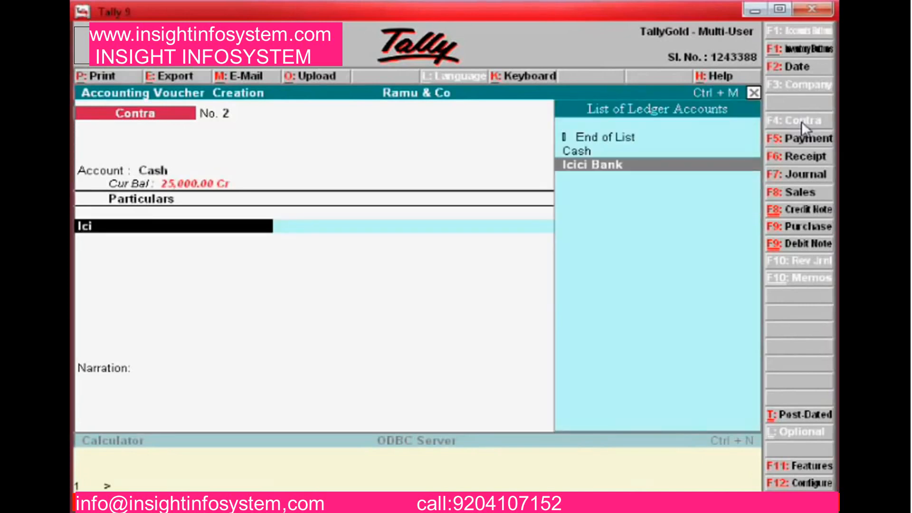
{"action": "key", "text": "Return"}
{"action": "type", "text": "15000"}
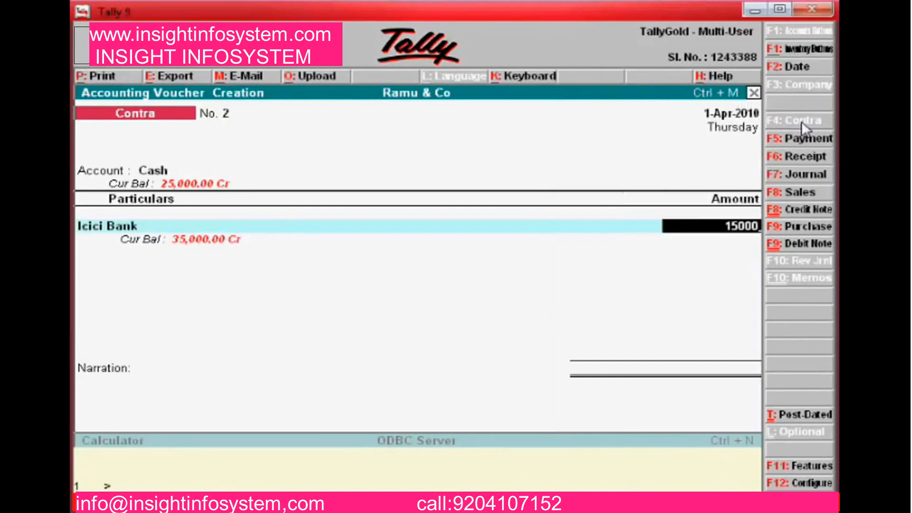
{"action": "key", "text": "Return"}
{"action": "key", "text": "Return"}
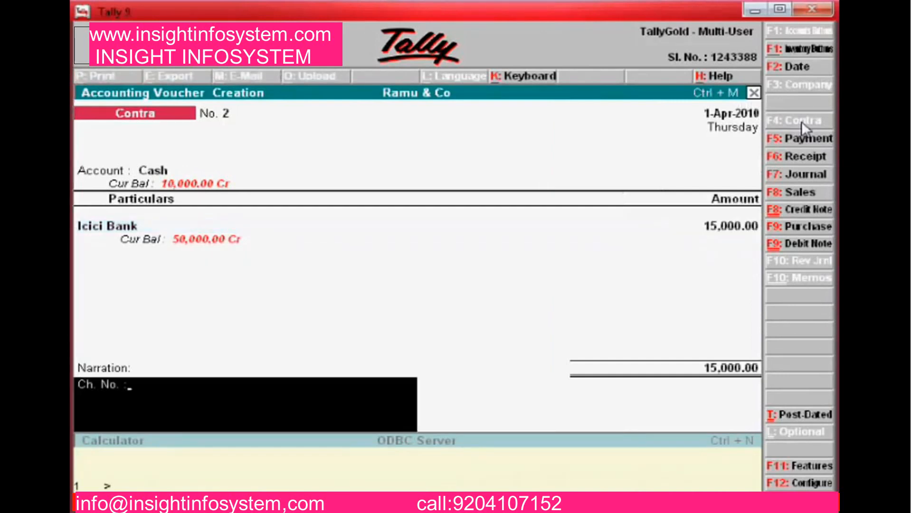
Add the narration 'Being cash withdrawn from ICICI Bank' and save Contra No. 2
{"action": "type", "text": "Being cash withd"}
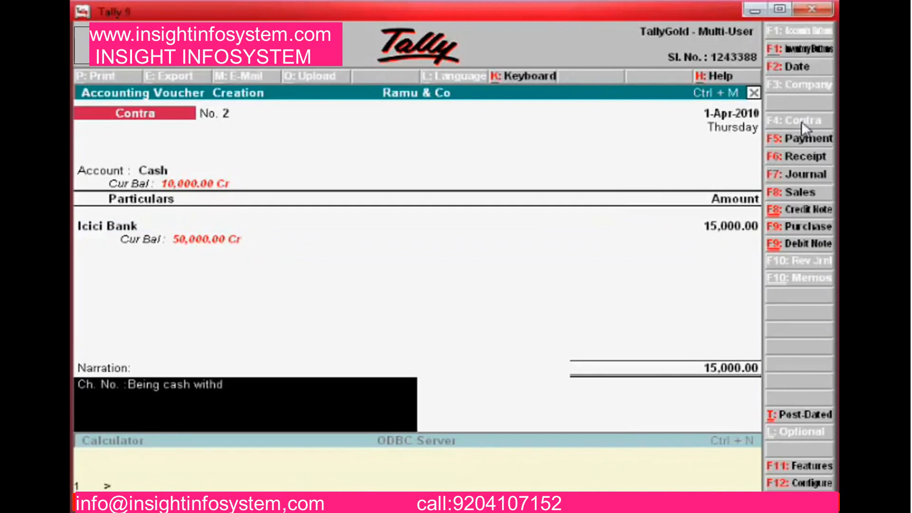
{"action": "type", "text": "rawn from ICICI a"}
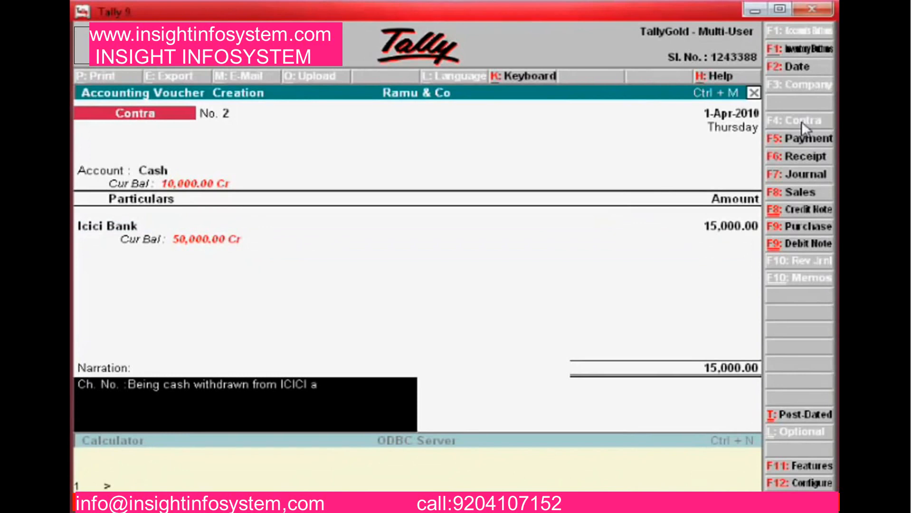
{"action": "key", "text": "BackSpace"}
{"action": "type", "text": "Bank"}
{"action": "key", "text": "Return"}
{"action": "key", "text": "Return"}
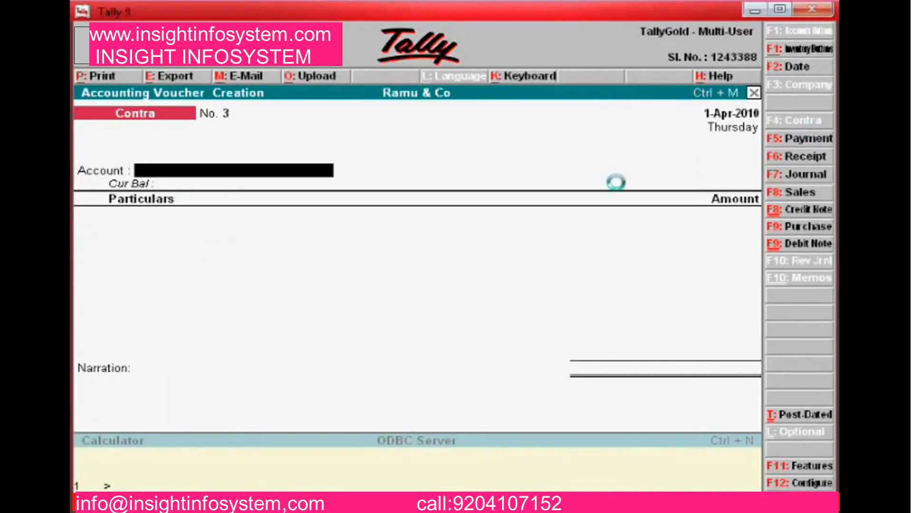
Turn off single entry mode in the voucher configuration
{"action": "key", "text": "Return"}
{"action": "key", "text": "n"}
{"action": "key", "text": "Return"}
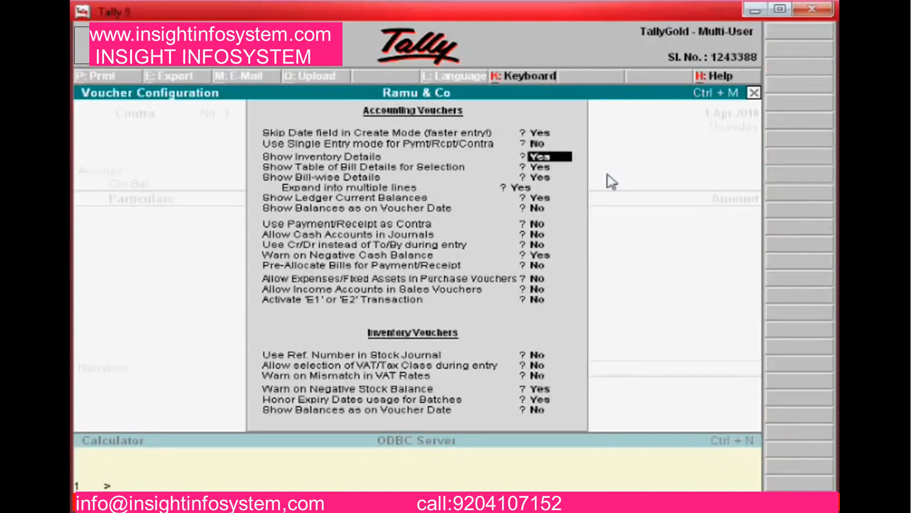
{"action": "key", "text": "Return"}
{"action": "key", "text": "Return"}
{"action": "key", "text": "Return"}
{"action": "key", "text": "Return"}
{"action": "key", "text": "Return"}
{"action": "key", "text": "Return"}
{"action": "key", "text": "Return"}
{"action": "key", "text": "Return"}
{"action": "key", "text": "Return"}
{"action": "key", "text": "Return"}
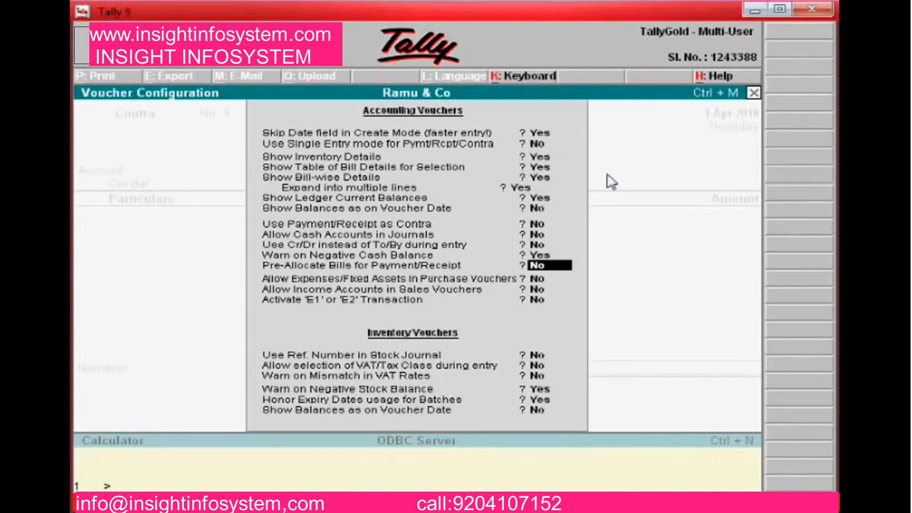
{"action": "key", "text": "Return"}
{"action": "key", "text": "Return"}
{"action": "key", "text": "Return"}
{"action": "key", "text": "Return"}
{"action": "key", "text": "Return"}
{"action": "key", "text": "Return"}
{"action": "key", "text": "Return"}
{"action": "key", "text": "Return"}
{"action": "key", "text": "Return"}
{"action": "key", "text": "Return"}
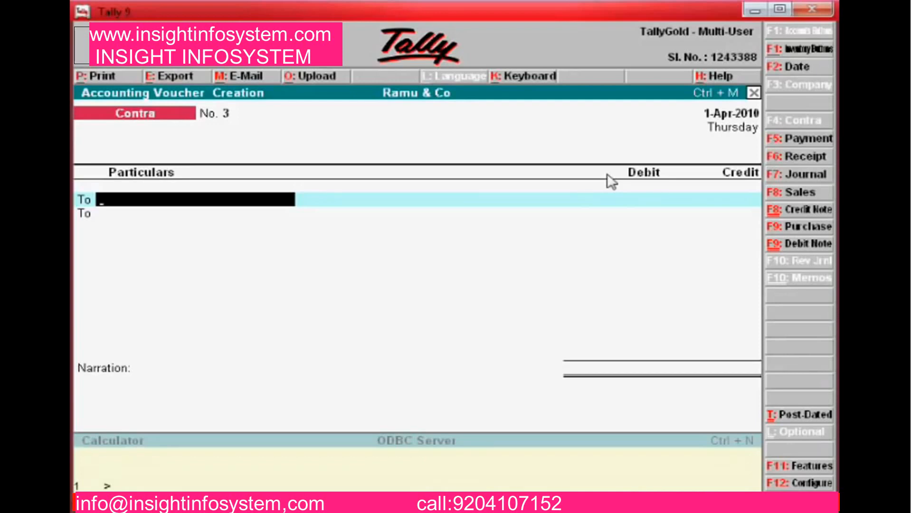
Credit Cash 10,000 and debit Icici Bank 10,000 on the contra voucher
{"action": "type", "text": "Cas"}
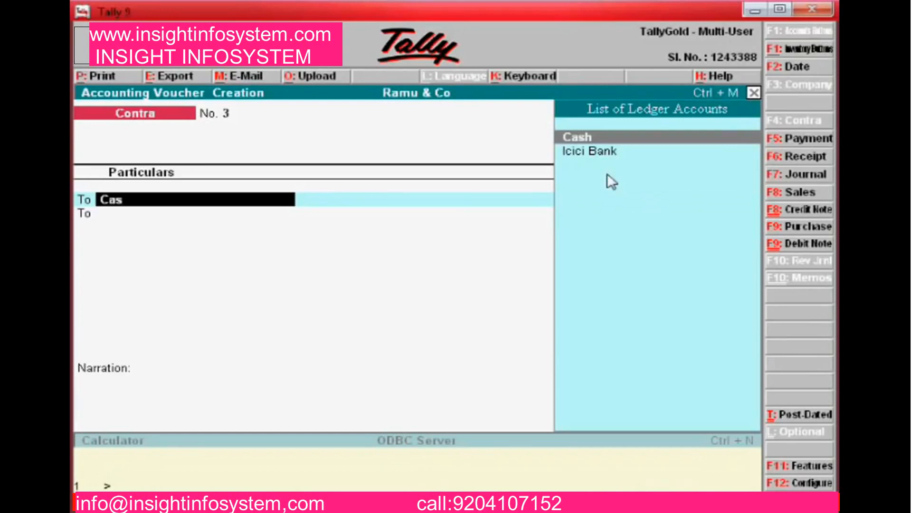
{"action": "key", "text": "Return"}
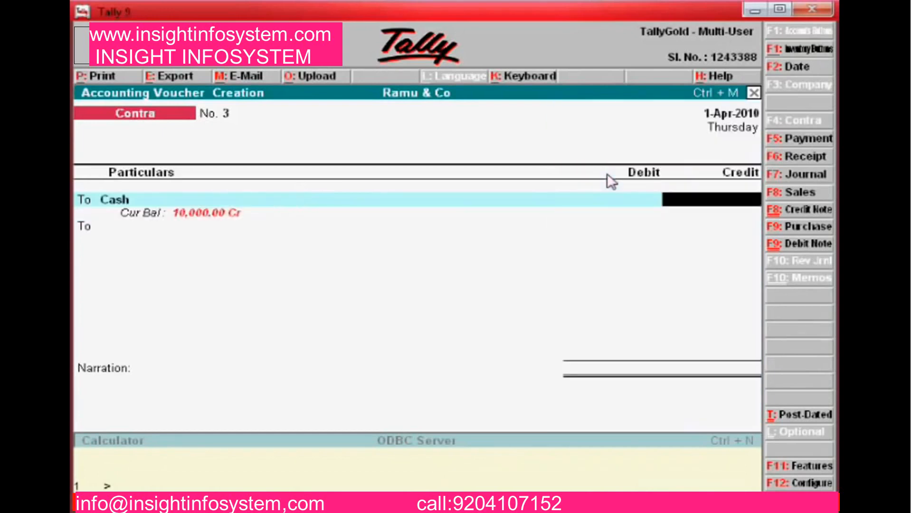
{"action": "type", "text": "10000"}
{"action": "key", "text": "Return"}
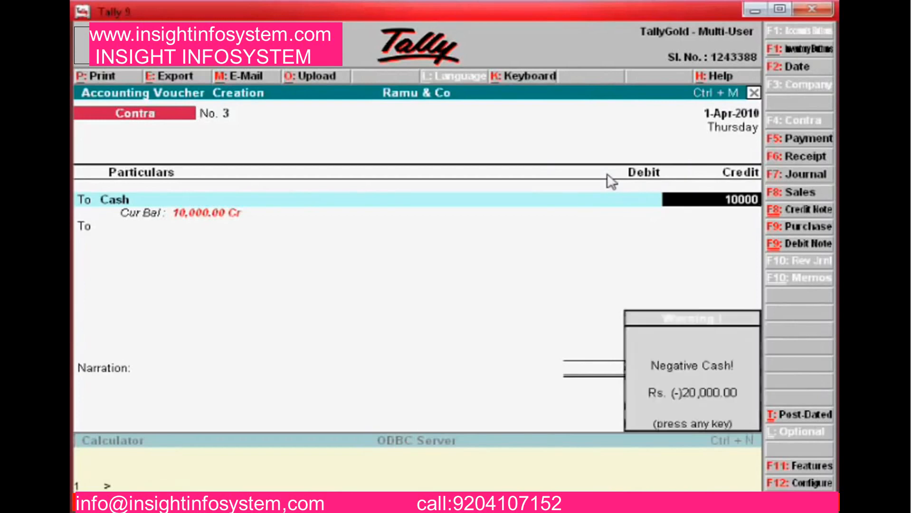
{"action": "key", "text": "Return"}
{"action": "key", "text": "BackSpace"}
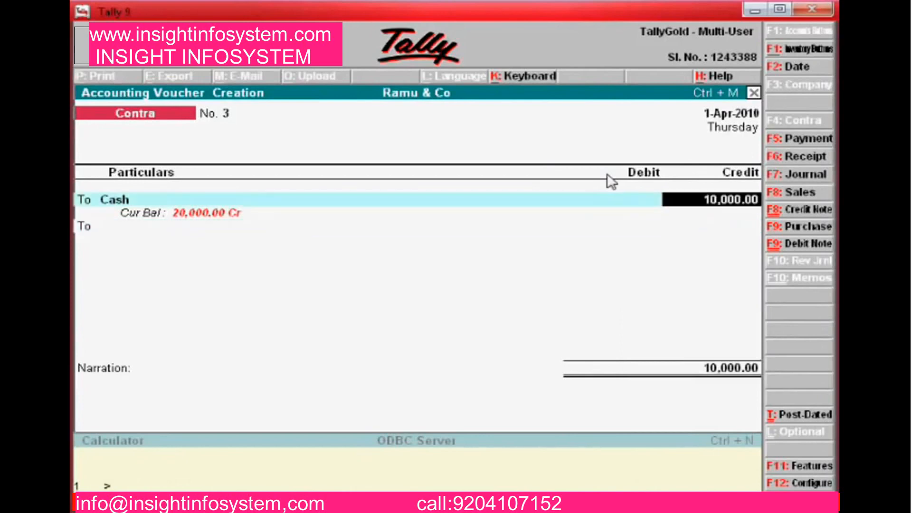
{"action": "key", "text": "Return"}
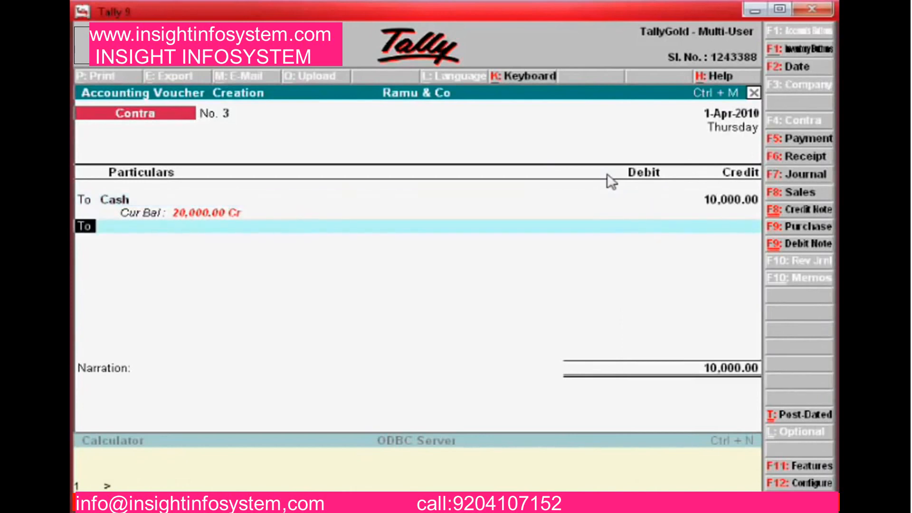
{"action": "key", "text": "b"}
{"action": "key", "text": "Return"}
{"action": "key", "text": "Return"}
{"action": "key", "text": "Return"}
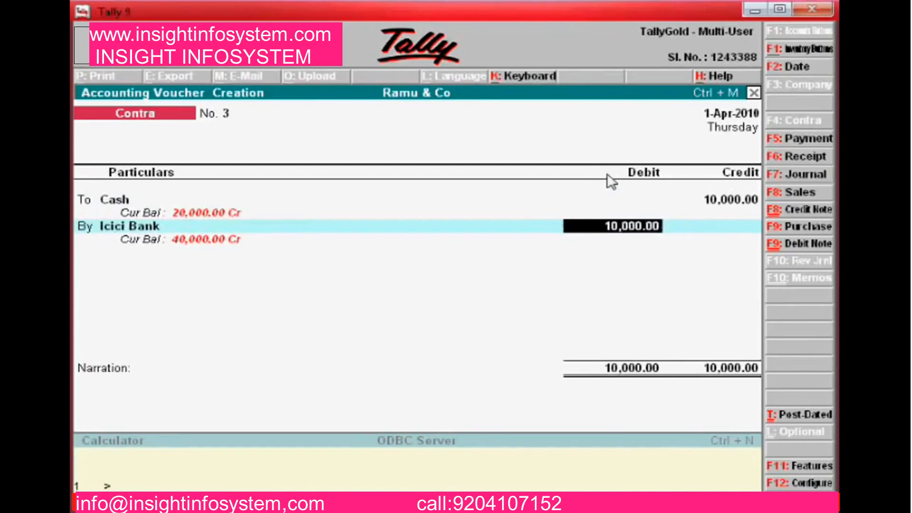
Confirm the 10,000 debit, narrate 'Being cash deposited to ICICI Bank', and save Contra No. 3
{"action": "key", "text": "BackSpace"}
{"action": "key", "text": "BackSpace"}
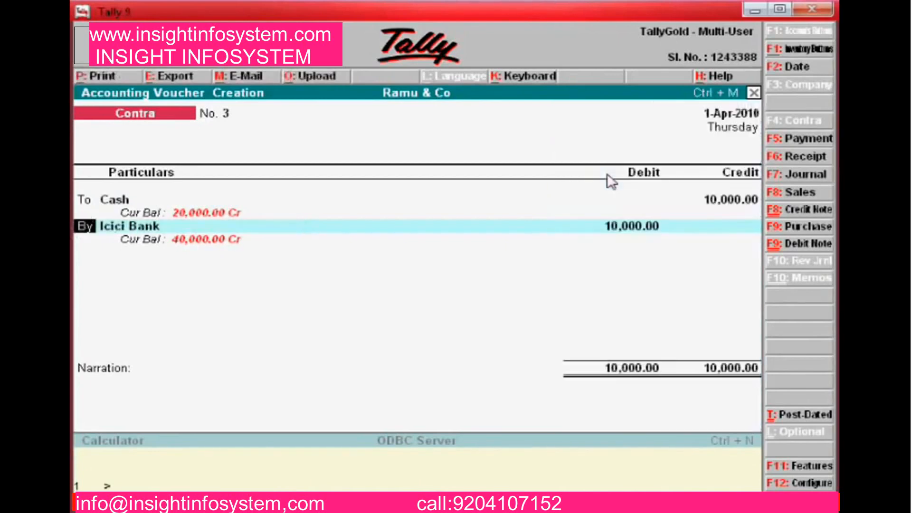
{"action": "key", "text": "Return"}
{"action": "key", "text": "Return"}
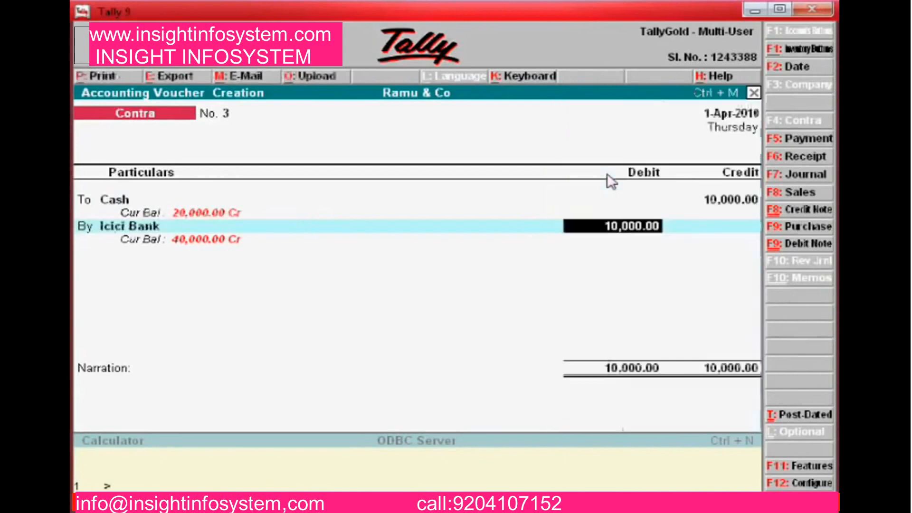
{"action": "key", "text": "Return"}
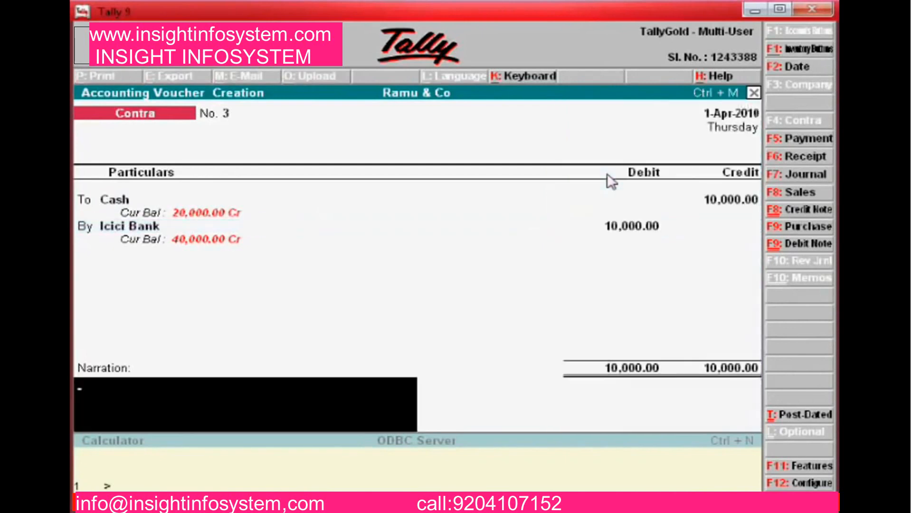
{"action": "type", "text": "Being cash deposit"}
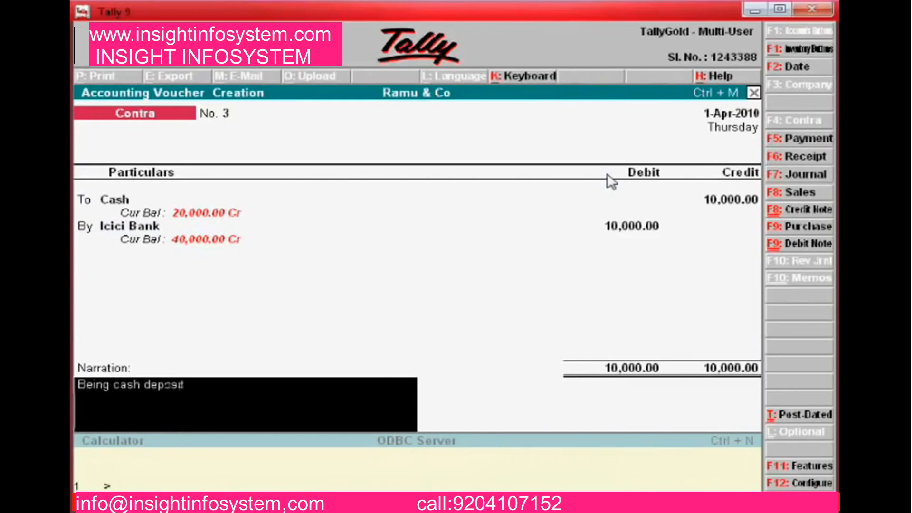
{"action": "type", "text": "ed to"}
{"action": "type", "text": " ICICI Bank"}
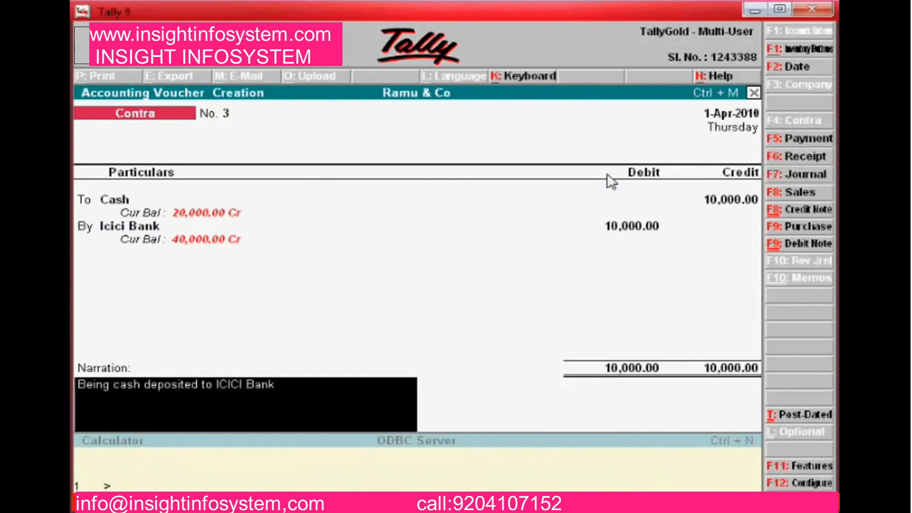
{"action": "key", "text": "Return"}
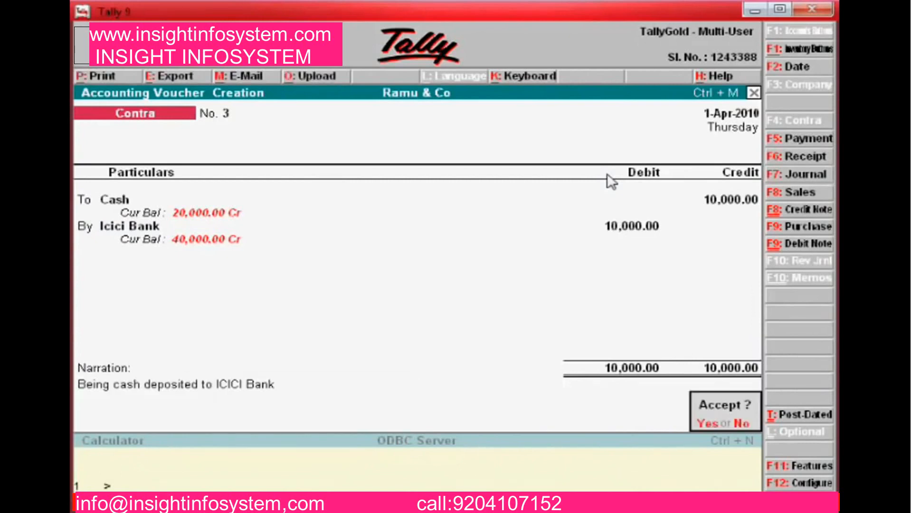
{"action": "key", "text": "Return"}
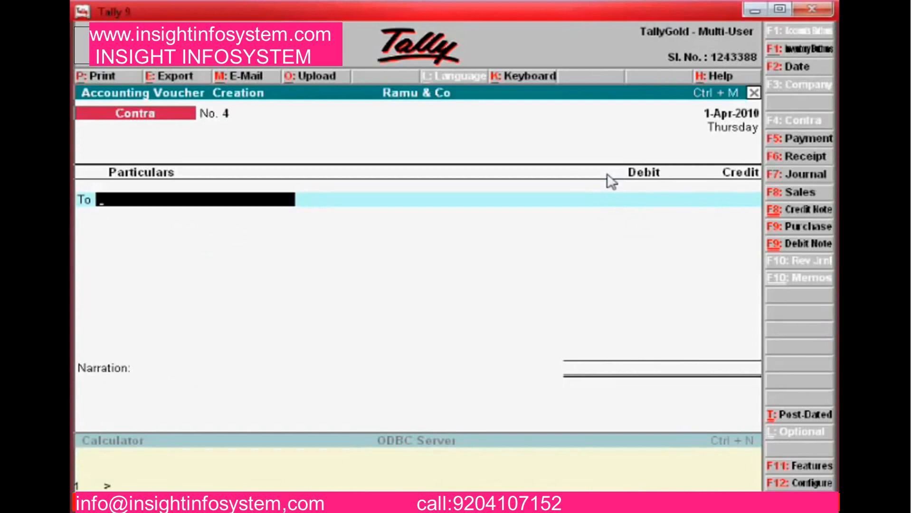
Credit Icici Bank, correcting the amount from 10,000 to 11,000
{"action": "type", "text": "Icici"}
{"action": "key", "text": "Return"}
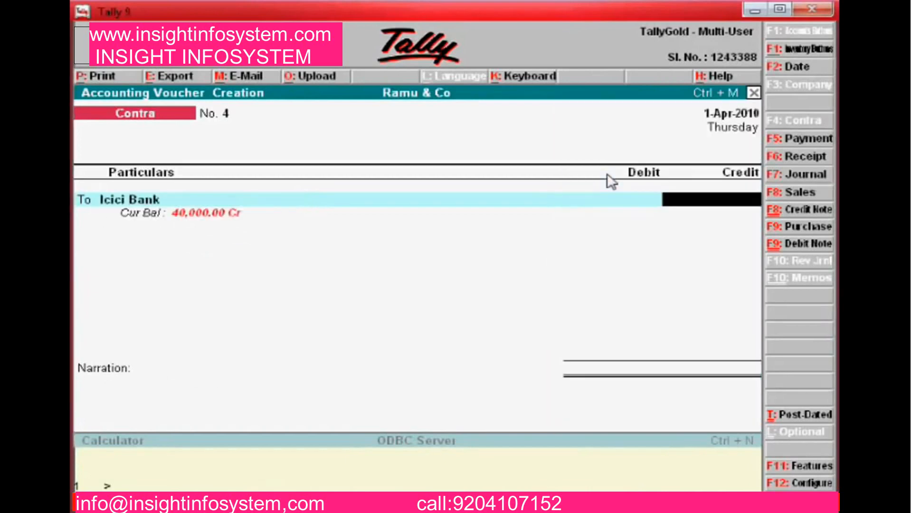
{"action": "type", "text": "10,000"}
{"action": "key", "text": "Return"}
{"action": "key", "text": "Up"}
{"action": "key", "text": "Up"}
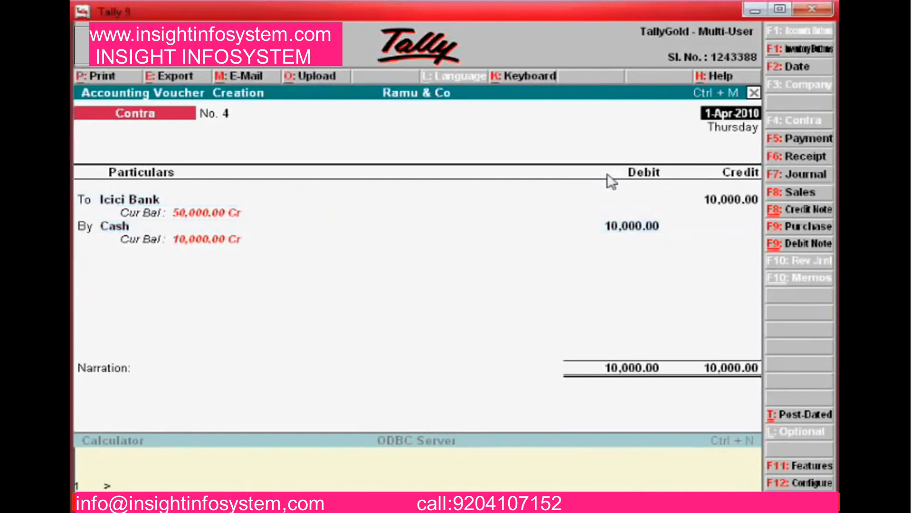
{"action": "key", "text": "Return"}
{"action": "key", "text": "Return"}
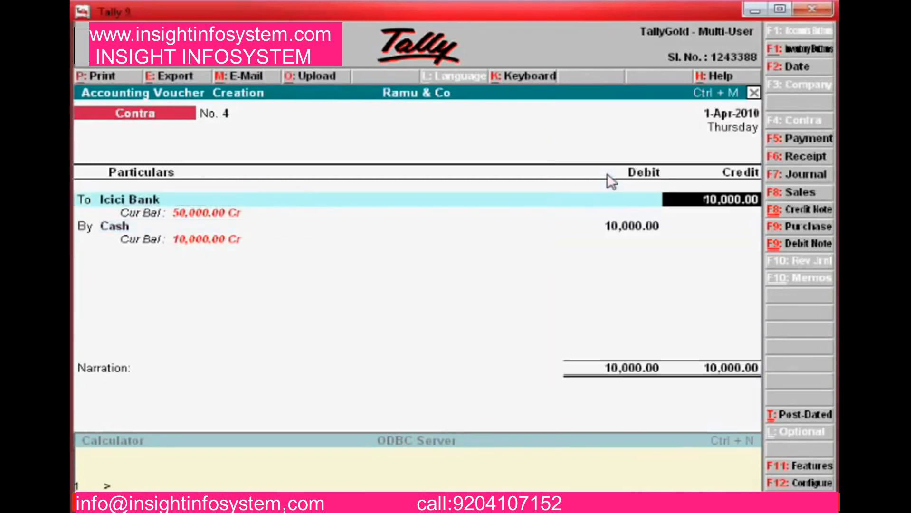
{"action": "type", "text": "11000"}
{"action": "key", "text": "Return"}
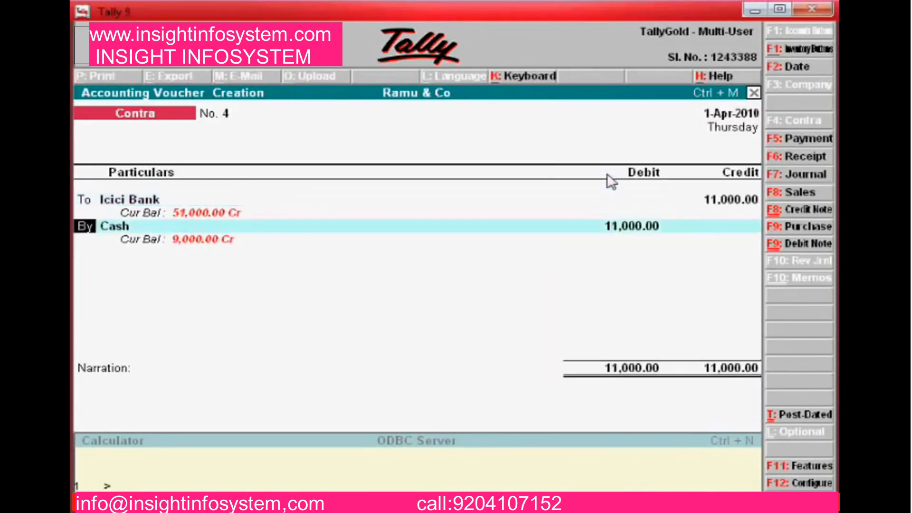
Debit Cash 11,000, narrate 'Cash withdrawn from ICICI Bank a/c', and save Contra No. 4
{"action": "key", "text": "Return"}
{"action": "key", "text": "Return"}
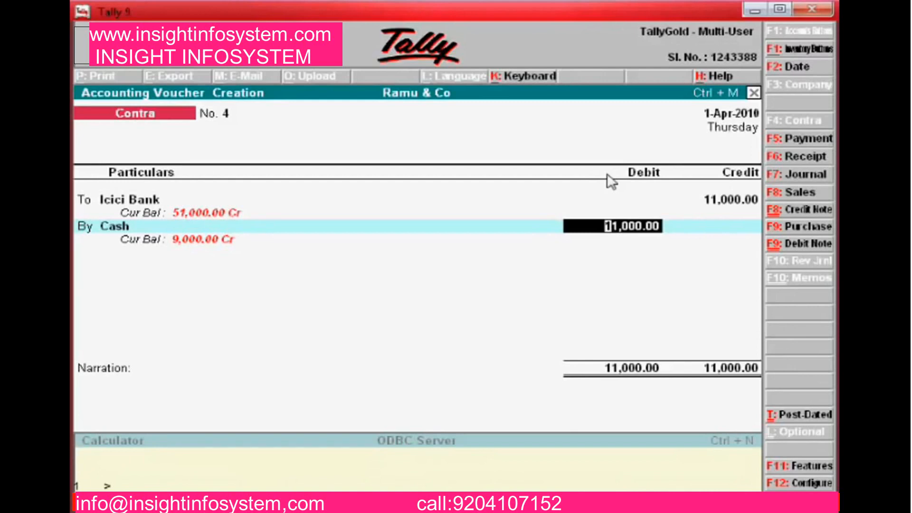
{"action": "key", "text": "Return"}
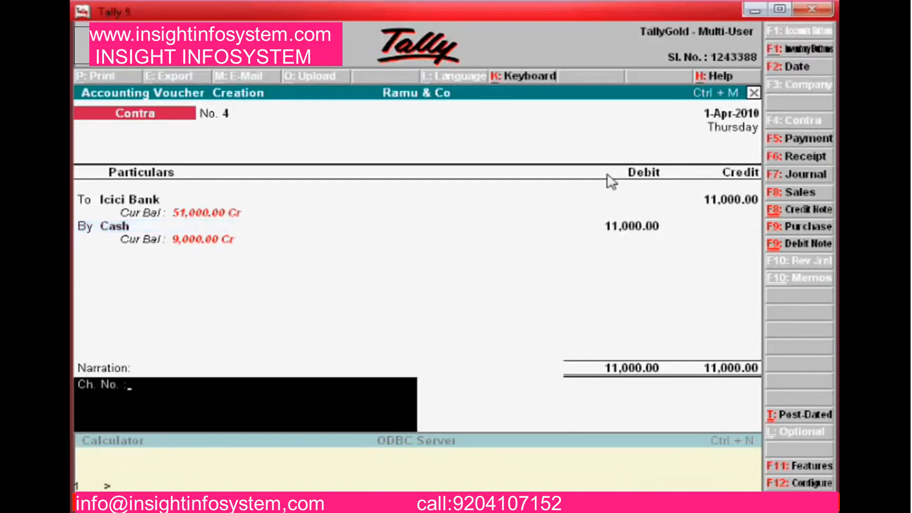
{"action": "type", "text": "Cash withdrawn from"}
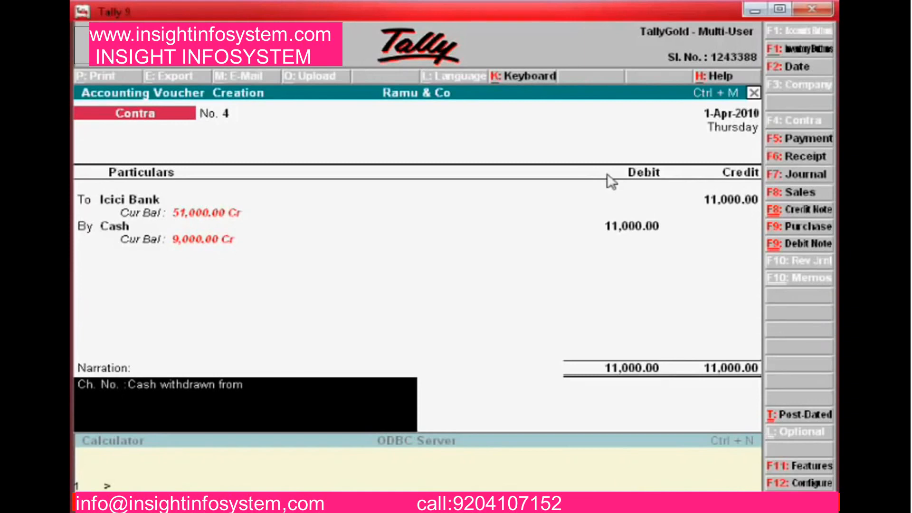
{"action": "type", "text": "ICICI Bank a/c"}
{"action": "key", "text": "Return"}
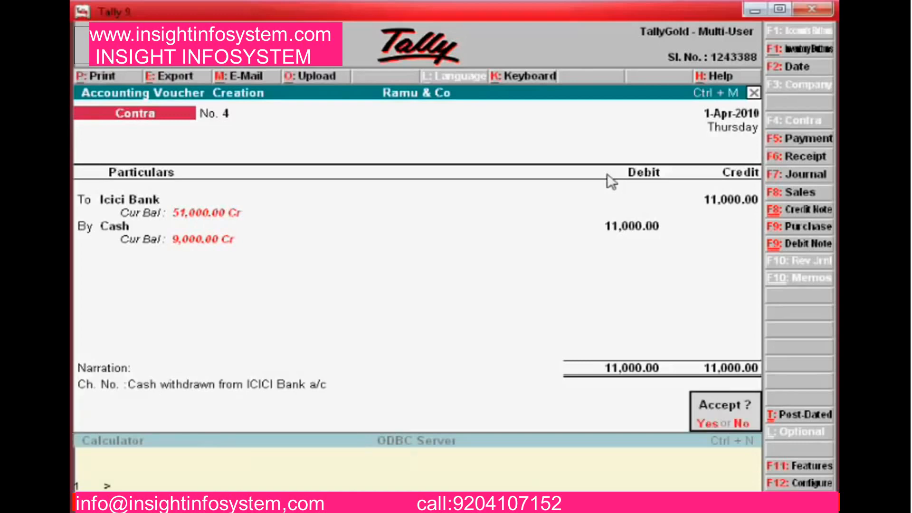
{"action": "key", "text": "Return"}
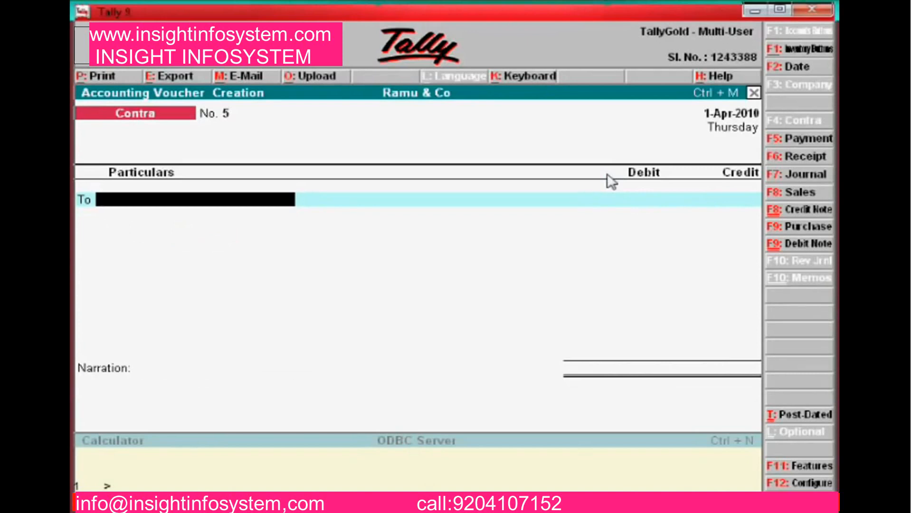
Leave voucher entry and return to the Gateway of Tally without quitting
{"action": "key", "text": "Escape"}
{"action": "key", "text": "Return"}
{"action": "key", "text": "Escape"}
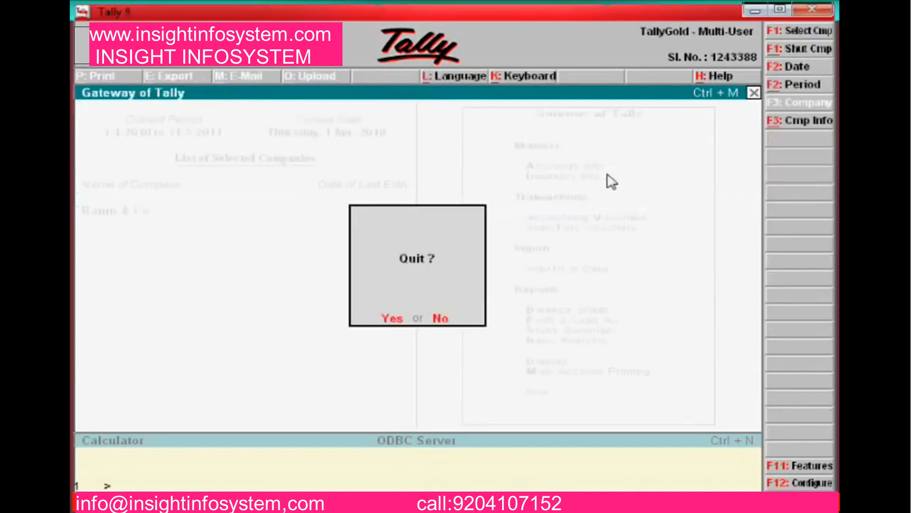
Start a new ledger named Canara Bank Occ under the Bank OD A/c group
{"action": "key", "text": "Escape"}
{"action": "key", "text": "Return"}
{"action": "key", "text": "Down"}
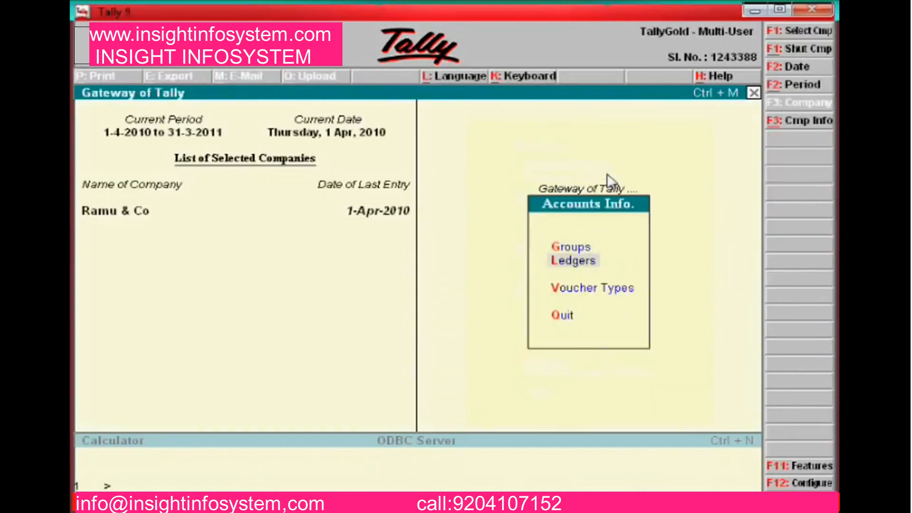
{"action": "key", "text": "Return"}
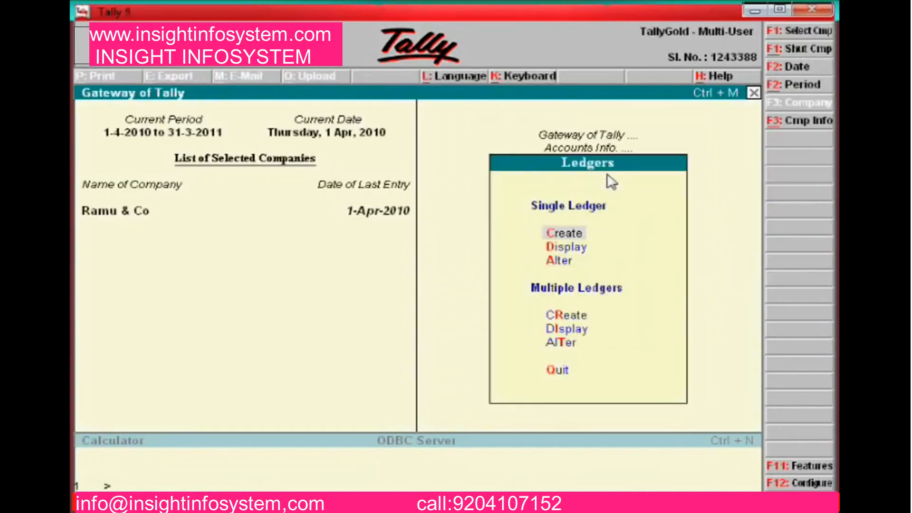
{"action": "key", "text": "Return"}
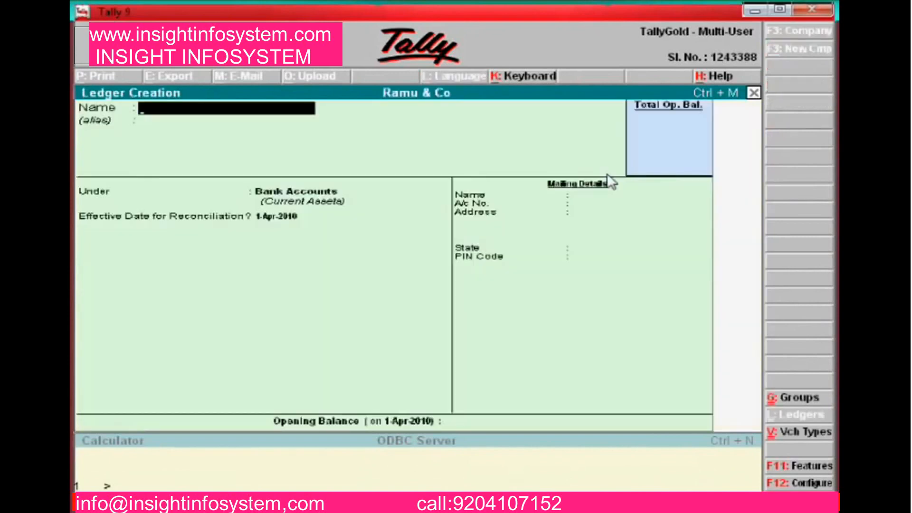
{"action": "type", "text": "Canara Bank"}
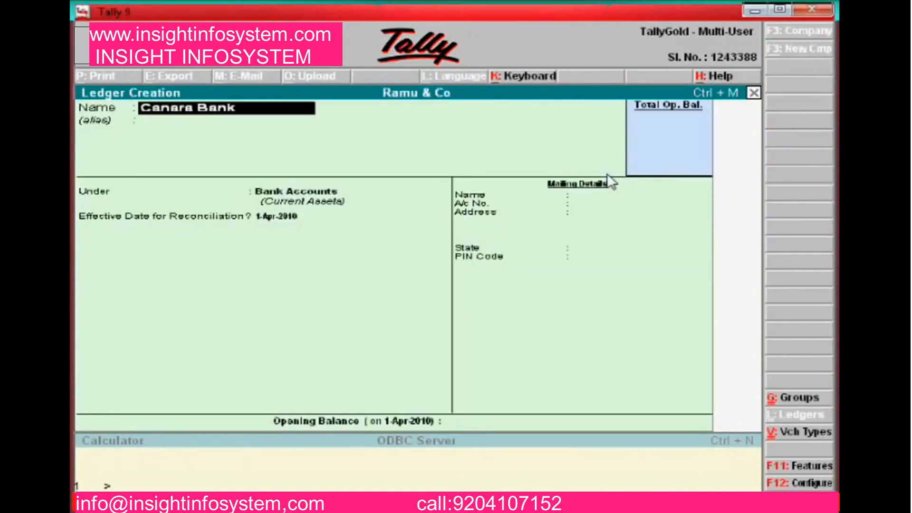
{"action": "type", "text": " Occ"}
{"action": "key", "text": "Return"}
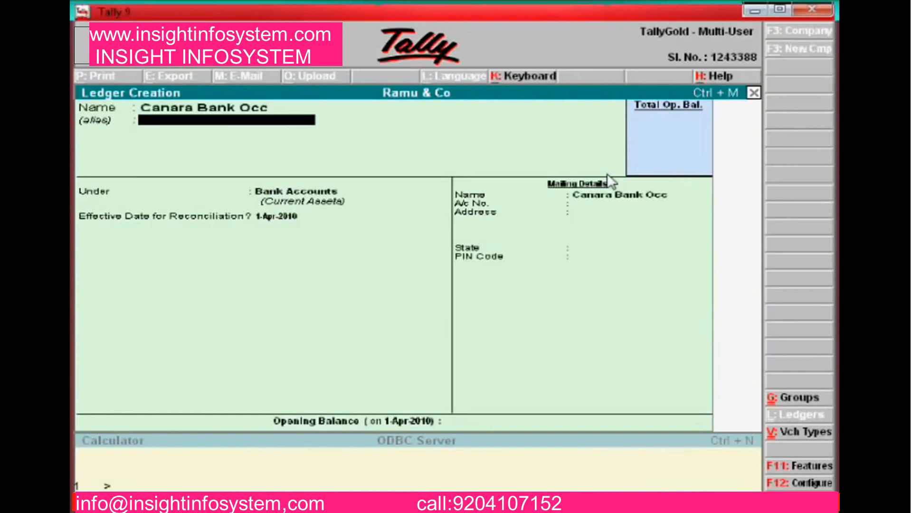
{"action": "key", "text": "Return"}
{"action": "key", "text": "Down"}
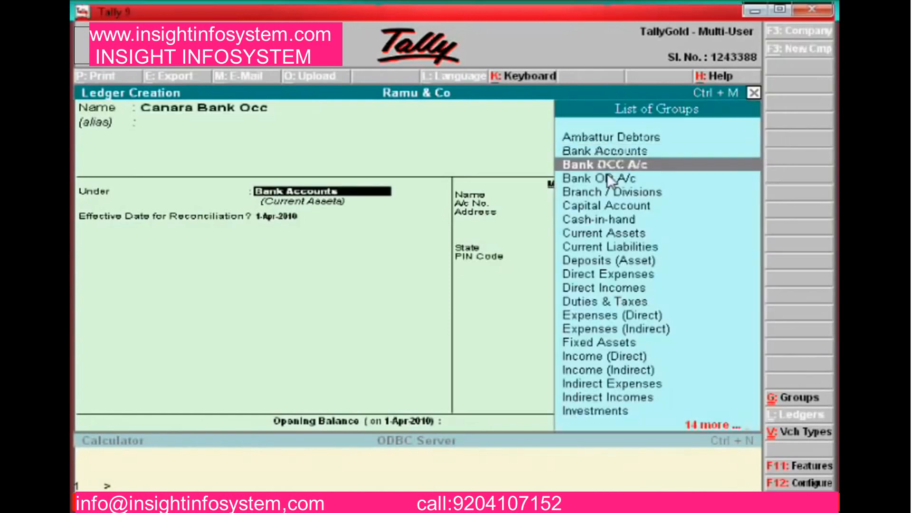
{"action": "key", "text": "Down"}
{"action": "key", "text": "Return"}
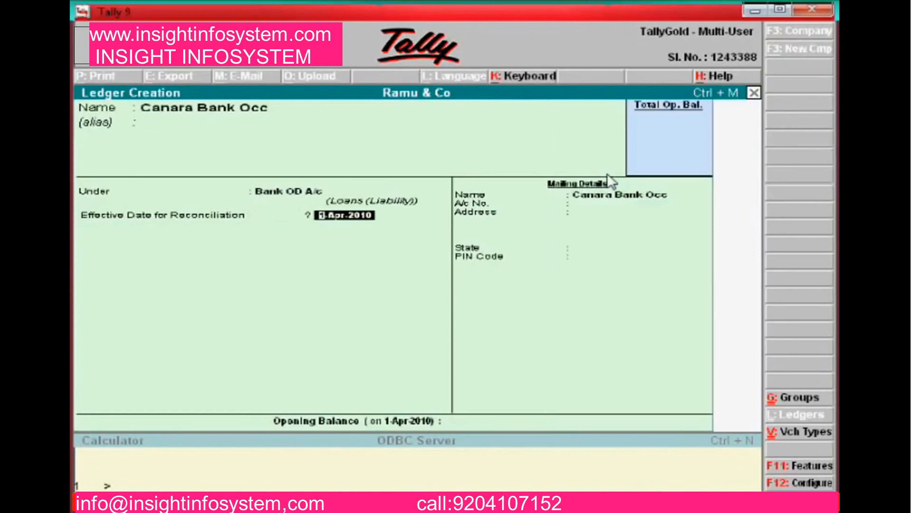
Accept the remaining ledger fields with state Not Applicable, save, and back out to the Gateway
{"action": "key", "text": "Return"}
{"action": "key", "text": "Return"}
{"action": "key", "text": "Return"}
{"action": "key", "text": "BackSpace"}
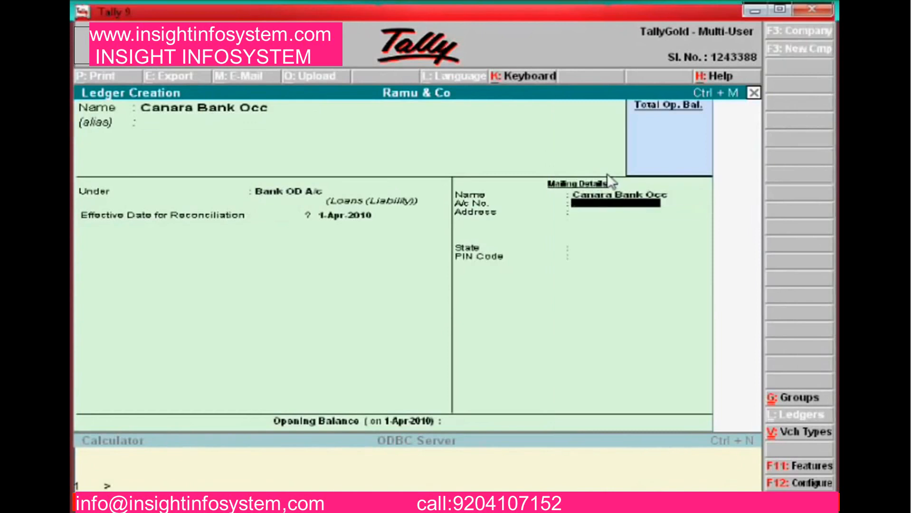
{"action": "key", "text": "Return"}
{"action": "key", "text": "Return"}
{"action": "key", "text": "Return"}
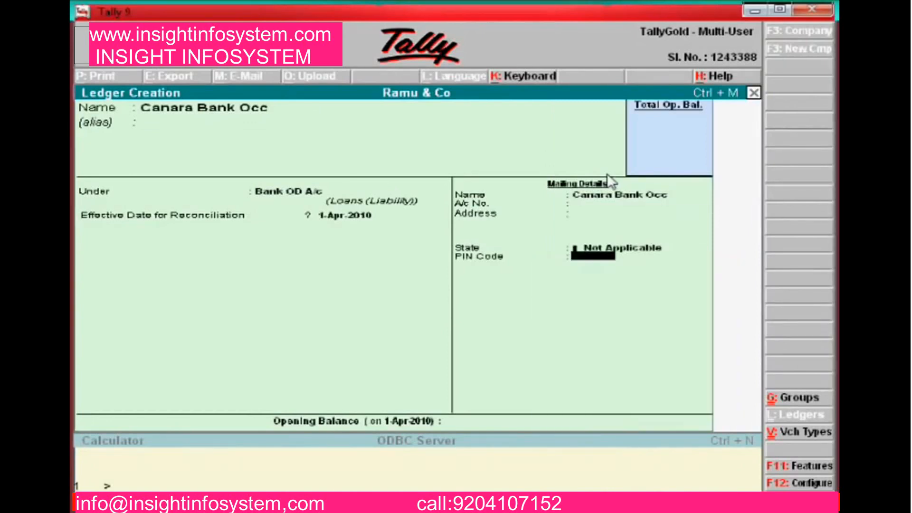
{"action": "key", "text": "Return"}
{"action": "key", "text": "Return"}
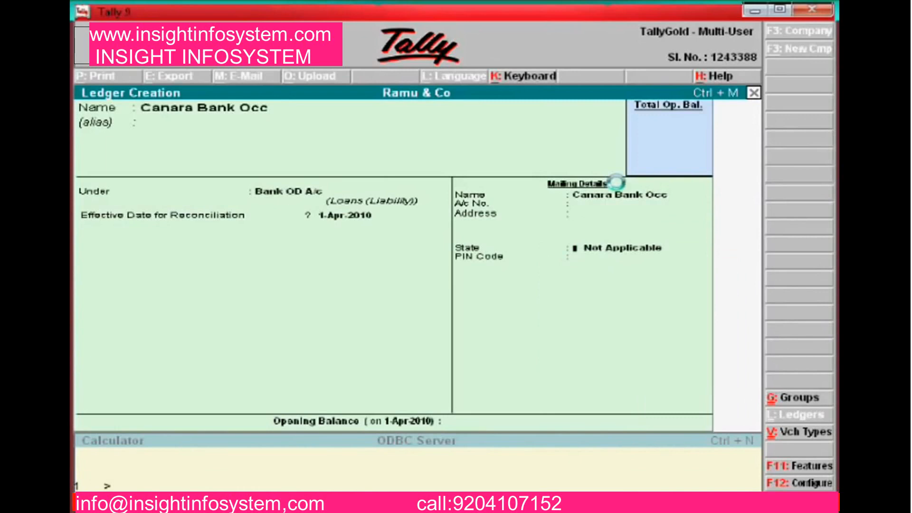
{"action": "key", "text": "Return"}
{"action": "key", "text": "Return"}
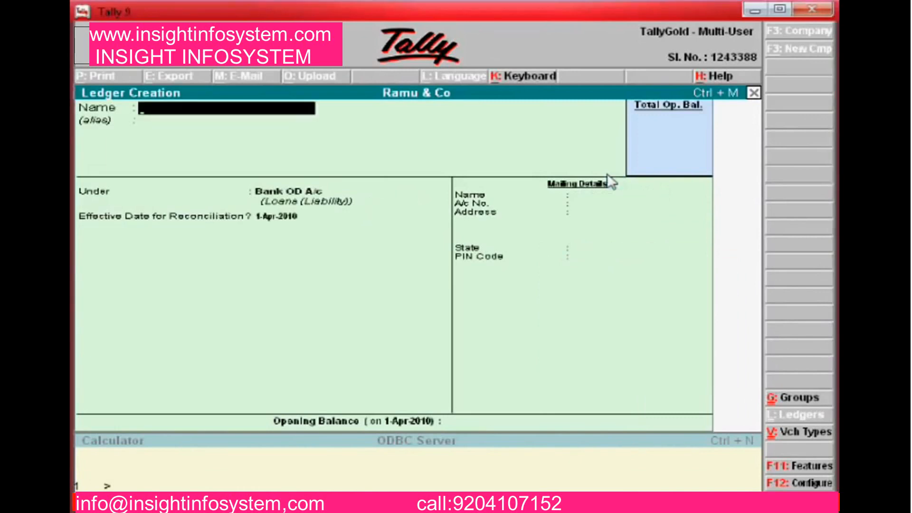
{"action": "key", "text": "Escape"}
{"action": "key", "text": "Return"}
{"action": "key", "text": "Escape"}
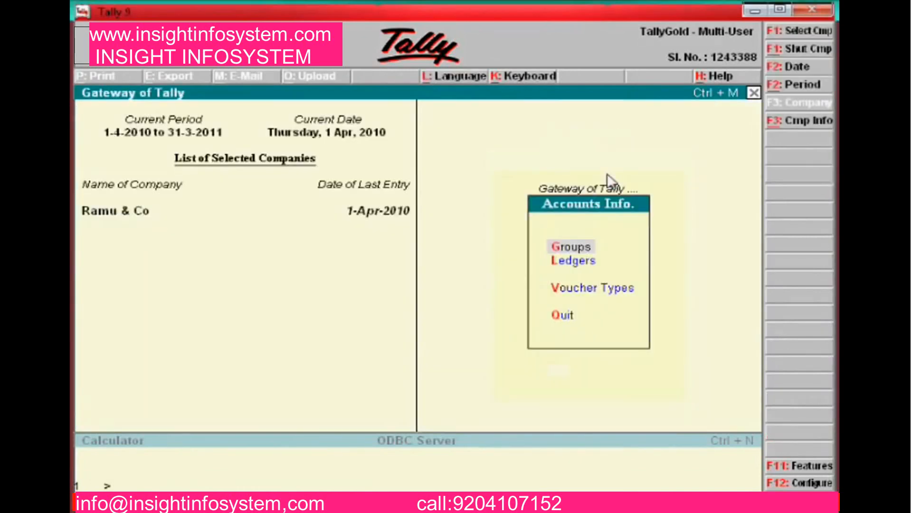
{"action": "key", "text": "Escape"}
In a new contra voucher, credit Canara Bank Occ with 2,50,000
{"action": "key", "text": "Down"}
{"action": "key", "text": "Down"}
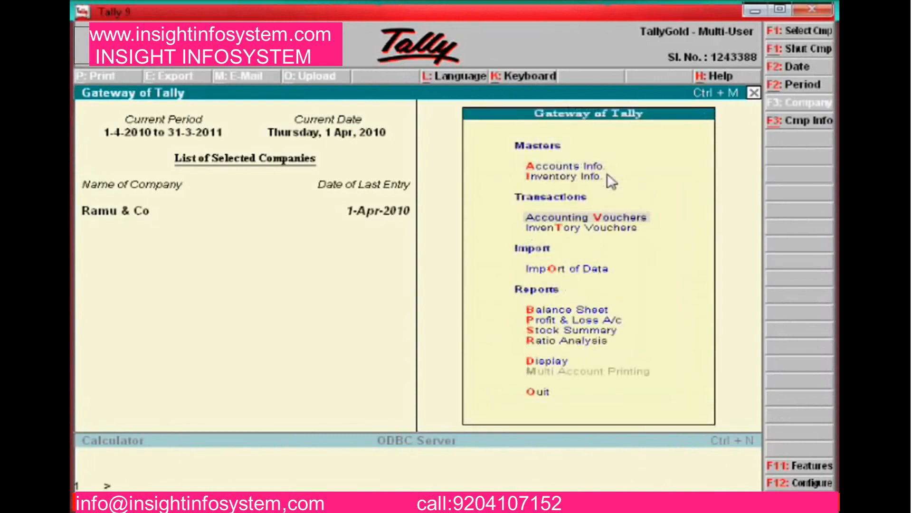
{"action": "key", "text": "Return"}
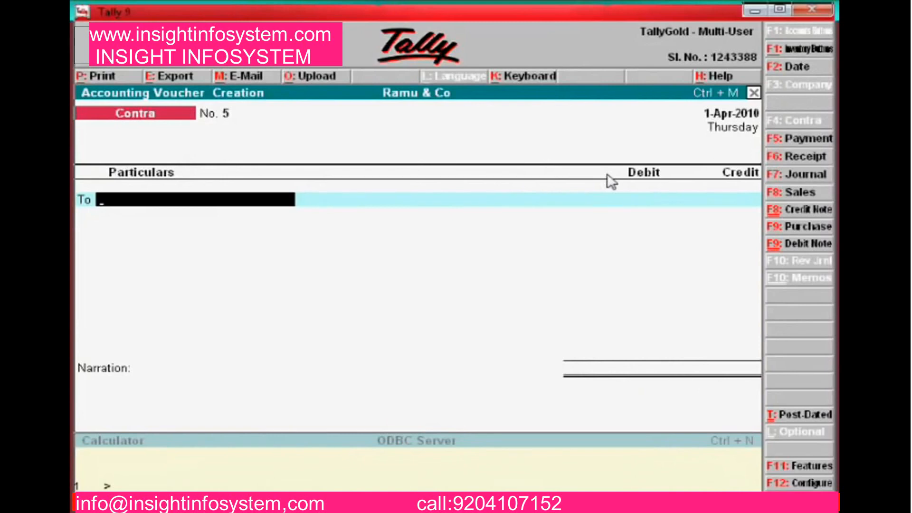
{"action": "type", "text": "Ca"}
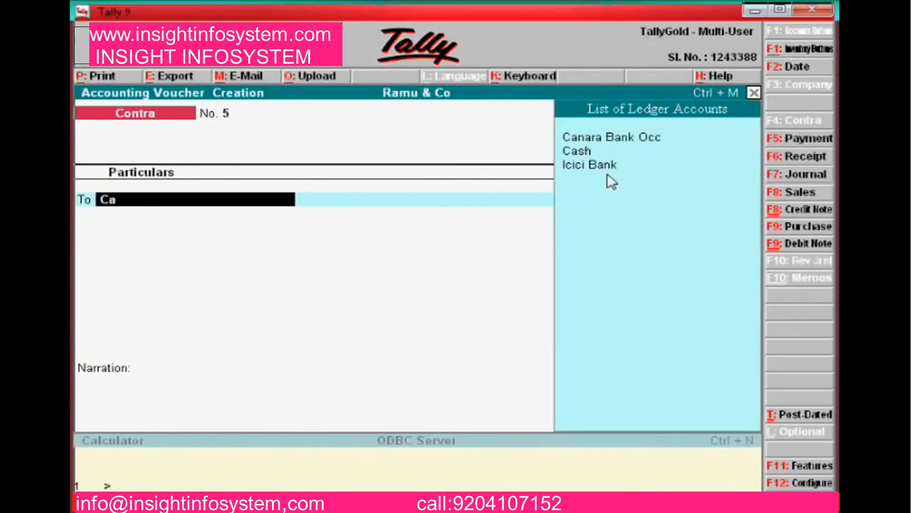
{"action": "key", "text": "Return"}
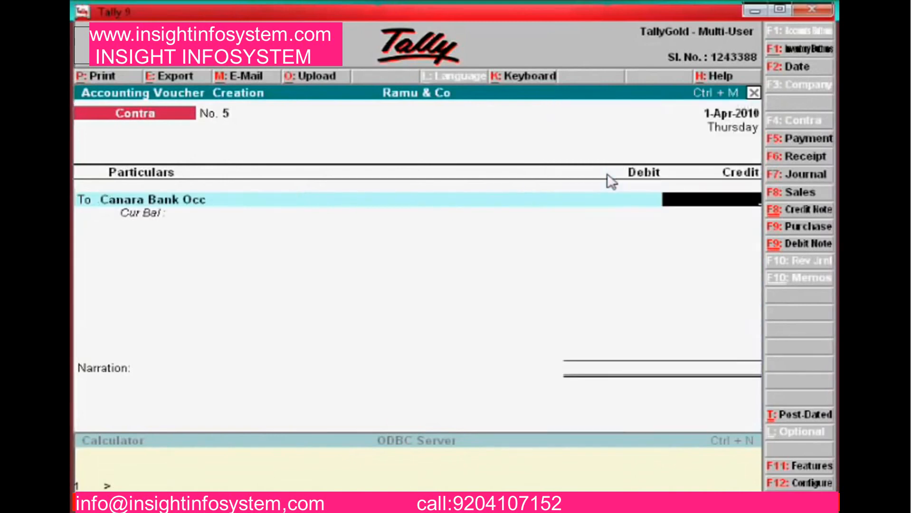
{"action": "type", "text": "250000"}
{"action": "key", "text": "Return"}
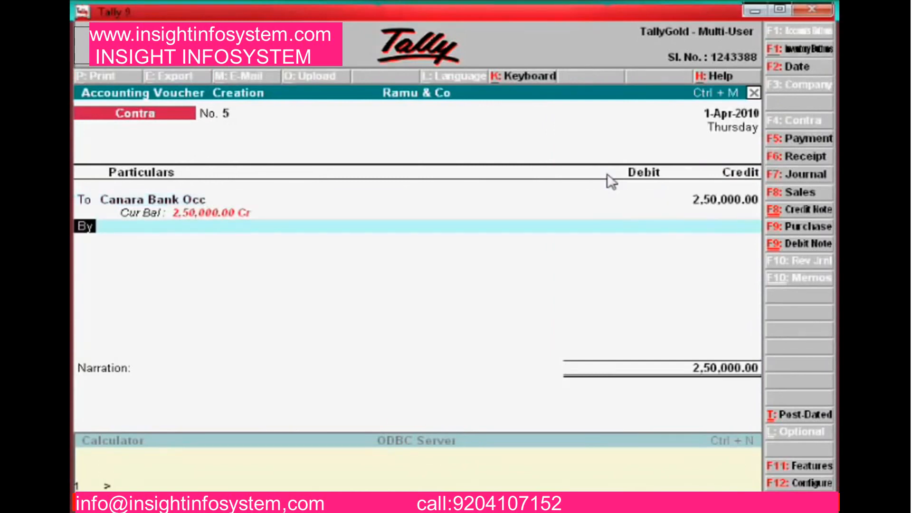
Debit Icici Bank 2,50,000, narrate 'Being amount transferred from Canara Bank OCC a/c', and save Contra No. 5
{"action": "key", "text": "Return"}
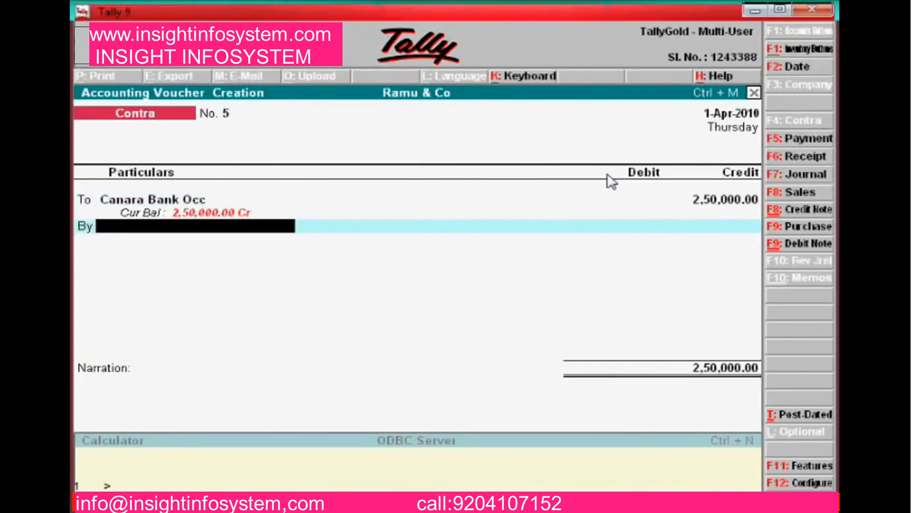
{"action": "type", "text": "Icic"}
{"action": "key", "text": "Return"}
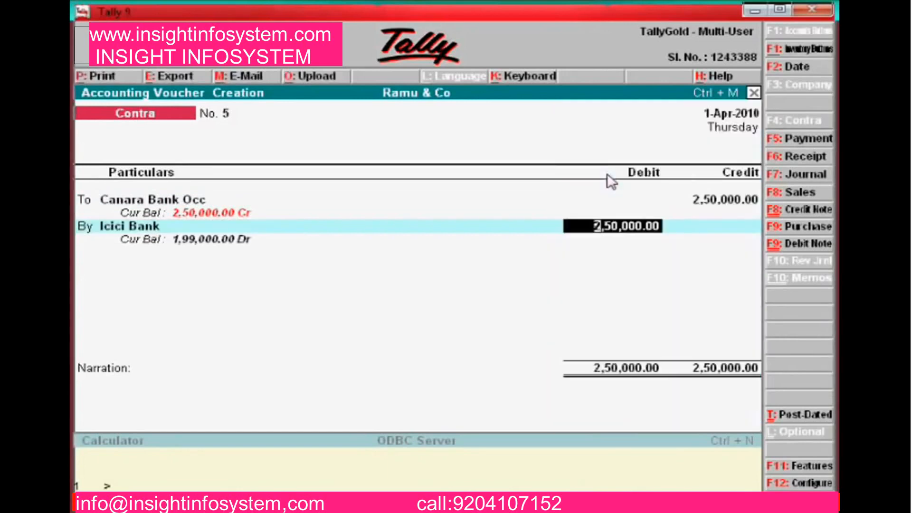
{"action": "key", "text": "Return"}
{"action": "type", "text": "B"}
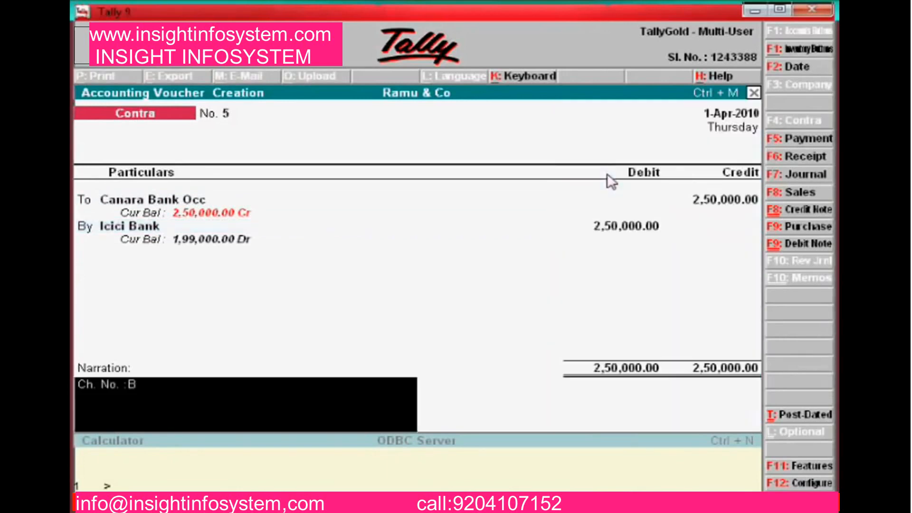
{"action": "type", "text": "eing amount"}
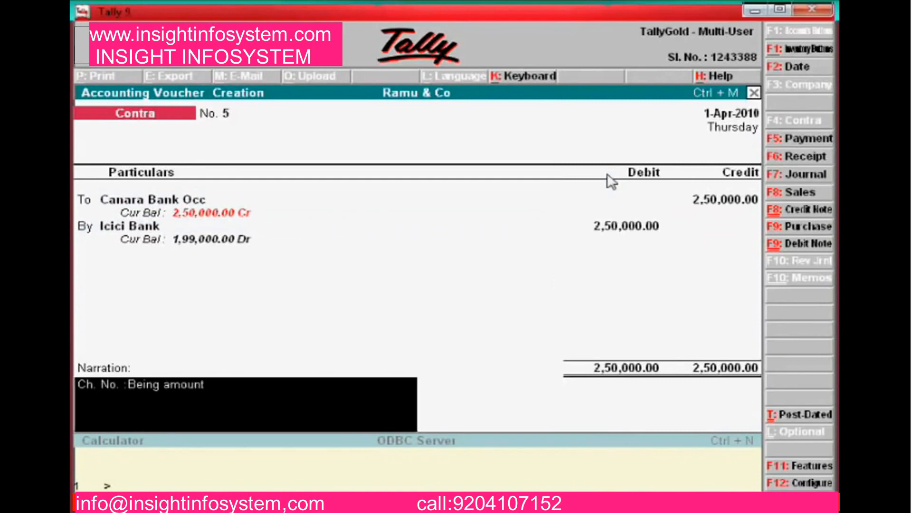
{"action": "type", "text": " transferred from"}
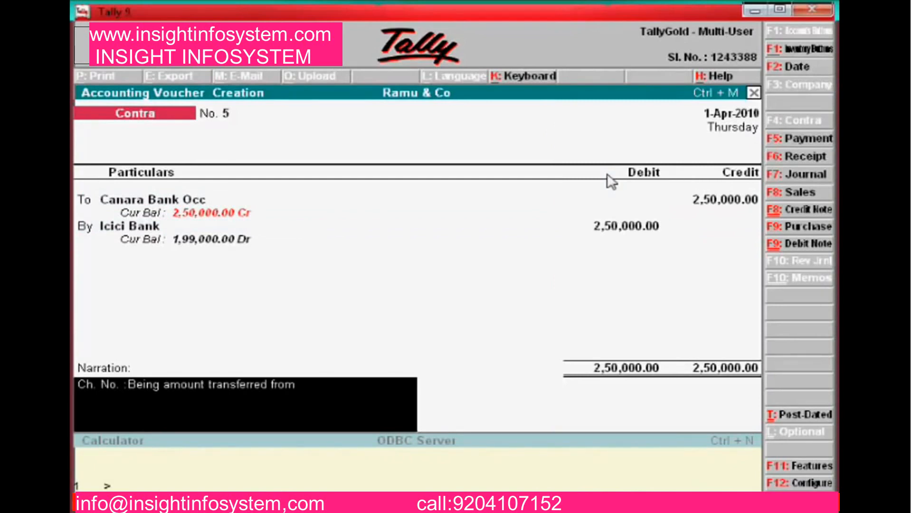
{"action": "type", "text": " Canara Bank O"}
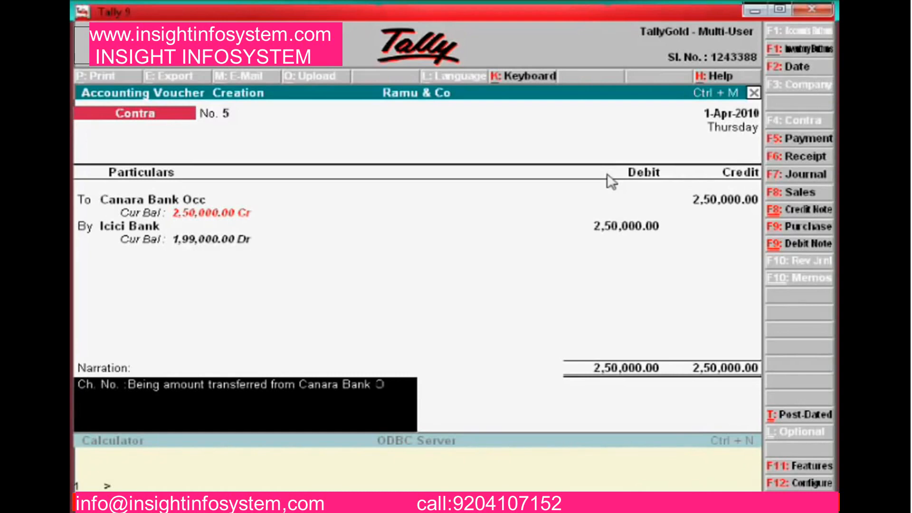
{"action": "type", "text": "CC a/c"}
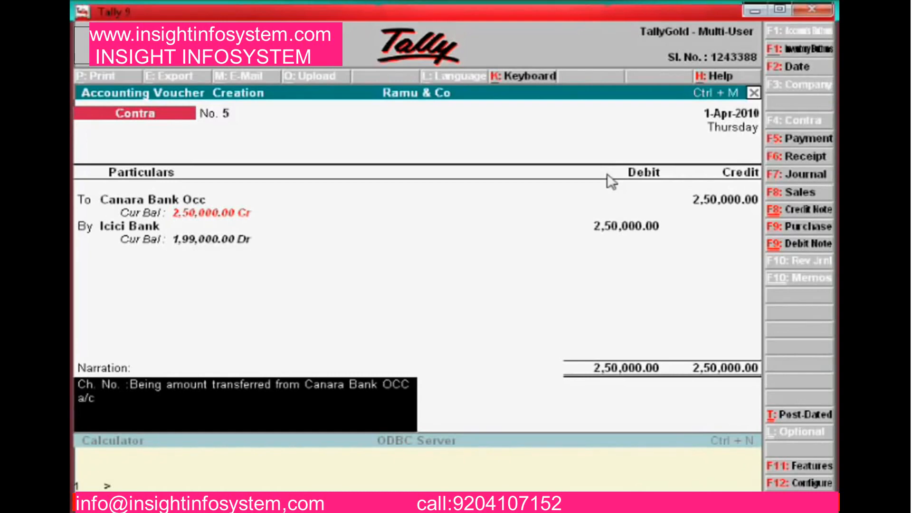
{"action": "key", "text": "Return"}
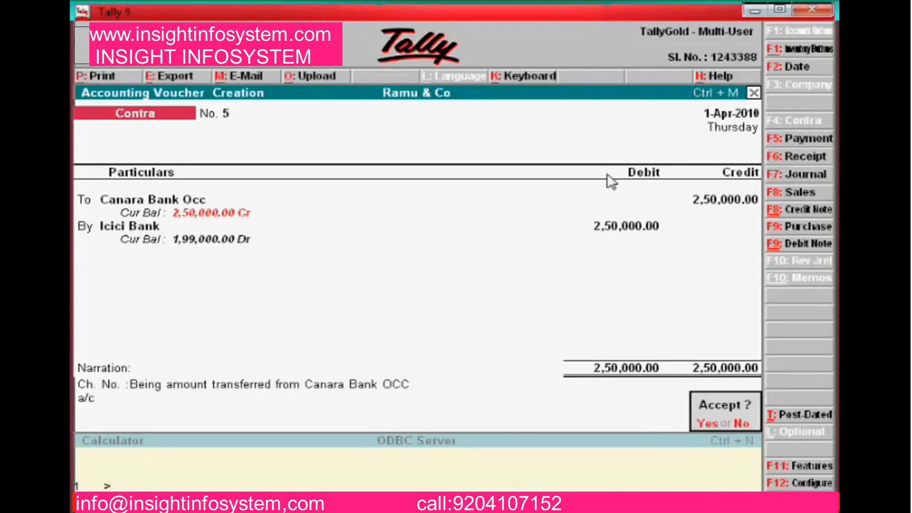
{"action": "key", "text": "Return"}
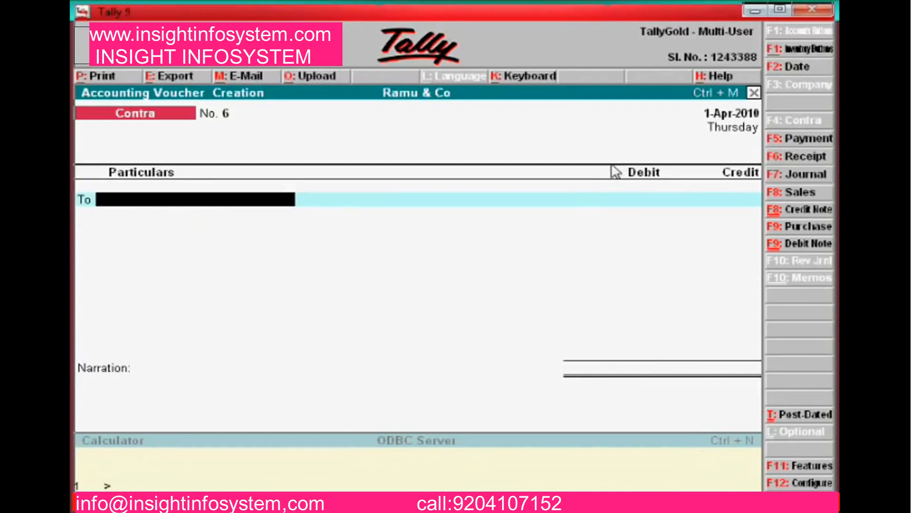
Leave Tally and bring the EXAMPLES.xlsx workbook to the front in Excel
{"action": "key", "text": "alt+Tab"}
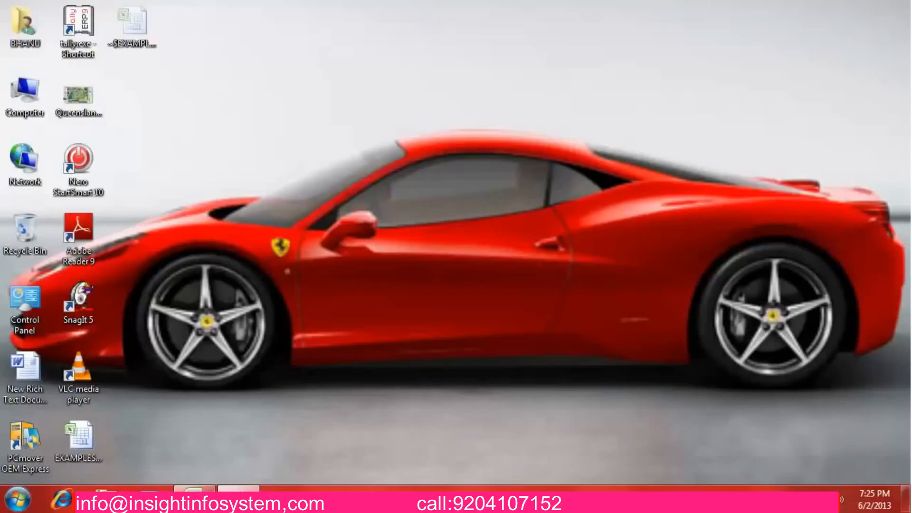
{"action": "left_click", "coordinate": [195, 497]}
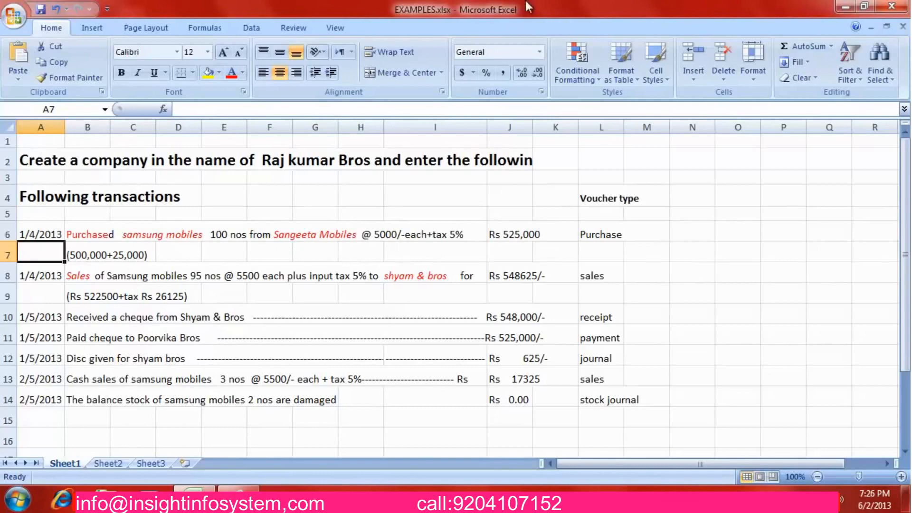
Minimize Excel, launch Tally.ERP 9 from the desktop shortcut, and restore EXAMPLES.xlsx
{"action": "left_click", "coordinate": [848, 6]}
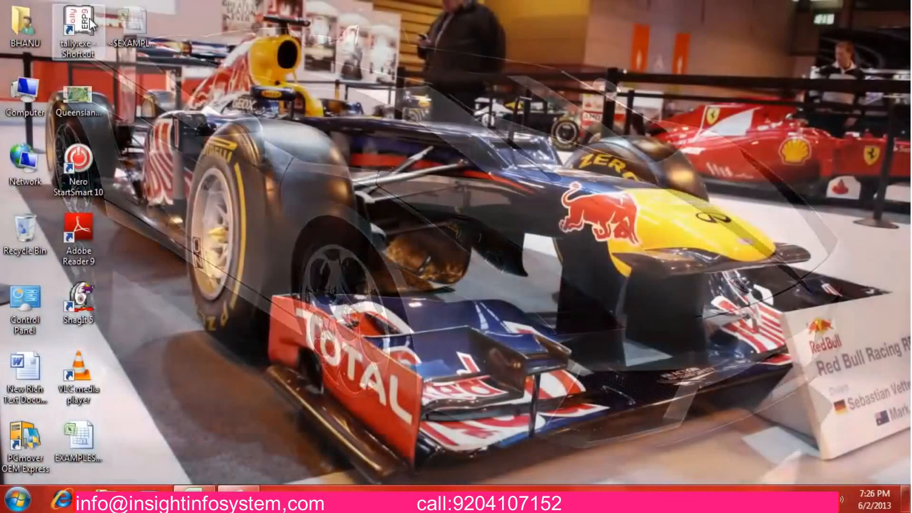
{"action": "double_click", "coordinate": [89, 18]}
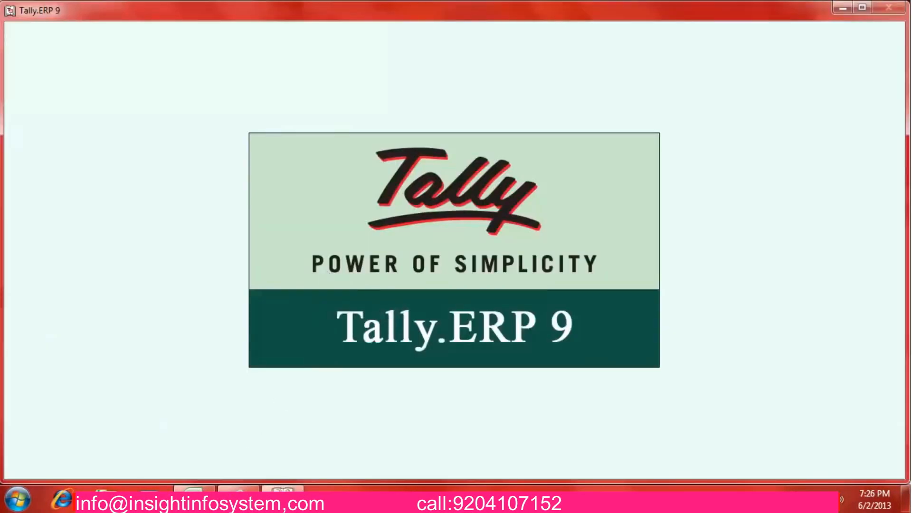
{"action": "left_click", "coordinate": [194, 497]}
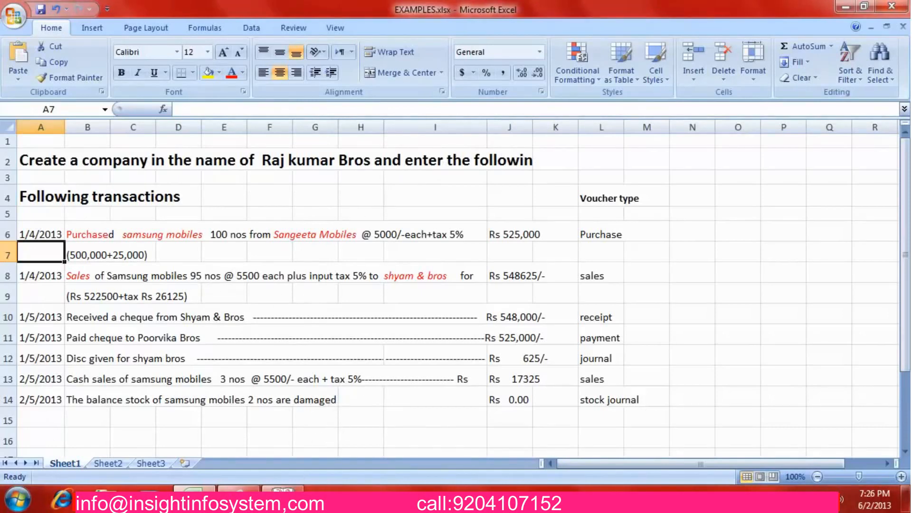
Start Tally.ERP 9 in Educational Mode as Silver Edition (Single User)
{"action": "left_click", "coordinate": [283, 496]}
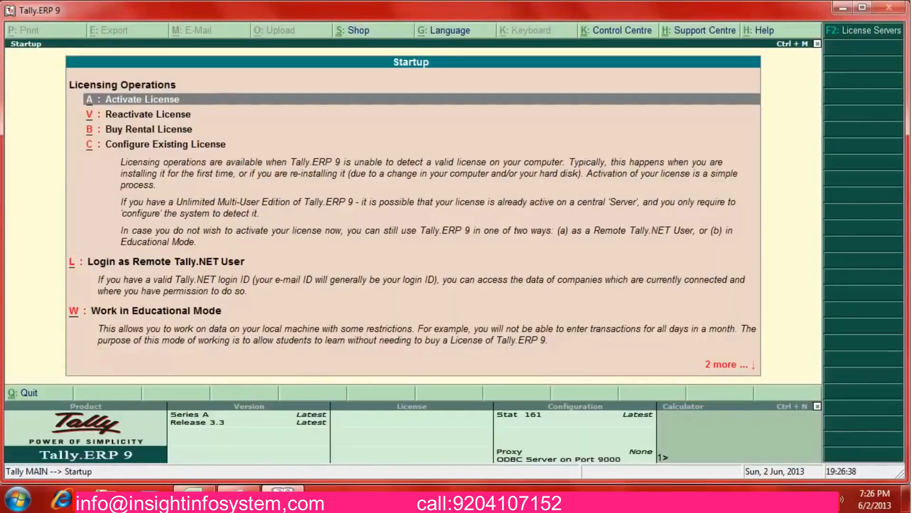
{"action": "left_click", "coordinate": [189, 311]}
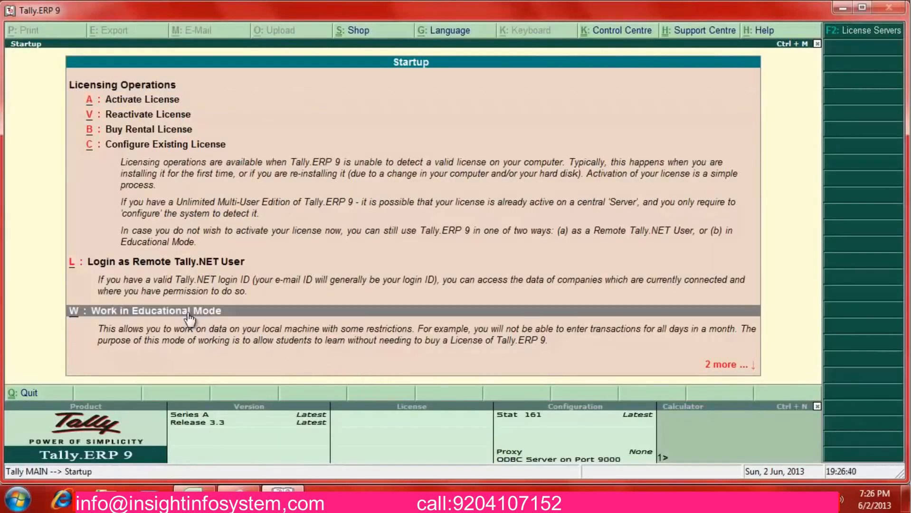
{"action": "left_click", "coordinate": [189, 311]}
{"action": "key", "text": "Down"}
{"action": "key", "text": "Down"}
{"action": "key", "text": "Down"}
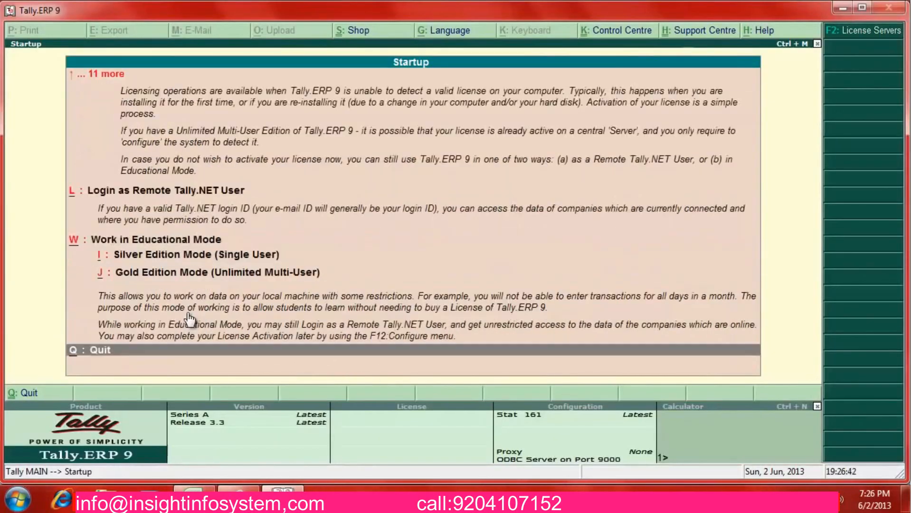
{"action": "key", "text": "Up"}
{"action": "key", "text": "Up"}
{"action": "key", "text": "Up"}
{"action": "key", "text": "Down"}
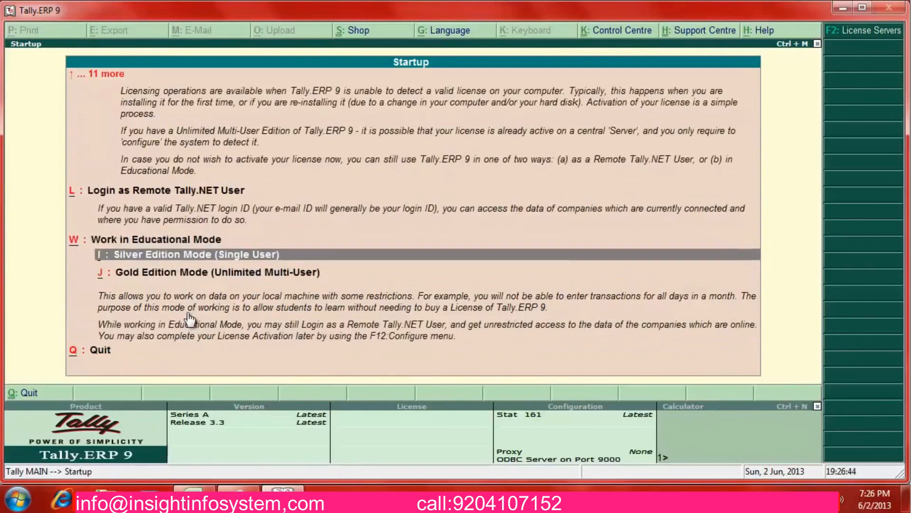
{"action": "key", "text": "Return"}
Check the existing company list, then open the Create Company form
{"action": "key", "text": "Down"}
{"action": "key", "text": "Down"}
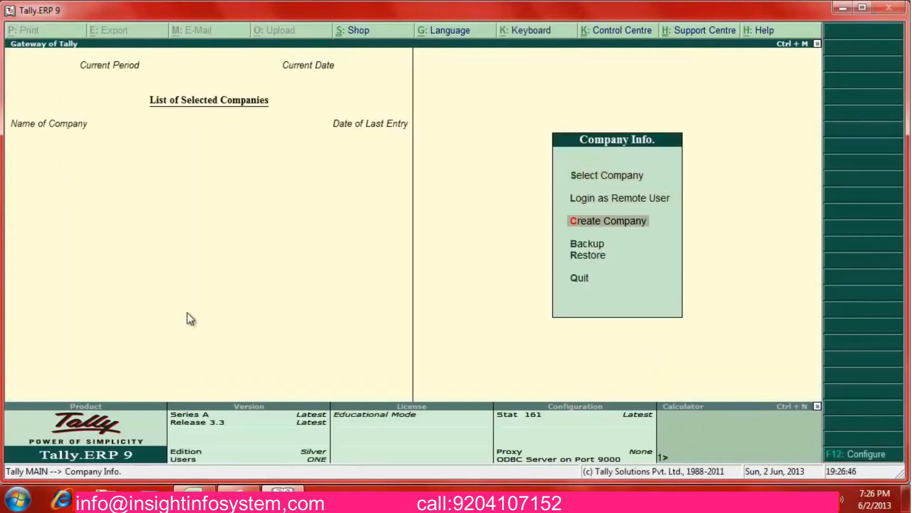
{"action": "key", "text": "Up"}
{"action": "key", "text": "Up"}
{"action": "key", "text": "Up"}
{"action": "key", "text": "Return"}
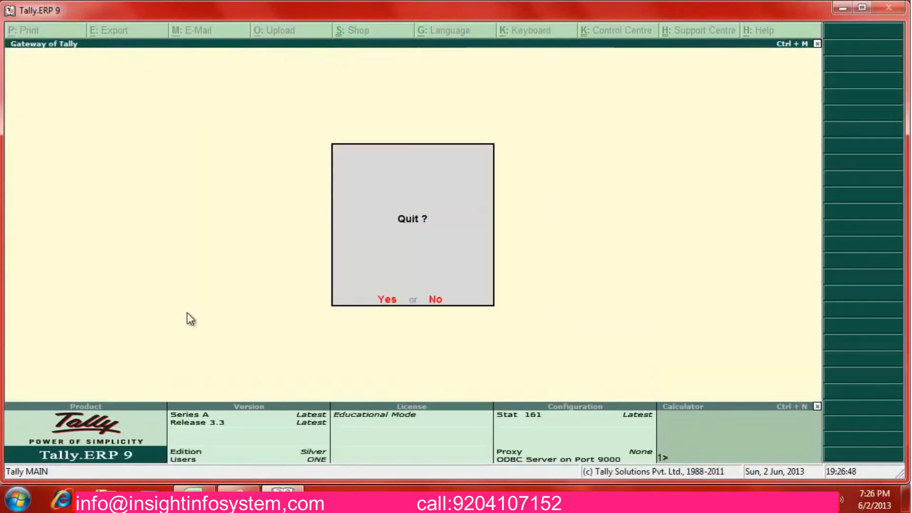
{"action": "key", "text": "n"}
{"action": "key", "text": "Down"}
{"action": "key", "text": "Return"}
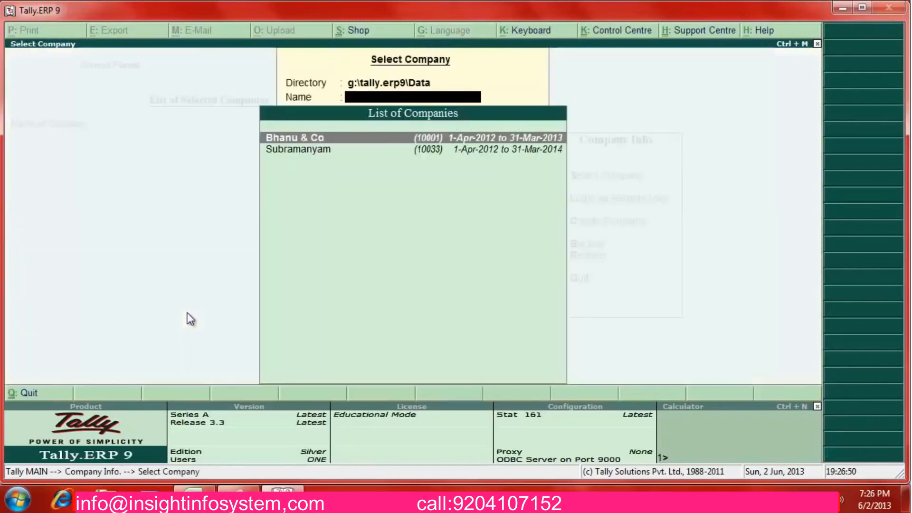
{"action": "key", "text": "Escape"}
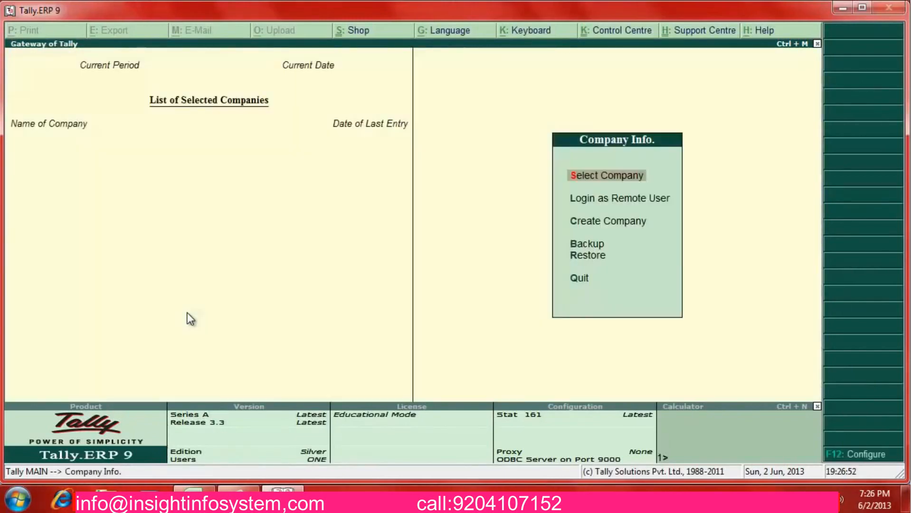
{"action": "key", "text": "Down"}
{"action": "key", "text": "Down"}
{"action": "key", "text": "Return"}
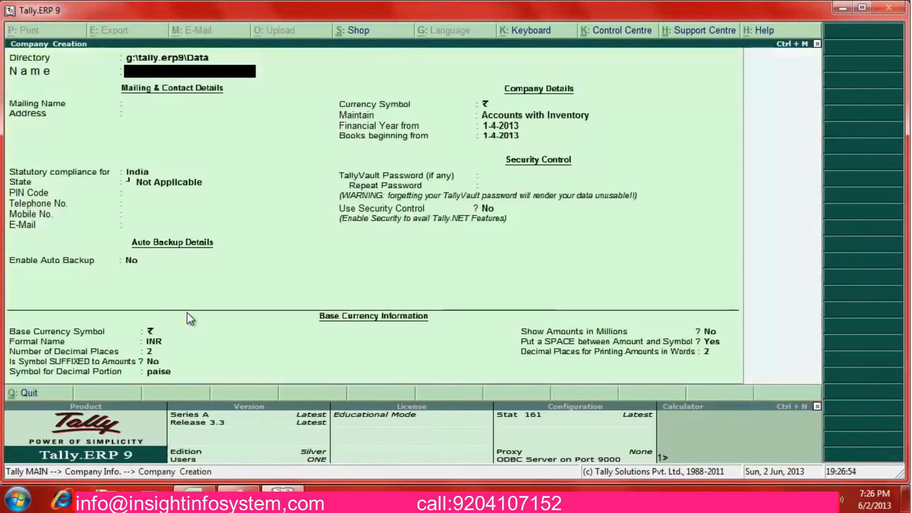
Name the company Raj Kumar & Bros and set its state to Tamil Nadu
{"action": "type", "text": "Raj Kumar"}
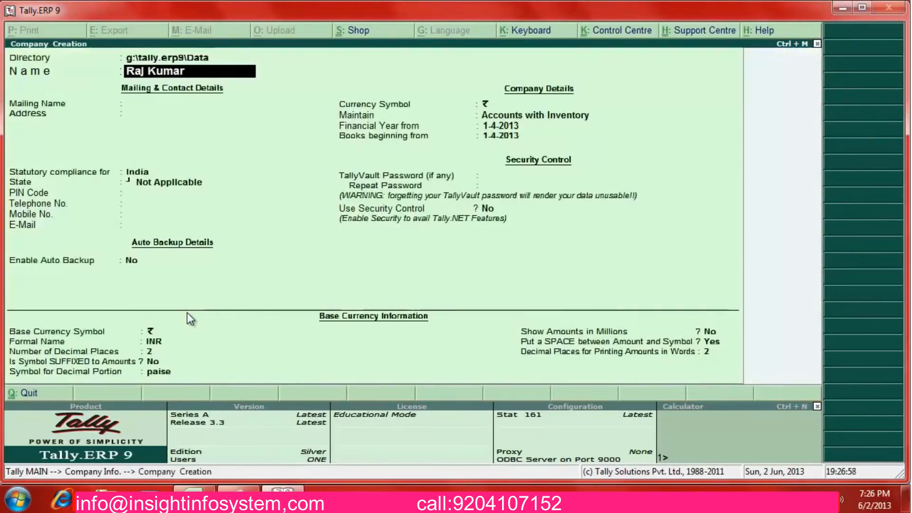
{"action": "type", "text": " & Nros"}
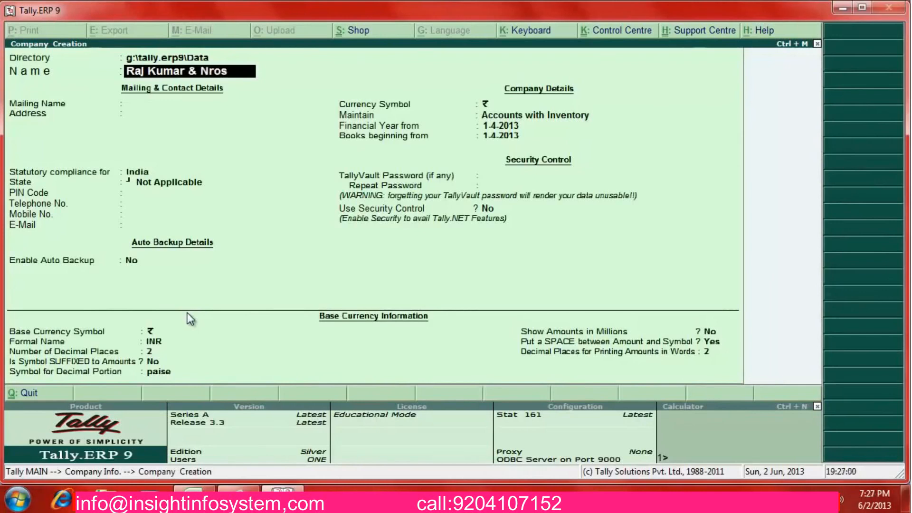
{"action": "key", "text": "Return"}
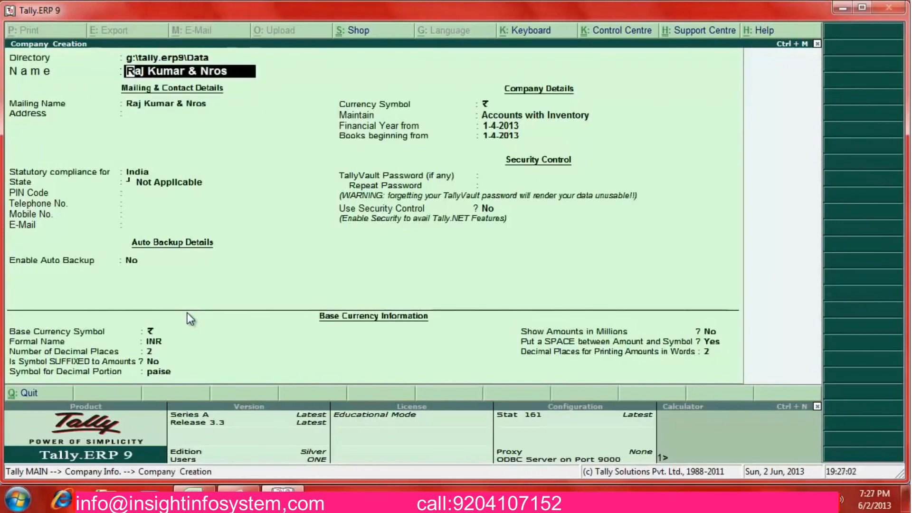
{"action": "key", "text": "BackSpace"}
{"action": "key", "text": "BackSpace"}
{"action": "key", "text": "BackSpace"}
{"action": "key", "text": "BackSpace"}
{"action": "type", "text": "Bros"}
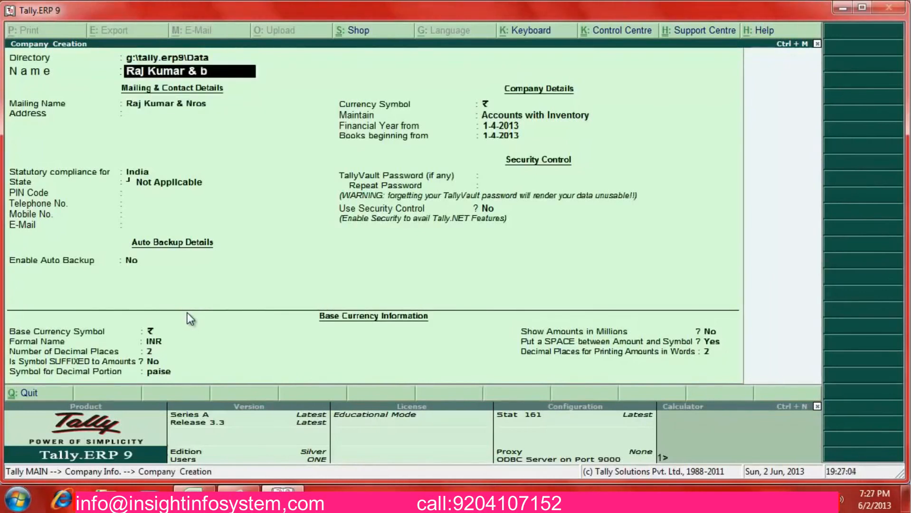
{"action": "key", "text": "Return"}
{"action": "key", "text": "Return"}
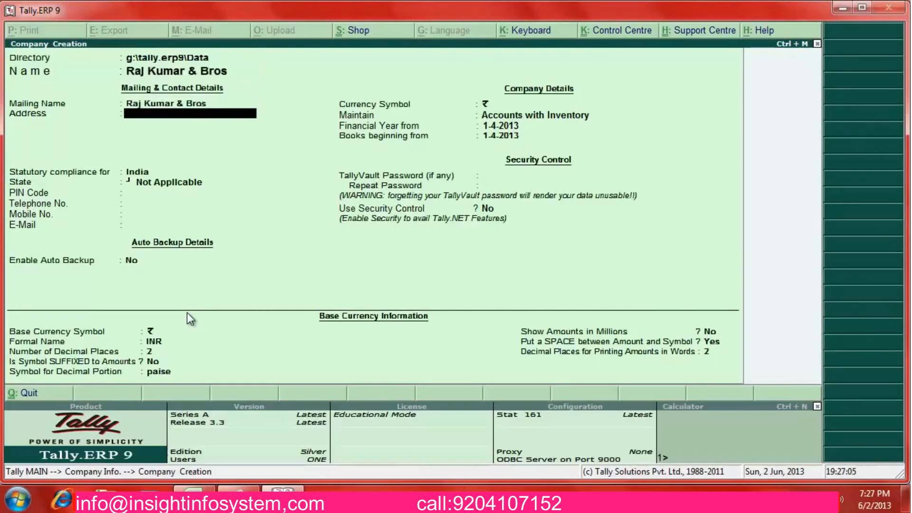
{"action": "key", "text": "Return"}
{"action": "key", "text": "Return"}
{"action": "type", "text": "t"}
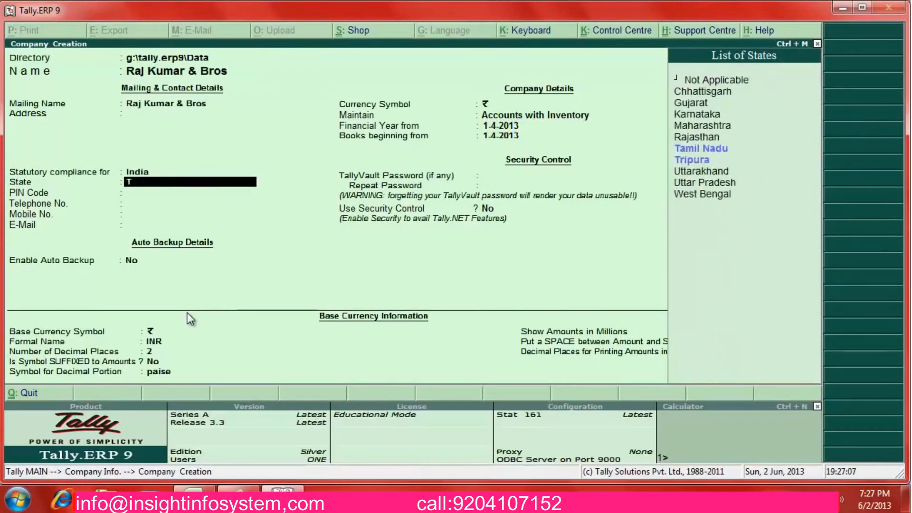
{"action": "key", "text": "Return"}
{"action": "key", "text": "Return"}
{"action": "key", "text": "Return"}
{"action": "key", "text": "Return"}
{"action": "key", "text": "Return"}
Keep 1-4-2013 as financial year and books beginning date, and save the company
{"action": "key", "text": "Return"}
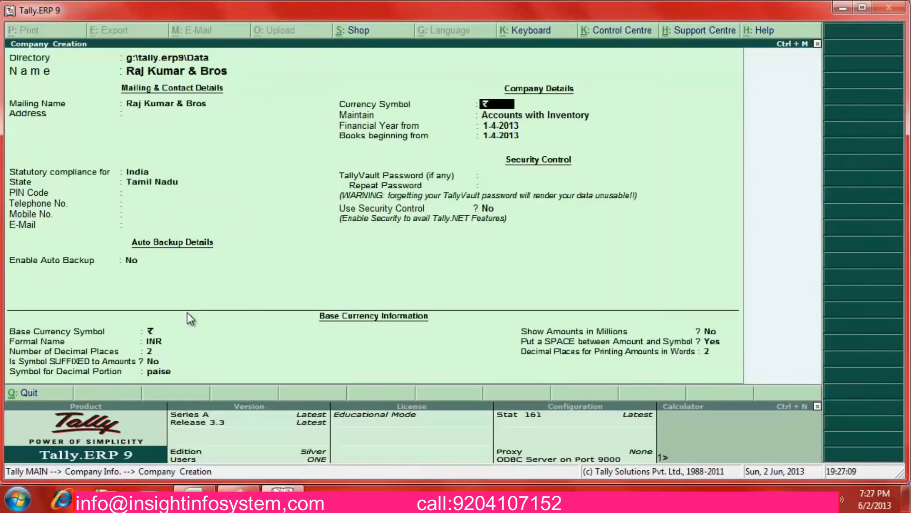
{"action": "key", "text": "Return"}
{"action": "key", "text": "Return"}
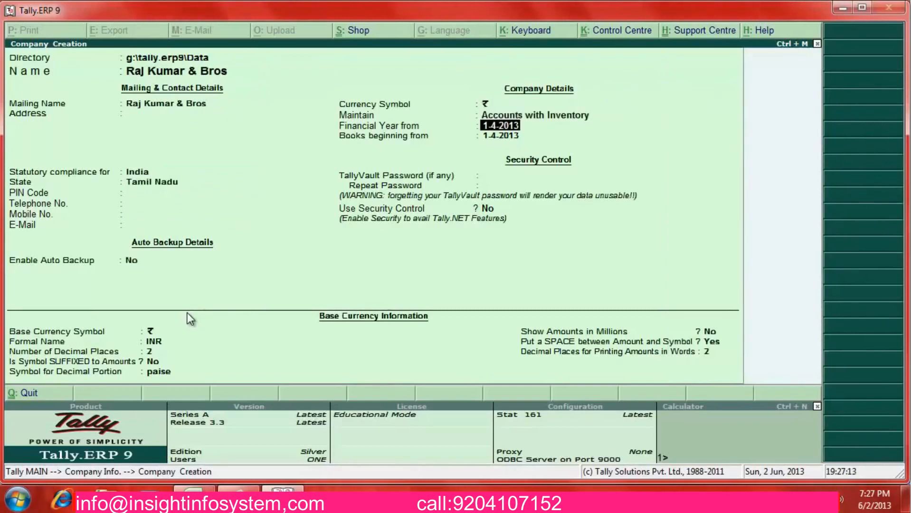
{"action": "key", "text": "Return"}
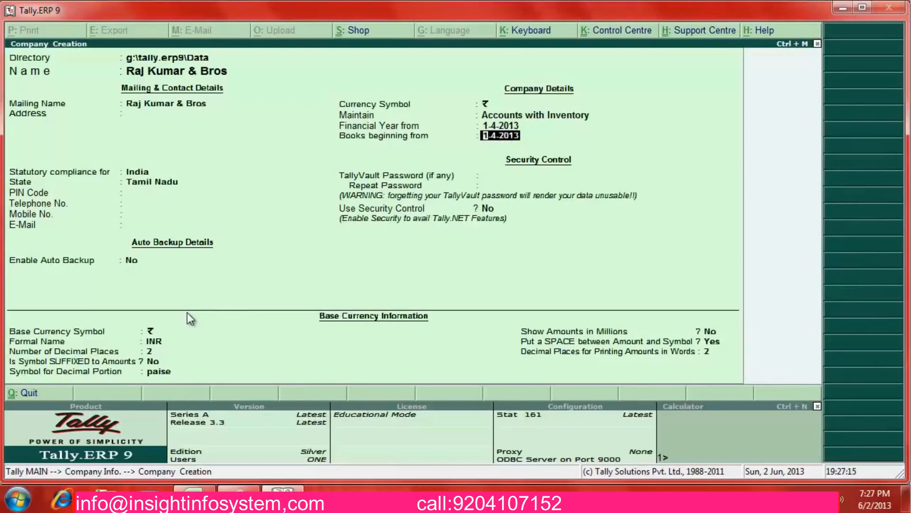
{"action": "key", "text": "Return"}
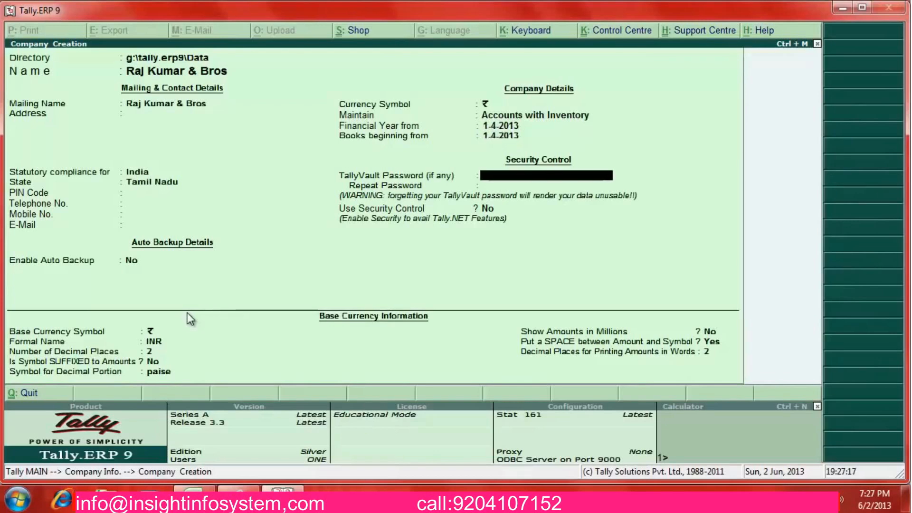
{"action": "key", "text": "Return"}
{"action": "key", "text": "Return"}
{"action": "key", "text": "Return"}
{"action": "key", "text": "Return"}
{"action": "key", "text": "Return"}
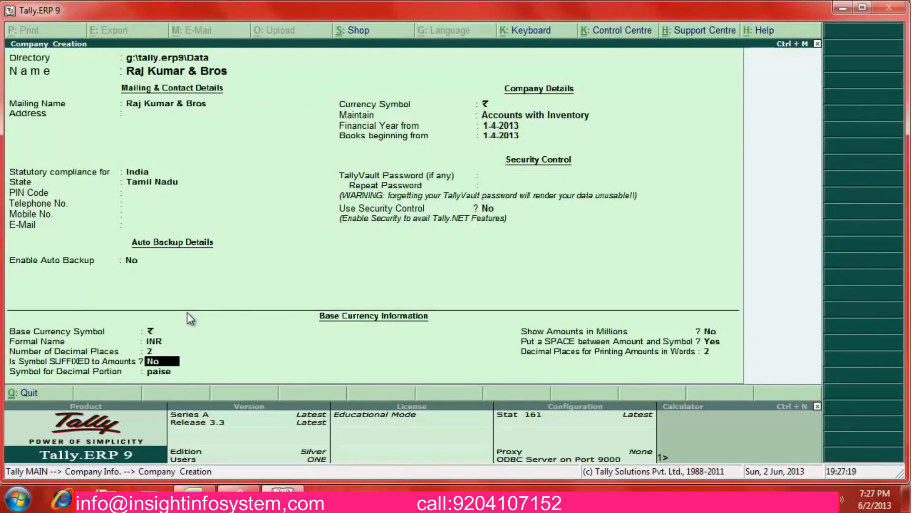
{"action": "key", "text": "Return"}
{"action": "key", "text": "Return"}
{"action": "key", "text": "Return"}
{"action": "key", "text": "Return"}
{"action": "key", "text": "Return"}
{"action": "key", "text": "Return"}
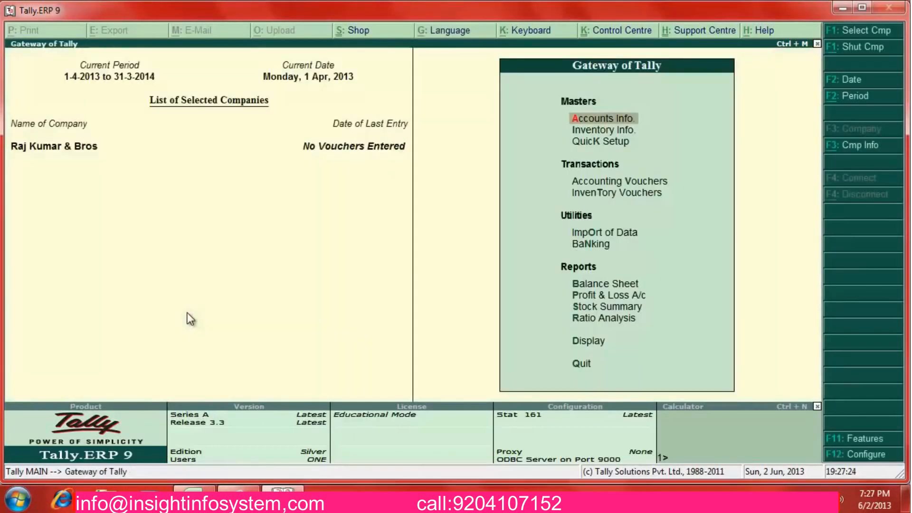
{"action": "key", "text": "alt+Tab"}
Switch to EXAMPLES.xlsx and read the row 6 purchase of Samsung mobiles from Sangeeta Mobiles
{"action": "key", "text": "Tab"}
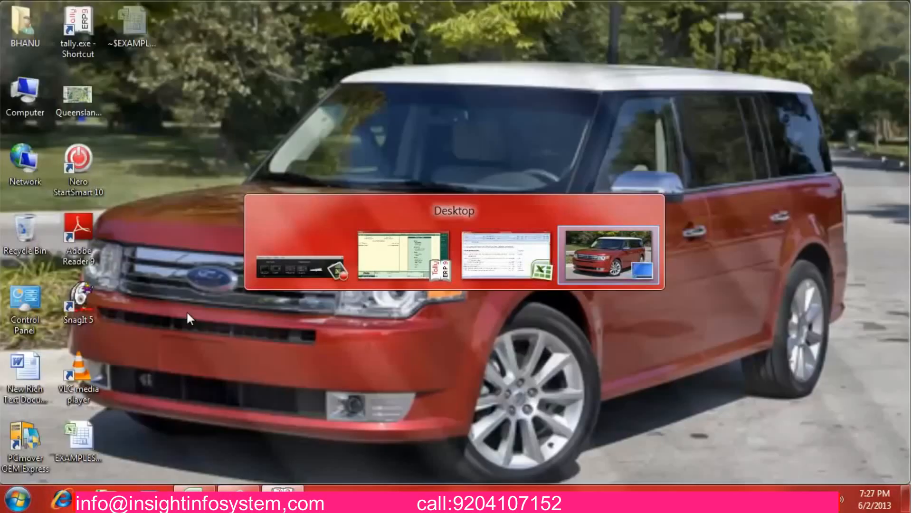
{"action": "key", "text": "Tab"}
{"action": "key", "text": "Tab"}
{"action": "key", "text": "Tab"}
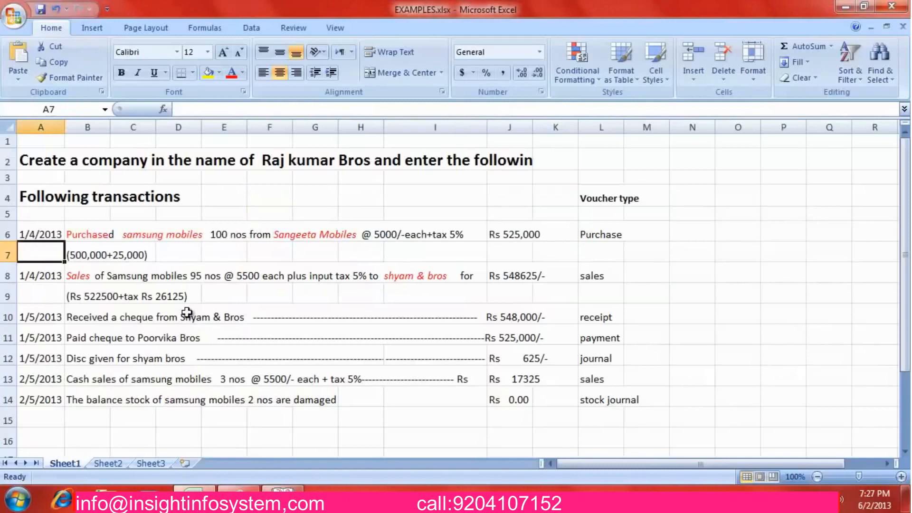
{"action": "key", "text": "Up"}
{"action": "key", "text": "Right"}
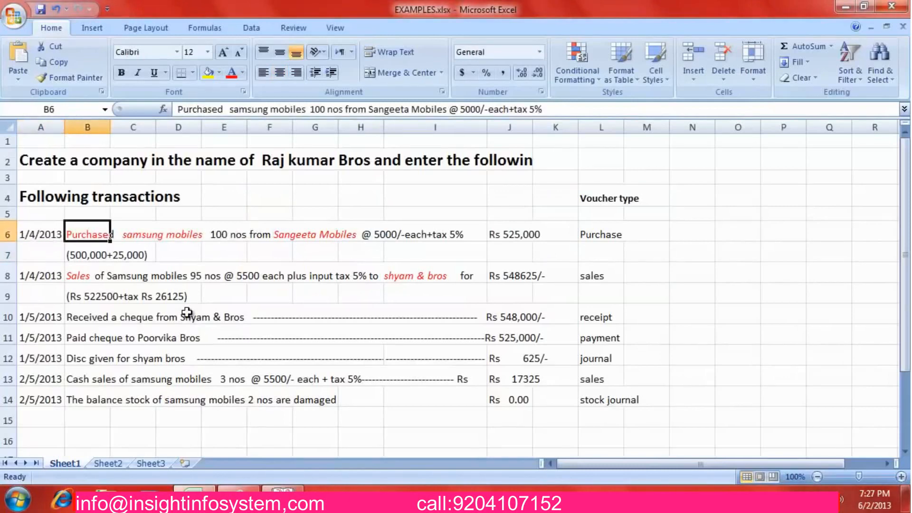
{"action": "key", "text": "Right"}
{"action": "key", "text": "Right"}
{"action": "key", "text": "Left"}
{"action": "key", "text": "Left"}
{"action": "key", "text": "Right"}
{"action": "key", "text": "Right"}
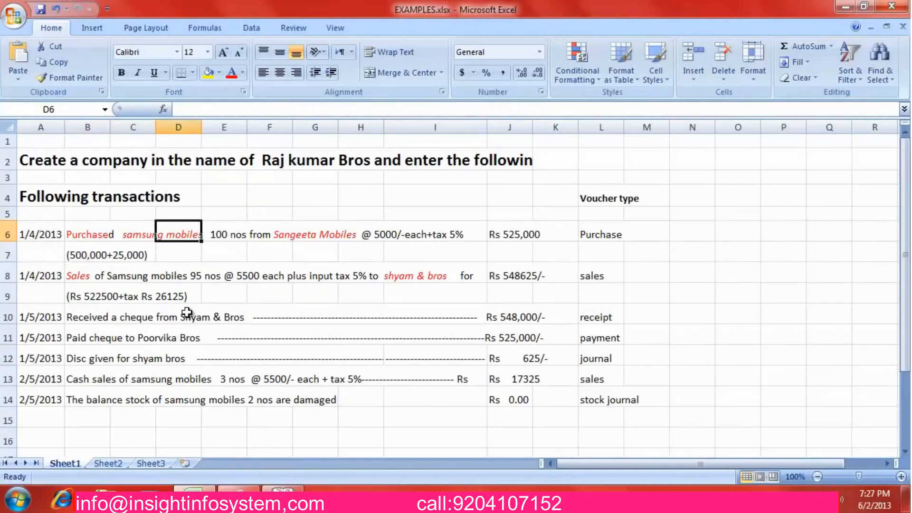
{"action": "key", "text": "Left"}
{"action": "key", "text": "Right"}
{"action": "key", "text": "Left"}
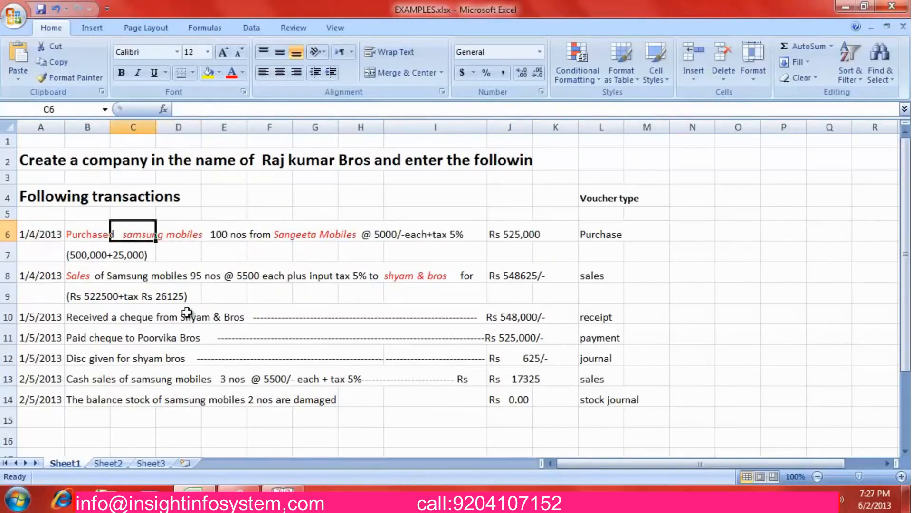
{"action": "key", "text": "Right"}
{"action": "key", "text": "Right"}
{"action": "key", "text": "Right"}
{"action": "key", "text": "Right"}
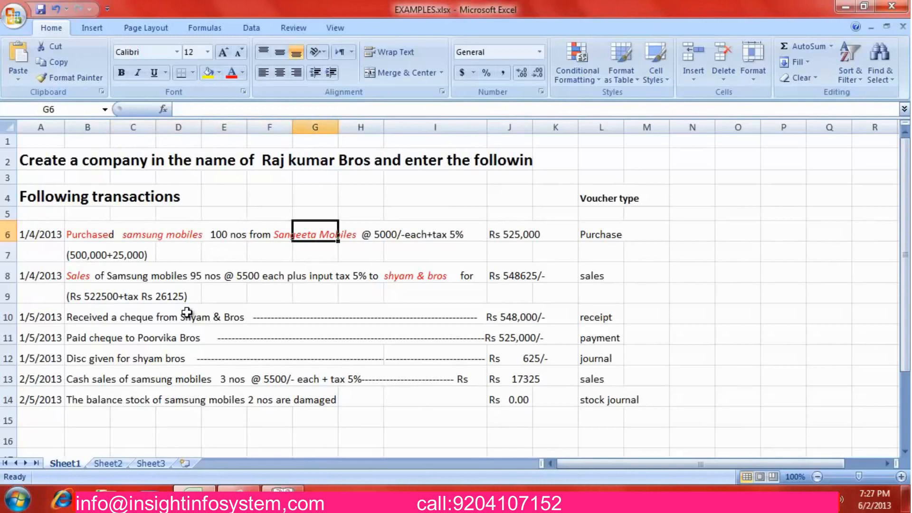
{"action": "key", "text": "Left"}
{"action": "key", "text": "Right"}
Check the row 8 sale of 95 nos @ 5500 to shyam & bros
{"action": "key", "text": "Down"}
{"action": "key", "text": "Down"}
{"action": "key", "text": "Right"}
{"action": "key", "text": "Right"}
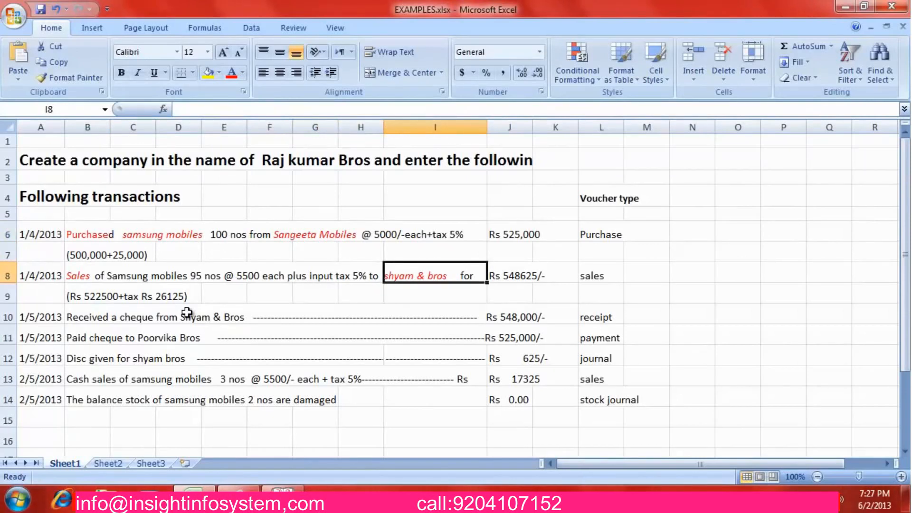
{"action": "key", "text": "Left"}
{"action": "key", "text": "Left"}
{"action": "key", "text": "Left"}
{"action": "key", "text": "Left"}
{"action": "key", "text": "Left"}
{"action": "key", "text": "Left"}
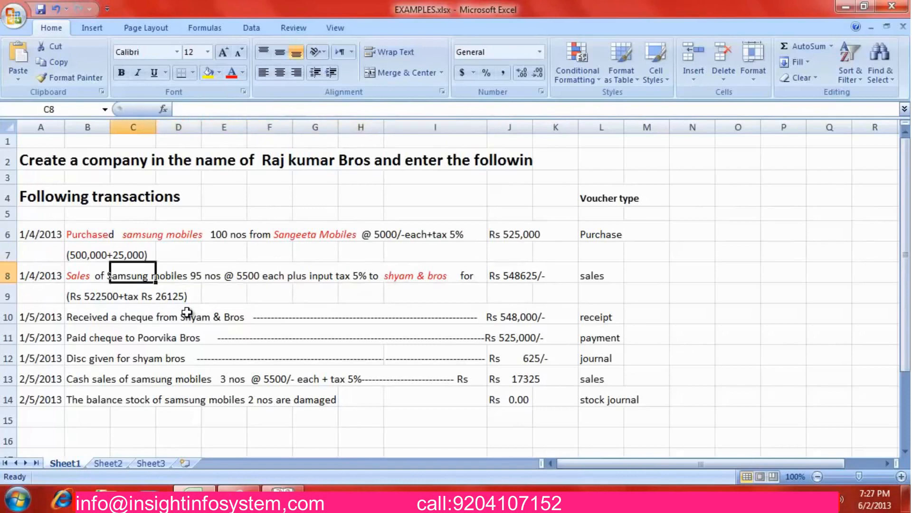
{"action": "key", "text": "Left"}
{"action": "key", "text": "Right"}
{"action": "key", "text": "Right"}
{"action": "key", "text": "Right"}
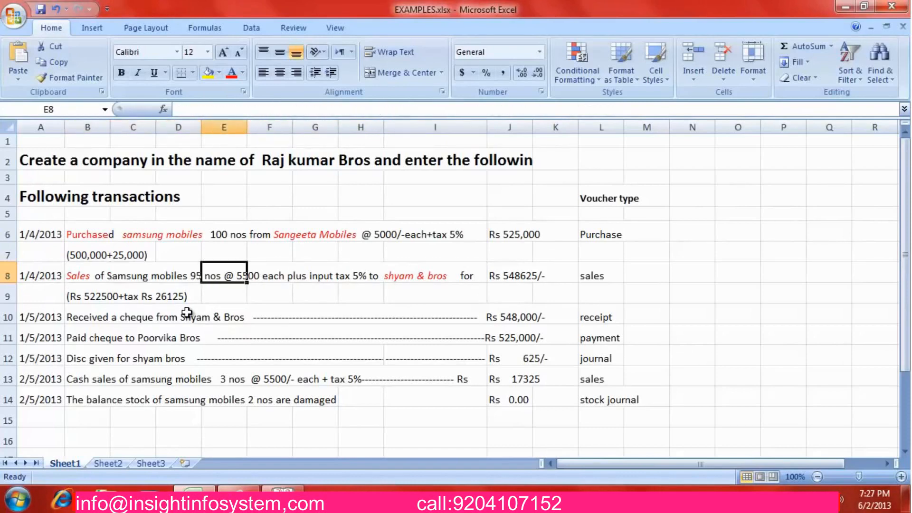
Recheck the purchase: 100 nos from Sangeeta Mobiles at 5000 plus 5% tax
{"action": "key", "text": "Down"}
{"action": "key", "text": "Down"}
{"action": "key", "text": "Up"}
{"action": "key", "text": "Up"}
{"action": "key", "text": "Up"}
{"action": "key", "text": "Up"}
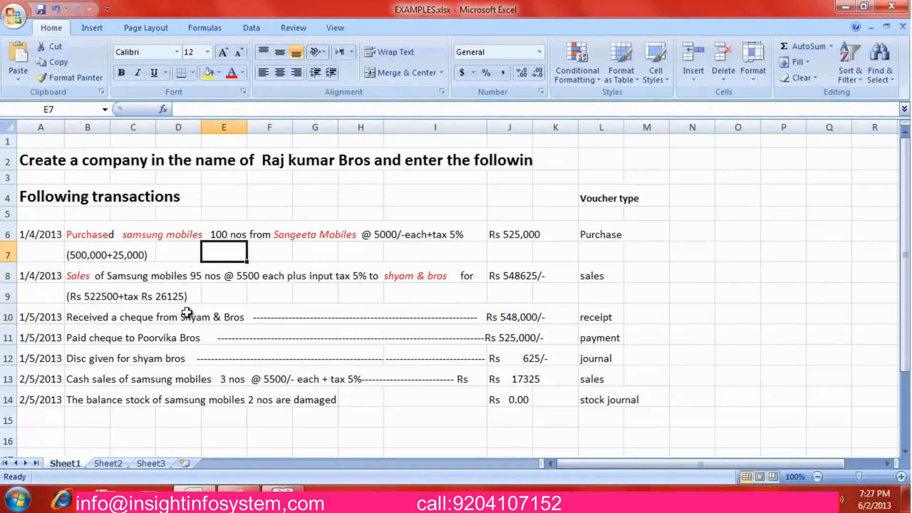
{"action": "key", "text": "Left"}
{"action": "key", "text": "Left"}
{"action": "key", "text": "Right"}
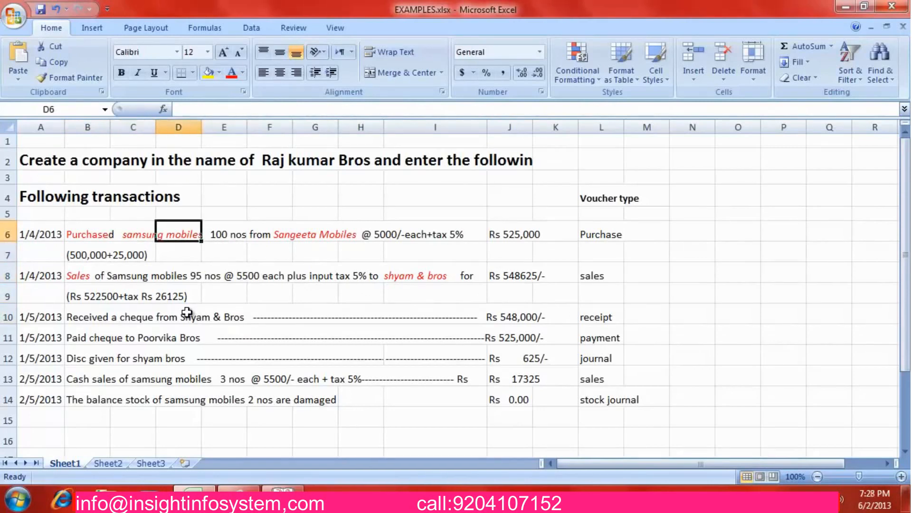
{"action": "key", "text": "Right"}
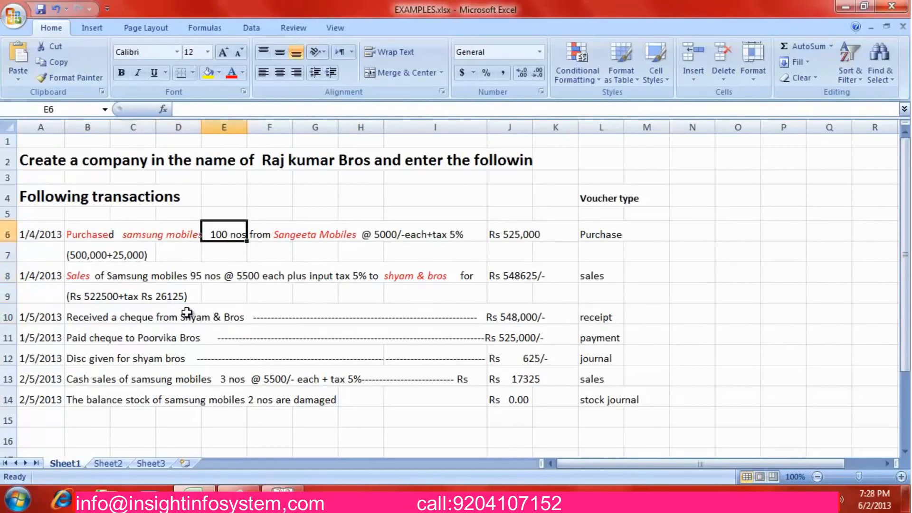
{"action": "key", "text": "Right"}
{"action": "key", "text": "Right"}
{"action": "key", "text": "Right"}
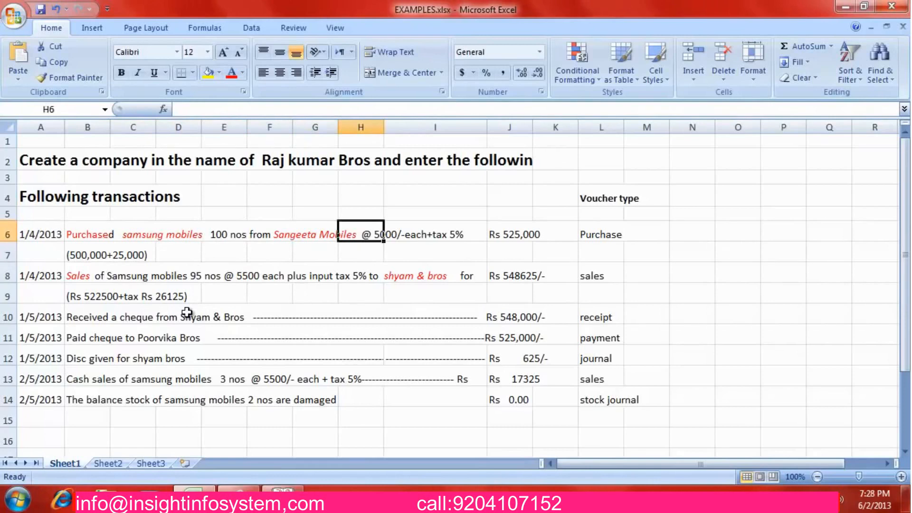
{"action": "key", "text": "Right"}
{"action": "key", "text": "Right"}
{"action": "key", "text": "Left"}
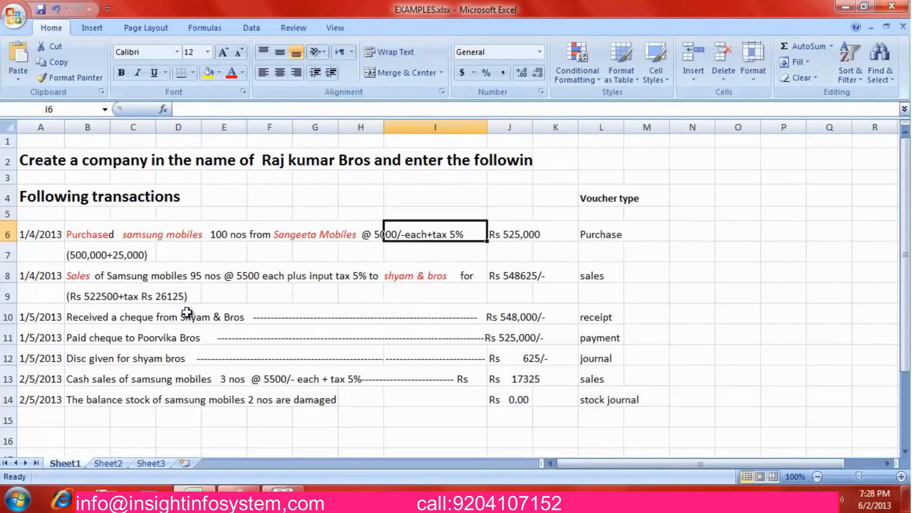
Read across the row 8 sale's quantity and 5% tax, ending on cell B8
{"action": "key", "text": "Down"}
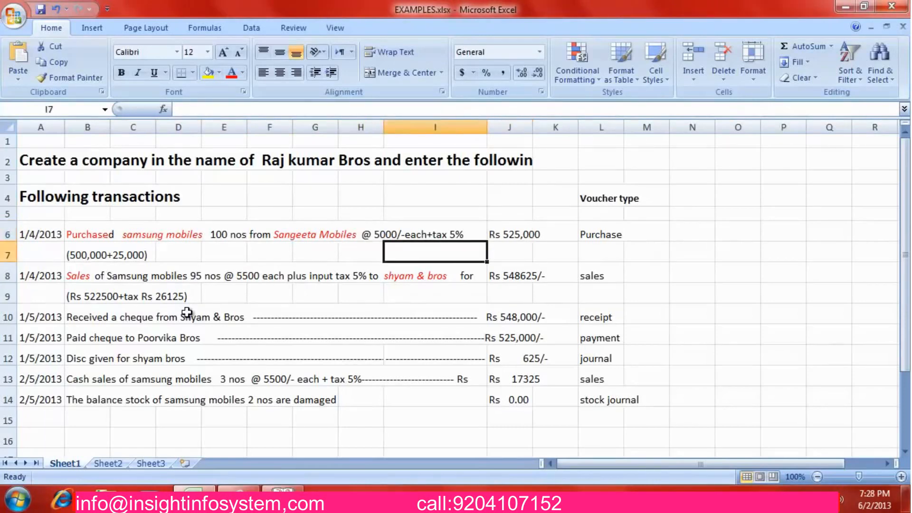
{"action": "key", "text": "Left"}
{"action": "key", "text": "Left"}
{"action": "key", "text": "Left"}
{"action": "key", "text": "Left"}
{"action": "key", "text": "Left"}
{"action": "key", "text": "Left"}
{"action": "key", "text": "Down"}
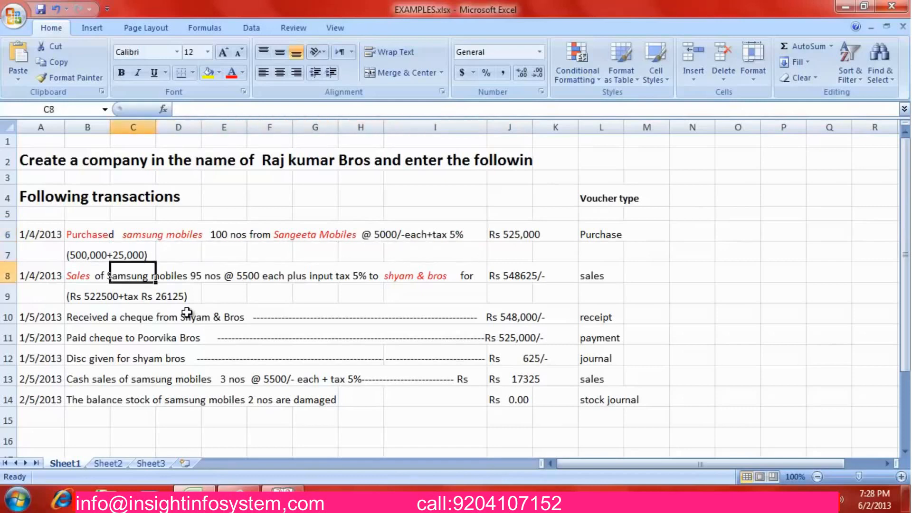
{"action": "key", "text": "Left"}
{"action": "key", "text": "Right"}
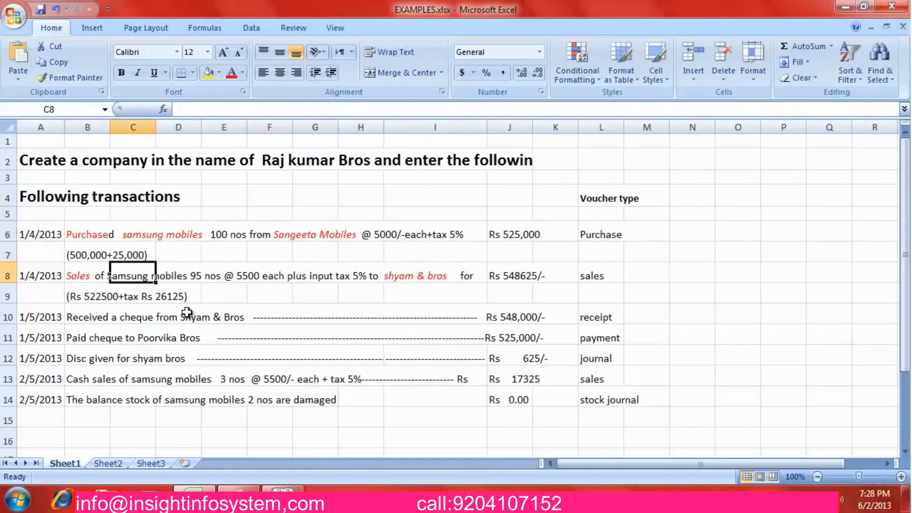
{"action": "key", "text": "Right"}
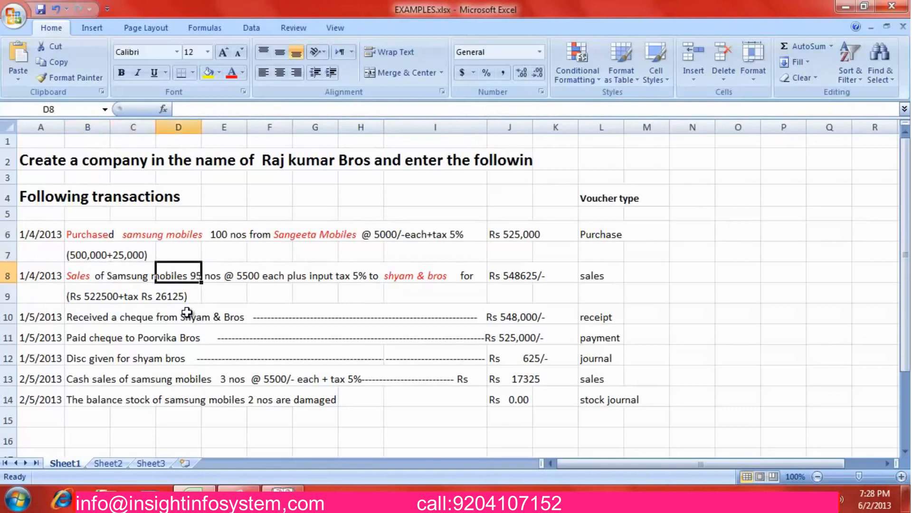
{"action": "key", "text": "Right"}
{"action": "key", "text": "Right"}
{"action": "key", "text": "Right"}
{"action": "key", "text": "Right"}
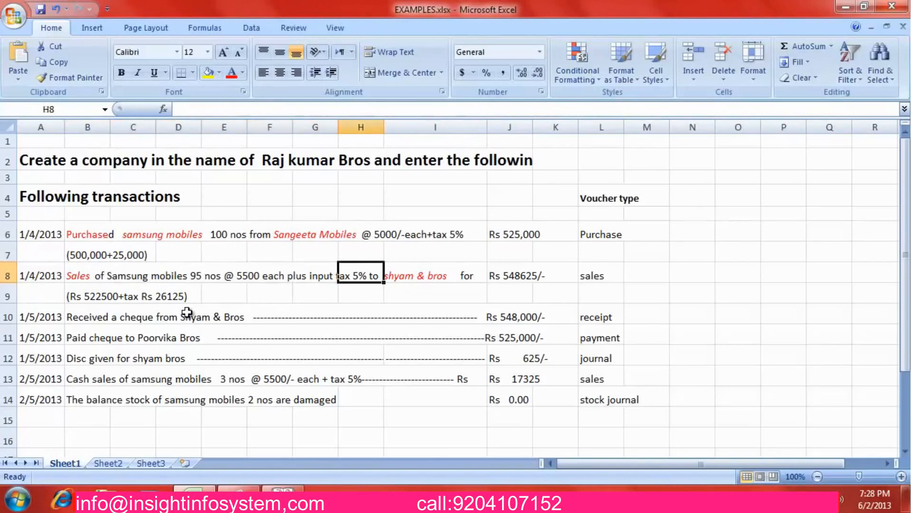
{"action": "key", "text": "Left"}
{"action": "key", "text": "Right"}
{"action": "key", "text": "Left"}
{"action": "key", "text": "Left"}
{"action": "key", "text": "Left"}
{"action": "key", "text": "Left"}
{"action": "key", "text": "Left"}
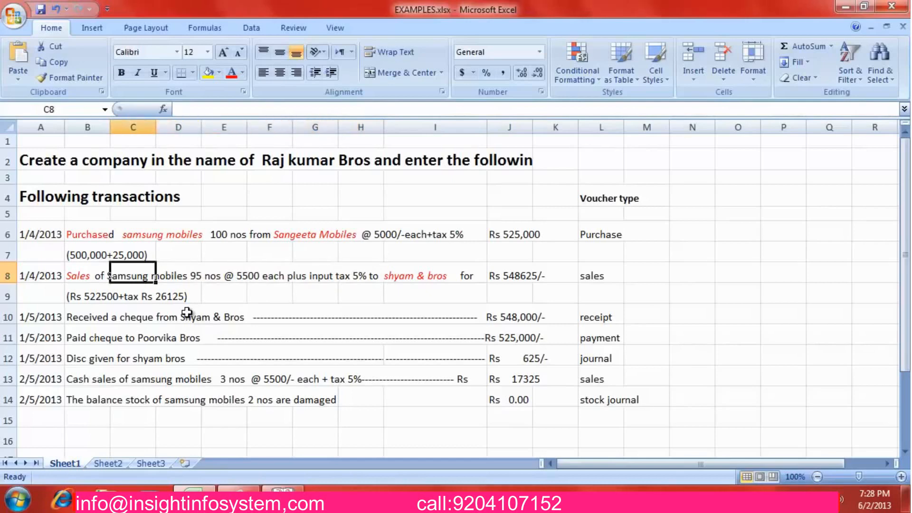
{"action": "key", "text": "Left"}
{"action": "key", "text": "Left"}
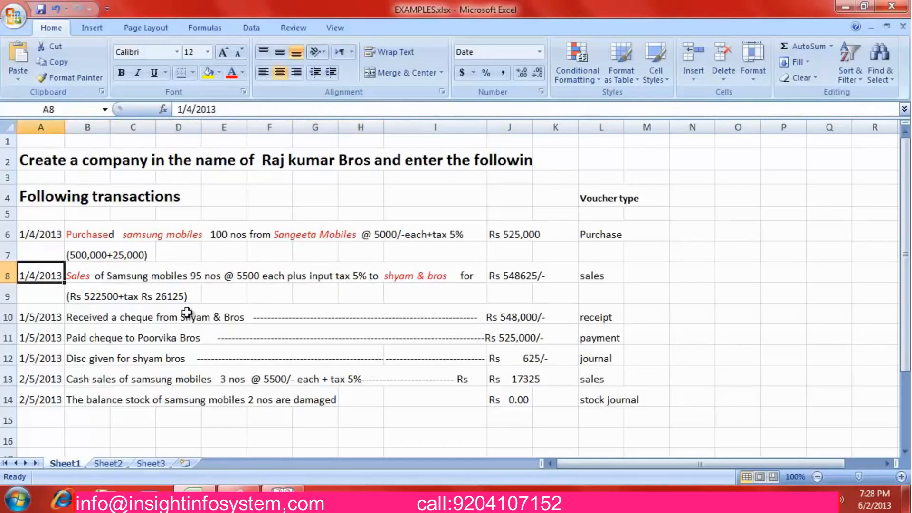
{"action": "key", "text": "Right"}
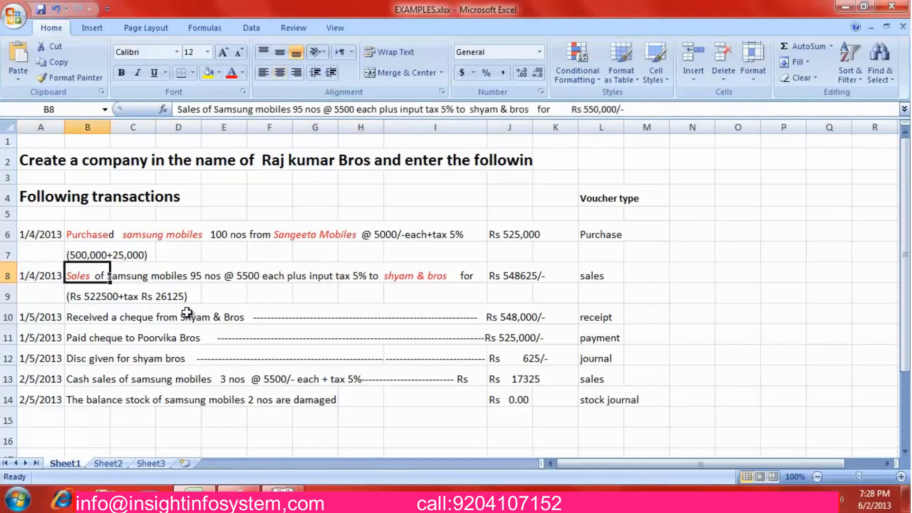
In B8, change 'input tax' to 'output tax' and remove the extra spaces before Rs 550,000/-
{"action": "key", "text": "F2"}
{"action": "key", "text": "Left"}
{"action": "key", "text": "Left"}
{"action": "key", "text": "Left"}
{"action": "key", "text": "Left"}
{"action": "key", "text": "Left"}
{"action": "key", "text": "Left"}
{"action": "key", "text": "Left"}
{"action": "key", "text": "Left"}
{"action": "key", "text": "Left"}
{"action": "key", "text": "Left"}
{"action": "key", "text": "Left"}
{"action": "key", "text": "Left"}
{"action": "key", "text": "Left"}
{"action": "key", "text": "Left"}
{"action": "key", "text": "Left"}
{"action": "key", "text": "Left"}
{"action": "key", "text": "Left"}
{"action": "key", "text": "Left"}
{"action": "key", "text": "Left"}
{"action": "key", "text": "Left"}
{"action": "key", "text": "Left"}
{"action": "key", "text": "Left"}
{"action": "key", "text": "Left"}
{"action": "key", "text": "Left"}
{"action": "key", "text": "Left"}
{"action": "key", "text": "Left"}
{"action": "key", "text": "Left"}
{"action": "key", "text": "Left"}
{"action": "key", "text": "Left"}
{"action": "key", "text": "Left"}
{"action": "key", "text": "Left"}
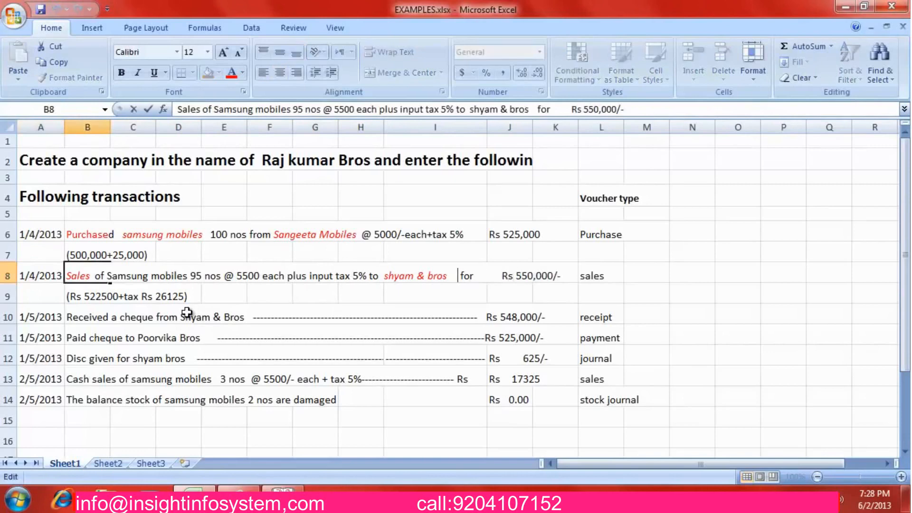
{"action": "key", "text": "Right"}
{"action": "key", "text": "Right"}
{"action": "key", "text": "BackSpace"}
{"action": "key", "text": "BackSpace"}
{"action": "type", "text": "out"}
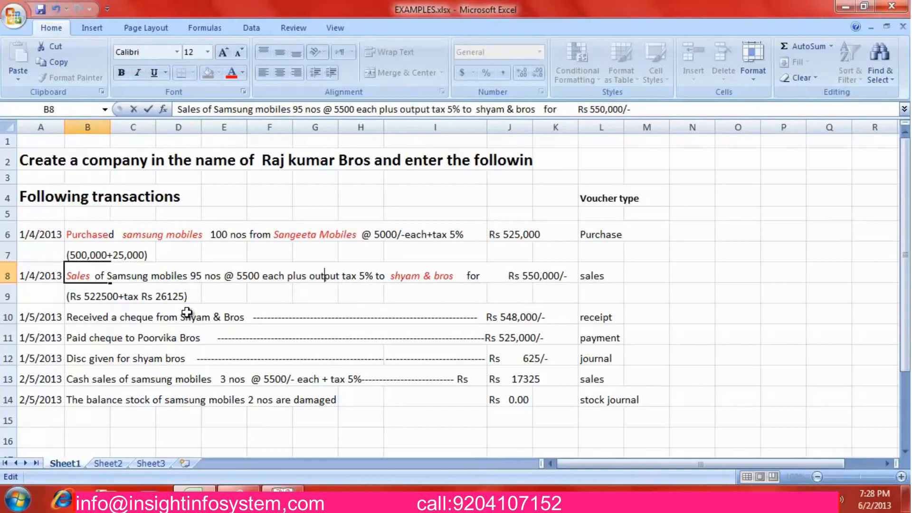
{"action": "key", "text": "Right"}
{"action": "key", "text": "Right"}
{"action": "key", "text": "Right"}
{"action": "key", "text": "Right"}
{"action": "key", "text": "Right"}
{"action": "key", "text": "Right"}
{"action": "key", "text": "Right"}
{"action": "key", "text": "Right"}
{"action": "key", "text": "Right"}
{"action": "key", "text": "Right"}
{"action": "key", "text": "Right"}
{"action": "key", "text": "Right"}
{"action": "key", "text": "Right"}
{"action": "key", "text": "Right"}
{"action": "key", "text": "Right"}
{"action": "key", "text": "Right"}
{"action": "key", "text": "Right"}
{"action": "key", "text": "Right"}
{"action": "key", "text": "Right"}
{"action": "key", "text": "Right"}
{"action": "key", "text": "Right"}
{"action": "key", "text": "Right"}
{"action": "key", "text": "Right"}
{"action": "key", "text": "Right"}
{"action": "key", "text": "Right"}
{"action": "key", "text": "Right"}
{"action": "key", "text": "Right"}
{"action": "key", "text": "Delete"}
{"action": "key", "text": "Delete"}
{"action": "key", "text": "Delete"}
{"action": "key", "text": "Delete"}
{"action": "key", "text": "Delete"}
{"action": "key", "text": "Delete"}
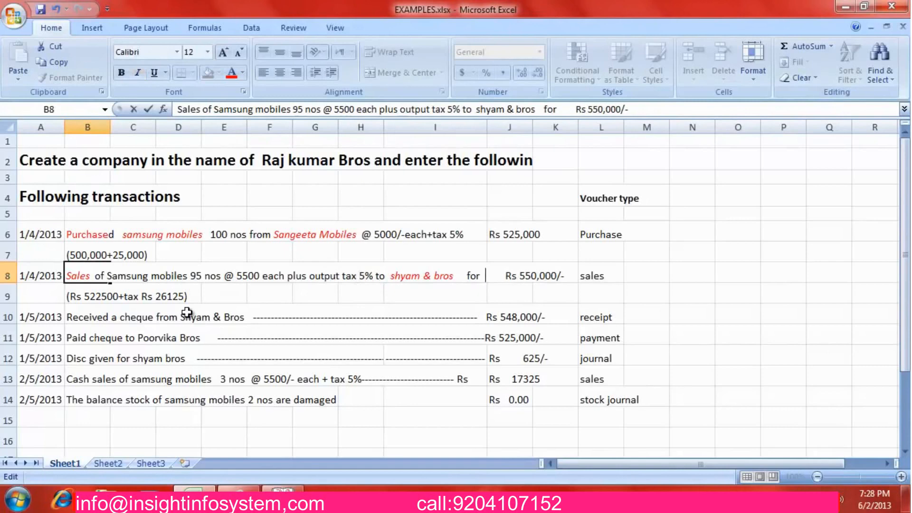
{"action": "key", "text": "Delete"}
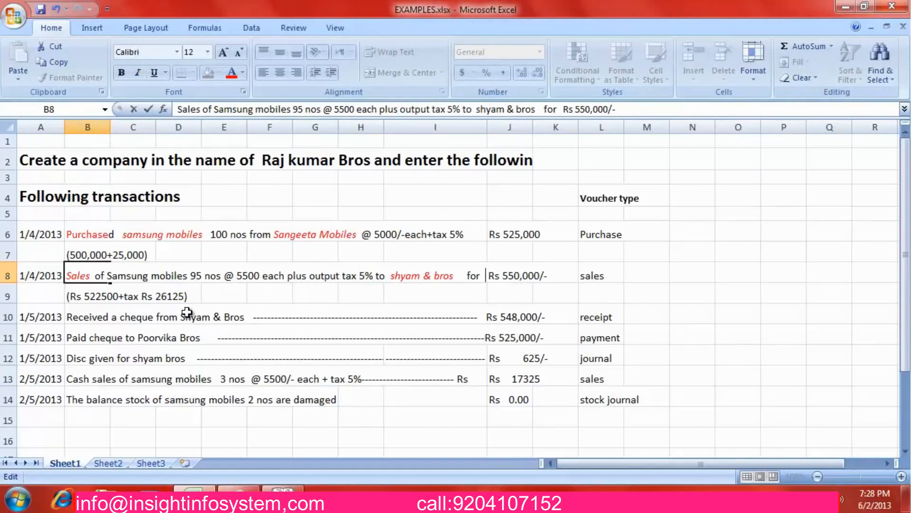
{"action": "key", "text": "Return"}
{"action": "key", "text": "Up"}
{"action": "key", "text": "Up"}
{"action": "key", "text": "Right"}
{"action": "key", "text": "Right"}
{"action": "key", "text": "Right"}
{"action": "key", "text": "Right"}
{"action": "key", "text": "Right"}
{"action": "key", "text": "Right"}
{"action": "key", "text": "Right"}
{"action": "key", "text": "Right"}
{"action": "key", "text": "Right"}
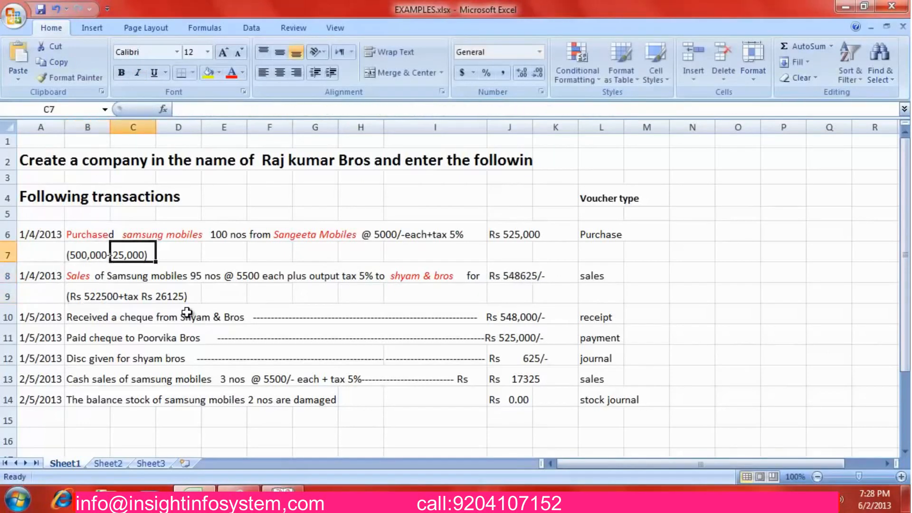
{"action": "key", "text": "Left"}
{"action": "key", "text": "Left"}
{"action": "key", "text": "Left"}
{"action": "key", "text": "Left"}
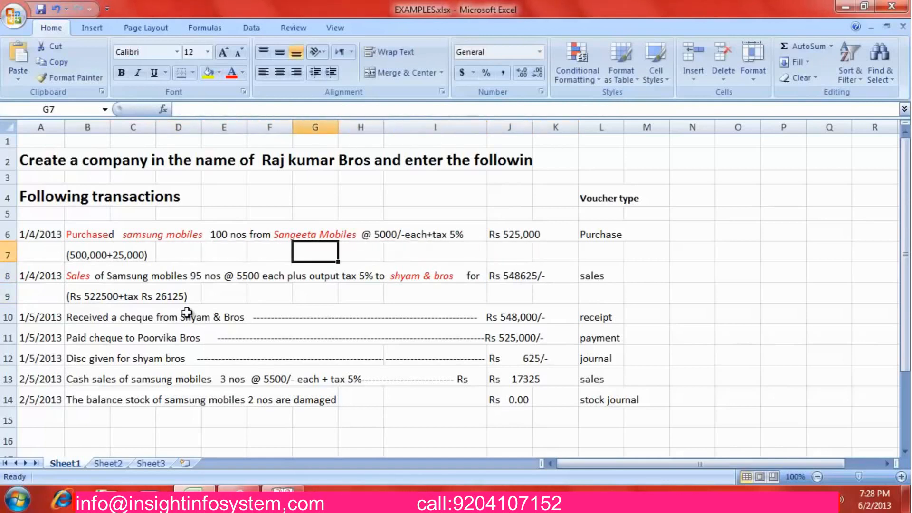
{"action": "key", "text": "Down"}
{"action": "key", "text": "Down"}
{"action": "key", "text": "Up"}
{"action": "key", "text": "Left"}
{"action": "key", "text": "Left"}
{"action": "key", "text": "Right"}
{"action": "key", "text": "Right"}
{"action": "key", "text": "Right"}
{"action": "key", "text": "Right"}
{"action": "key", "text": "Right"}
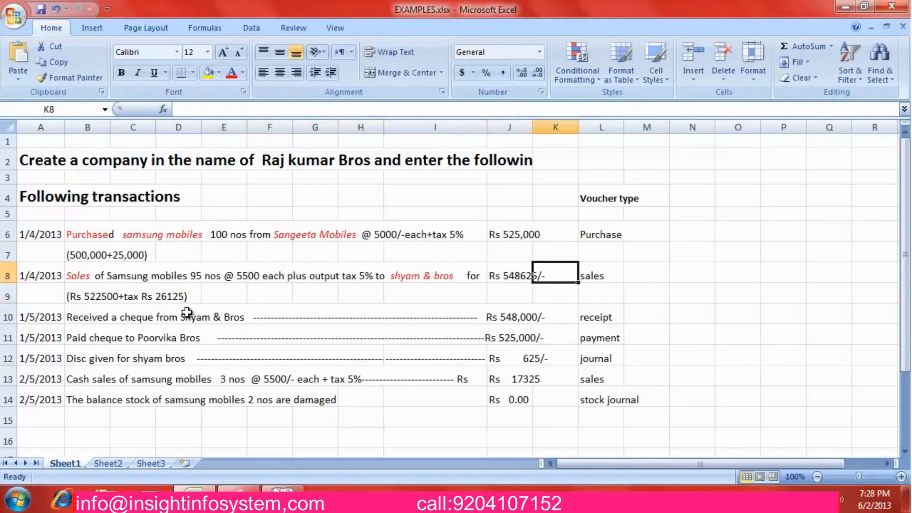
{"action": "key", "text": "Left"}
{"action": "key", "text": "Left"}
{"action": "key", "text": "Left"}
{"action": "key", "text": "Left"}
{"action": "key", "text": "Left"}
{"action": "key", "text": "Left"}
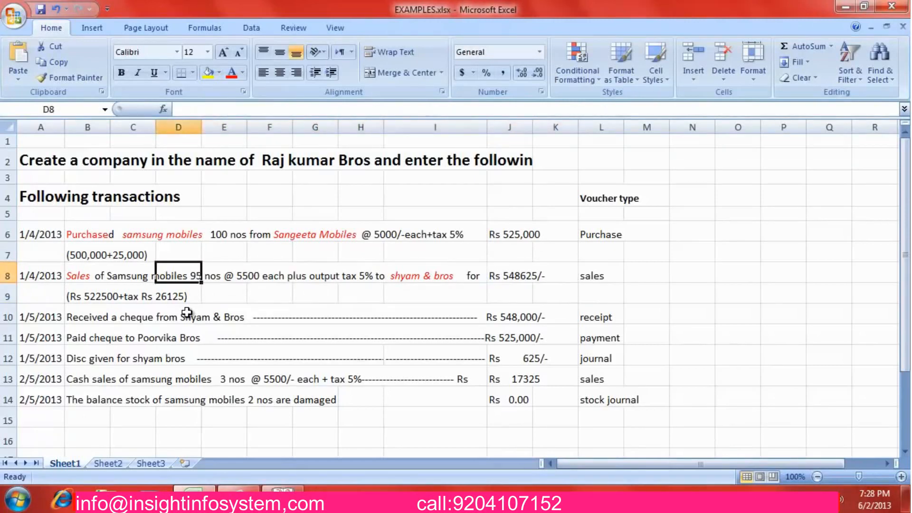
{"action": "key", "text": "Left"}
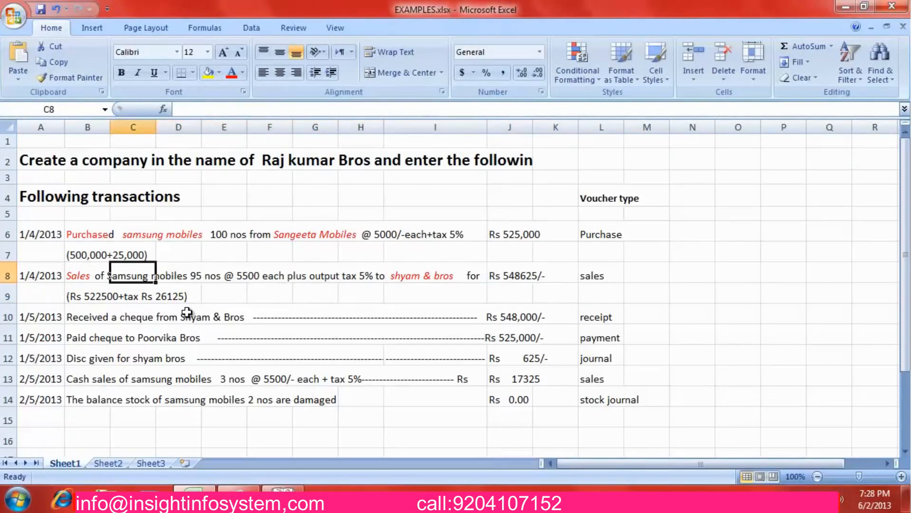
{"action": "key", "text": "Right"}
{"action": "key", "text": "Right"}
{"action": "key", "text": "Right"}
{"action": "key", "text": "Right"}
{"action": "key", "text": "Right"}
{"action": "key", "text": "Right"}
{"action": "key", "text": "Left"}
{"action": "key", "text": "Left"}
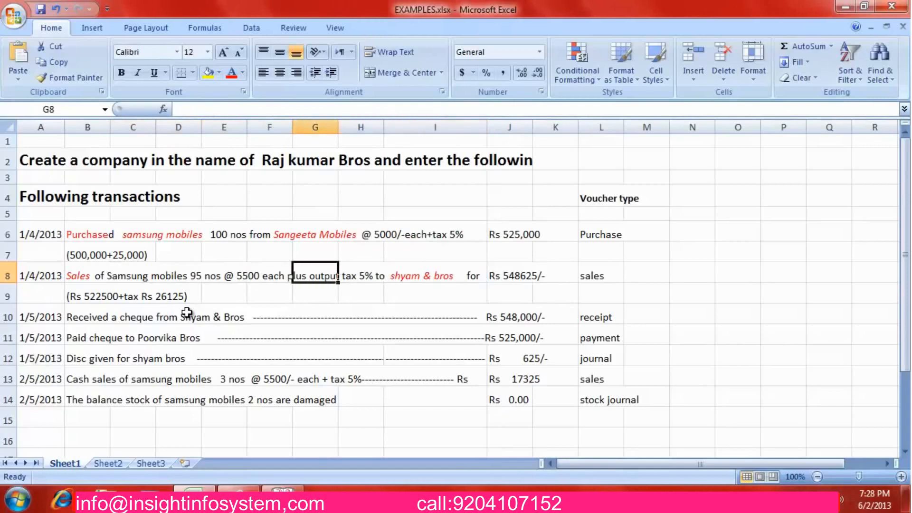
{"action": "key", "text": "Left"}
{"action": "key", "text": "Down"}
{"action": "key", "text": "Down"}
{"action": "key", "text": "Left"}
{"action": "key", "text": "Left"}
{"action": "key", "text": "Right"}
{"action": "key", "text": "Right"}
{"action": "key", "text": "Right"}
{"action": "key", "text": "Right"}
{"action": "key", "text": "Right"}
{"action": "key", "text": "Right"}
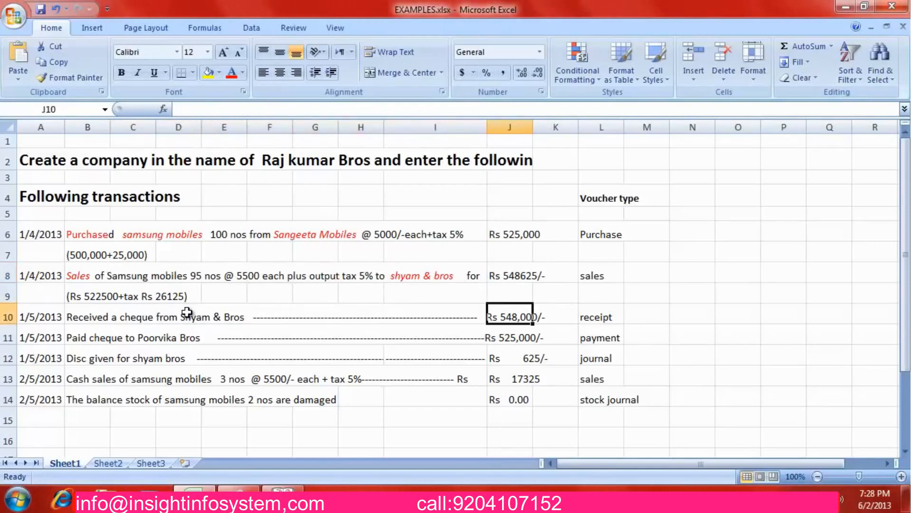
{"action": "key", "text": "Left"}
{"action": "key", "text": "Left"}
{"action": "key", "text": "Left"}
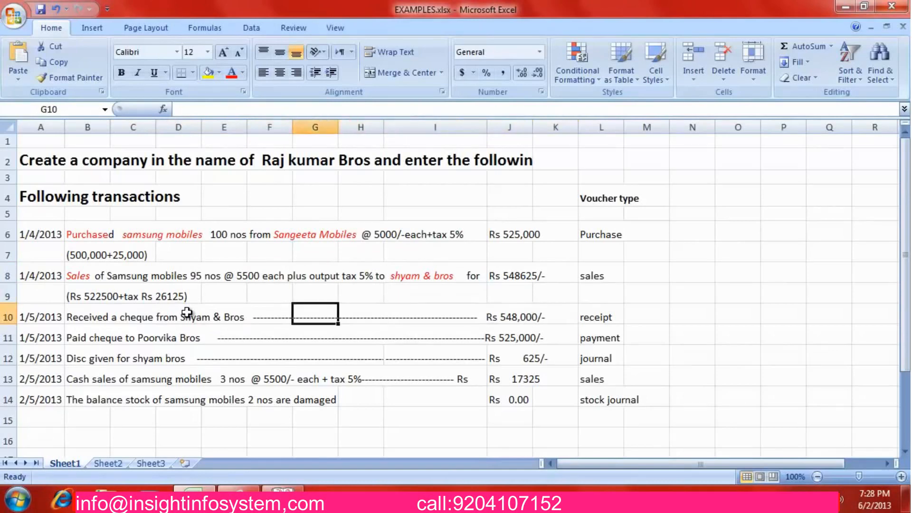
{"action": "key", "text": "Down"}
{"action": "key", "text": "Left"}
{"action": "key", "text": "Left"}
{"action": "key", "text": "Left"}
{"action": "key", "text": "Left"}
{"action": "key", "text": "Left"}
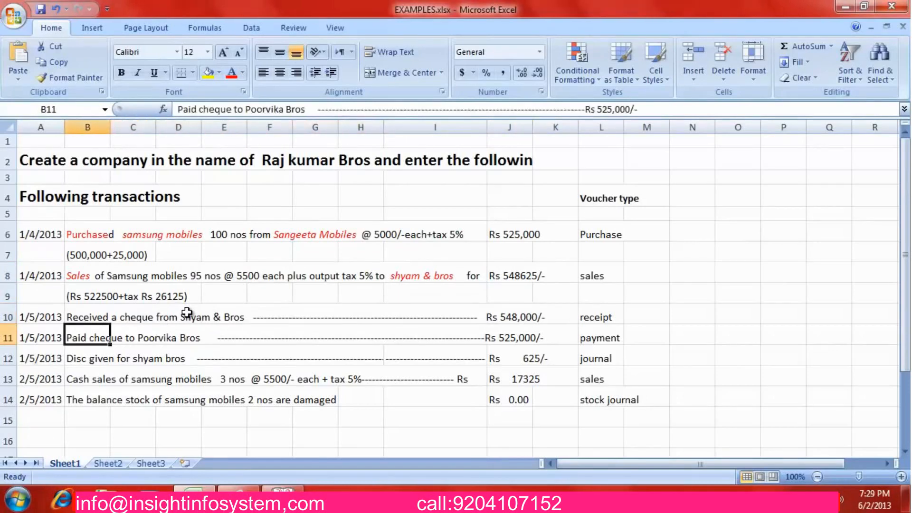
{"action": "key", "text": "Right"}
{"action": "key", "text": "Right"}
Change the payee in B11 from Poorvika Bros to shyam Bros
{"action": "key", "text": "Left"}
{"action": "key", "text": "Left"}
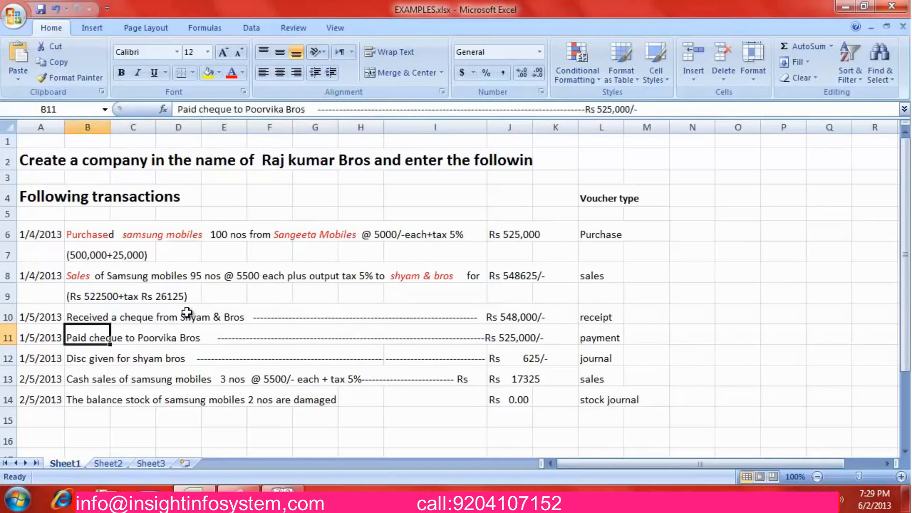
{"action": "key", "text": "F2"}
{"action": "key", "text": "Left"}
{"action": "key", "text": "Left"}
{"action": "key", "text": "Left"}
{"action": "key", "text": "Left"}
{"action": "key", "text": "Left"}
{"action": "key", "text": "Left"}
{"action": "key", "text": "Left"}
{"action": "key", "text": "Left"}
{"action": "key", "text": "Left"}
{"action": "key", "text": "Left"}
{"action": "key", "text": "Left"}
{"action": "key", "text": "Left"}
{"action": "key", "text": "Left"}
{"action": "key", "text": "Left"}
{"action": "key", "text": "Left"}
{"action": "key", "text": "Left"}
{"action": "key", "text": "Left"}
{"action": "key", "text": "Left"}
{"action": "key", "text": "Left"}
{"action": "key", "text": "Left"}
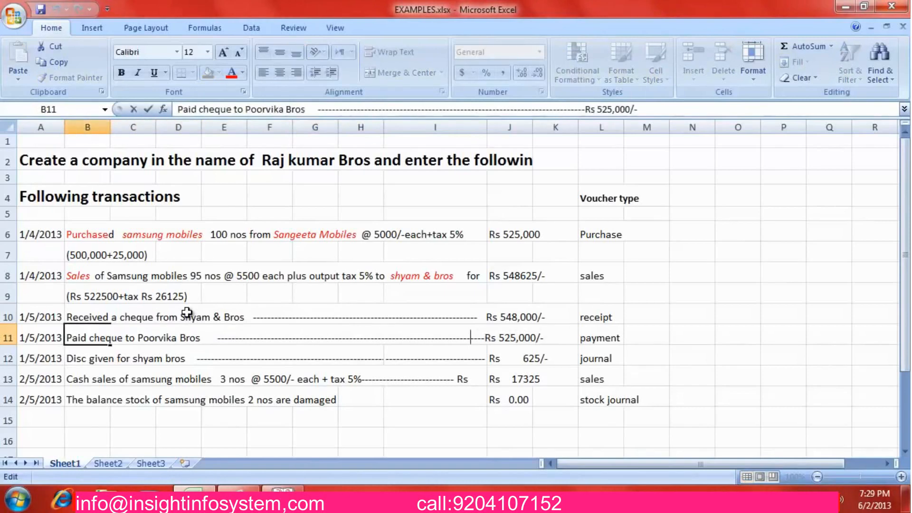
{"action": "key", "text": "Left"}
{"action": "key", "text": "Left"}
{"action": "key", "text": "Left"}
{"action": "key", "text": "Left"}
{"action": "key", "text": "Left"}
{"action": "key", "text": "Left"}
{"action": "key", "text": "Left"}
{"action": "key", "text": "Left"}
{"action": "key", "text": "Left"}
{"action": "key", "text": "Left"}
{"action": "key", "text": "Left"}
{"action": "key", "text": "Left"}
{"action": "key", "text": "Left"}
{"action": "key", "text": "Left"}
{"action": "key", "text": "Left"}
{"action": "key", "text": "Left"}
{"action": "key", "text": "Left"}
{"action": "key", "text": "Left"}
{"action": "key", "text": "Left"}
{"action": "key", "text": "Left"}
{"action": "key", "text": "Left"}
{"action": "key", "text": "Left"}
{"action": "key", "text": "Left"}
{"action": "key", "text": "Left"}
{"action": "key", "text": "Left"}
{"action": "key", "text": "Left"}
{"action": "key", "text": "Left"}
{"action": "key", "text": "Left"}
{"action": "key", "text": "Left"}
{"action": "key", "text": "Left"}
{"action": "key", "text": "Left"}
{"action": "key", "text": "Left"}
{"action": "key", "text": "Left"}
{"action": "key", "text": "Left"}
{"action": "key", "text": "Left"}
{"action": "key", "text": "Left"}
{"action": "key", "text": "shift+Right"}
{"action": "key", "text": "shift+Right"}
{"action": "key", "text": "shift+Right"}
{"action": "key", "text": "shift+Right"}
{"action": "key", "text": "shift+Right"}
{"action": "key", "text": "shift+Right"}
{"action": "key", "text": "shift+Right"}
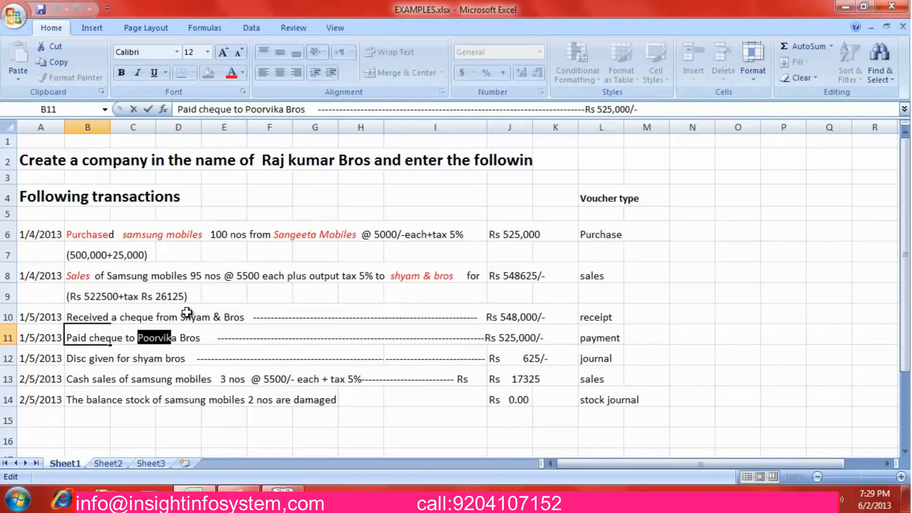
{"action": "type", "text": "shyam"}
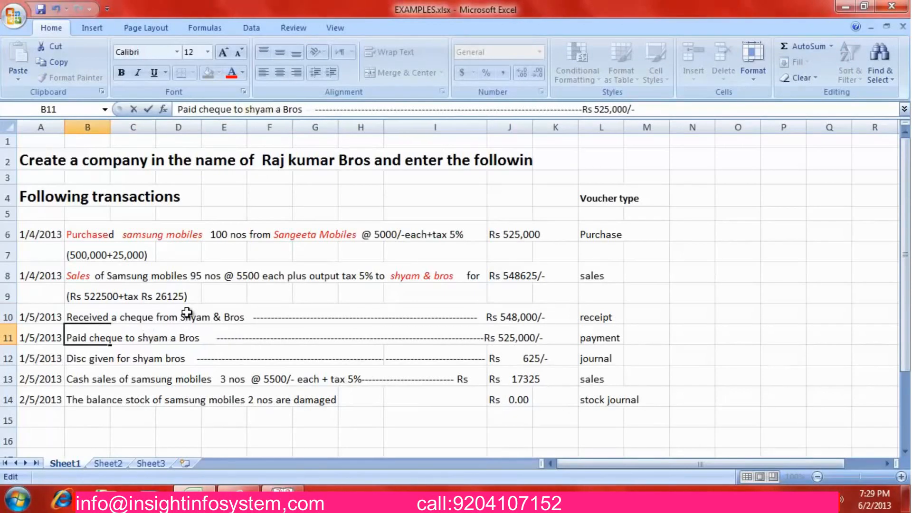
{"action": "key", "text": "Delete"}
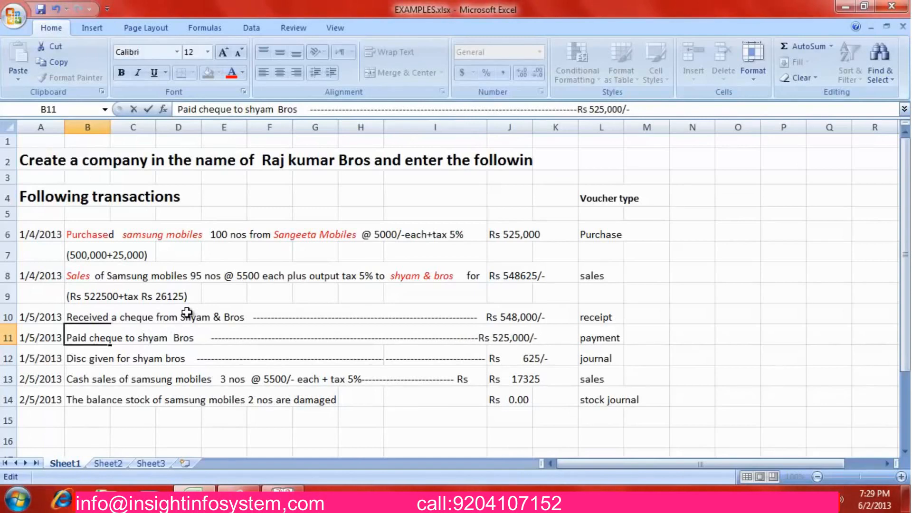
{"action": "key", "text": "Return"}
{"action": "key", "text": "Right"}
{"action": "key", "text": "Right"}
{"action": "key", "text": "Right"}
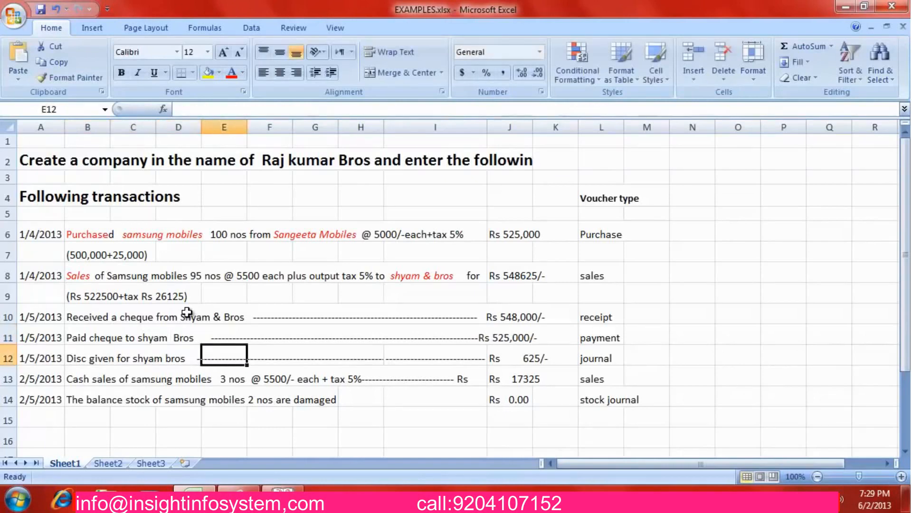
Review the discount entry in row 12 and the cash sales entry below it
{"action": "key", "text": "Left"}
{"action": "key", "text": "Left"}
{"action": "key", "text": "Right"}
{"action": "key", "text": "Right"}
{"action": "key", "text": "Right"}
{"action": "key", "text": "Right"}
{"action": "key", "text": "Right"}
{"action": "key", "text": "Right"}
{"action": "key", "text": "Right"}
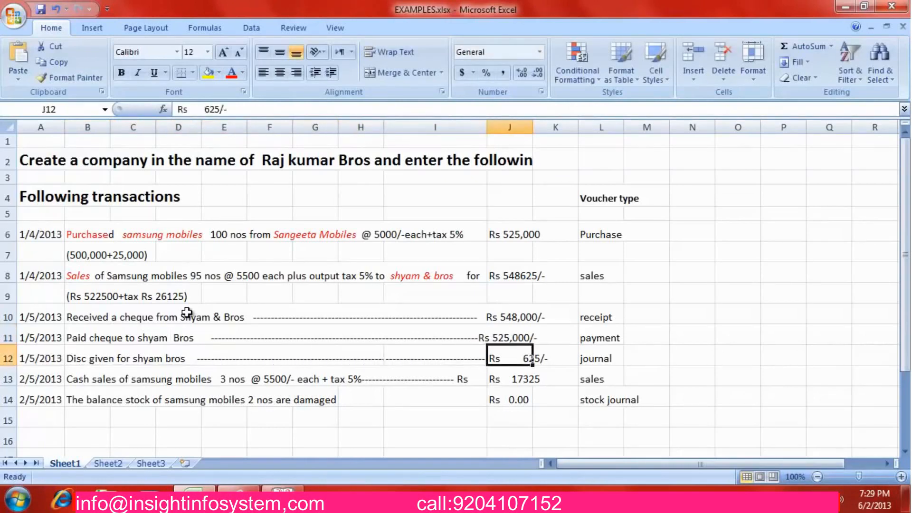
{"action": "key", "text": "Left"}
{"action": "key", "text": "Down"}
{"action": "key", "text": "Left"}
{"action": "key", "text": "Left"}
{"action": "key", "text": "Left"}
{"action": "key", "text": "Left"}
{"action": "key", "text": "Left"}
{"action": "key", "text": "Left"}
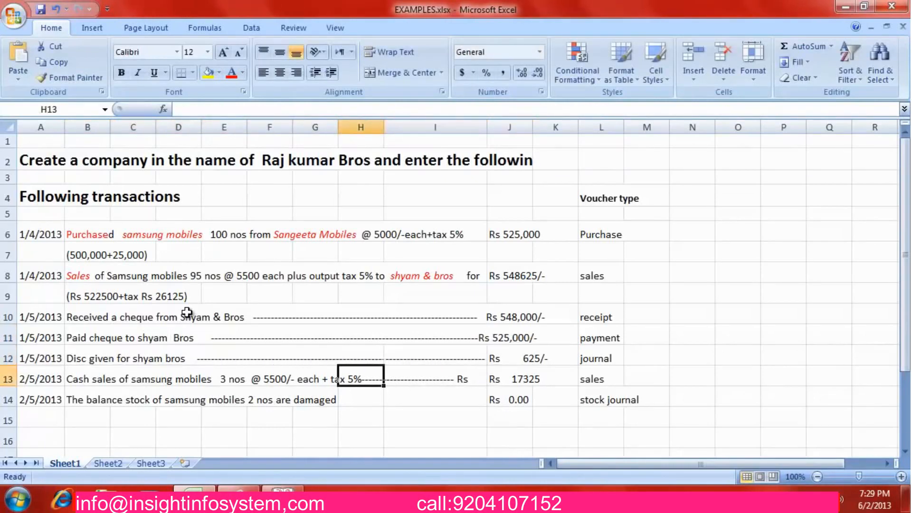
{"action": "key", "text": "Right"}
{"action": "key", "text": "Right"}
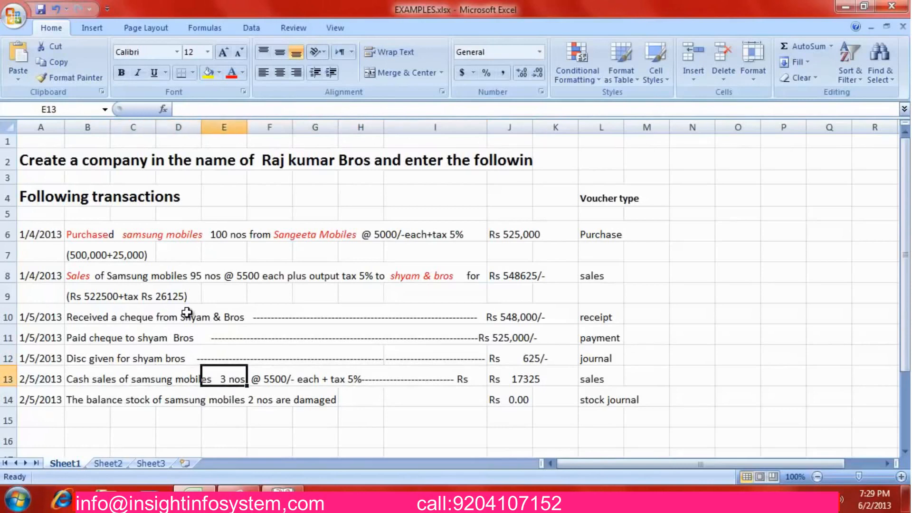
{"action": "key", "text": "Down"}
{"action": "key", "text": "Down"}
Recheck the purchase of 100 nos from Sangeeta Mobiles, then return to Tally's Gateway
{"action": "key", "text": "Up"}
{"action": "key", "text": "Up"}
{"action": "key", "text": "Up"}
{"action": "key", "text": "Up"}
{"action": "key", "text": "Up"}
{"action": "key", "text": "Up"}
{"action": "key", "text": "Up"}
{"action": "key", "text": "Up"}
{"action": "key", "text": "Up"}
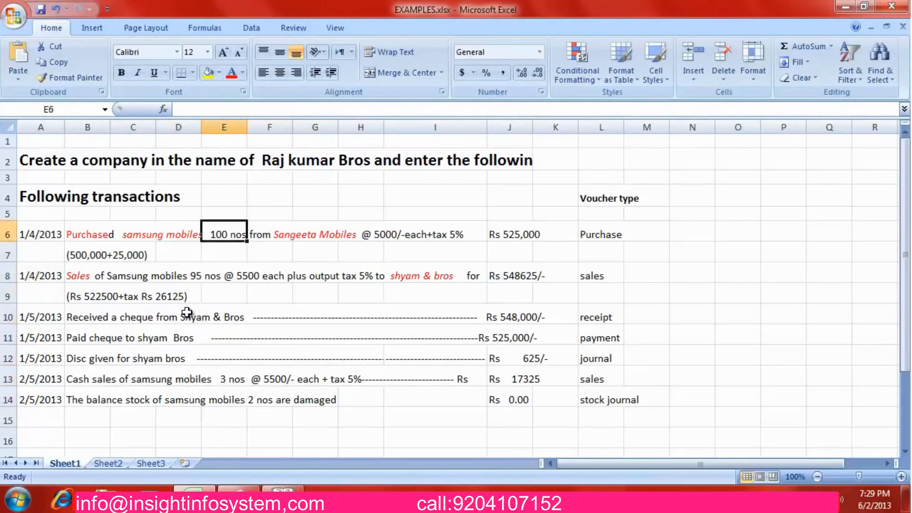
{"action": "key", "text": "Left"}
{"action": "key", "text": "Left"}
{"action": "key", "text": "Left"}
{"action": "key", "text": "Right"}
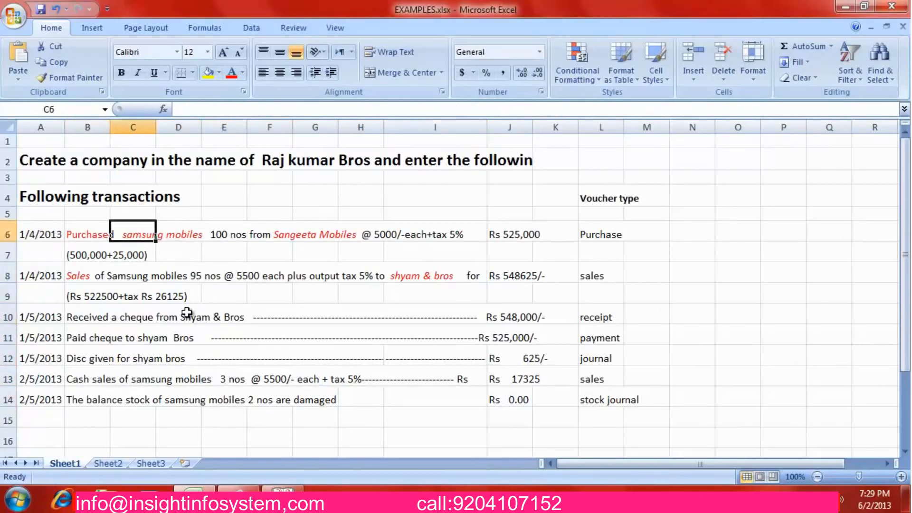
{"action": "key", "text": "Right"}
{"action": "key", "text": "Left"}
{"action": "key", "text": "Right"}
{"action": "key", "text": "Right"}
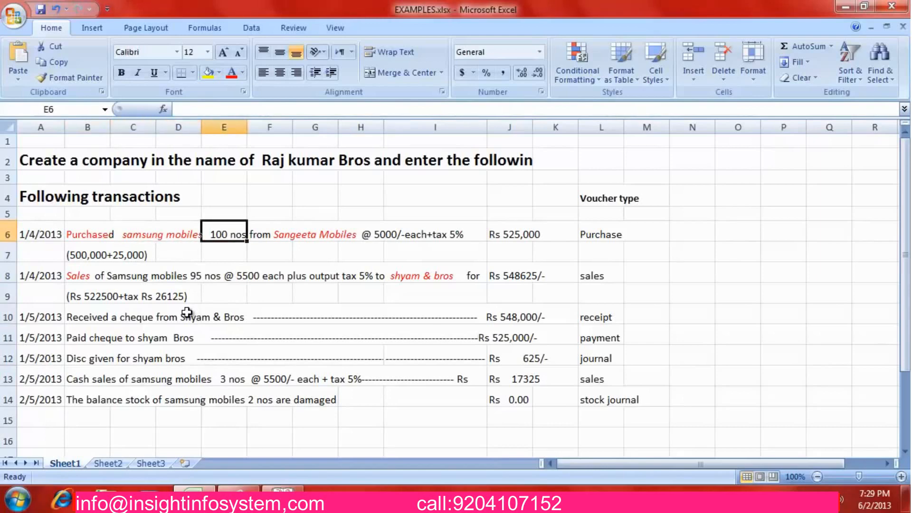
{"action": "key", "text": "Right"}
{"action": "key", "text": "Right"}
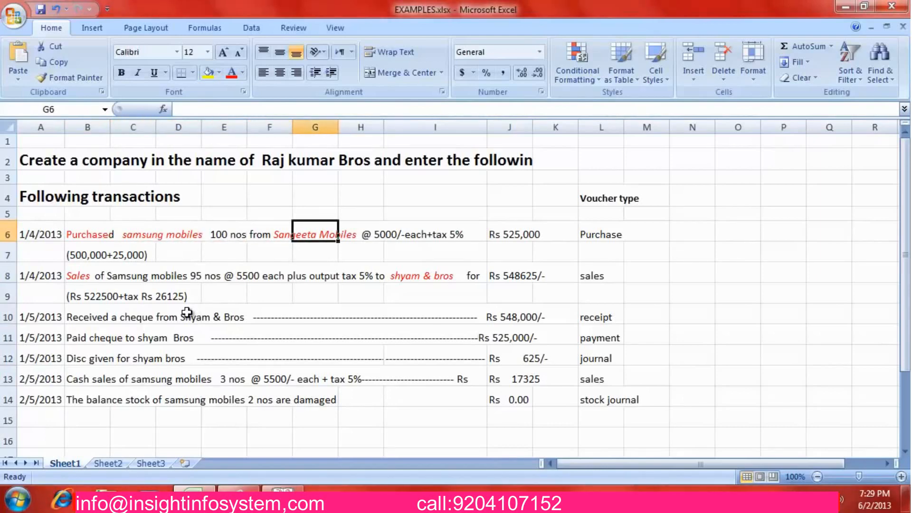
{"action": "key", "text": "Down"}
{"action": "key", "text": "Left"}
{"action": "key", "text": "Left"}
{"action": "key", "text": "Left"}
{"action": "key", "text": "Left"}
{"action": "key", "text": "Left"}
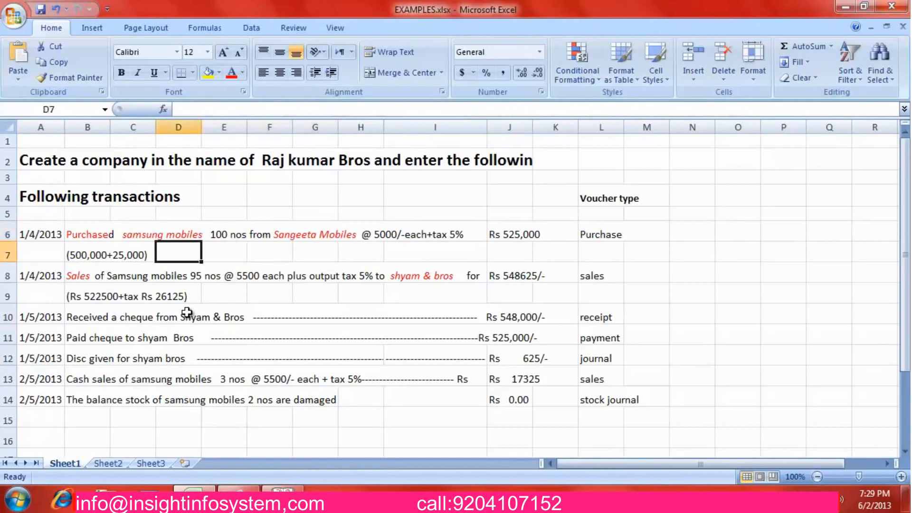
{"action": "key", "text": "Down"}
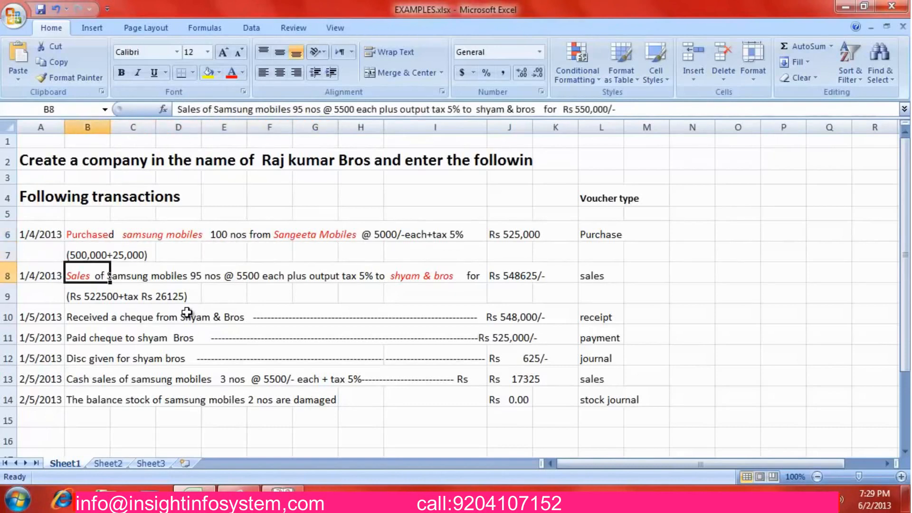
{"action": "key", "text": "Right"}
{"action": "key", "text": "Right"}
{"action": "key", "text": "Right"}
{"action": "key", "text": "Right"}
{"action": "key", "text": "Right"}
{"action": "key", "text": "Right"}
{"action": "key", "text": "Right"}
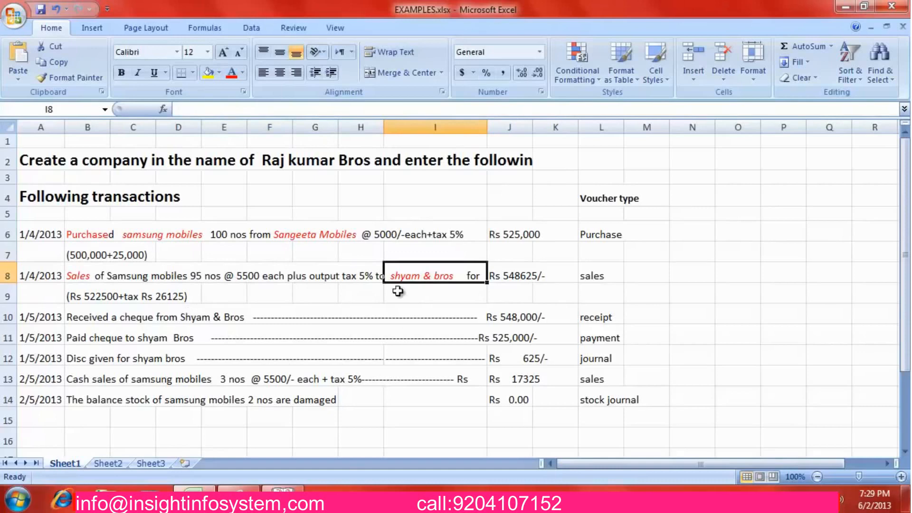
{"action": "mouse_move", "coordinate": [291, 491]}
{"action": "left_click", "coordinate": [282, 428]}
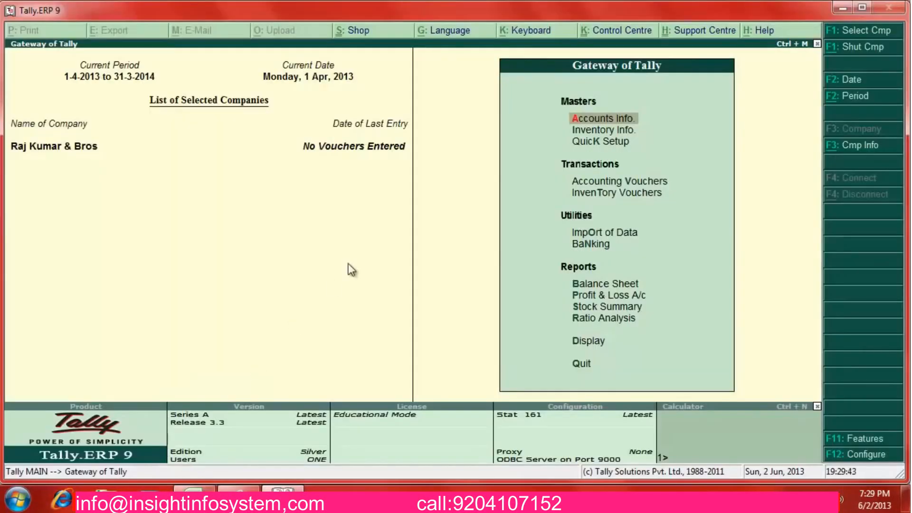
Open Multi Ledger Creation under Accounts Info > Ledgers with All Items as group
{"action": "key", "text": "Return"}
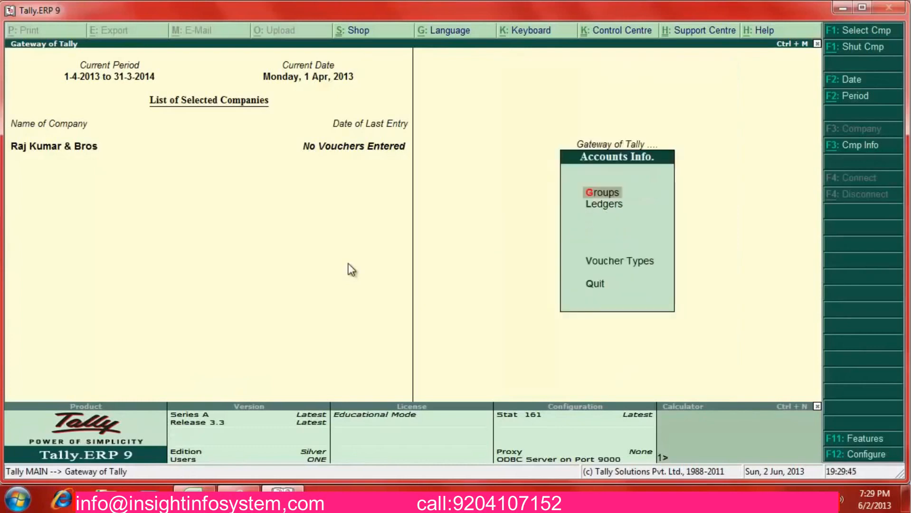
{"action": "key", "text": "Down"}
{"action": "key", "text": "Return"}
{"action": "key", "text": "Down"}
{"action": "key", "text": "Down"}
{"action": "key", "text": "Down"}
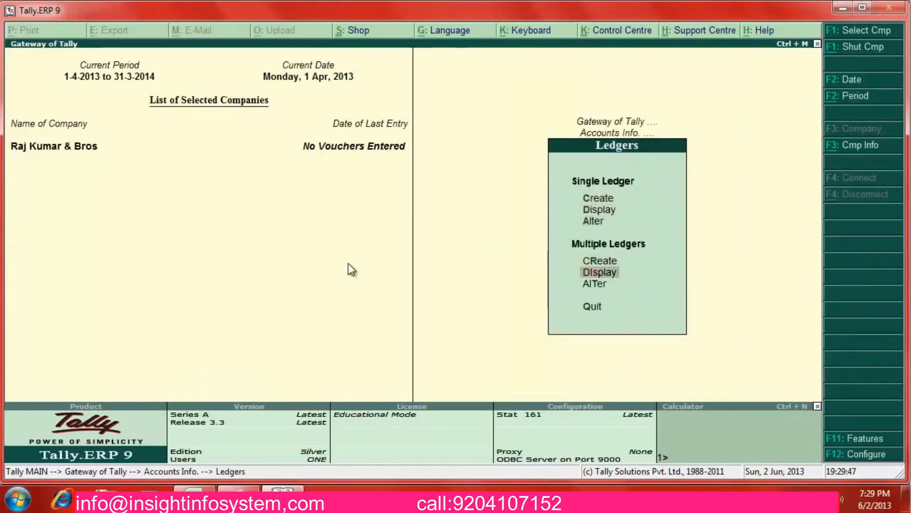
{"action": "key", "text": "Up"}
{"action": "key", "text": "Return"}
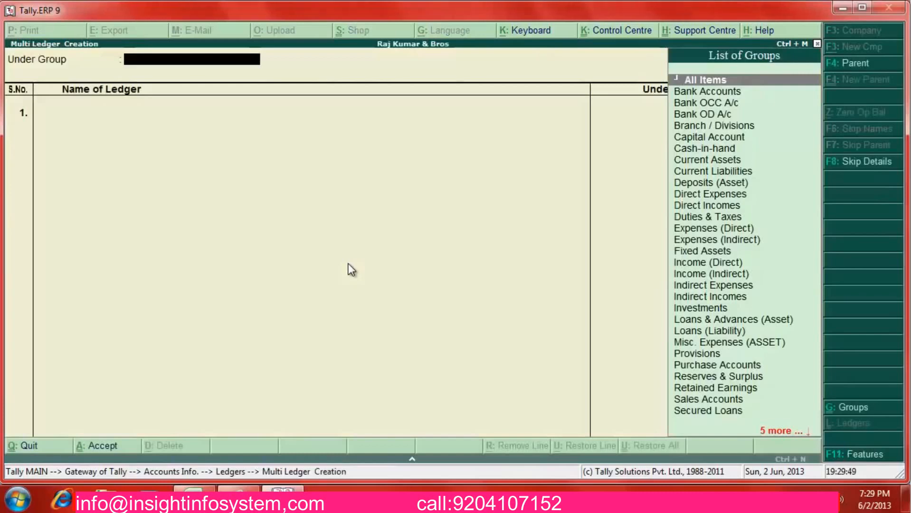
{"action": "key", "text": "Return"}
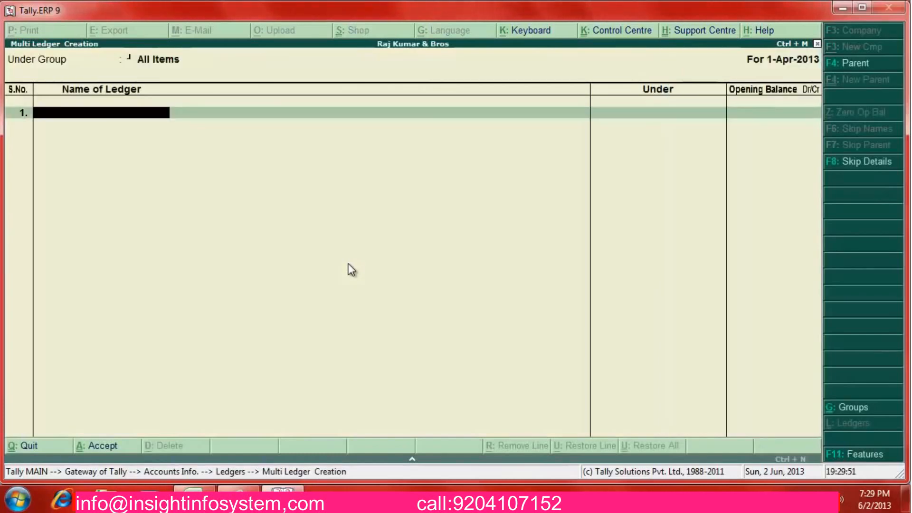
Create the Purchase A/c ledger under Purchase Accounts
{"action": "type", "text": "Purchase"}
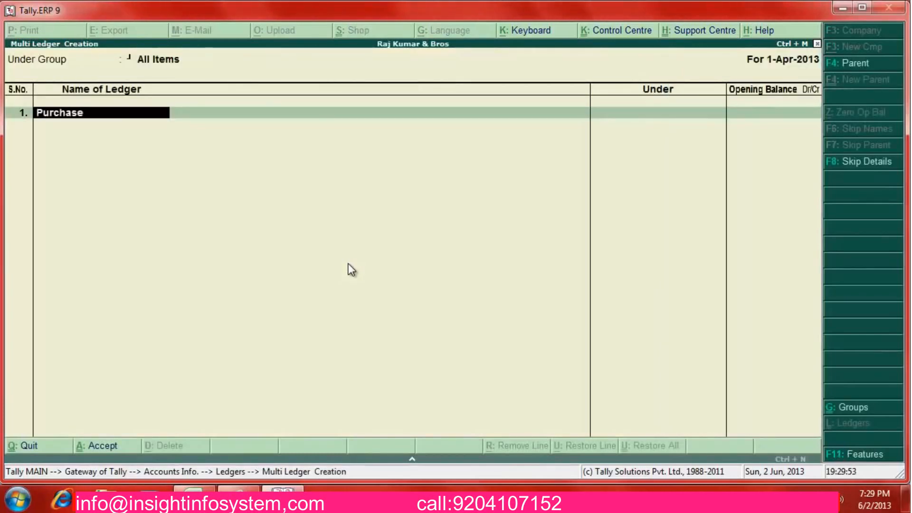
{"action": "type", "text": " a/c"}
{"action": "key", "text": "Return"}
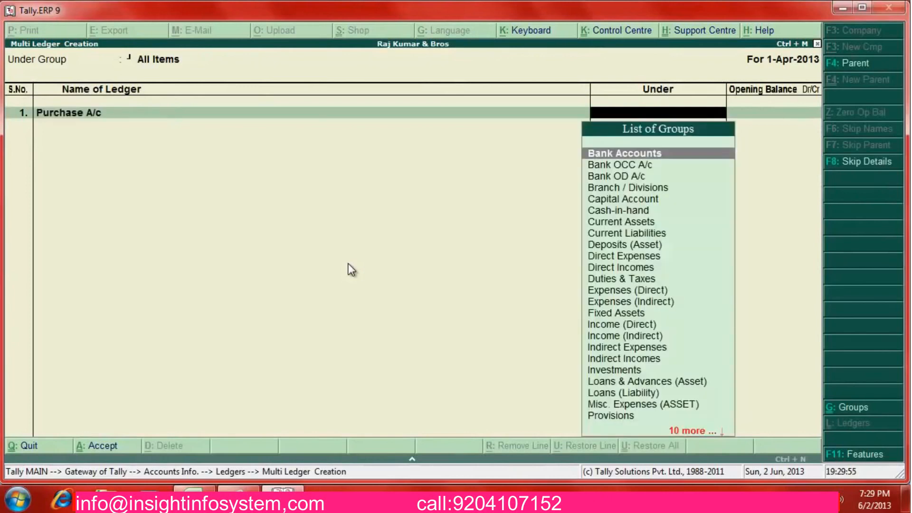
{"action": "type", "text": "Pu"}
{"action": "key", "text": "Return"}
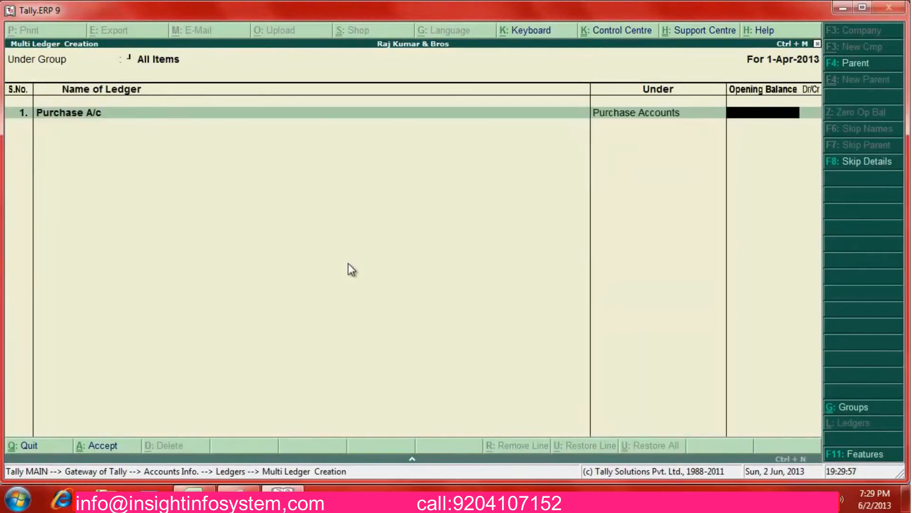
{"action": "key", "text": "Return"}
Create the Sales A/c ledger under Sales Accounts
{"action": "type", "text": "Sales"}
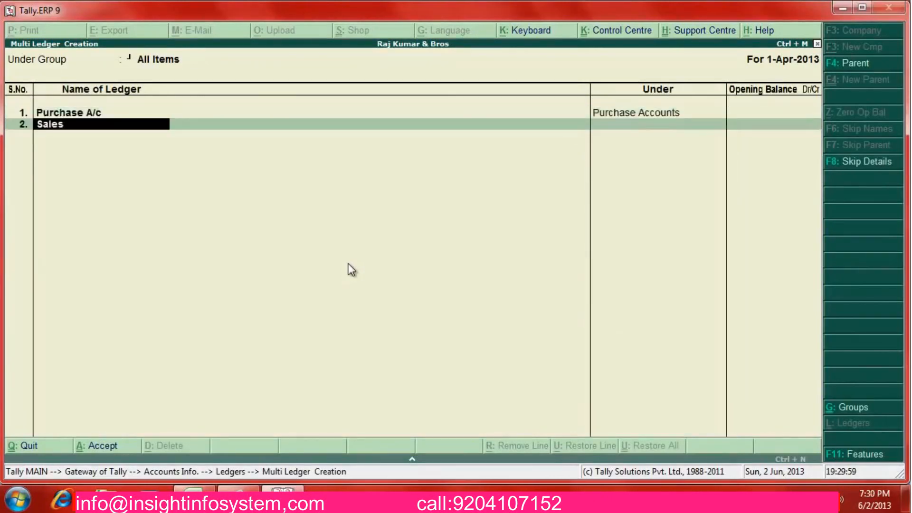
{"action": "type", "text": " A/c"}
{"action": "key", "text": "Return"}
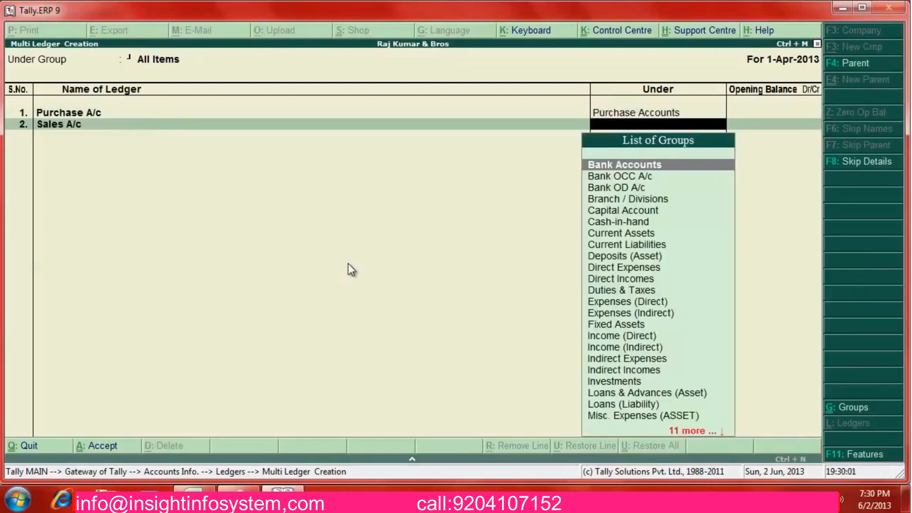
{"action": "type", "text": "Sal"}
{"action": "key", "text": "Return"}
{"action": "key", "text": "Return"}
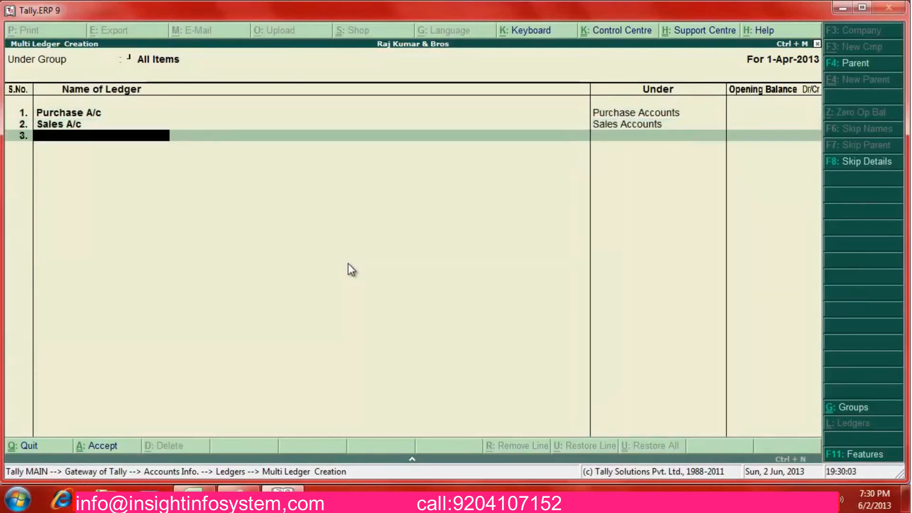
Check the supplier name Sangeeta Mobiles in the Excel purchase row and return to Tally
{"action": "key", "text": "alt+Tab"}
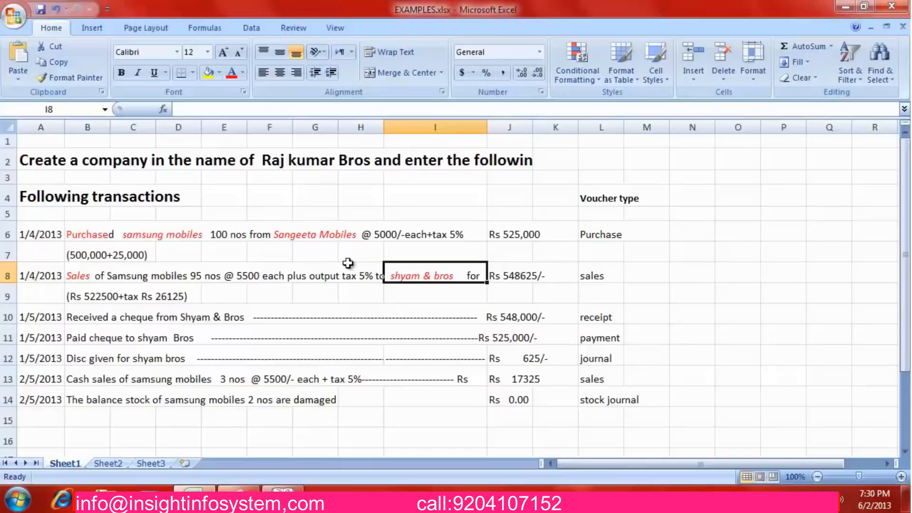
{"action": "key", "text": "Up"}
{"action": "key", "text": "Left"}
{"action": "key", "text": "Left"}
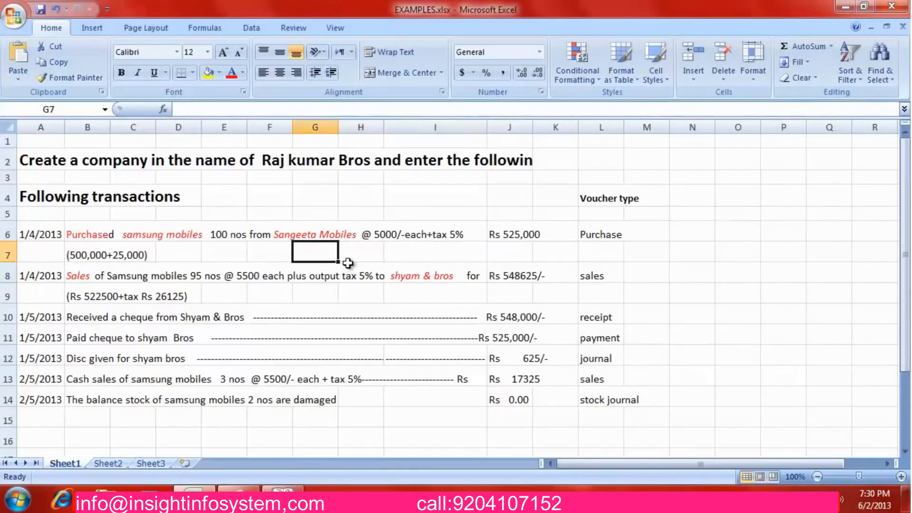
{"action": "key", "text": "Up"}
{"action": "key", "text": "alt+Tab"}
Add the ledger Sangeeta Mobiles under Sundry Creditors
{"action": "type", "text": "S"}
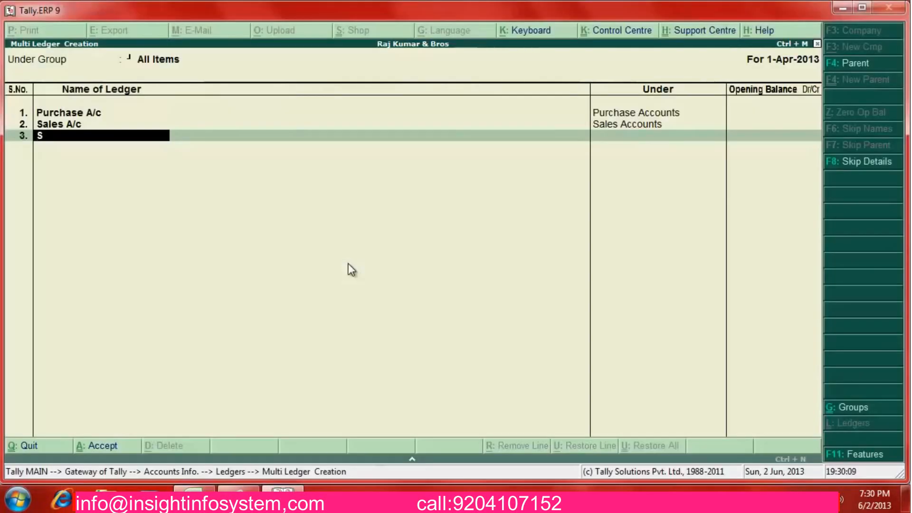
{"action": "type", "text": "angeeta"}
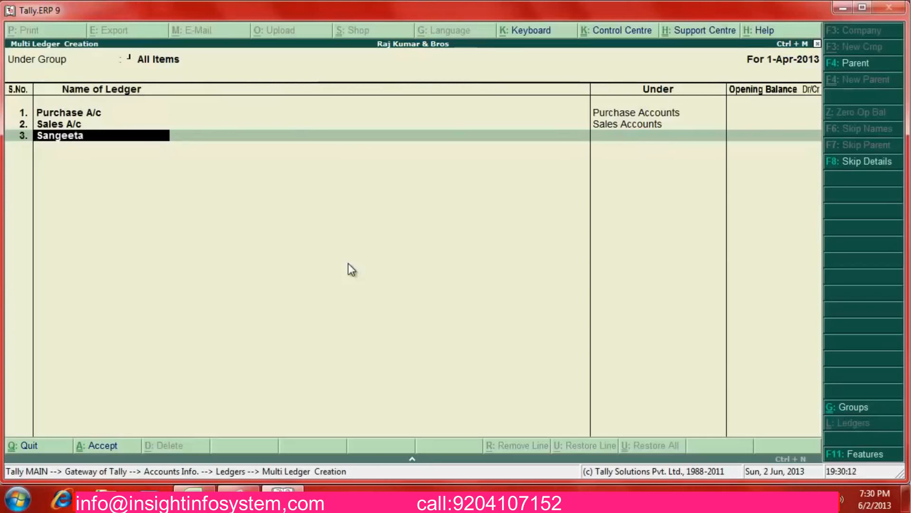
{"action": "type", "text": " Mobiles"}
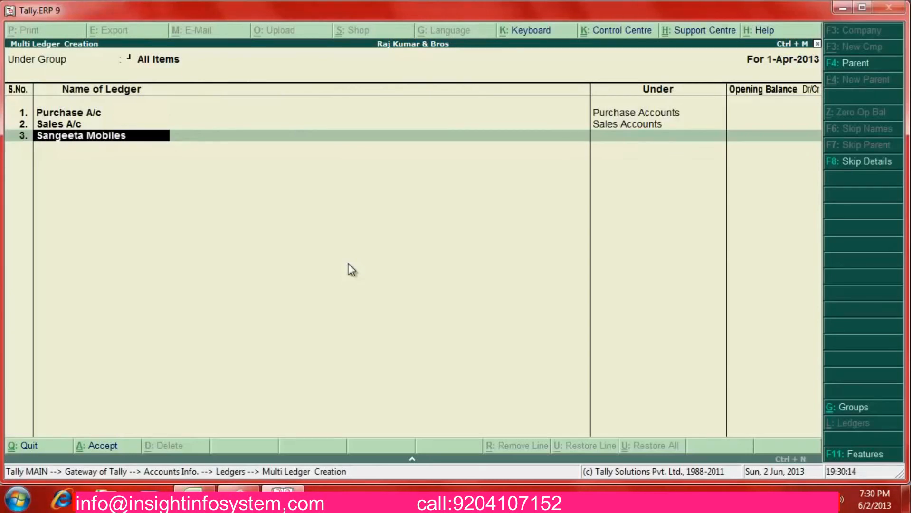
{"action": "key", "text": "Return"}
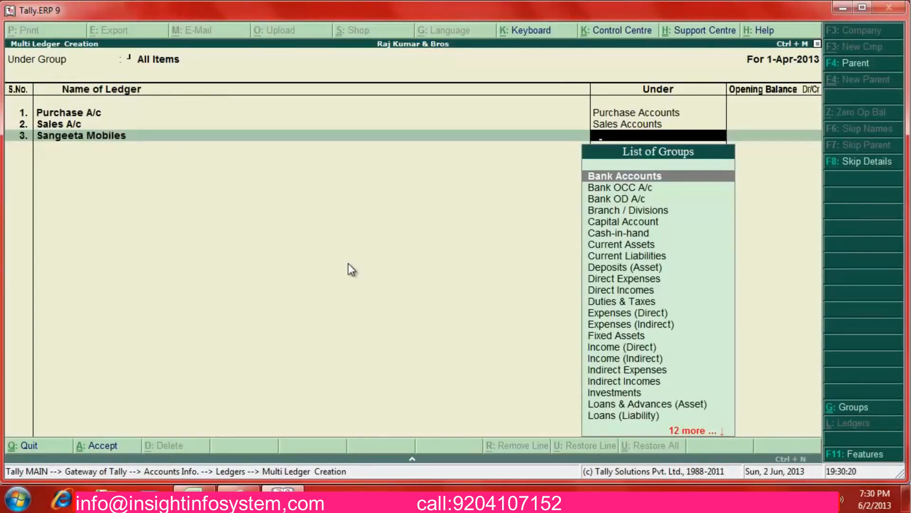
{"action": "type", "text": "Sundry Creditors"}
{"action": "key", "text": "Return"}
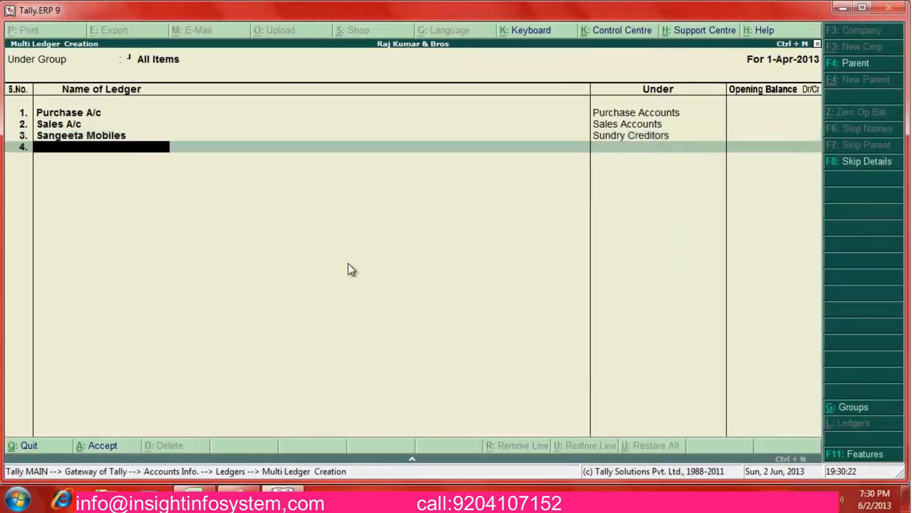
Look up the sale's customer in Excel, then add Shyam Bros under Sundry Debtors
{"action": "key", "text": "alt+Tab"}
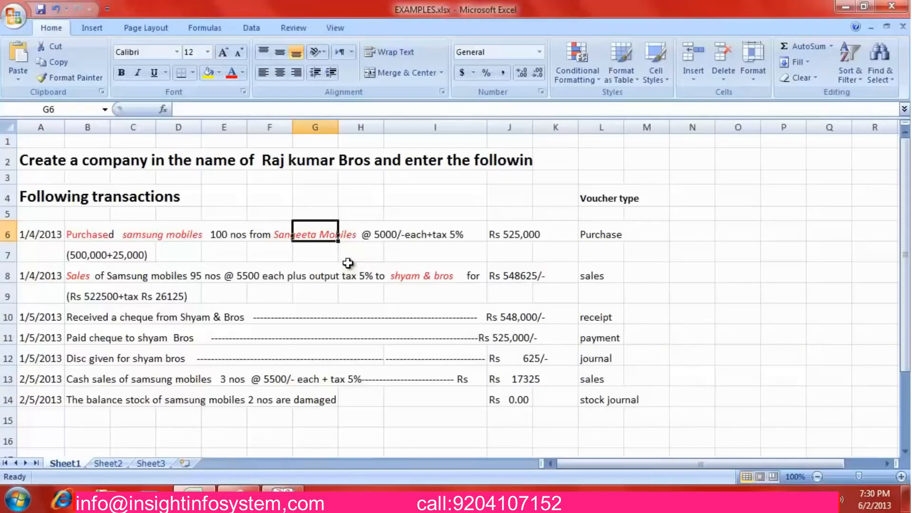
{"action": "key", "text": "Down"}
{"action": "key", "text": "Down"}
{"action": "key", "text": "Right"}
{"action": "key", "text": "Right"}
{"action": "key", "text": "alt+Tab"}
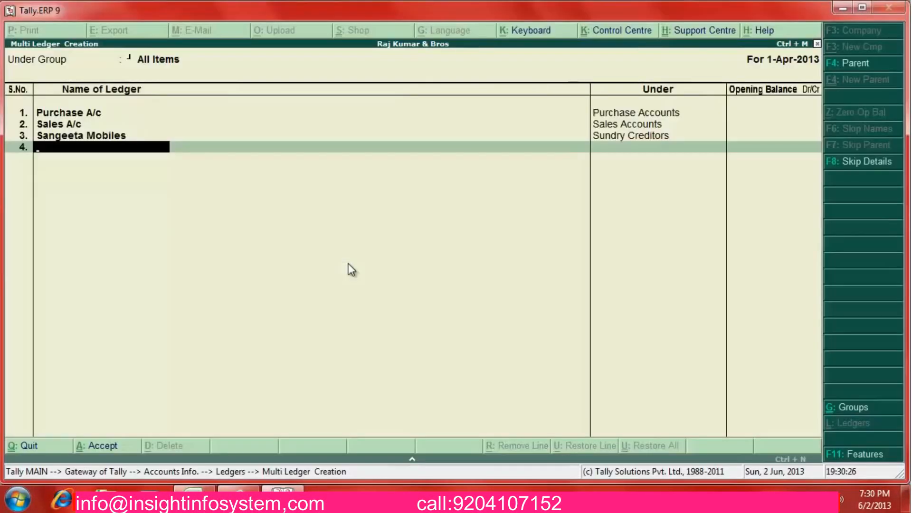
{"action": "type", "text": "Shyam Bros"}
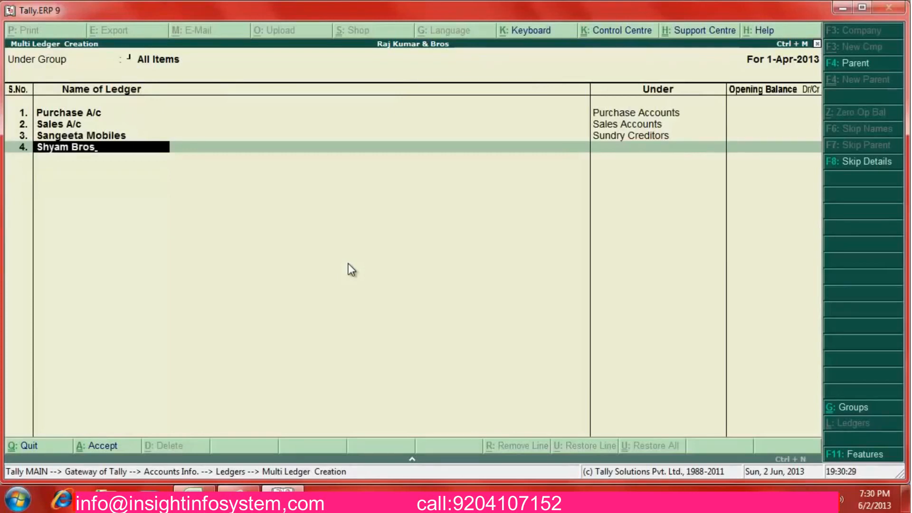
{"action": "key", "text": "Return"}
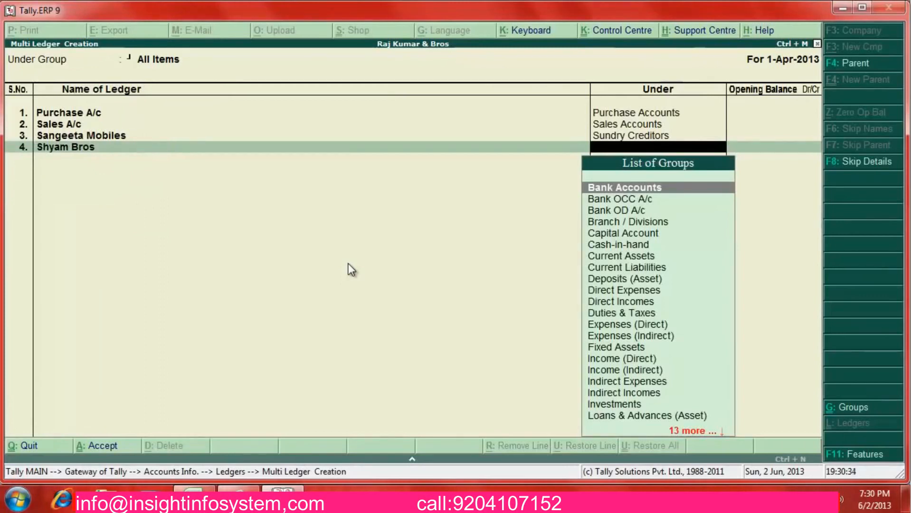
{"action": "type", "text": "Sundr"}
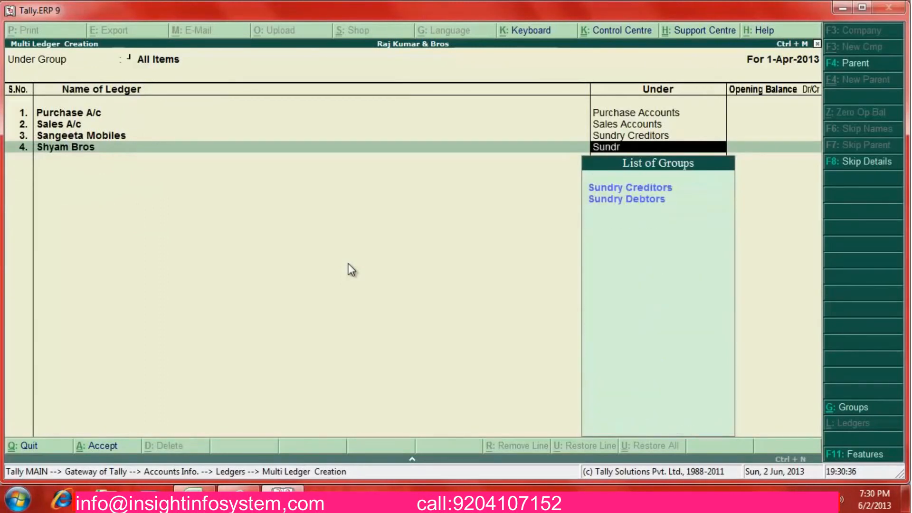
{"action": "key", "text": "Down"}
{"action": "key", "text": "Return"}
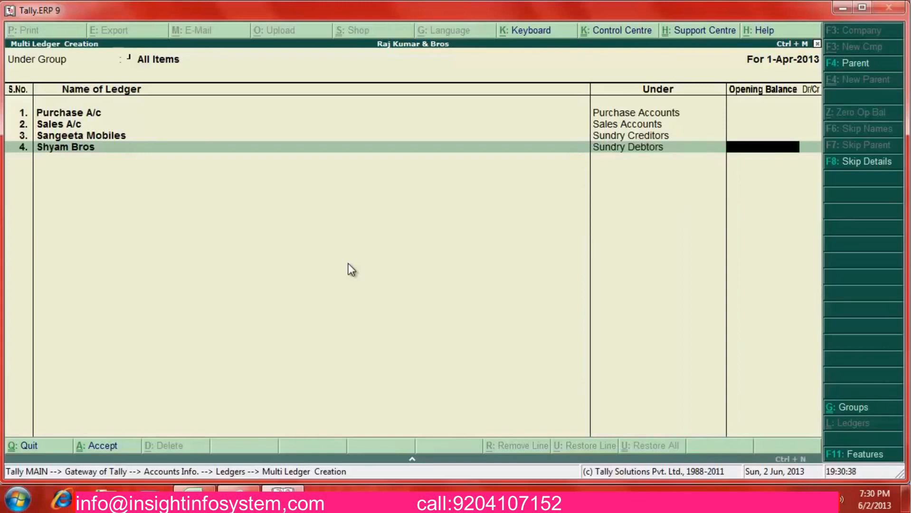
{"action": "key", "text": "Return"}
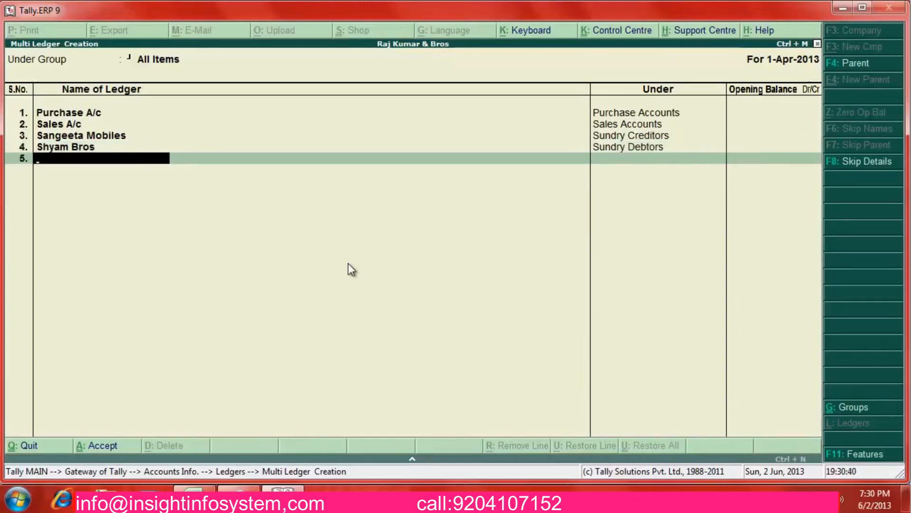
{"action": "key", "text": "alt+Tab"}
{"action": "key", "text": "Up"}
{"action": "key", "text": "Up"}
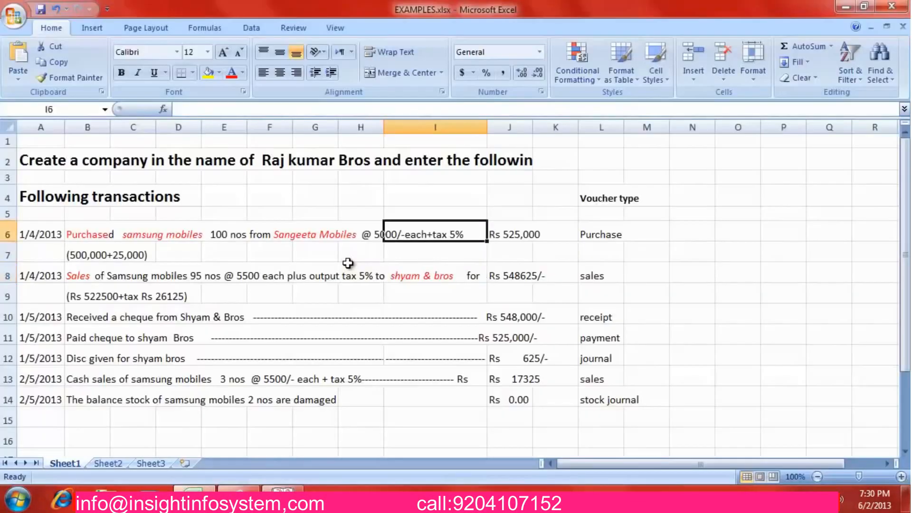
{"action": "key", "text": "Left"}
{"action": "key", "text": "Left"}
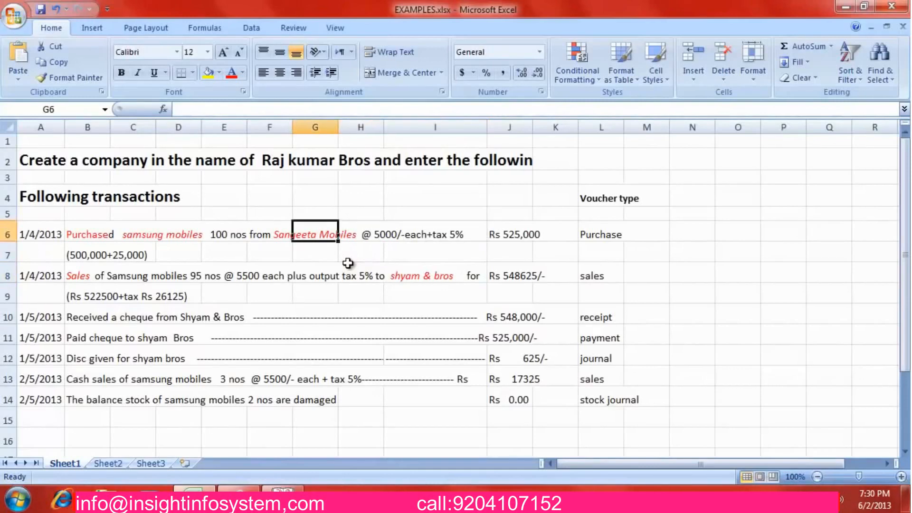
{"action": "key", "text": "Left"}
{"action": "key", "text": "Left"}
{"action": "key", "text": "Right"}
{"action": "key", "text": "Right"}
{"action": "key", "text": "Right"}
{"action": "key", "text": "Right"}
{"action": "key", "text": "Right"}
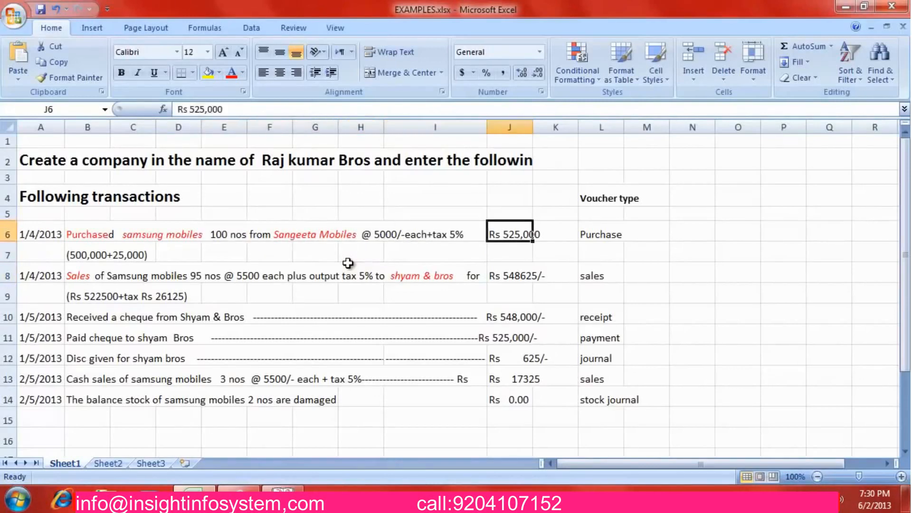
{"action": "key", "text": "Left"}
{"action": "key", "text": "Down"}
{"action": "key", "text": "Down"}
{"action": "key", "text": "Left"}
{"action": "key", "text": "Left"}
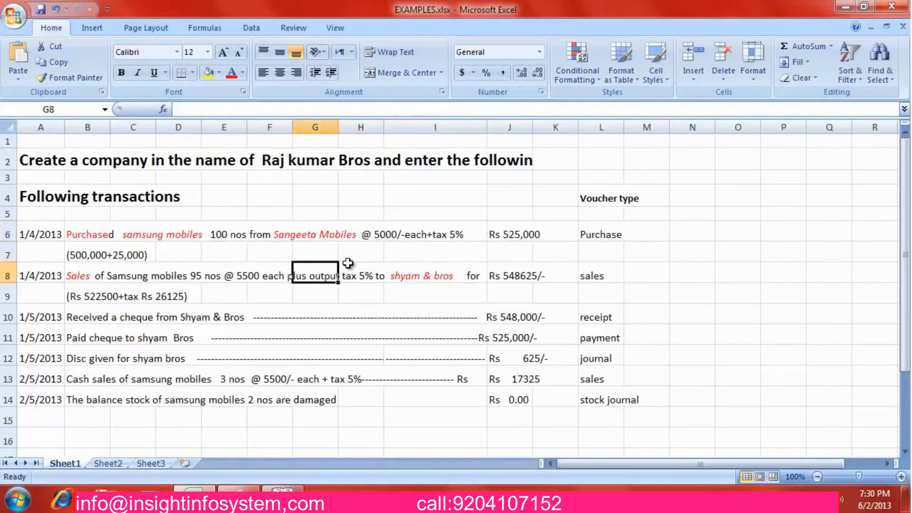
{"action": "key", "text": "Left"}
{"action": "key", "text": "Down"}
{"action": "key", "text": "Left"}
{"action": "key", "text": "Left"}
{"action": "key", "text": "Left"}
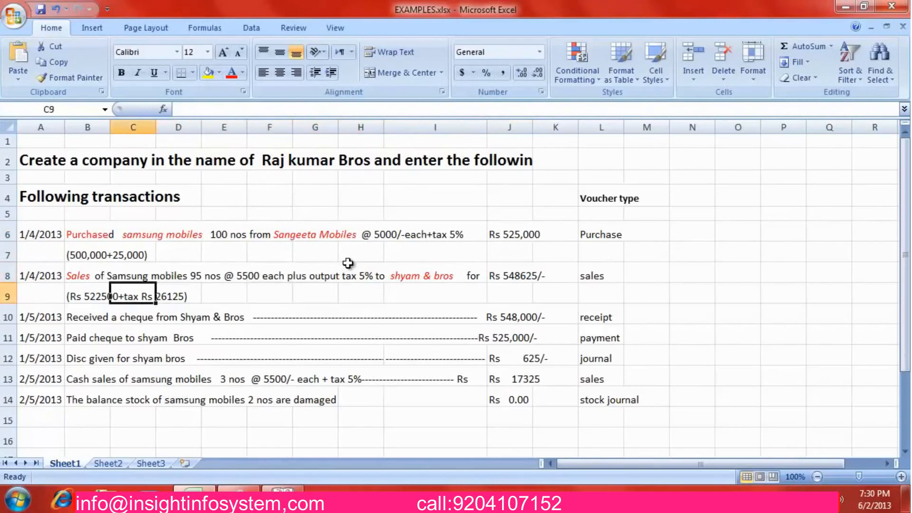
Add the Input Vat ledger under Duties & Taxes
{"action": "key", "text": "alt+Tab"}
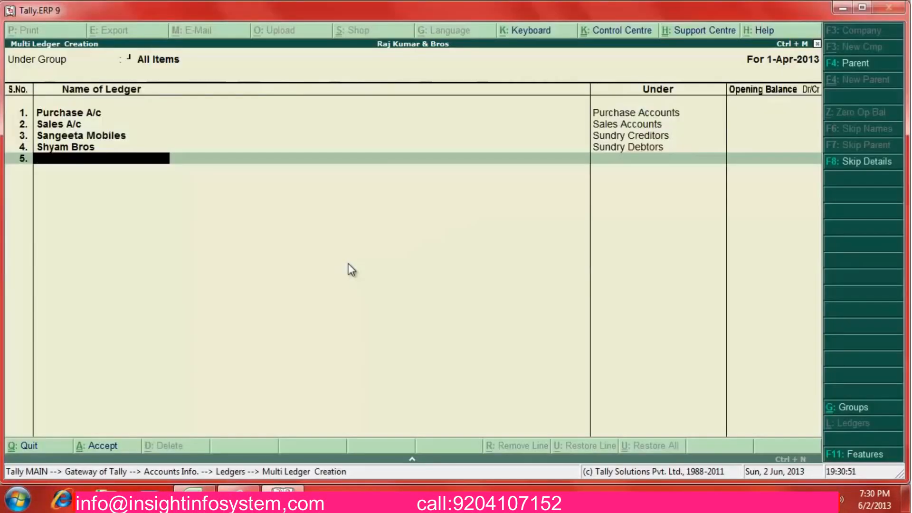
{"action": "type", "text": "Input Vat"}
{"action": "key", "text": "Return"}
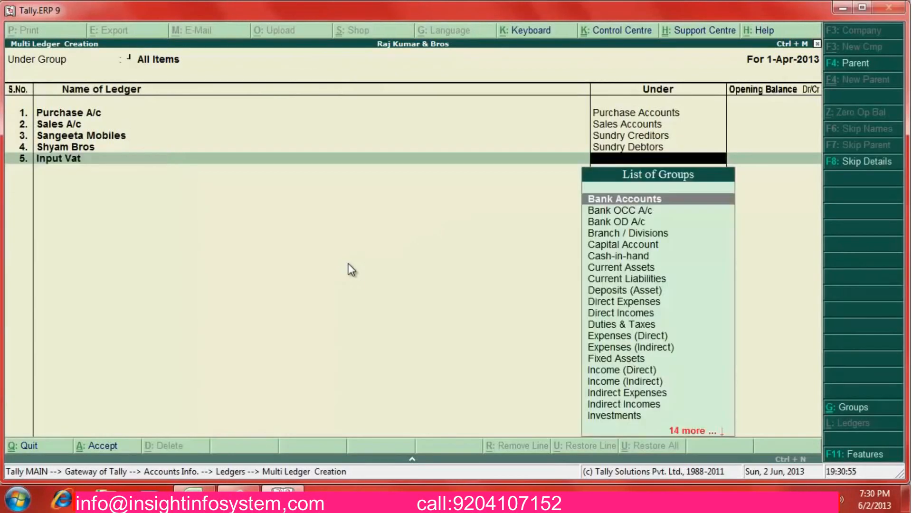
{"action": "type", "text": "du"}
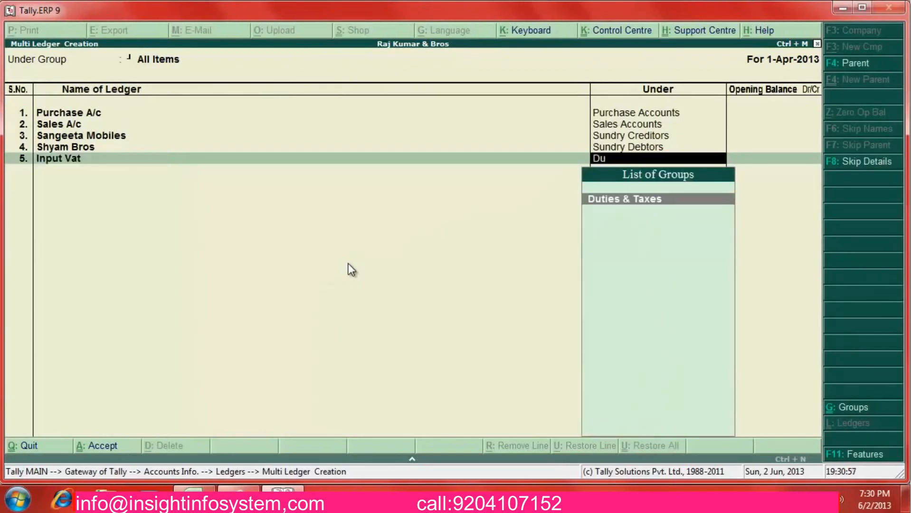
{"action": "key", "text": "Return"}
{"action": "key", "text": "Return"}
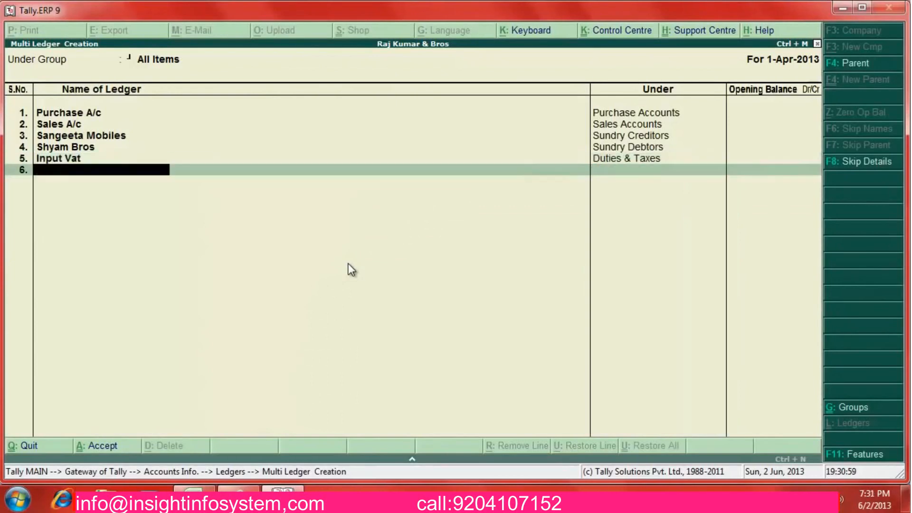
Add the Output Vat ledger under Duties & Taxes
{"action": "type", "text": "Outp"}
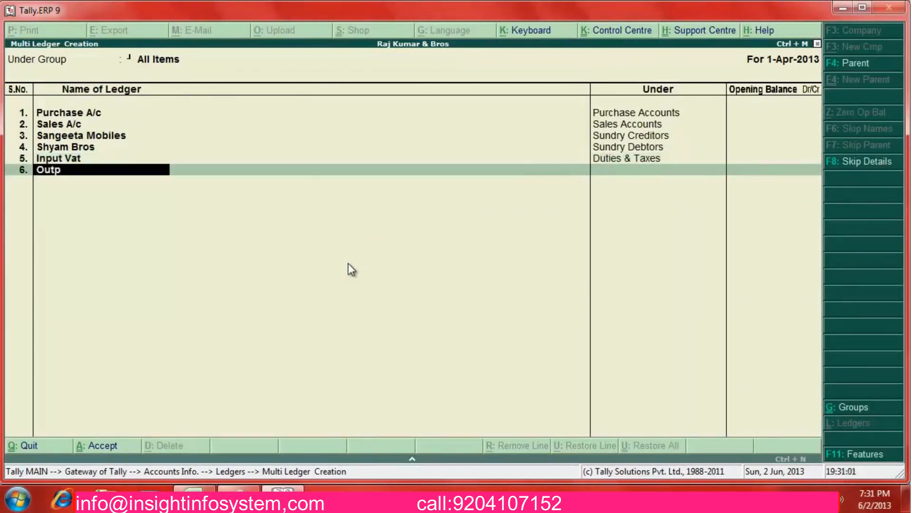
{"action": "type", "text": "ut Vat"}
{"action": "key", "text": "Return"}
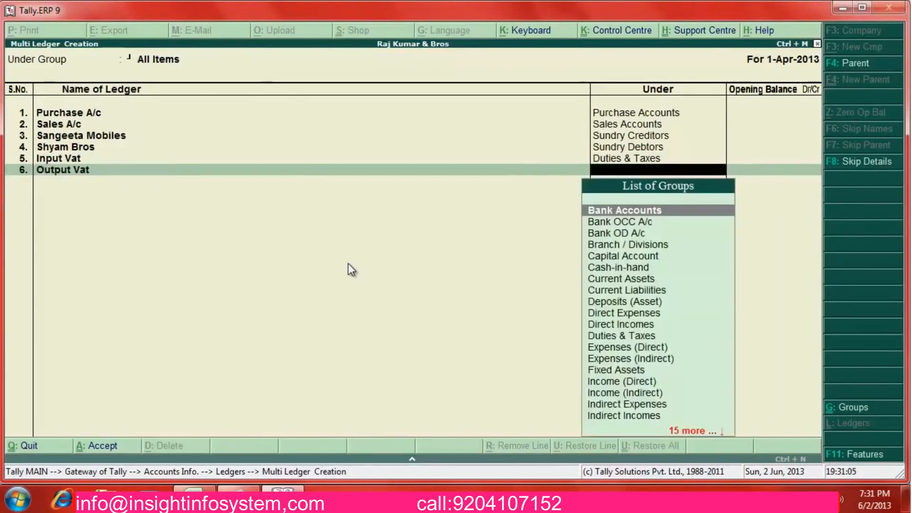
{"action": "type", "text": "du"}
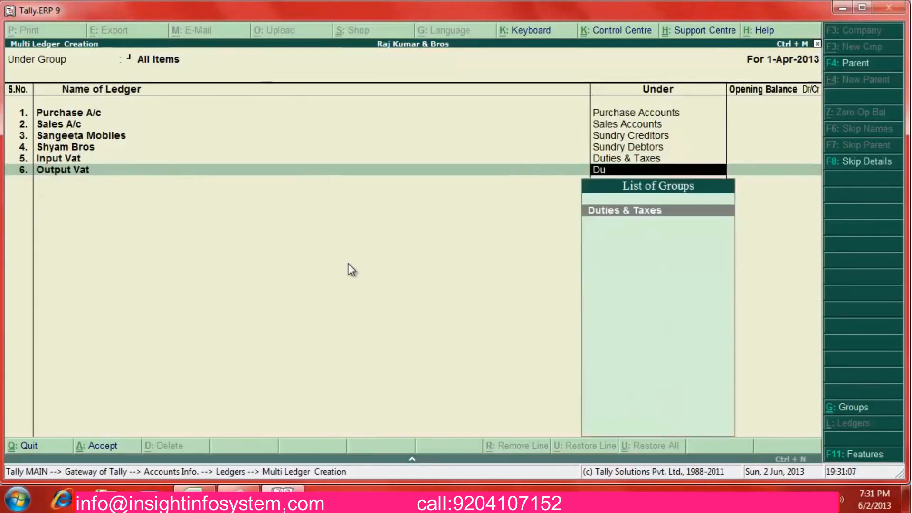
{"action": "key", "text": "Return"}
{"action": "key", "text": "Return"}
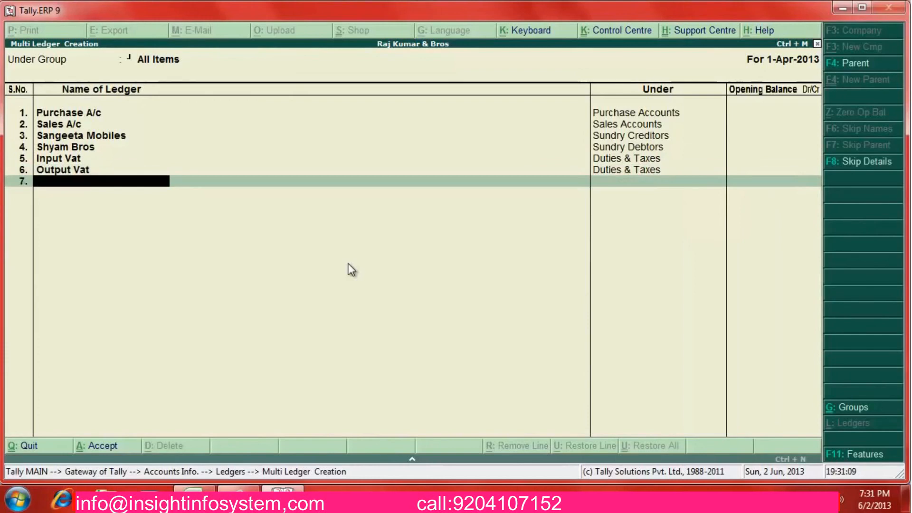
Begin a Cash A/c ledger name, erase it, and review the transaction list in Excel
{"action": "type", "text": "Cash ac/"}
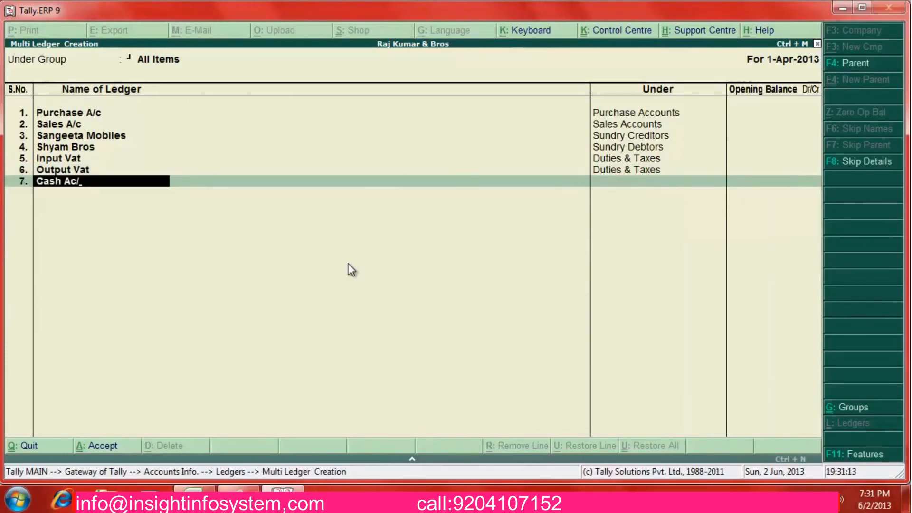
{"action": "key", "text": "BackSpace"}
{"action": "key", "text": "BackSpace"}
{"action": "key", "text": "BackSpace"}
{"action": "key", "text": "BackSpace"}
{"action": "key", "text": "BackSpace"}
{"action": "key", "text": "BackSpace"}
{"action": "key", "text": "BackSpace"}
{"action": "key", "text": "BackSpace"}
{"action": "key", "text": "alt+Tab"}
{"action": "key", "text": "Down"}
{"action": "key", "text": "Down"}
{"action": "key", "text": "Down"}
{"action": "key", "text": "Down"}
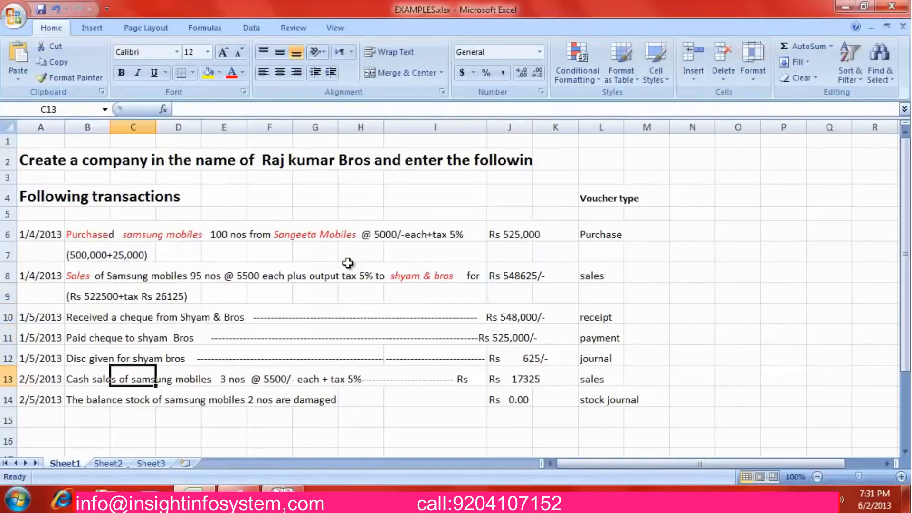
{"action": "key", "text": "Up"}
{"action": "key", "text": "Up"}
{"action": "key", "text": "Down"}
{"action": "key", "text": "Down"}
{"action": "key", "text": "Down"}
{"action": "key", "text": "Down"}
{"action": "key", "text": "Up"}
{"action": "key", "text": "Up"}
{"action": "key", "text": "Up"}
{"action": "key", "text": "Up"}
{"action": "key", "text": "Up"}
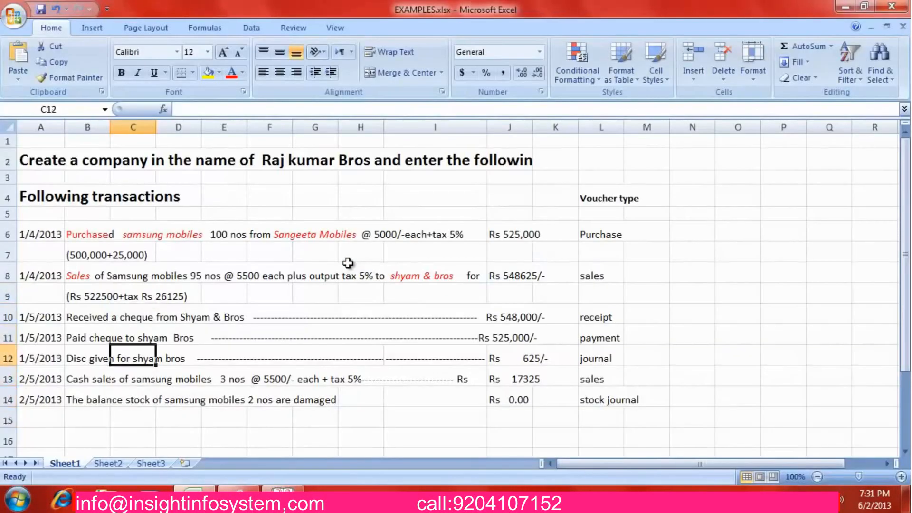
{"action": "key", "text": "Down"}
{"action": "key", "text": "alt+Tab"}
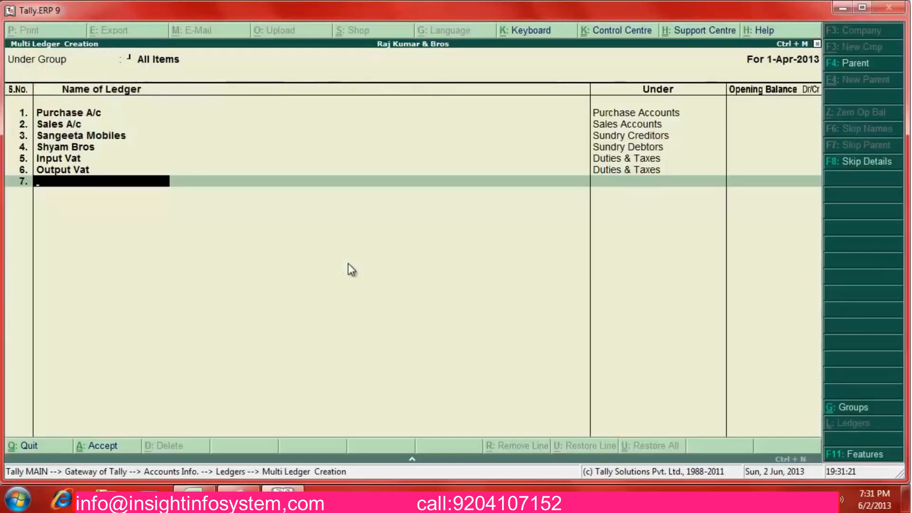
Create the Discount Given ledger under Direct Expenses
{"action": "type", "text": "Discount"}
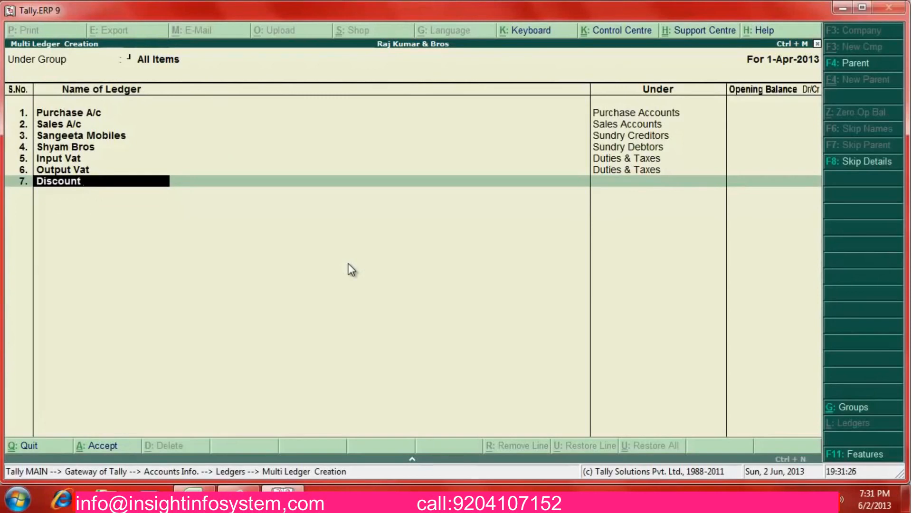
{"action": "type", "text": " Given"}
{"action": "key", "text": "Return"}
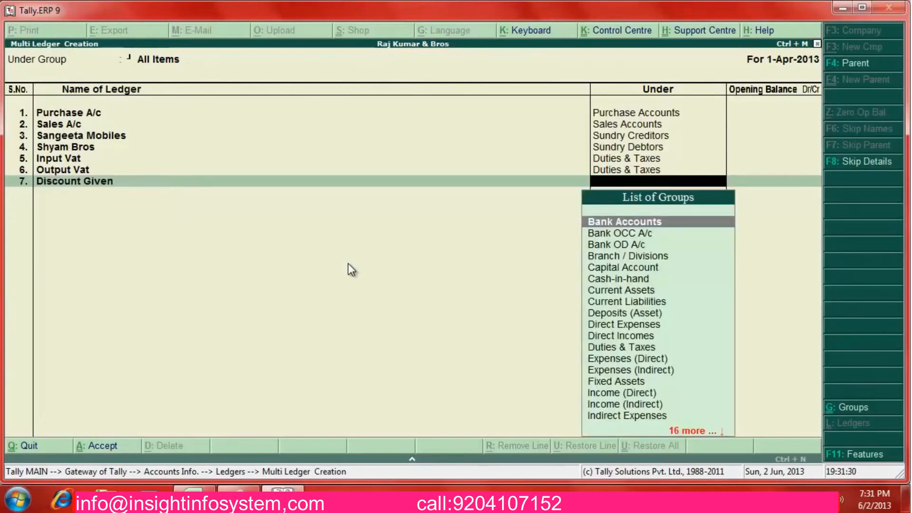
{"action": "type", "text": "In"}
{"action": "key", "text": "Down"}
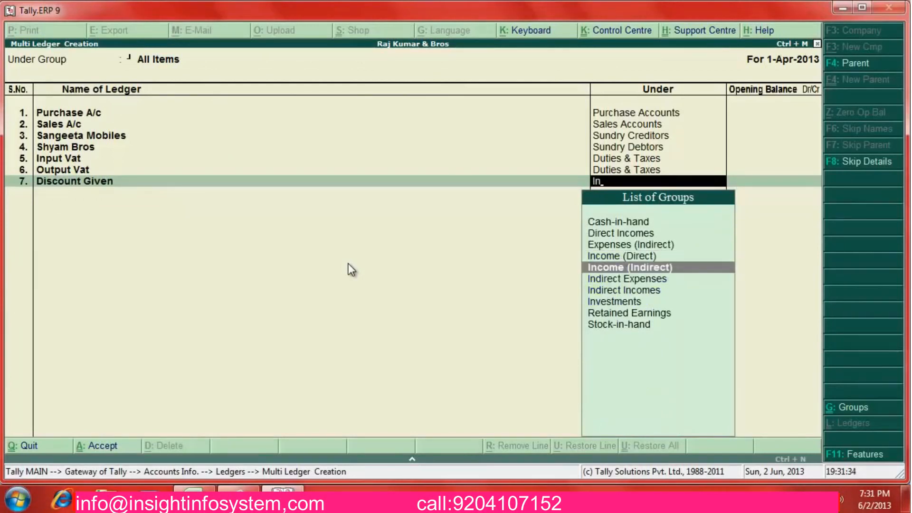
{"action": "key", "text": "Up"}
{"action": "key", "text": "Return"}
{"action": "key", "text": "BackSpace"}
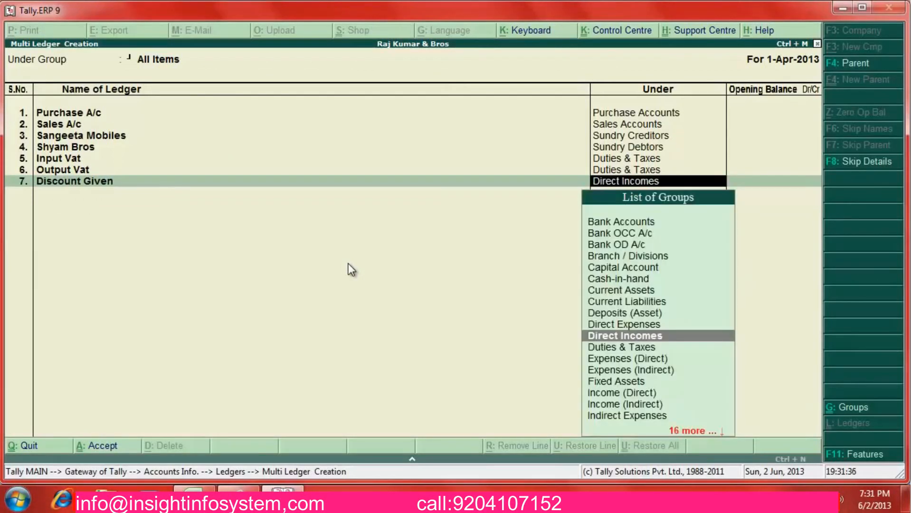
{"action": "type", "text": "Dire"}
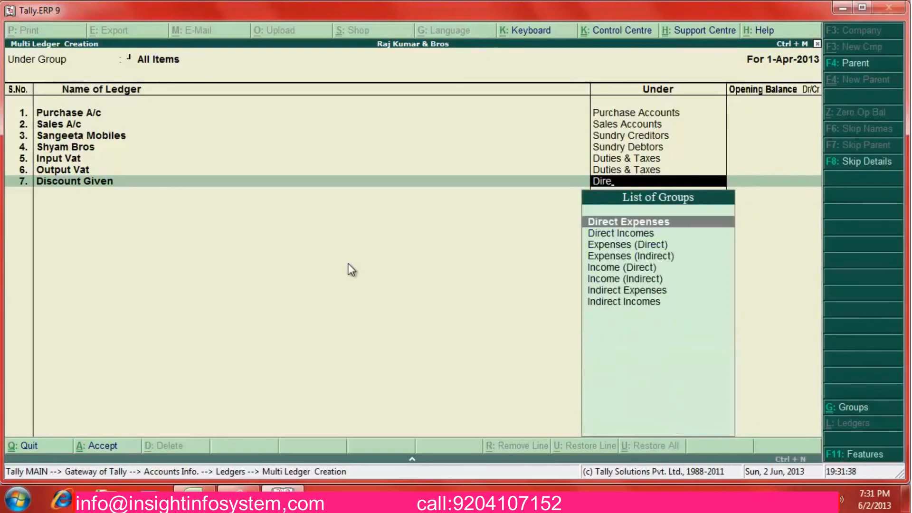
{"action": "key", "text": "Return"}
{"action": "key", "text": "Return"}
{"action": "key", "text": "Return"}
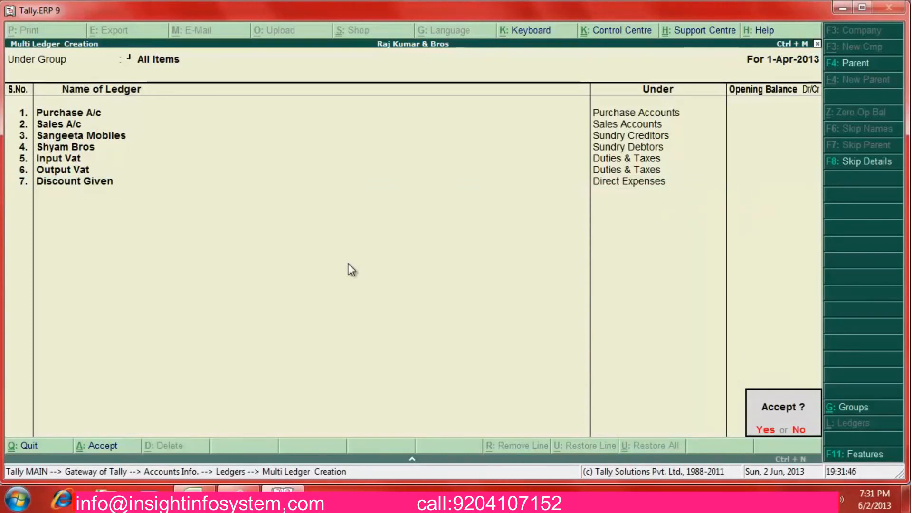
Add State Bank of India under Bank Accounts and save all the new ledgers
{"action": "key", "text": "n"}
{"action": "key", "text": "Return"}
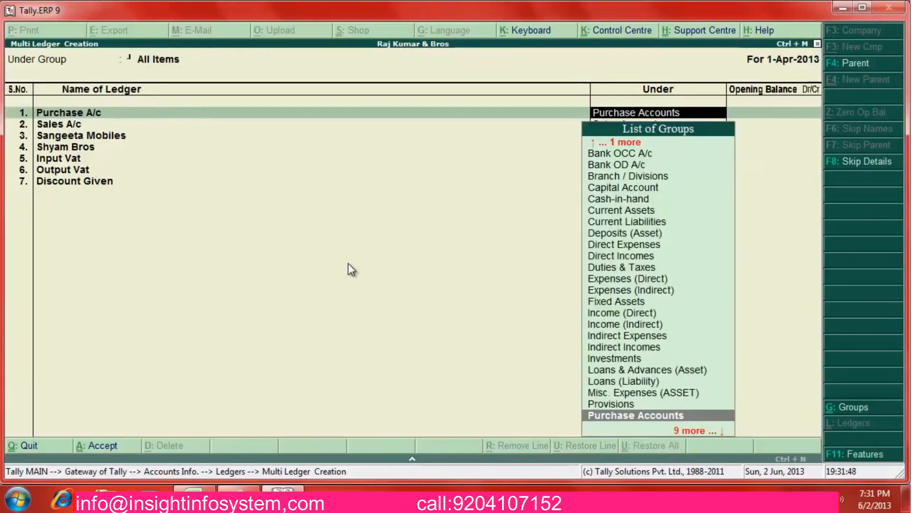
{"action": "key", "text": "Return"}
{"action": "key", "text": "Return"}
{"action": "key", "text": "Return"}
{"action": "key", "text": "Return"}
{"action": "key", "text": "Return"}
{"action": "key", "text": "Return"}
{"action": "key", "text": "Return"}
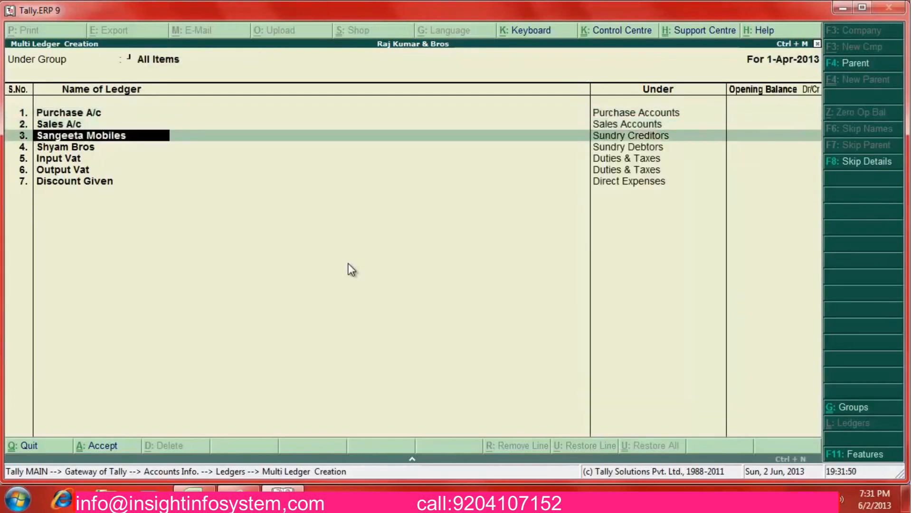
{"action": "key", "text": "Return"}
{"action": "key", "text": "Return"}
{"action": "key", "text": "Return"}
{"action": "key", "text": "Return"}
{"action": "key", "text": "Return"}
{"action": "key", "text": "Return"}
{"action": "key", "text": "Return"}
{"action": "key", "text": "Return"}
{"action": "key", "text": "Return"}
{"action": "key", "text": "Return"}
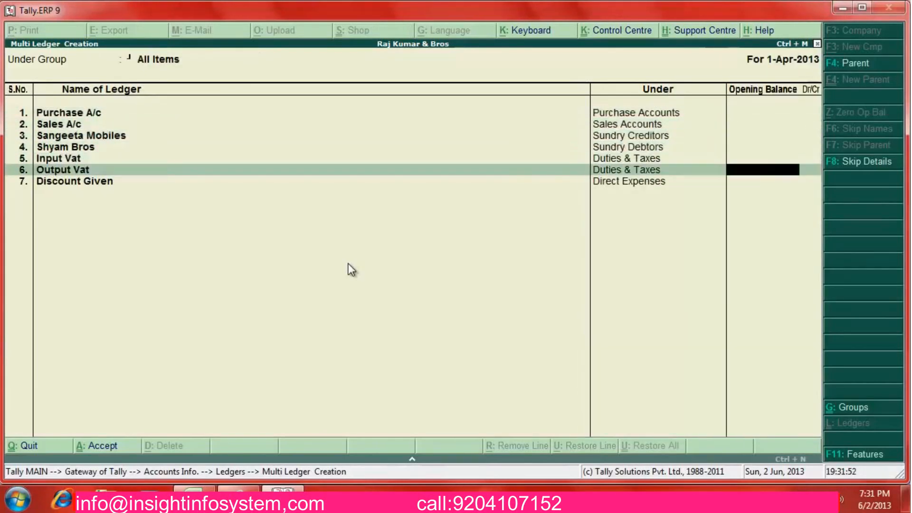
{"action": "key", "text": "Return"}
{"action": "key", "text": "Return"}
{"action": "key", "text": "Return"}
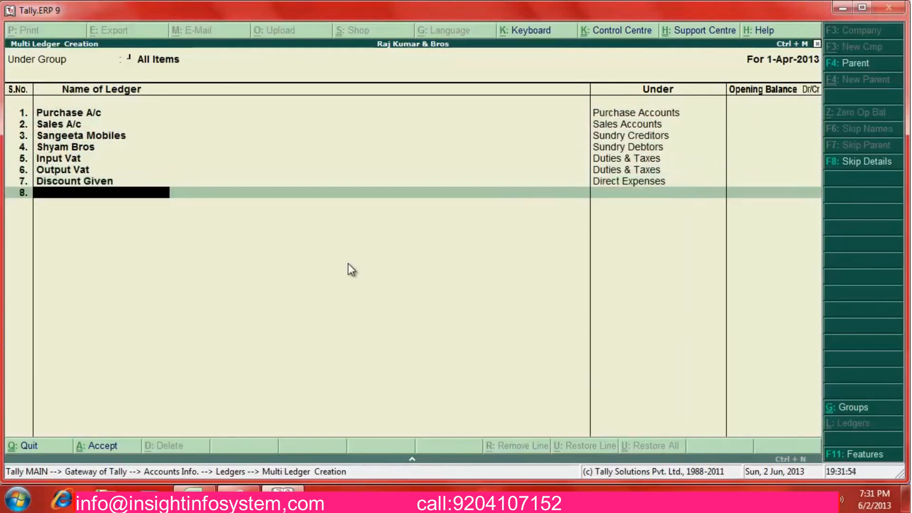
{"action": "type", "text": "State Bank of India"}
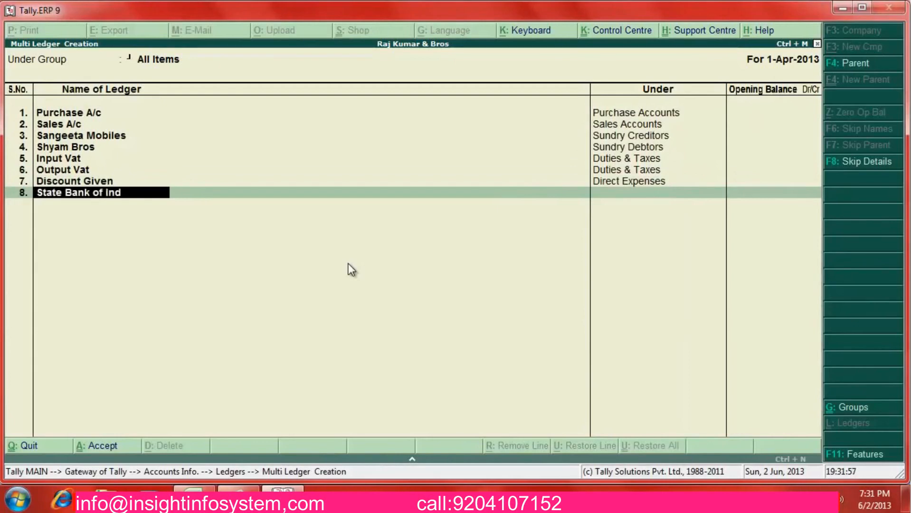
{"action": "key", "text": "Return"}
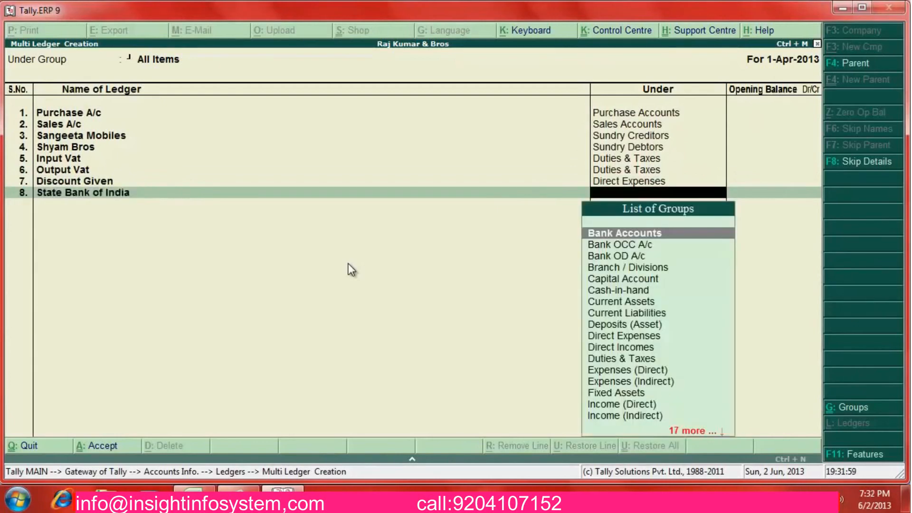
{"action": "key", "text": "Return"}
{"action": "key", "text": "Return"}
{"action": "key", "text": "Return"}
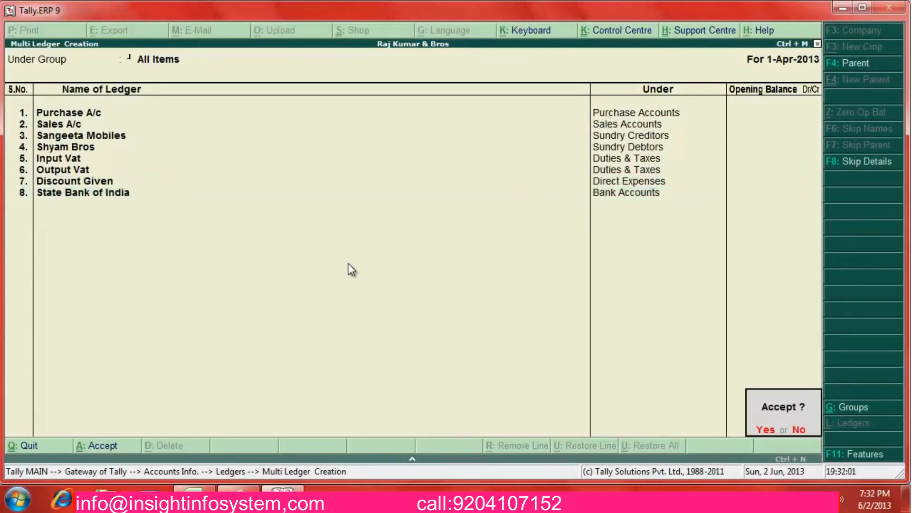
{"action": "key", "text": "Return"}
{"action": "key", "text": "Escape"}
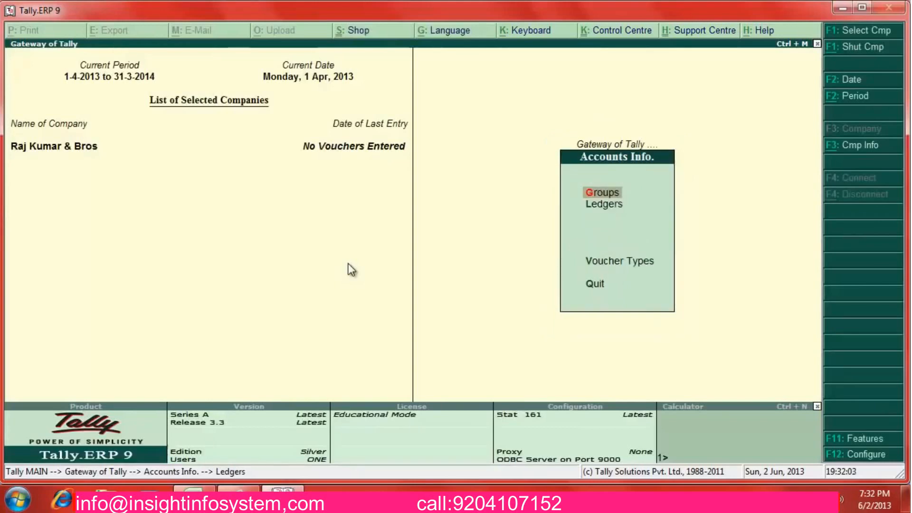
Open accounting voucher entry and switch it to a Purchase voucher
{"action": "key", "text": "Escape"}
{"action": "key", "text": "Escape"}
{"action": "key", "text": "Escape"}
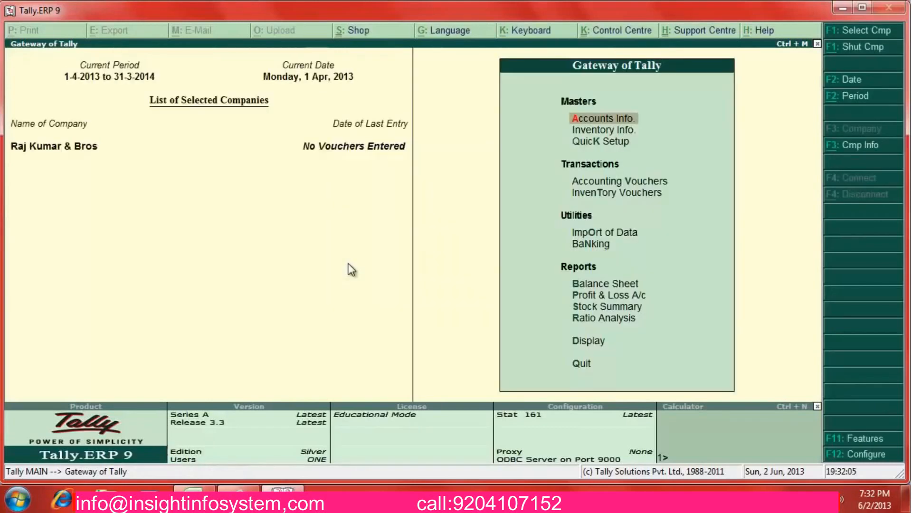
{"action": "key", "text": "Down"}
{"action": "key", "text": "Down"}
{"action": "key", "text": "Down"}
{"action": "key", "text": "Return"}
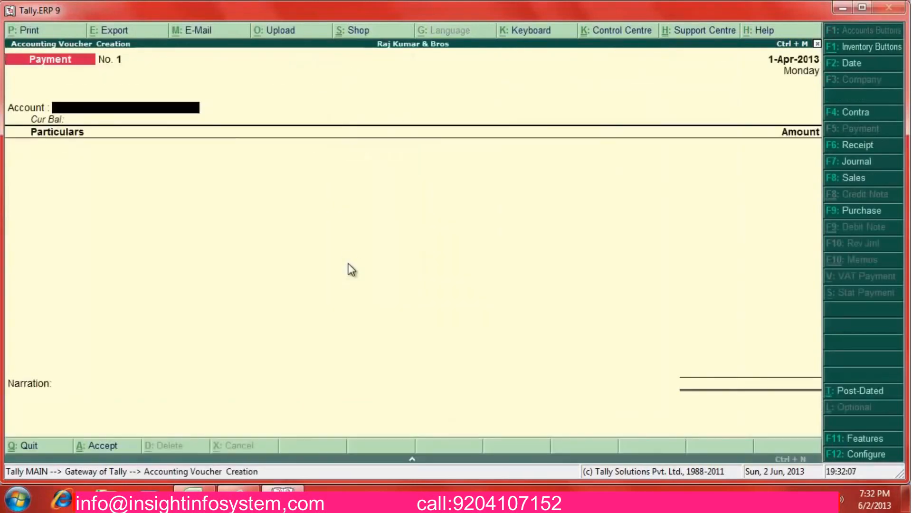
{"action": "key", "text": "alt+Tab"}
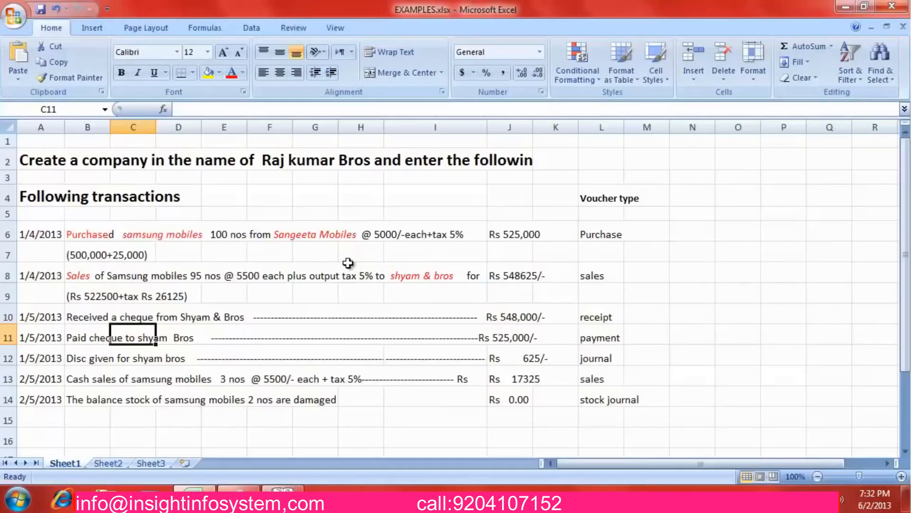
{"action": "key", "text": "Up"}
{"action": "key", "text": "Up"}
{"action": "key", "text": "Up"}
{"action": "key", "text": "Up"}
{"action": "key", "text": "Up"}
{"action": "key", "text": "alt+Tab"}
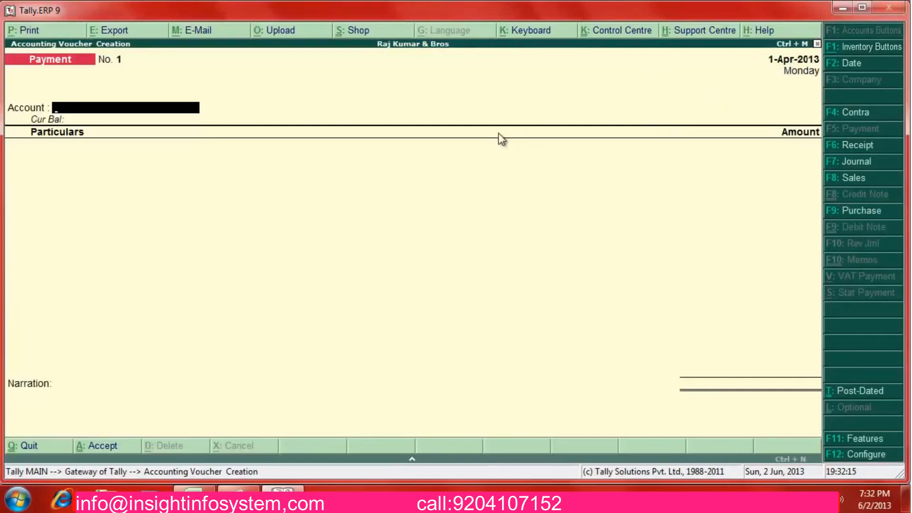
{"action": "key", "text": "alt+Tab"}
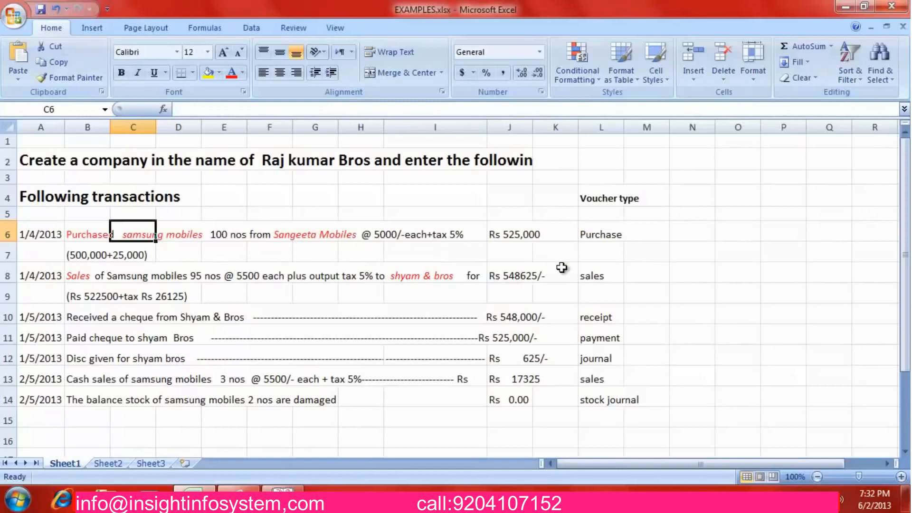
{"action": "key", "text": "alt+Tab"}
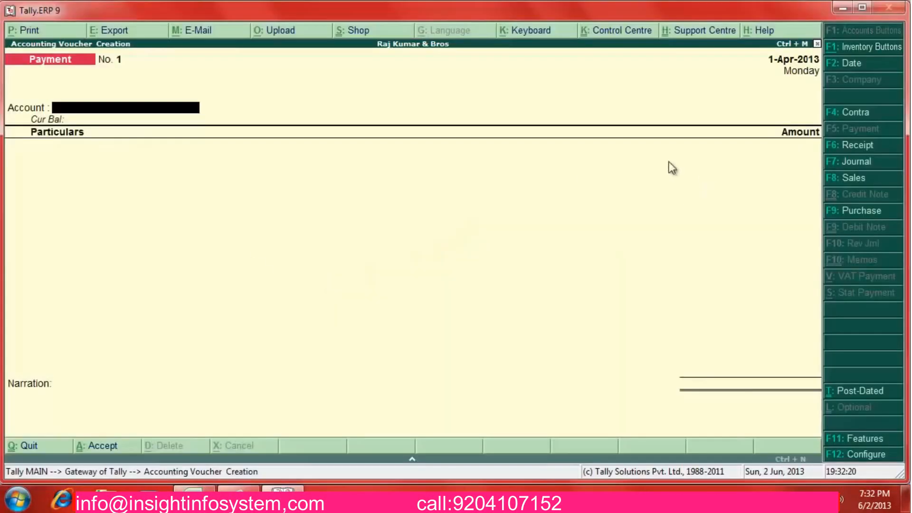
{"action": "left_click", "coordinate": [861, 212]}
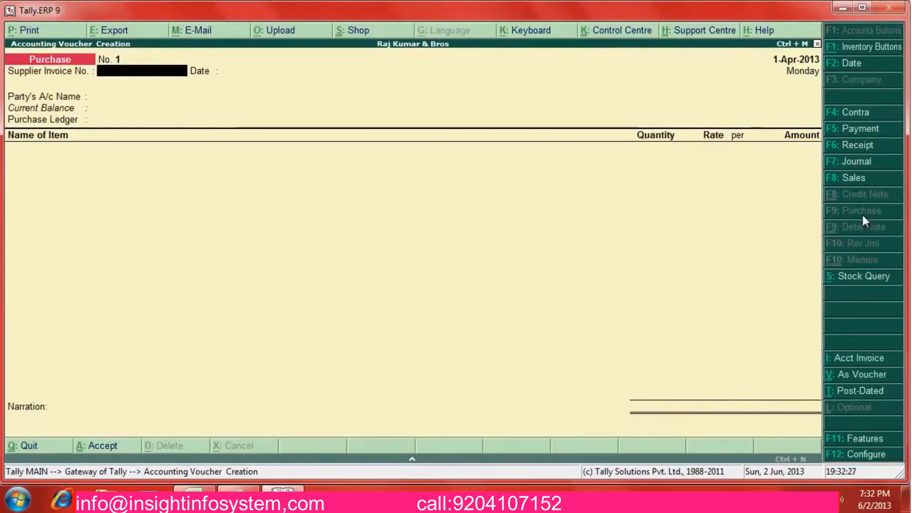
Enter invoice 0025 dated 1-Apr-2013 from Sangeeta Mobiles with Purchase A/c, then alter that ledger
{"action": "type", "text": "0025"}
{"action": "key", "text": "Return"}
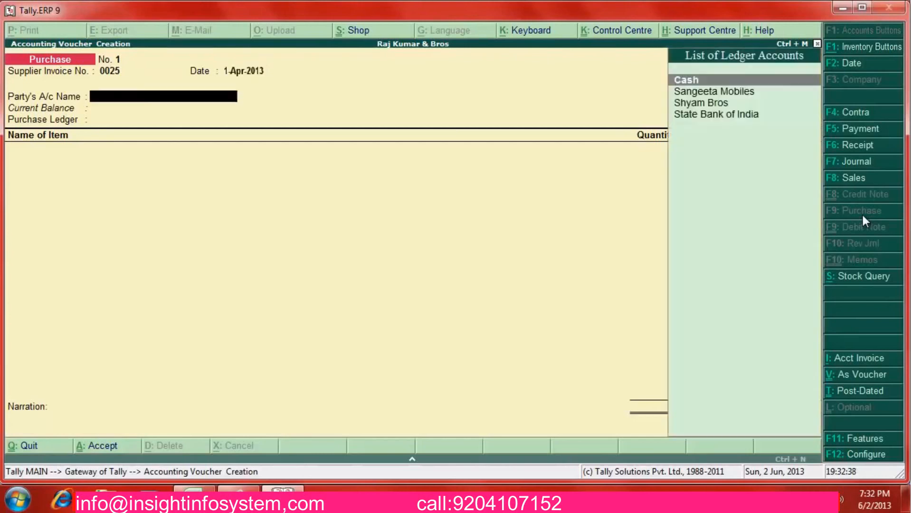
{"action": "key", "text": "Return"}
{"action": "key", "text": "Down"}
{"action": "key", "text": "Return"}
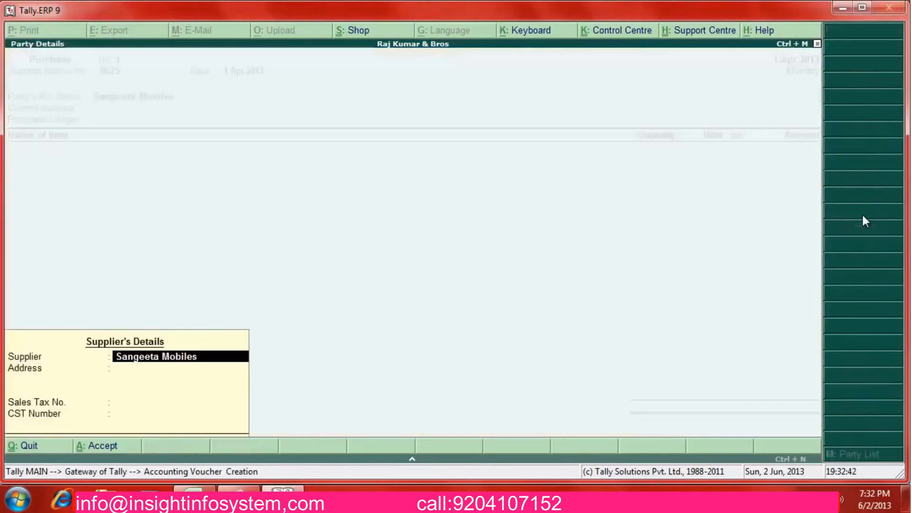
{"action": "key", "text": "Return"}
{"action": "key", "text": "Return"}
{"action": "key", "text": "Return"}
{"action": "key", "text": "Return"}
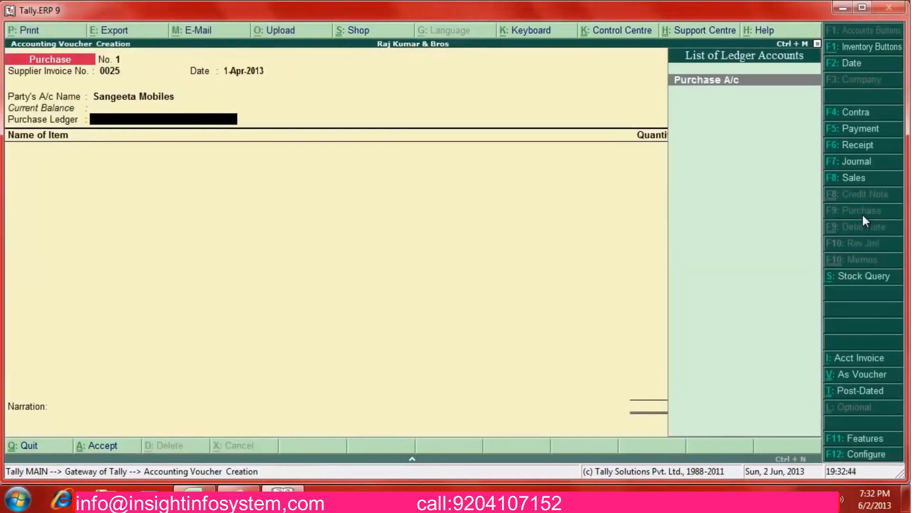
{"action": "key", "text": "Return"}
{"action": "key", "text": "BackSpace"}
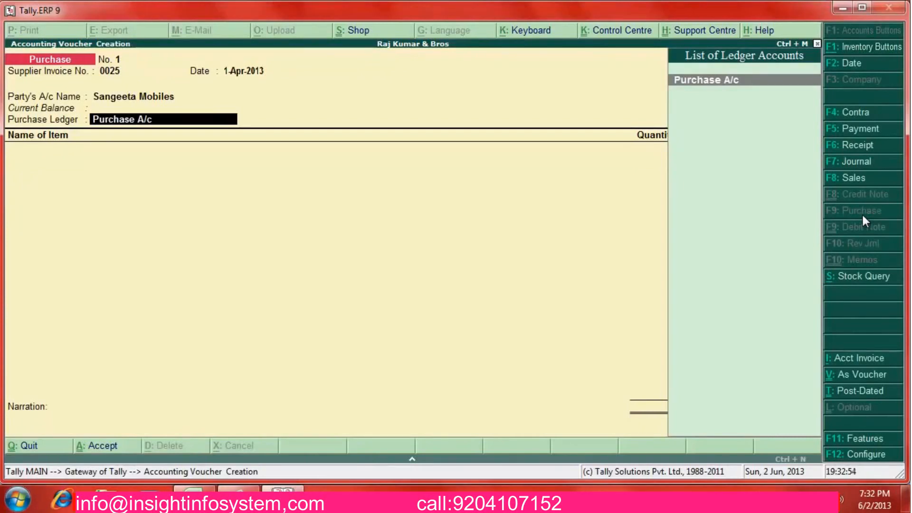
{"action": "key", "text": "ctrl+Return"}
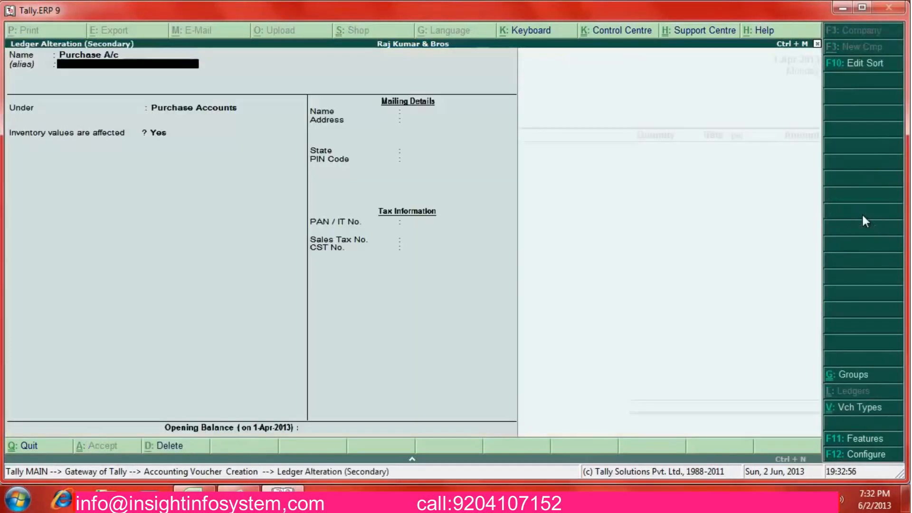
Keep Purchase A/c under Purchase Accounts with inventory values affected set to Yes
{"action": "key", "text": "Return"}
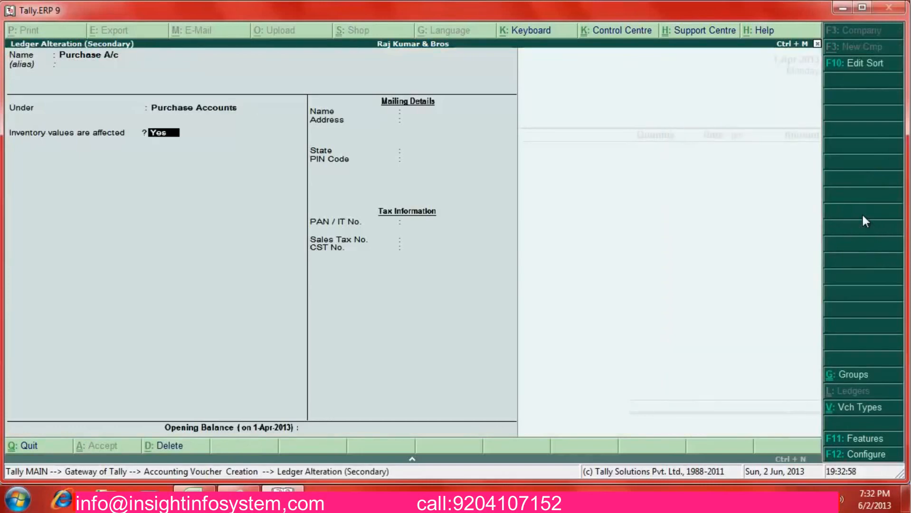
{"action": "key", "text": "Return"}
{"action": "key", "text": "Return"}
{"action": "key", "text": "Return"}
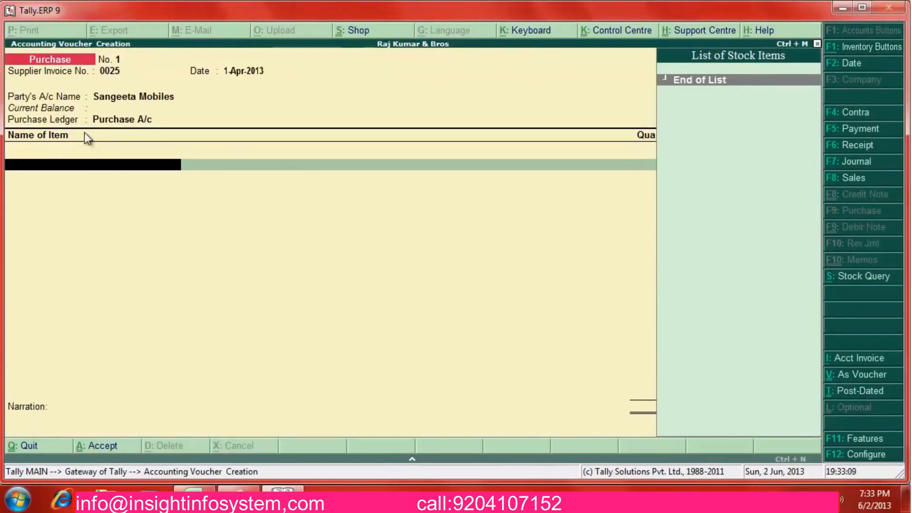
Create a new stock item named Samsung Mobiles under the Primary group
{"action": "type", "text": "S"}
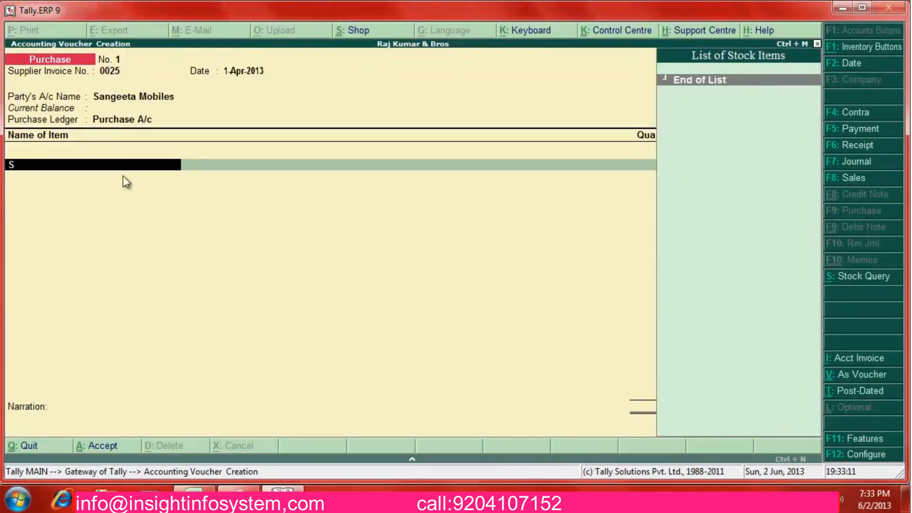
{"action": "key", "text": "BackSpace"}
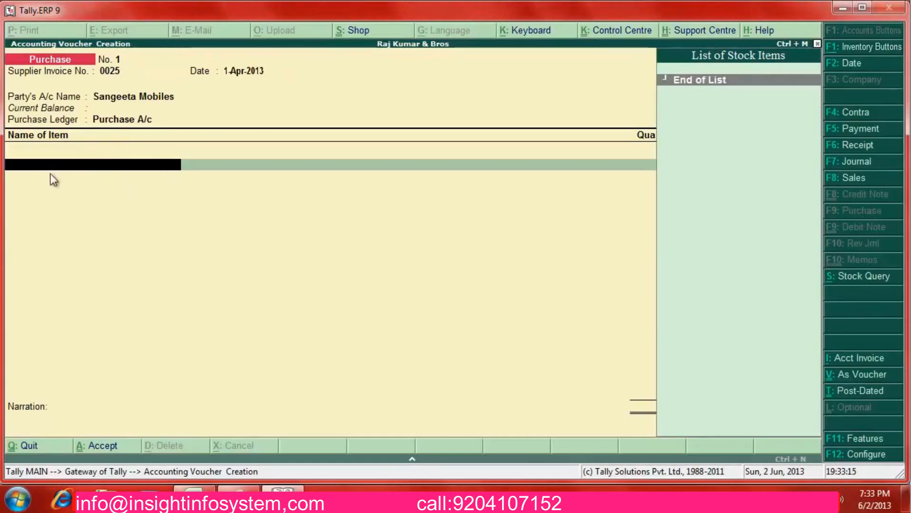
{"action": "key", "text": "alt+c"}
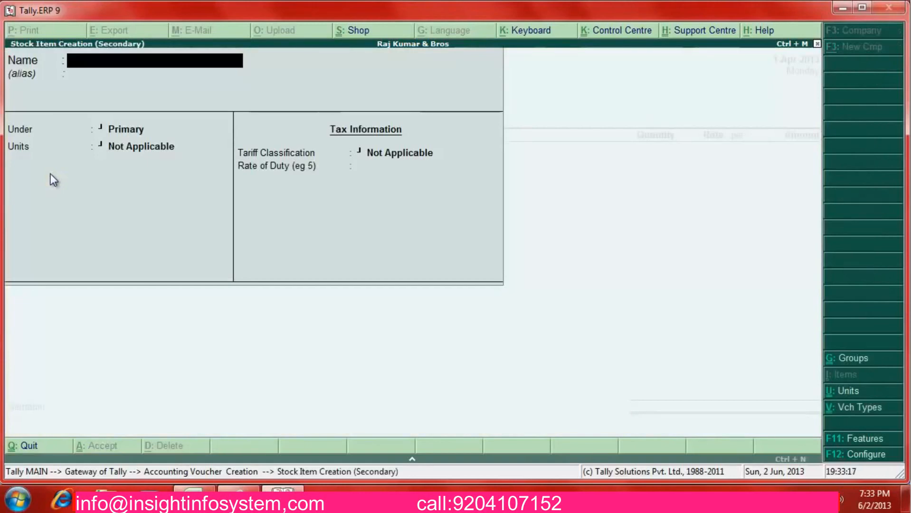
{"action": "type", "text": "Samsung Mobi"}
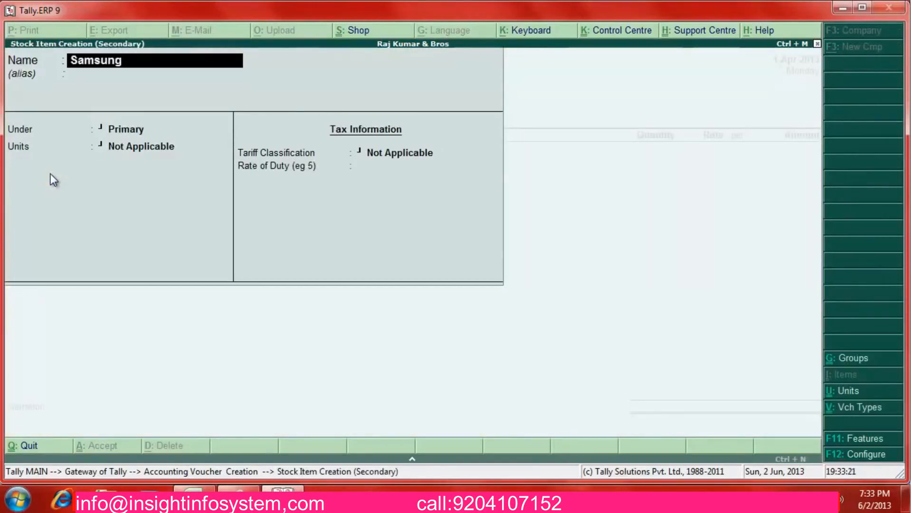
{"action": "type", "text": "les"}
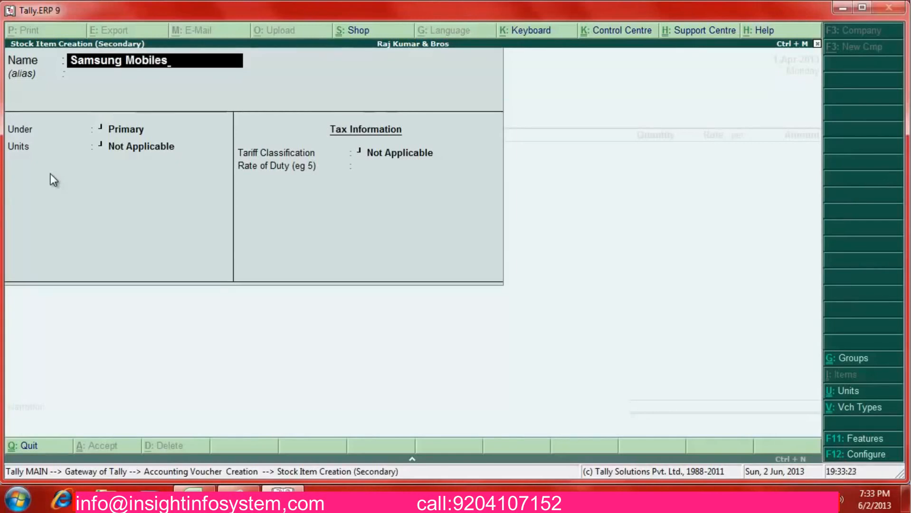
{"action": "key", "text": "Return"}
{"action": "key", "text": "alt+Tab"}
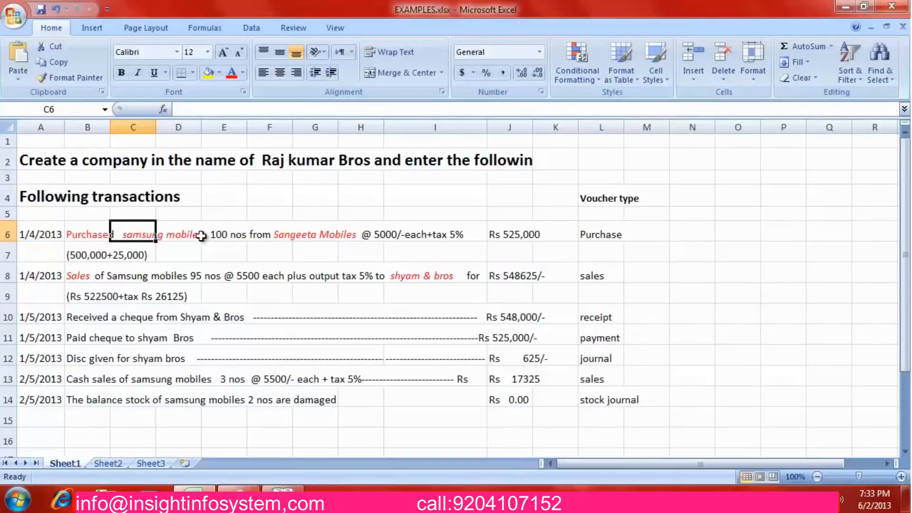
{"action": "key", "text": "alt+Tab"}
{"action": "key", "text": "Return"}
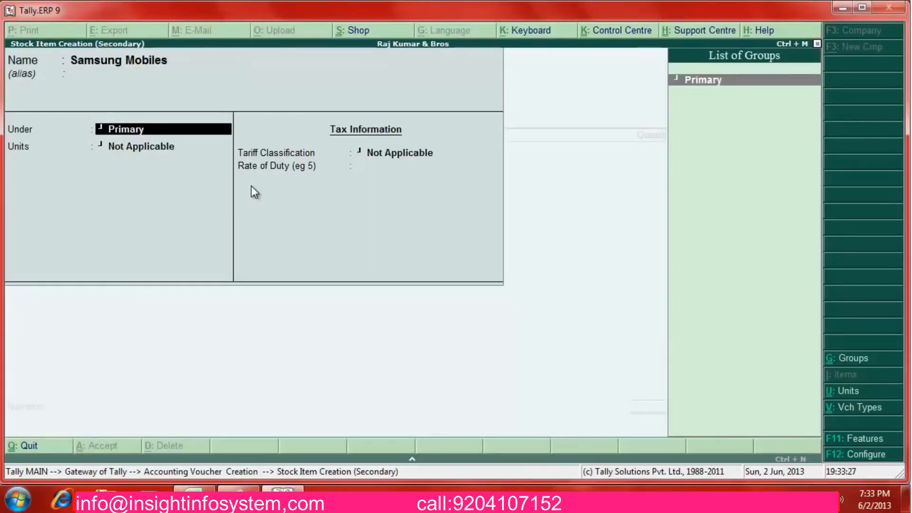
{"action": "key", "text": "Return"}
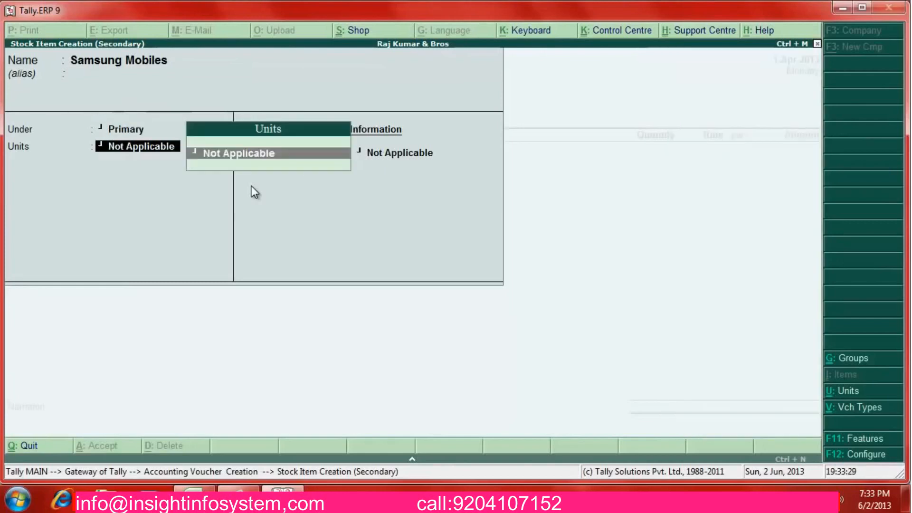
Create the simple unit 'nos' for Samsung Mobiles, leaving Set Components at No
{"action": "key", "text": "alt+Tab"}
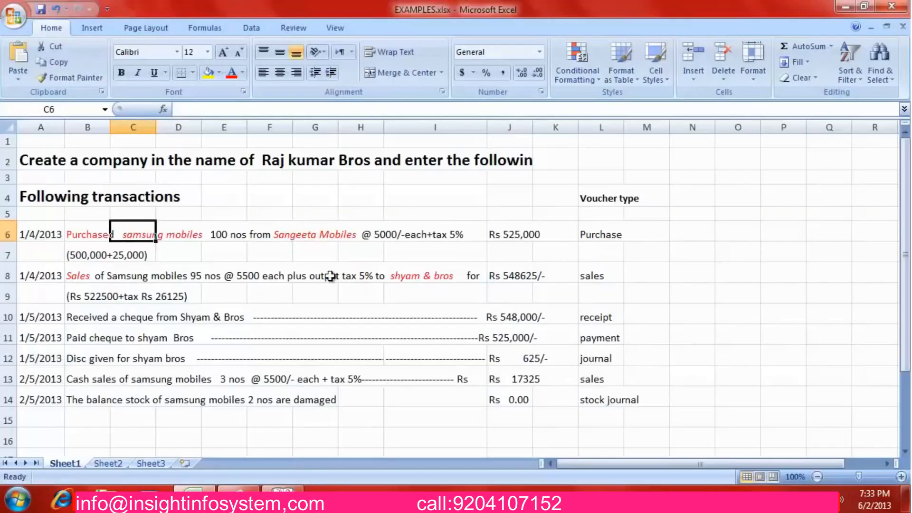
{"action": "left_click", "coordinate": [245, 236]}
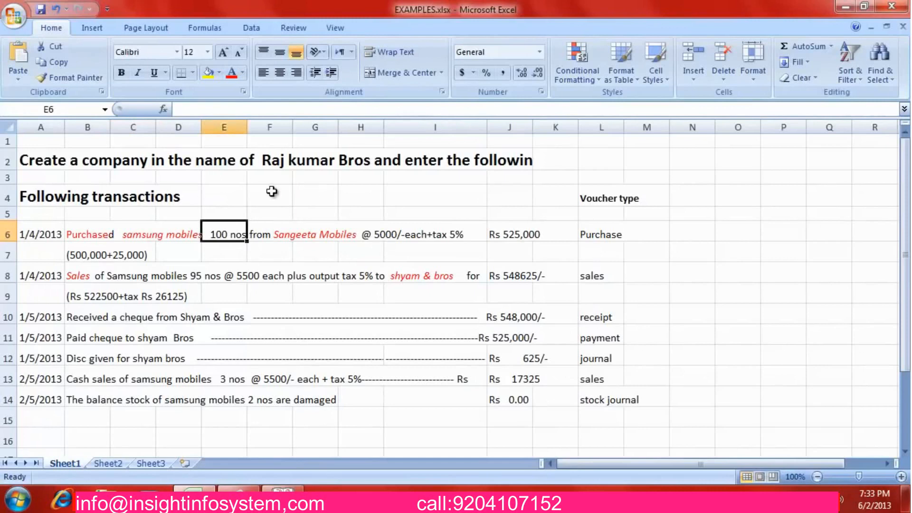
{"action": "key", "text": "alt+Tab"}
{"action": "key", "text": "alt+c"}
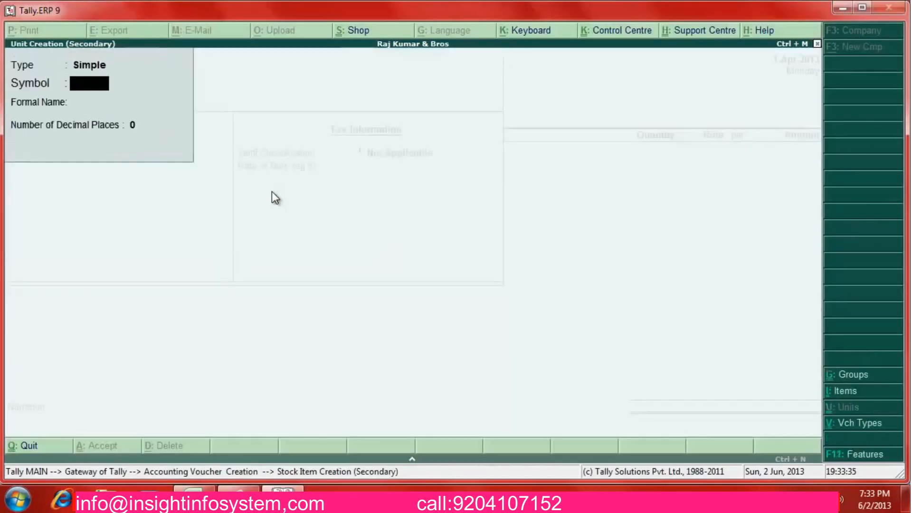
{"action": "type", "text": "nos"}
{"action": "key", "text": "Return"}
{"action": "key", "text": "Return"}
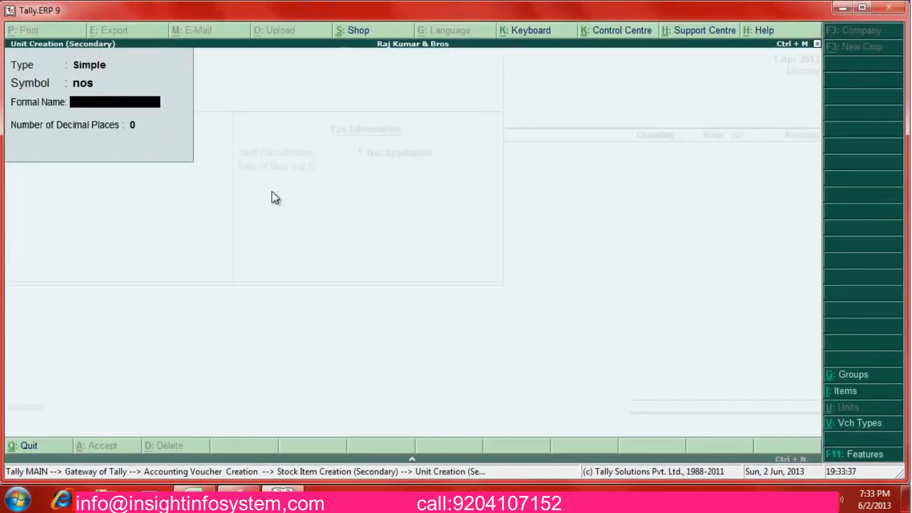
{"action": "key", "text": "Return"}
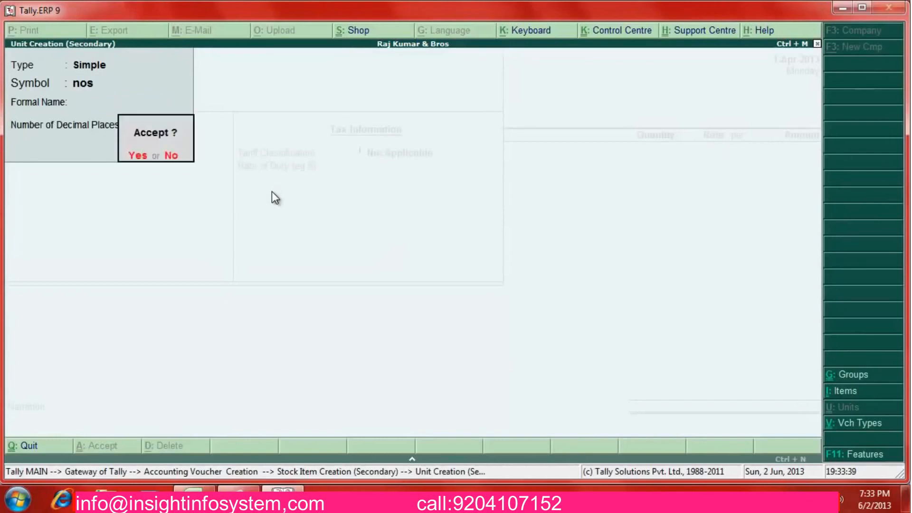
{"action": "key", "text": "Return"}
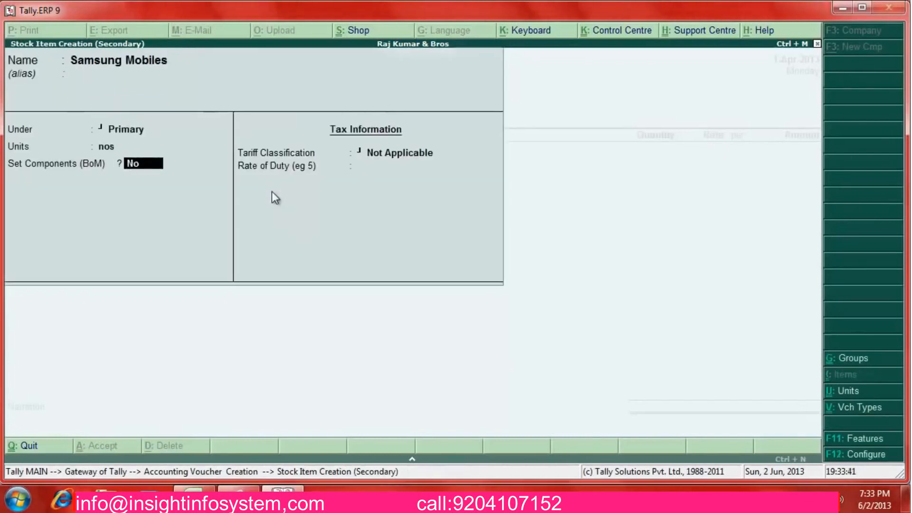
{"action": "key", "text": "Return"}
{"action": "key", "text": "Return"}
{"action": "key", "text": "Return"}
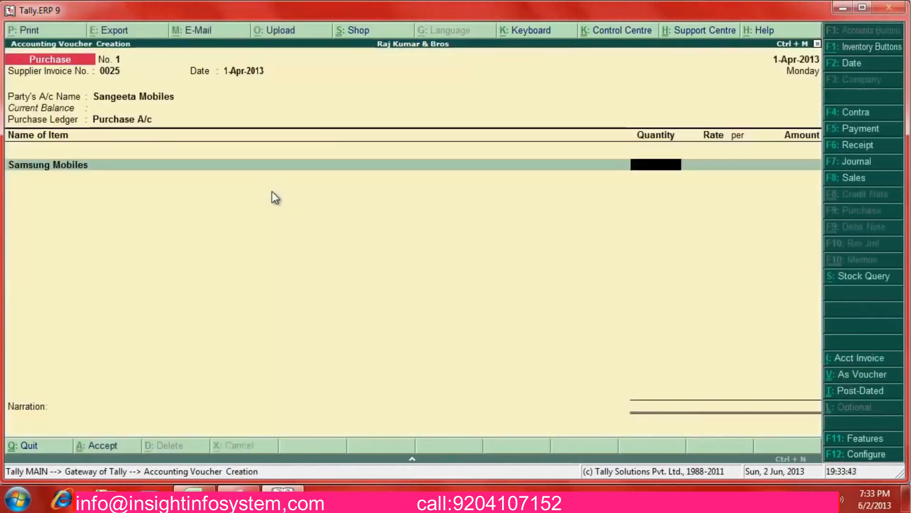
Enter 100 nos of Samsung Mobiles at 5,000 each, totalling 5,00,000.00
{"action": "key", "text": "alt+Tab"}
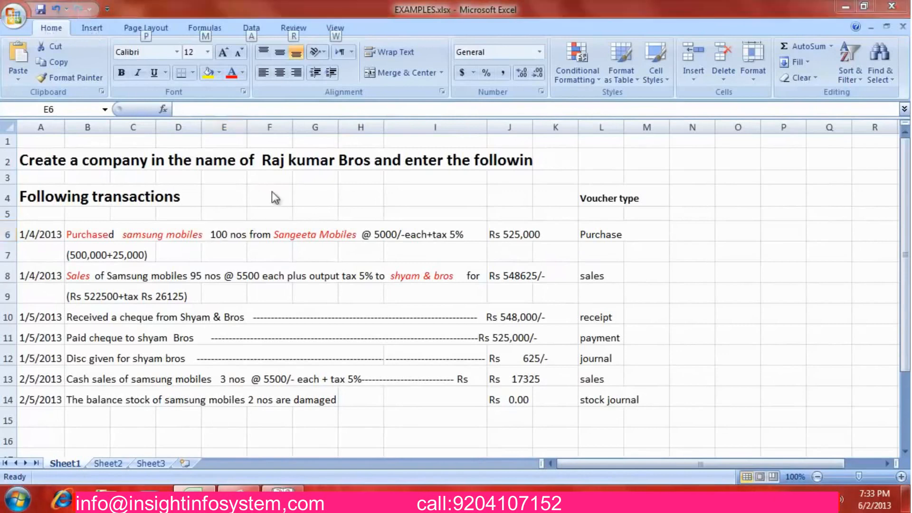
{"action": "key", "text": "alt+Tab"}
{"action": "type", "text": "00"}
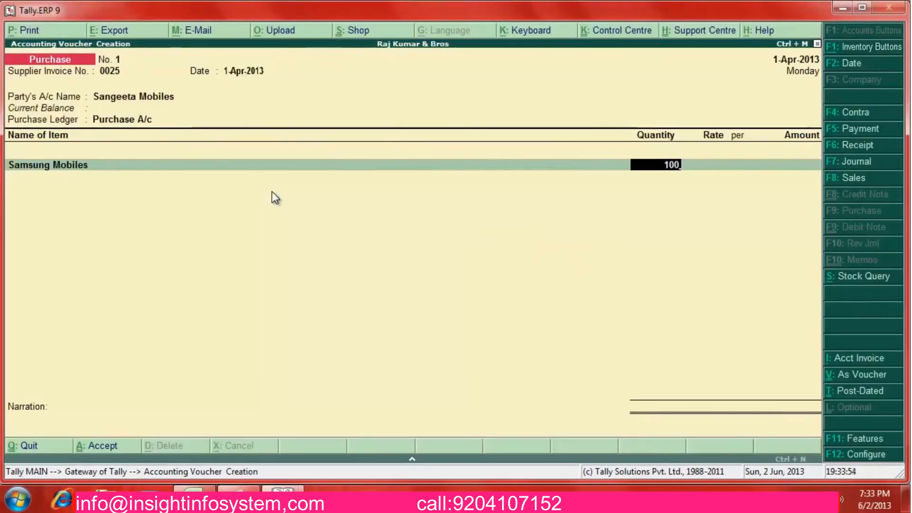
{"action": "key", "text": "Return"}
{"action": "type", "text": "5,000"}
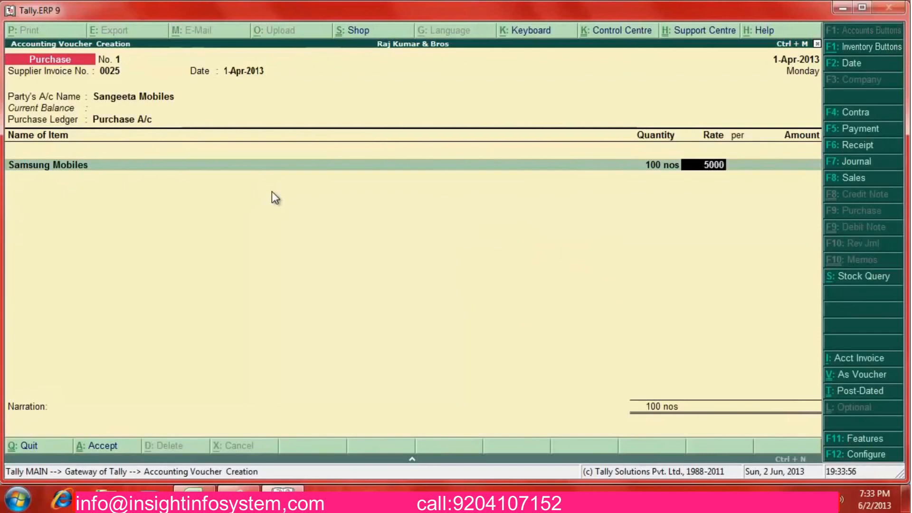
{"action": "key", "text": "Return"}
{"action": "key", "text": "Return"}
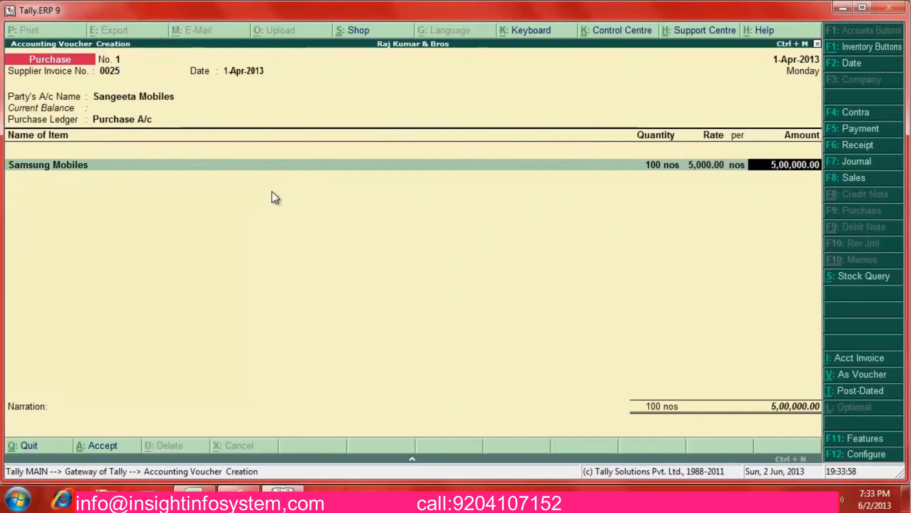
{"action": "key", "text": "Return"}
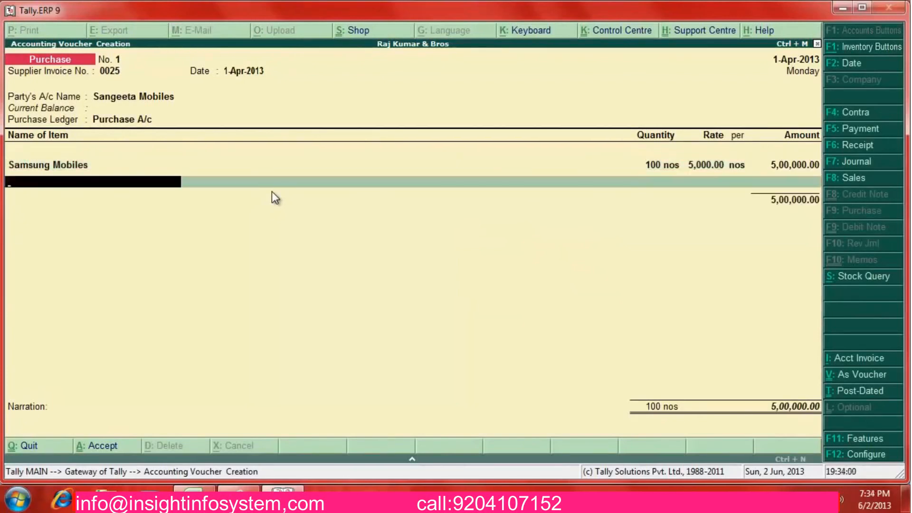
Add an Input Vat ledger line, then open Purchase A/c for alteration
{"action": "key", "text": "Return"}
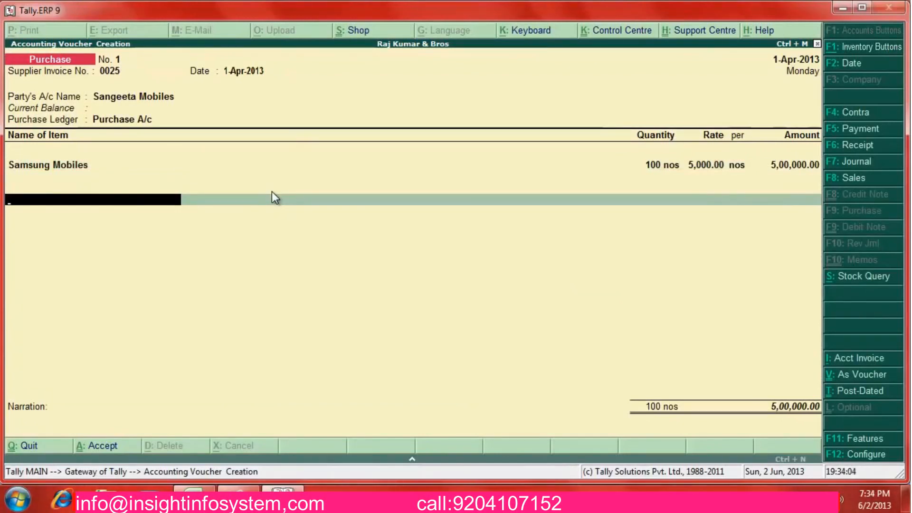
{"action": "type", "text": "In"}
{"action": "key", "text": "Return"}
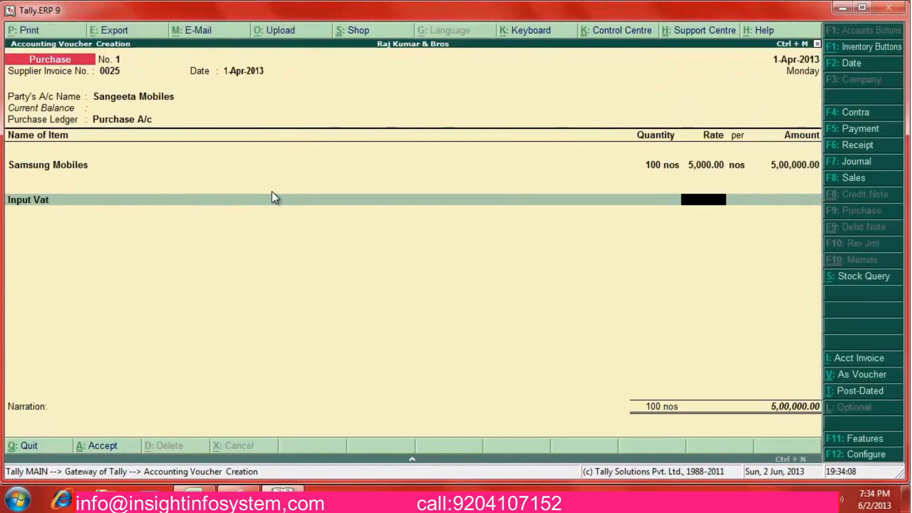
{"action": "key", "text": "BackSpace"}
{"action": "key", "text": "BackSpace"}
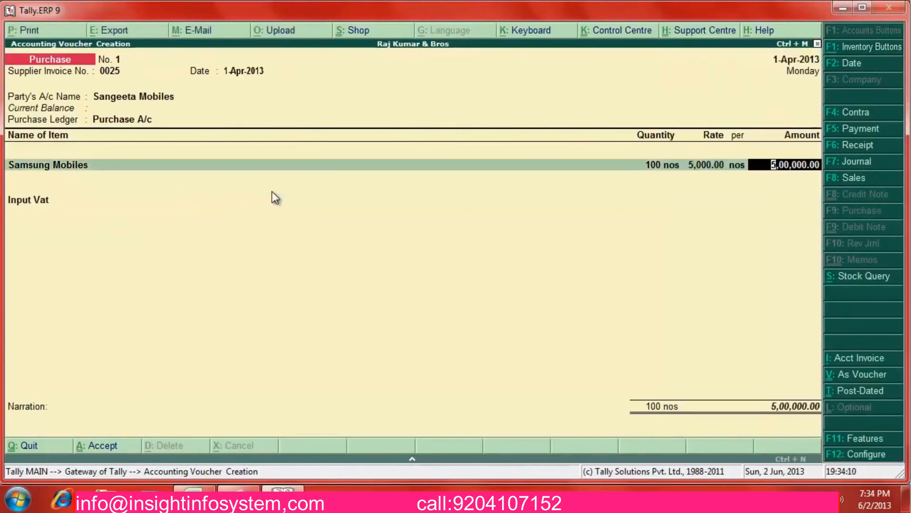
{"action": "key", "text": "BackSpace"}
{"action": "key", "text": "BackSpace"}
{"action": "key", "text": "BackSpace"}
{"action": "key", "text": "BackSpace"}
{"action": "key", "text": "BackSpace"}
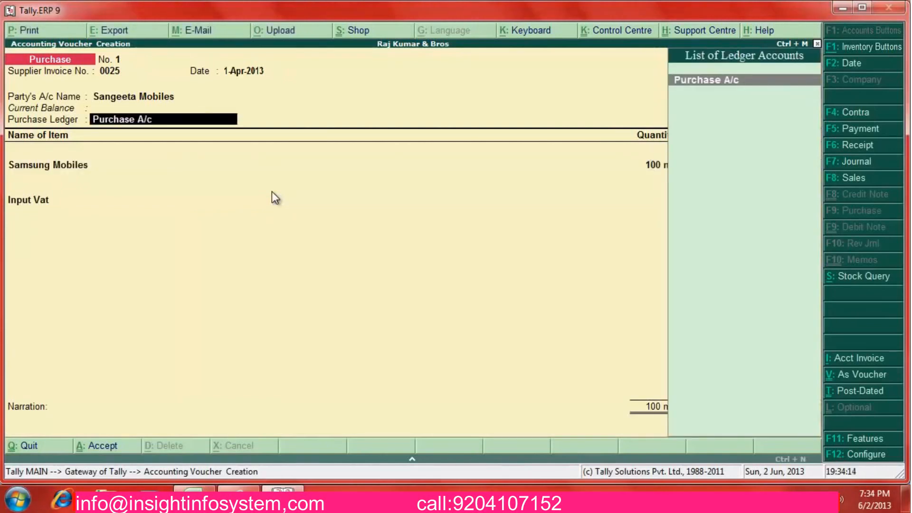
{"action": "key", "text": "ctrl+Return"}
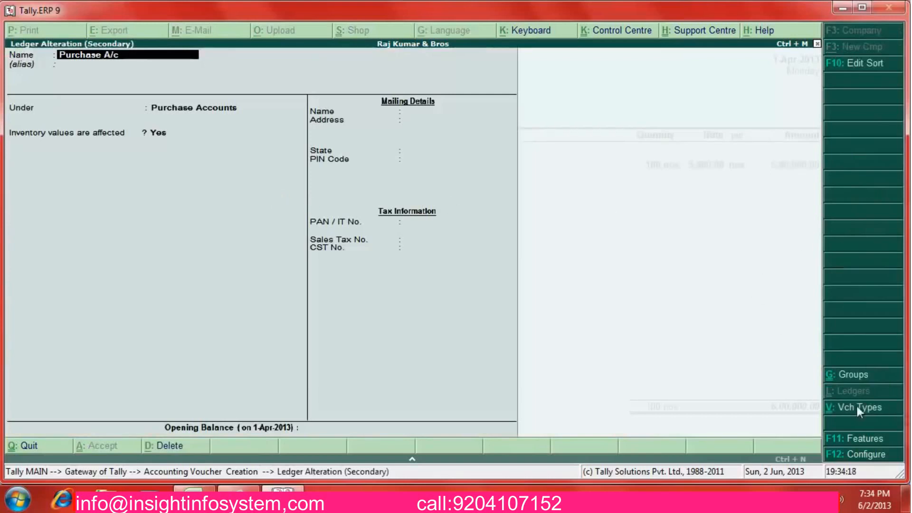
Enable VAT in the statutory features and accept the regular dealer VAT details
{"action": "left_click", "coordinate": [872, 443]}
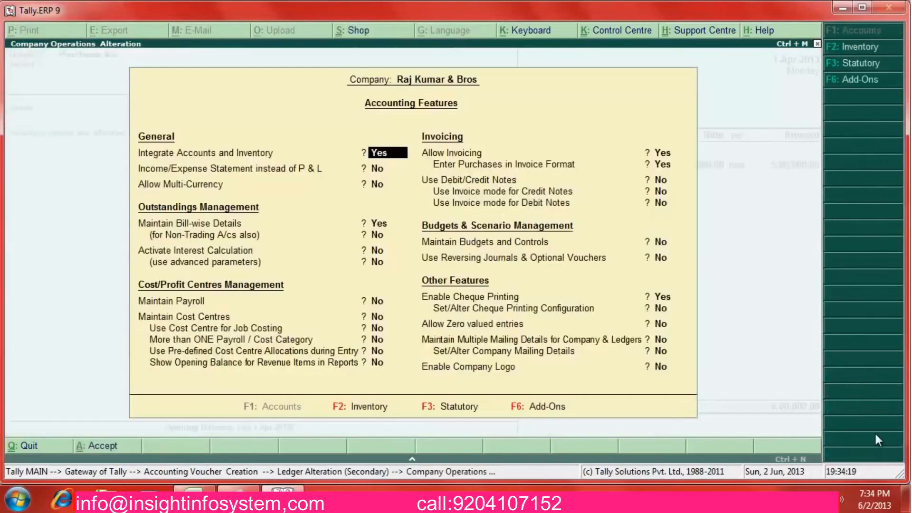
{"action": "key", "text": "Return"}
{"action": "key", "text": "Return"}
{"action": "key", "text": "Return"}
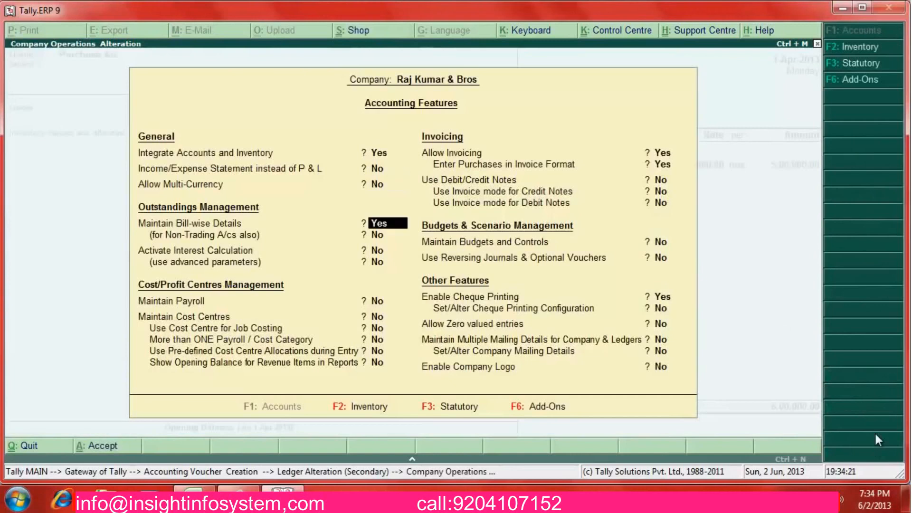
{"action": "left_click", "coordinate": [452, 409]}
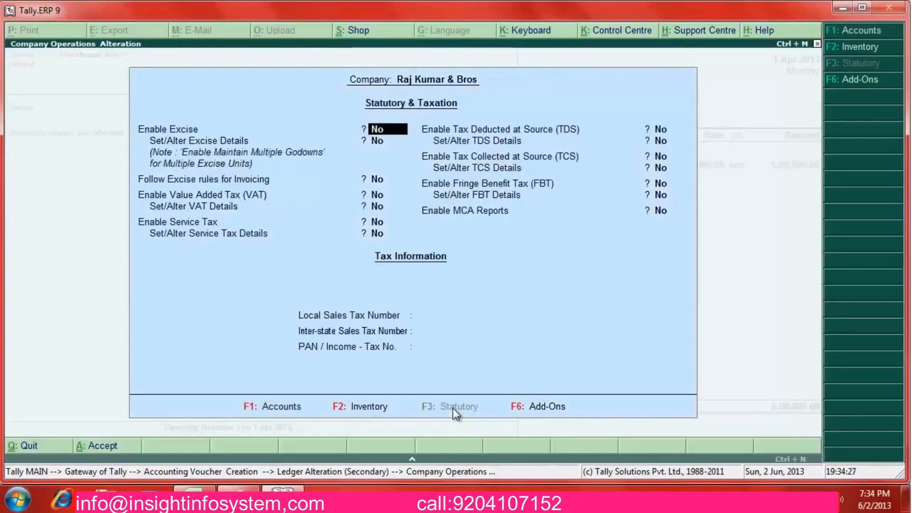
{"action": "key", "text": "Return"}
{"action": "key", "text": "Return"}
{"action": "key", "text": "Up"}
{"action": "key", "text": "Up"}
{"action": "key", "text": "Down"}
{"action": "key", "text": "Down"}
{"action": "key", "text": "t"}
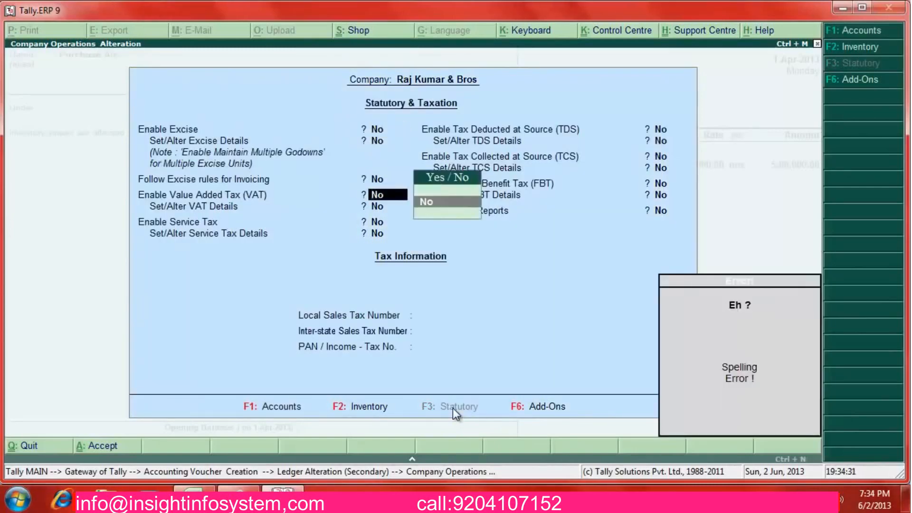
{"action": "key", "text": "BackSpace"}
{"action": "key", "text": "BackSpace"}
{"action": "key", "text": "Down"}
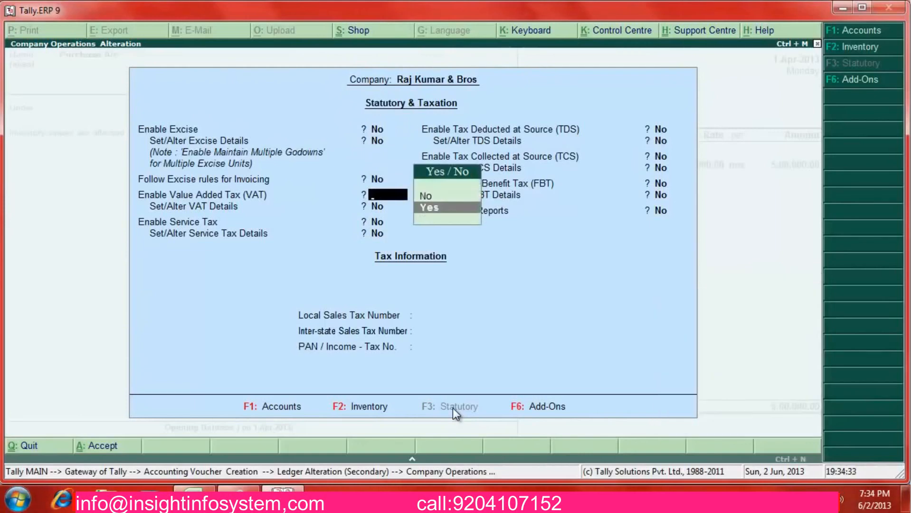
{"action": "key", "text": "Return"}
{"action": "type", "text": "y"}
{"action": "key", "text": "Return"}
{"action": "key", "text": "Return"}
{"action": "key", "text": "Return"}
{"action": "key", "text": "Return"}
{"action": "key", "text": "Return"}
{"action": "key", "text": "Return"}
{"action": "key", "text": "Return"}
{"action": "key", "text": "Return"}
{"action": "key", "text": "Return"}
{"action": "key", "text": "Return"}
{"action": "key", "text": "Return"}
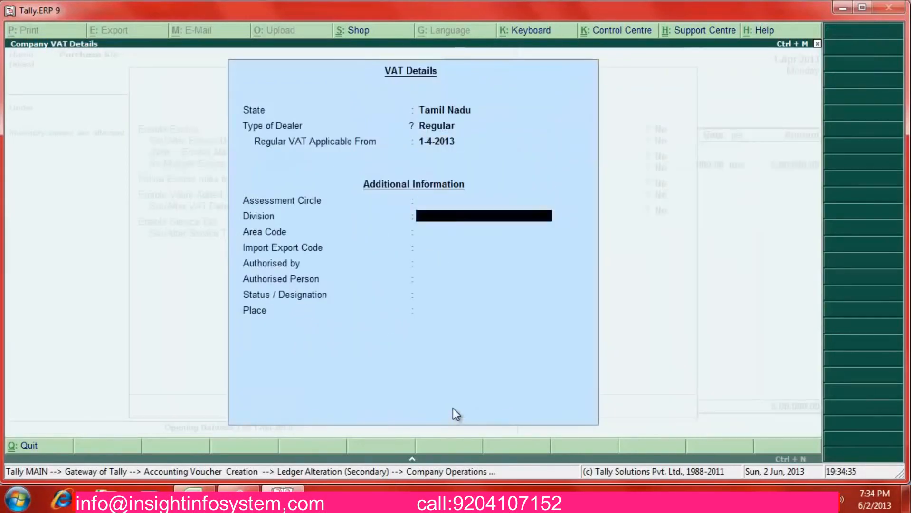
{"action": "key", "text": "Return"}
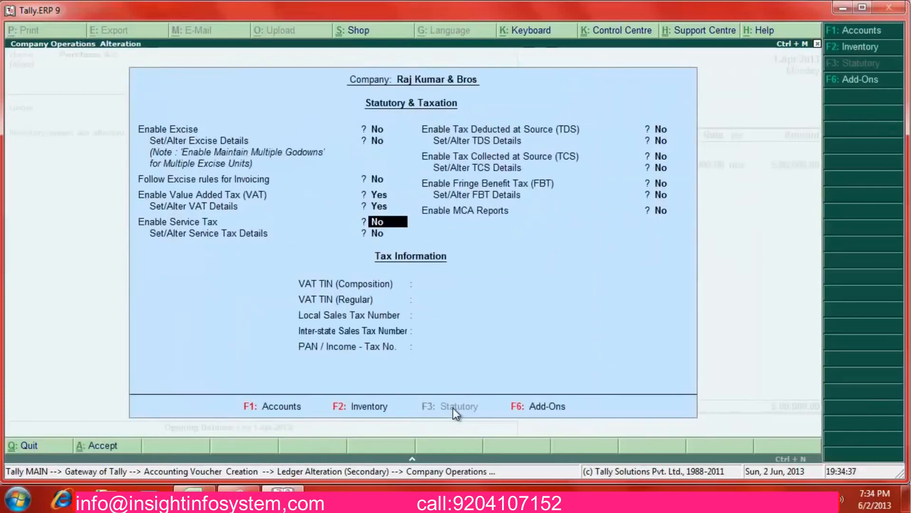
{"action": "key", "text": "Return"}
{"action": "key", "text": "Return"}
{"action": "key", "text": "Return"}
{"action": "key", "text": "Return"}
{"action": "key", "text": "Return"}
{"action": "key", "text": "Return"}
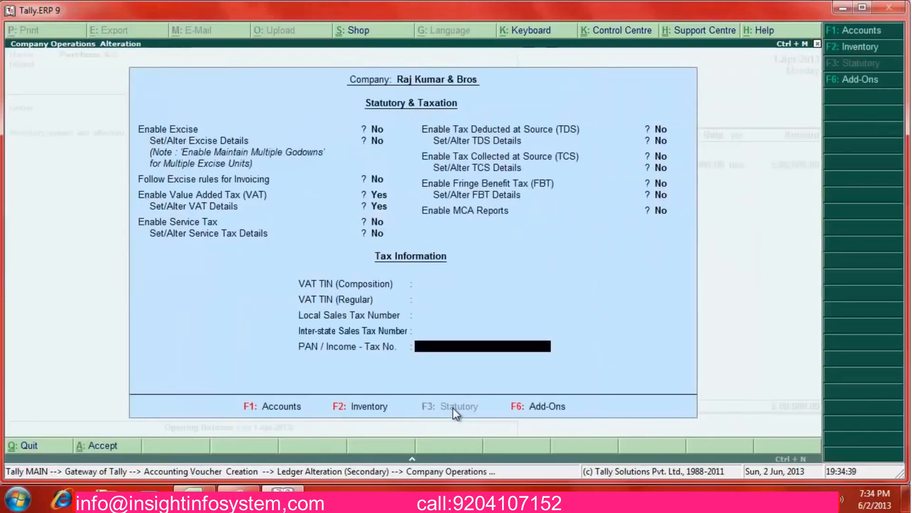
Enter the company's VAT TIN (Regular) and save the company features
{"action": "key", "text": "Up"}
{"action": "key", "text": "Up"}
{"action": "key", "text": "Up"}
{"action": "key", "text": "Down"}
{"action": "key", "text": "Down"}
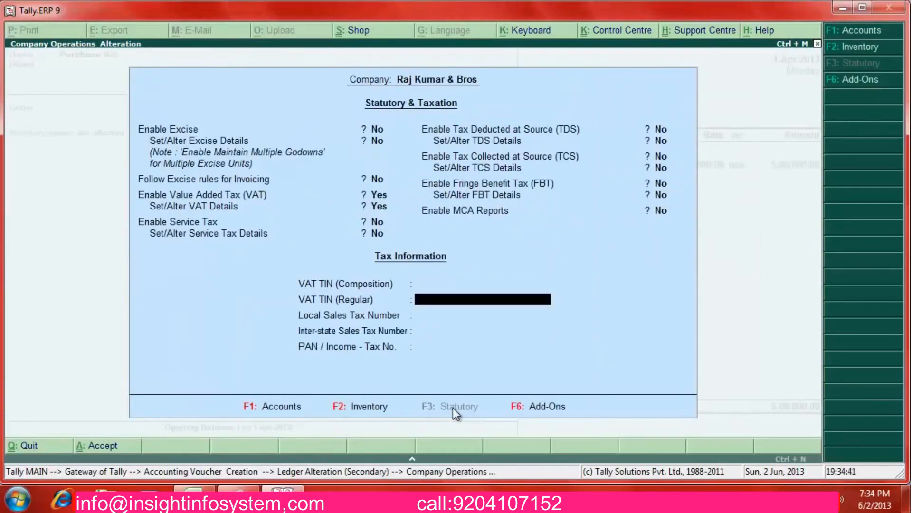
{"action": "key", "text": "Down"}
{"action": "key", "text": "Down"}
{"action": "key", "text": "Up"}
{"action": "key", "text": "Up"}
{"action": "key", "text": "Up"}
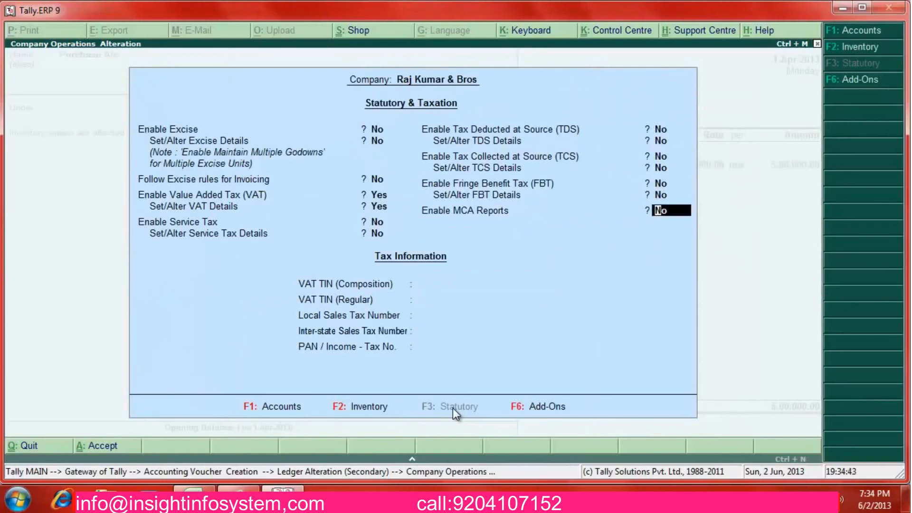
{"action": "key", "text": "Down"}
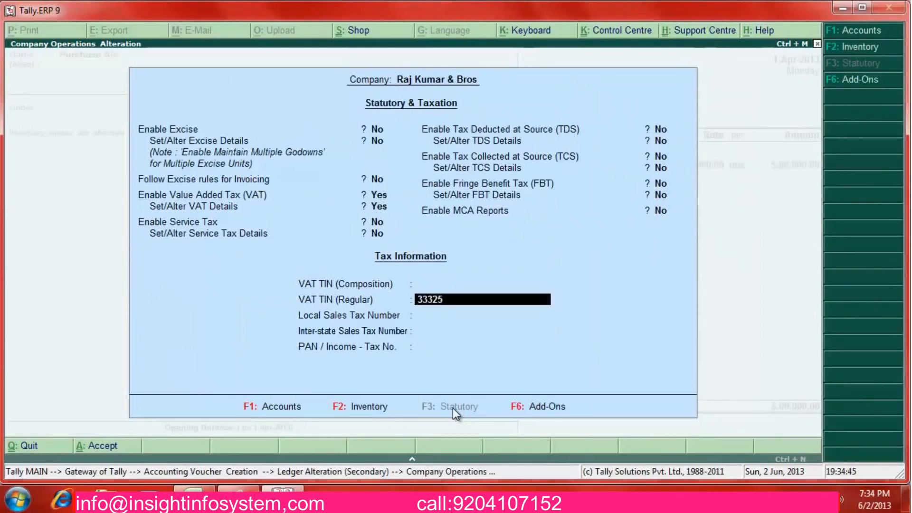
{"action": "key", "text": "Return"}
{"action": "key", "text": "Return"}
{"action": "key", "text": "Return"}
{"action": "key", "text": "Return"}
{"action": "key", "text": "Return"}
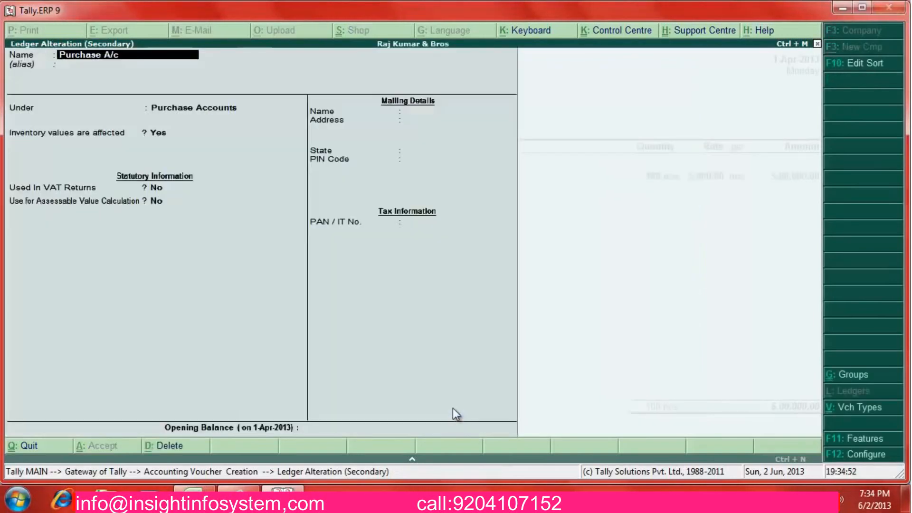
Mark Purchase A/c as used in VAT returns with tax class Purchases @ 5%
{"action": "key", "text": "Return"}
{"action": "key", "text": "Return"}
{"action": "key", "text": "Return"}
{"action": "key", "text": "Return"}
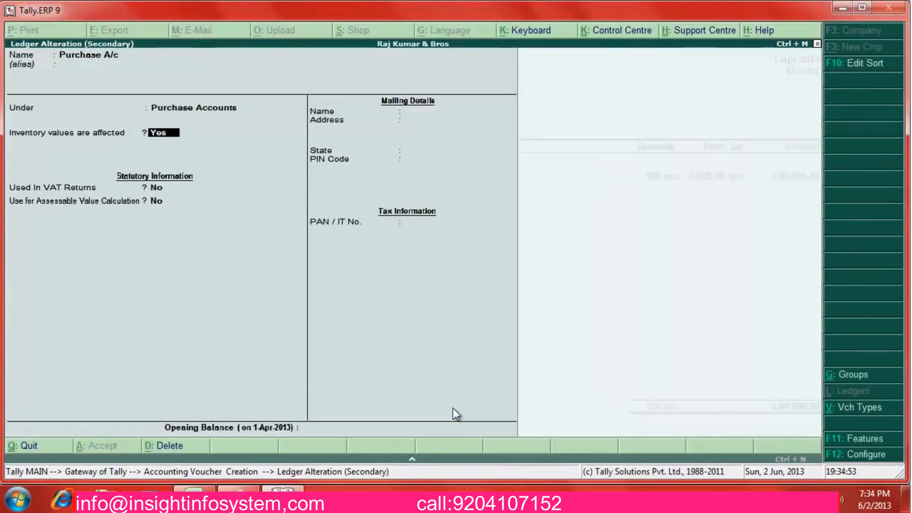
{"action": "key", "text": "y"}
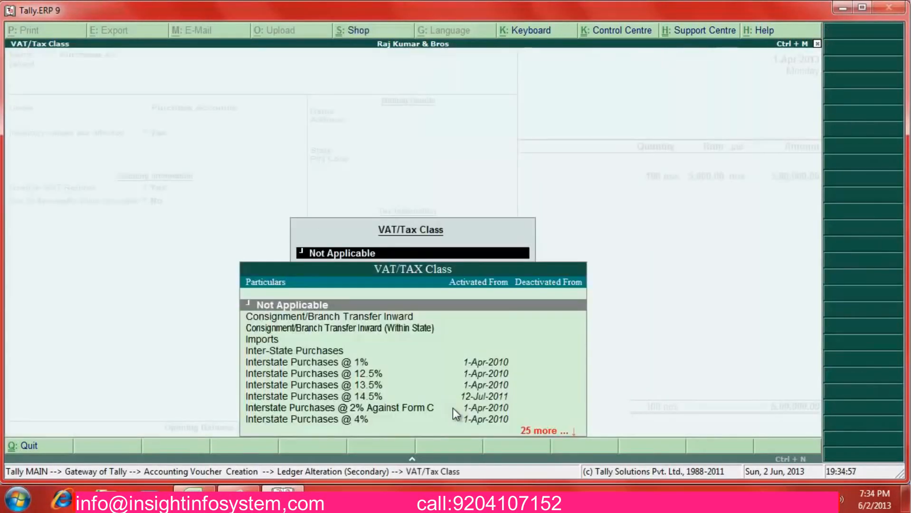
{"action": "type", "text": "Pu"}
{"action": "key", "text": "Down"}
{"action": "key", "text": "Down"}
{"action": "key", "text": "Down"}
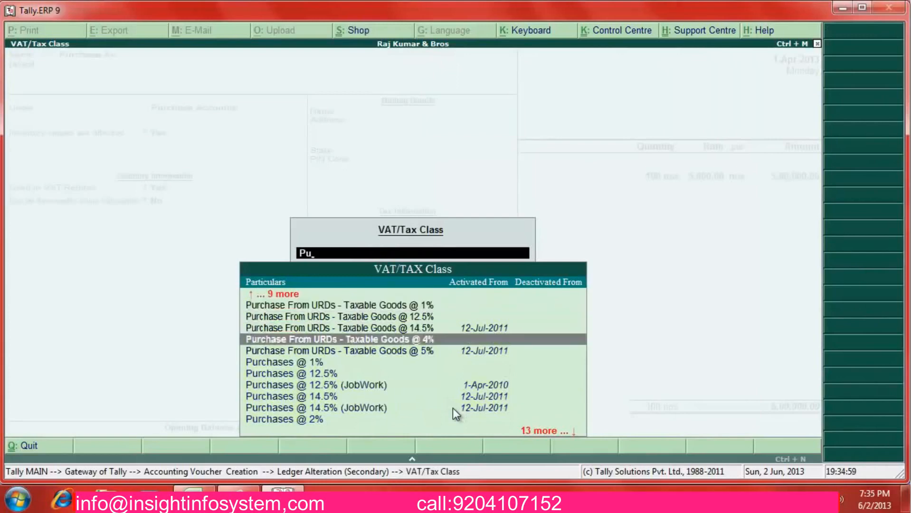
{"action": "key", "text": "Down"}
{"action": "key", "text": "Down"}
{"action": "key", "text": "Down"}
{"action": "key", "text": "Down"}
{"action": "key", "text": "Down"}
{"action": "key", "text": "Down"}
{"action": "key", "text": "Down"}
{"action": "key", "text": "Down"}
{"action": "key", "text": "Down"}
{"action": "key", "text": "Down"}
{"action": "key", "text": "Down"}
{"action": "key", "text": "Down"}
{"action": "key", "text": "Down"}
{"action": "key", "text": "Down"}
{"action": "key", "text": "Up"}
{"action": "key", "text": "Up"}
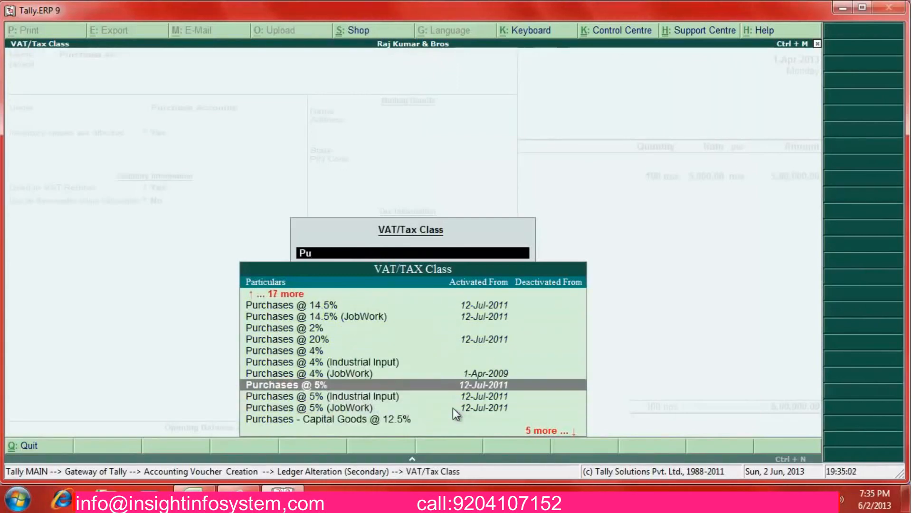
{"action": "key", "text": "Return"}
{"action": "key", "text": "Return"}
{"action": "key", "text": "Return"}
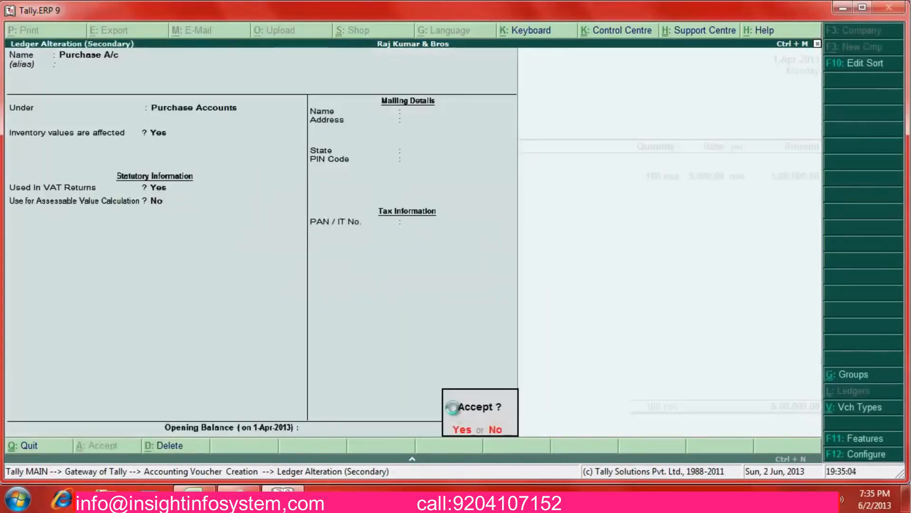
{"action": "key", "text": "Return"}
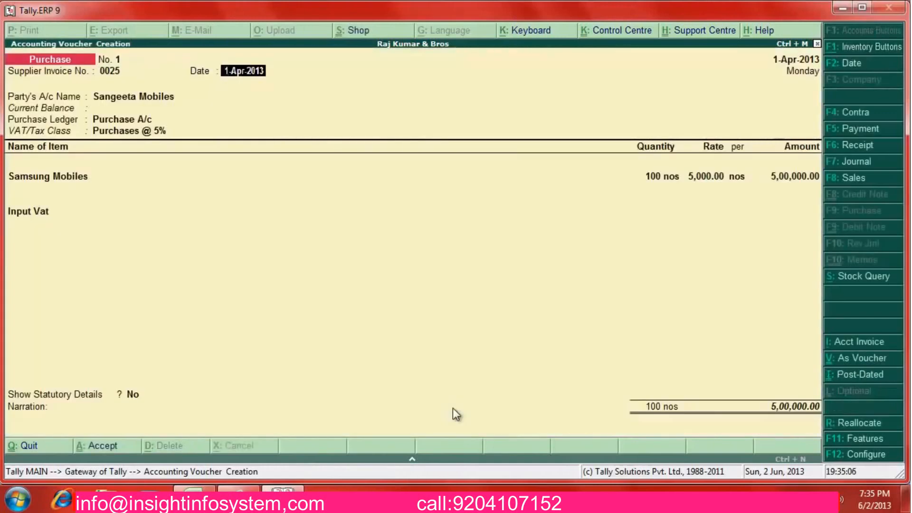
{"action": "key", "text": "Return"}
{"action": "key", "text": "Return"}
{"action": "key", "text": "Return"}
{"action": "key", "text": "Return"}
{"action": "key", "text": "Return"}
{"action": "key", "text": "Return"}
{"action": "key", "text": "Return"}
{"action": "key", "text": "Return"}
{"action": "key", "text": "Return"}
{"action": "key", "text": "Return"}
{"action": "key", "text": "Return"}
{"action": "key", "text": "Return"}
{"action": "key", "text": "Return"}
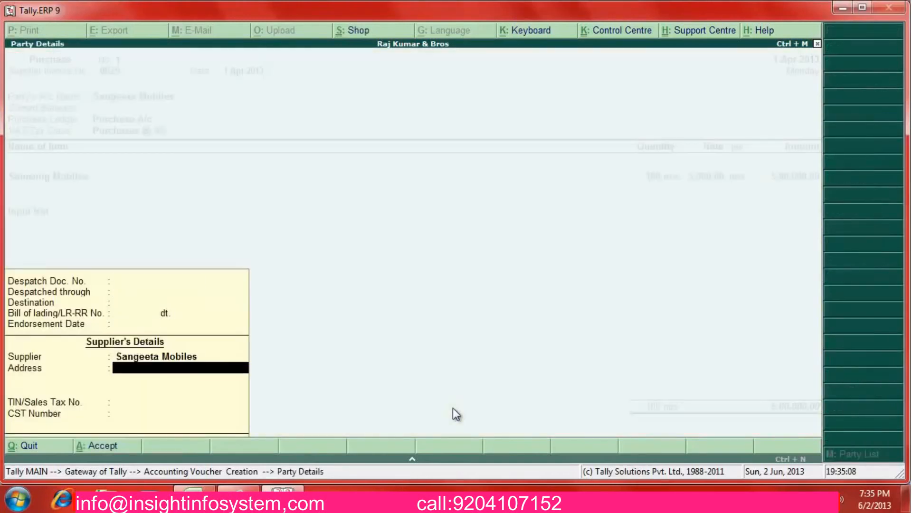
{"action": "key", "text": "Return"}
{"action": "key", "text": "Return"}
{"action": "key", "text": "Return"}
{"action": "key", "text": "Return"}
{"action": "key", "text": "Return"}
{"action": "key", "text": "Return"}
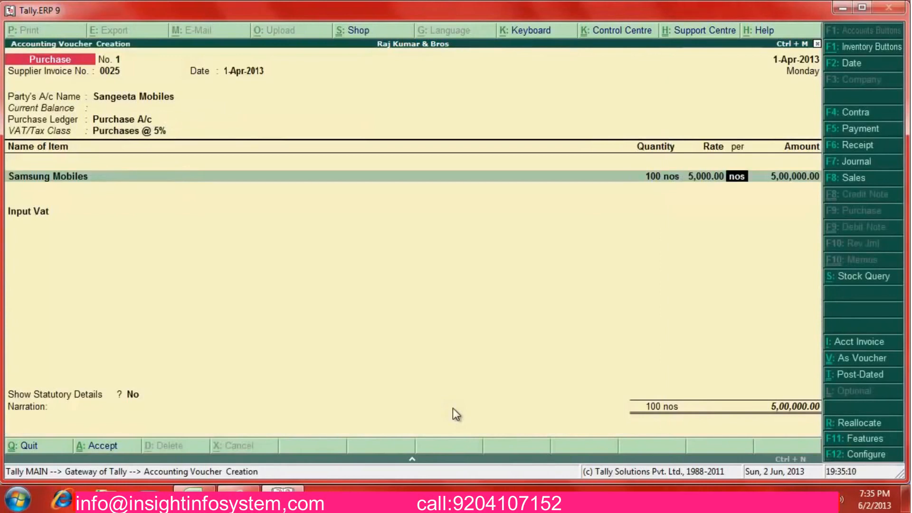
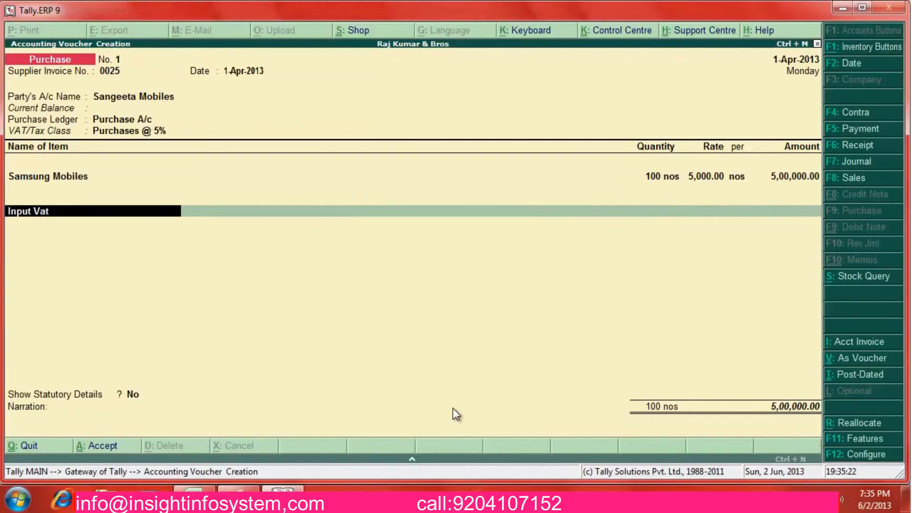
Set the Input Vat ledger to duty type VAT, sub type Input VAT, class Input VAT @ 5%
{"action": "key", "text": "ctrl+Return"}
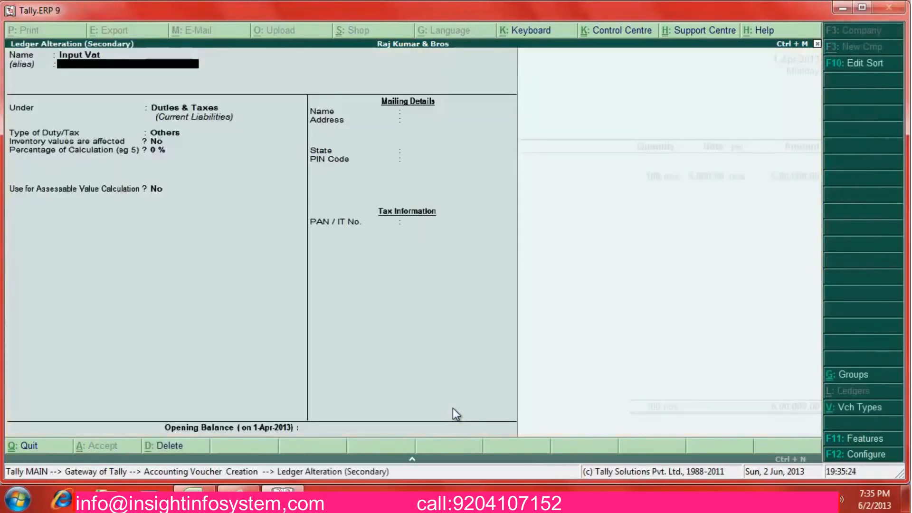
{"action": "key", "text": "Return"}
{"action": "key", "text": "Return"}
{"action": "key", "text": "Return"}
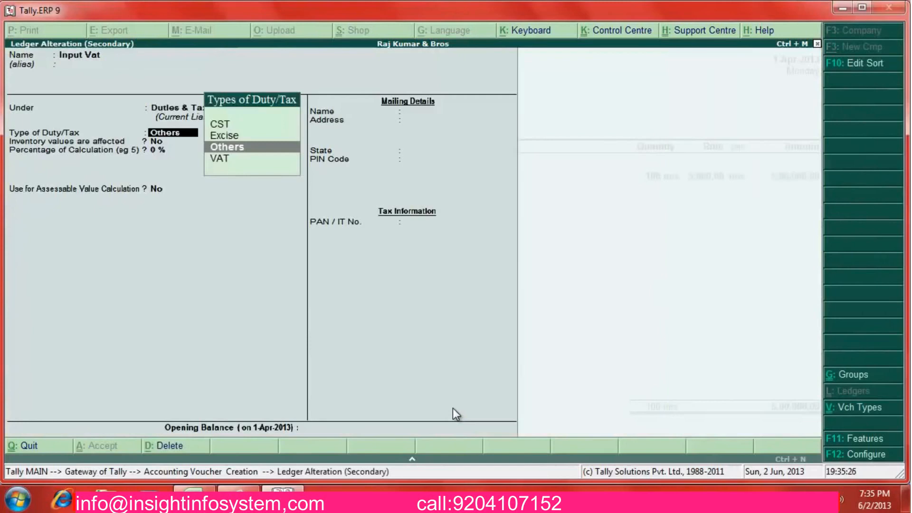
{"action": "key", "text": "Down"}
{"action": "key", "text": "Return"}
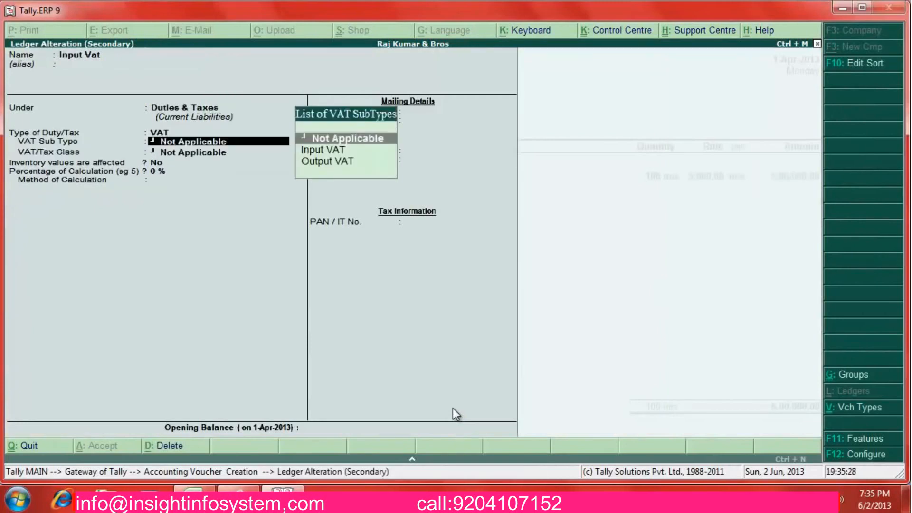
{"action": "key", "text": "Down"}
{"action": "key", "text": "Return"}
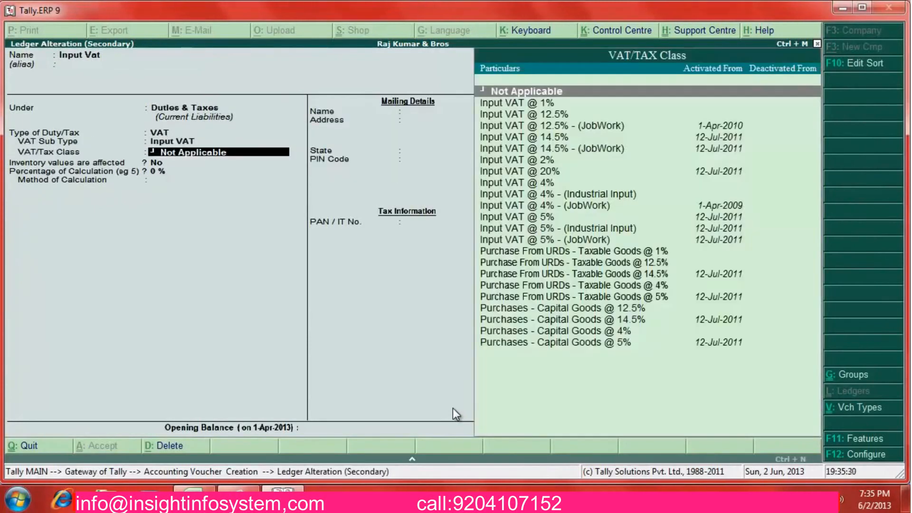
{"action": "key", "text": "Down"}
{"action": "key", "text": "Down"}
{"action": "key", "text": "Down"}
{"action": "key", "text": "Down"}
{"action": "key", "text": "Down"}
{"action": "key", "text": "Down"}
{"action": "key", "text": "Down"}
{"action": "key", "text": "Down"}
{"action": "key", "text": "Down"}
{"action": "key", "text": "Down"}
{"action": "key", "text": "Down"}
{"action": "key", "text": "Down"}
{"action": "key", "text": "Up"}
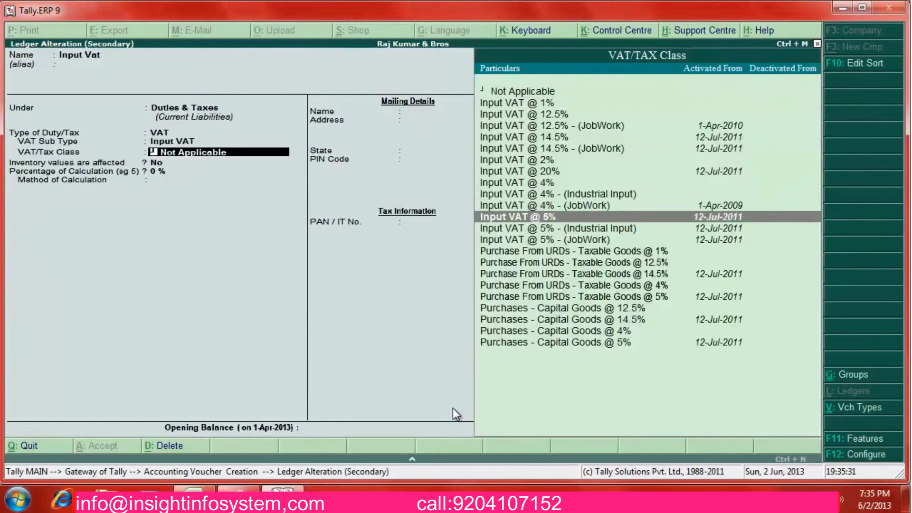
{"action": "key", "text": "Return"}
{"action": "key", "text": "Return"}
{"action": "key", "text": "Return"}
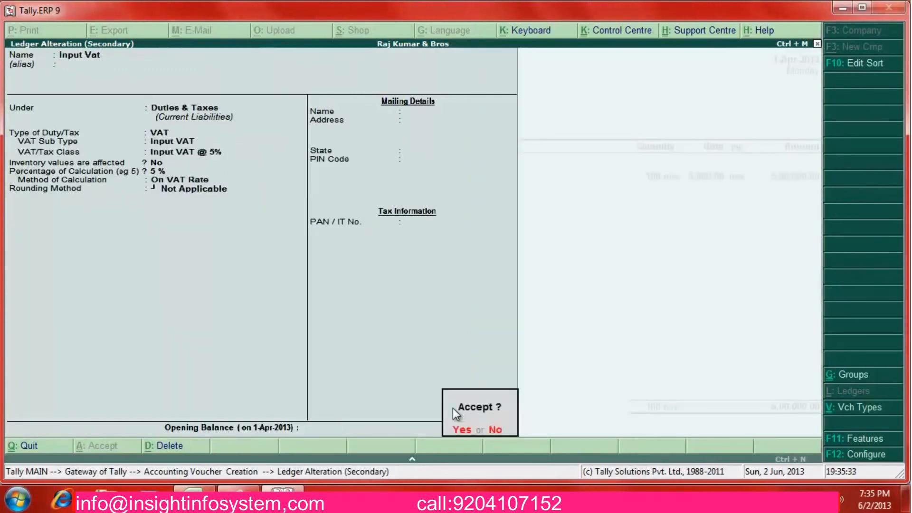
{"action": "key", "text": "Return"}
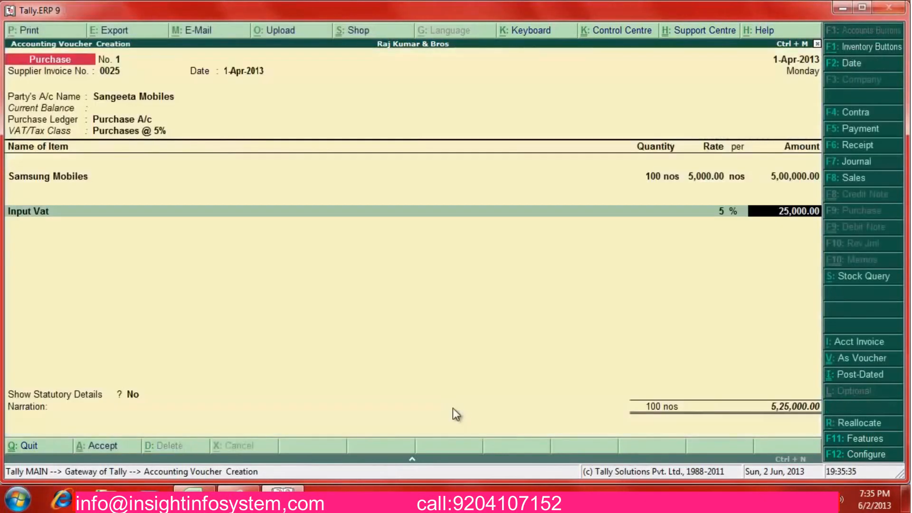
Accept the 25,000 Input Vat amount, bringing the purchase voucher total to 5,25,000
{"action": "key", "text": "Return"}
{"action": "key", "text": "Return"}
{"action": "key", "text": "Return"}
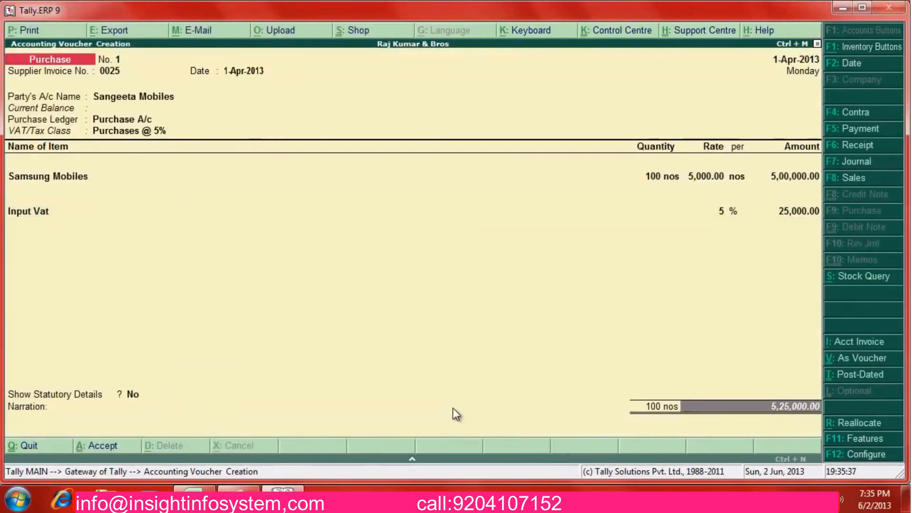
{"action": "key", "text": "Return"}
{"action": "key", "text": "Return"}
{"action": "key", "text": "Return"}
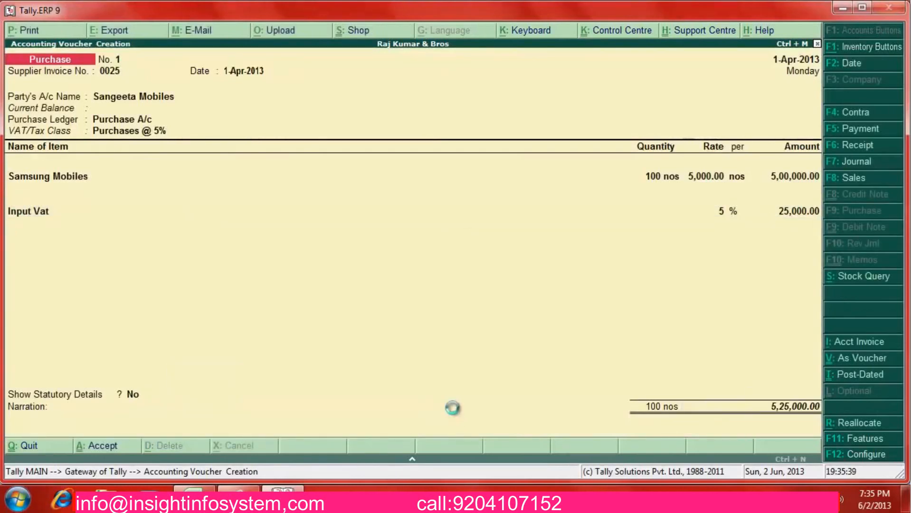
{"action": "key", "text": "alt+Tab"}
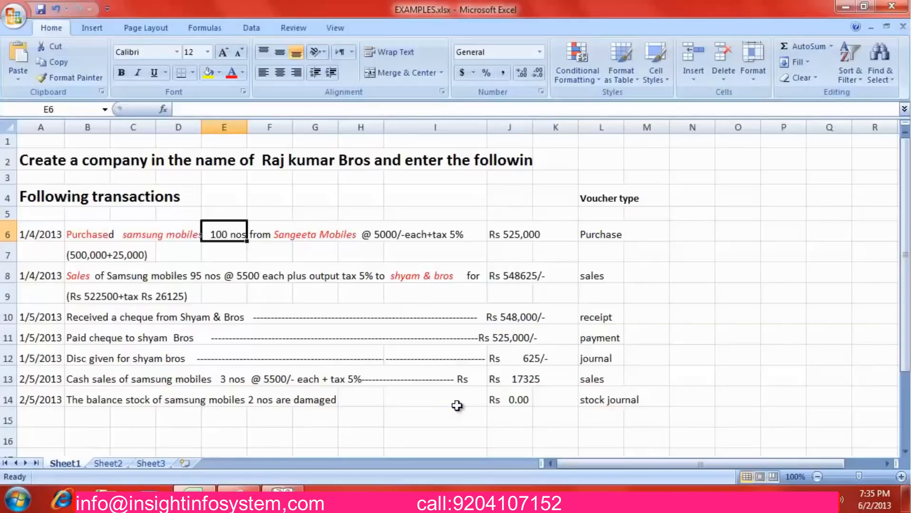
Read row 8's sale of 95 Samsung mobiles to Shyam Bros and switch Tally to a Sales voucher
{"action": "left_click", "coordinate": [246, 280]}
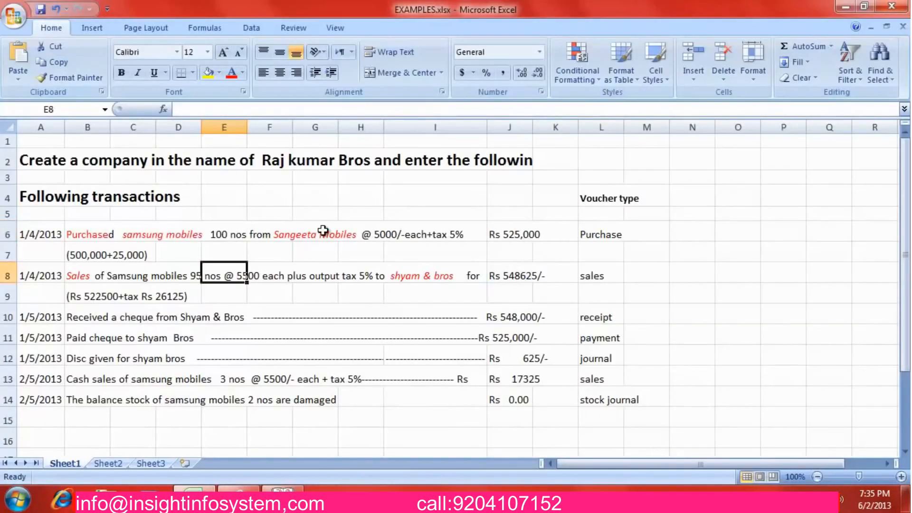
{"action": "key", "text": "Left"}
{"action": "key", "text": "Left"}
{"action": "key", "text": "Left"}
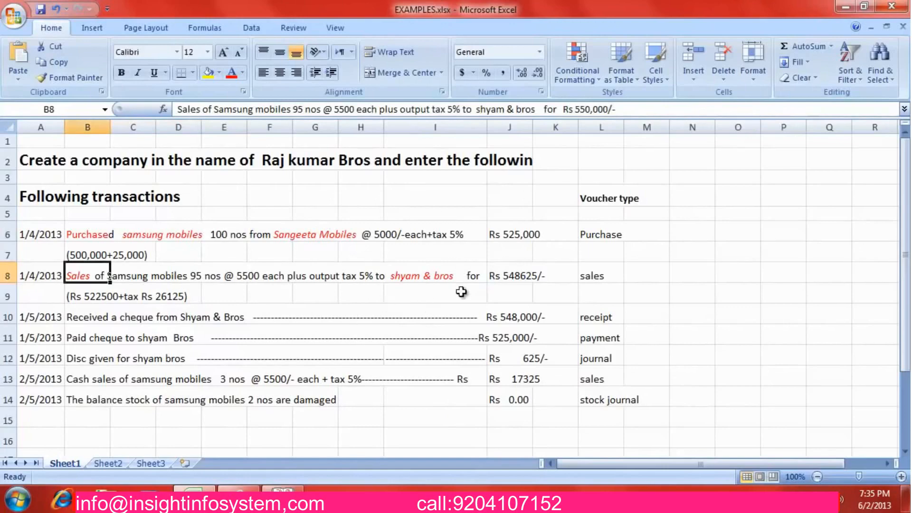
{"action": "key", "text": "alt+Tab"}
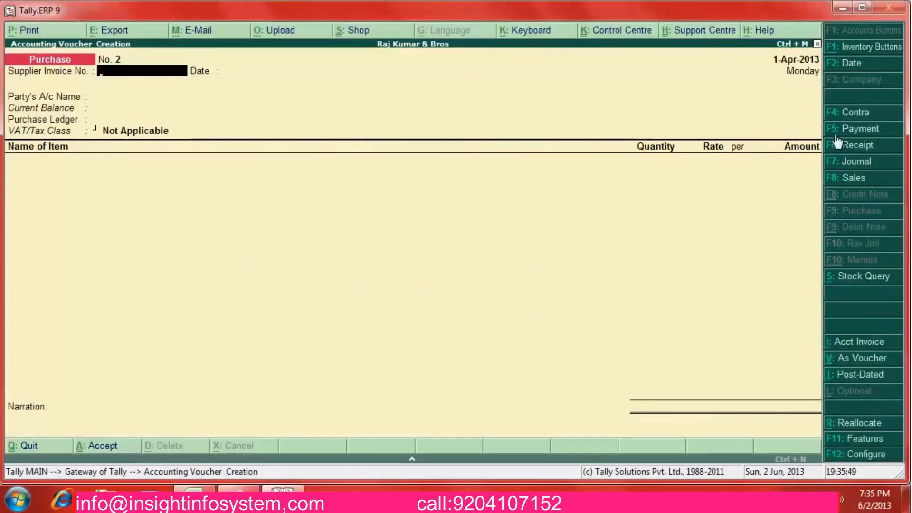
{"action": "left_click", "coordinate": [853, 179]}
{"action": "key", "text": "alt+Tab"}
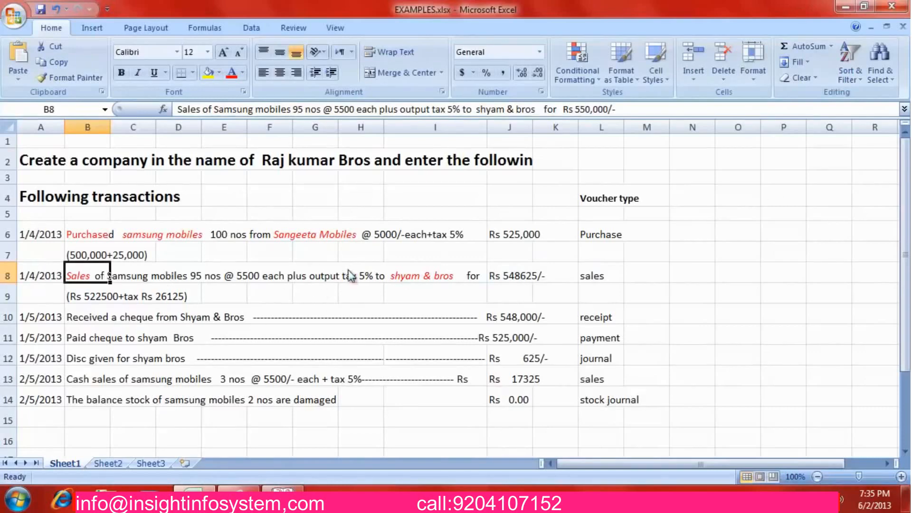
{"action": "key", "text": "alt+Tab"}
Choose Shyam Bros as the party and Sales A/c as the sales ledger
{"action": "key", "text": "Down"}
{"action": "key", "text": "Down"}
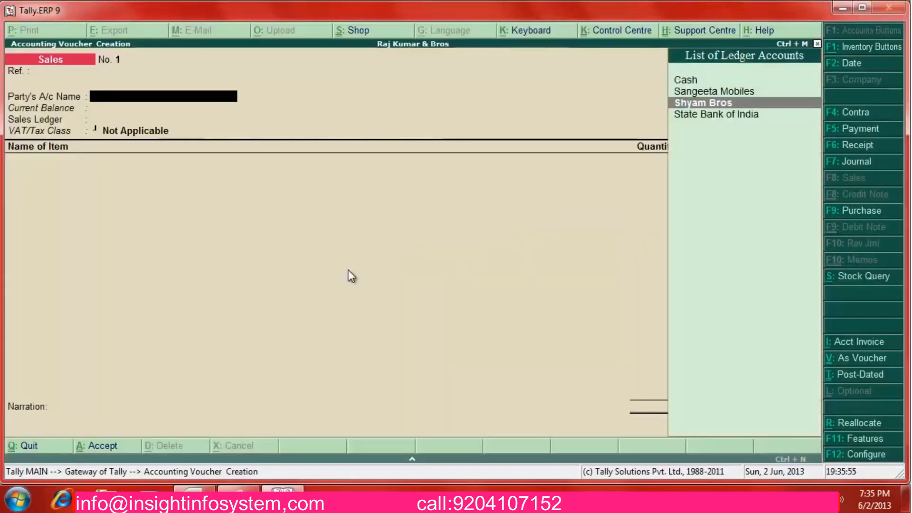
{"action": "key", "text": "Return"}
{"action": "key", "text": "Return"}
{"action": "key", "text": "Return"}
{"action": "key", "text": "Return"}
{"action": "key", "text": "Return"}
{"action": "key", "text": "Return"}
{"action": "key", "text": "ctrl+a"}
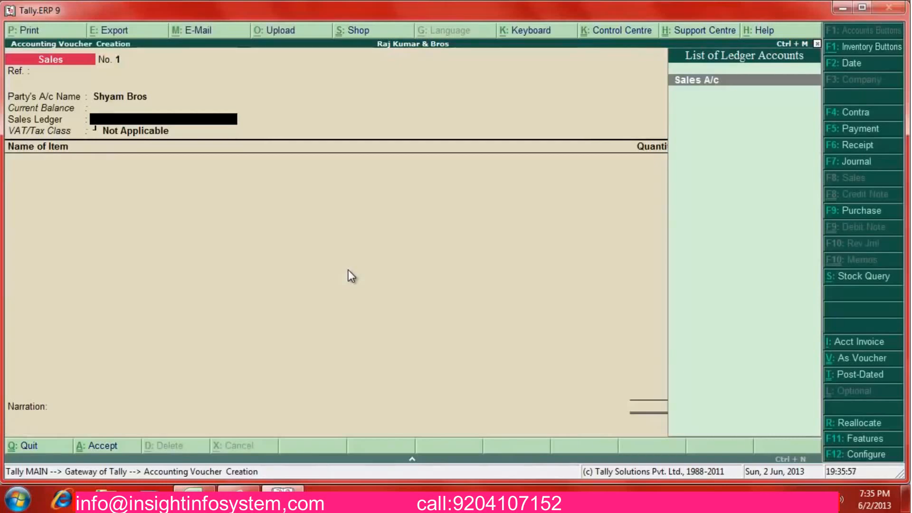
{"action": "type", "text": "S"}
{"action": "key", "text": "Return"}
{"action": "key", "text": "BackSpace"}
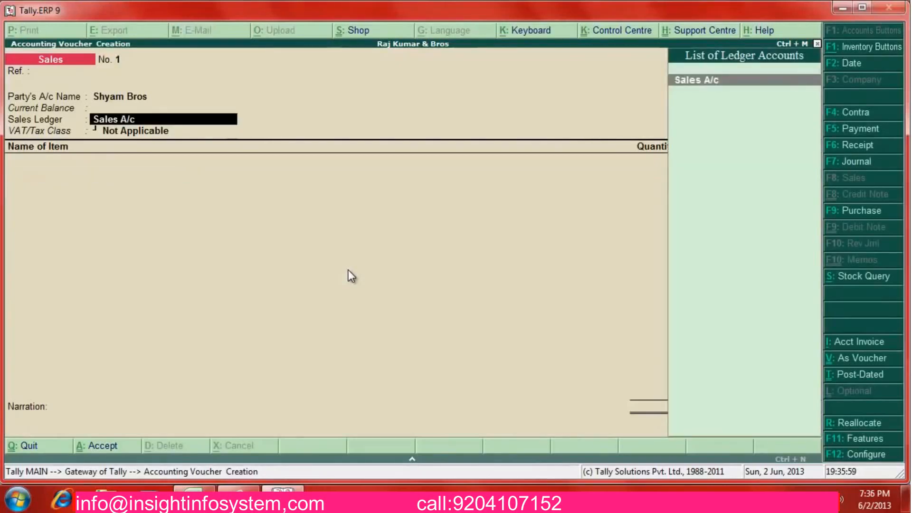
Mark Sales A/c as used in VAT returns with tax class Sales @ 5%
{"action": "key", "text": "ctrl+Return"}
{"action": "key", "text": "Return"}
{"action": "key", "text": "Return"}
{"action": "key", "text": "Return"}
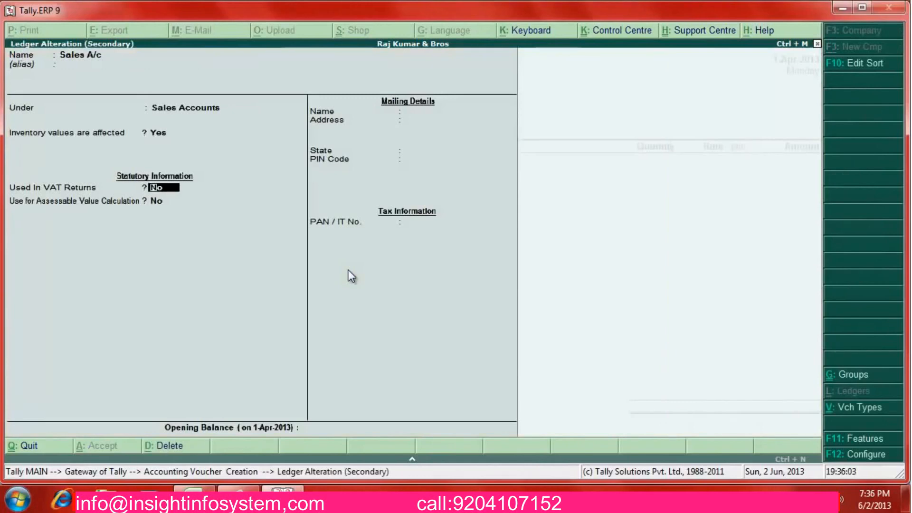
{"action": "type", "text": "ySa"}
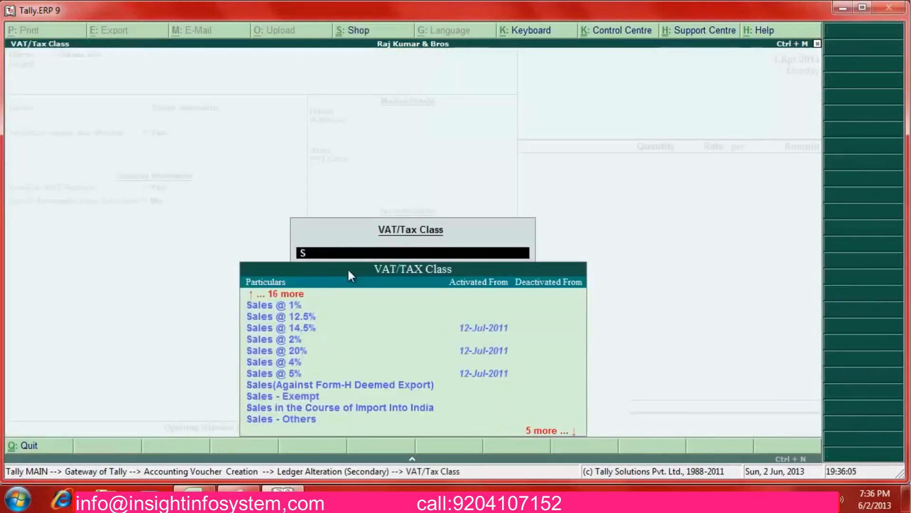
{"action": "key", "text": "Down"}
{"action": "key", "text": "Down"}
{"action": "key", "text": "Down"}
{"action": "key", "text": "Down"}
{"action": "key", "text": "Down"}
{"action": "key", "text": "Down"}
{"action": "key", "text": "Down"}
{"action": "key", "text": "Return"}
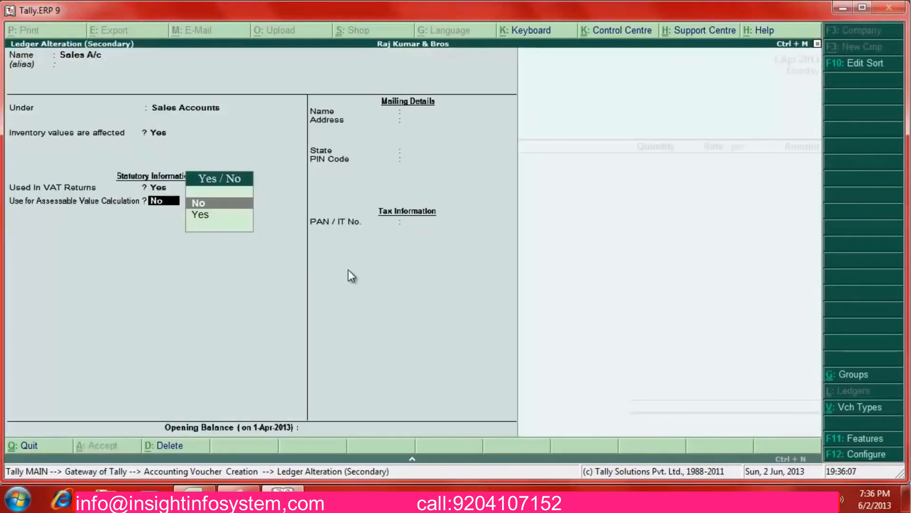
{"action": "key", "text": "Return"}
Enter 95 Samsung Mobiles at a rate of 5,500, totalling 5,22,500
{"action": "key", "text": "Return"}
{"action": "key", "text": "y"}
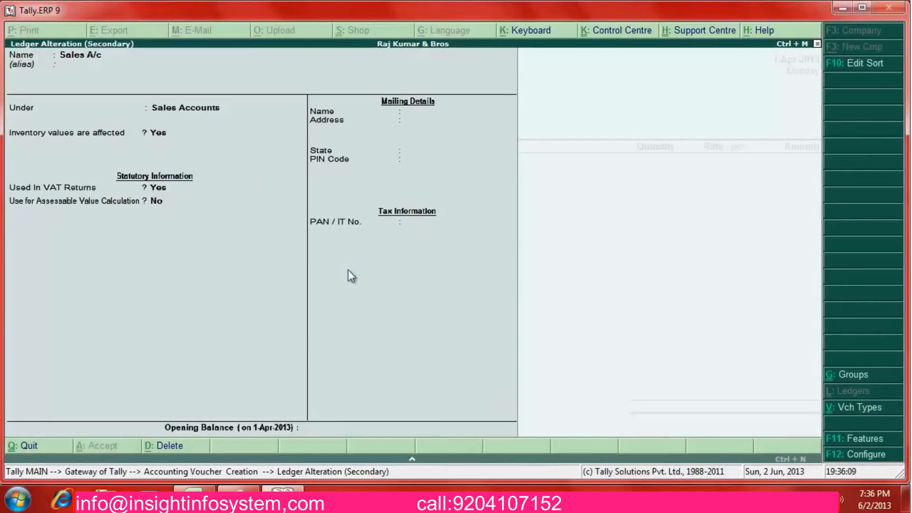
{"action": "key", "text": "Down"}
{"action": "key", "text": "Return"}
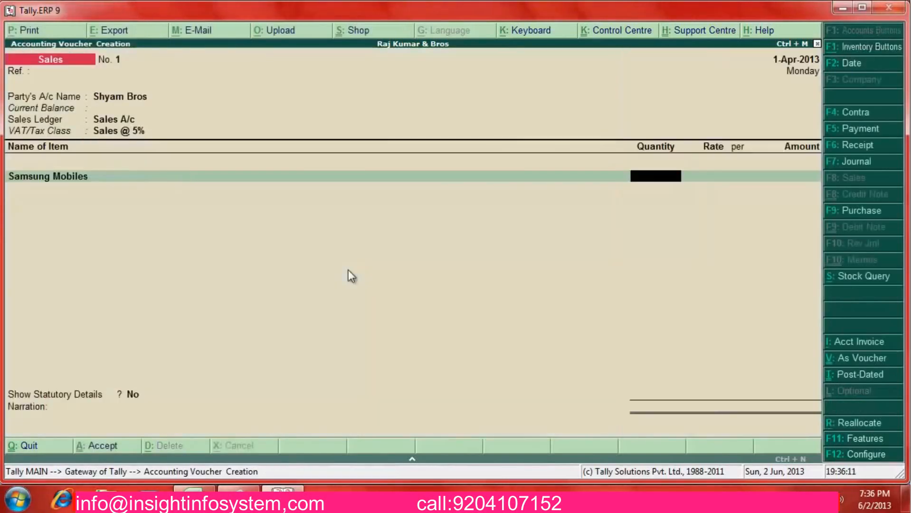
{"action": "type", "text": "95"}
{"action": "key", "text": "Return"}
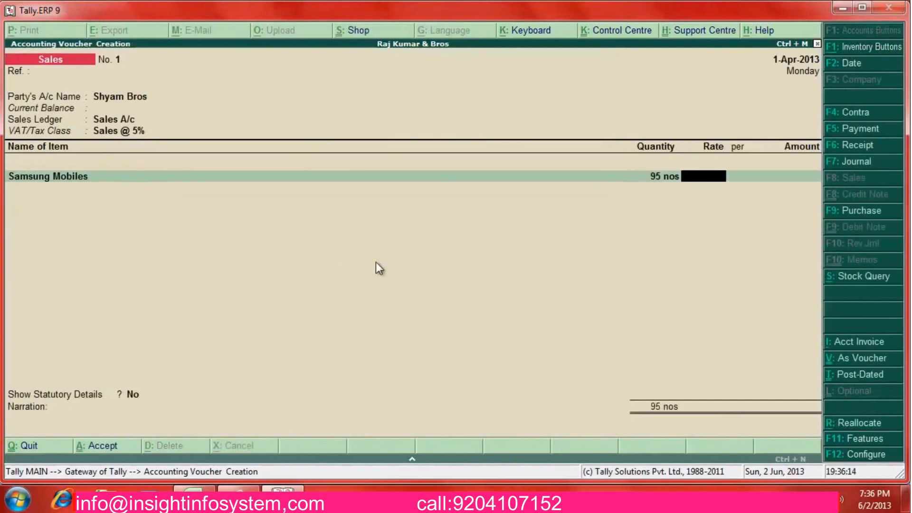
{"action": "key", "text": "alt+Tab"}
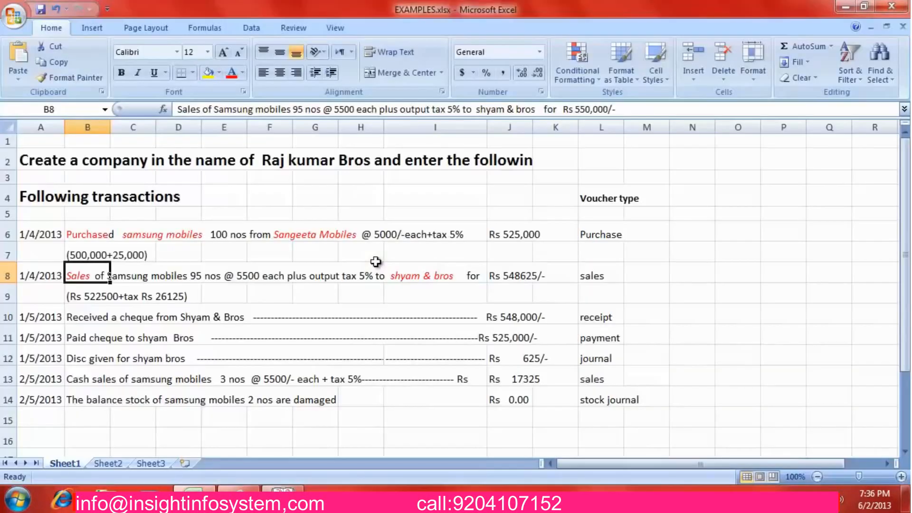
{"action": "key", "text": "alt+Tab"}
{"action": "type", "text": "5500"}
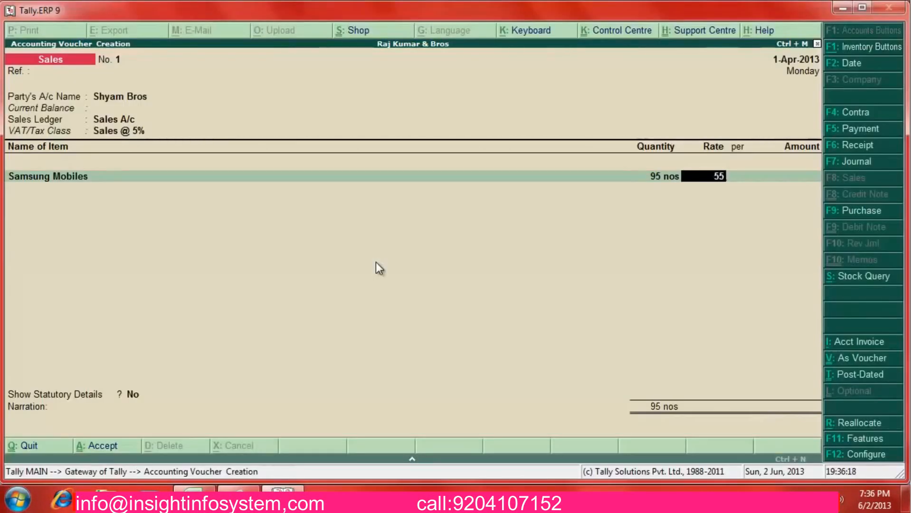
{"action": "key", "text": "Return"}
{"action": "key", "text": "Return"}
Add an Output Vat ledger line to the sales voucher
{"action": "key", "text": "Return"}
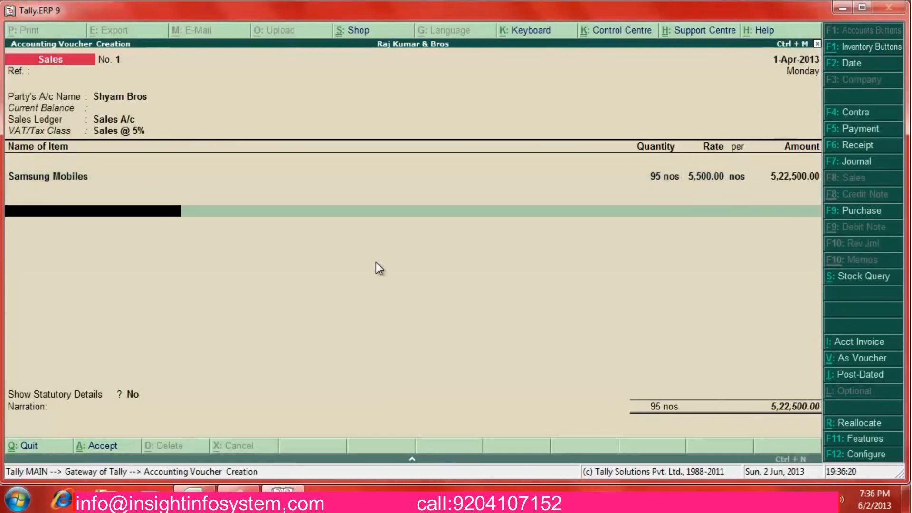
{"action": "type", "text": "Ou"}
{"action": "key", "text": "Return"}
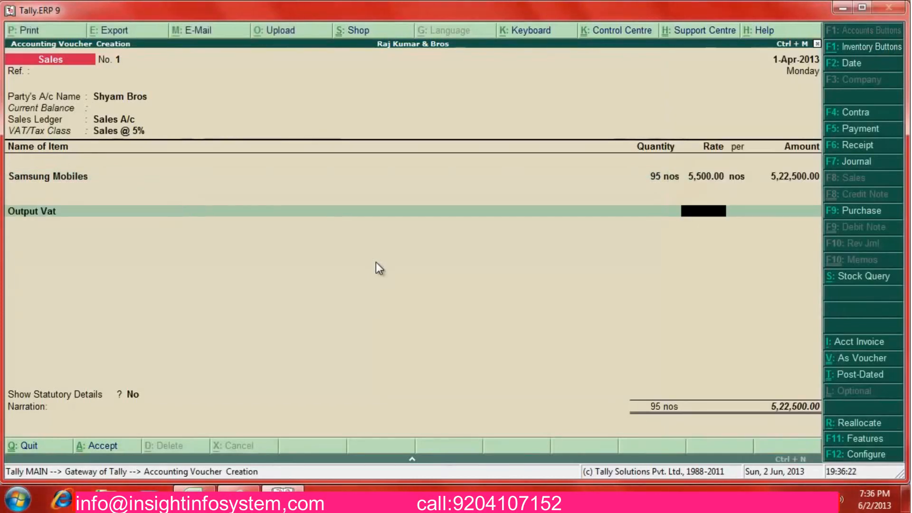
{"action": "key", "text": "BackSpace"}
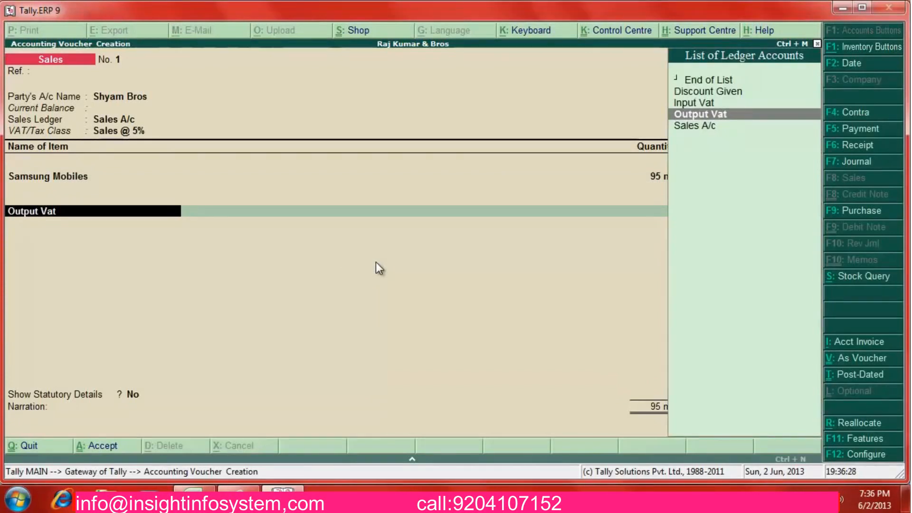
{"action": "key", "text": "ctrl+Return"}
Set Output Vat's duty type to VAT, sub type Output VAT, class Output VAT @ 5%
{"action": "key", "text": "Return"}
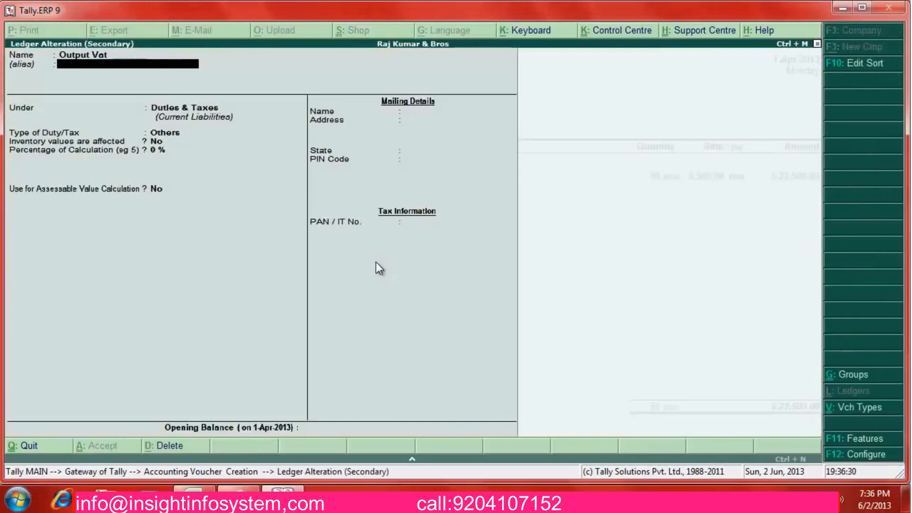
{"action": "key", "text": "Return"}
{"action": "key", "text": "Return"}
{"action": "key", "text": "Down"}
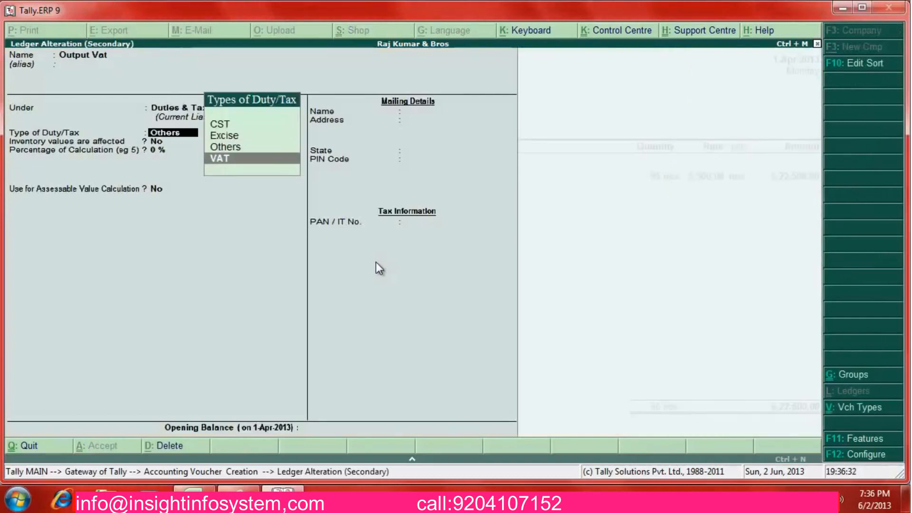
{"action": "key", "text": "Return"}
{"action": "key", "text": "Down"}
{"action": "key", "text": "Down"}
{"action": "key", "text": "Return"}
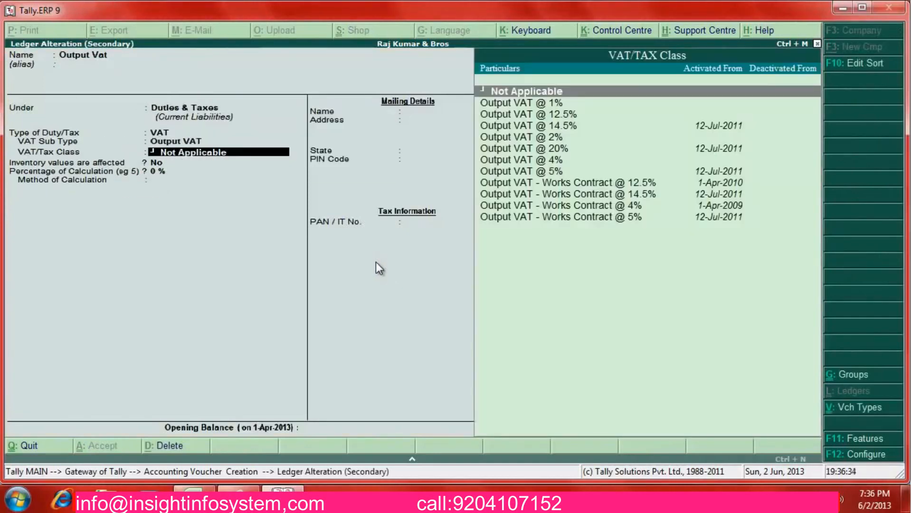
{"action": "key", "text": "Down"}
{"action": "key", "text": "Down"}
{"action": "key", "text": "Down"}
{"action": "key", "text": "Down"}
{"action": "key", "text": "Down"}
{"action": "key", "text": "Down"}
{"action": "key", "text": "Down"}
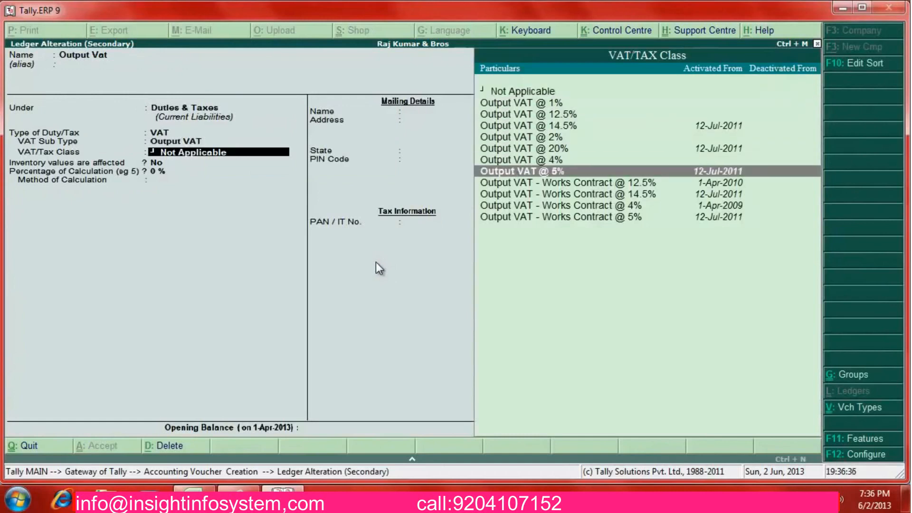
{"action": "key", "text": "Return"}
Save the ledger and the Shyam Bros sales voucher with 26,125 tax, totalling 5,48,625
{"action": "key", "text": "Return"}
{"action": "key", "text": "Return"}
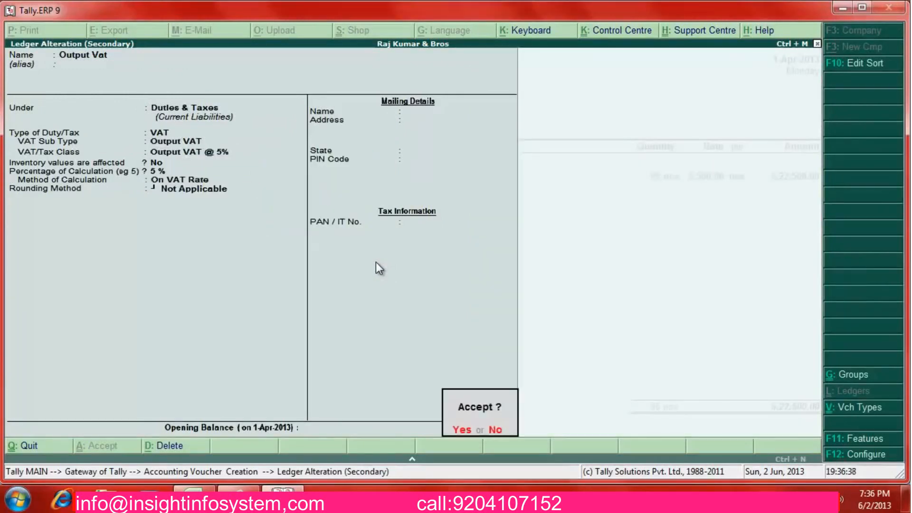
{"action": "key", "text": "Return"}
{"action": "key", "text": "Return"}
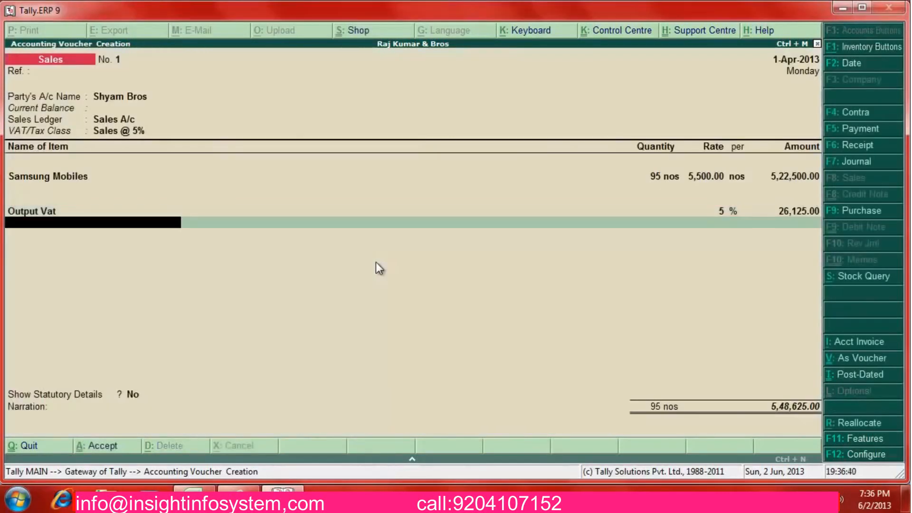
{"action": "key", "text": "Return"}
{"action": "key", "text": "Return"}
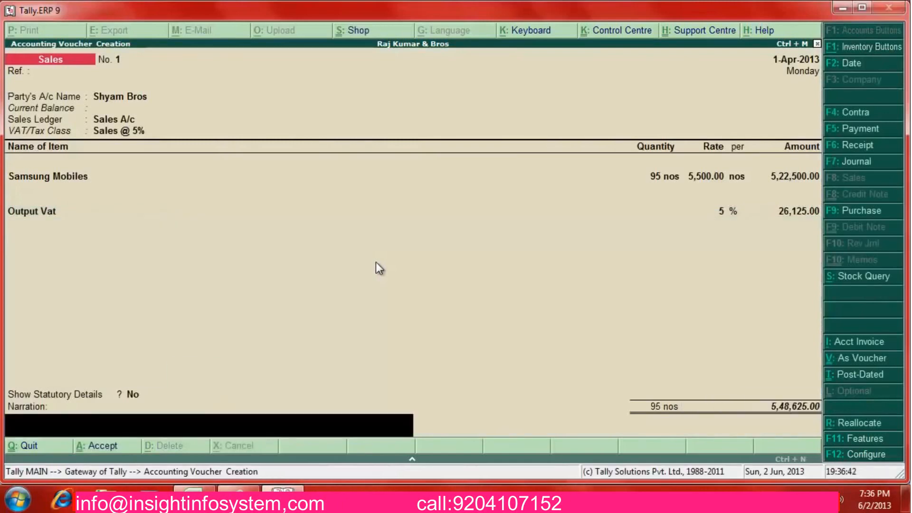
{"action": "key", "text": "Return"}
{"action": "key", "text": "Return"}
Review row 10's Rs 548,000 cheque received from Shyam & Bros, then return to Tally
{"action": "key", "text": "alt+Tab"}
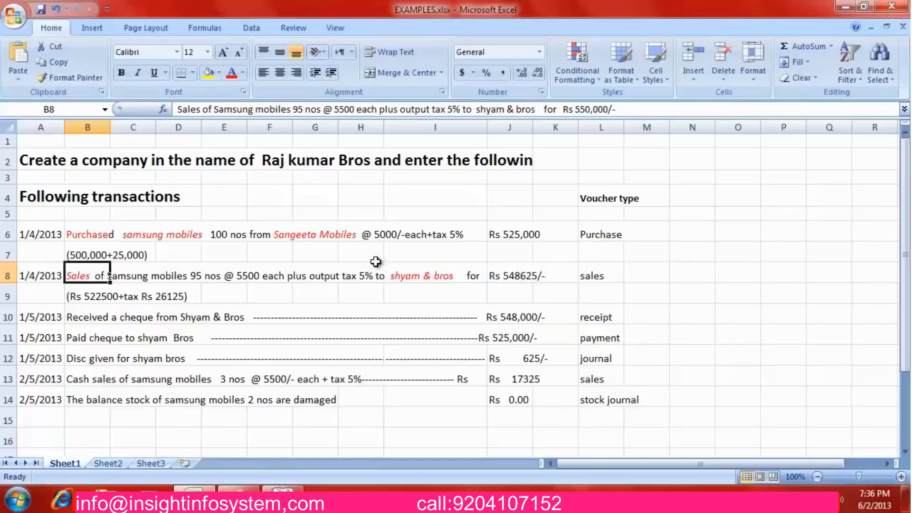
{"action": "left_click", "coordinate": [180, 319]}
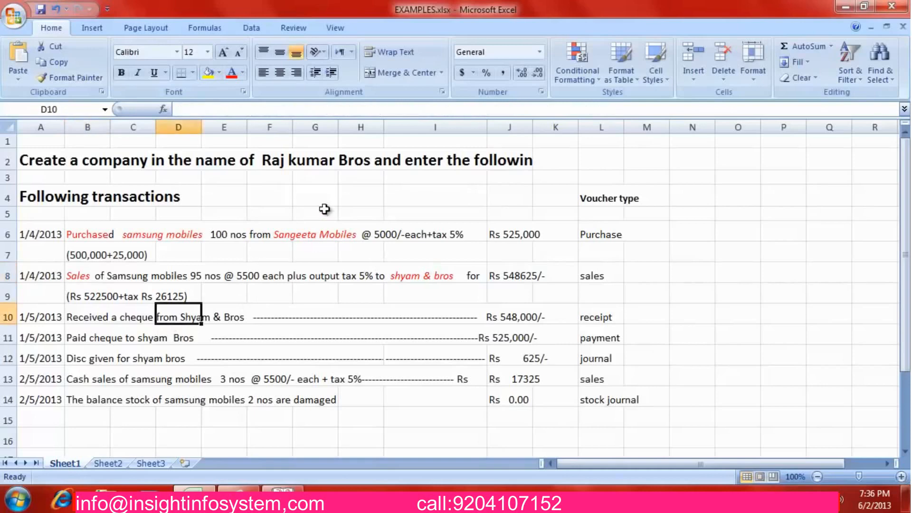
{"action": "key", "text": "Left"}
{"action": "key", "text": "Left"}
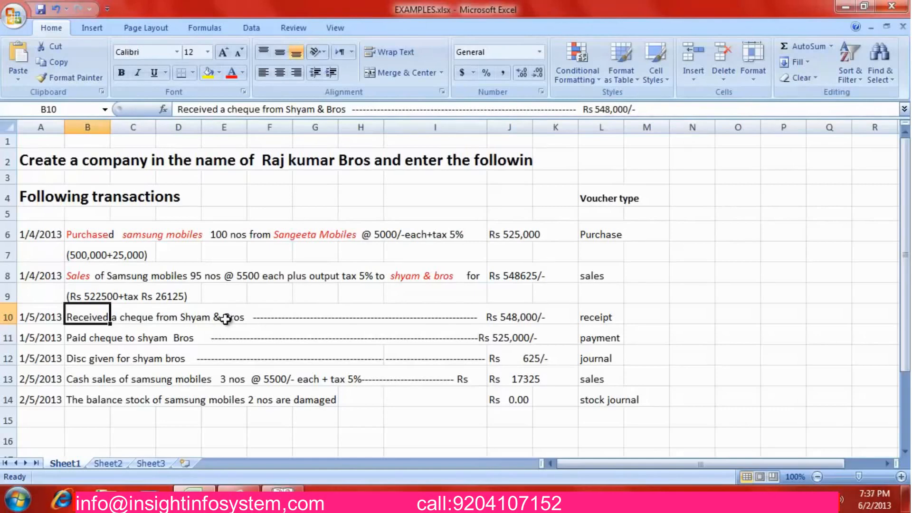
{"action": "key", "text": "alt"}
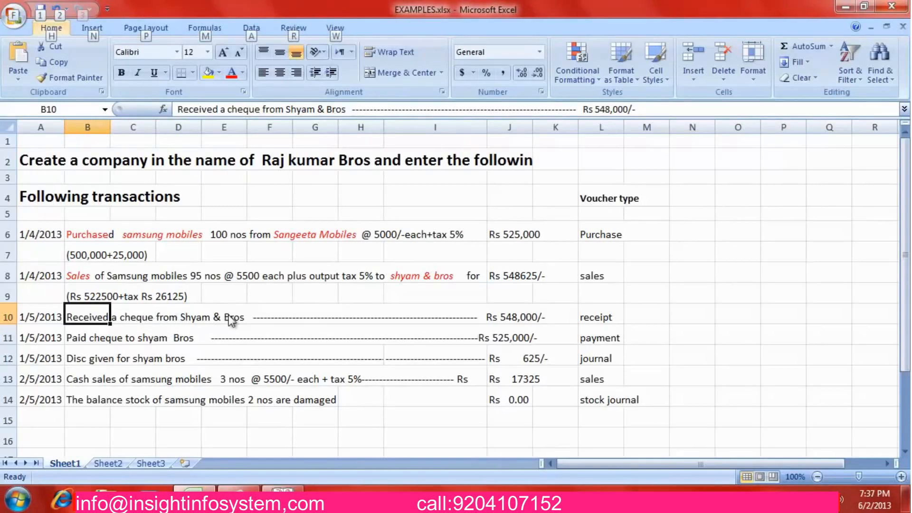
{"action": "key", "text": "alt+Tab"}
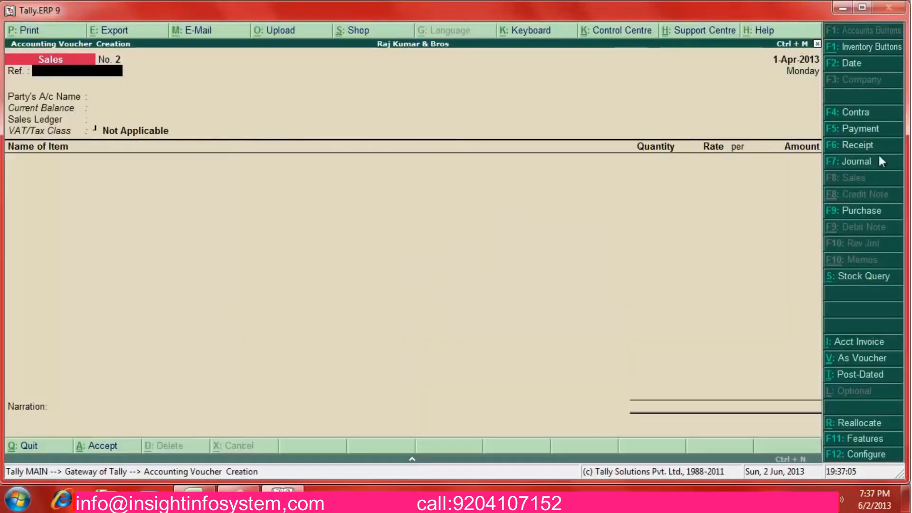
Start a receipt into State Bank of India with Shyam Bros as the paying party
{"action": "left_click", "coordinate": [864, 149]}
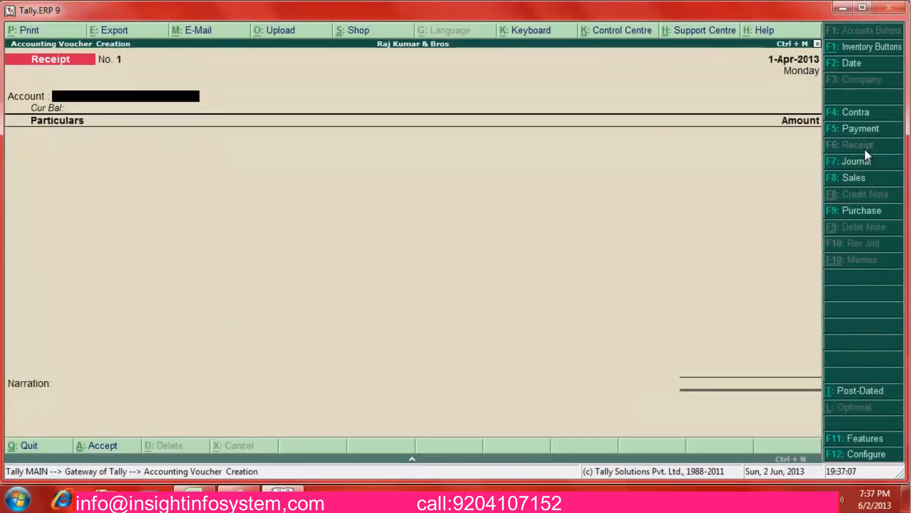
{"action": "key", "text": "alt+Tab"}
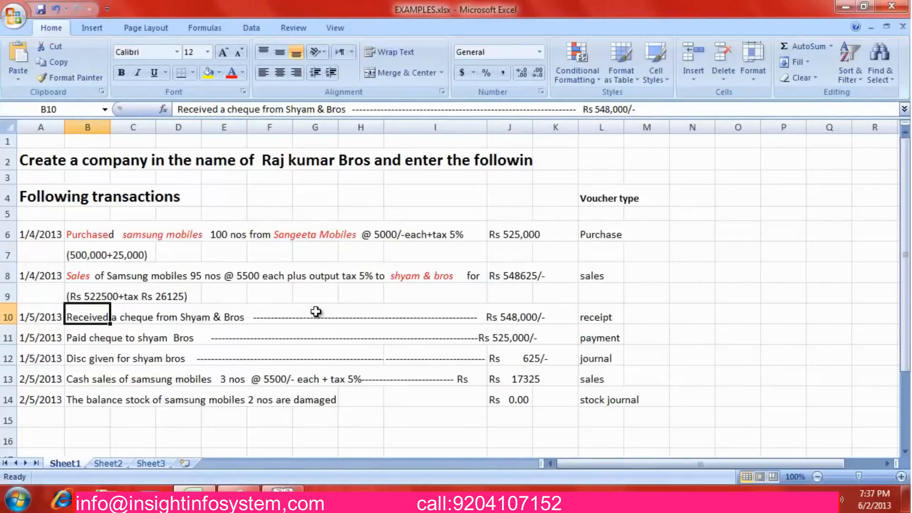
{"action": "key", "text": "alt+Tab"}
{"action": "type", "text": "Sta"}
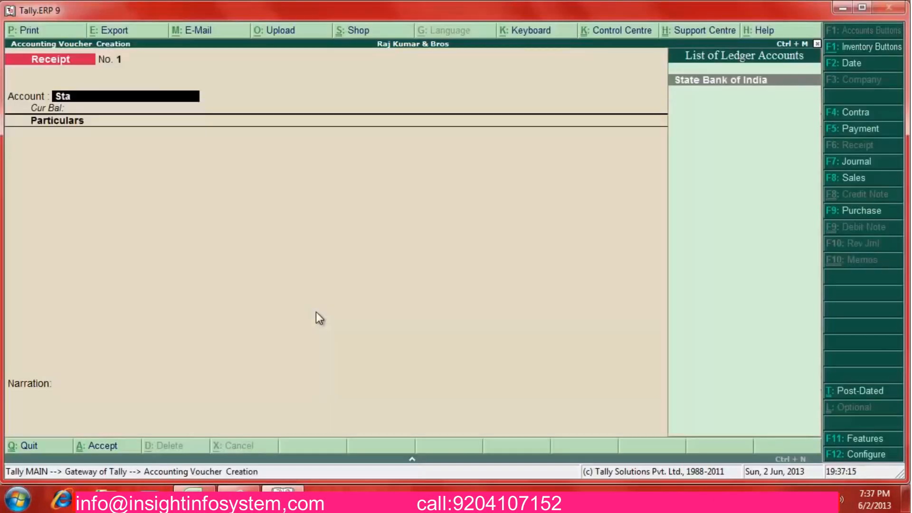
{"action": "key", "text": "Return"}
{"action": "type", "text": "Shy"}
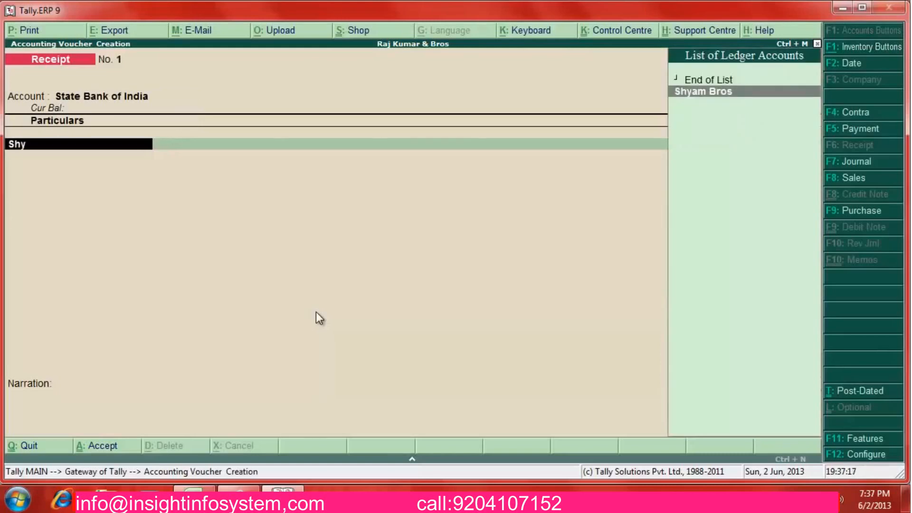
{"action": "key", "text": "Return"}
Enter 6,45,625 against bill 1, then back out to fix the wrong amount
{"action": "key", "text": "alt+Tab"}
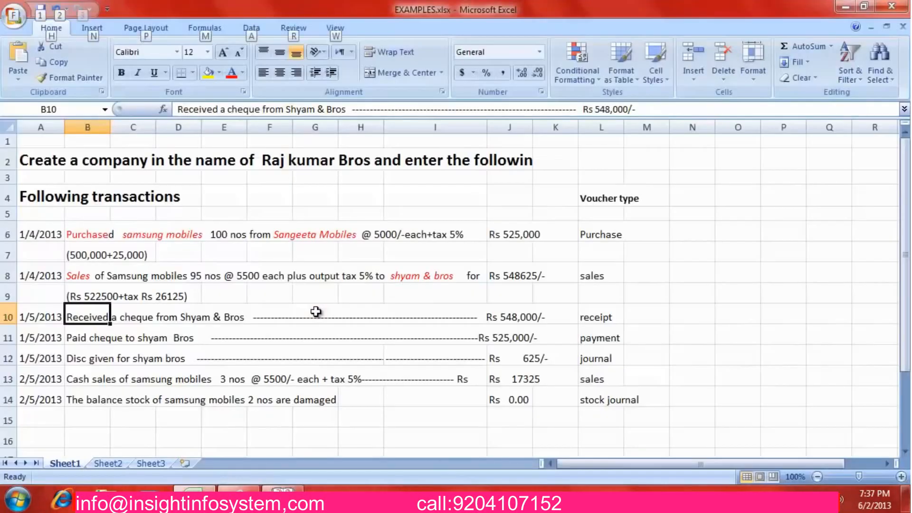
{"action": "key", "text": "alt+Tab"}
{"action": "type", "text": "6"}
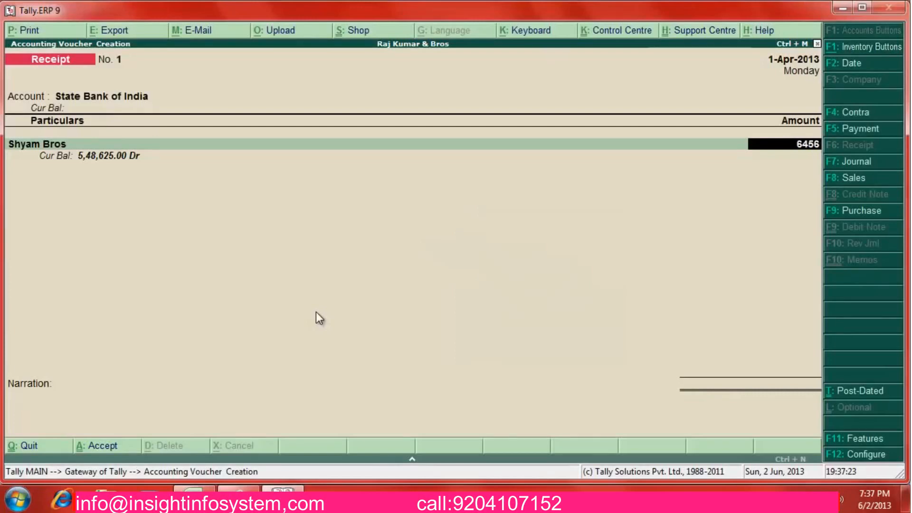
{"action": "type", "text": ",45,625"}
{"action": "key", "text": "Return"}
{"action": "key", "text": "Return"}
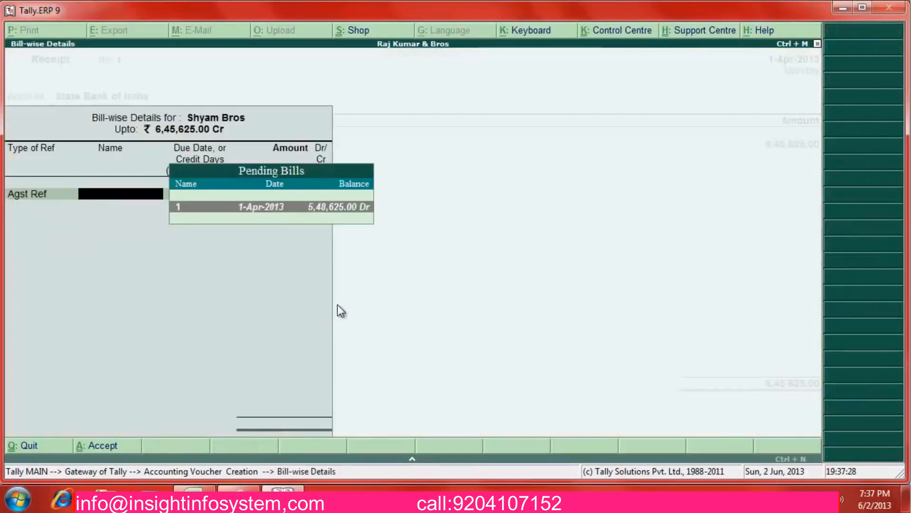
{"action": "key", "text": "Return"}
{"action": "key", "text": "Return"}
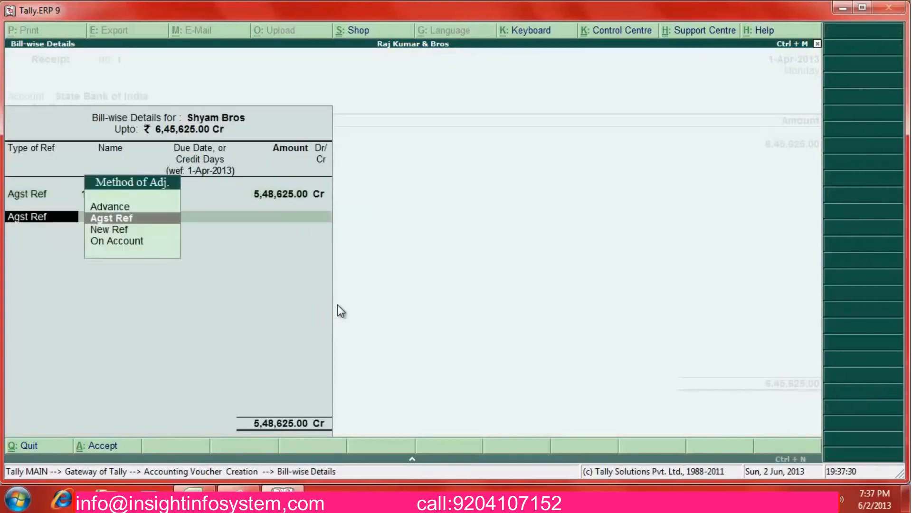
{"action": "key", "text": "BackSpace"}
{"action": "key", "text": "BackSpace"}
{"action": "key", "text": "BackSpace"}
{"action": "key", "text": "BackSpace"}
{"action": "key", "text": "BackSpace"}
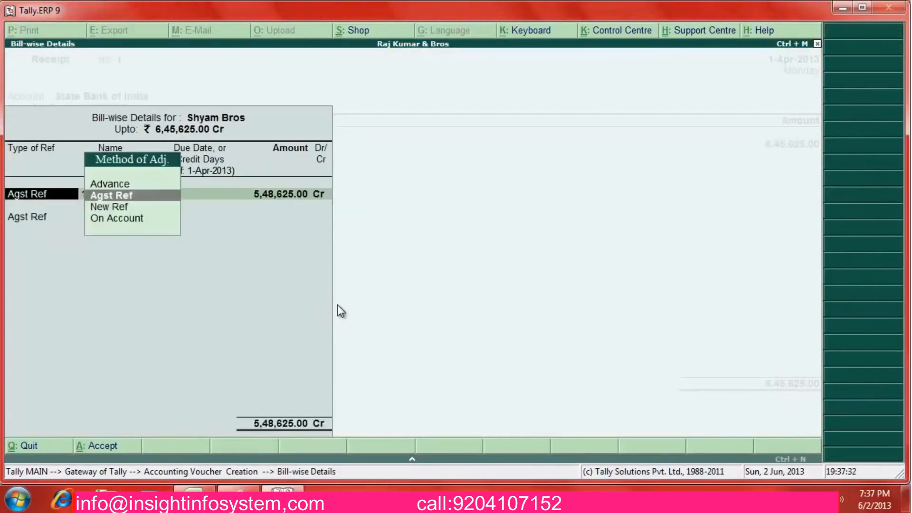
Correct the receipt amount to 5,48,625 and settle it against bill 1
{"action": "key", "text": "alt+Tab"}
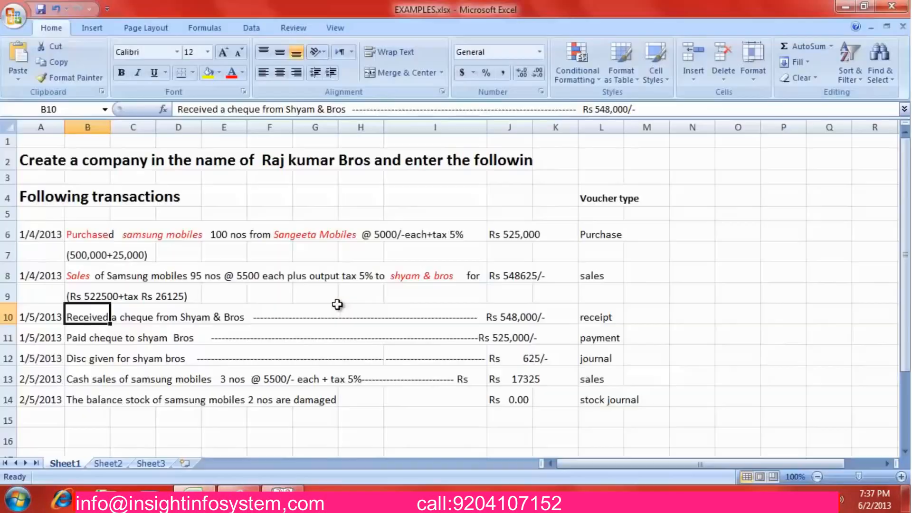
{"action": "key", "text": "alt+Tab"}
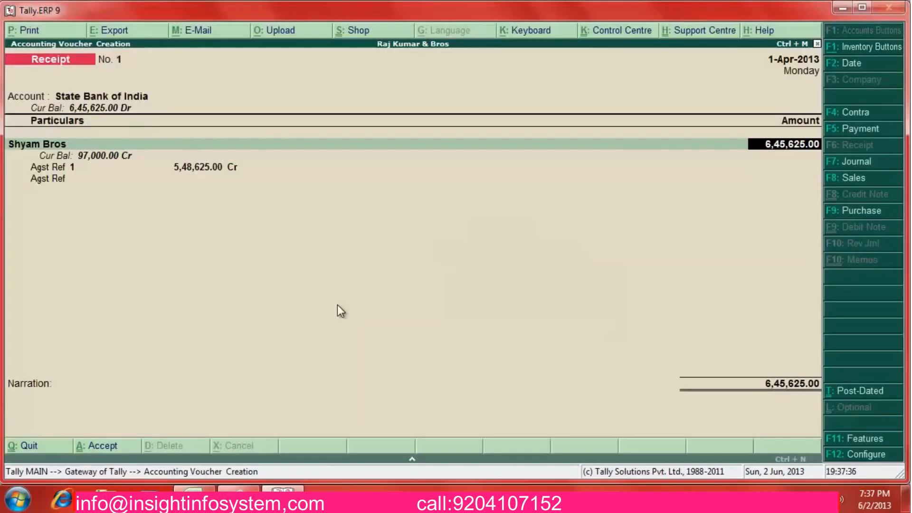
{"action": "type", "text": "5,48,6"}
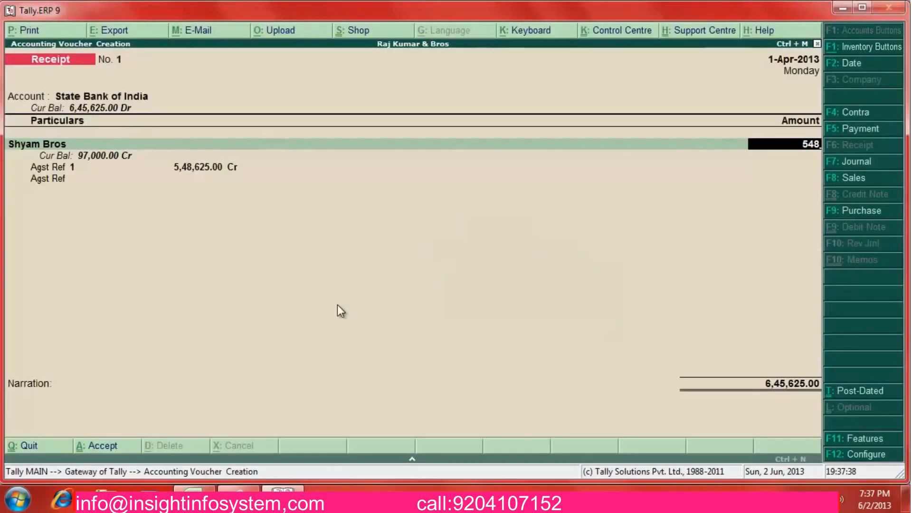
{"action": "type", "text": "25"}
{"action": "key", "text": "Return"}
{"action": "key", "text": "Return"}
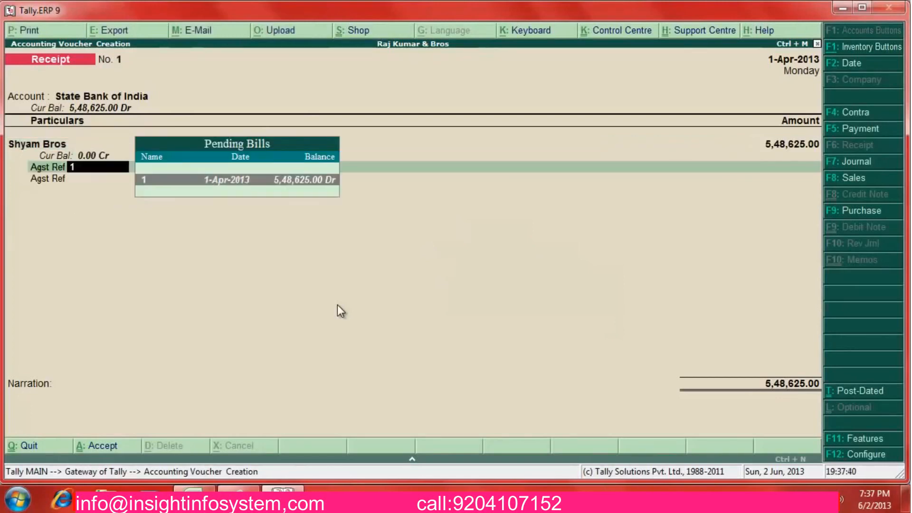
{"action": "key", "text": "Return"}
Set the bank allocation transaction type to Cheque/DD
{"action": "key", "text": "Return"}
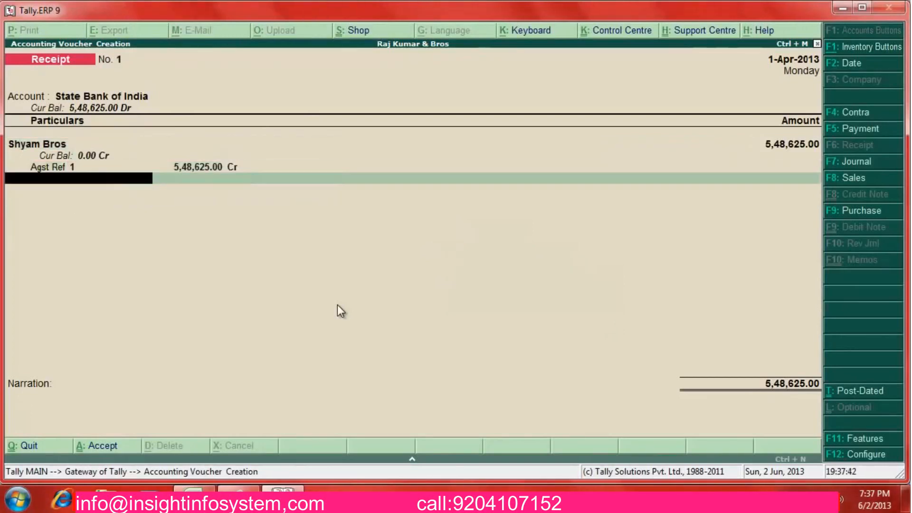
{"action": "key", "text": "Return"}
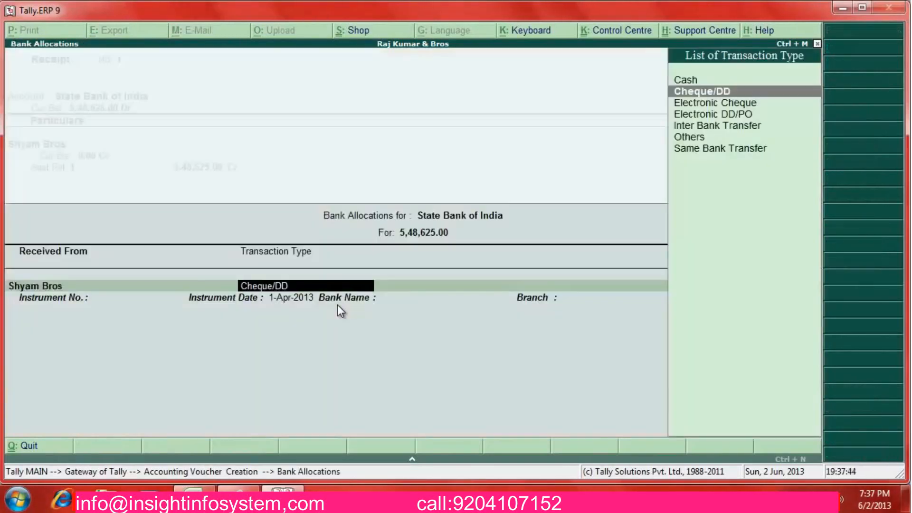
{"action": "key", "text": "Return"}
{"action": "key", "text": "Return"}
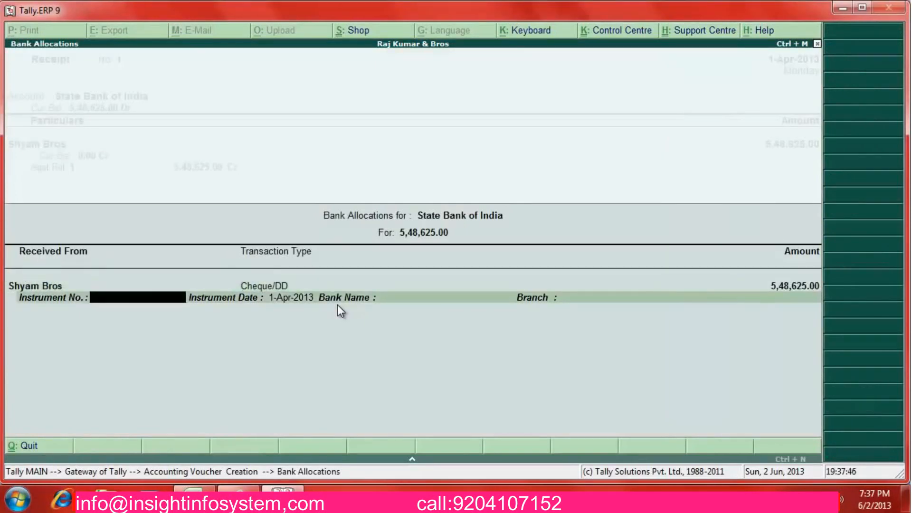
{"action": "key", "text": "alt+Tab"}
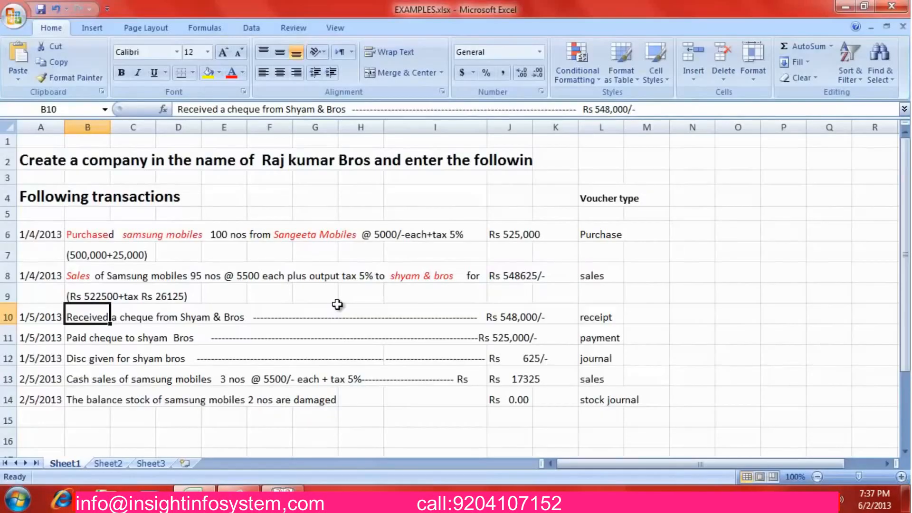
Make a cheque-number note in cell E9 and reread row 10's cheque receipt line
{"action": "key", "text": "Up"}
{"action": "key", "text": "Right"}
{"action": "key", "text": "Right"}
{"action": "key", "text": "Right"}
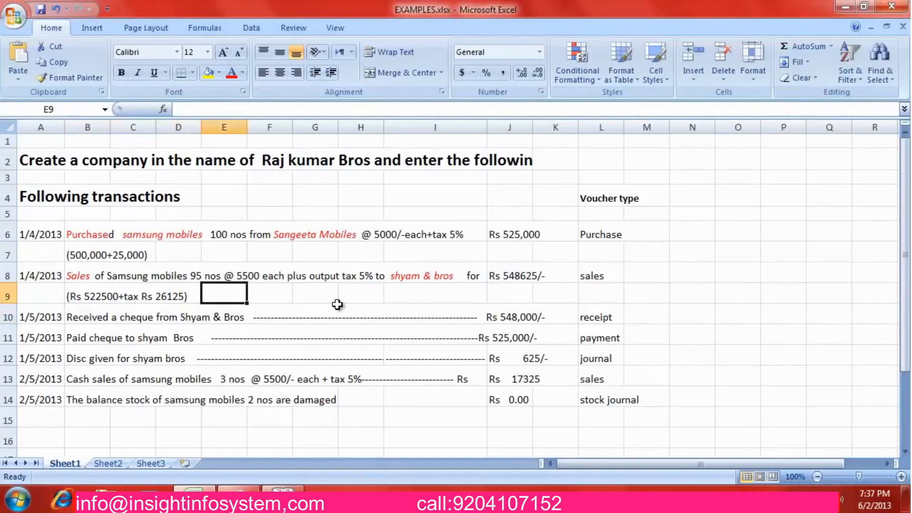
{"action": "type", "text": "2256"}
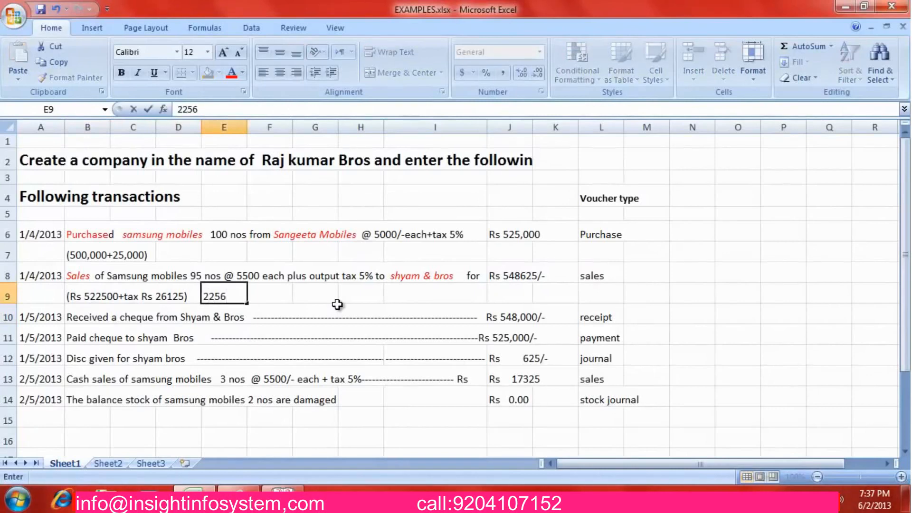
{"action": "type", "text": "41"}
{"action": "key", "text": "BackSpace"}
{"action": "key", "text": "BackSpace"}
{"action": "key", "text": "BackSpace"}
{"action": "key", "text": "BackSpace"}
{"action": "key", "text": "BackSpace"}
{"action": "key", "text": "BackSpace"}
{"action": "type", "text": "vide"}
{"action": "key", "text": "BackSpace"}
{"action": "key", "text": "BackSpace"}
{"action": "key", "text": "BackSpace"}
{"action": "key", "text": "BackSpace"}
{"action": "key", "text": "Return"}
{"action": "key", "text": "Right"}
{"action": "key", "text": "Left"}
{"action": "key", "text": "Left"}
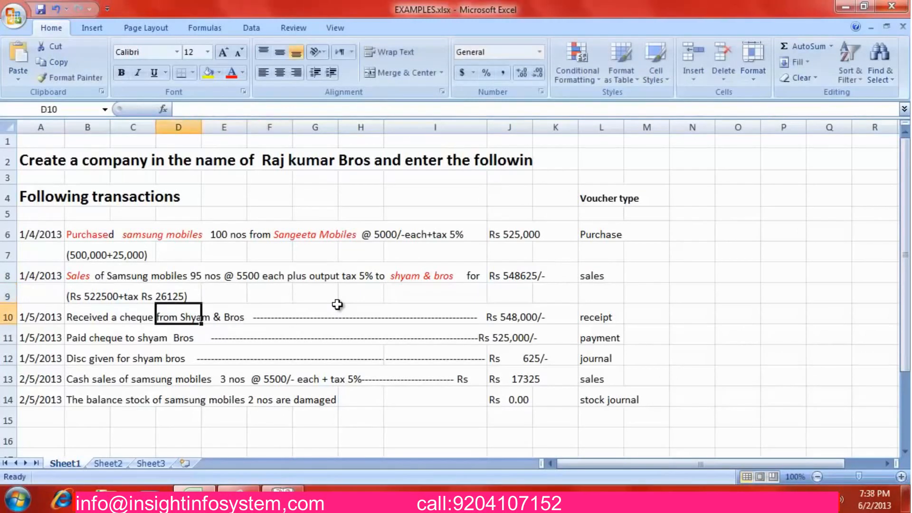
{"action": "key", "text": "Right"}
{"action": "key", "text": "Right"}
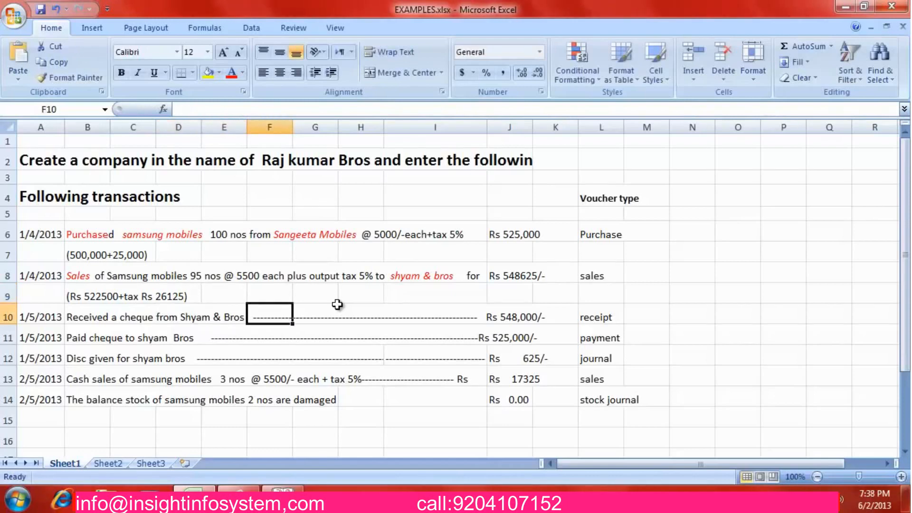
{"action": "key", "text": "alt+Tab"}
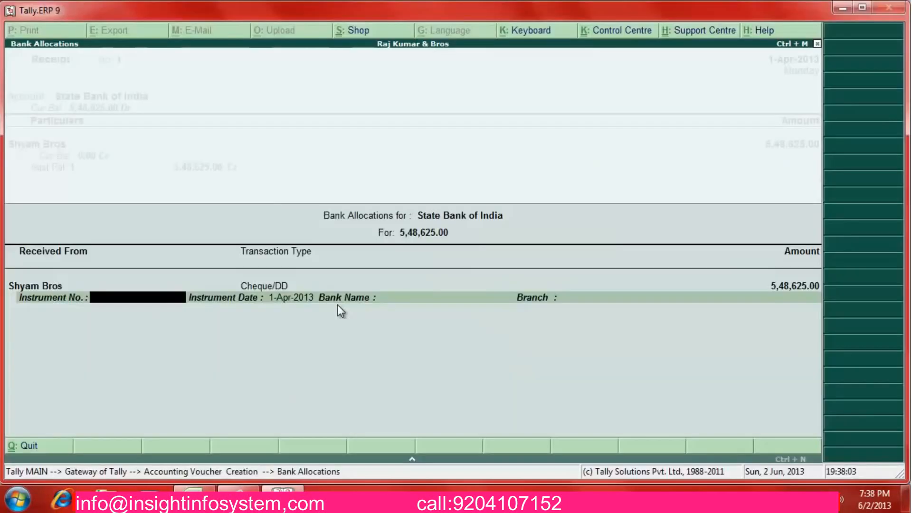
Enter cheque number 225110 and narration 'recd che from shyam bros', then save the receipt
{"action": "type", "text": "225110"}
{"action": "key", "text": "Return"}
{"action": "key", "text": "Return"}
{"action": "key", "text": "Return"}
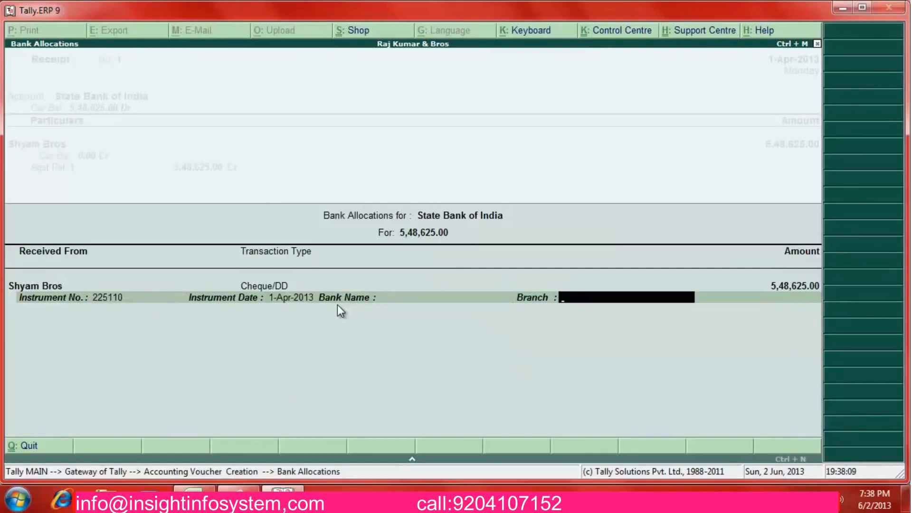
{"action": "key", "text": "Return"}
{"action": "type", "text": "rec"}
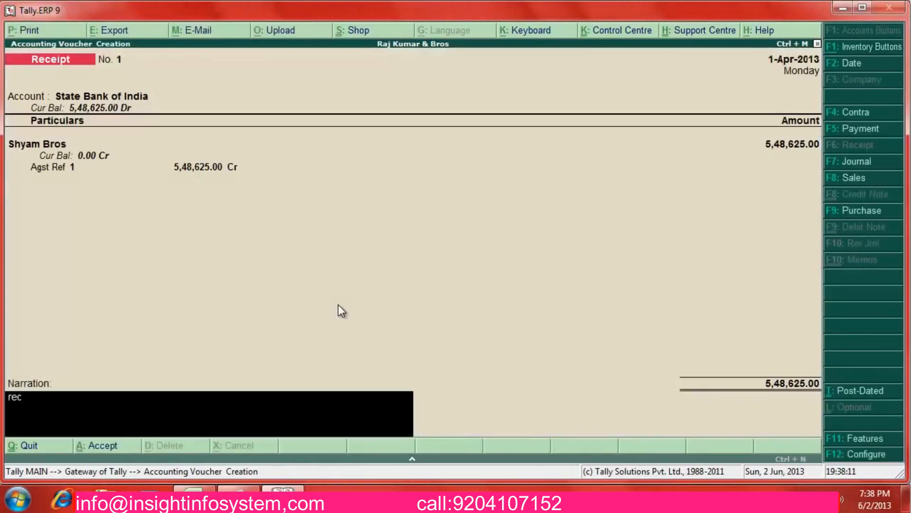
{"action": "type", "text": "d che from shyam"}
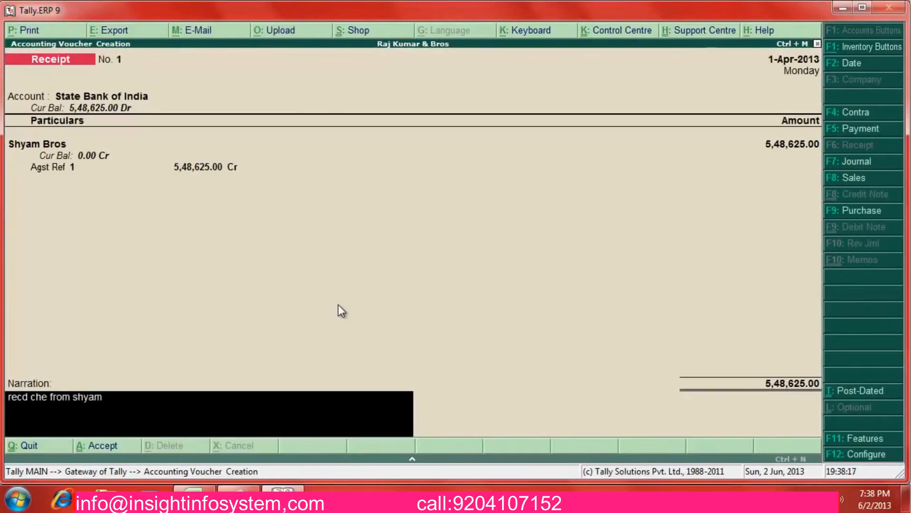
{"action": "type", "text": " bros"}
{"action": "key", "text": "Return"}
{"action": "key", "text": "Return"}
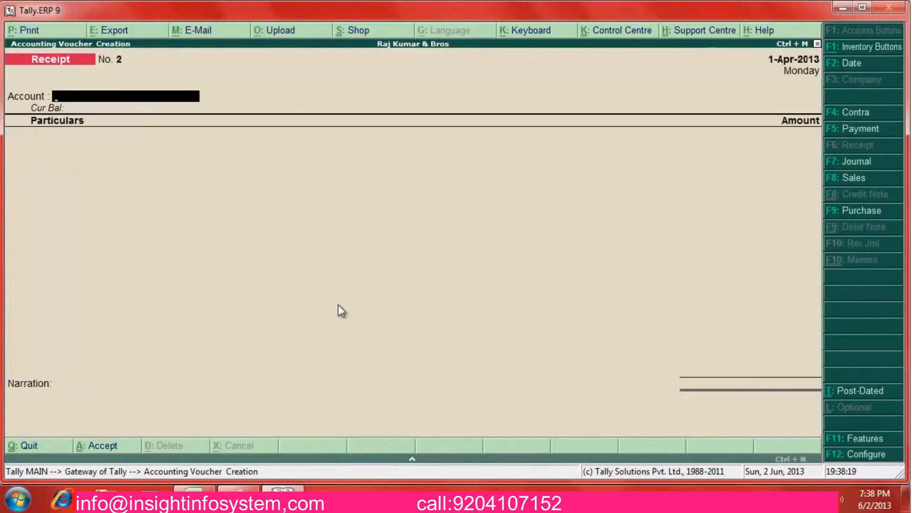
{"action": "key", "text": "alt+Tab"}
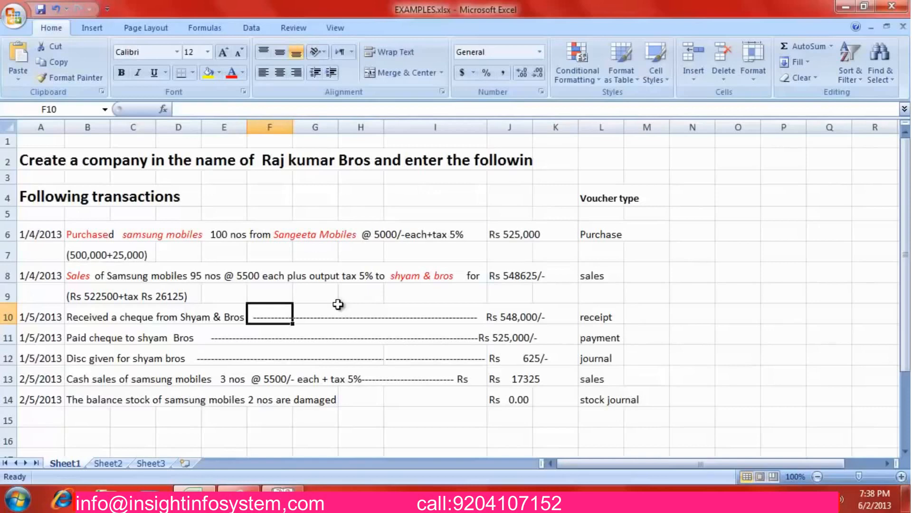
Compare row 11's cheque payment line with the receipt line above and the discount line below
{"action": "key", "text": "Down"}
{"action": "key", "text": "Left"}
{"action": "key", "text": "Left"}
{"action": "key", "text": "Left"}
{"action": "key", "text": "Left"}
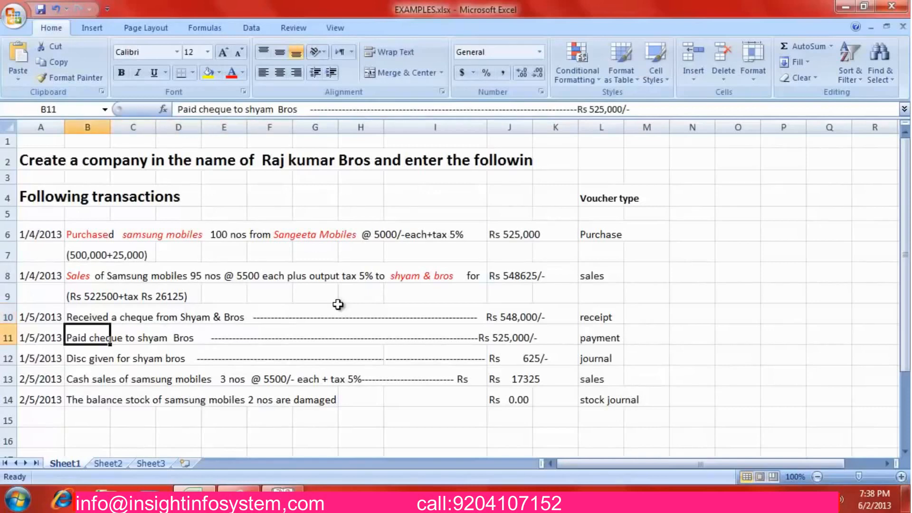
{"action": "key", "text": "Right"}
{"action": "key", "text": "Up"}
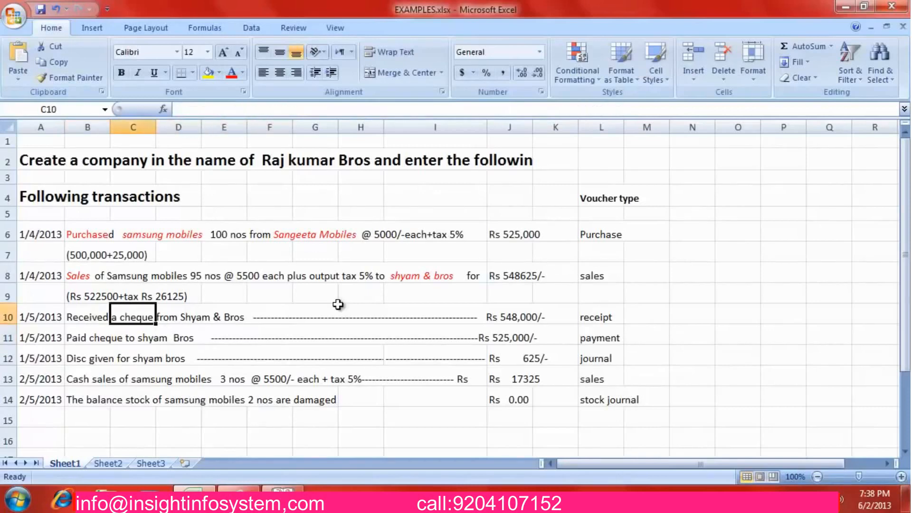
{"action": "key", "text": "Right"}
{"action": "key", "text": "Down"}
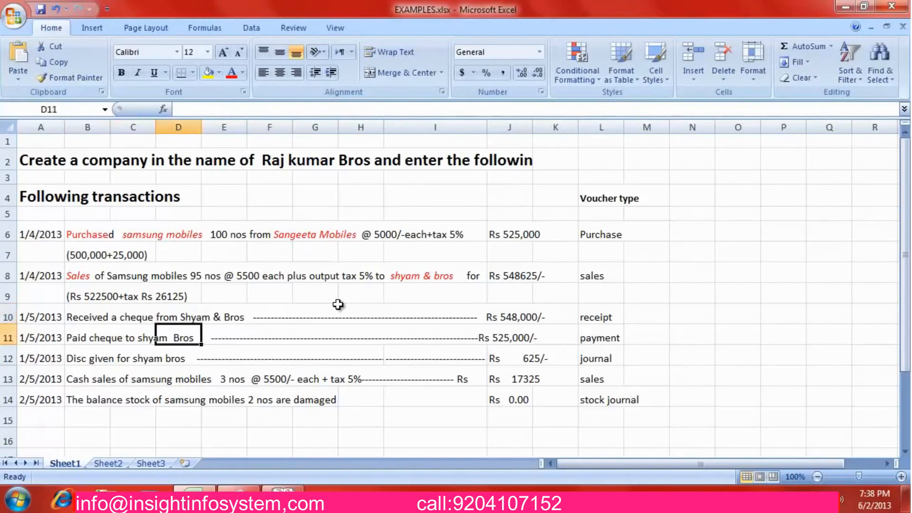
{"action": "key", "text": "Left"}
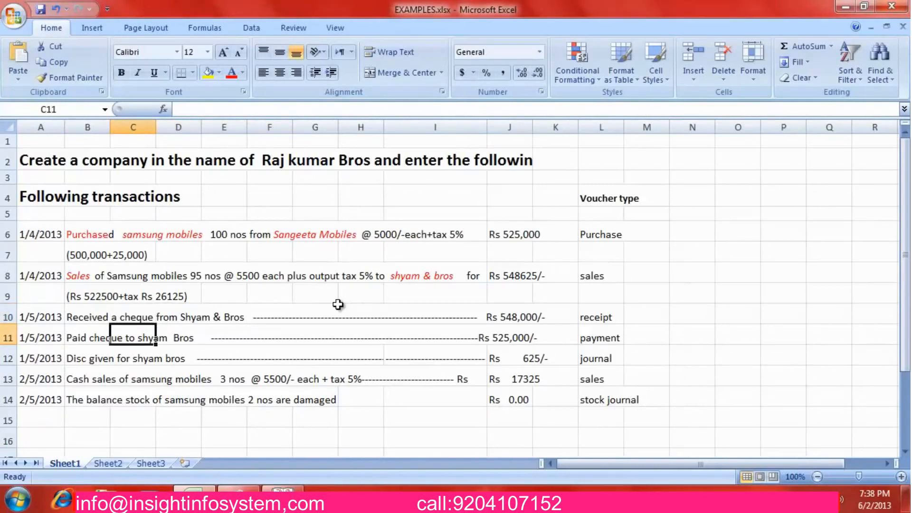
{"action": "key", "text": "Left"}
{"action": "key", "text": "Right"}
{"action": "key", "text": "Right"}
{"action": "key", "text": "Down"}
{"action": "key", "text": "Left"}
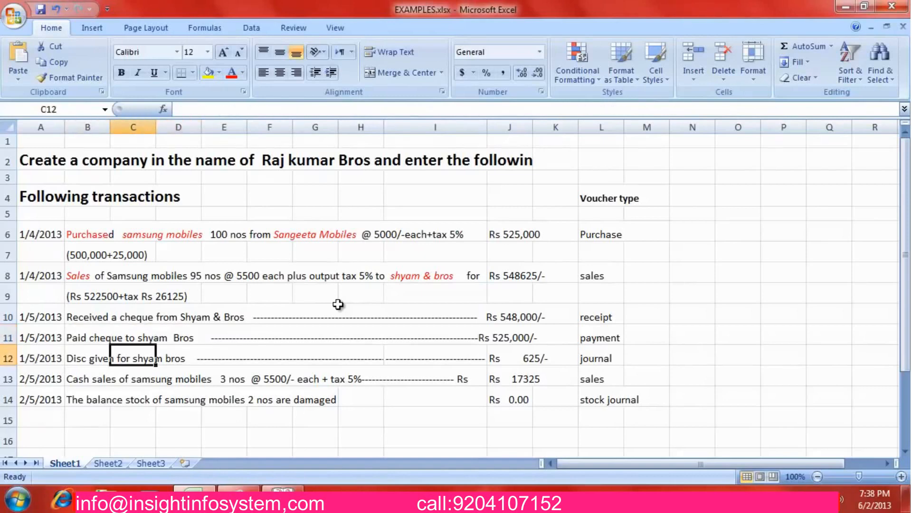
{"action": "key", "text": "Right"}
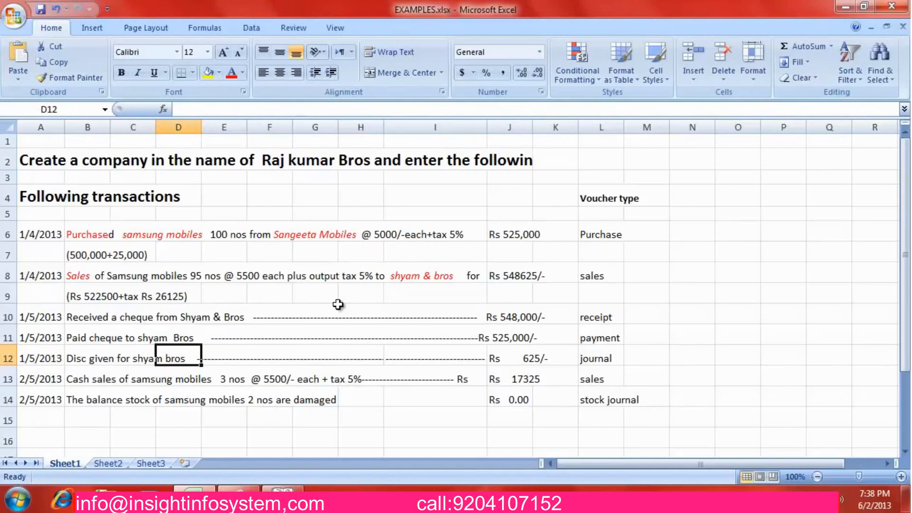
{"action": "key", "text": "Up"}
{"action": "key", "text": "Left"}
{"action": "key", "text": "Left"}
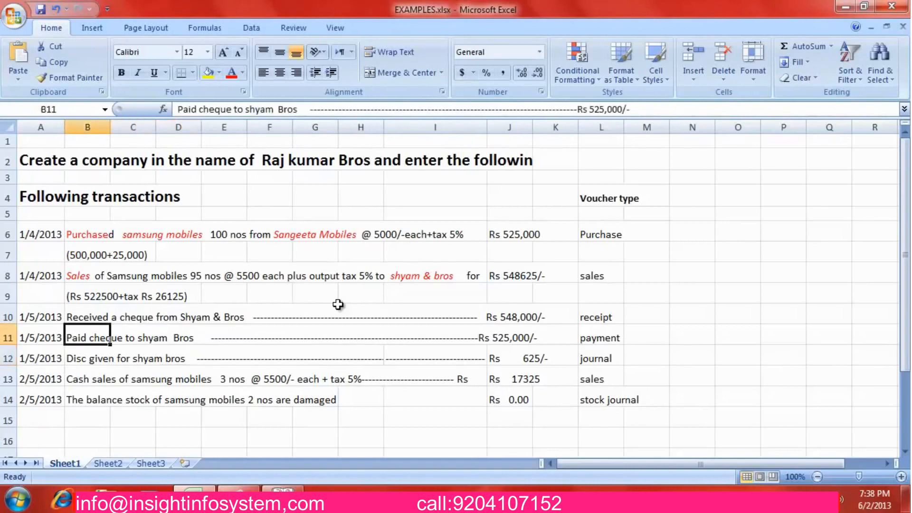
{"action": "key", "text": "Right"}
{"action": "key", "text": "Right"}
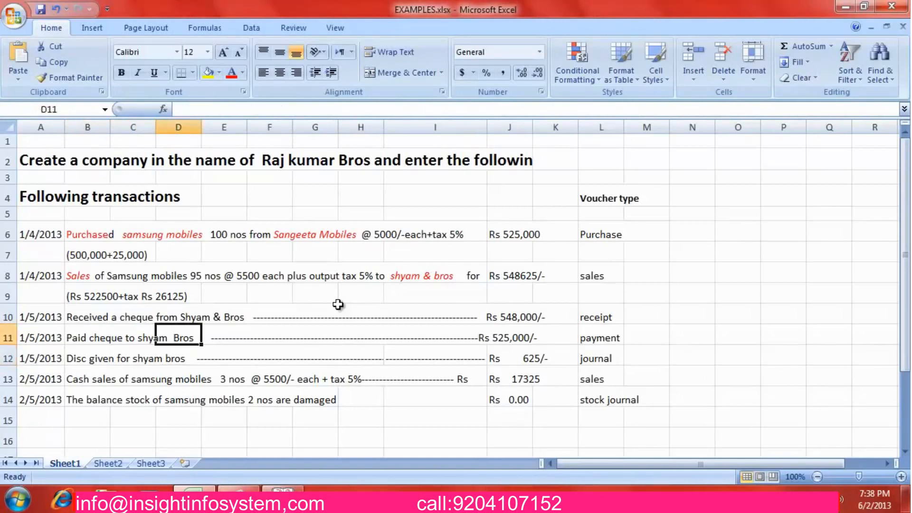
{"action": "key", "text": "Left"}
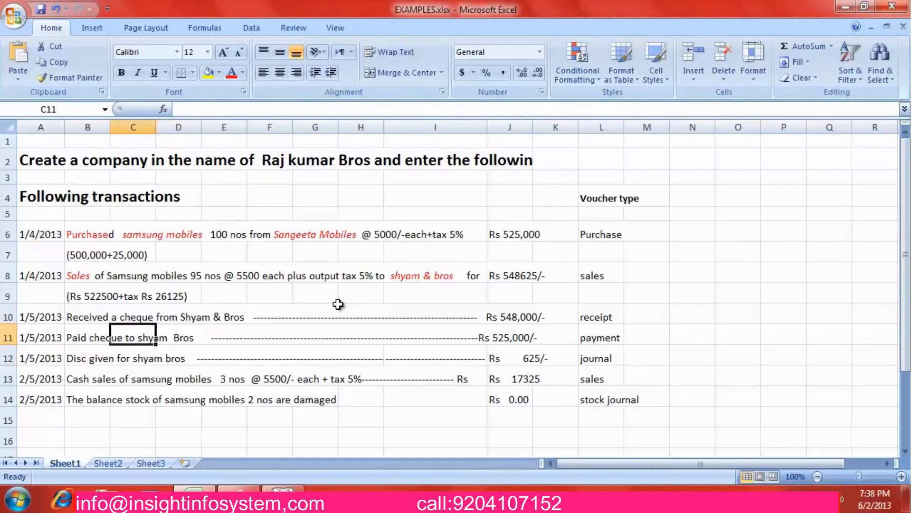
{"action": "key", "text": "Left"}
Replace the payee in B11 with 'sangeeta Mobiles' so it reads Paid cheque to sangeeta Mobiles
{"action": "key", "text": "F2"}
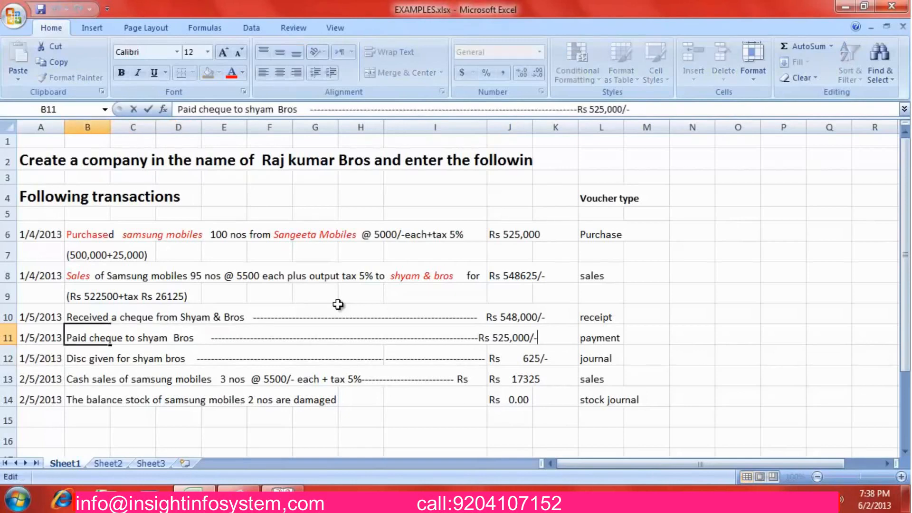
{"action": "key", "text": "Left"}
{"action": "key", "text": "Left"}
{"action": "key", "text": "Left"}
{"action": "key", "text": "Left"}
{"action": "key", "text": "Left"}
{"action": "key", "text": "Left"}
{"action": "key", "text": "Left"}
{"action": "key", "text": "Left"}
{"action": "key", "text": "Left"}
{"action": "key", "text": "Left"}
{"action": "key", "text": "Left"}
{"action": "key", "text": "Left"}
{"action": "key", "text": "Left"}
{"action": "key", "text": "Left"}
{"action": "key", "text": "Left"}
{"action": "key", "text": "Left"}
{"action": "key", "text": "Left"}
{"action": "key", "text": "Left"}
{"action": "key", "text": "Left"}
{"action": "key", "text": "Left"}
{"action": "key", "text": "Left"}
{"action": "key", "text": "Left"}
{"action": "key", "text": "Left"}
{"action": "key", "text": "Left"}
{"action": "key", "text": "Left"}
{"action": "key", "text": "Left"}
{"action": "key", "text": "Left"}
{"action": "key", "text": "Left"}
{"action": "key", "text": "Left"}
{"action": "key", "text": "Left"}
{"action": "key", "text": "Left"}
{"action": "key", "text": "Left"}
{"action": "key", "text": "Left"}
{"action": "key", "text": "Left"}
{"action": "key", "text": "Left"}
{"action": "key", "text": "Left"}
{"action": "key", "text": "Left"}
{"action": "key", "text": "Left"}
{"action": "key", "text": "Left"}
{"action": "key", "text": "Left"}
{"action": "key", "text": "Left"}
{"action": "key", "text": "Left"}
{"action": "key", "text": "Left"}
{"action": "key", "text": "Left"}
{"action": "key", "text": "Left"}
{"action": "key", "text": "Left"}
{"action": "key", "text": "Left"}
{"action": "key", "text": "Left"}
{"action": "key", "text": "Left"}
{"action": "key", "text": "Left"}
{"action": "key", "text": "Left"}
{"action": "key", "text": "Left"}
{"action": "key", "text": "Left"}
{"action": "key", "text": "Left"}
{"action": "key", "text": "Left"}
{"action": "key", "text": "Left"}
{"action": "key", "text": "Left"}
{"action": "key", "text": "Left"}
{"action": "key", "text": "Left"}
{"action": "key", "text": "Left"}
{"action": "key", "text": "Right"}
{"action": "key", "text": "Right"}
{"action": "key", "text": "shift+Right"}
{"action": "key", "text": "shift+Right"}
{"action": "key", "text": "shift+Right"}
{"action": "key", "text": "shift+Right"}
{"action": "key", "text": "shift+Right"}
{"action": "key", "text": "shift+Right"}
{"action": "key", "text": "shift+Right"}
{"action": "key", "text": "shift+Right"}
{"action": "key", "text": "shift+Right"}
{"action": "key", "text": "shift+Right"}
{"action": "key", "text": "shift+Right"}
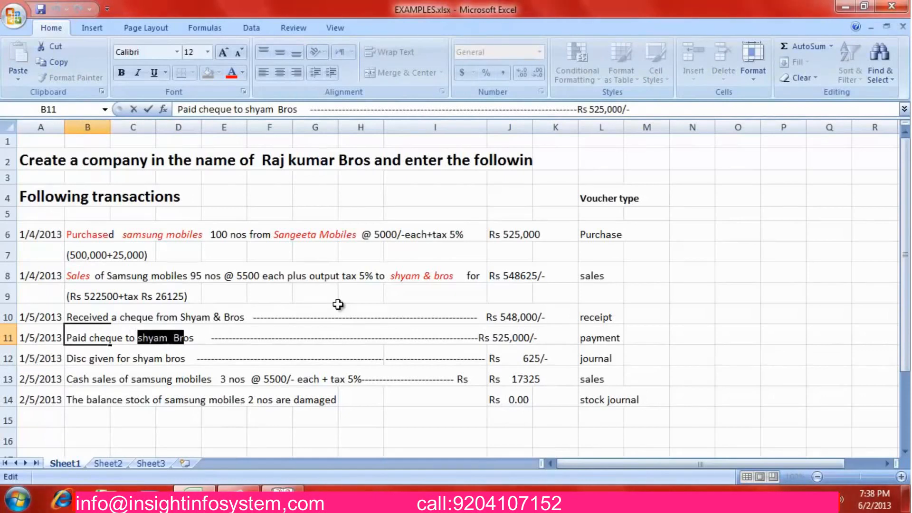
{"action": "type", "text": "sangee"}
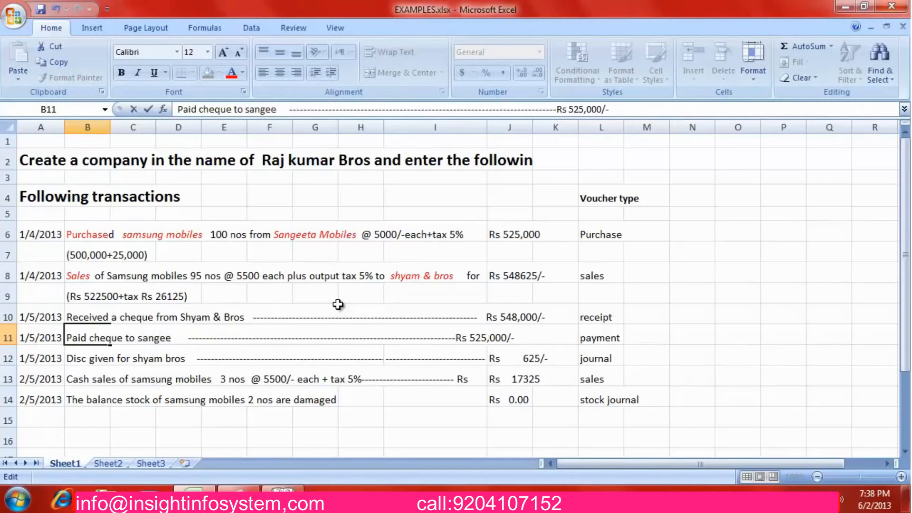
{"action": "type", "text": "ta M"}
{"action": "type", "text": "obiles"}
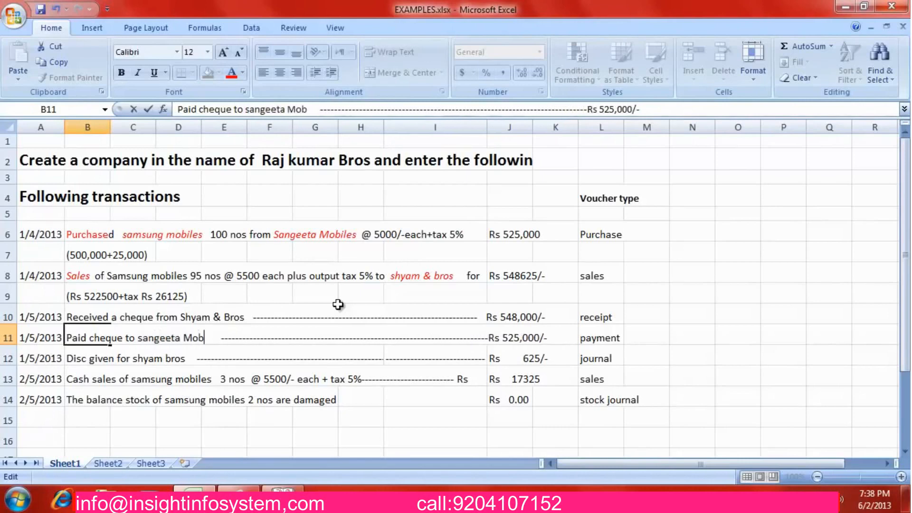
{"action": "key", "text": "Return"}
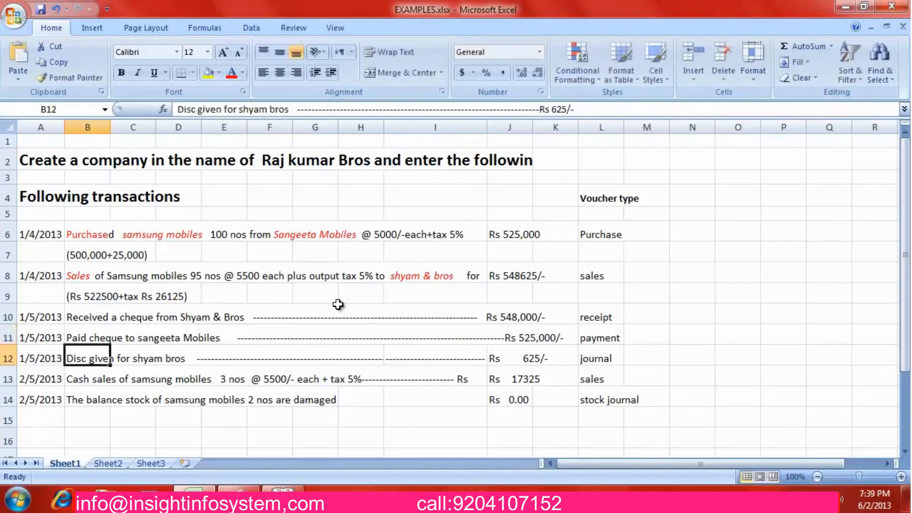
{"action": "key", "text": "Up"}
{"action": "key", "text": "Right"}
{"action": "key", "text": "Right"}
{"action": "key", "text": "Right"}
{"action": "key", "text": "Right"}
{"action": "key", "text": "Right"}
{"action": "key", "text": "Right"}
{"action": "key", "text": "Right"}
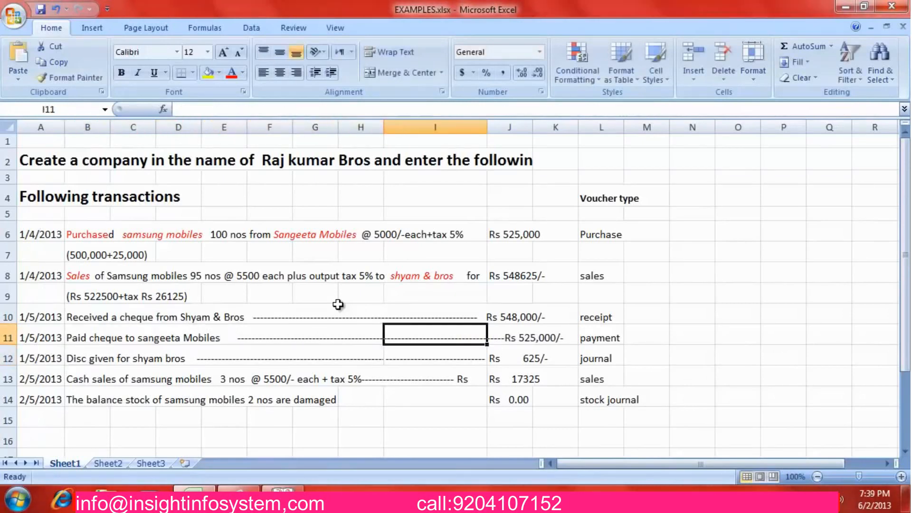
{"action": "key", "text": "alt+Tab"}
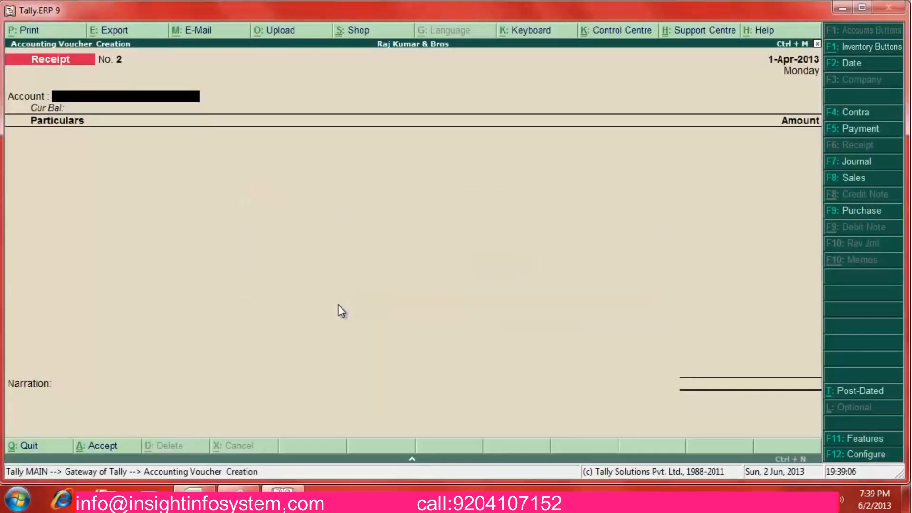
Record a 5,25,000 payment from State Bank of India to Sangeeta Mobiles against reference 0025
{"action": "left_click", "coordinate": [875, 130]}
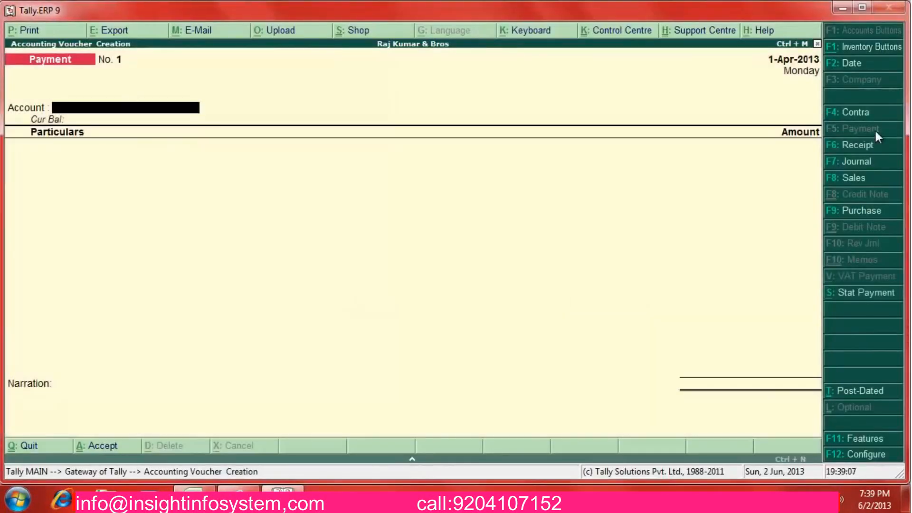
{"action": "type", "text": "st"}
{"action": "key", "text": "Return"}
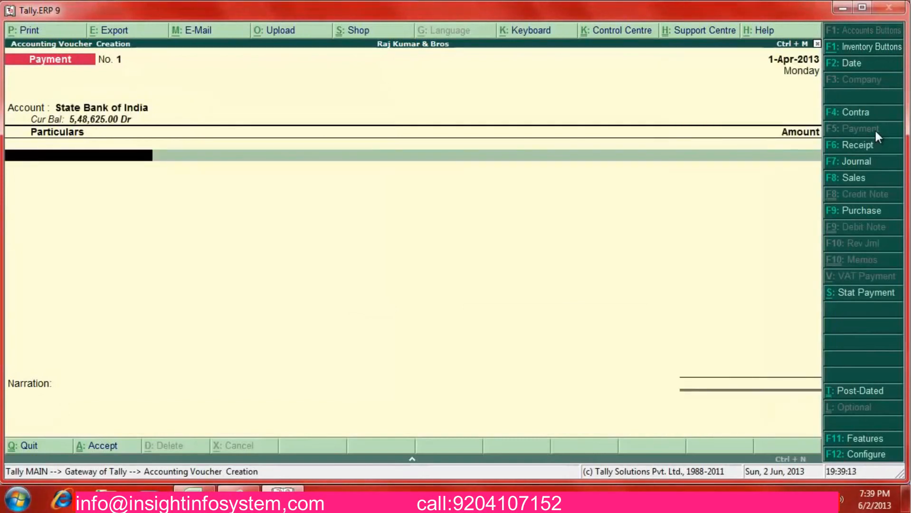
{"action": "type", "text": "Sa"}
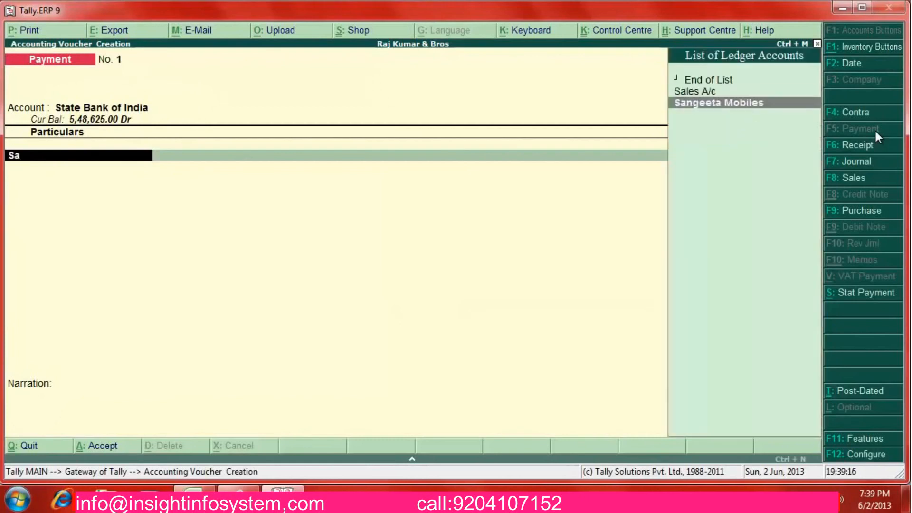
{"action": "key", "text": "Return"}
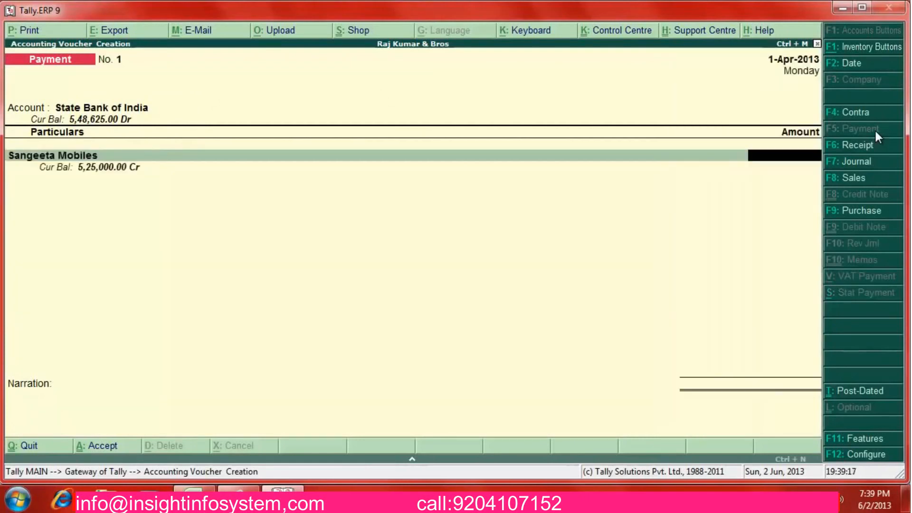
{"action": "key", "text": "alt+Tab"}
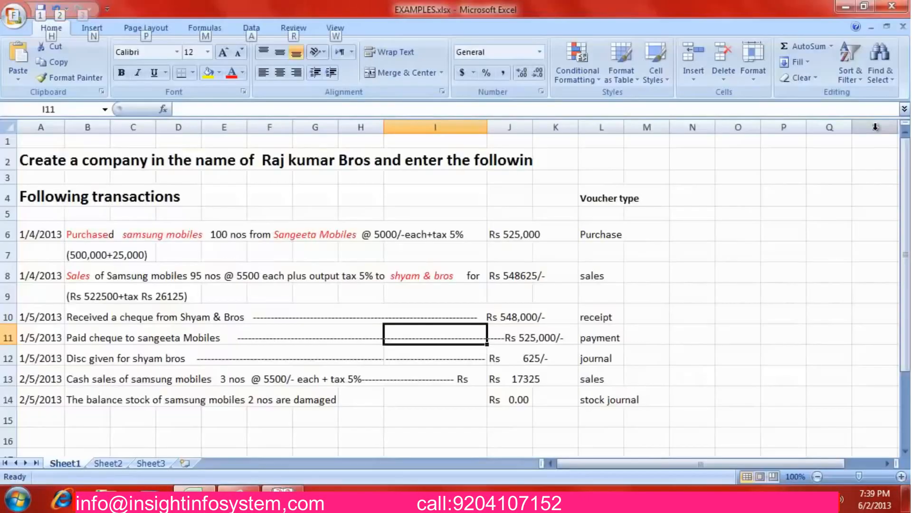
{"action": "key", "text": "alt+Tab"}
{"action": "type", "text": "5,25,000"}
{"action": "key", "text": "Return"}
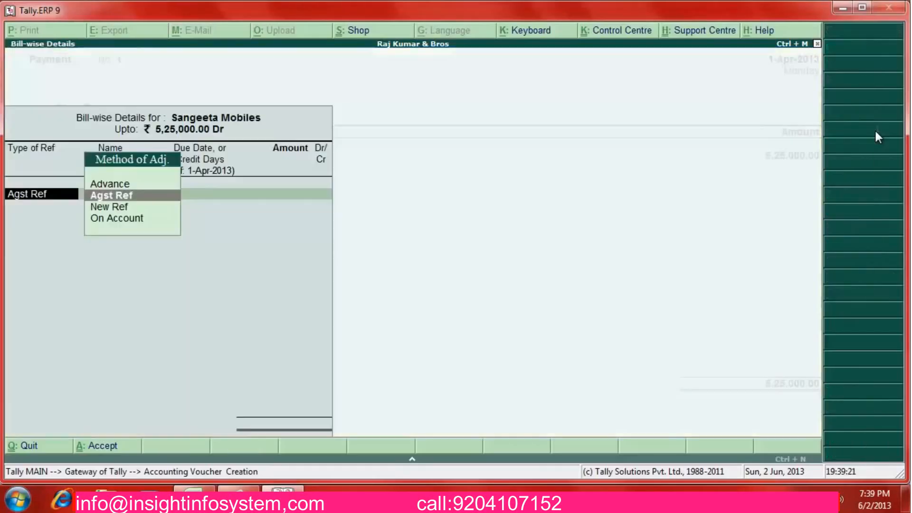
{"action": "key", "text": "Return"}
Settle the payment against pending bill 0025 as a cheque transaction and begin the narration
{"action": "key", "text": "Return"}
{"action": "key", "text": "Return"}
{"action": "key", "text": "Return"}
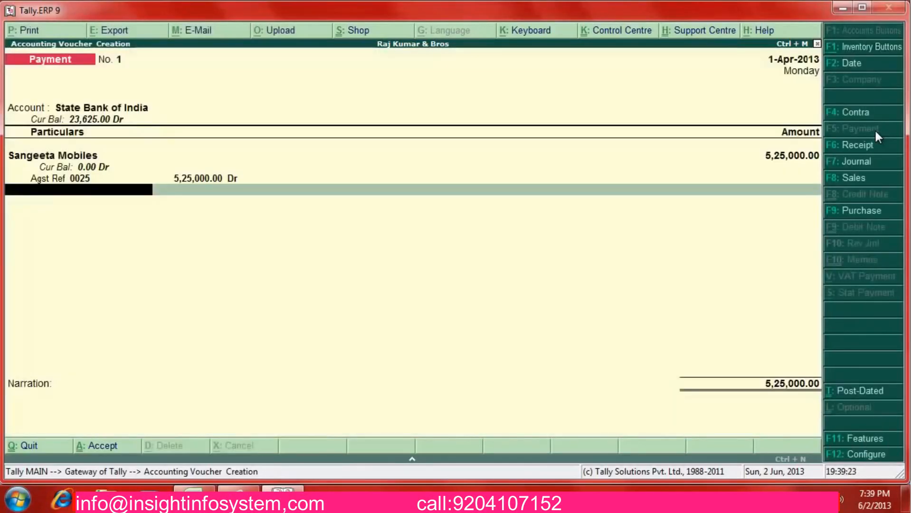
{"action": "key", "text": "Return"}
{"action": "key", "text": "Return"}
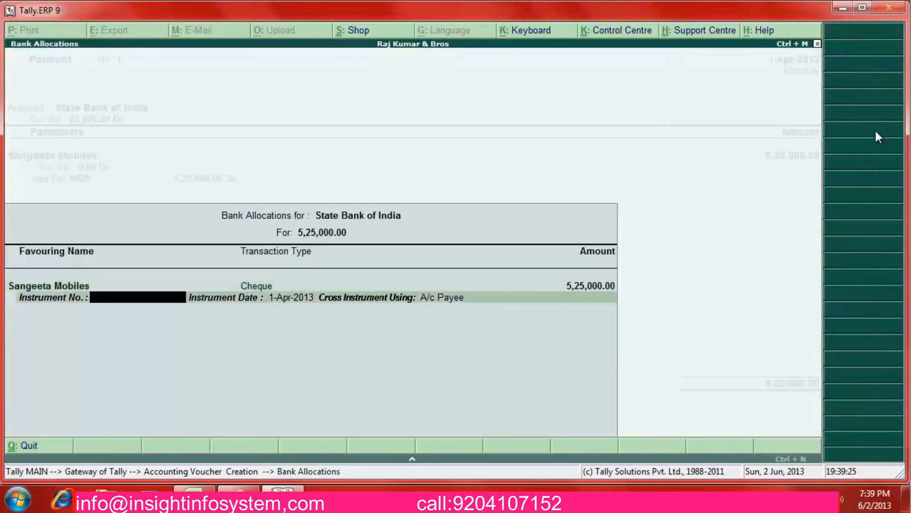
{"action": "key", "text": "Return"}
{"action": "key", "text": "Return"}
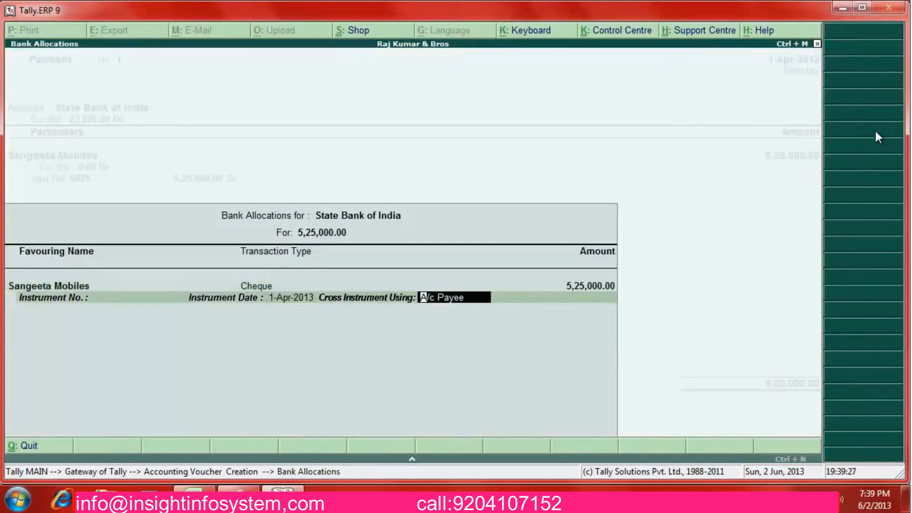
{"action": "key", "text": "Return"}
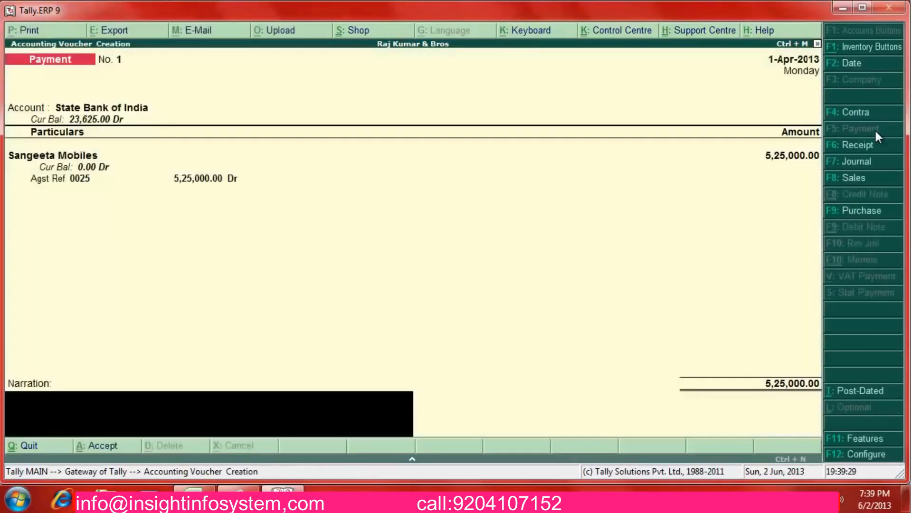
{"action": "key", "text": "alt+Tab"}
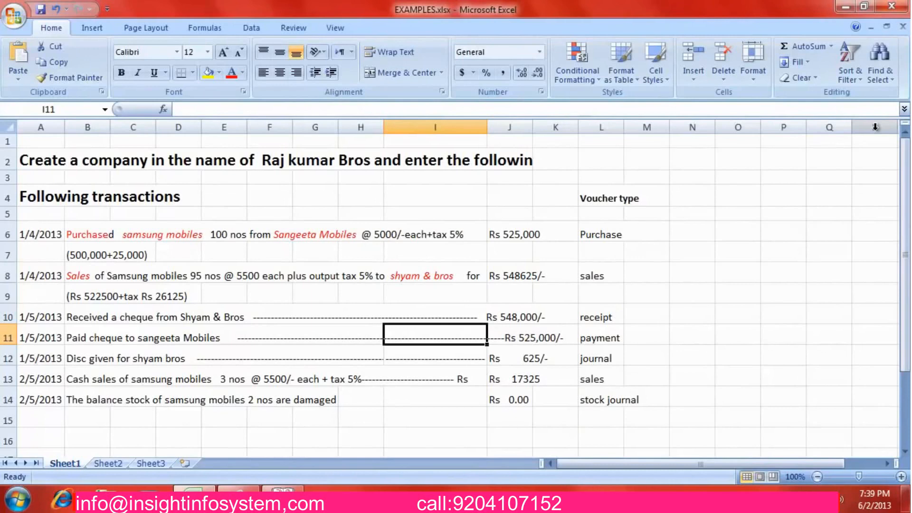
{"action": "key", "text": "alt+Tab"}
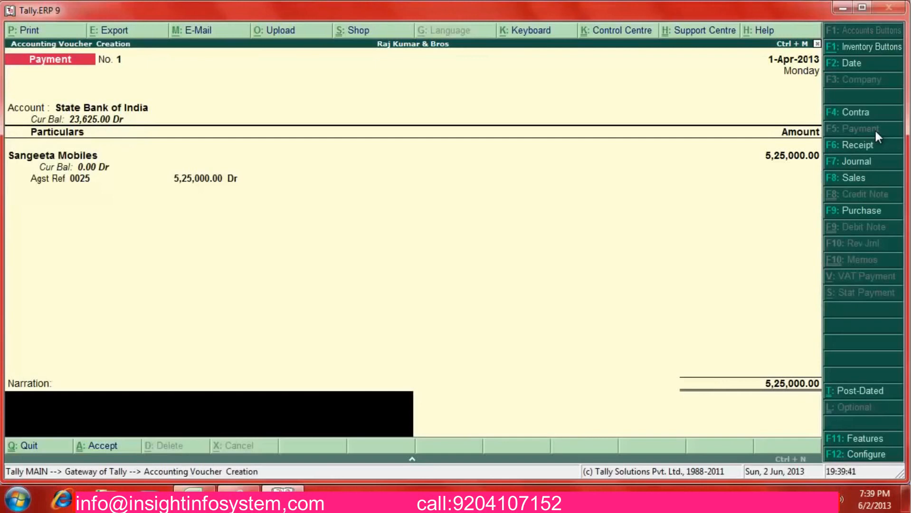
{"action": "type", "text": "paid"}
{"action": "left_click", "coordinate": [771, 383]}
Enter cheque number 556621, narrate 'paid che to sangeeta mobiles', and save the voucher
{"action": "key", "text": "Return"}
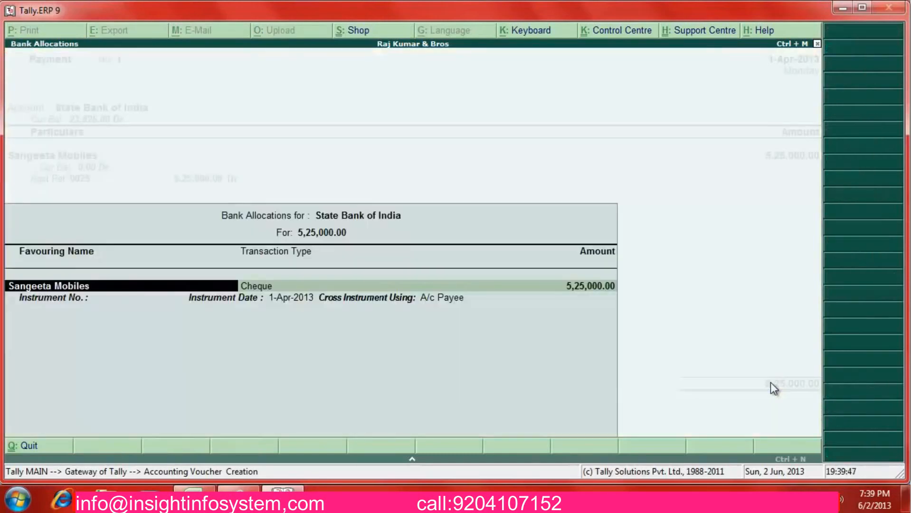
{"action": "key", "text": "Return"}
{"action": "key", "text": "Return"}
{"action": "key", "text": "Return"}
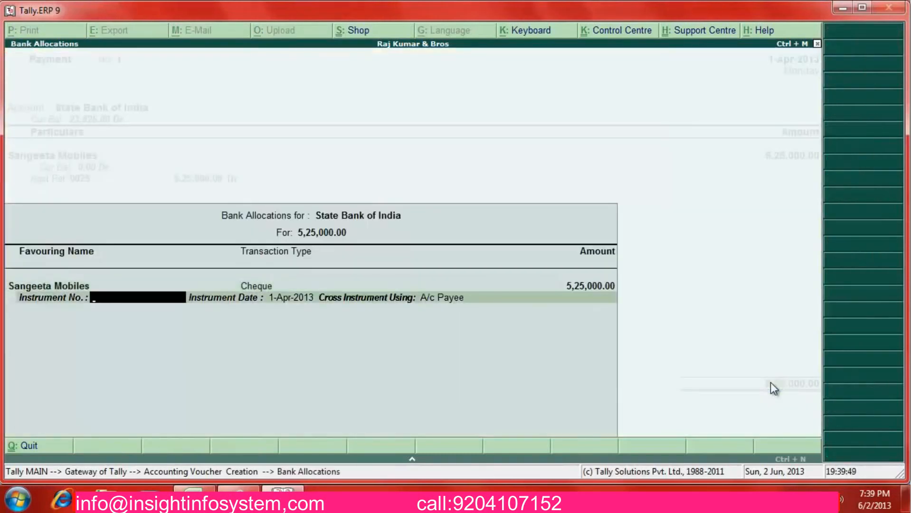
{"action": "type", "text": "5"}
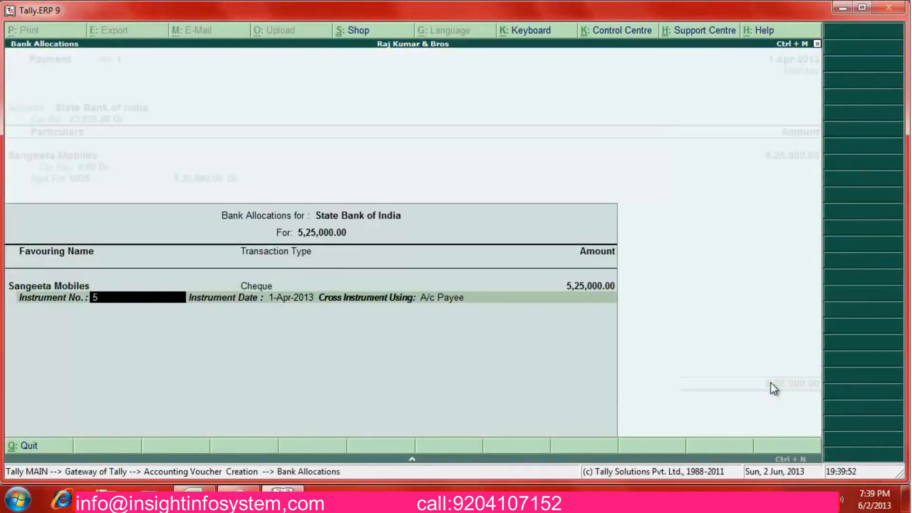
{"action": "type", "text": "56621"}
{"action": "key", "text": "Return"}
{"action": "key", "text": "Return"}
{"action": "key", "text": "Return"}
{"action": "type", "text": "paid"}
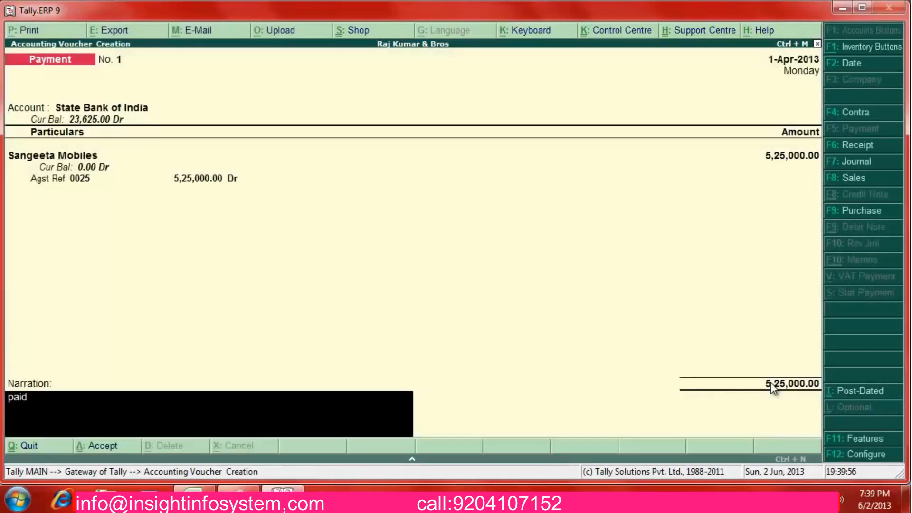
{"action": "type", "text": " che to sangee"}
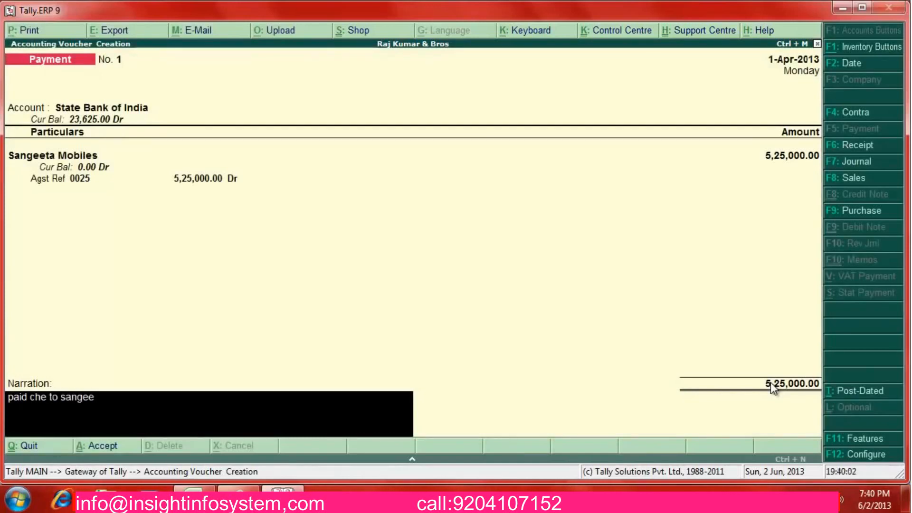
{"action": "type", "text": "ta m"}
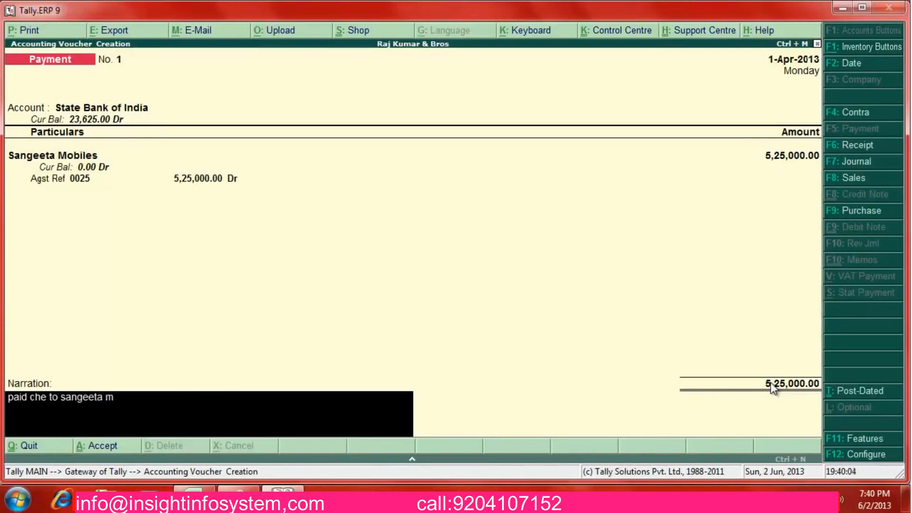
{"action": "type", "text": "obiles"}
{"action": "key", "text": "Return"}
{"action": "key", "text": "Return"}
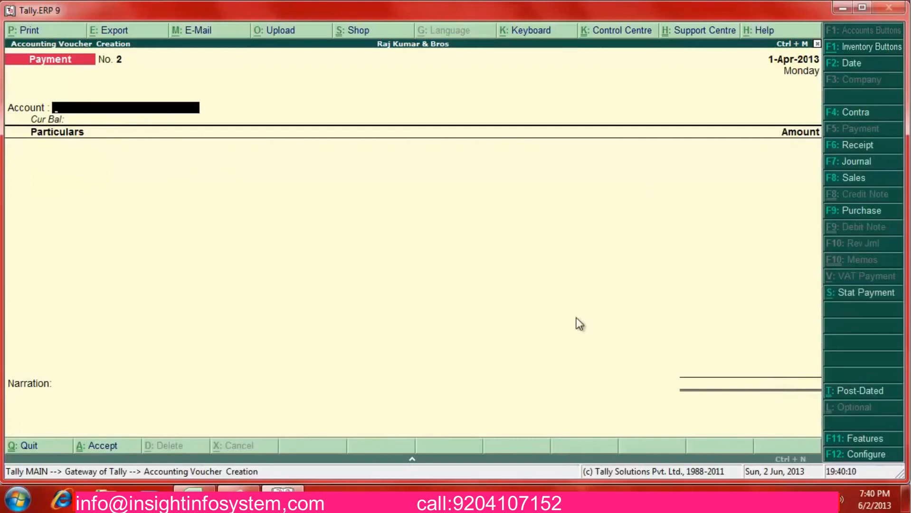
Delete row 12 ('Disc given for shyam bros') entirely from EXAMPLES.xlsx, then return to Tally
{"action": "key", "text": "alt+Tab"}
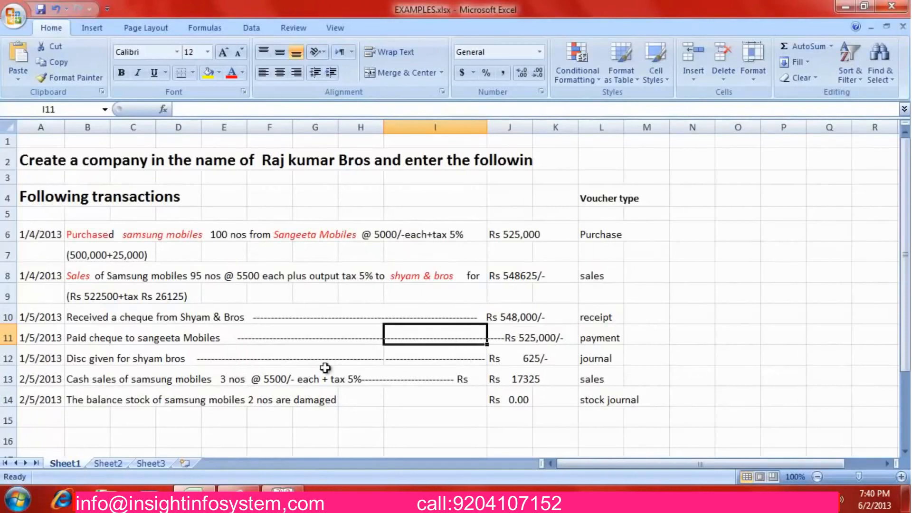
{"action": "left_click", "coordinate": [159, 361]}
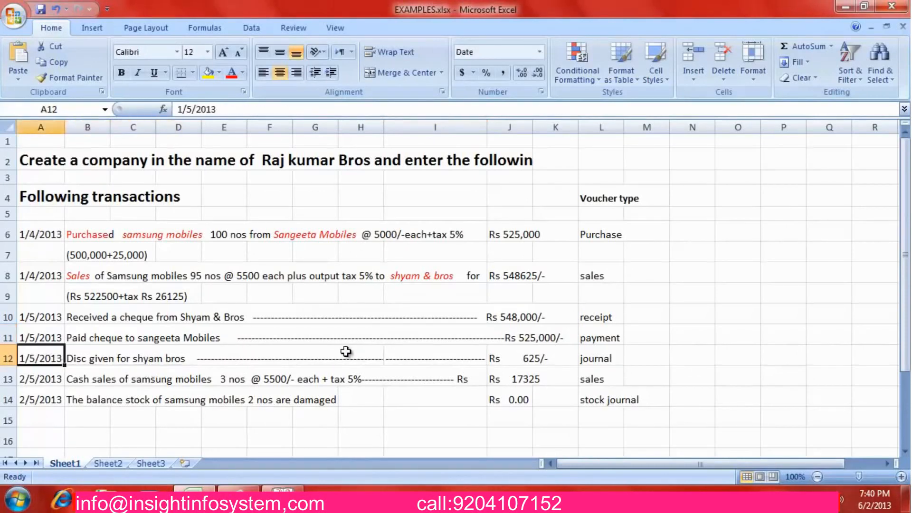
{"action": "key", "text": "Right"}
{"action": "key", "text": "Right"}
{"action": "key", "text": "Right"}
{"action": "key", "text": "Left"}
{"action": "key", "text": "Left"}
{"action": "key", "text": "Left"}
{"action": "key", "text": "shift+Right"}
{"action": "key", "text": "shift+Right"}
{"action": "key", "text": "shift+Right"}
{"action": "key", "text": "shift+Right"}
{"action": "key", "text": "shift+Right"}
{"action": "key", "text": "shift+Right"}
{"action": "key", "text": "shift+Right"}
{"action": "key", "text": "shift+Right"}
{"action": "key", "text": "shift+Right"}
{"action": "key", "text": "shift+Right"}
{"action": "key", "text": "shift+Right"}
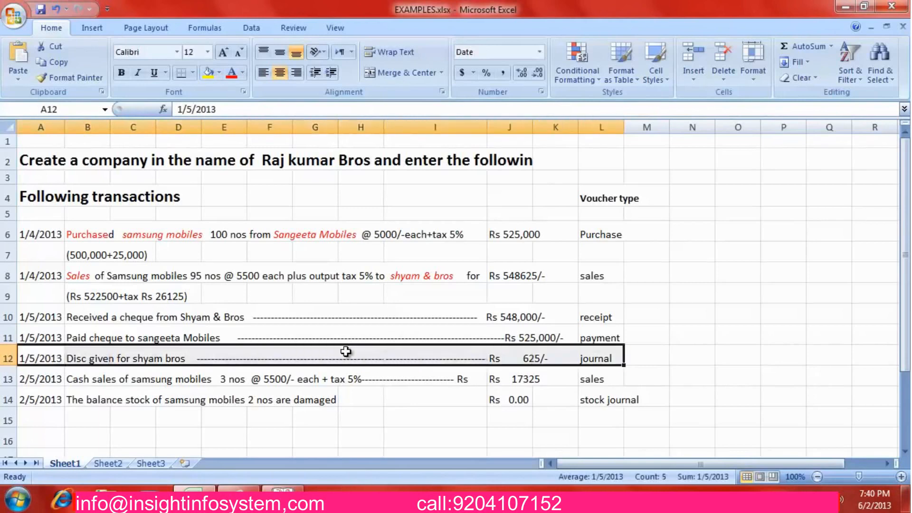
{"action": "right_click", "coordinate": [345, 351]}
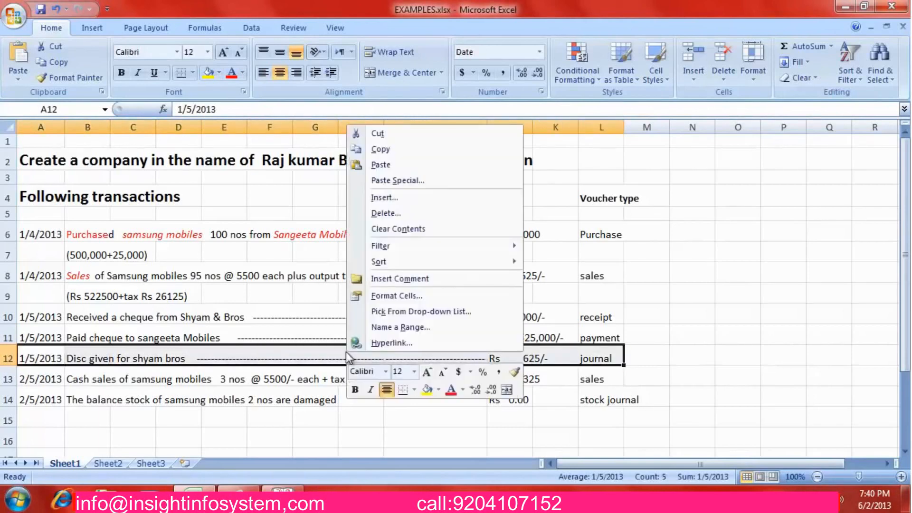
{"action": "left_click", "coordinate": [394, 206]}
{"action": "left_click", "coordinate": [364, 209]}
{"action": "left_click", "coordinate": [363, 243]}
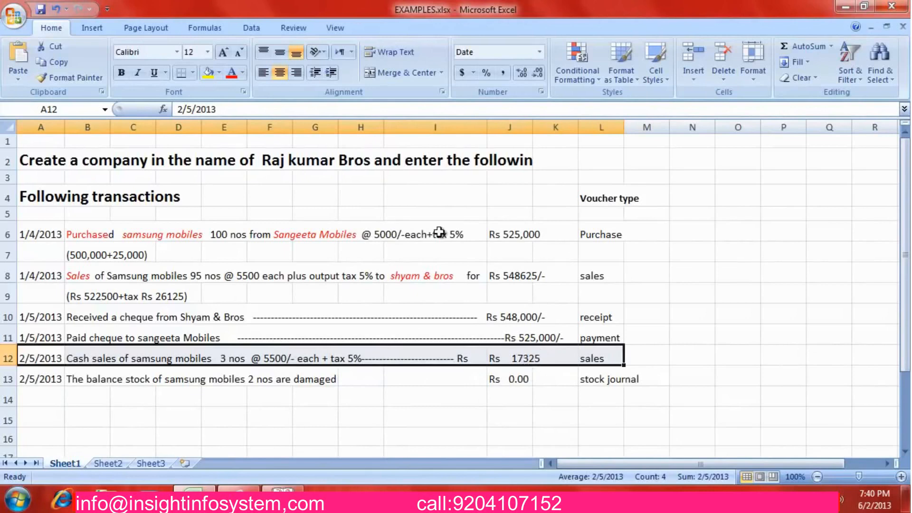
{"action": "key", "text": "alt+Tab"}
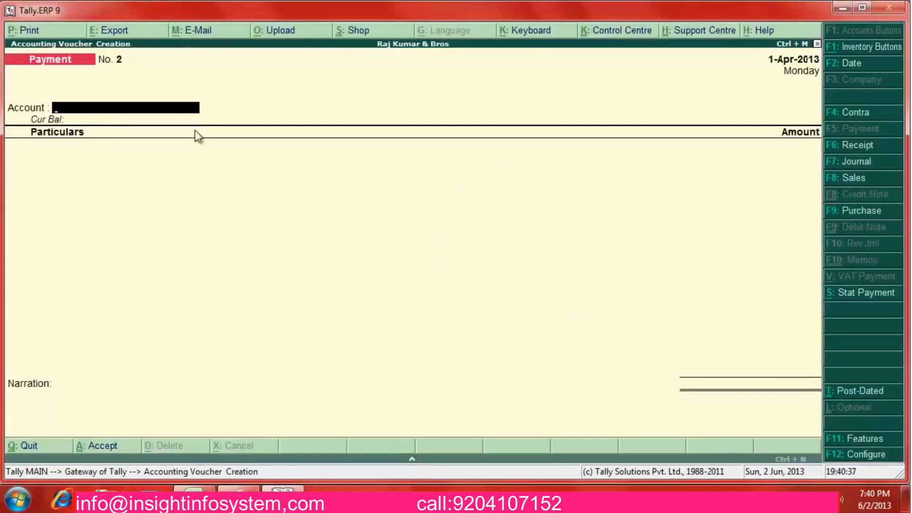
Start a cash sales voucher for 3 Samsung Mobiles with 825.00 Output Vat at 5%
{"action": "left_click", "coordinate": [852, 181]}
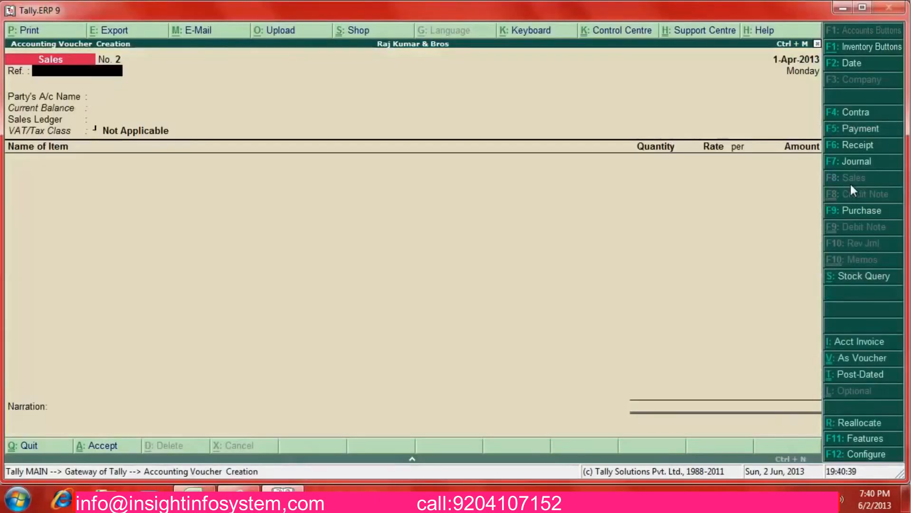
{"action": "key", "text": "Return"}
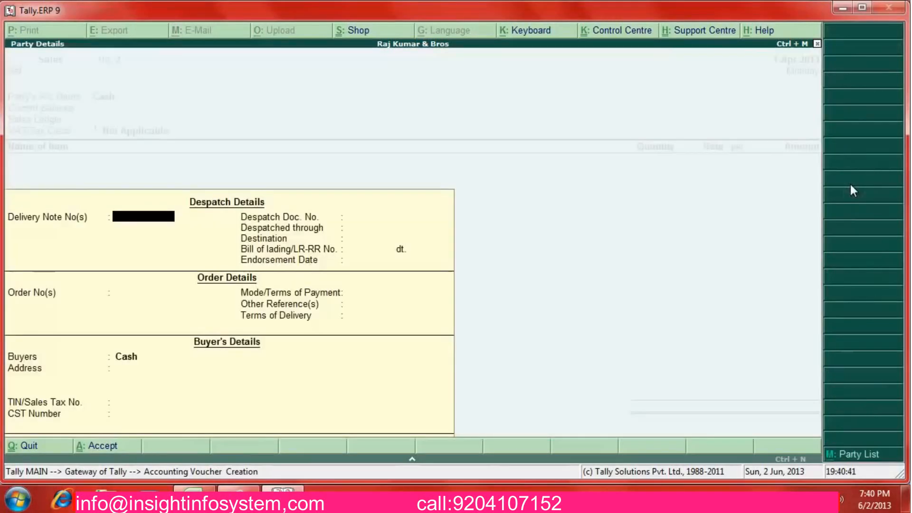
{"action": "key", "text": "Return"}
{"action": "key", "text": "Return"}
{"action": "key", "text": "Return"}
{"action": "key", "text": "Return"}
{"action": "key", "text": "Return"}
{"action": "key", "text": "ctrl+a"}
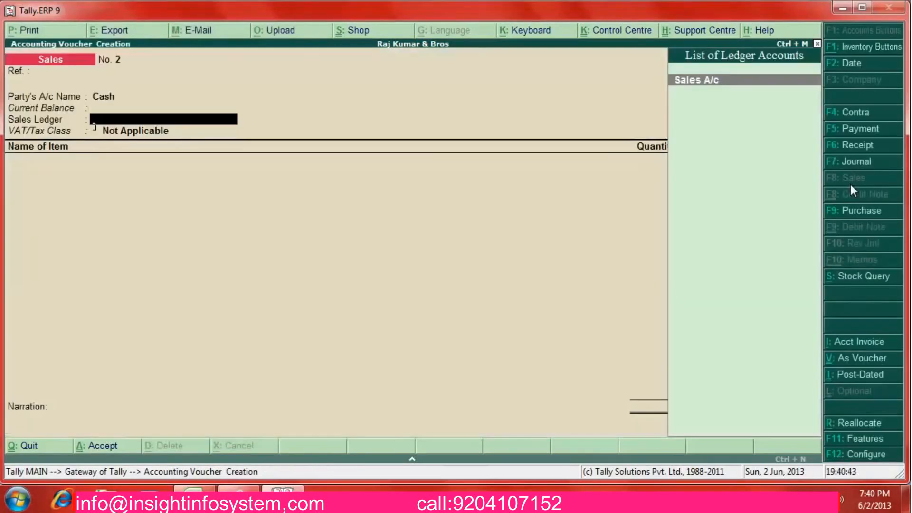
{"action": "key", "text": "Return"}
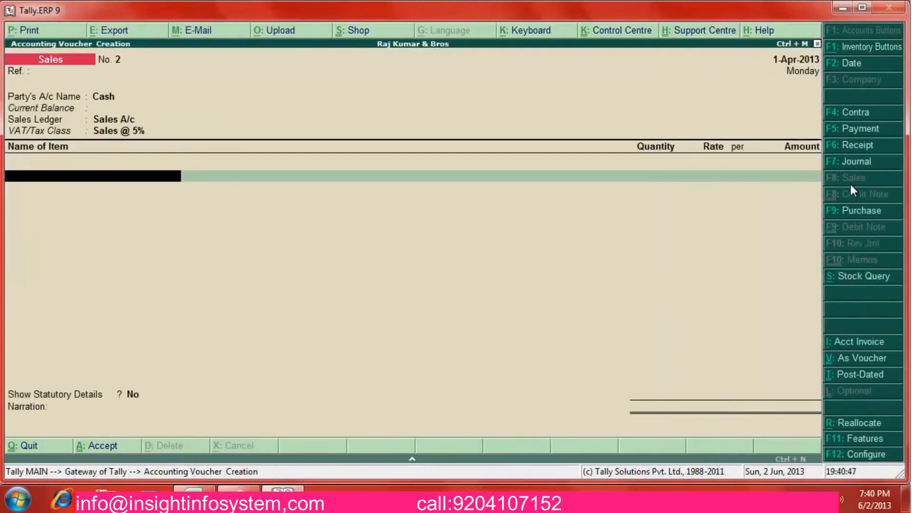
{"action": "type", "text": "Sams"}
{"action": "key", "text": "Return"}
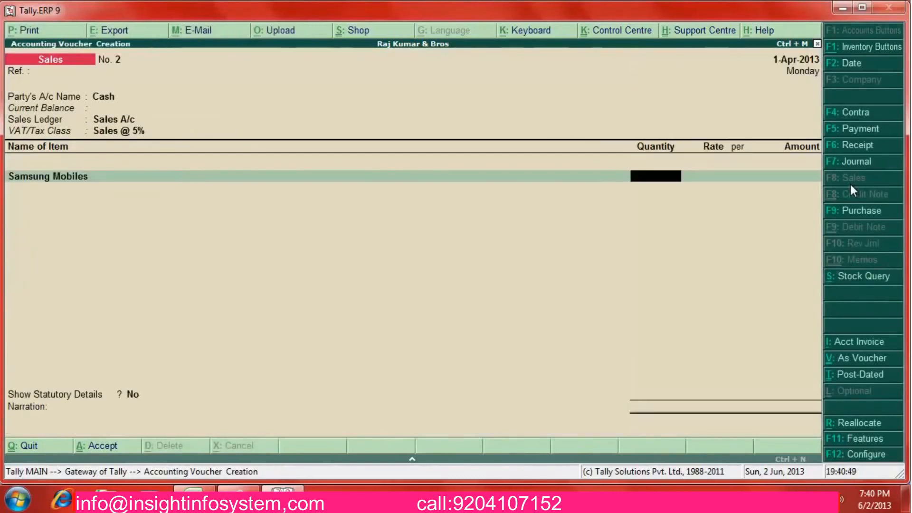
{"action": "type", "text": "3"}
{"action": "key", "text": "Return"}
{"action": "key", "text": "Return"}
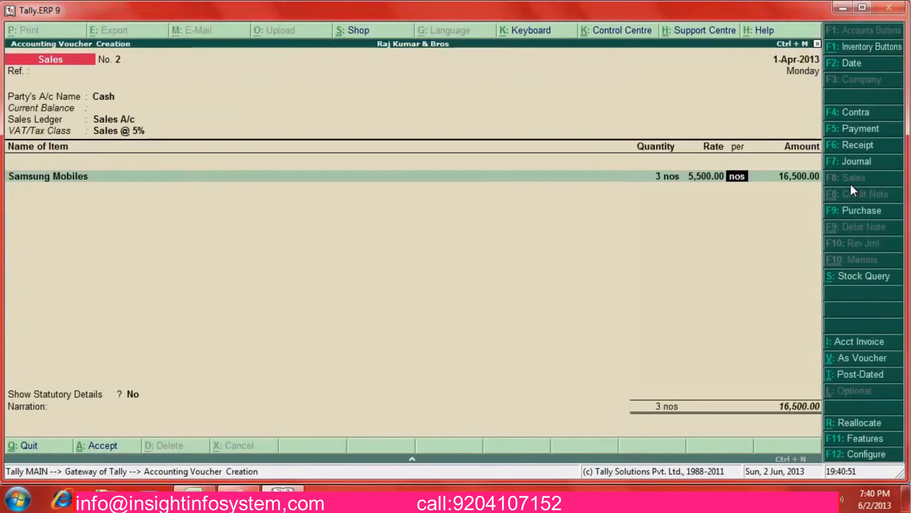
{"action": "key", "text": "Return"}
{"action": "key", "text": "Return"}
{"action": "key", "text": "Return"}
{"action": "type", "text": "Out"}
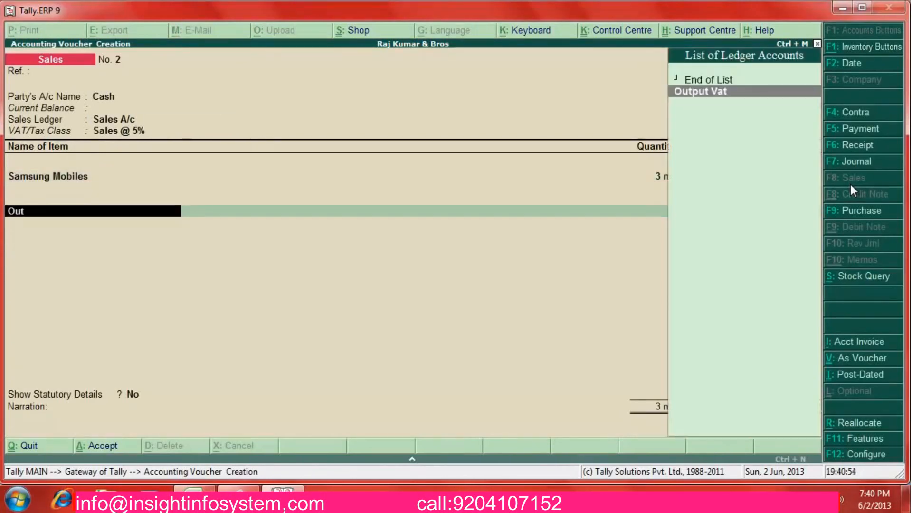
{"action": "key", "text": "Return"}
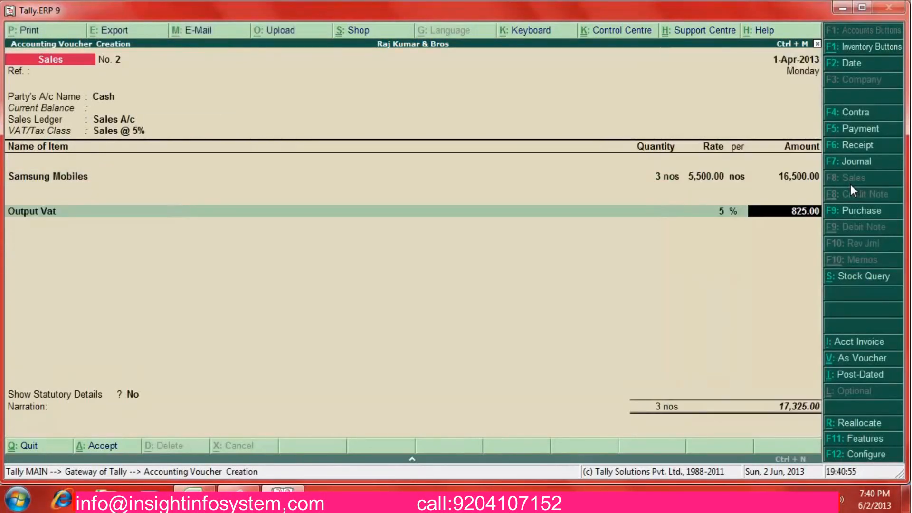
{"action": "key", "text": "Return"}
Leave statutory details off and add the narration 'cash sale of mobiles 3 nos'
{"action": "key", "text": "alt+Tab"}
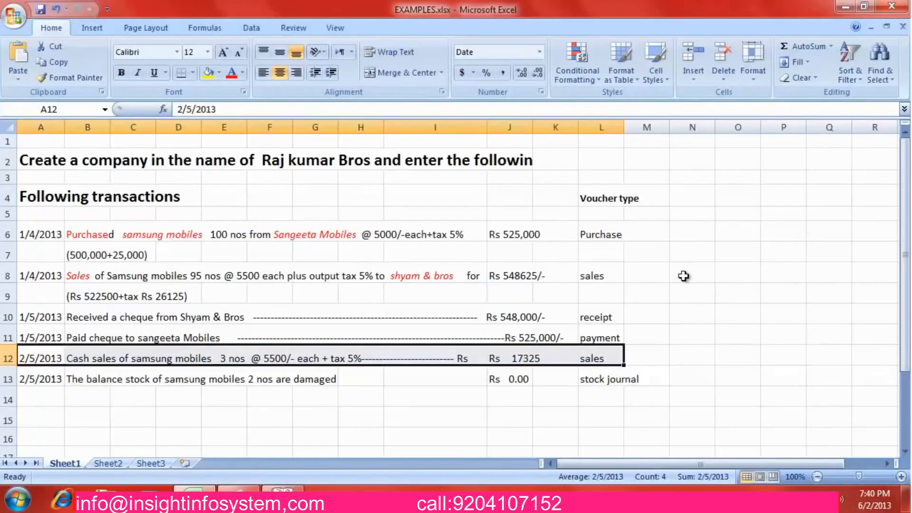
{"action": "key", "text": "alt+Tab"}
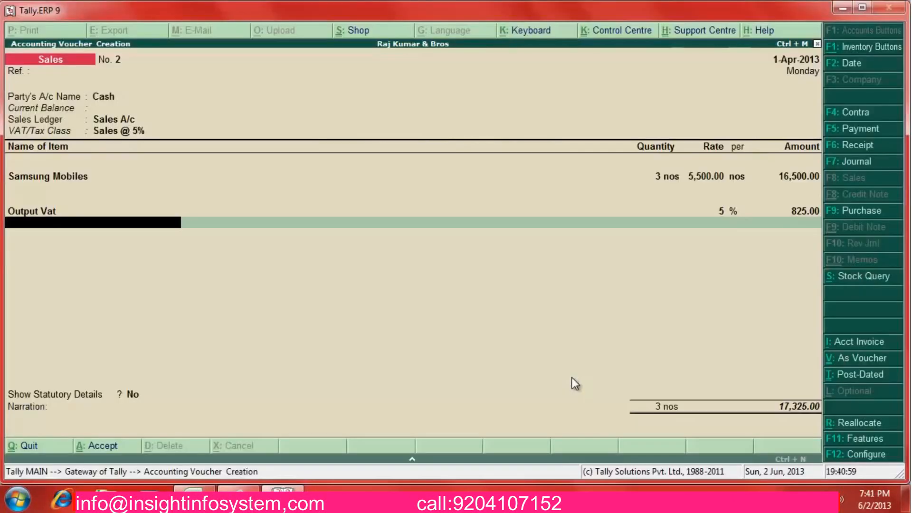
{"action": "key", "text": "alt+Tab"}
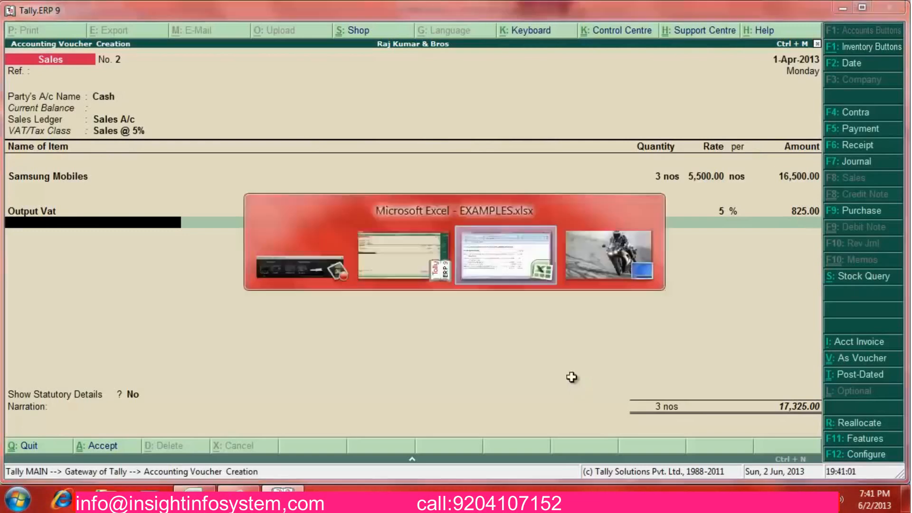
{"action": "key", "text": "alt+Tab"}
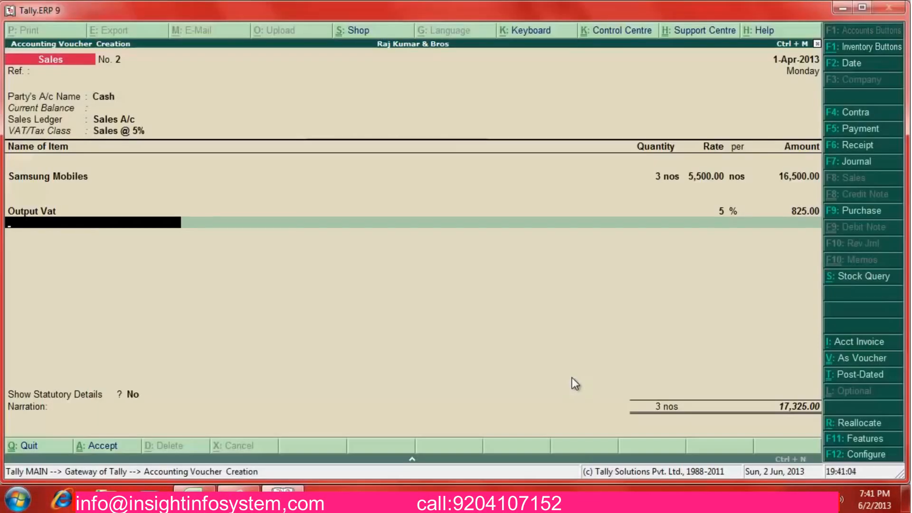
{"action": "key", "text": "Return"}
{"action": "key", "text": "Return"}
{"action": "key", "text": "Return"}
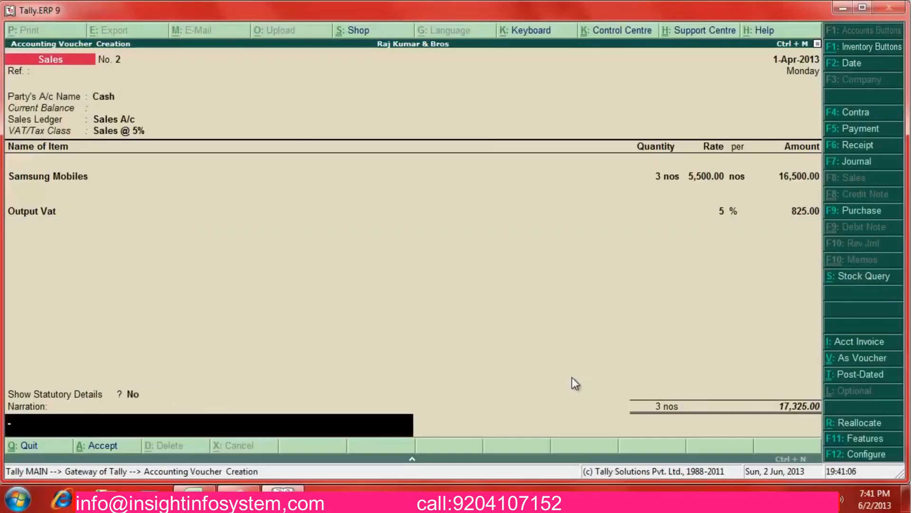
{"action": "type", "text": "cash s"}
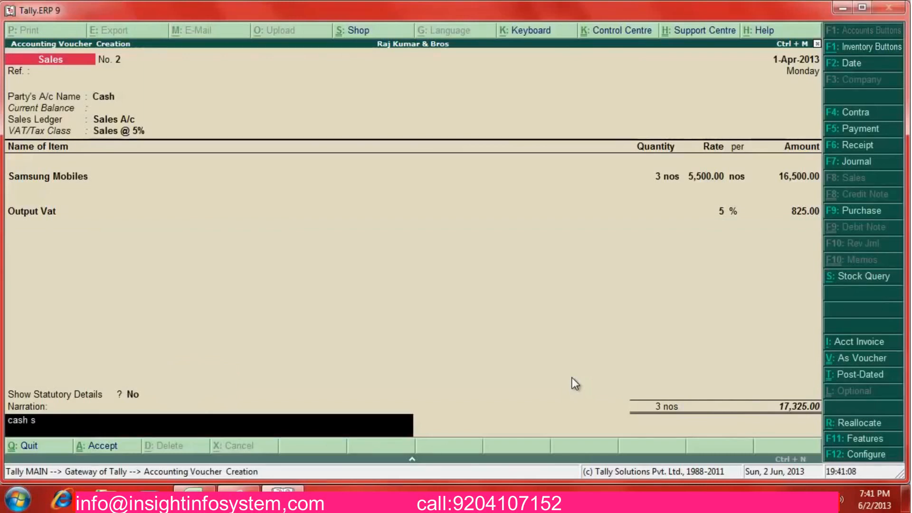
{"action": "type", "text": "ale of mobiles"}
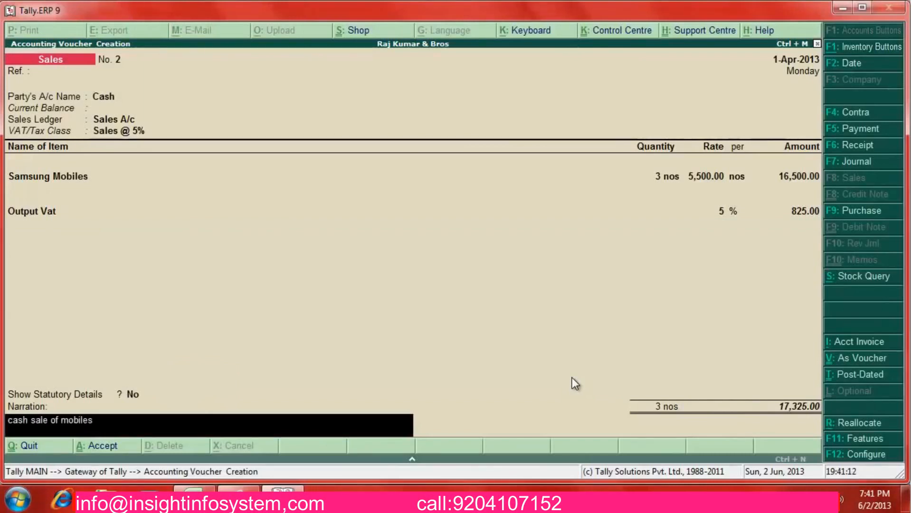
{"action": "type", "text": " 3 nos"}
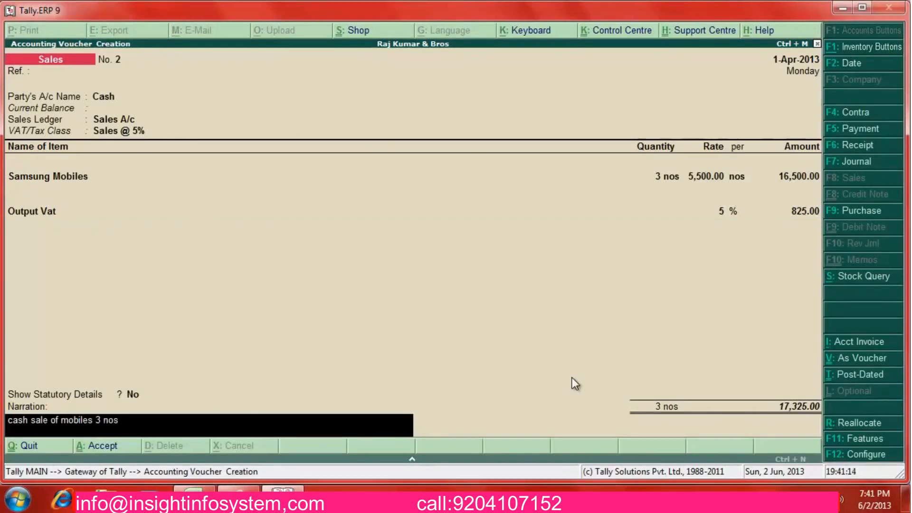
{"action": "key", "text": "Return"}
{"action": "key", "text": "Return"}
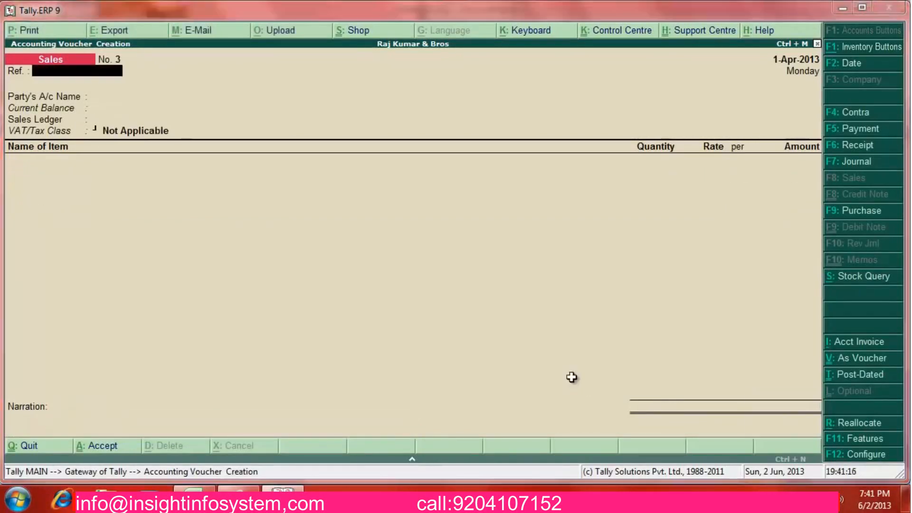
Save the sales voucher, check the damaged-stock row in Excel, and exit to the Gateway
{"action": "key", "text": "alt+Tab"}
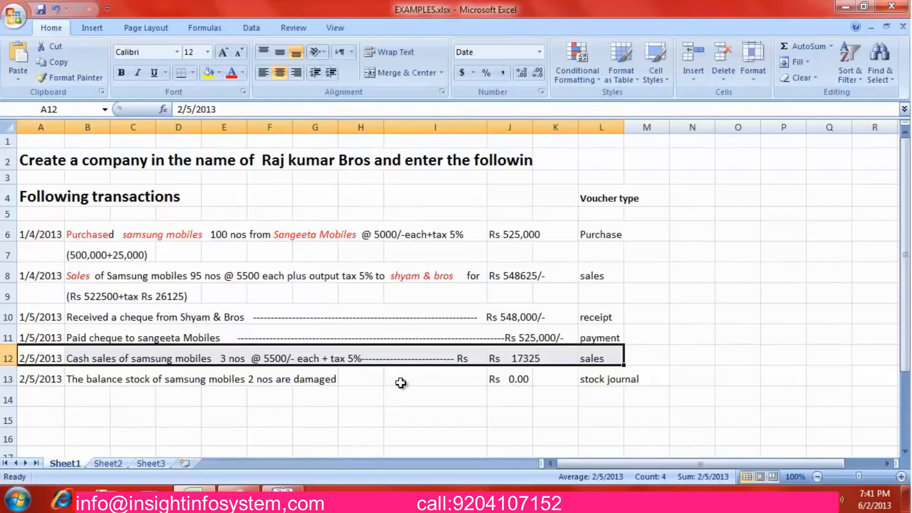
{"action": "left_click", "coordinate": [270, 382]}
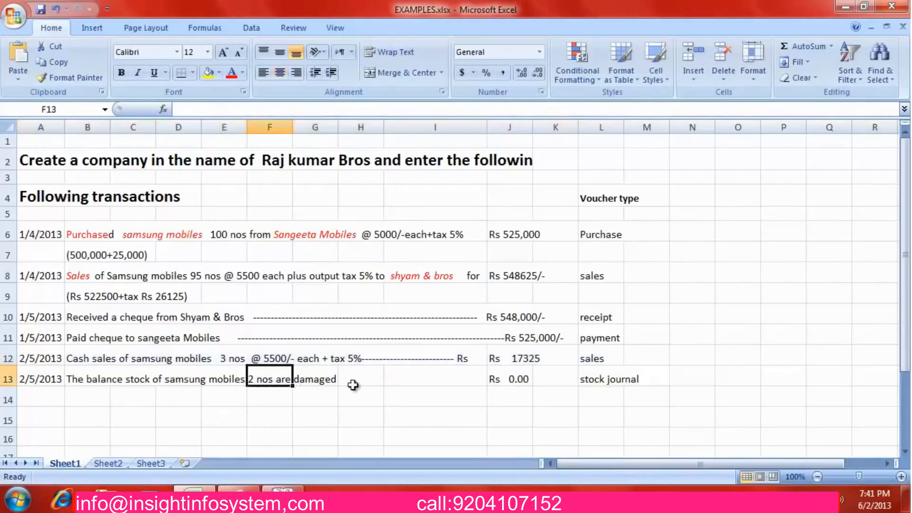
{"action": "key", "text": "alt+Tab"}
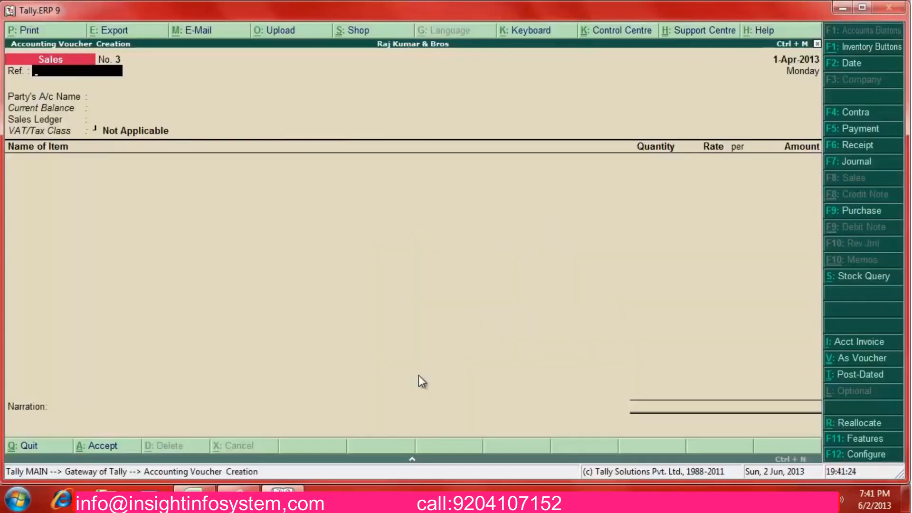
{"action": "key", "text": "Escape"}
{"action": "key", "text": "Return"}
Review Samsung Mobiles' April stock vouchers: 100 purchased, 95 and 3 sold, 2 nos closing
{"action": "key", "text": "Down"}
{"action": "key", "text": "Down"}
{"action": "key", "text": "Down"}
{"action": "key", "text": "Down"}
{"action": "key", "text": "Down"}
{"action": "key", "text": "Down"}
{"action": "key", "text": "Down"}
{"action": "key", "text": "Down"}
{"action": "key", "text": "Down"}
{"action": "key", "text": "Down"}
{"action": "key", "text": "Down"}
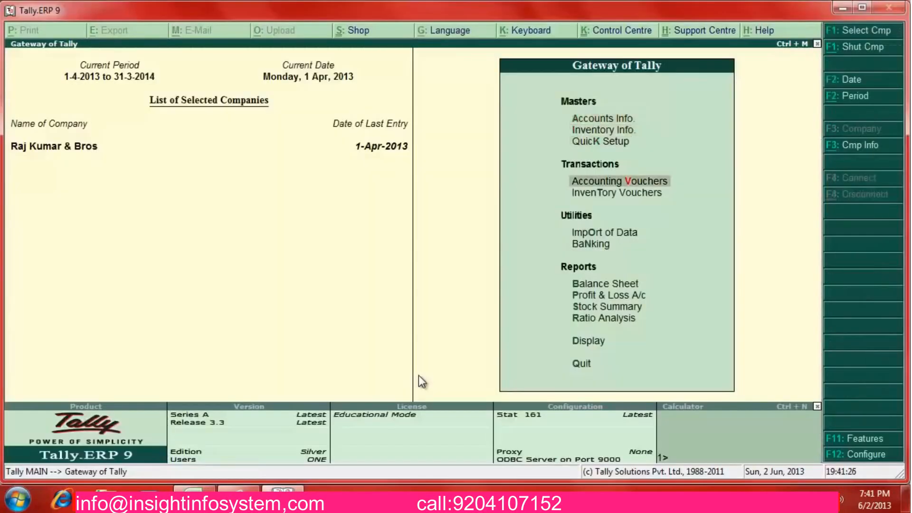
{"action": "key", "text": "Return"}
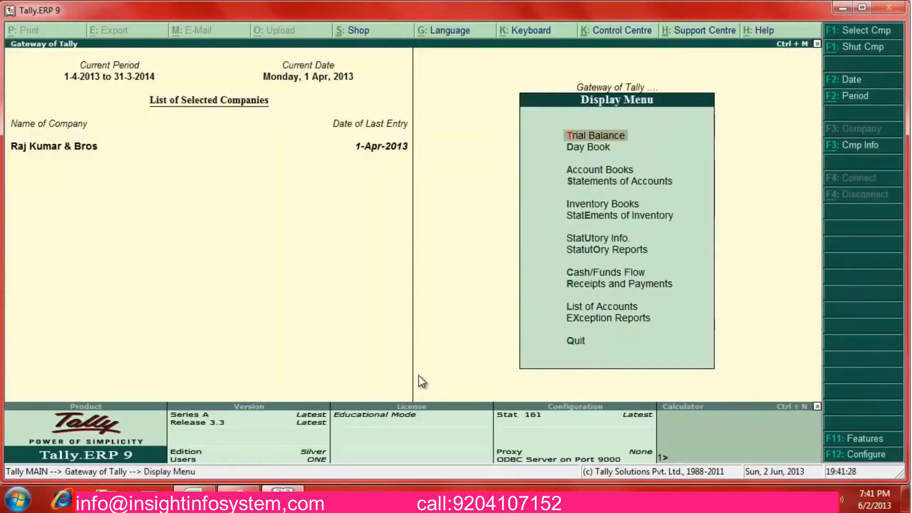
{"action": "key", "text": "Down"}
{"action": "key", "text": "Down"}
{"action": "key", "text": "Down"}
{"action": "key", "text": "Down"}
{"action": "key", "text": "Return"}
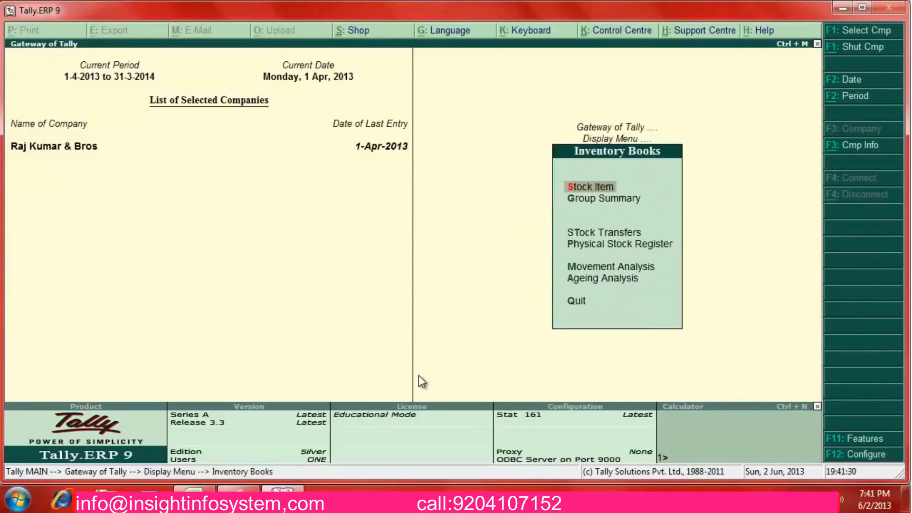
{"action": "key", "text": "Return"}
{"action": "key", "text": "Return"}
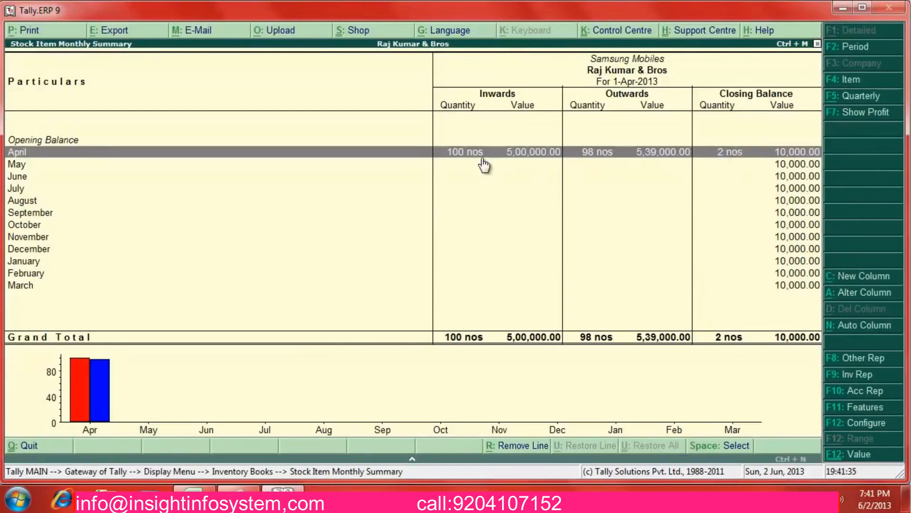
{"action": "double_click", "coordinate": [588, 157]}
{"action": "key", "text": "Down"}
{"action": "key", "text": "Down"}
{"action": "key", "text": "Up"}
{"action": "key", "text": "Up"}
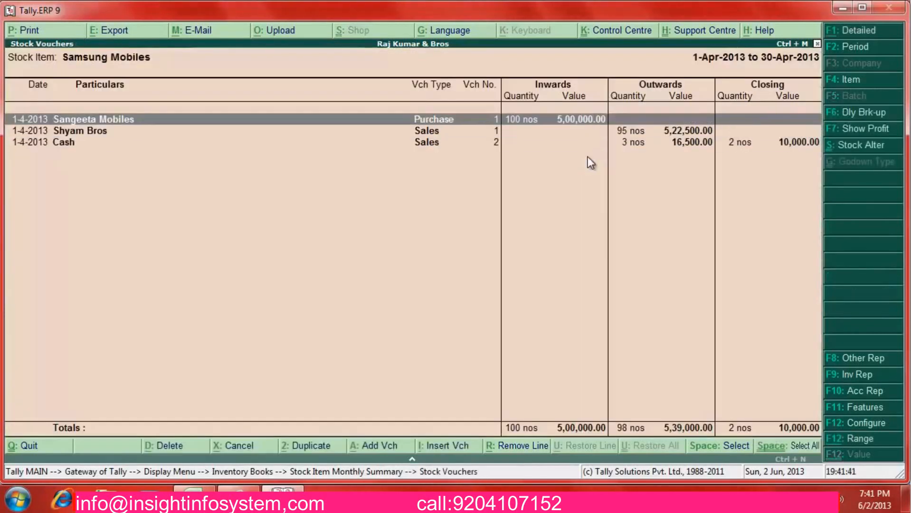
{"action": "key", "text": "Down"}
{"action": "key", "text": "Down"}
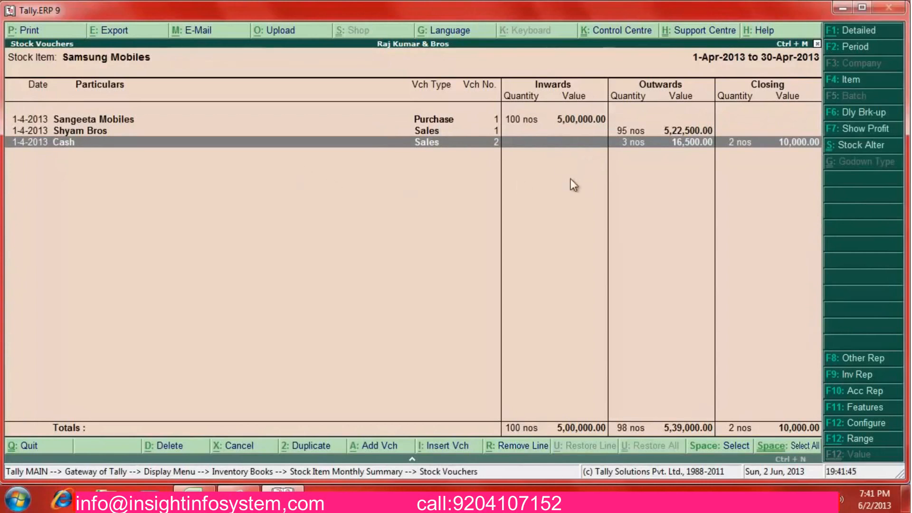
{"action": "key", "text": "Escape"}
{"action": "key", "text": "Escape"}
{"action": "key", "text": "Escape"}
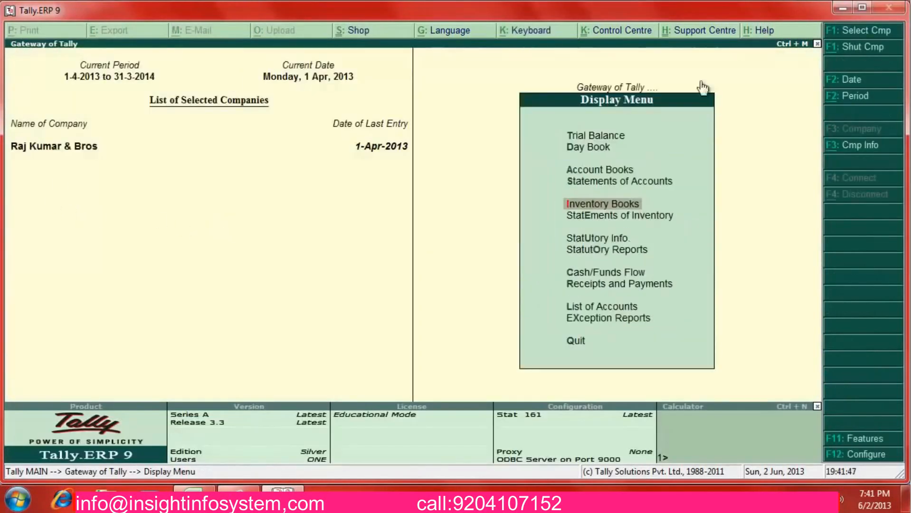
Start a stock journal consuming 2 nos of Samsung Mobiles
{"action": "key", "text": "Escape"}
{"action": "key", "text": "Escape"}
{"action": "key", "text": "n"}
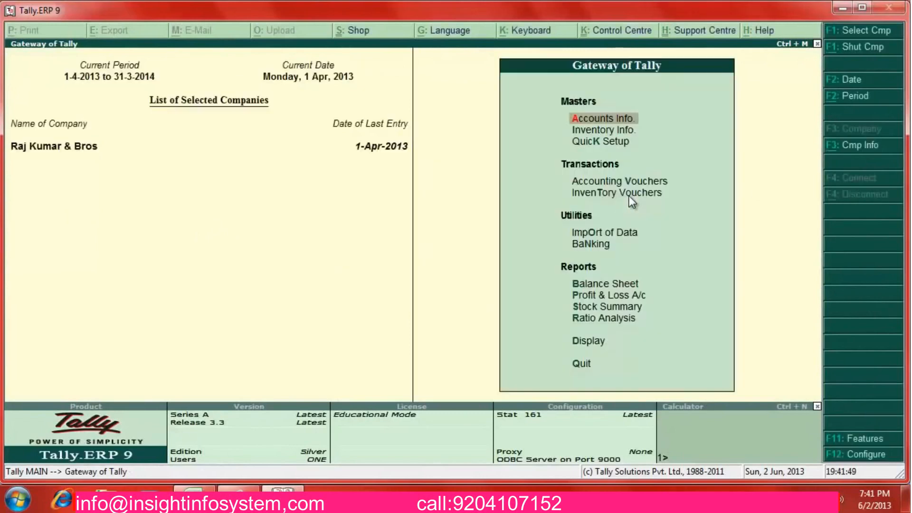
{"action": "left_click", "coordinate": [628, 196]}
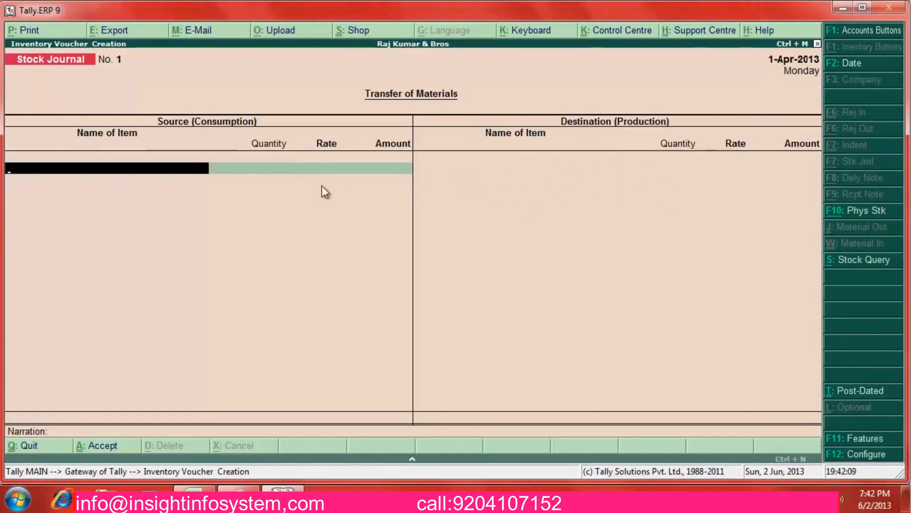
{"action": "type", "text": "Sam"}
{"action": "key", "text": "Return"}
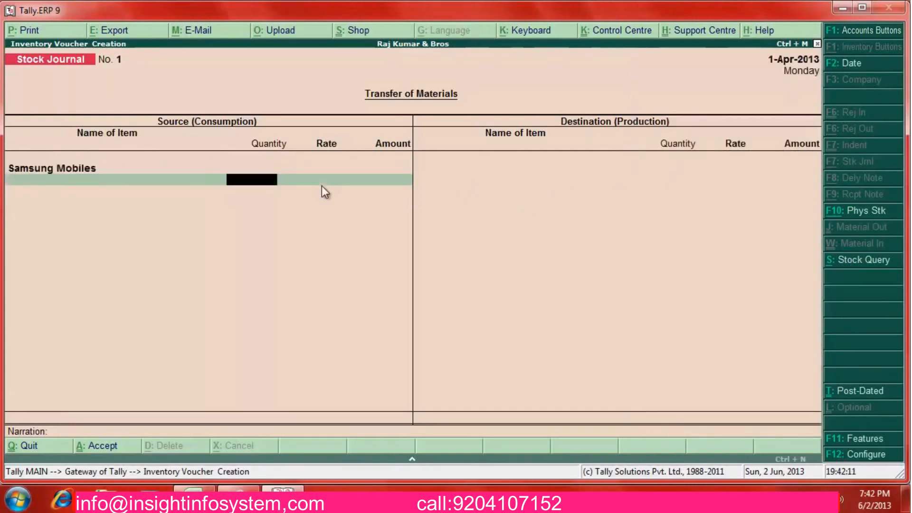
{"action": "type", "text": "2"}
{"action": "key", "text": "Return"}
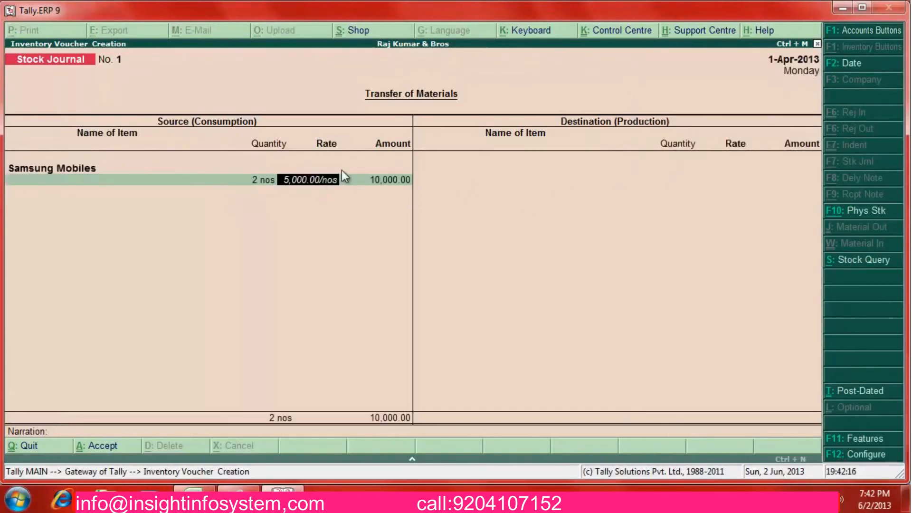
Clear the rate, narrate 'Being stock damaged', and save the stock journal
{"action": "key", "text": "BackSpace"}
{"action": "key", "text": "Return"}
{"action": "key", "text": "Return"}
{"action": "key", "text": "Return"}
{"action": "key", "text": "Return"}
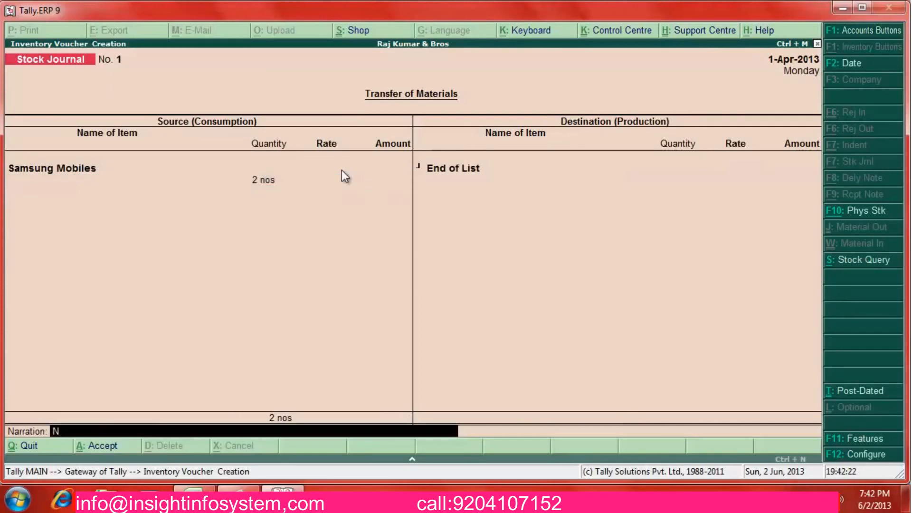
{"action": "type", "text": "Being"}
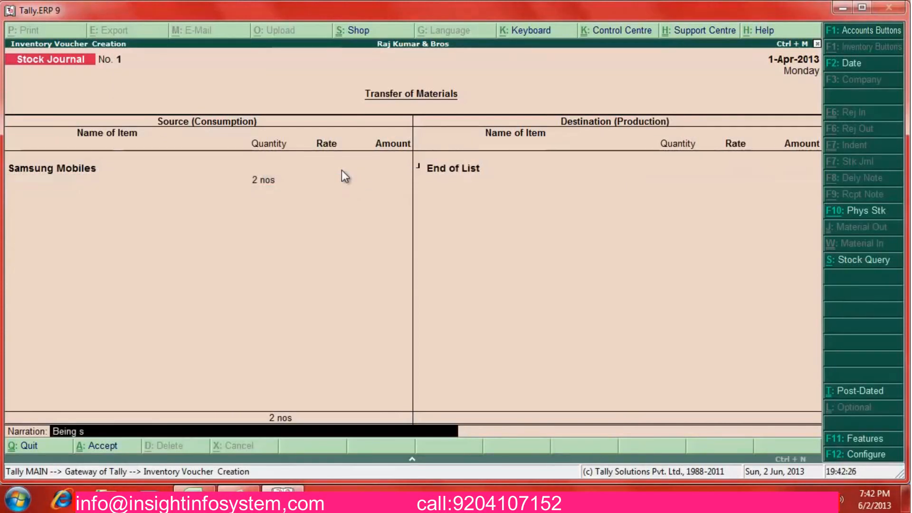
{"action": "type", "text": " stock damaged"}
{"action": "key", "text": "Return"}
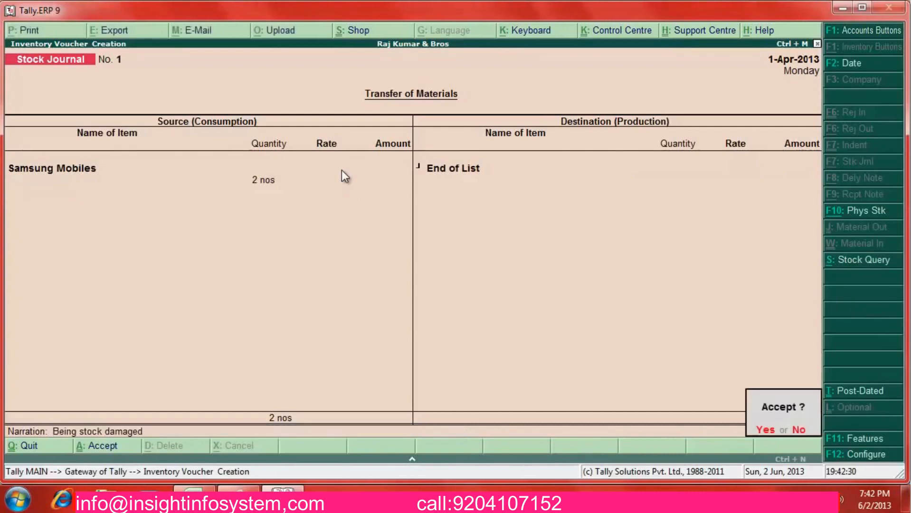
{"action": "key", "text": "Return"}
{"action": "key", "text": "Escape"}
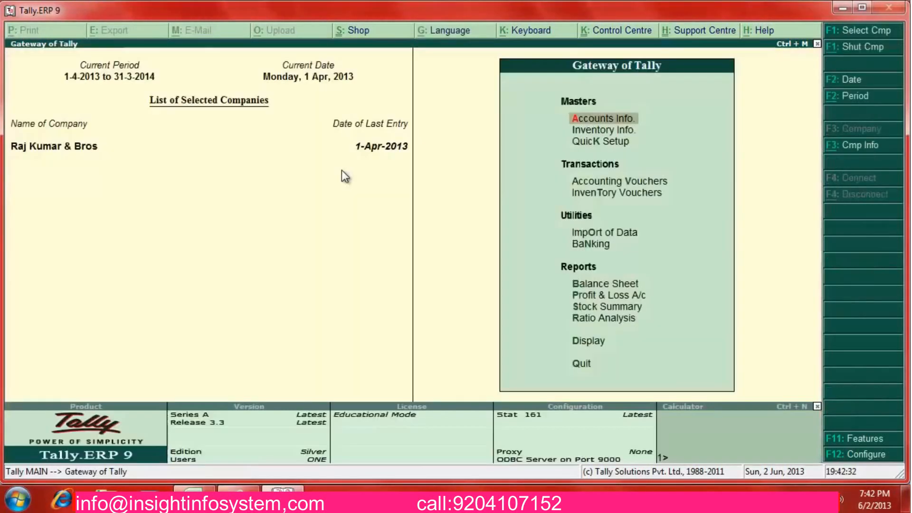
Reopen the Samsung Mobiles April stock vouchers report
{"action": "key", "text": "d"}
{"action": "key", "text": "Down"}
{"action": "key", "text": "Down"}
{"action": "key", "text": "Down"}
{"action": "key", "text": "Down"}
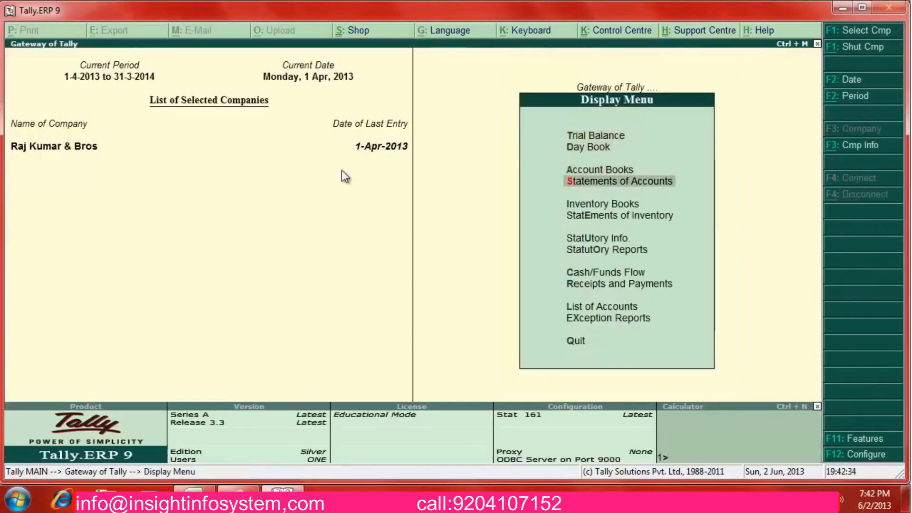
{"action": "key", "text": "Return"}
{"action": "key", "text": "Down"}
{"action": "key", "text": "Down"}
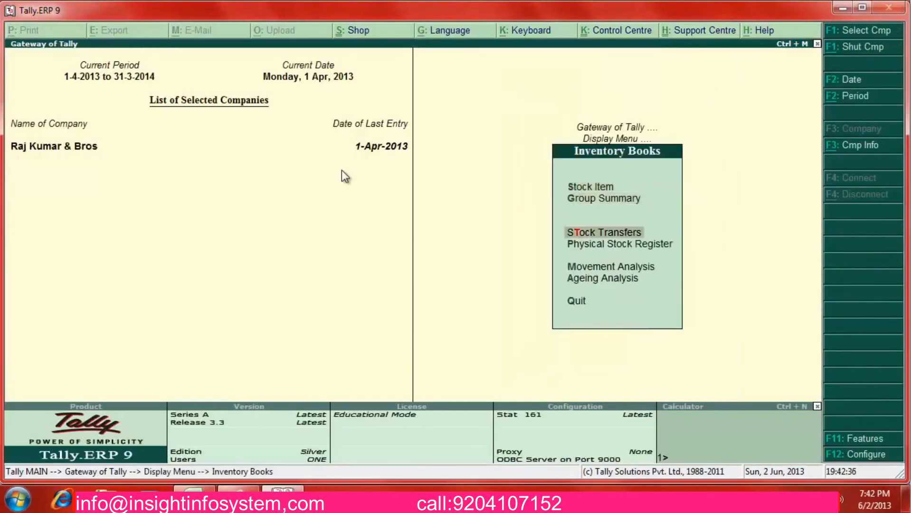
{"action": "key", "text": "Up"}
{"action": "key", "text": "Up"}
{"action": "key", "text": "Return"}
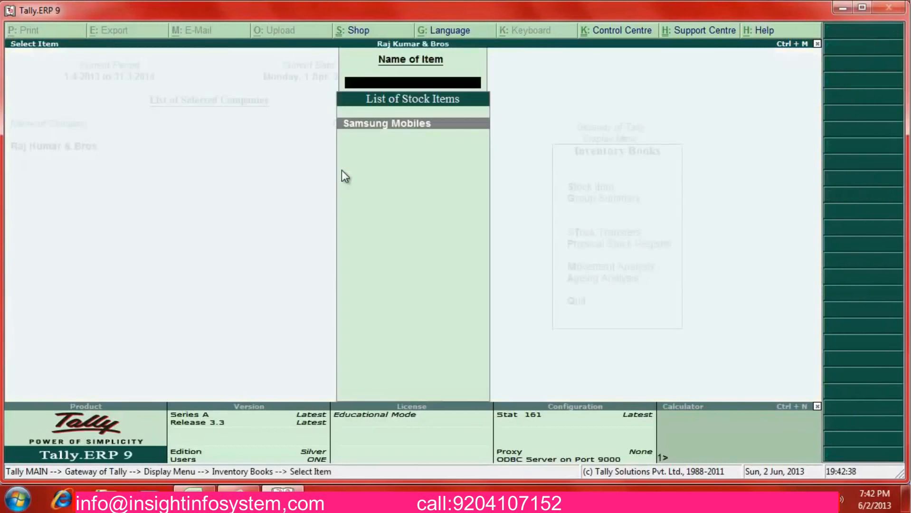
{"action": "key", "text": "Return"}
{"action": "key", "text": "Return"}
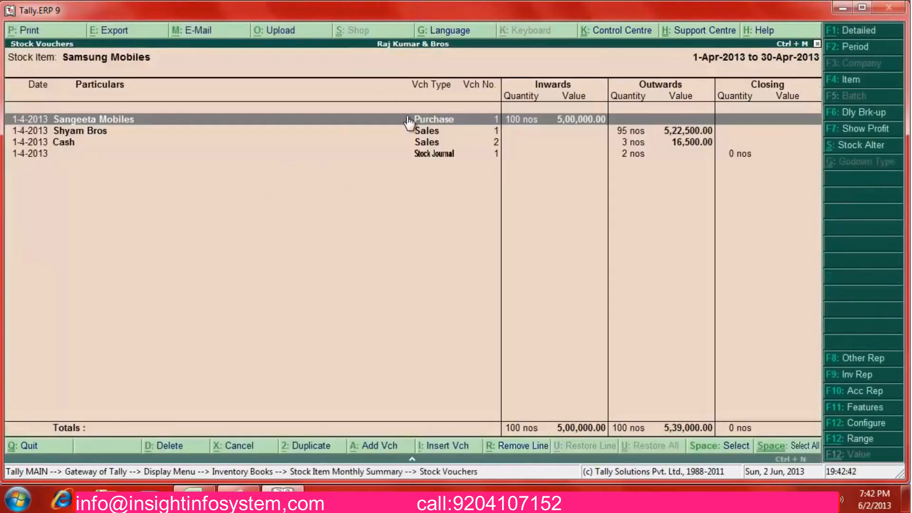
Set Show Narrations to Yes with default sorting and review the Stock Journal entry closing at 0 nos
{"action": "key", "text": "F12"}
{"action": "key", "text": "Return"}
{"action": "key", "text": "Return"}
{"action": "key", "text": "Return"}
{"action": "key", "text": "Return"}
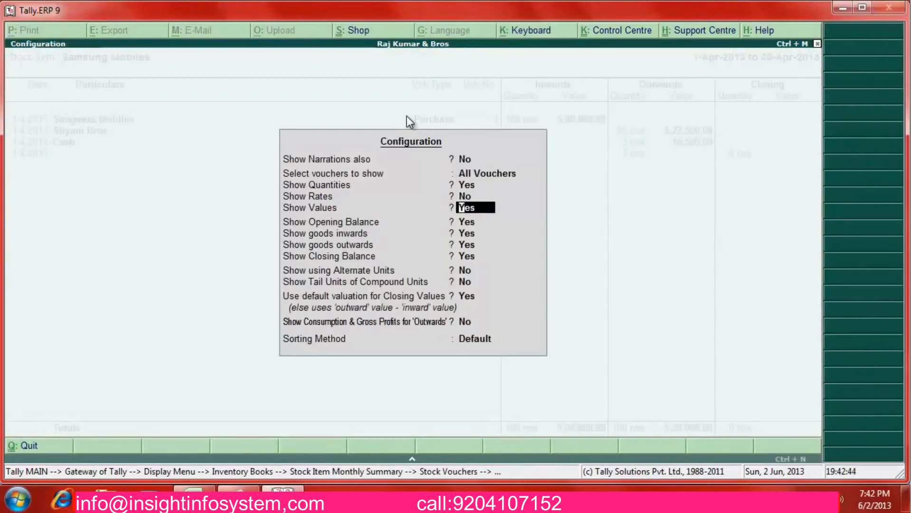
{"action": "key", "text": "Down"}
{"action": "key", "text": "Up"}
{"action": "key", "text": "Up"}
{"action": "key", "text": "Up"}
{"action": "key", "text": "Up"}
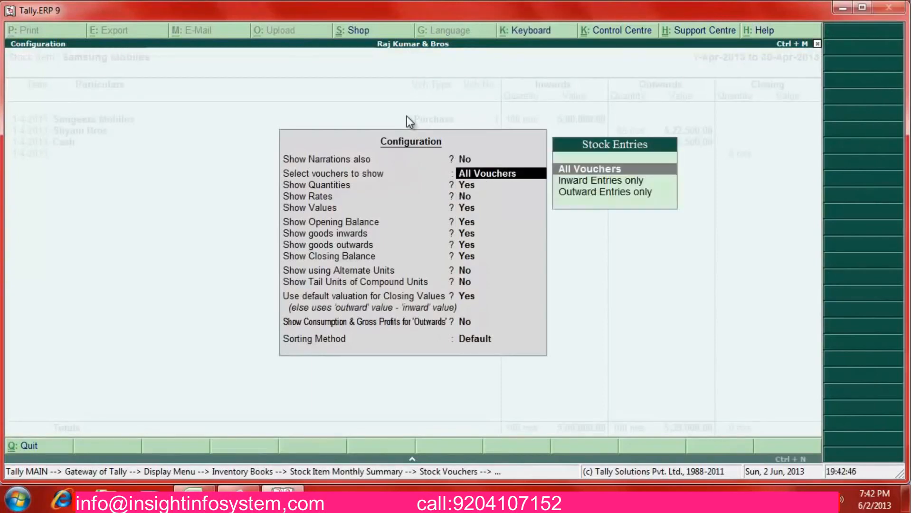
{"action": "key", "text": "BackSpace"}
{"action": "key", "text": "BackSpace"}
{"action": "key", "text": "y"}
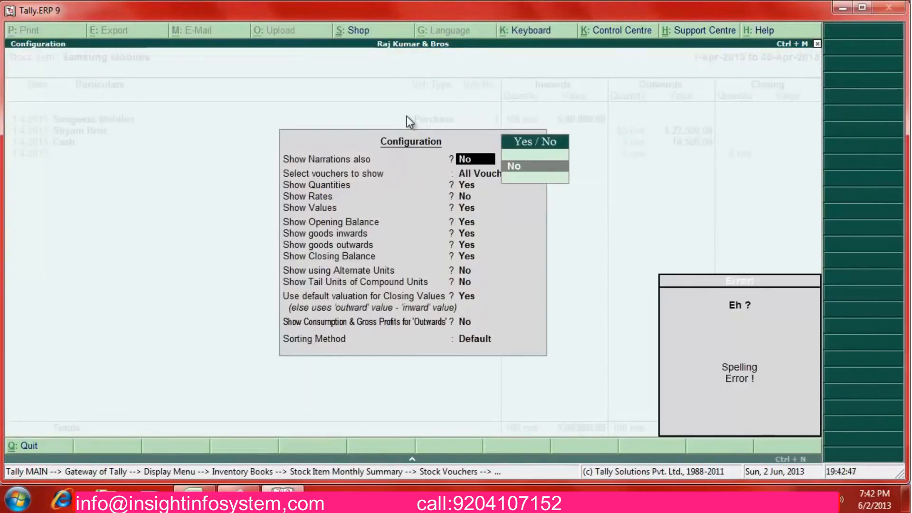
{"action": "key", "text": "BackSpace"}
{"action": "key", "text": "BackSpace"}
{"action": "key", "text": "Down"}
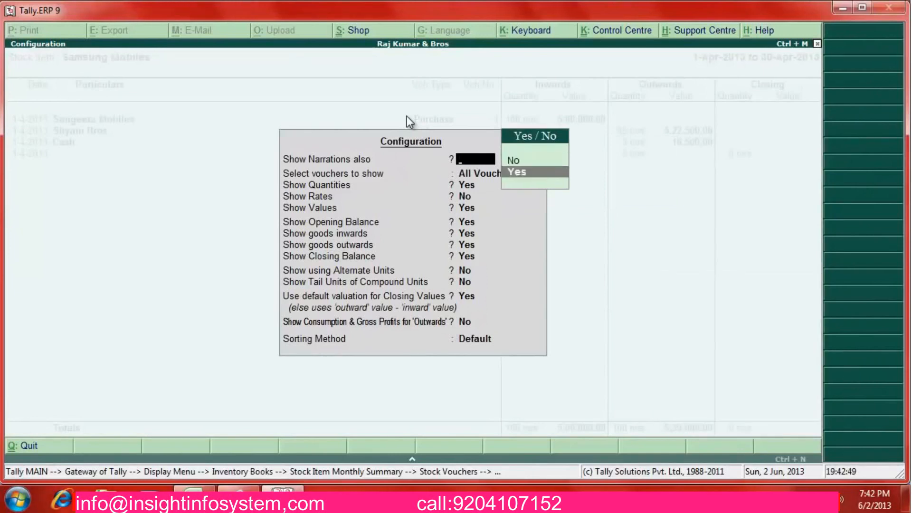
{"action": "key", "text": "Return"}
{"action": "key", "text": "Return"}
{"action": "key", "text": "Return"}
{"action": "key", "text": "Return"}
{"action": "key", "text": "Return"}
{"action": "key", "text": "Return"}
{"action": "key", "text": "Return"}
{"action": "key", "text": "Return"}
{"action": "key", "text": "Return"}
{"action": "key", "text": "Return"}
{"action": "key", "text": "Return"}
{"action": "key", "text": "Return"}
{"action": "key", "text": "Return"}
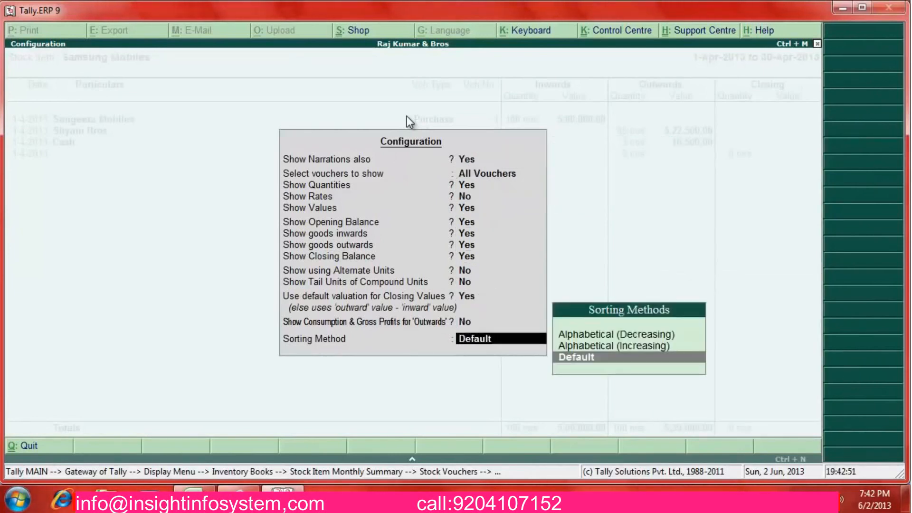
{"action": "key", "text": "Return"}
{"action": "key", "text": "Down"}
{"action": "key", "text": "Down"}
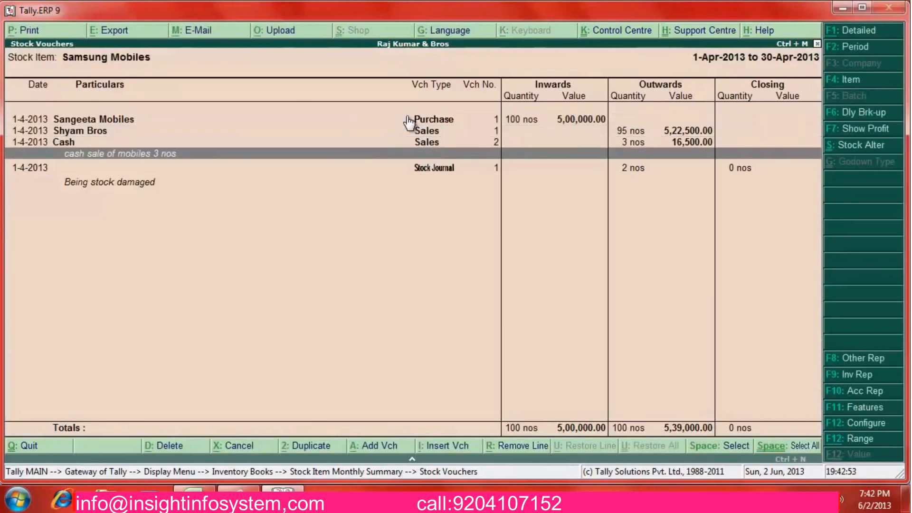
{"action": "key", "text": "Up"}
{"action": "key", "text": "Up"}
{"action": "key", "text": "Down"}
{"action": "key", "text": "Down"}
{"action": "key", "text": "Down"}
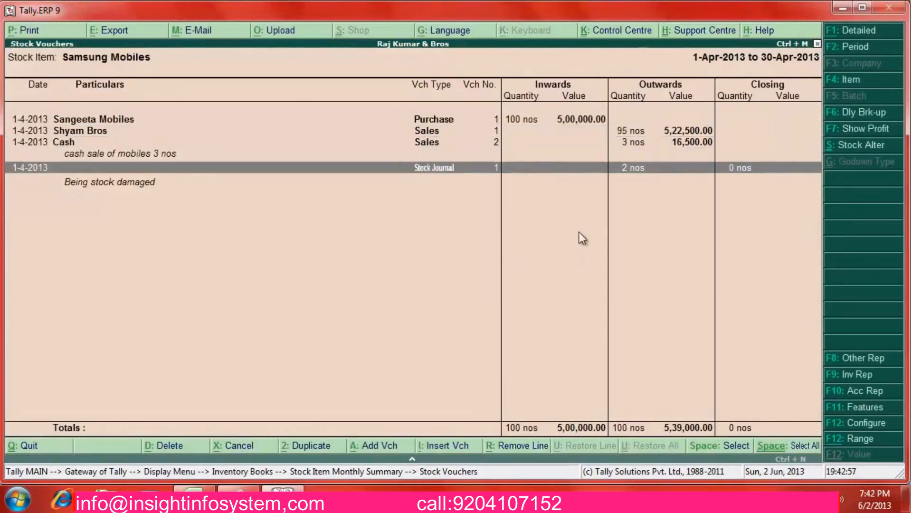
{"action": "key", "text": "Escape"}
{"action": "key", "text": "Escape"}
{"action": "key", "text": "Escape"}
{"action": "key", "text": "Escape"}
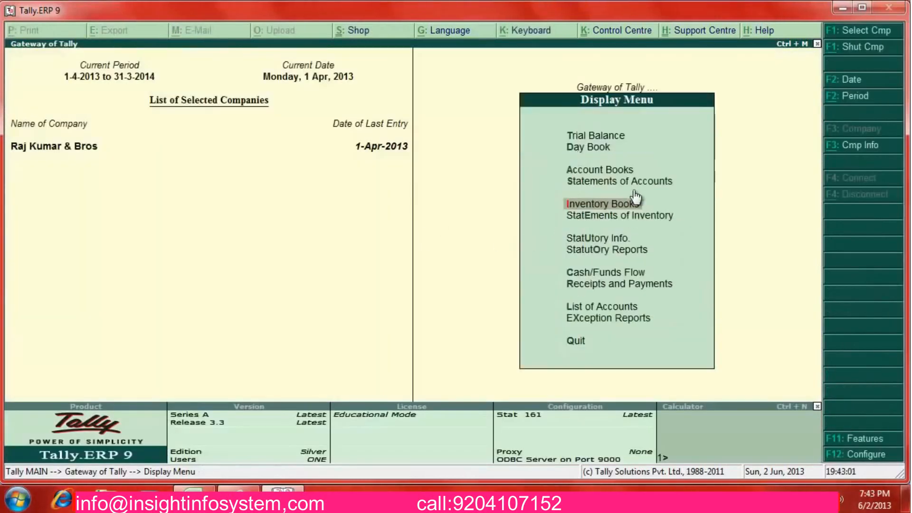
Open the VAT Computation and compare the Output VAT @ 5% and Input VAT @ 5% rows
{"action": "key", "text": "Up"}
{"action": "key", "text": "Up"}
{"action": "key", "text": "Down"}
{"action": "key", "text": "Down"}
{"action": "key", "text": "Down"}
{"action": "key", "text": "Down"}
{"action": "key", "text": "Down"}
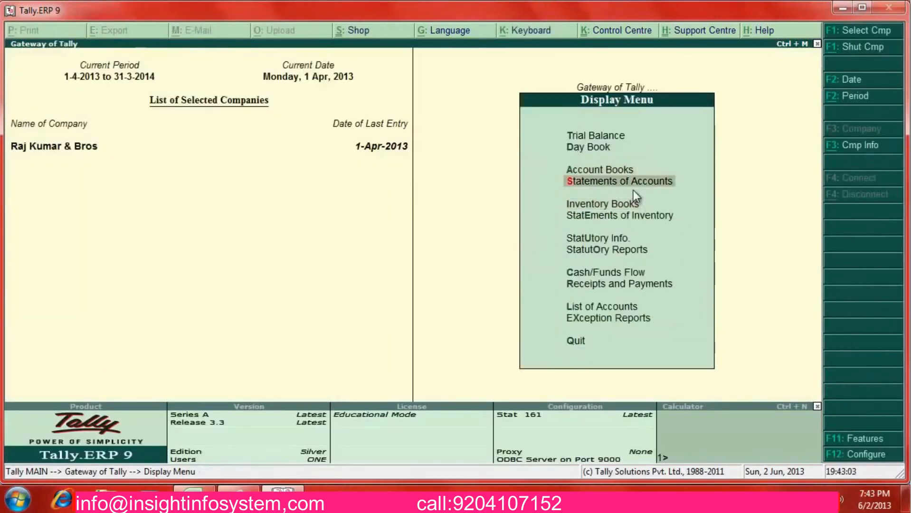
{"action": "key", "text": "Return"}
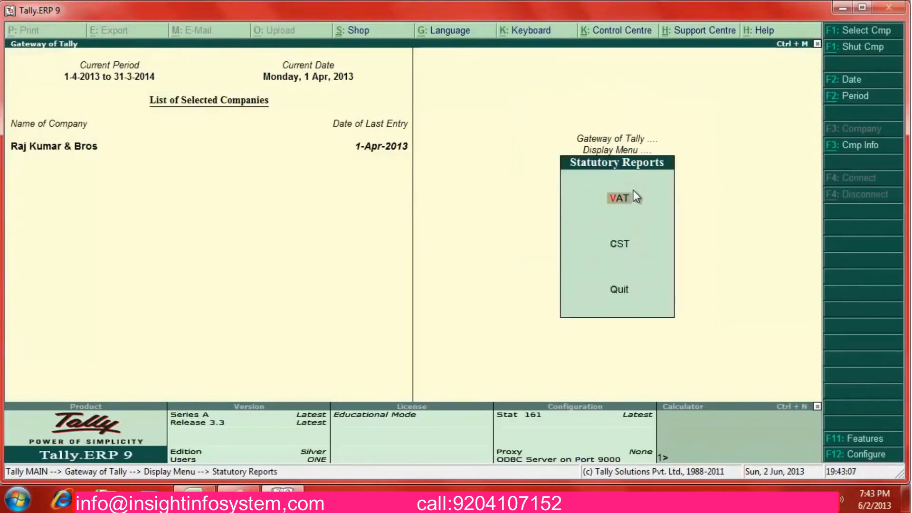
{"action": "key", "text": "Return"}
{"action": "key", "text": "Return"}
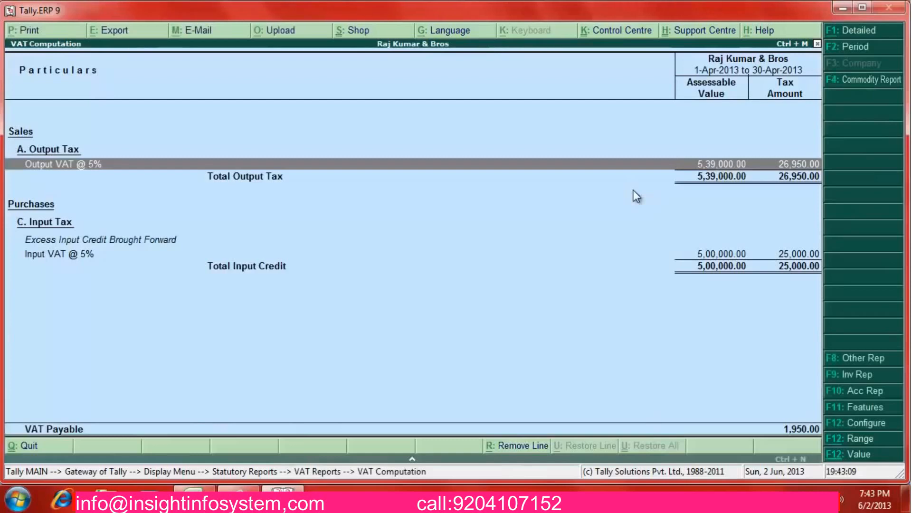
{"action": "key", "text": "Down"}
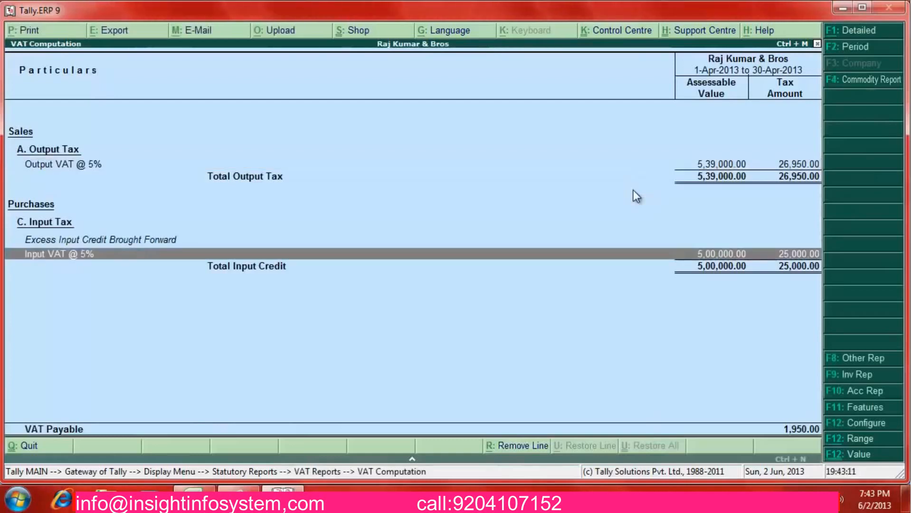
{"action": "key", "text": "Up"}
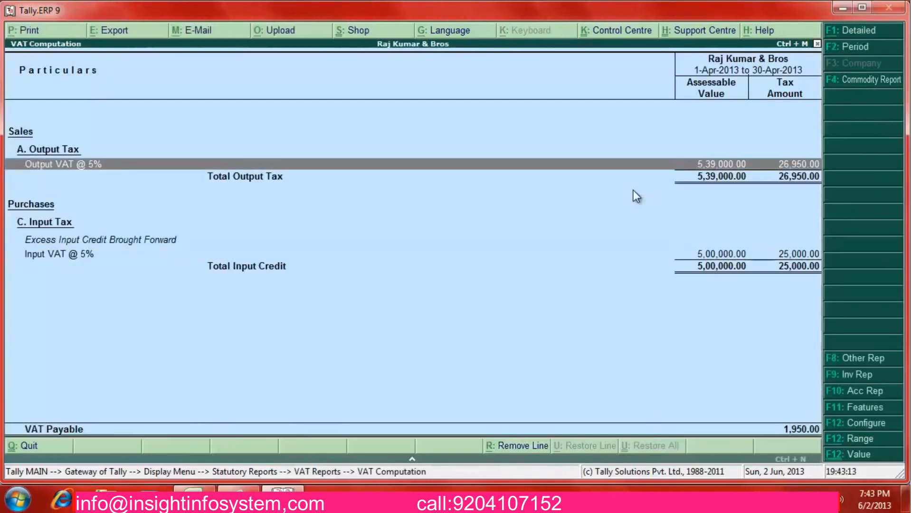
{"action": "key", "text": "Down"}
{"action": "key", "text": "Up"}
{"action": "key", "text": "Down"}
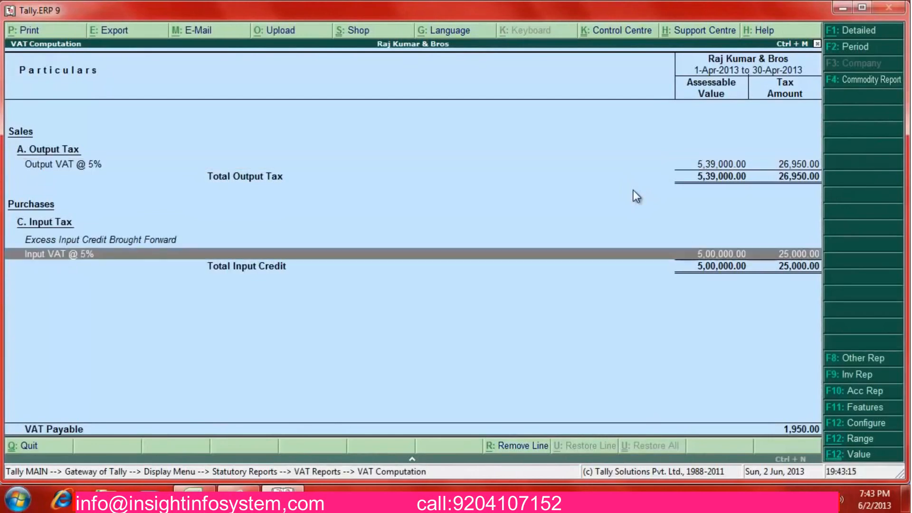
{"action": "key", "text": "Up"}
{"action": "key", "text": "Down"}
Reopen the VAT Computation, check 1950 payable in the calculator, and return to the Gateway
{"action": "key", "text": "Escape"}
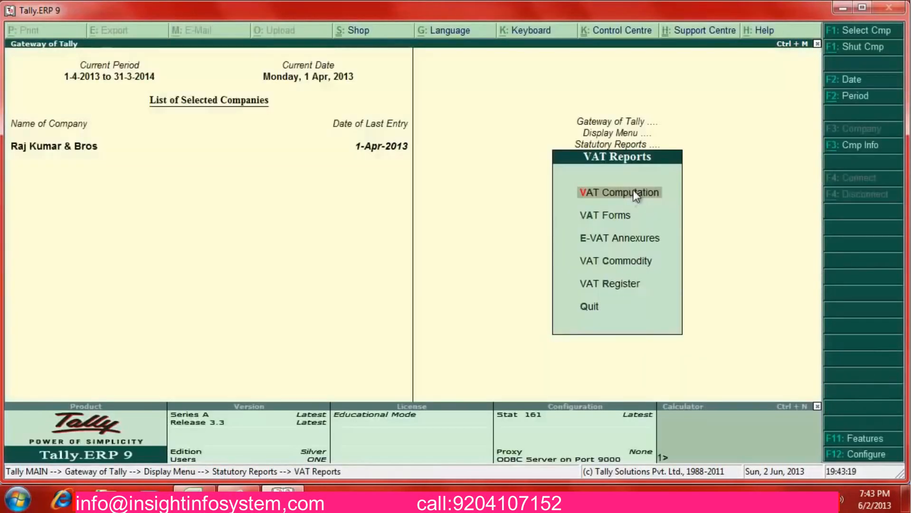
{"action": "key", "text": "Escape"}
{"action": "key", "text": "Return"}
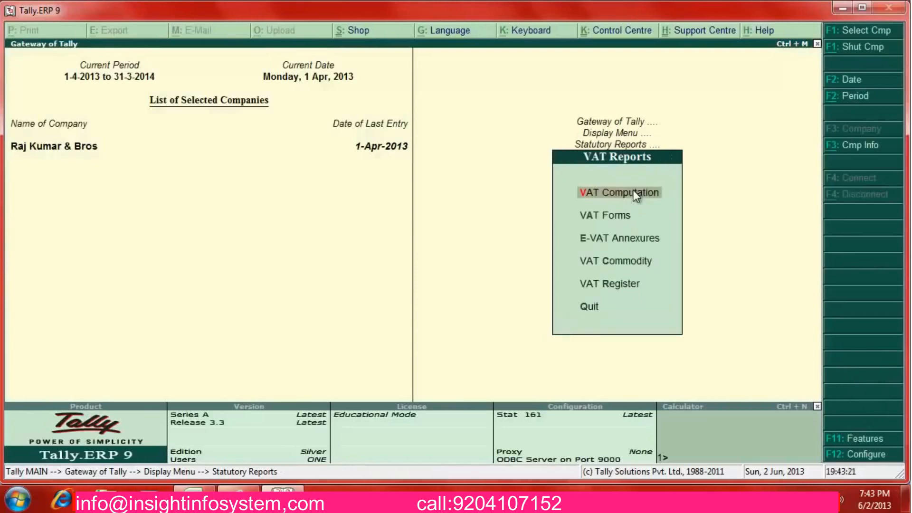
{"action": "key", "text": "Return"}
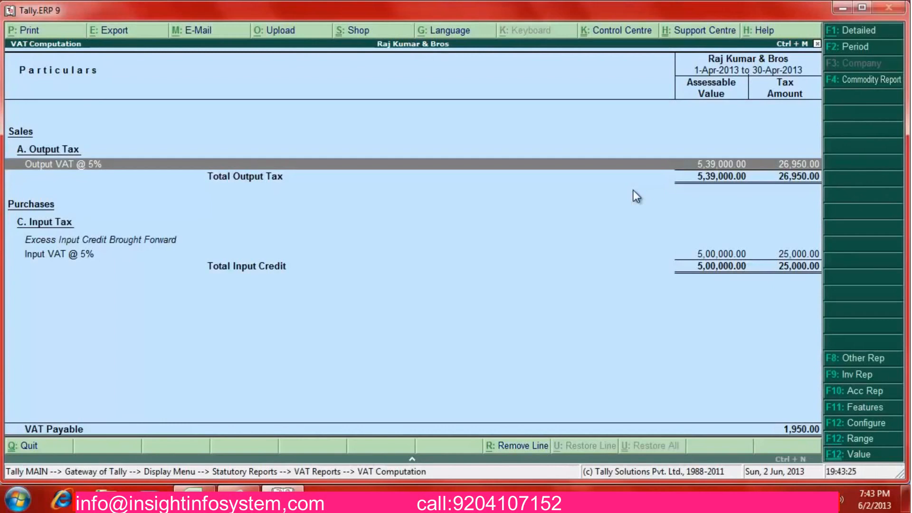
{"action": "key", "text": "ctrl+n"}
{"action": "type", "text": "1950"}
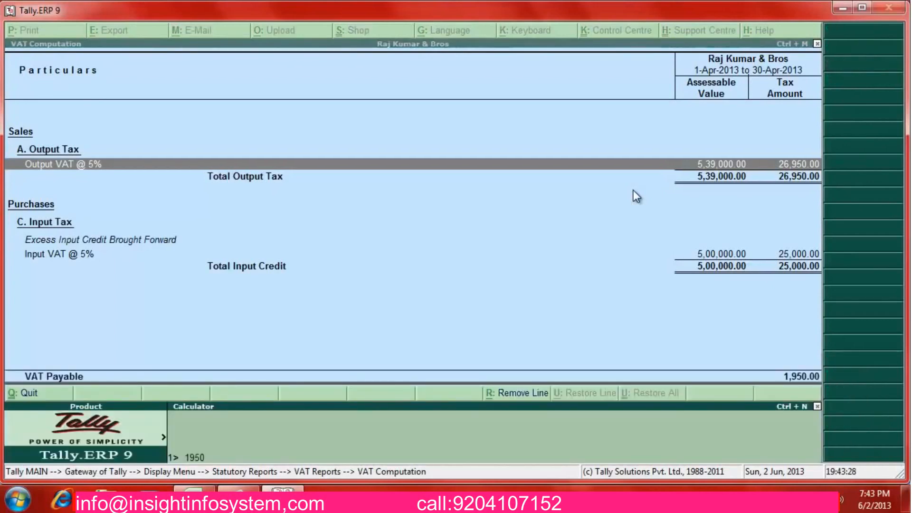
{"action": "key", "text": "Return"}
{"action": "key", "text": "ctrl+m"}
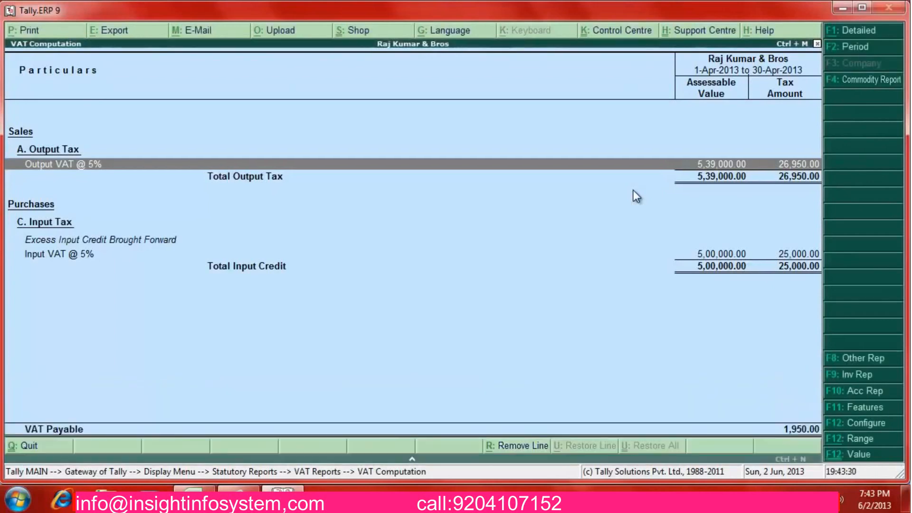
{"action": "key", "text": "Escape"}
{"action": "key", "text": "Escape"}
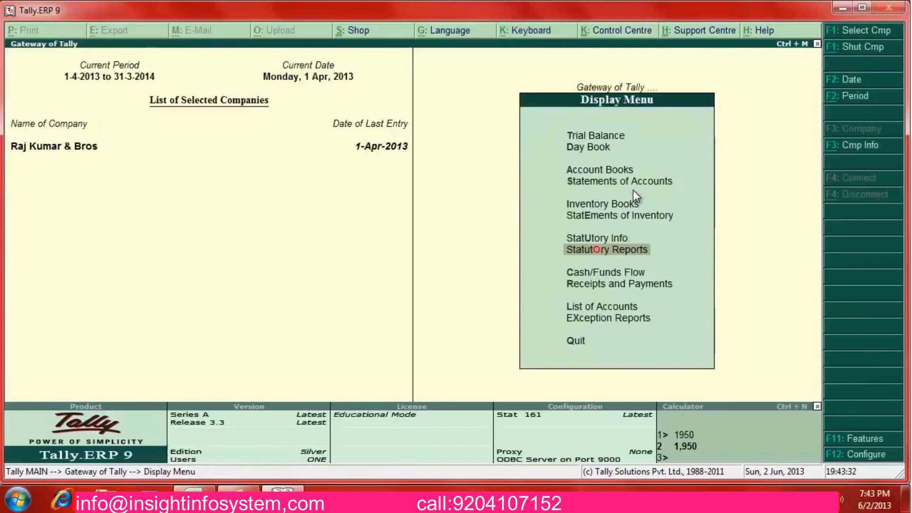
{"action": "key", "text": "Up"}
{"action": "key", "text": "Up"}
{"action": "key", "text": "Up"}
{"action": "key", "text": "Up"}
{"action": "key", "text": "Up"}
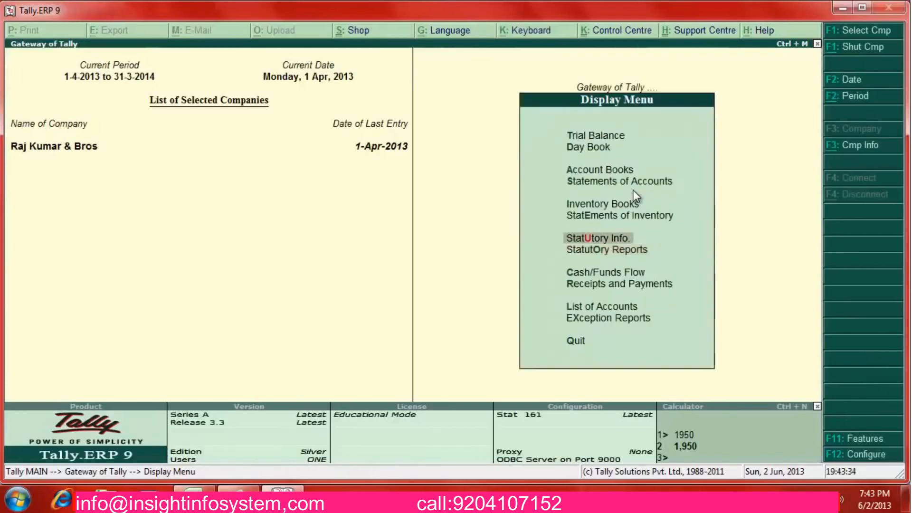
{"action": "key", "text": "Escape"}
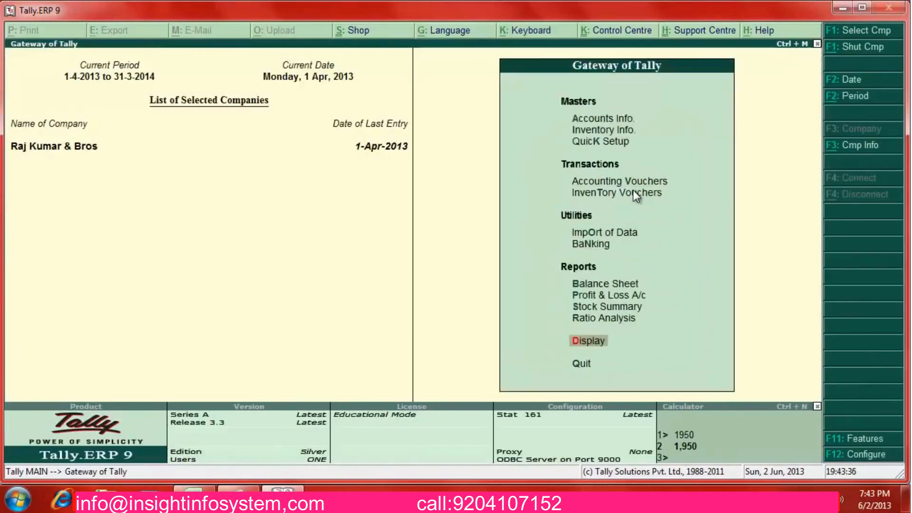
Start a payment voucher paid from State Bank of India
{"action": "key", "text": "Up"}
{"action": "key", "text": "Up"}
{"action": "key", "text": "Up"}
{"action": "key", "text": "Up"}
{"action": "key", "text": "Up"}
{"action": "key", "text": "Up"}
{"action": "key", "text": "Up"}
{"action": "key", "text": "Up"}
{"action": "key", "text": "Up"}
{"action": "key", "text": "Down"}
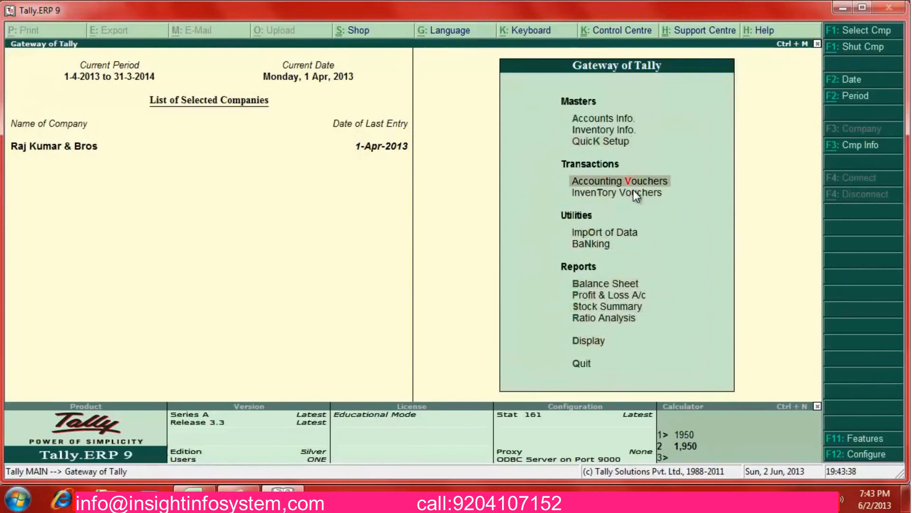
{"action": "key", "text": "Return"}
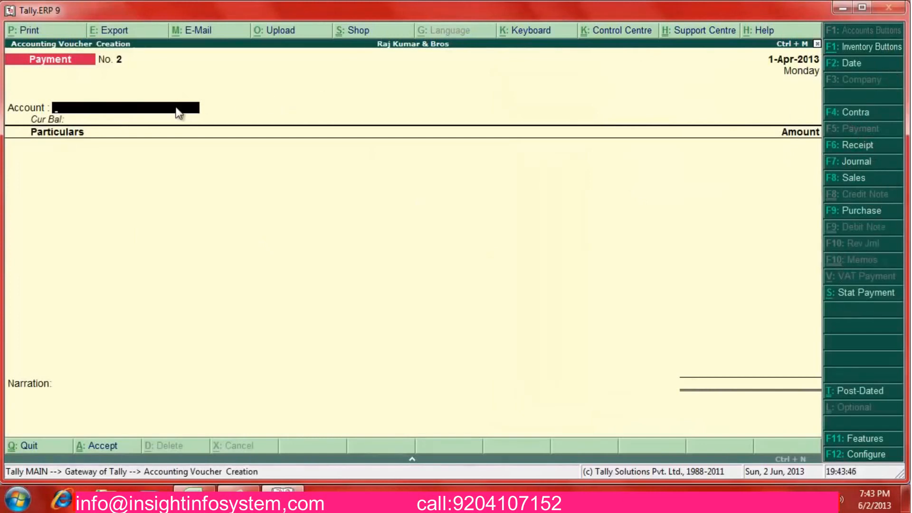
{"action": "type", "text": "Sta"}
{"action": "key", "text": "Return"}
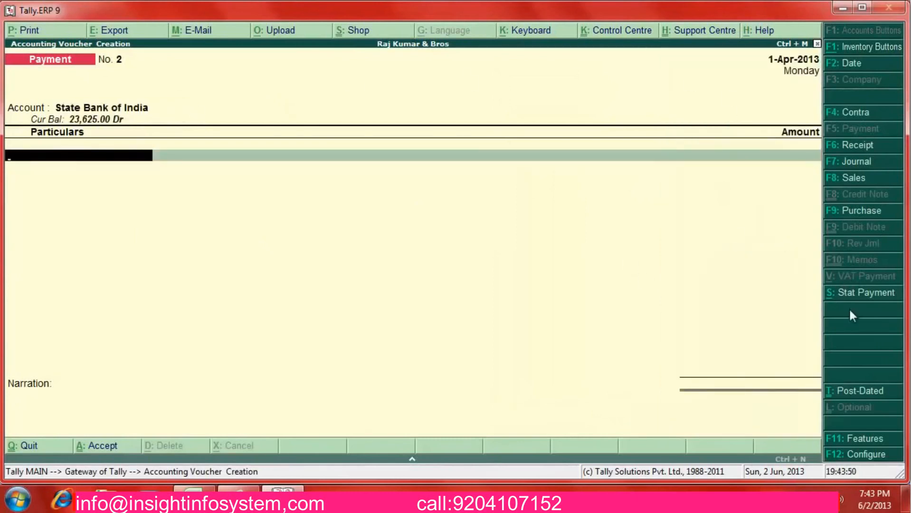
Auto-fill a VAT statutory payment adjusting input VAT for 1-Apr-2013 to 31-May
{"action": "left_click", "coordinate": [865, 299]}
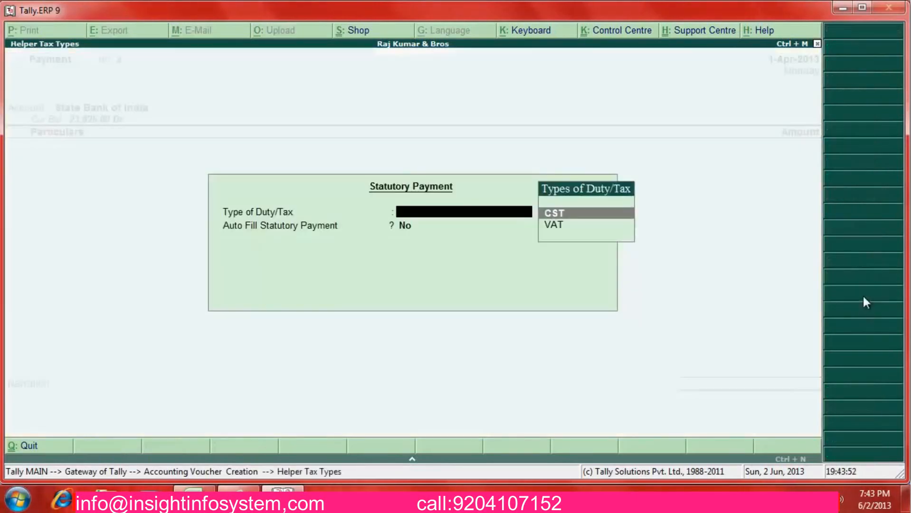
{"action": "key", "text": "Down"}
{"action": "key", "text": "Return"}
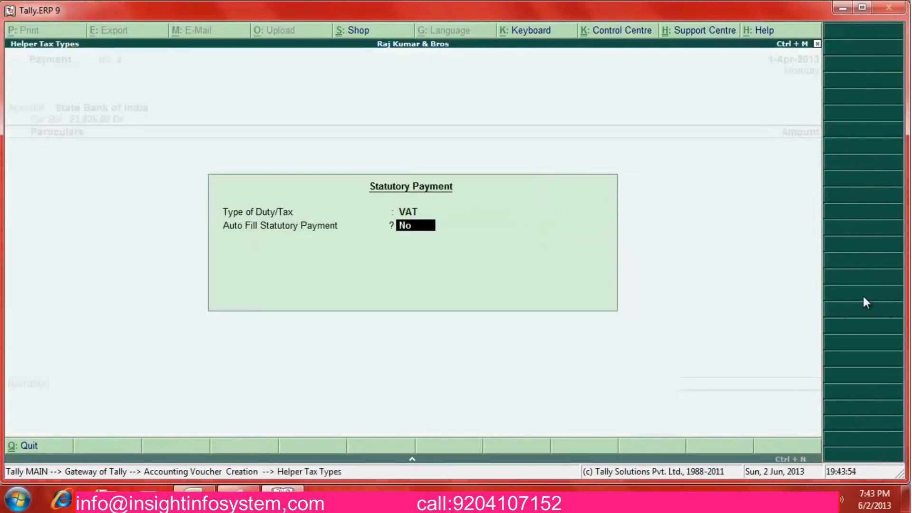
{"action": "key", "text": "y"}
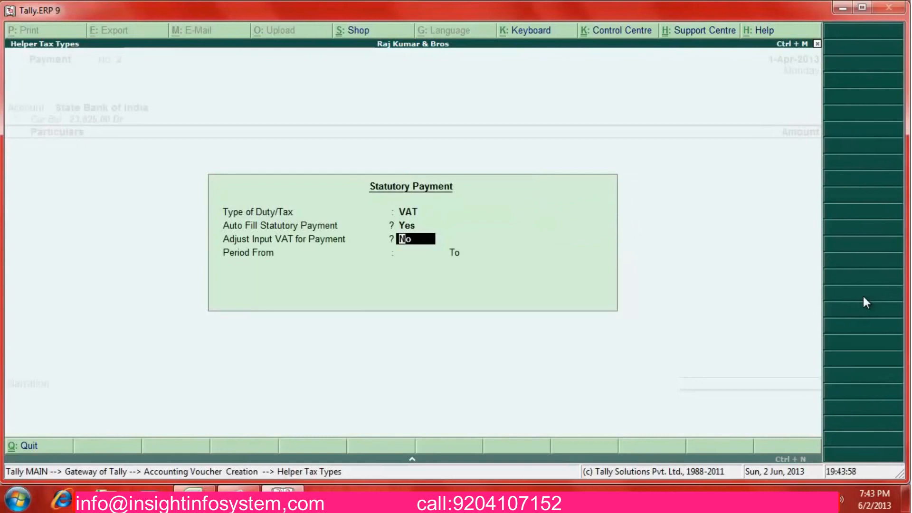
{"action": "key", "text": "y"}
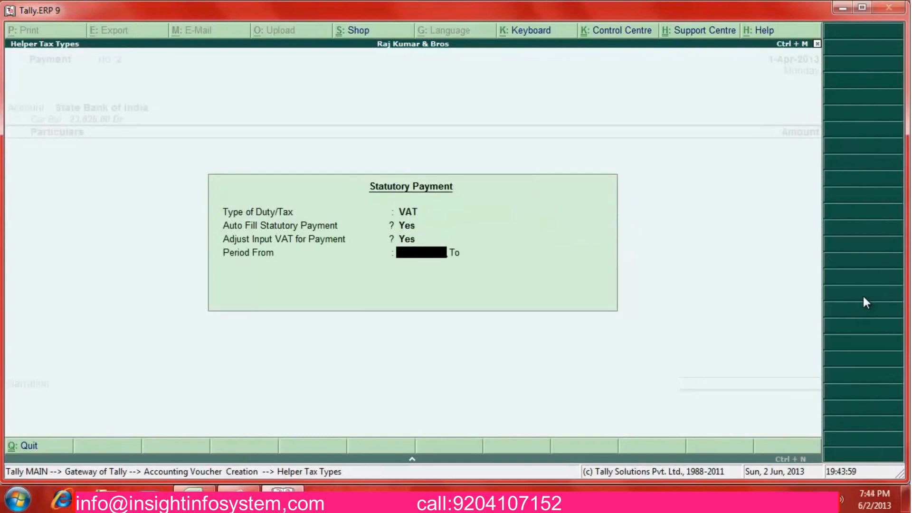
{"action": "type", "text": "1-4"}
{"action": "key", "text": "Return"}
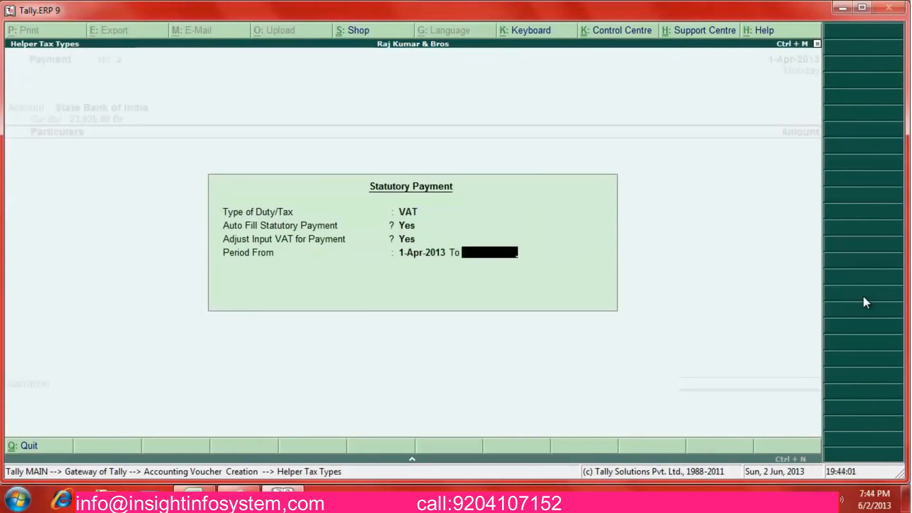
{"action": "type", "text": "30-5"}
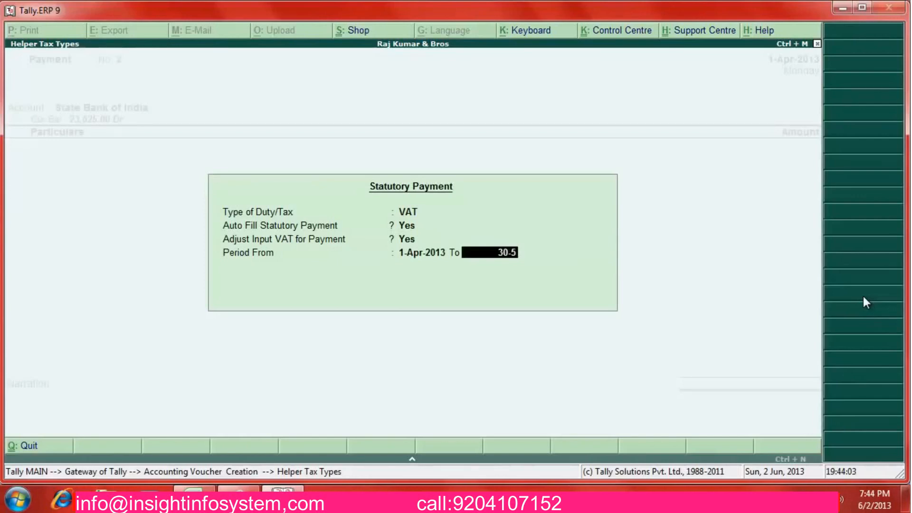
{"action": "key", "text": "BackSpace"}
{"action": "key", "text": "BackSpace"}
{"action": "key", "text": "BackSpace"}
{"action": "key", "text": "BackSpace"}
{"action": "type", "text": "31-5"}
{"action": "key", "text": "Return"}
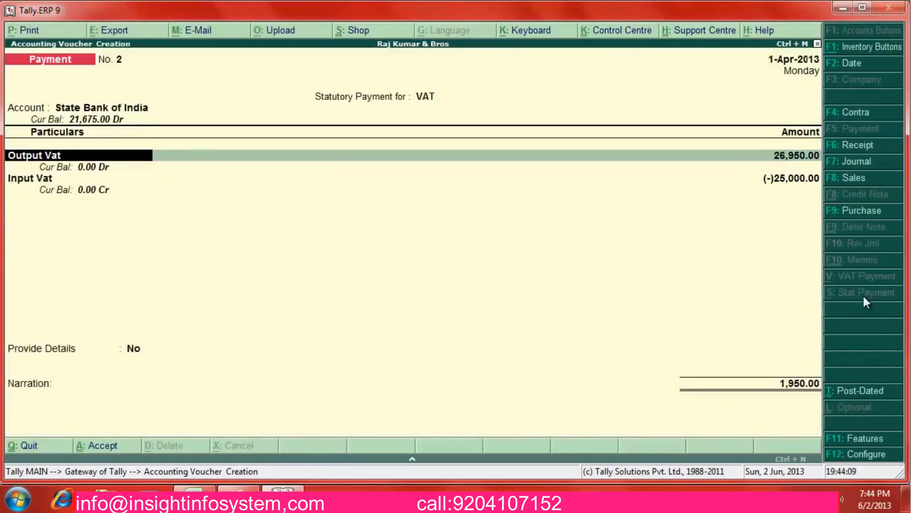
Accept the Output Vat and Input Vat lines and choose to provide VAT payment details
{"action": "key", "text": "Return"}
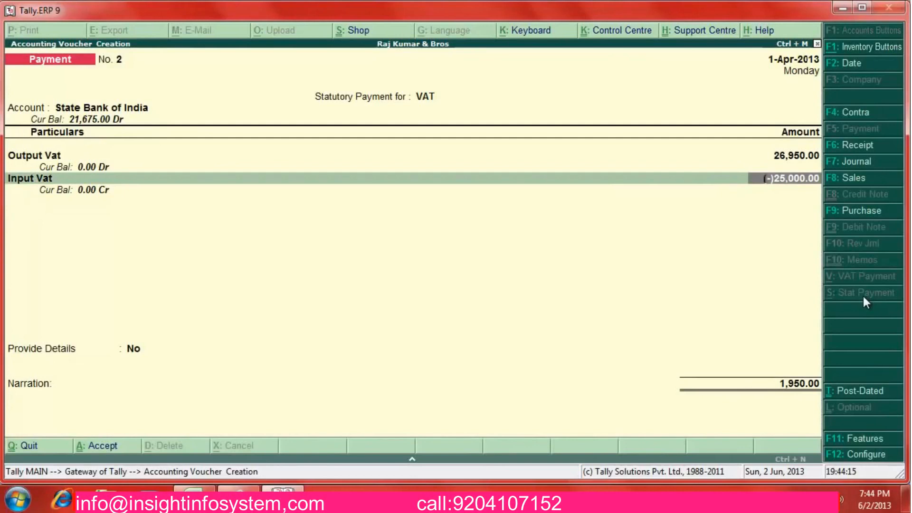
{"action": "key", "text": "Return"}
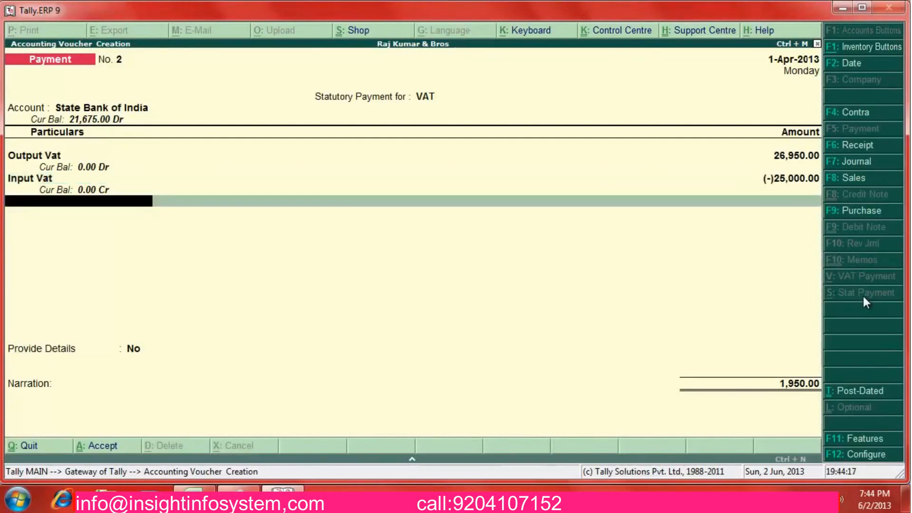
{"action": "key", "text": "Return"}
{"action": "type", "text": "y"}
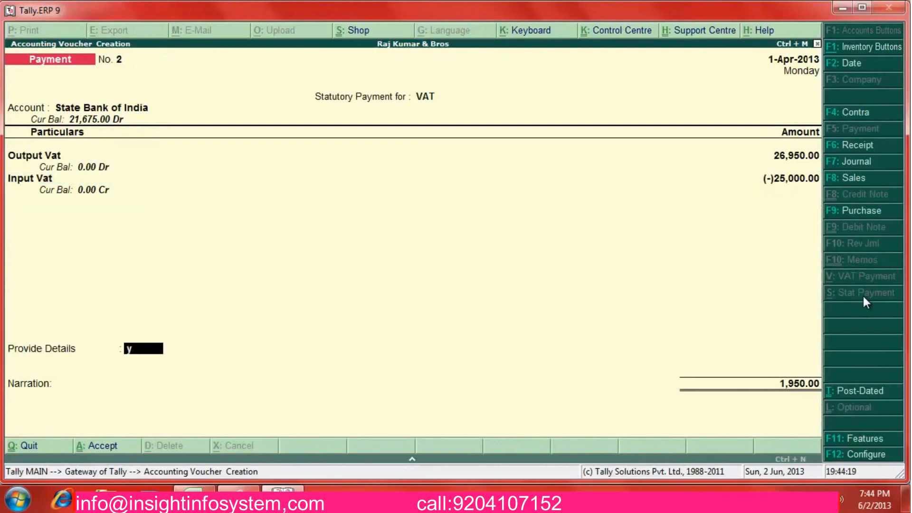
{"action": "key", "text": "Return"}
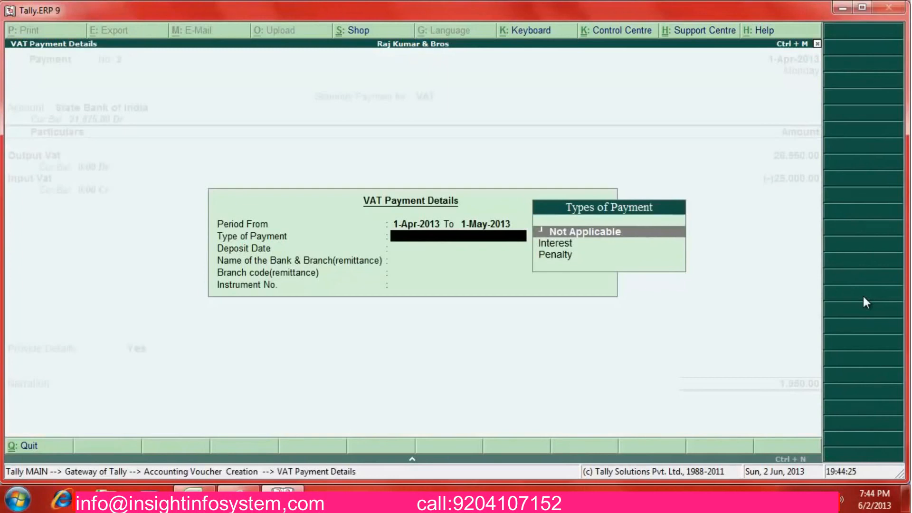
Enter VAT payment details: Not Applicable, deposit 1-May-2013, branch code Sbi, instrument 225566
{"action": "key", "text": "Return"}
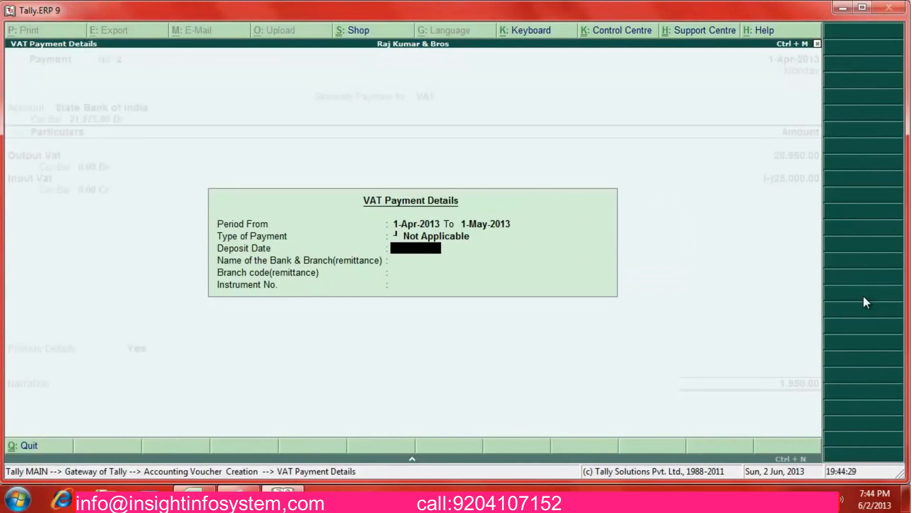
{"action": "type", "text": "1-"}
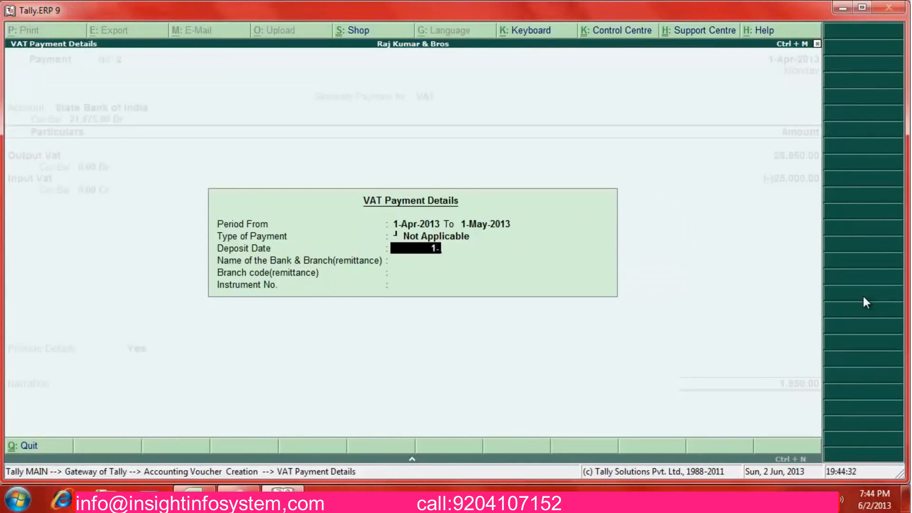
{"action": "key", "text": "Return"}
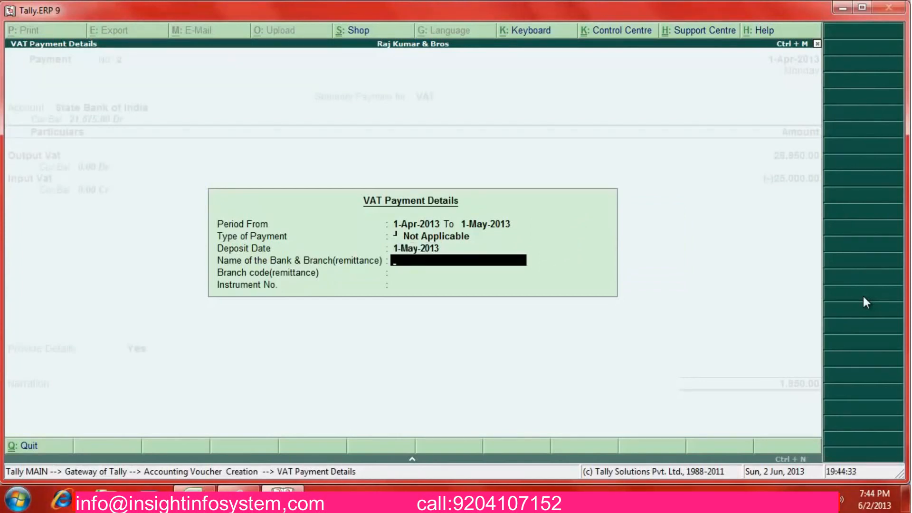
{"action": "key", "text": "Return"}
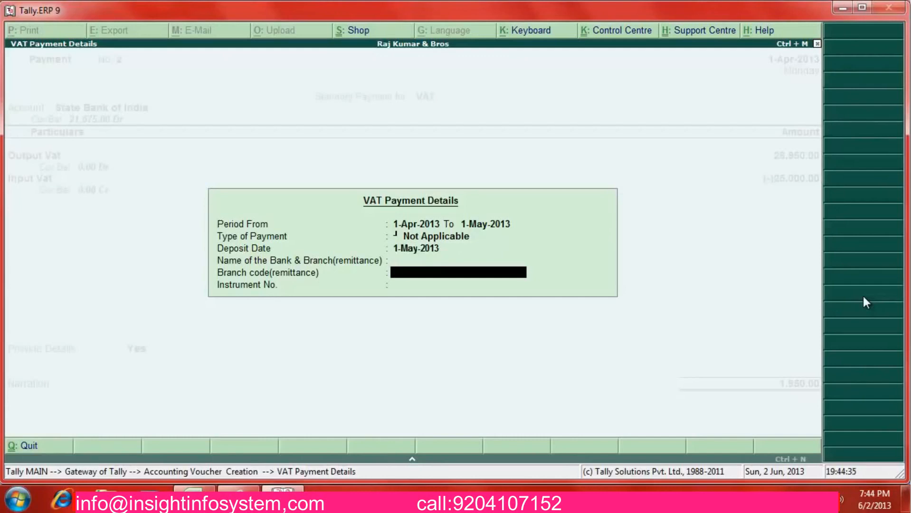
{"action": "type", "text": "Sbi"}
{"action": "key", "text": "Return"}
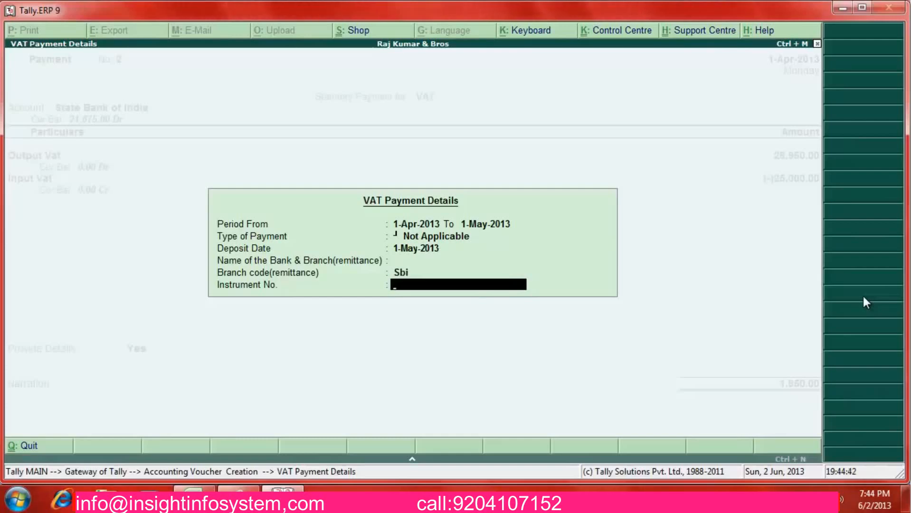
{"action": "type", "text": "225566"}
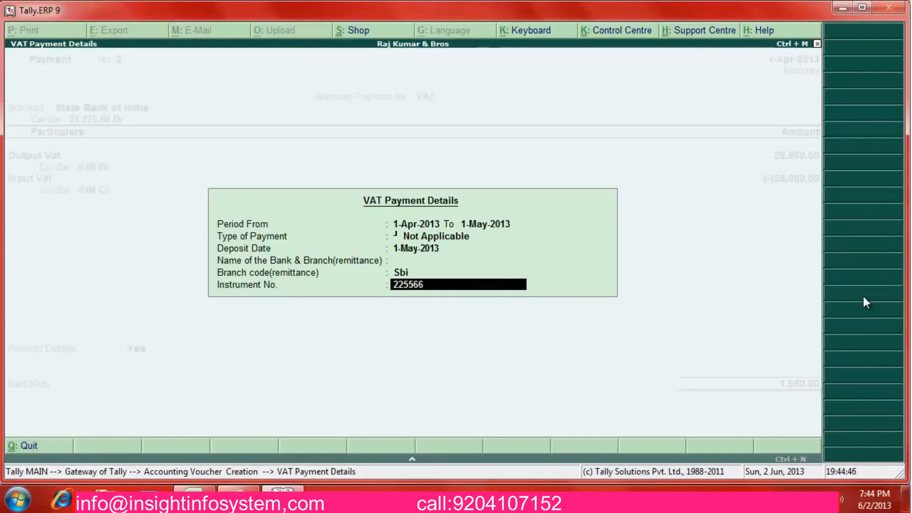
{"action": "type", "text": "1"}
{"action": "key", "text": "Return"}
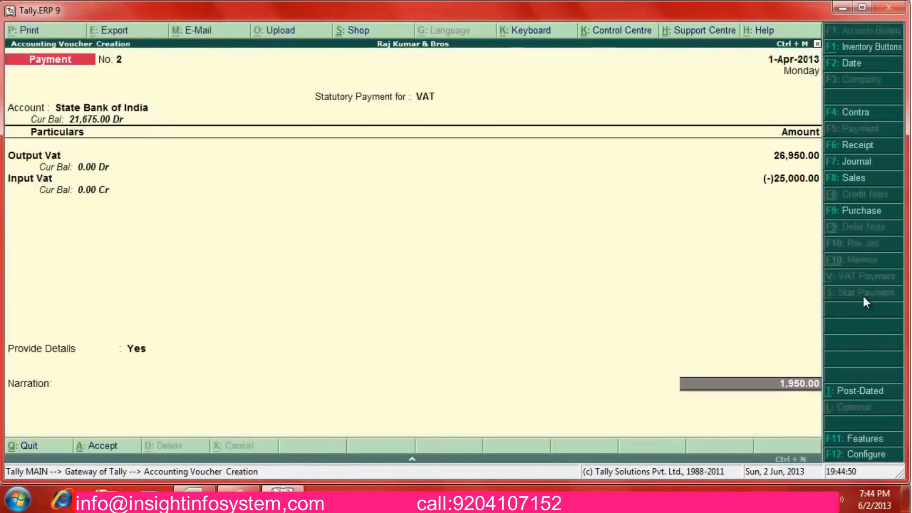
Pass through the bank allocations and save the 1,950.00 payment voucher
{"action": "key", "text": "Return"}
{"action": "key", "text": "Return"}
{"action": "key", "text": "Return"}
{"action": "key", "text": "Return"}
{"action": "key", "text": "Return"}
{"action": "key", "text": "Return"}
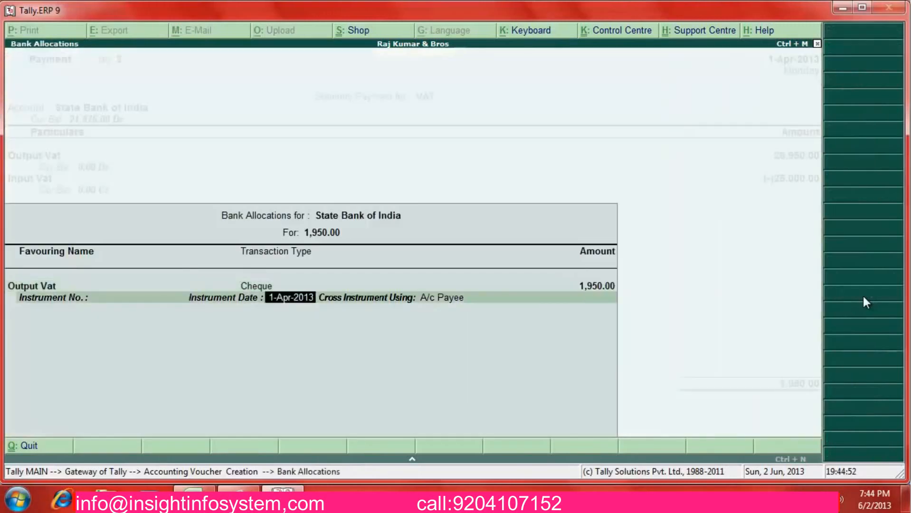
{"action": "key", "text": "BackSpace"}
{"action": "key", "text": "BackSpace"}
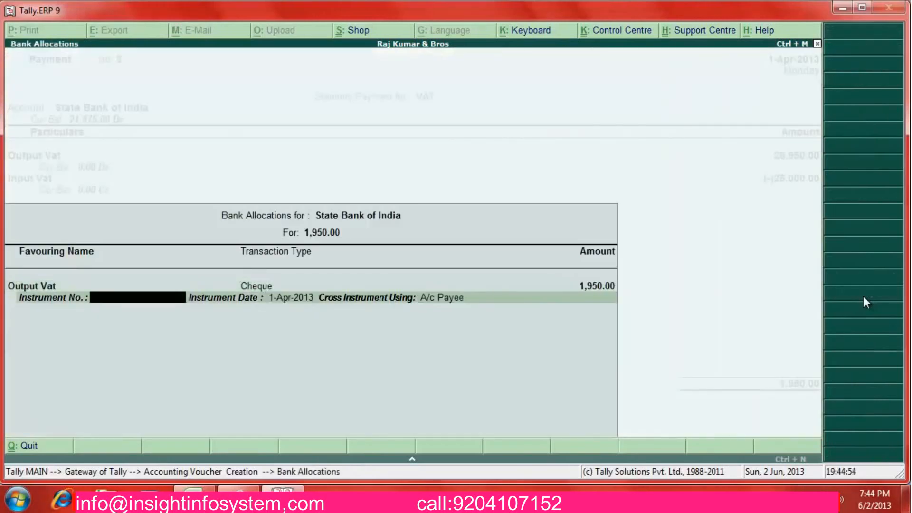
{"action": "key", "text": "BackSpace"}
{"action": "key", "text": "BackSpace"}
{"action": "key", "text": "BackSpace"}
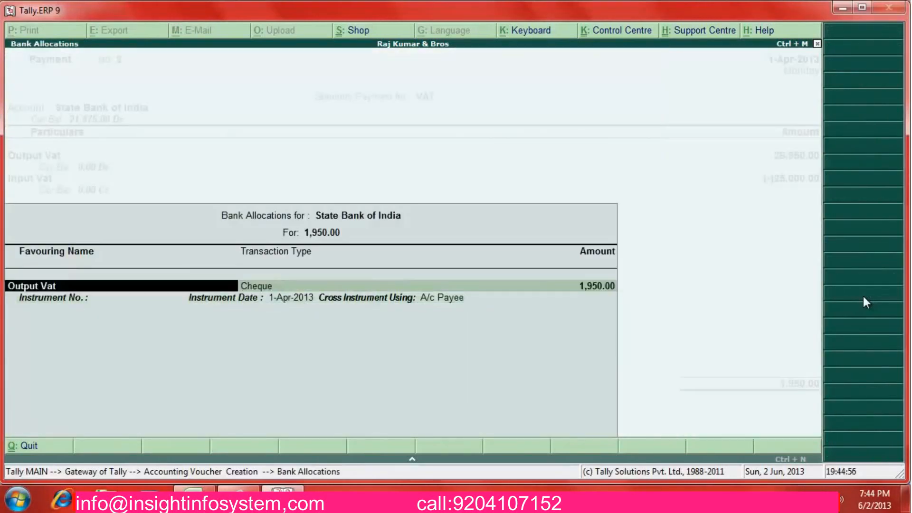
{"action": "key", "text": "Escape"}
{"action": "key", "text": "Return"}
{"action": "key", "text": "Return"}
{"action": "key", "text": "Return"}
{"action": "key", "text": "Return"}
{"action": "key", "text": "Return"}
{"action": "key", "text": "Return"}
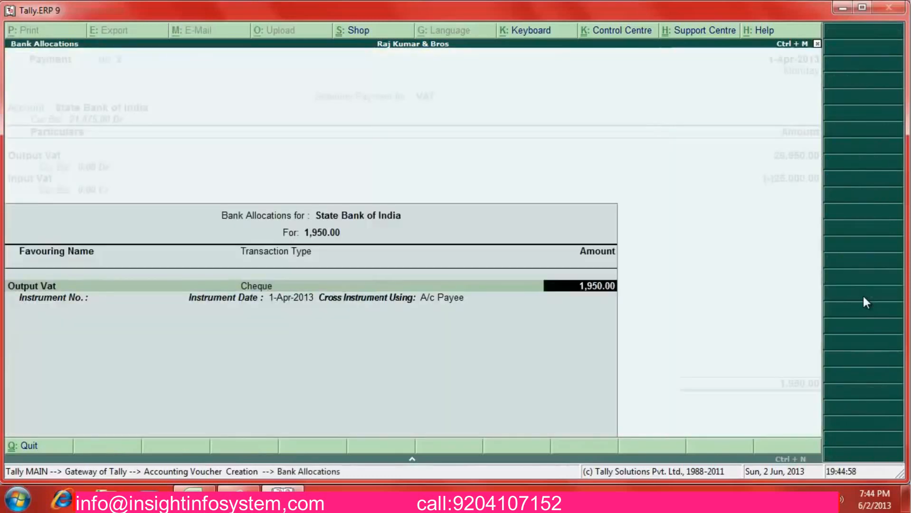
{"action": "key", "text": "Return"}
{"action": "key", "text": "Return"}
{"action": "key", "text": "Return"}
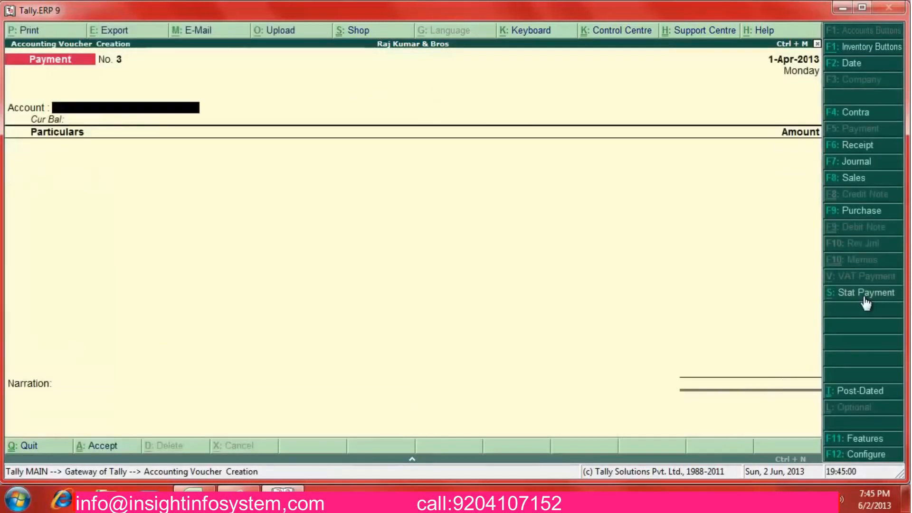
Open the VAT Computation report under Display > Statutory Reports > VAT Reports
{"action": "key", "text": "Escape"}
{"action": "key", "text": "Return"}
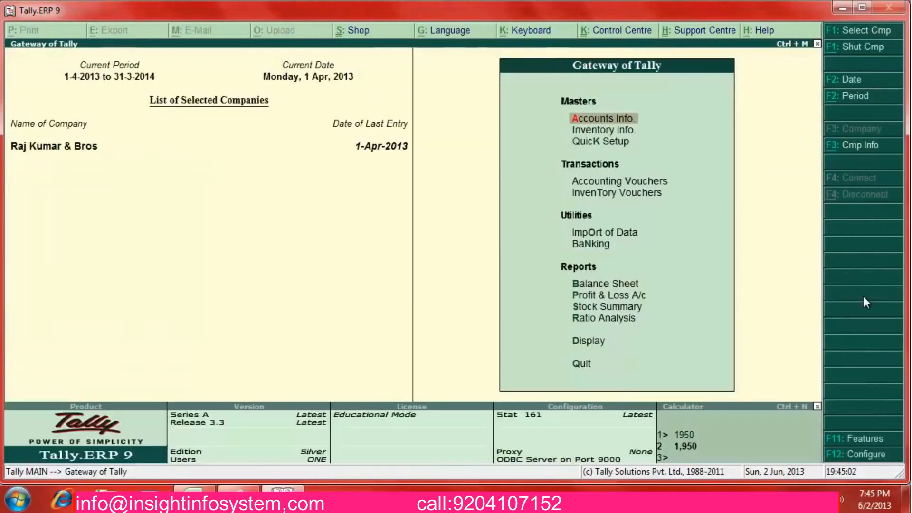
{"action": "key", "text": "d"}
{"action": "key", "text": "Down"}
{"action": "key", "text": "Down"}
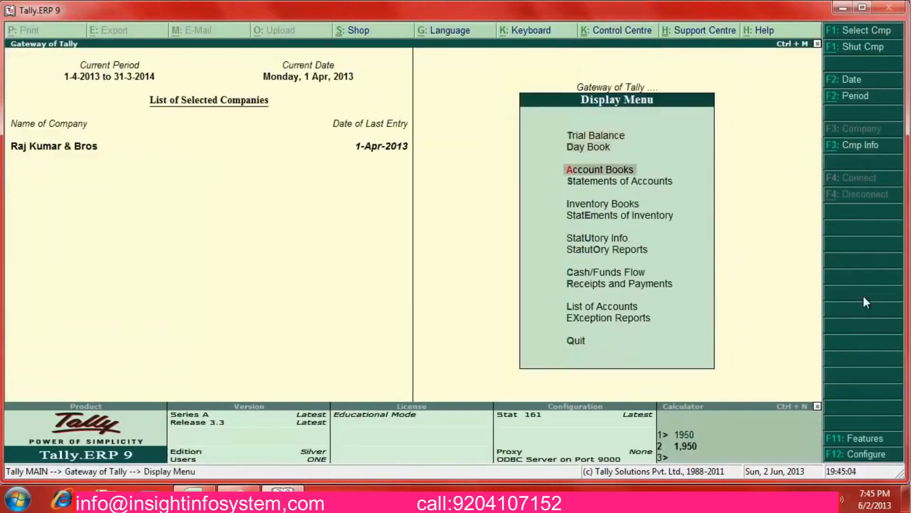
{"action": "key", "text": "Down"}
{"action": "key", "text": "Down"}
{"action": "key", "text": "Down"}
{"action": "key", "text": "Down"}
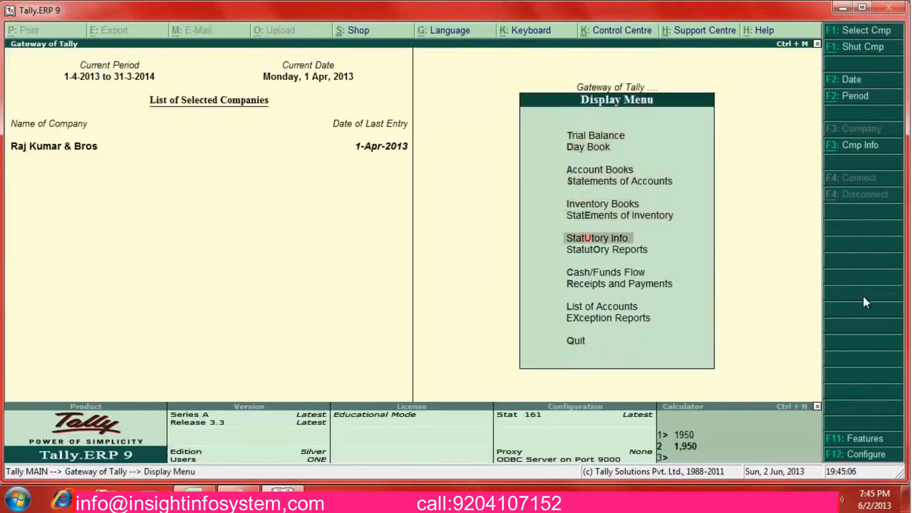
{"action": "key", "text": "o"}
{"action": "key", "text": "Return"}
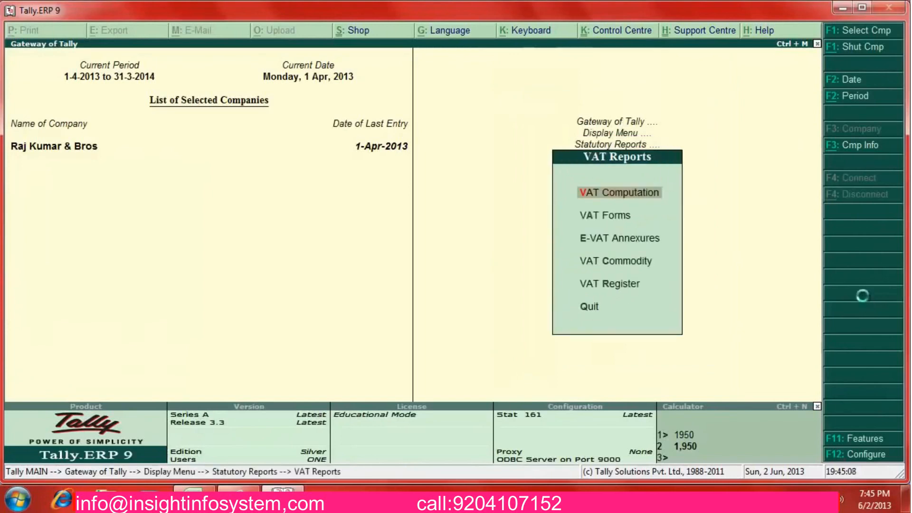
{"action": "key", "text": "Return"}
{"action": "key", "text": "Down"}
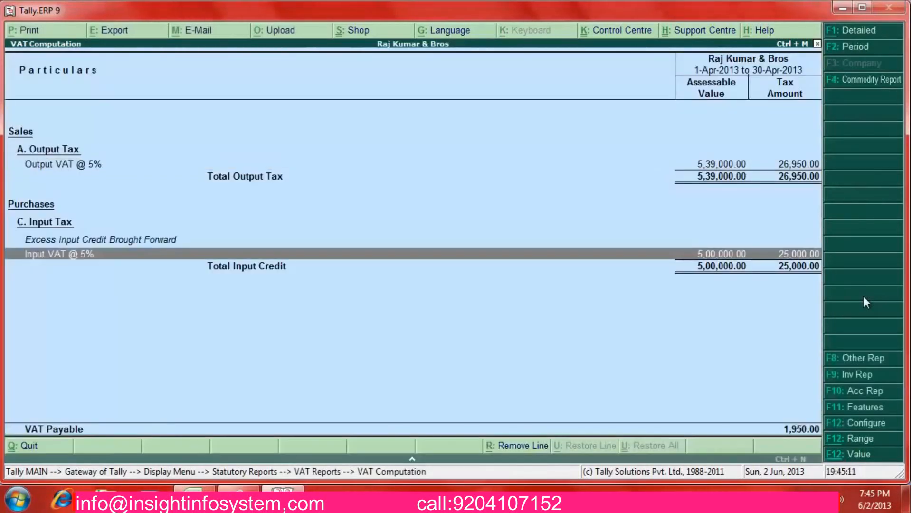
Set the period to 1-Apr-2013 through 1-May-2013, confirm VAT Payable 1,950.00, then close
{"action": "key", "text": "F2"}
{"action": "type", "text": "1-5"}
{"action": "key", "text": "Return"}
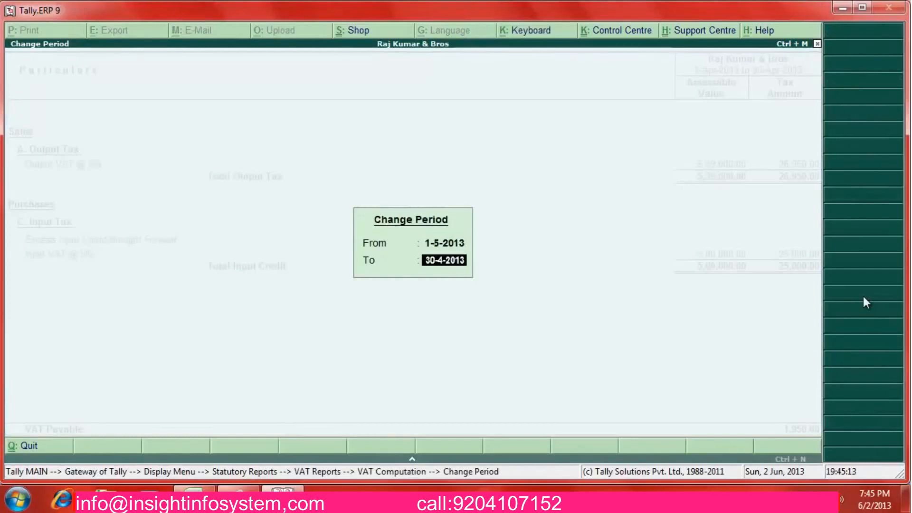
{"action": "key", "text": "BackSpace"}
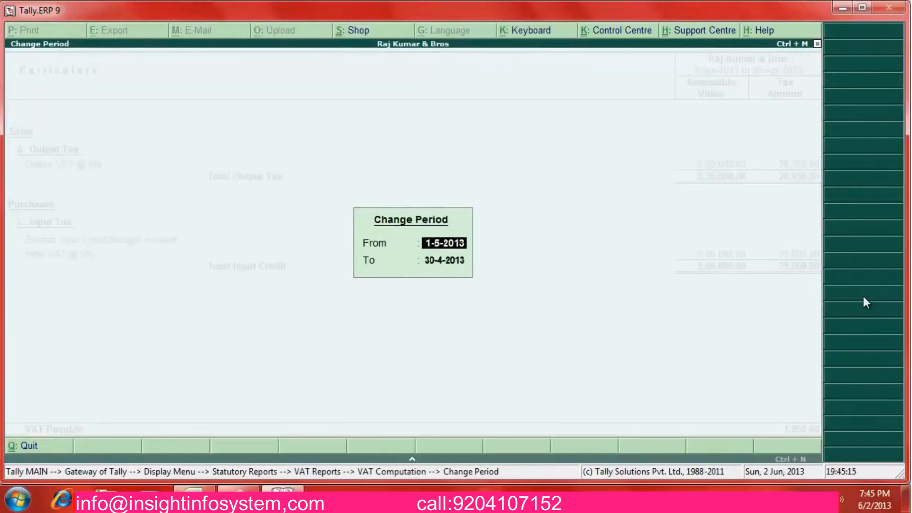
{"action": "type", "text": "1-4"}
{"action": "key", "text": "Return"}
{"action": "type", "text": "1-5"}
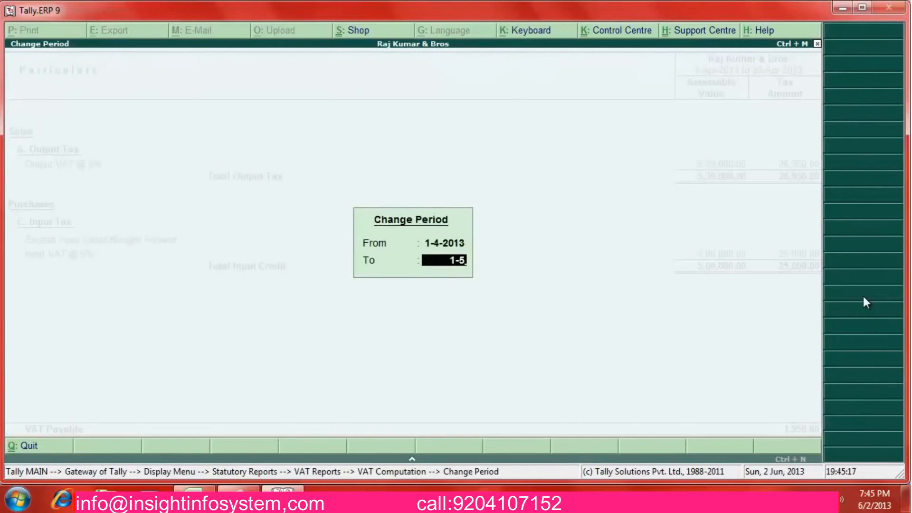
{"action": "key", "text": "Return"}
{"action": "key", "text": "Down"}
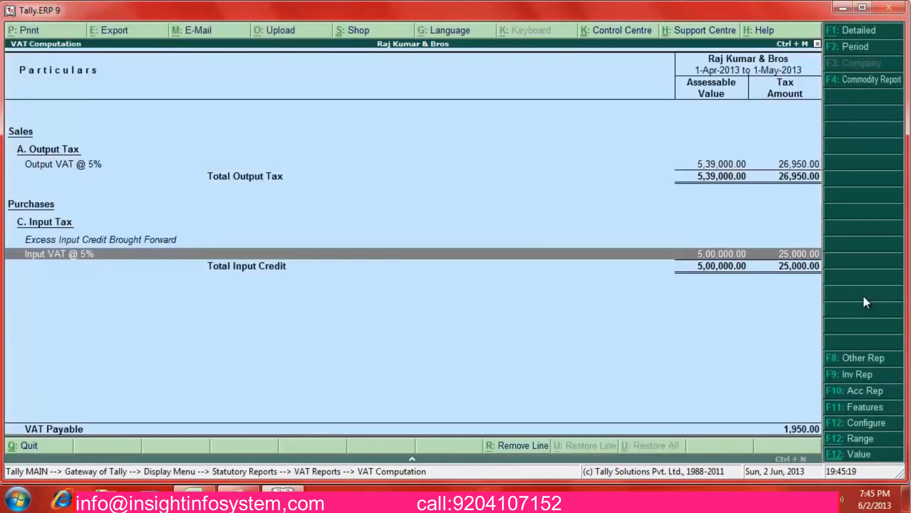
{"action": "key", "text": "Escape"}
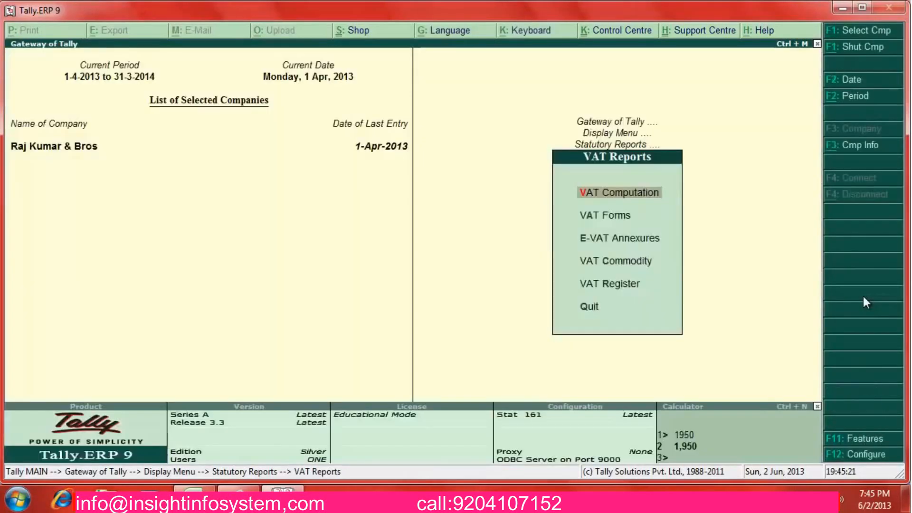
Show the Duties & Taxes group summary with opening balances and transaction columns enabled
{"action": "key", "text": "Escape"}
{"action": "key", "text": "Escape"}
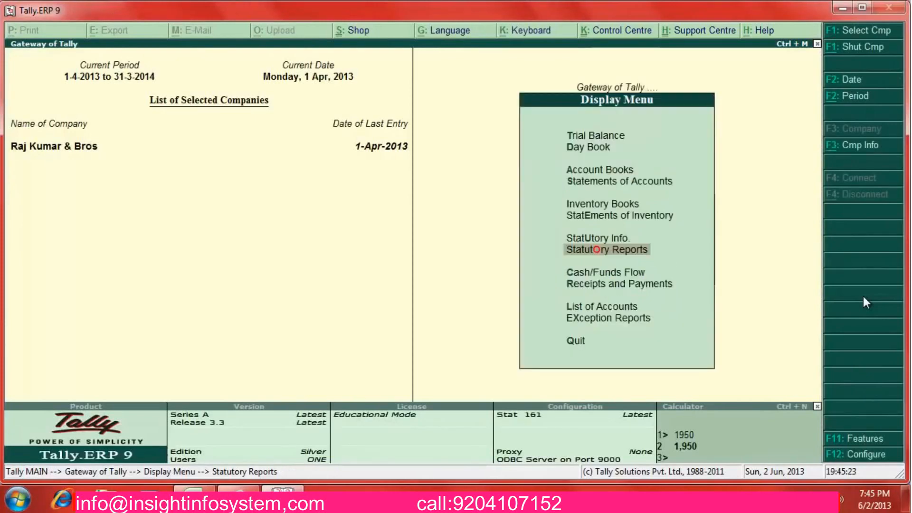
{"action": "key", "text": "Up"}
{"action": "key", "text": "Up"}
{"action": "key", "text": "Up"}
{"action": "key", "text": "Up"}
{"action": "key", "text": "Up"}
{"action": "key", "text": "Return"}
{"action": "key", "text": "Down"}
{"action": "key", "text": "Down"}
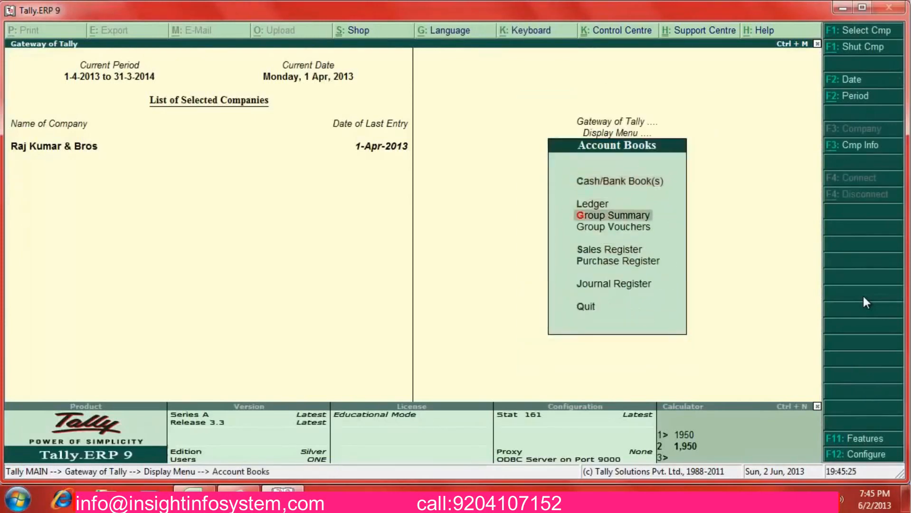
{"action": "key", "text": "Return"}
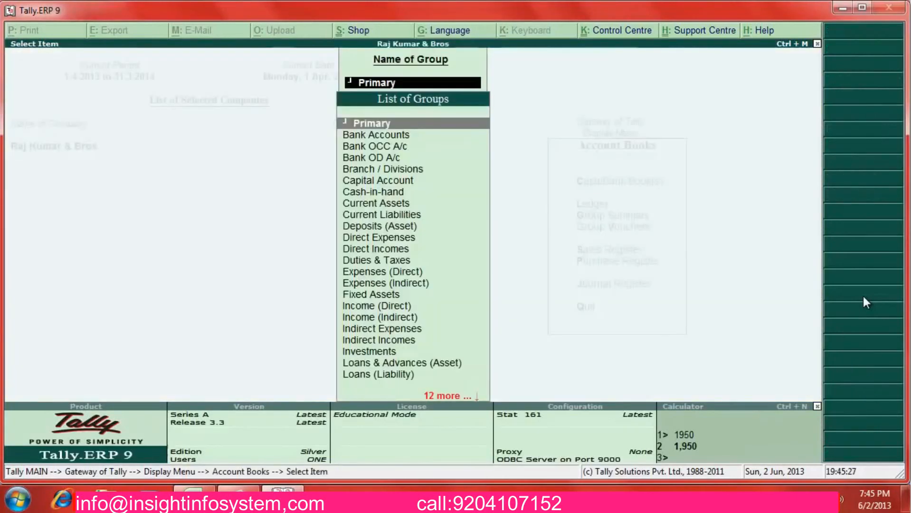
{"action": "type", "text": "Du"}
{"action": "key", "text": "Return"}
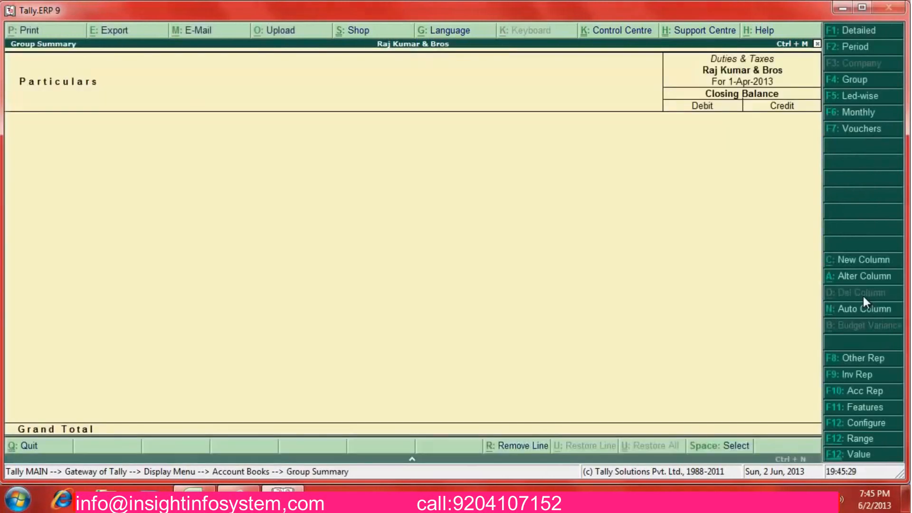
{"action": "key", "text": "F12"}
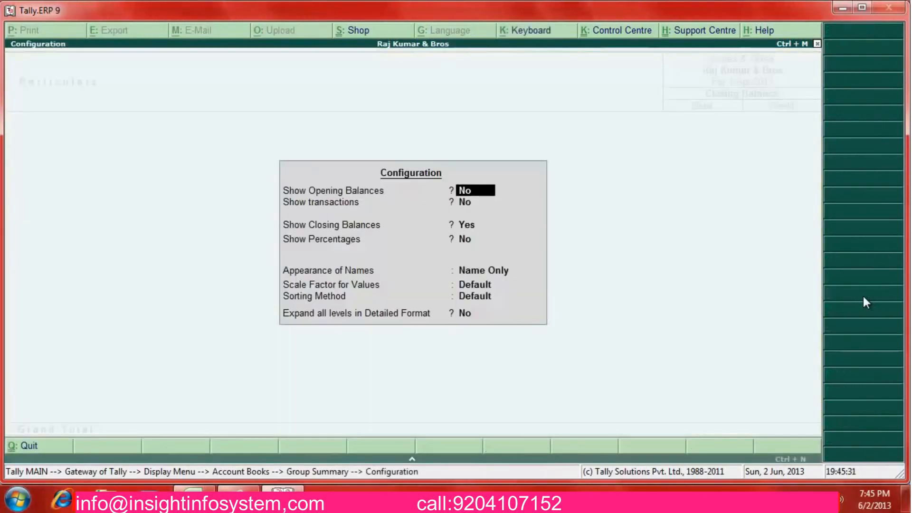
{"action": "key", "text": "y"}
{"action": "key", "text": "y"}
{"action": "key", "text": "Return"}
{"action": "key", "text": "Return"}
{"action": "key", "text": "Return"}
{"action": "key", "text": "Return"}
{"action": "key", "text": "Return"}
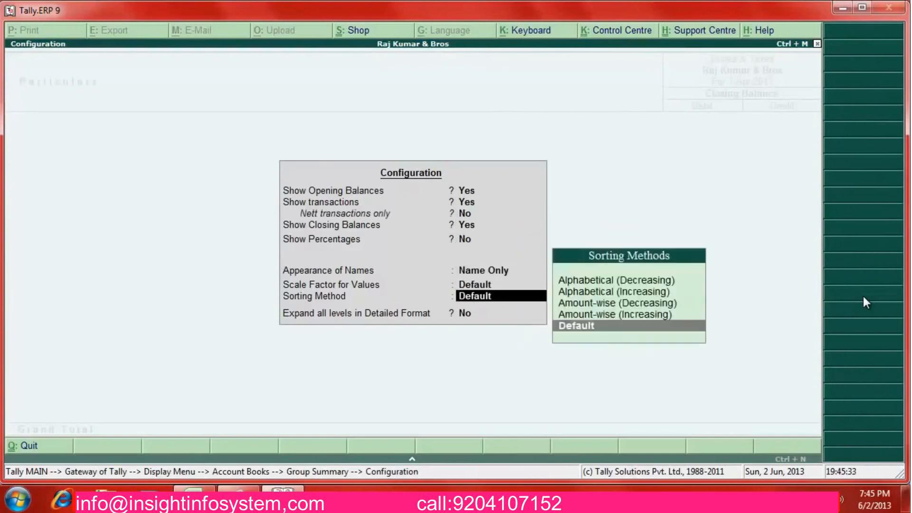
{"action": "key", "text": "Return"}
{"action": "key", "text": "Return"}
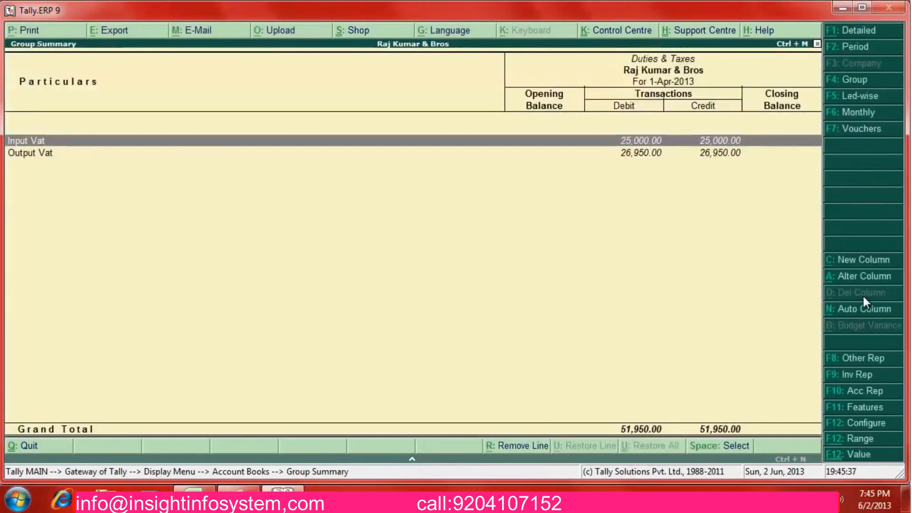
Drill into the Input Vat and Output Vat April ledger entries
{"action": "key", "text": "Return"}
{"action": "key", "text": "Return"}
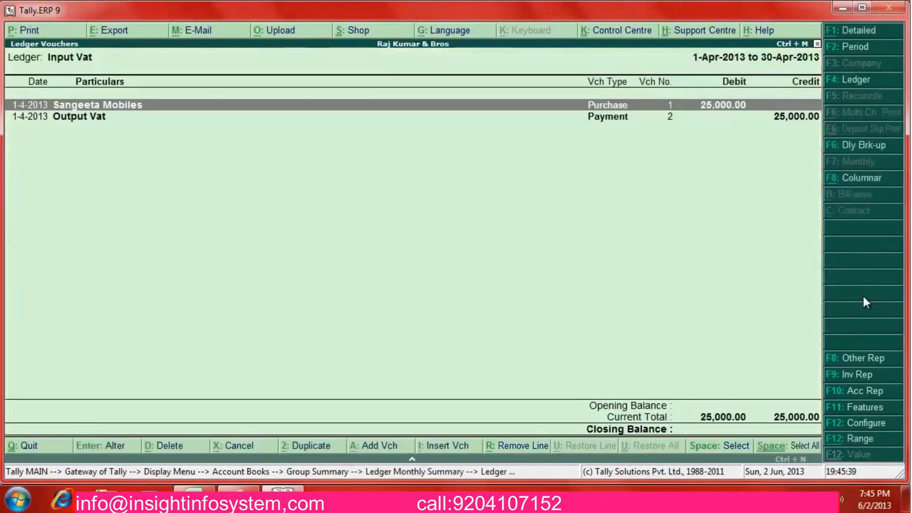
{"action": "key", "text": "Down"}
{"action": "key", "text": "Escape"}
{"action": "key", "text": "Escape"}
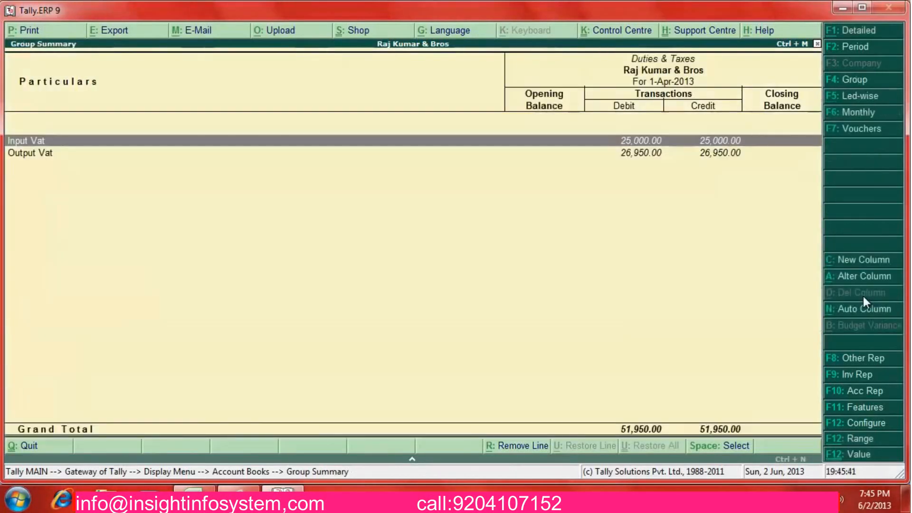
{"action": "key", "text": "Down"}
{"action": "key", "text": "Return"}
{"action": "key", "text": "Return"}
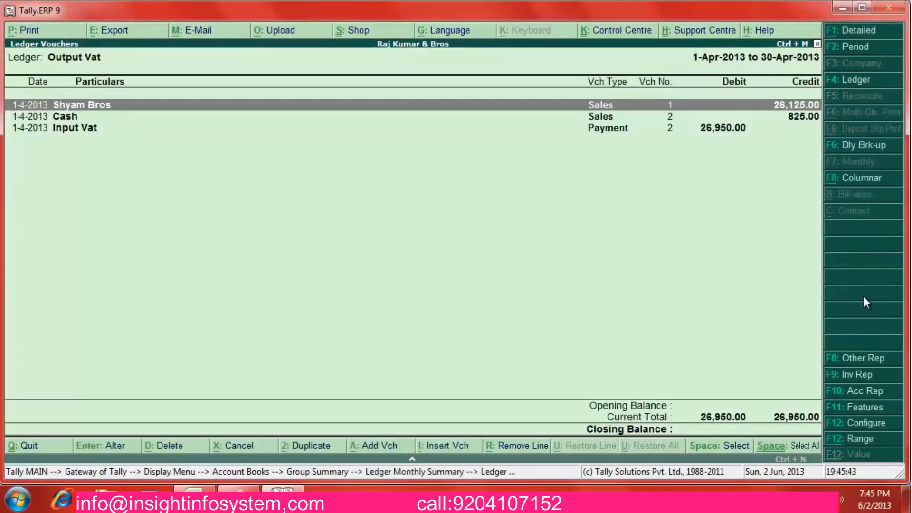
{"action": "key", "text": "Down"}
{"action": "key", "text": "Down"}
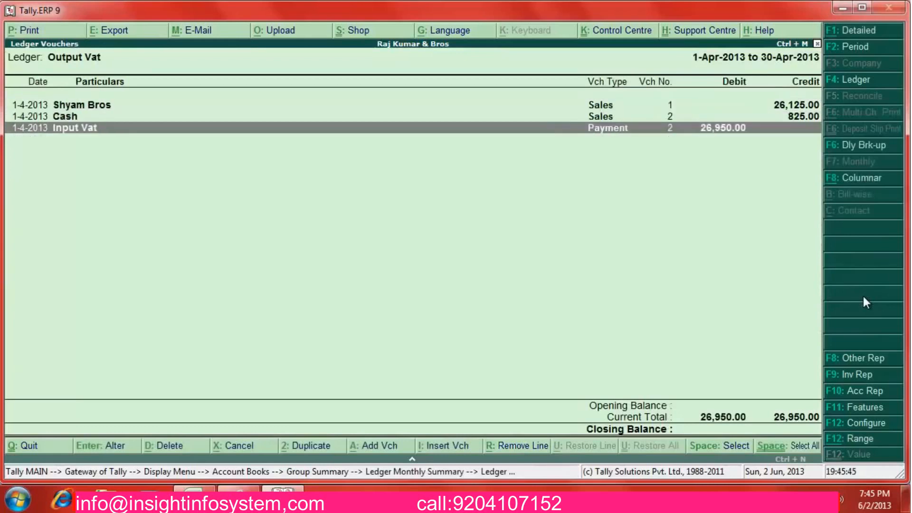
Inspect the VAT payment and Shyam Bros sales vouchers, then back out to the Display Menu
{"action": "key", "text": "Return"}
{"action": "key", "text": "Escape"}
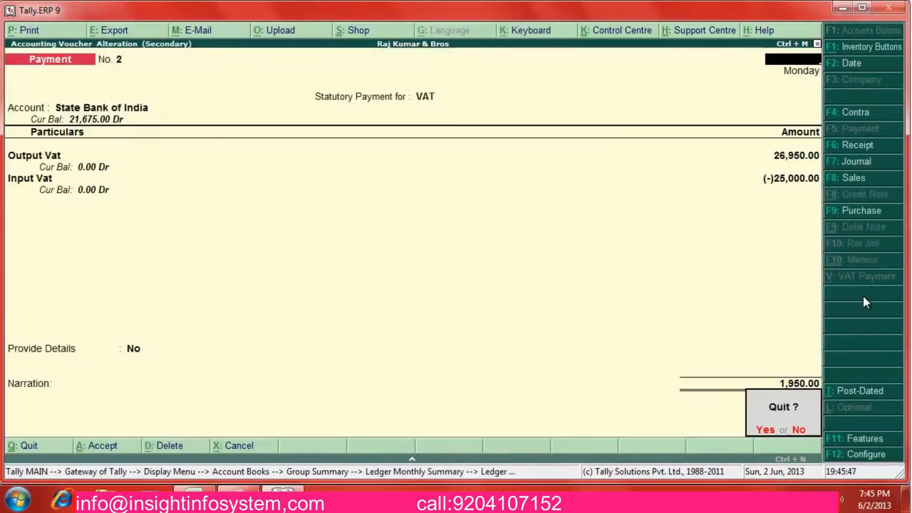
{"action": "key", "text": "y"}
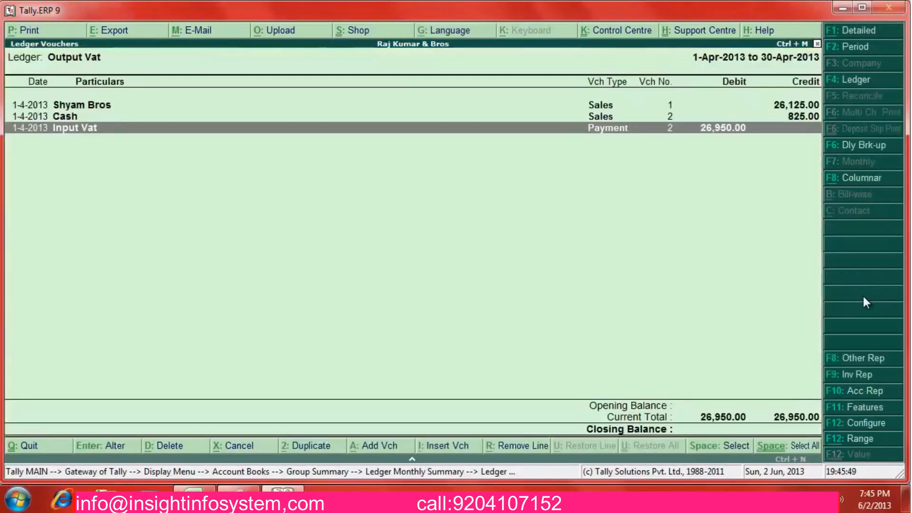
{"action": "key", "text": "Up"}
{"action": "key", "text": "Up"}
{"action": "key", "text": "Return"}
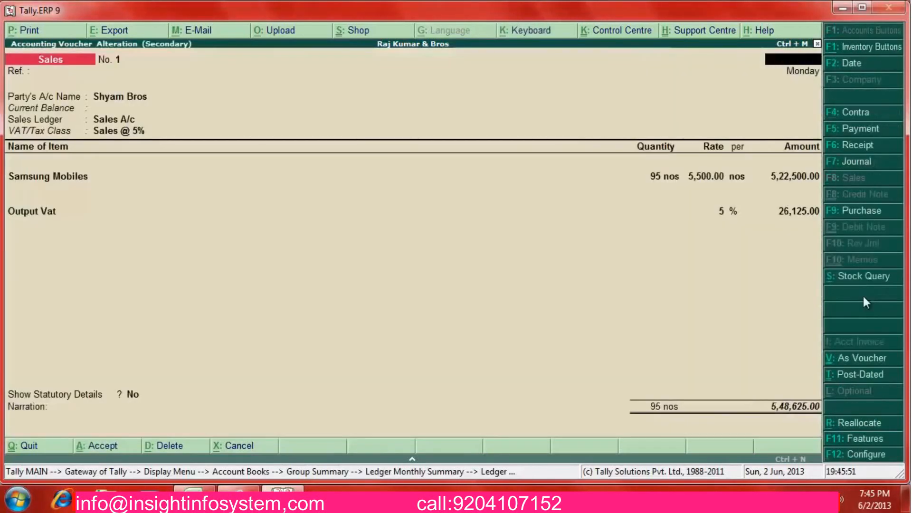
{"action": "key", "text": "Escape"}
{"action": "key", "text": "Escape"}
{"action": "key", "text": "Escape"}
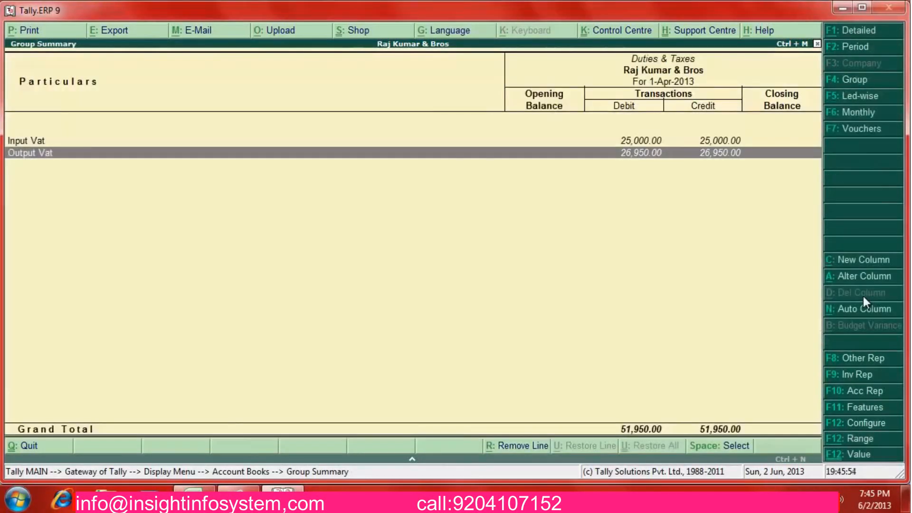
{"action": "key", "text": "Escape"}
{"action": "key", "text": "Escape"}
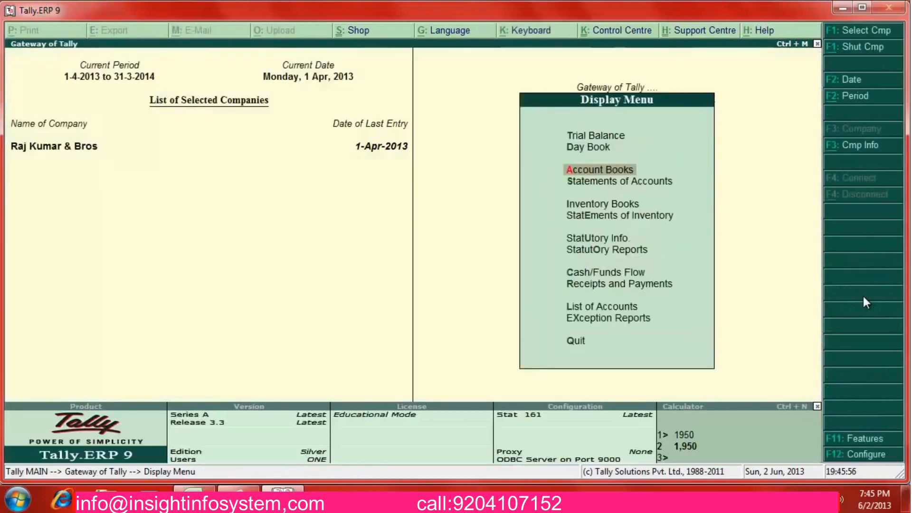
Switch to EXAMPLES.xlsx in Excel and select empty cell B14
{"action": "key", "text": "alt+Tab"}
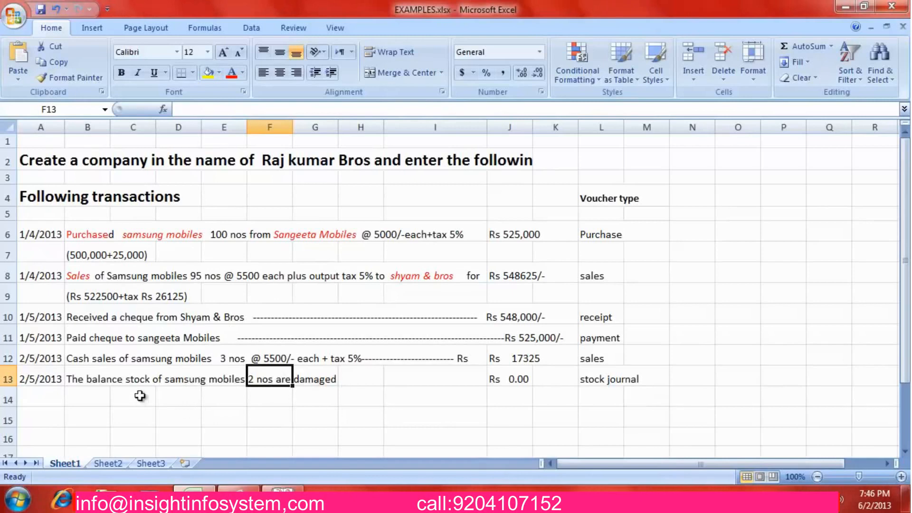
{"action": "left_click", "coordinate": [94, 405]}
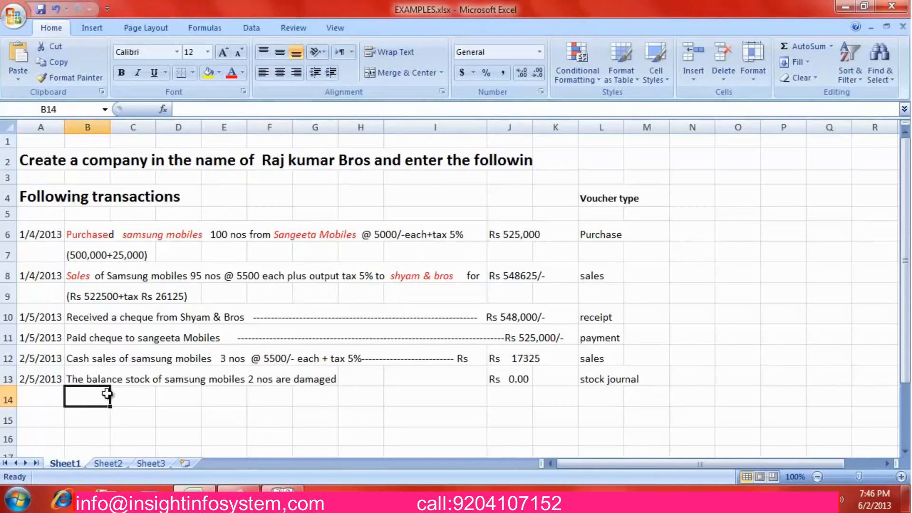
Return to Tally and back out of accounting voucher entry to the Gateway
{"action": "key", "text": "alt+Tab"}
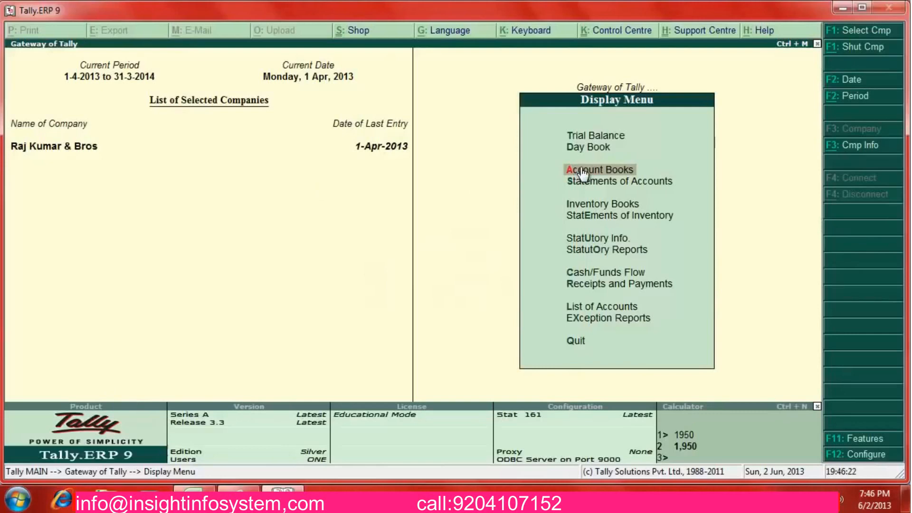
{"action": "key", "text": "Escape"}
{"action": "key", "text": "Up"}
{"action": "key", "text": "Up"}
{"action": "key", "text": "Up"}
{"action": "key", "text": "Up"}
{"action": "key", "text": "Up"}
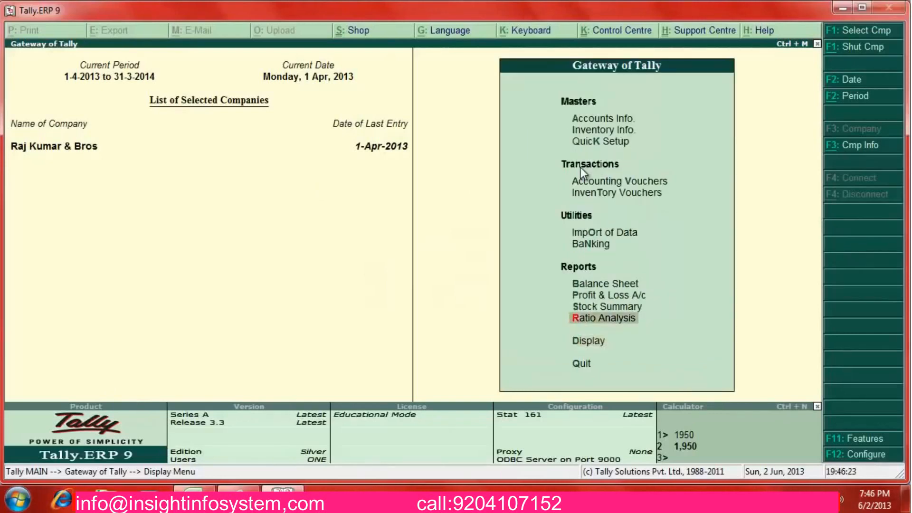
{"action": "key", "text": "Up"}
{"action": "key", "text": "Up"}
{"action": "key", "text": "Up"}
{"action": "key", "text": "Return"}
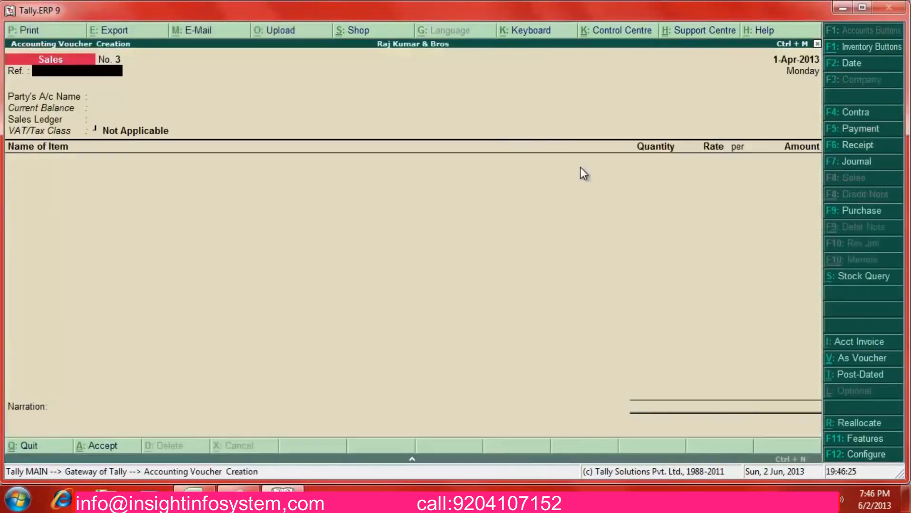
{"action": "key", "text": "Escape"}
Open the Input Vat ledger and its VAT Payment voucher No. 2 for alteration
{"action": "key", "text": "d"}
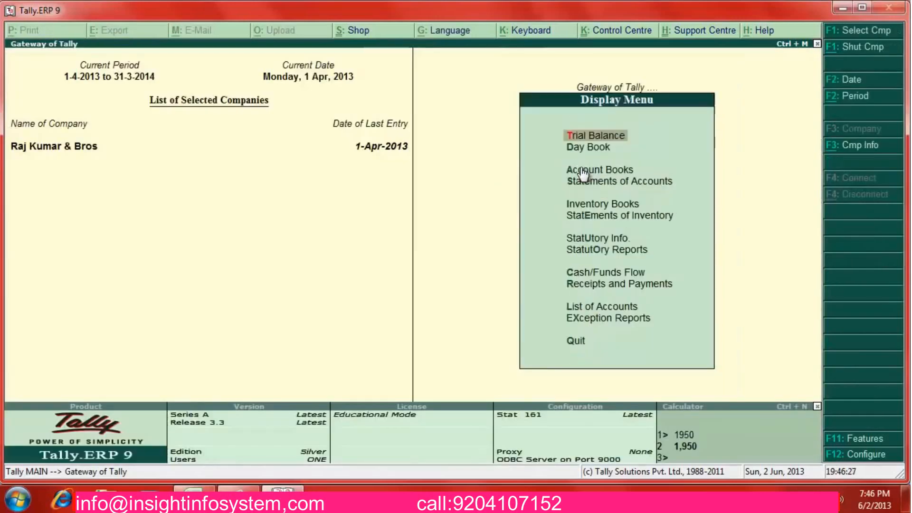
{"action": "key", "text": "a"}
{"action": "key", "text": "l"}
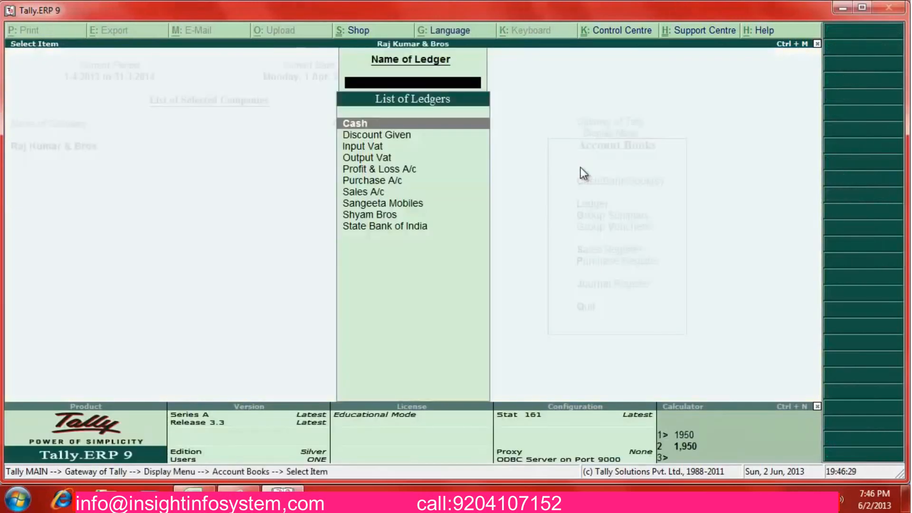
{"action": "type", "text": "in"}
{"action": "key", "text": "Return"}
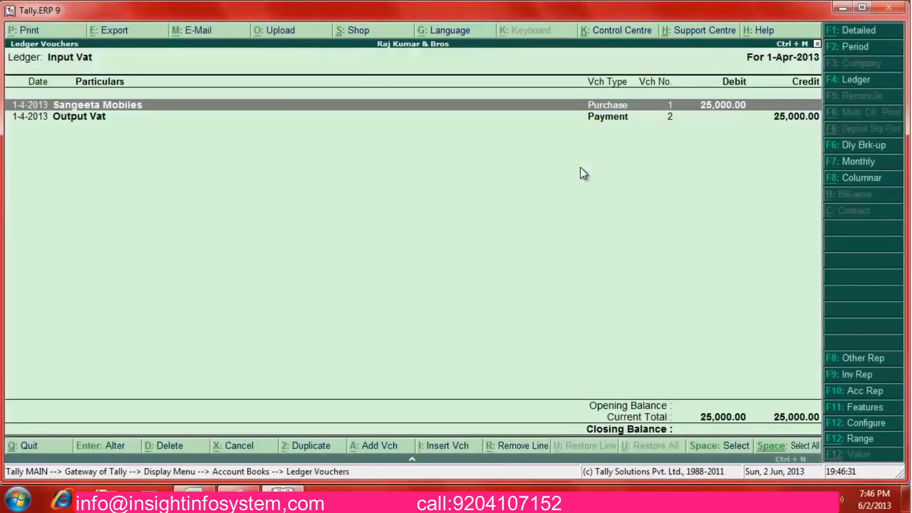
{"action": "key", "text": "Down"}
{"action": "key", "text": "Return"}
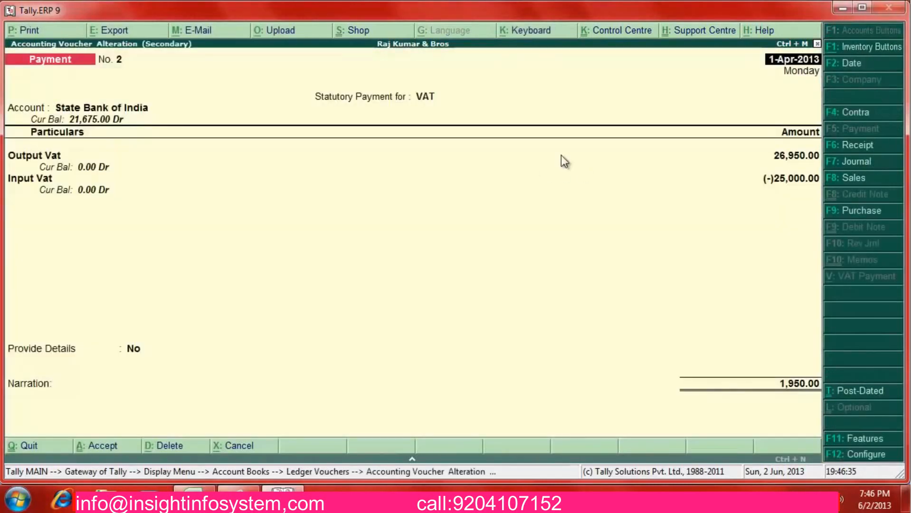
Turn off single entry mode so the payment voucher shows in debit/credit form
{"action": "key", "text": "F12"}
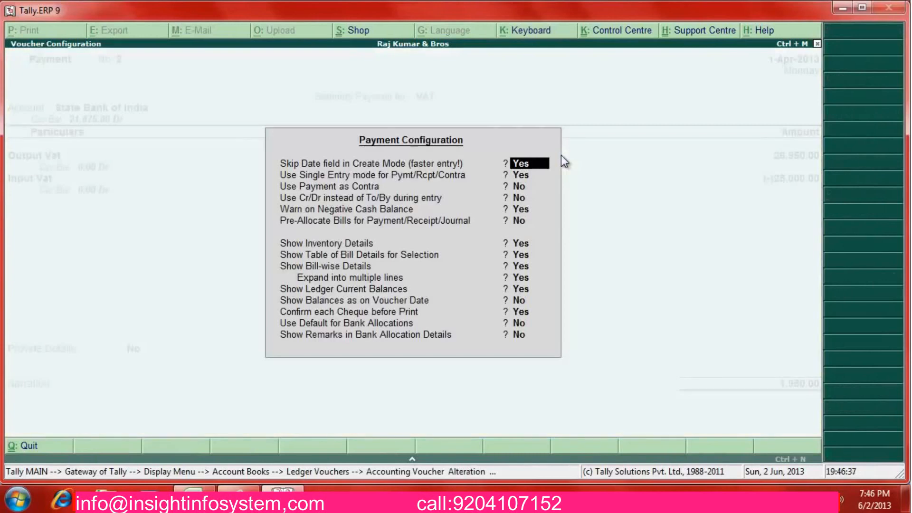
{"action": "key", "text": "Return"}
{"action": "key", "text": "m"}
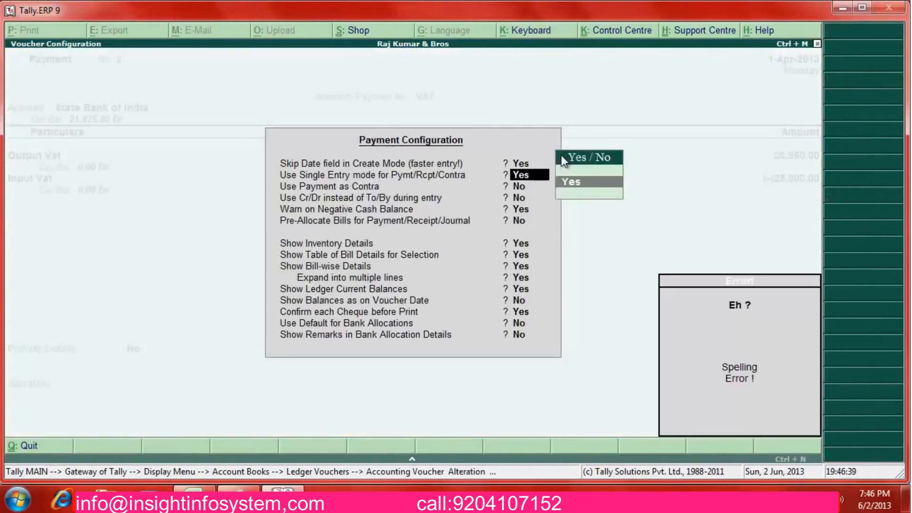
{"action": "key", "text": "n"}
{"action": "key", "text": "Return"}
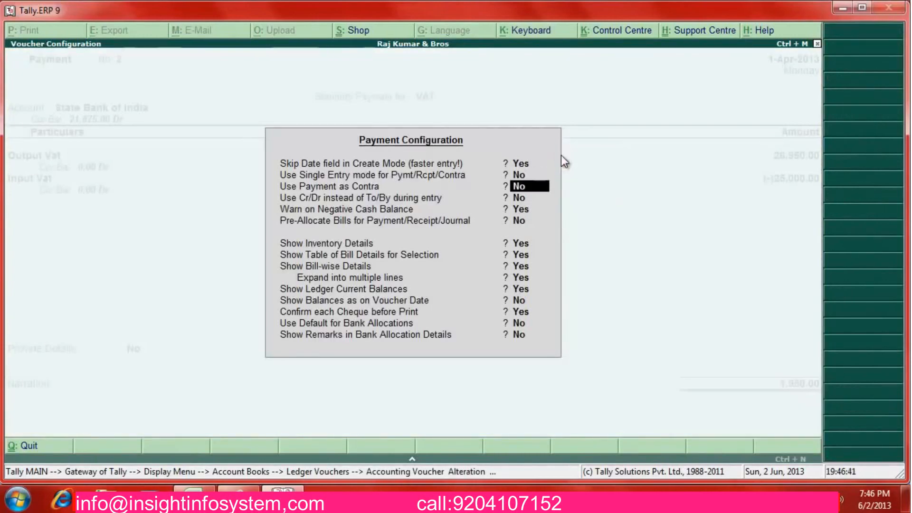
{"action": "key", "text": "Return"}
{"action": "key", "text": "Return"}
{"action": "key", "text": "Return"}
{"action": "key", "text": "Return"}
{"action": "key", "text": "Return"}
{"action": "key", "text": "Return"}
{"action": "key", "text": "Return"}
{"action": "key", "text": "Return"}
{"action": "key", "text": "Return"}
{"action": "key", "text": "Return"}
{"action": "key", "text": "Return"}
{"action": "key", "text": "Return"}
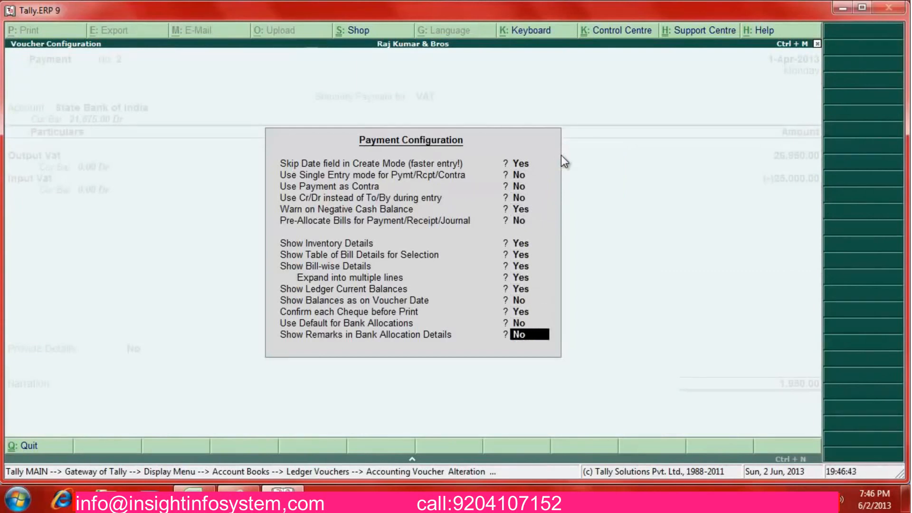
{"action": "key", "text": "Return"}
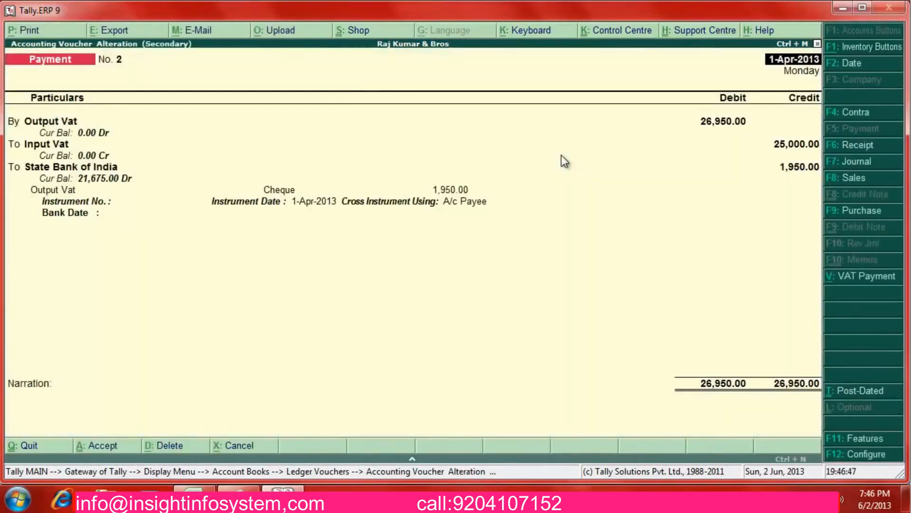
Step through the Output Vat, Input Vat 25,000.00 and State Bank of India lines unchanged
{"action": "key", "text": "Return"}
{"action": "key", "text": "Return"}
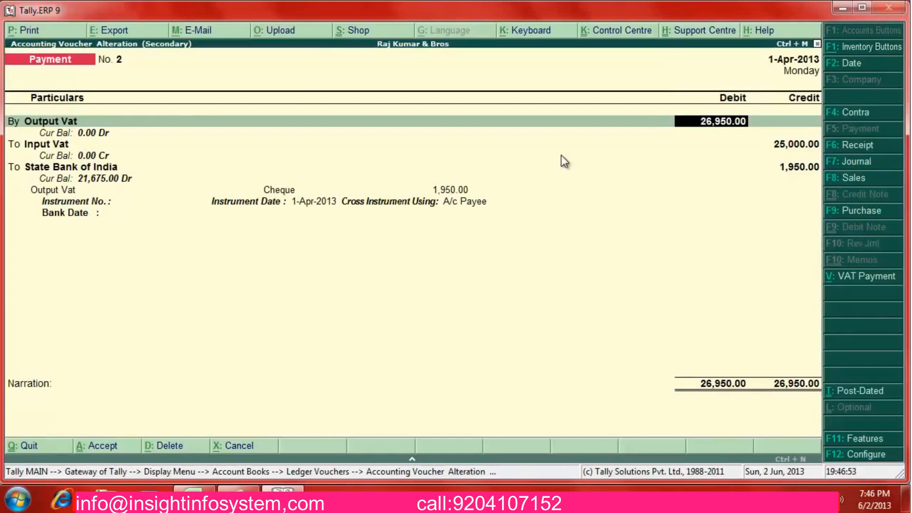
{"action": "key", "text": "Return"}
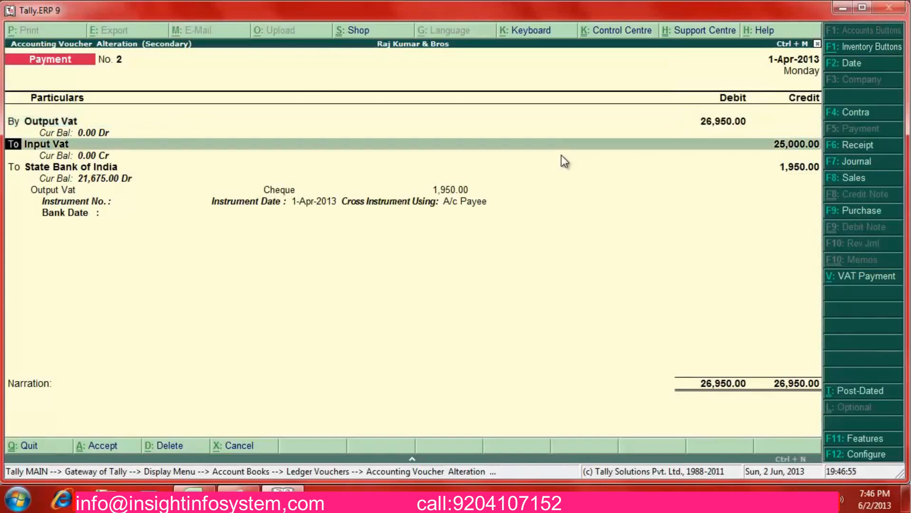
{"action": "key", "text": "Return"}
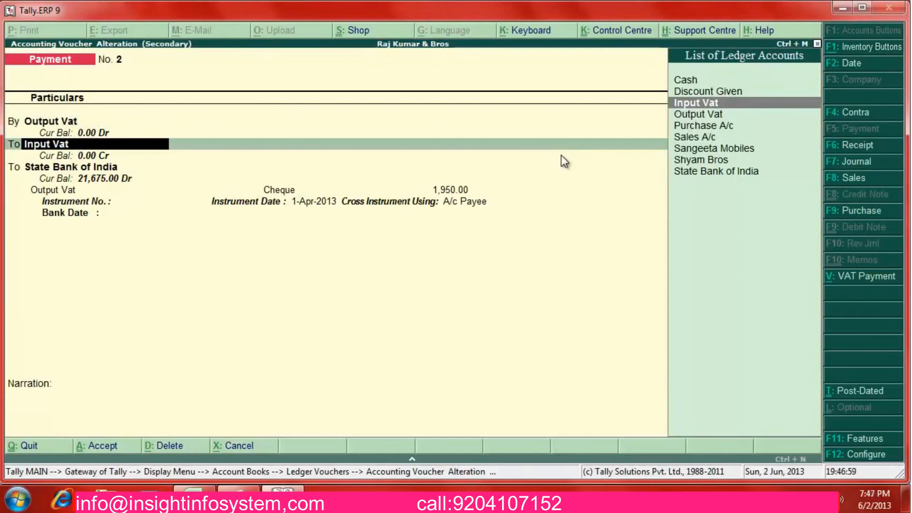
{"action": "key", "text": "Return"}
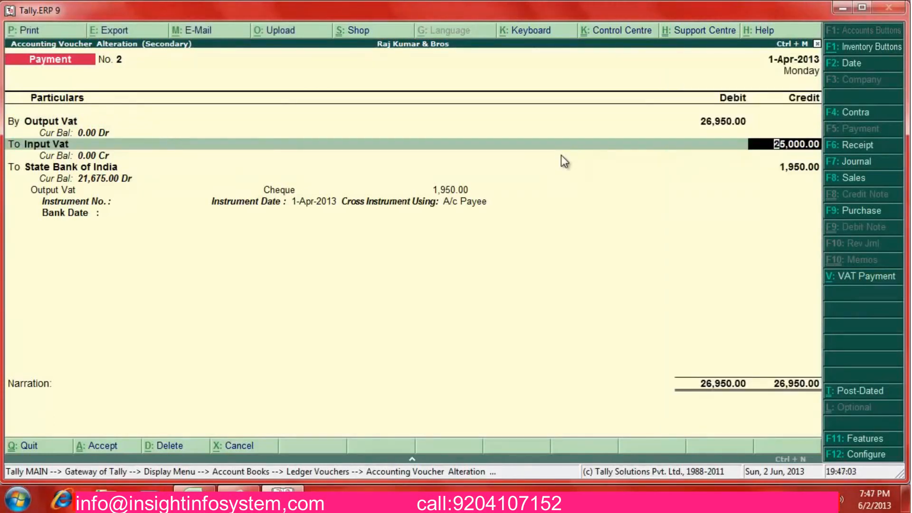
{"action": "key", "text": "BackSpace"}
{"action": "key", "text": "BackSpace"}
{"action": "key", "text": "BackSpace"}
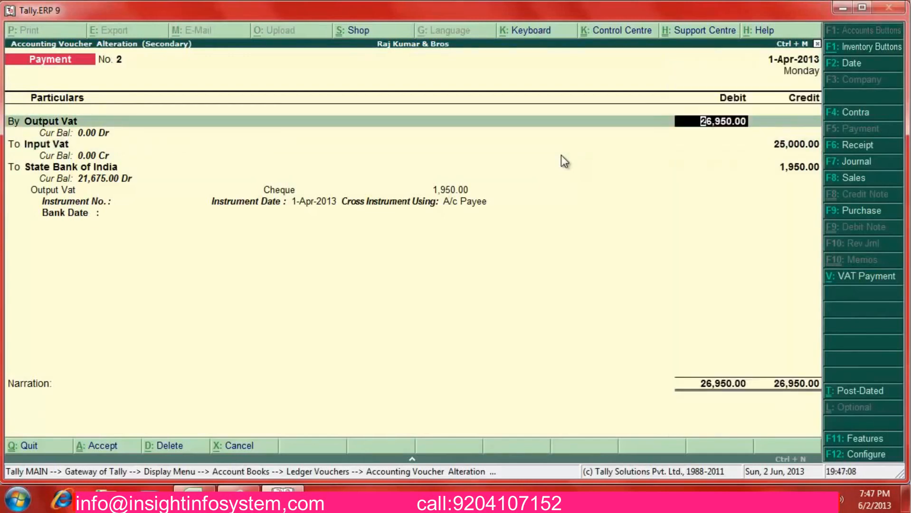
{"action": "key", "text": "Return"}
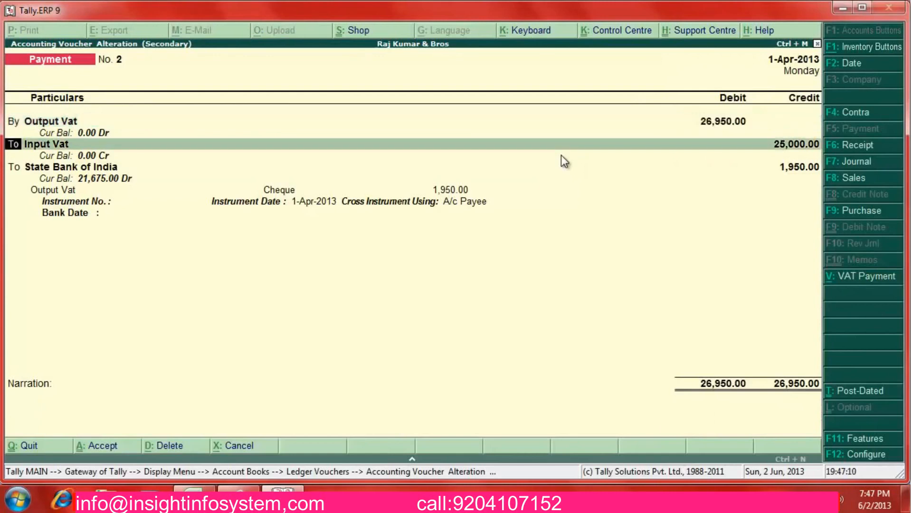
{"action": "key", "text": "Return"}
{"action": "key", "text": "Return"}
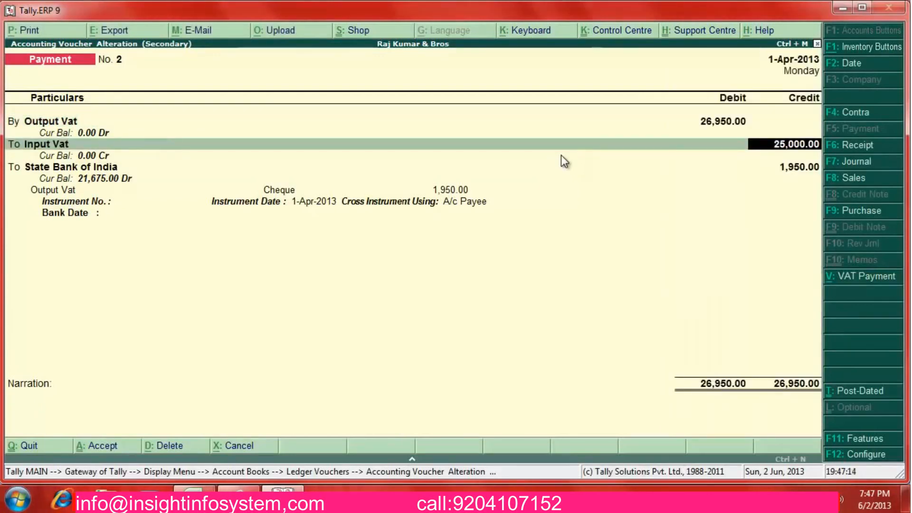
{"action": "key", "text": "Return"}
{"action": "key", "text": "BackSpace"}
{"action": "key", "text": "BackSpace"}
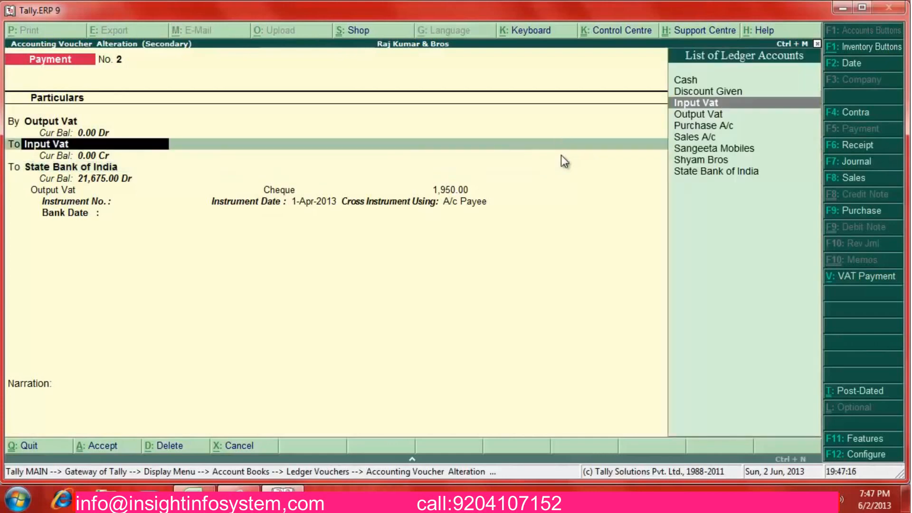
{"action": "key", "text": "Return"}
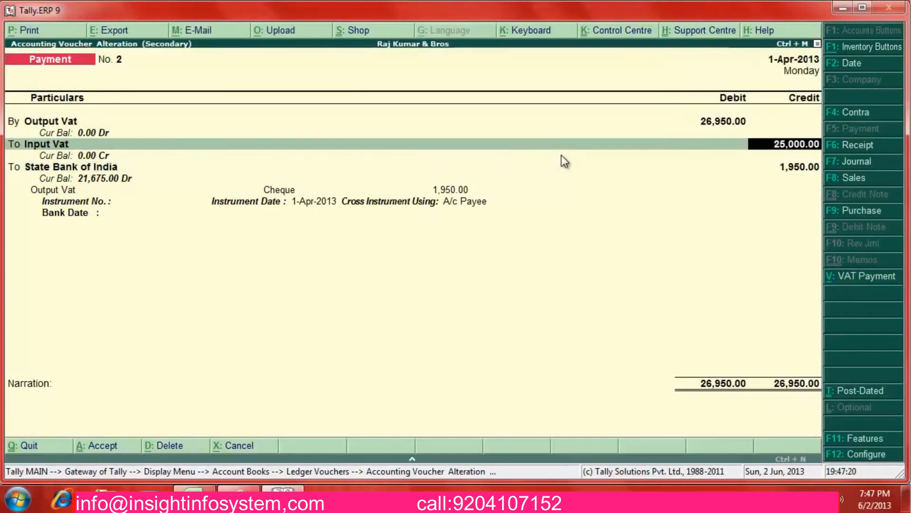
{"action": "key", "text": "Return"}
{"action": "key", "text": "Return"}
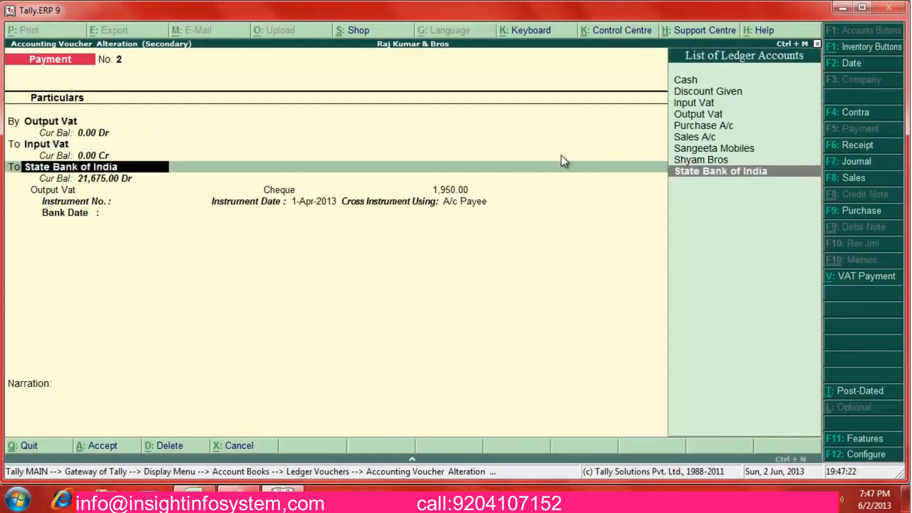
{"action": "key", "text": "Return"}
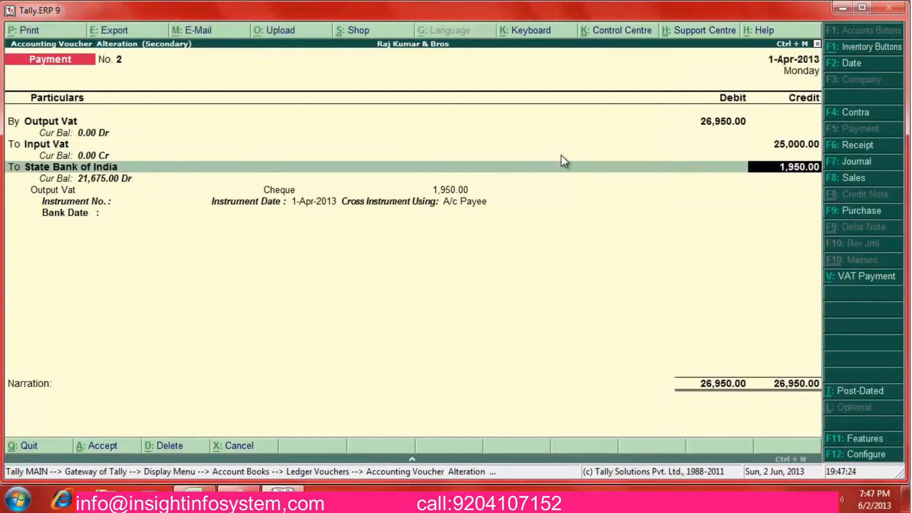
Set the cheque's instrument number to 446621 and save the voucher
{"action": "key", "text": "Return"}
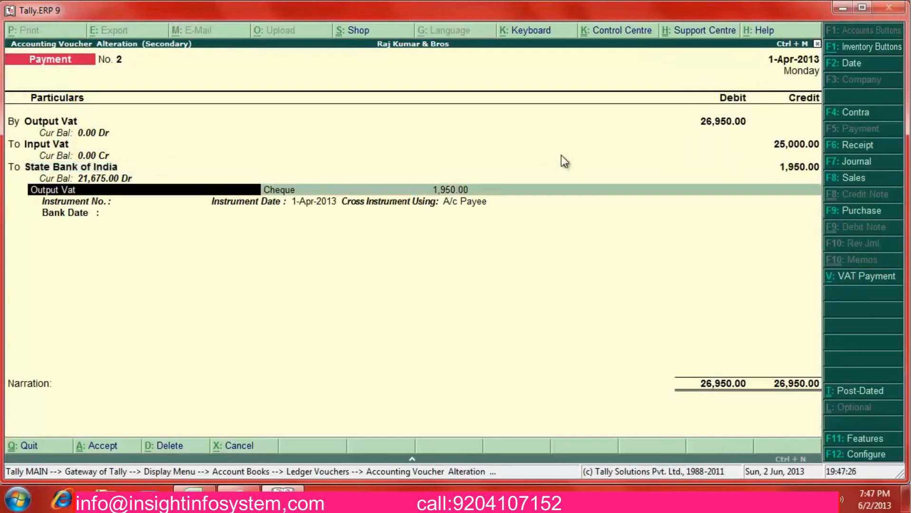
{"action": "key", "text": "Return"}
{"action": "key", "text": "Return"}
{"action": "key", "text": "Return"}
{"action": "key", "text": "BackSpace"}
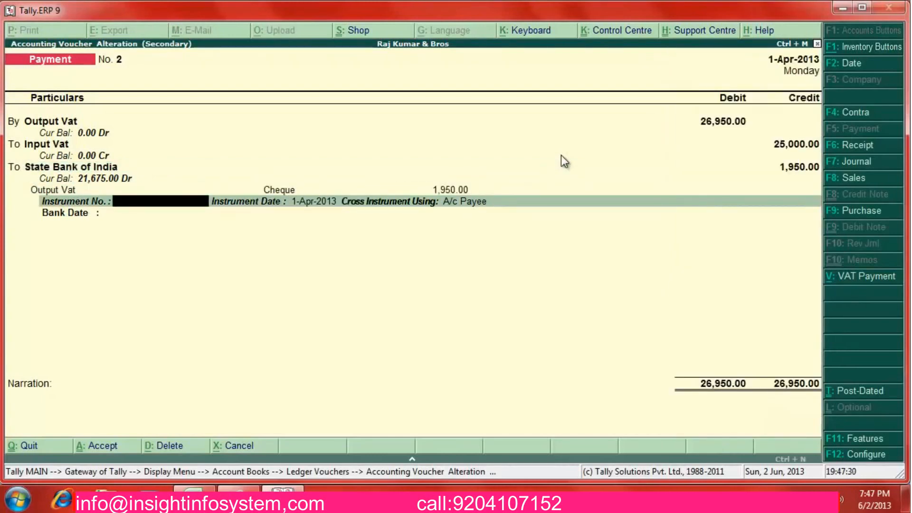
{"action": "type", "text": "5556"}
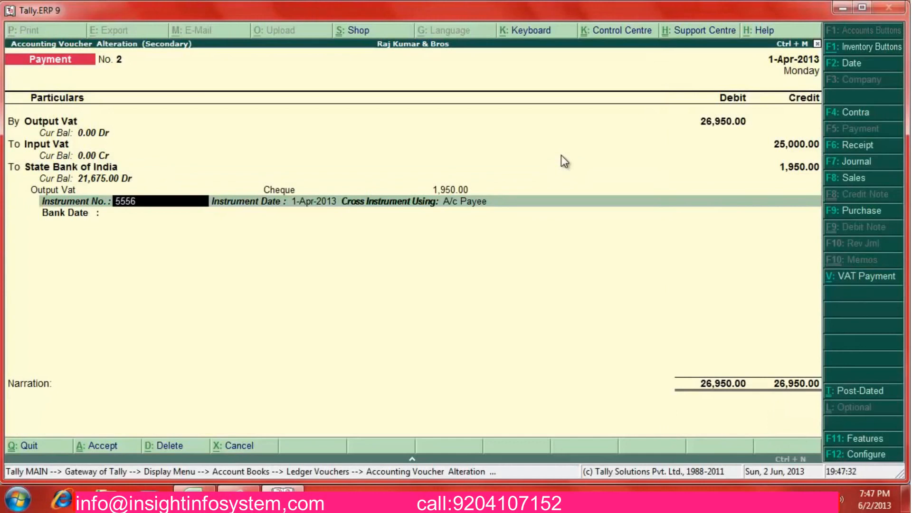
{"action": "key", "text": "BackSpace"}
{"action": "key", "text": "BackSpace"}
{"action": "key", "text": "BackSpace"}
{"action": "key", "text": "BackSpace"}
{"action": "type", "text": "446621"}
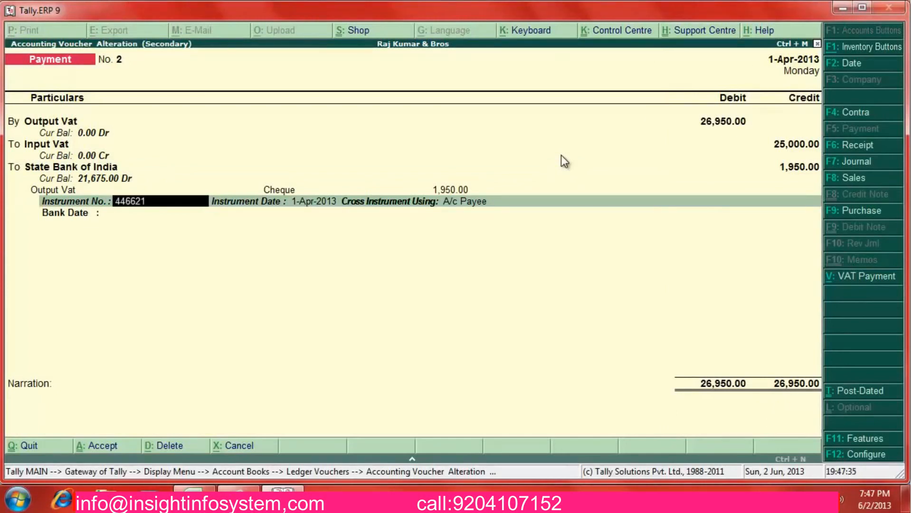
{"action": "key", "text": "Return"}
{"action": "key", "text": "Return"}
{"action": "key", "text": "Return"}
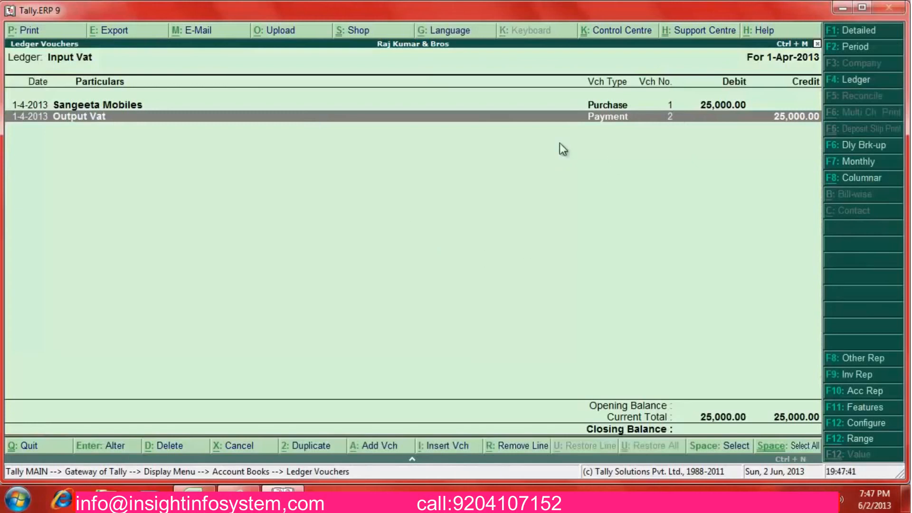
Open the ledger list from Account Books and review the Discount Given ledger
{"action": "key", "text": "Escape"}
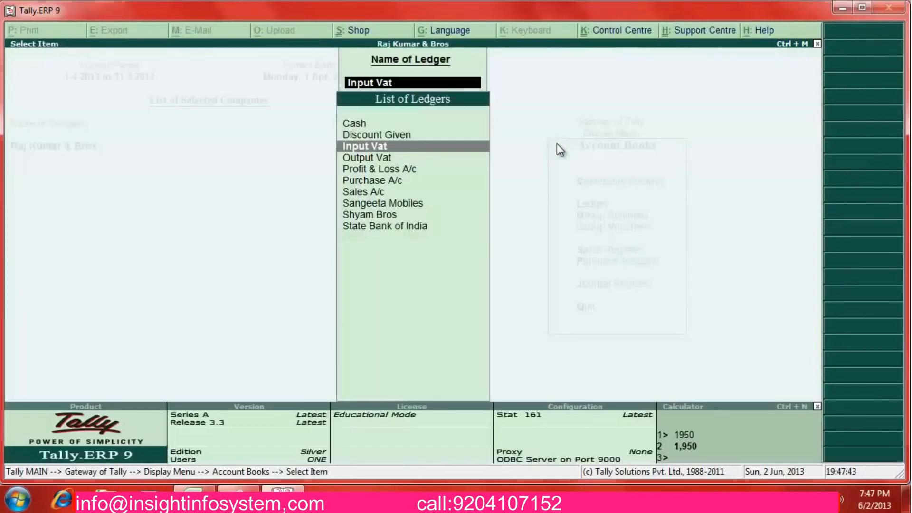
{"action": "key", "text": "Escape"}
{"action": "key", "text": "Escape"}
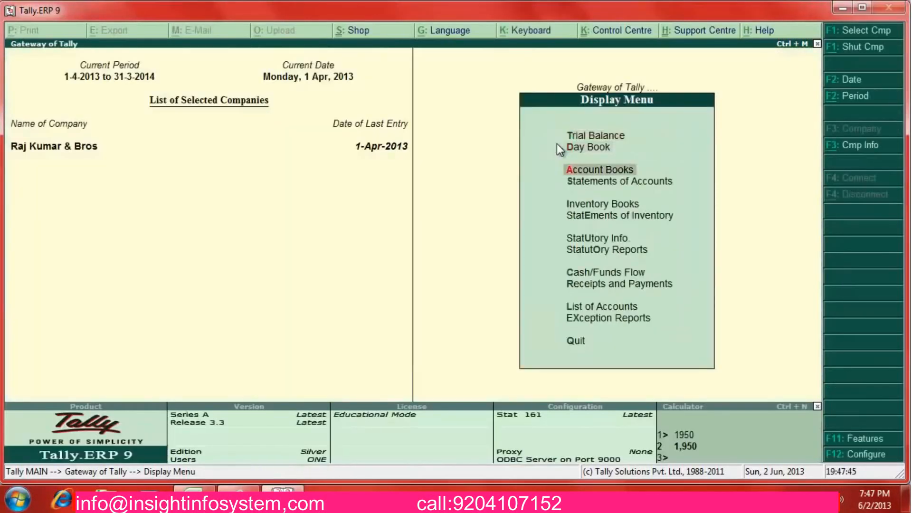
{"action": "key", "text": "Return"}
{"action": "key", "text": "Down"}
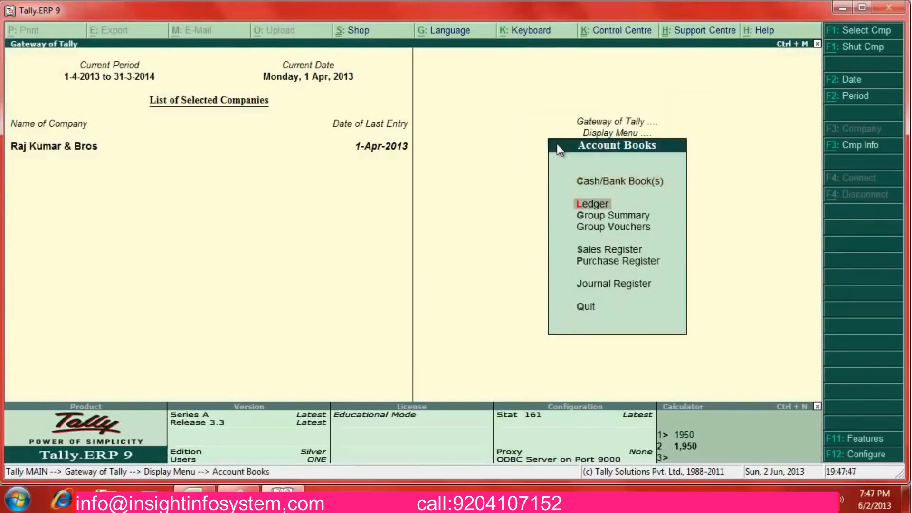
{"action": "key", "text": "Return"}
{"action": "key", "text": "Down"}
{"action": "key", "text": "Return"}
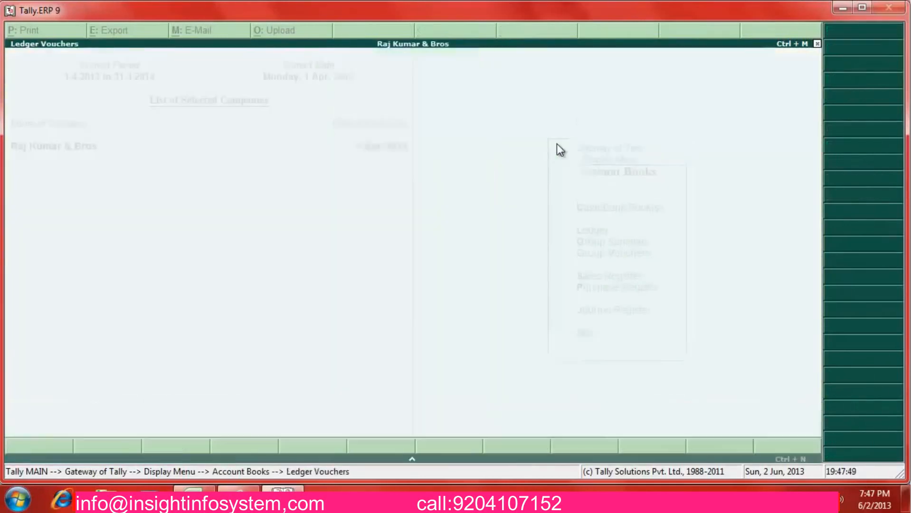
Review the Purchase A/c, Sales A/c and Sangeeta Mobiles ledgers in turn
{"action": "key", "text": "Escape"}
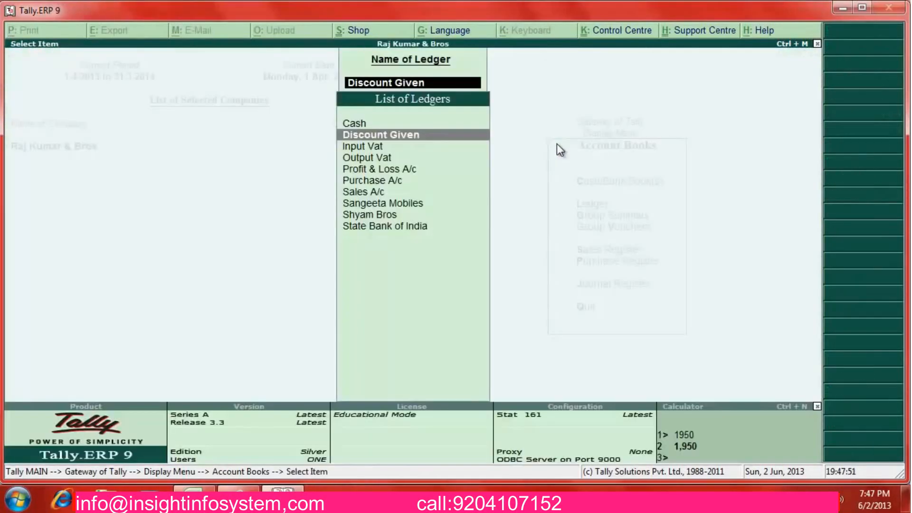
{"action": "key", "text": "Down"}
{"action": "key", "text": "Down"}
{"action": "key", "text": "Down"}
{"action": "key", "text": "Down"}
{"action": "key", "text": "Return"}
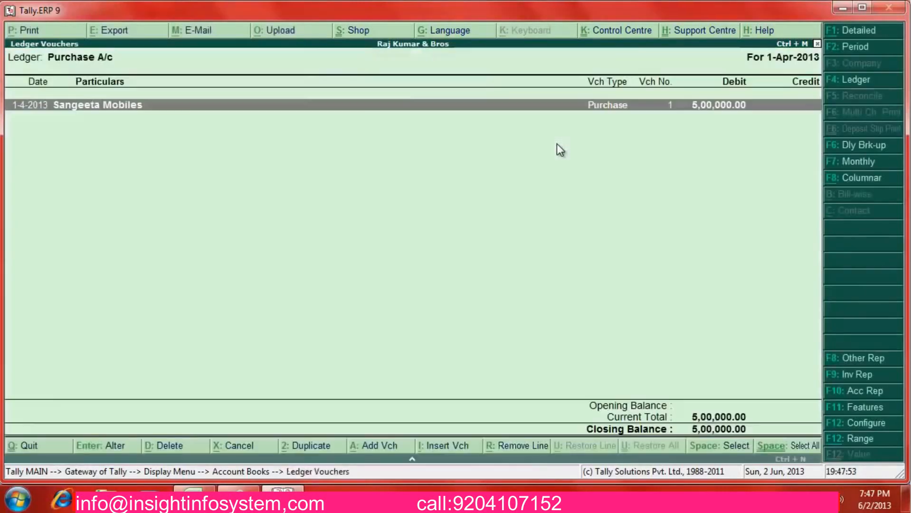
{"action": "key", "text": "Escape"}
{"action": "key", "text": "Down"}
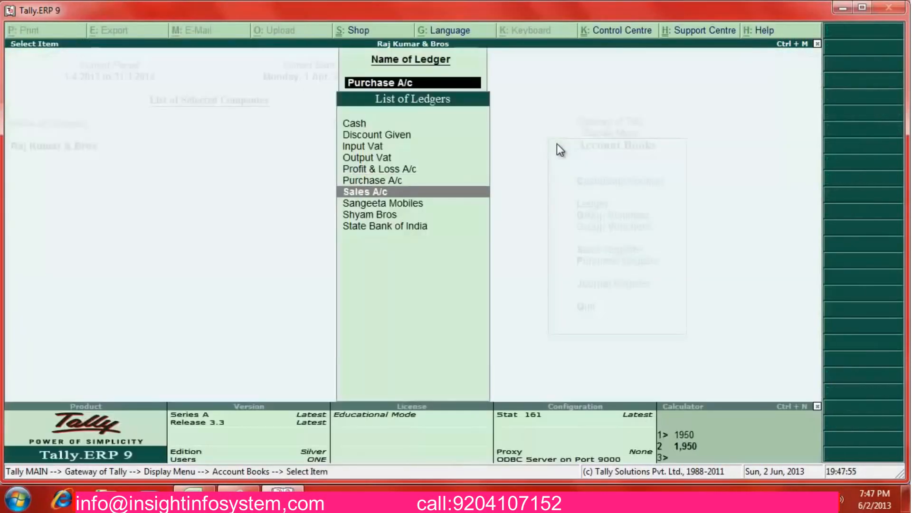
{"action": "key", "text": "Return"}
{"action": "key", "text": "Down"}
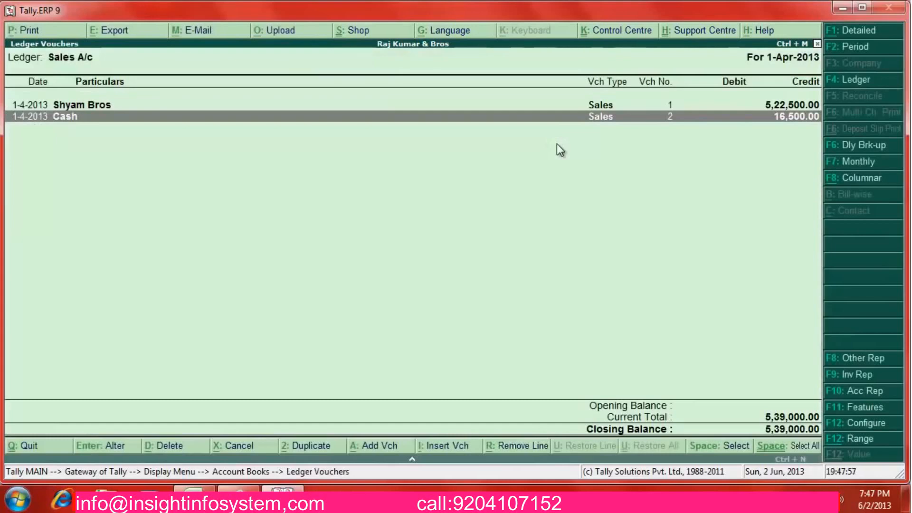
{"action": "key", "text": "Escape"}
{"action": "key", "text": "Down"}
{"action": "key", "text": "Return"}
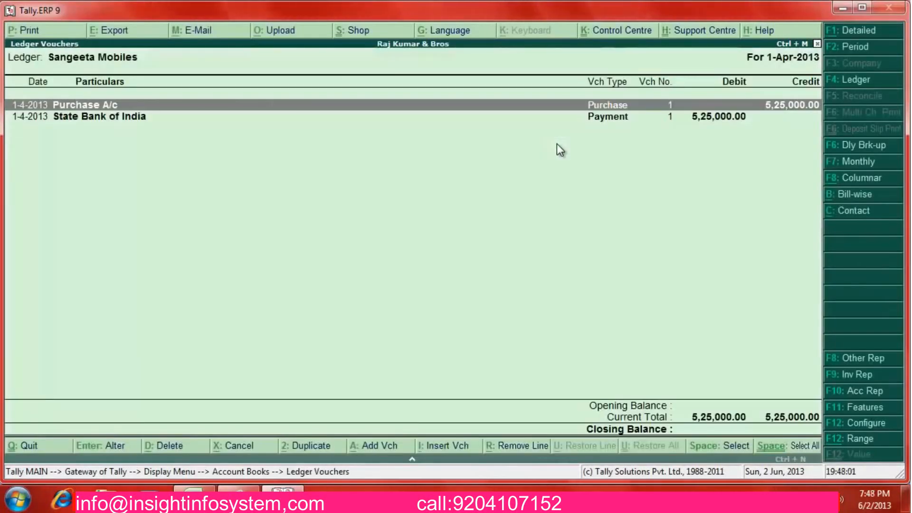
{"action": "key", "text": "Down"}
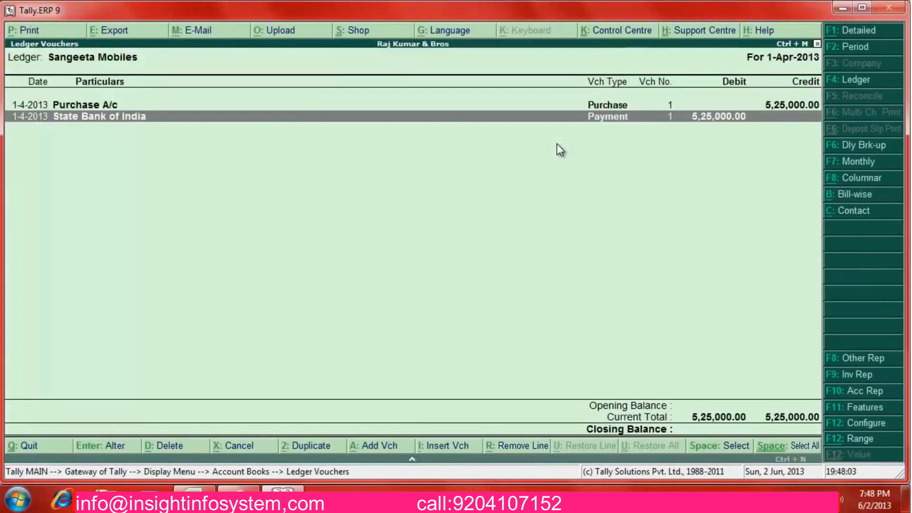
{"action": "key", "text": "Escape"}
{"action": "key", "text": "Escape"}
{"action": "key", "text": "Escape"}
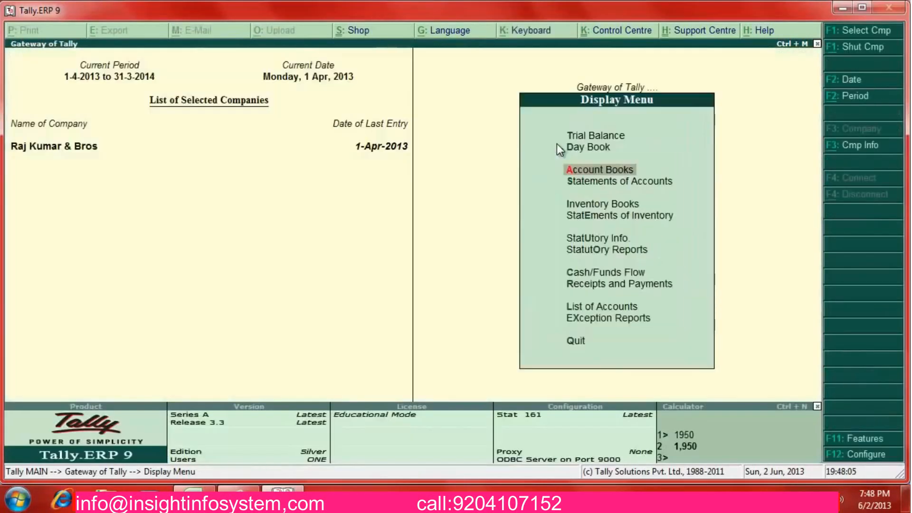
Expand the calculator panel with Ctrl+N and type a contact e-mail address on its line
{"action": "key", "text": "Down"}
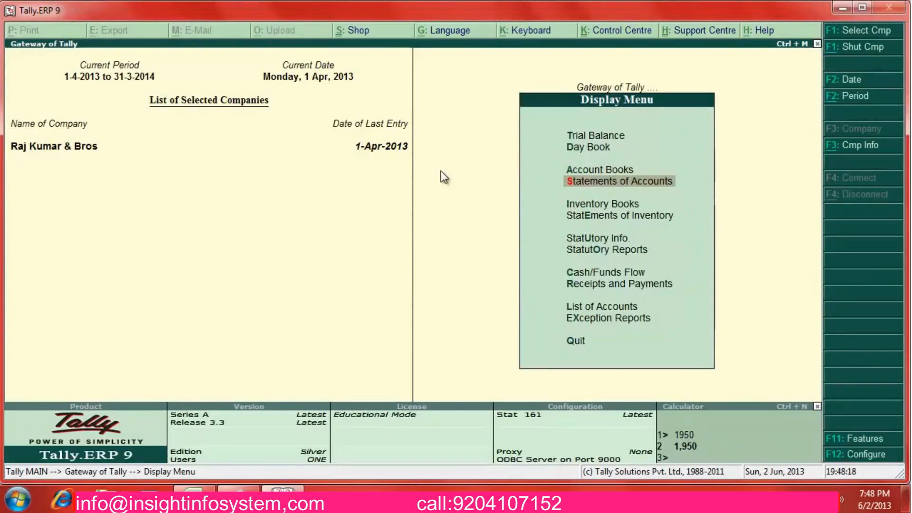
{"action": "key", "text": "ctrl+n"}
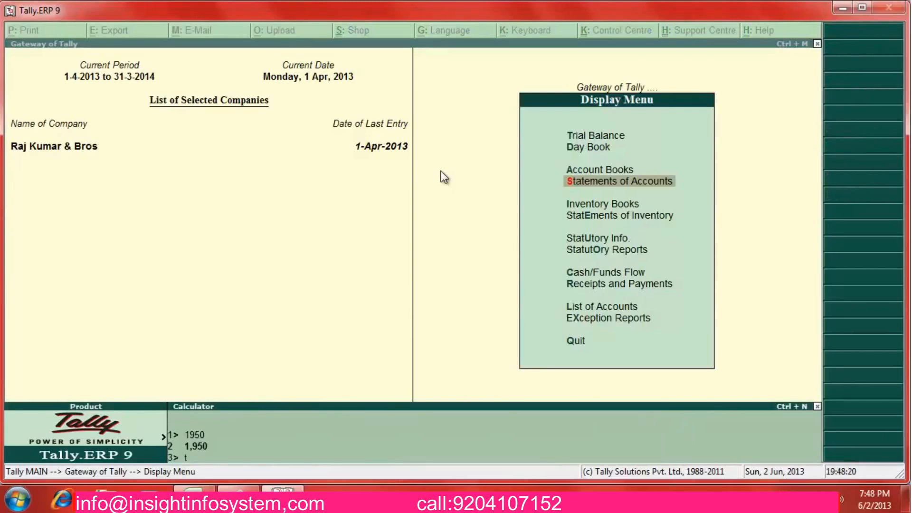
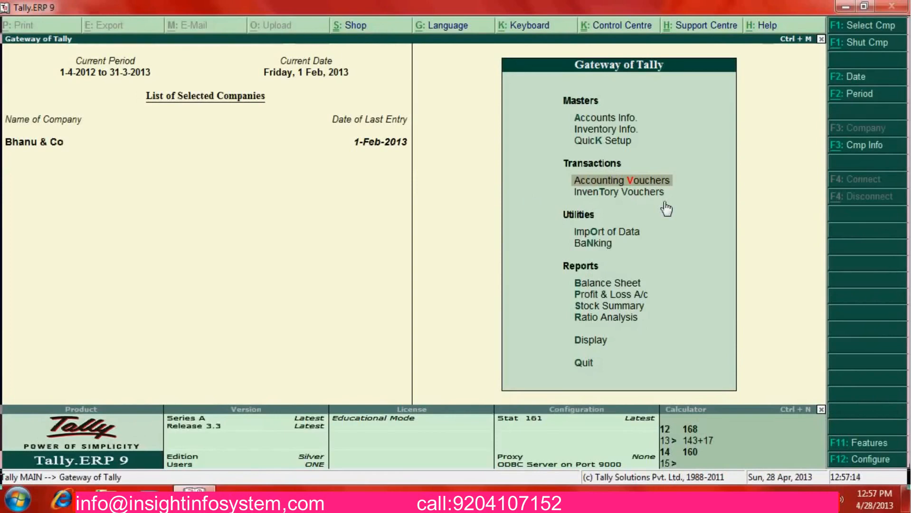
Open a new Journal voucher from Accounting Vouchers at the Gateway
{"action": "key", "text": "Up"}
{"action": "key", "text": "Down"}
{"action": "key", "text": "Down"}
{"action": "key", "text": "Up"}
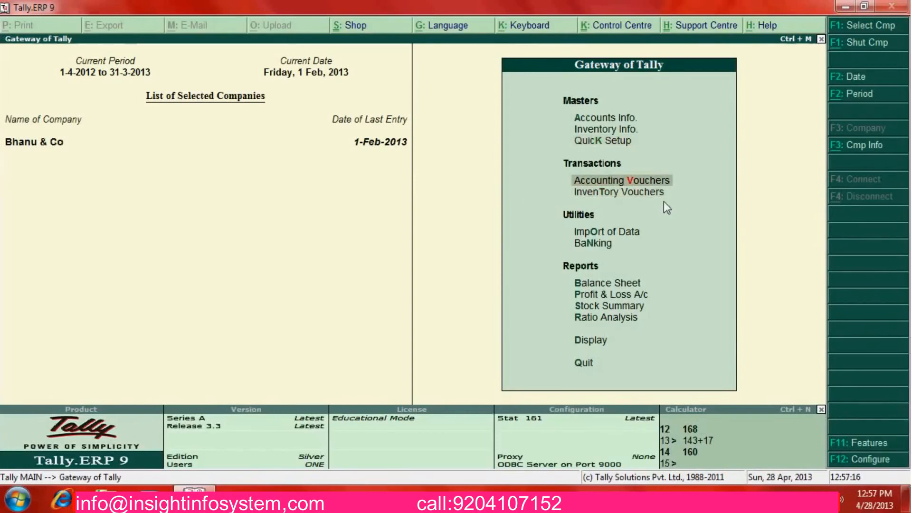
{"action": "key", "text": "Return"}
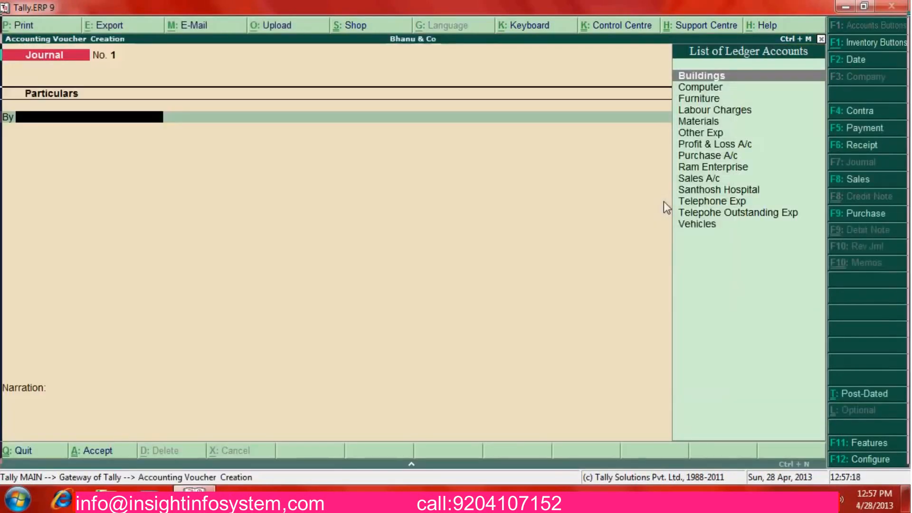
{"action": "key", "text": "Down"}
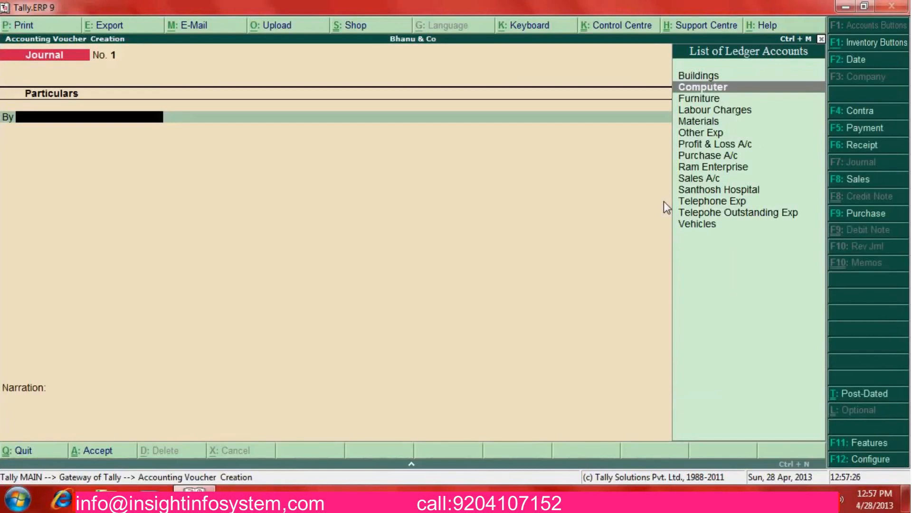
Create a Depreciation A/c ledger under Indirect Expenses as the voucher's debit ledger
{"action": "key", "text": "alt+c"}
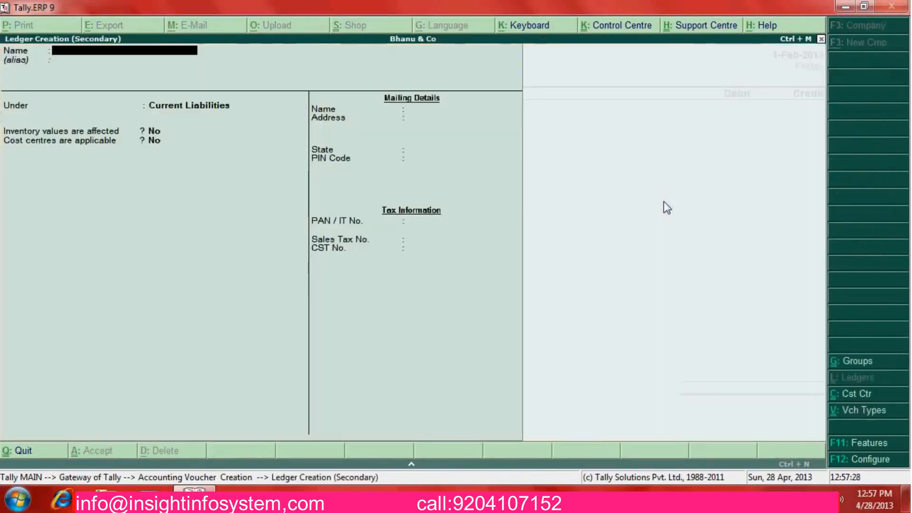
{"action": "type", "text": "Deprec"}
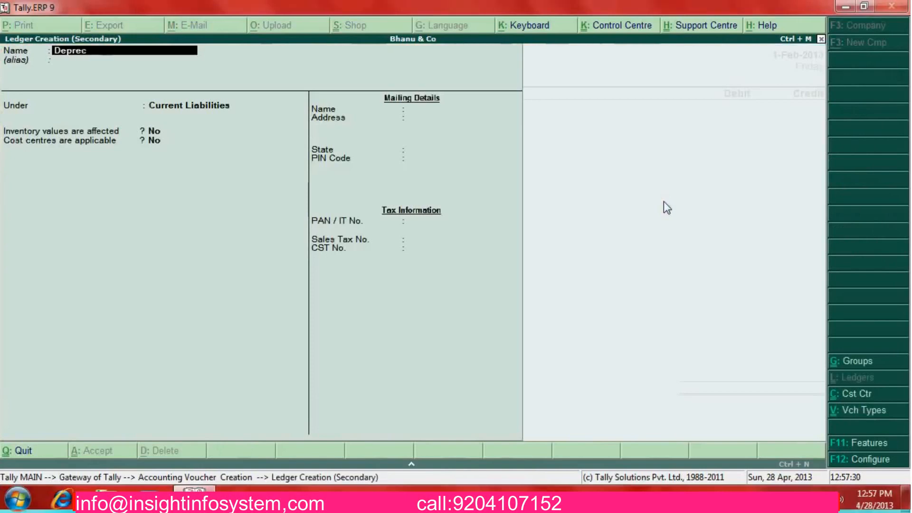
{"action": "type", "text": "iatio"}
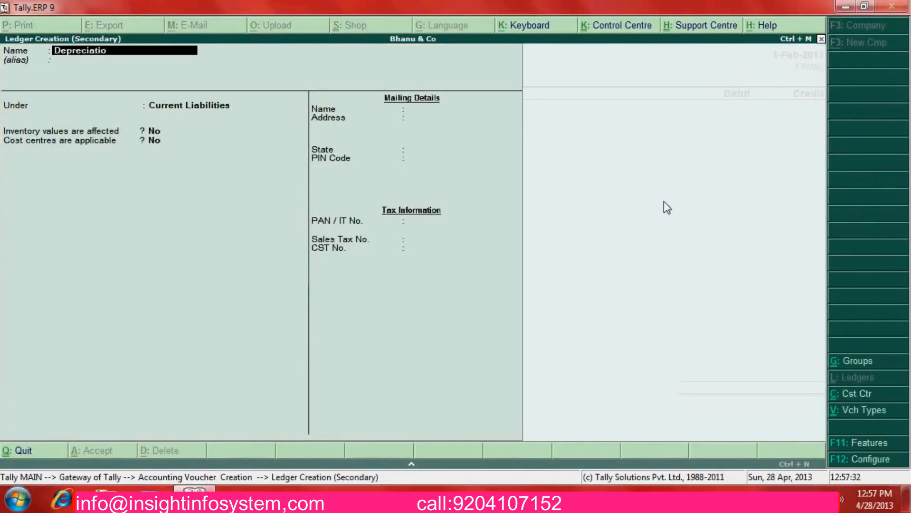
{"action": "type", "text": "n A/c"}
{"action": "key", "text": "Return"}
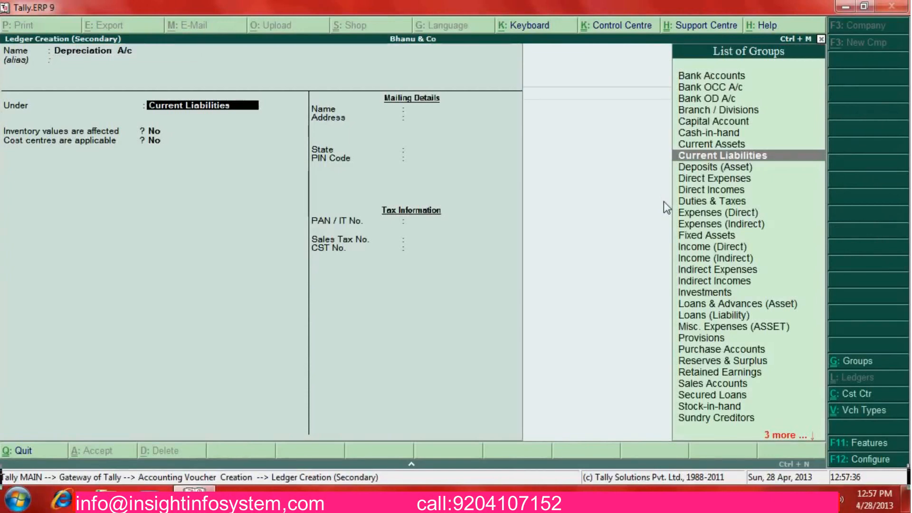
{"action": "type", "text": "Indire"}
{"action": "key", "text": "Return"}
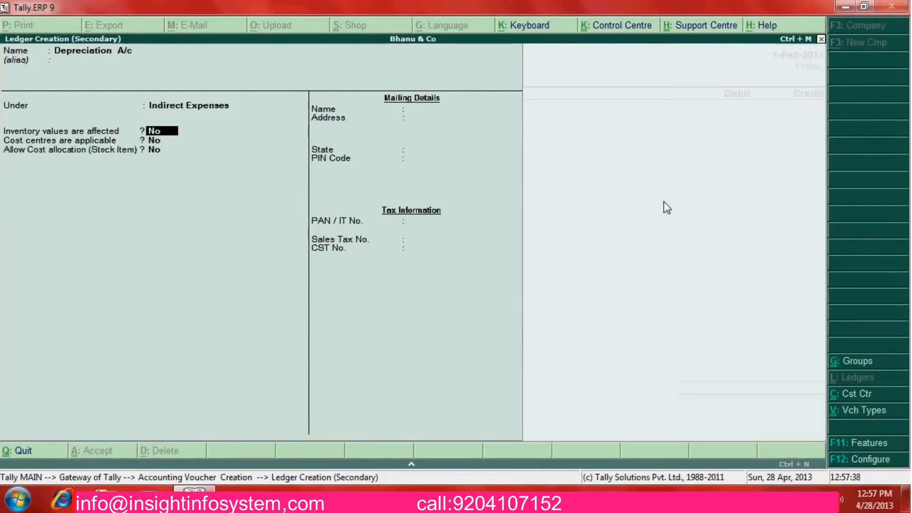
{"action": "key", "text": "Return"}
{"action": "key", "text": "Return"}
{"action": "key", "text": "Return"}
{"action": "key", "text": "Return"}
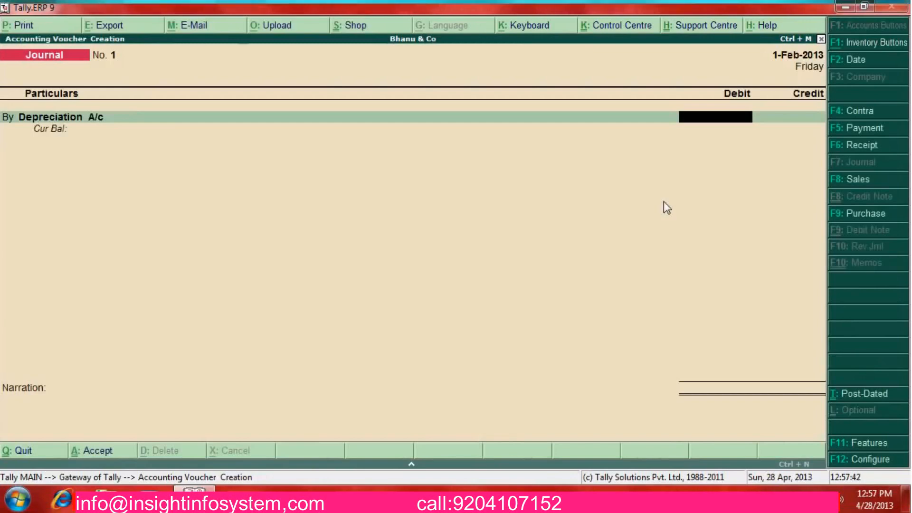
Enter a provisional 100 debit and select Computer as the credited ledger
{"action": "type", "text": "100"}
{"action": "key", "text": "Return"}
{"action": "key", "text": "Return"}
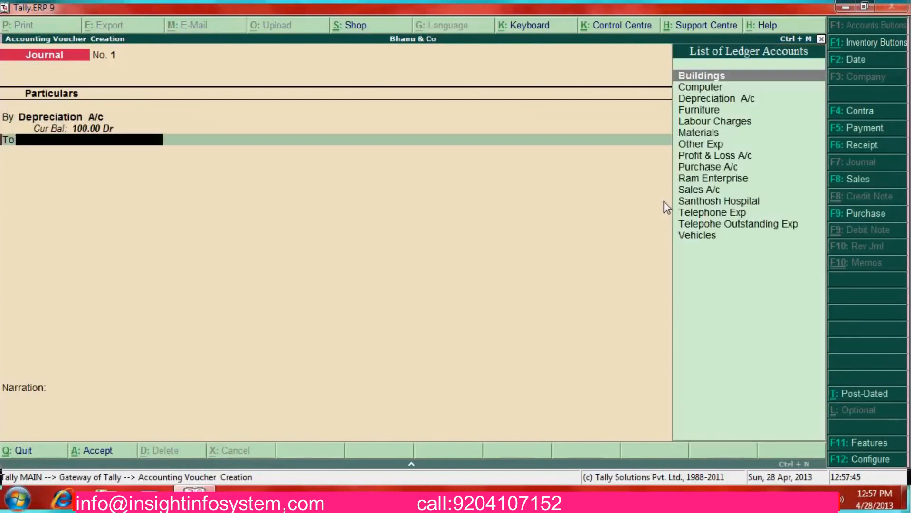
{"action": "key", "text": "Down"}
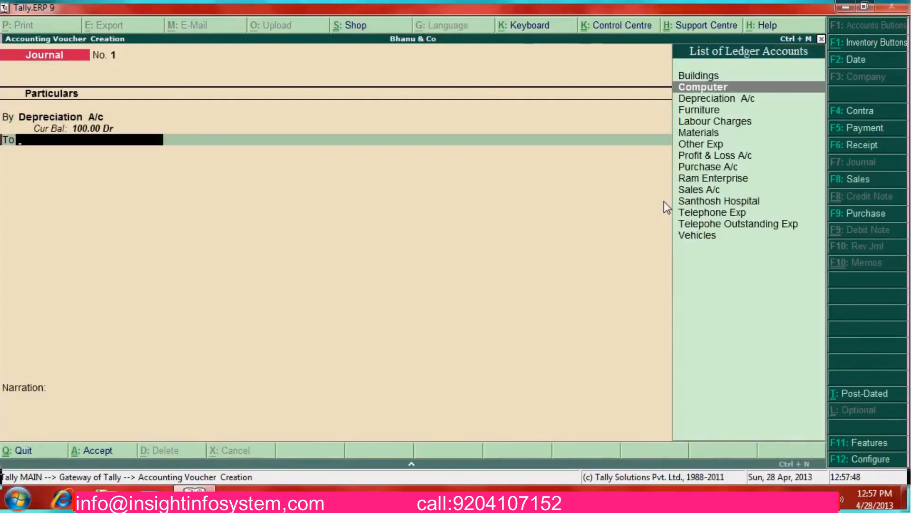
{"action": "key", "text": "Return"}
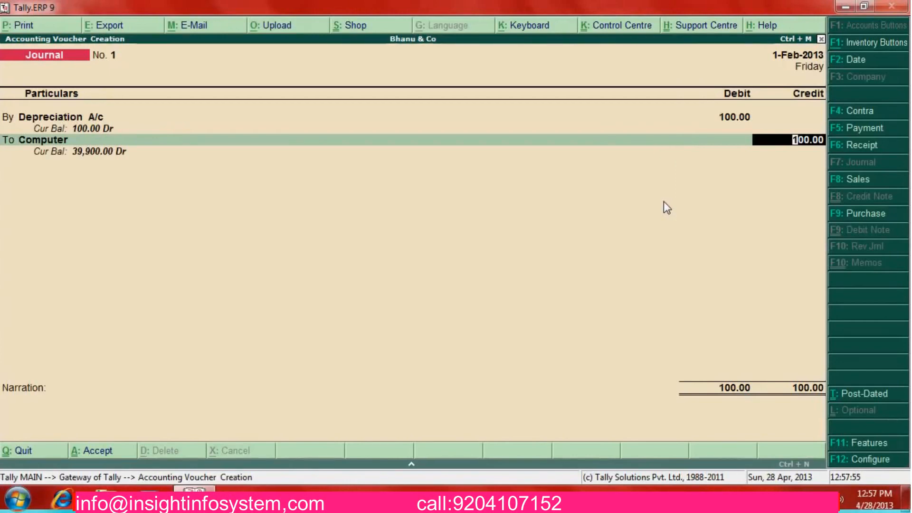
Calculate 39900*30/100 in the calculator to get 30% depreciation
{"action": "key", "text": "ctrl+n"}
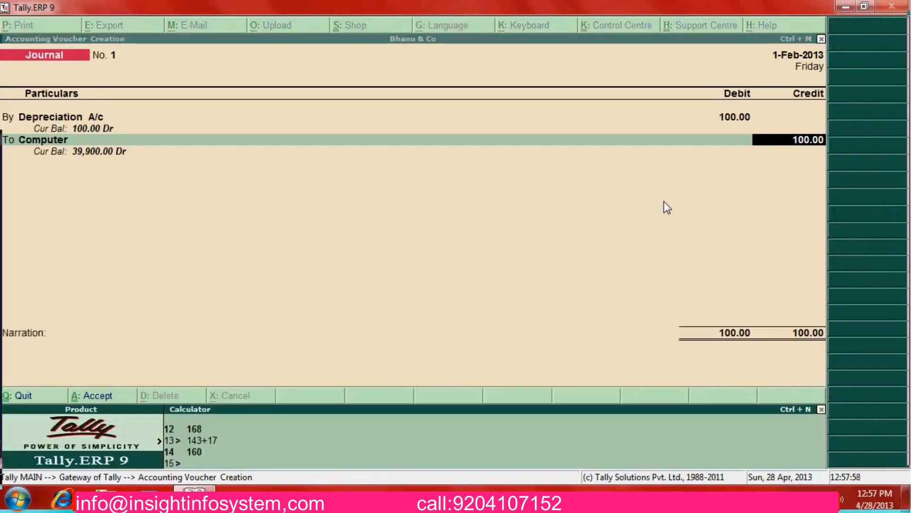
{"action": "type", "text": "39900"}
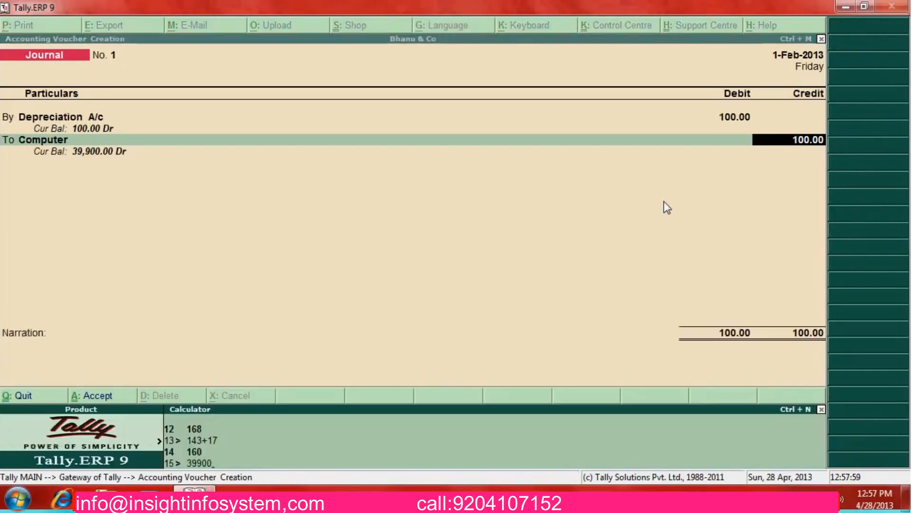
{"action": "type", "text": "*30/100"}
{"action": "key", "text": "Return"}
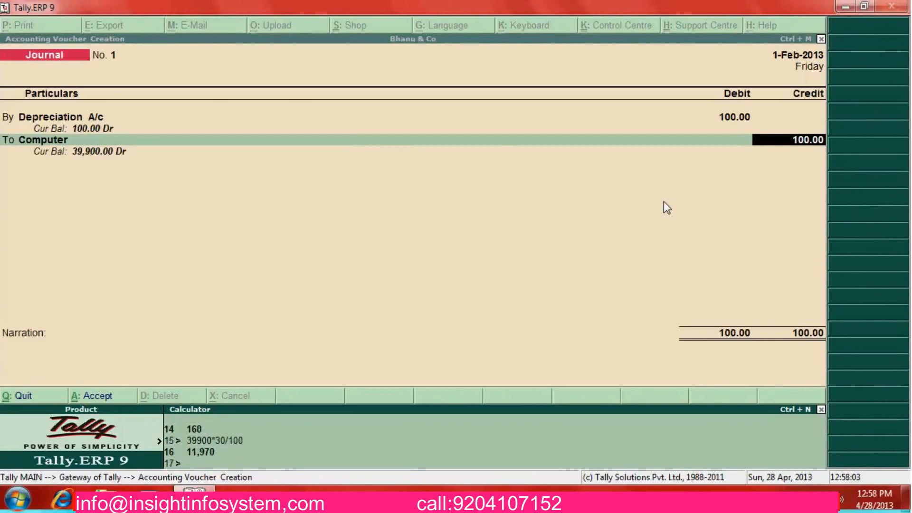
{"action": "key", "text": "ctrl+m"}
Change both amounts to 11,970 and begin the narration 'Being Depreciation on computer 30 % on Rs'
{"action": "key", "text": "BackSpace"}
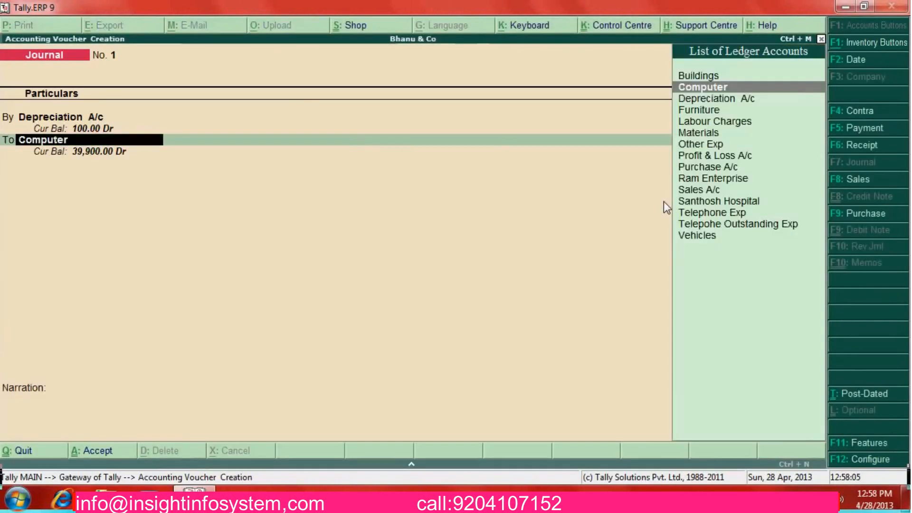
{"action": "key", "text": "BackSpace"}
{"action": "type", "text": "11,97"}
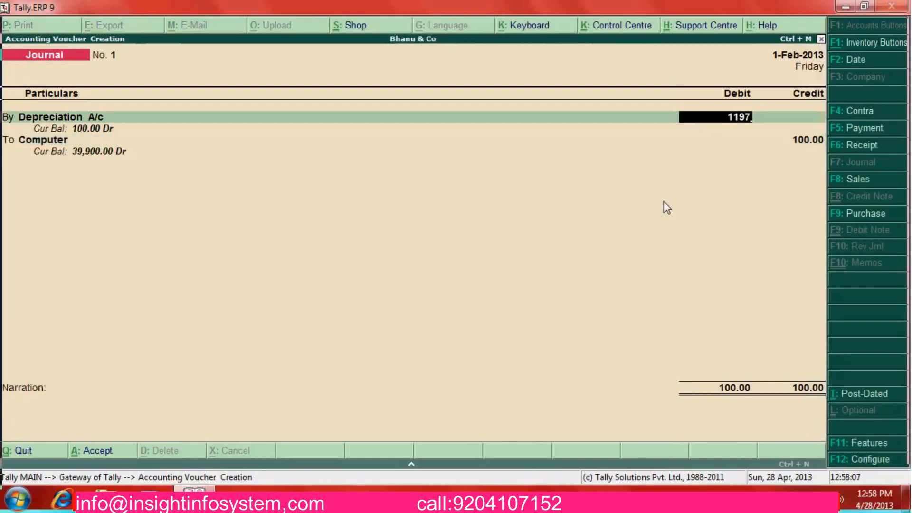
{"action": "type", "text": "0"}
{"action": "key", "text": "Return"}
{"action": "key", "text": "Return"}
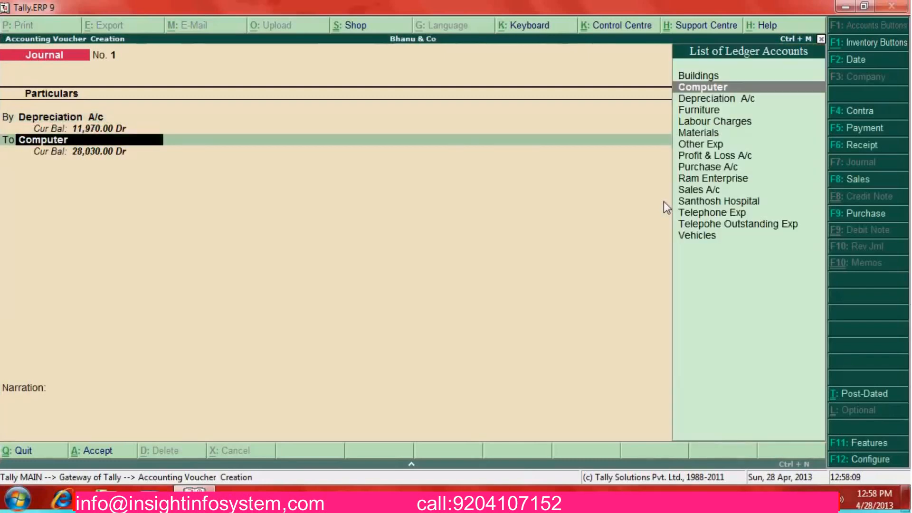
{"action": "key", "text": "Return"}
{"action": "key", "text": "Return"}
{"action": "type", "text": "B"}
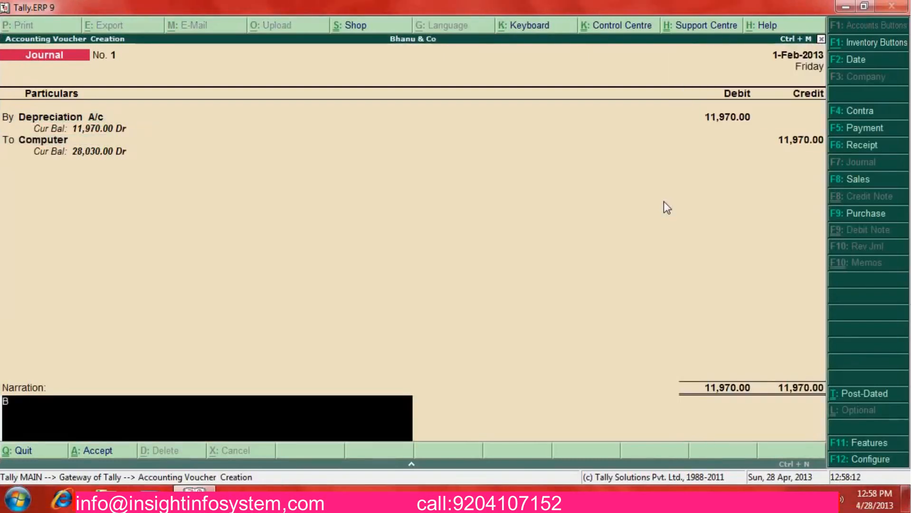
{"action": "type", "text": "eing De"}
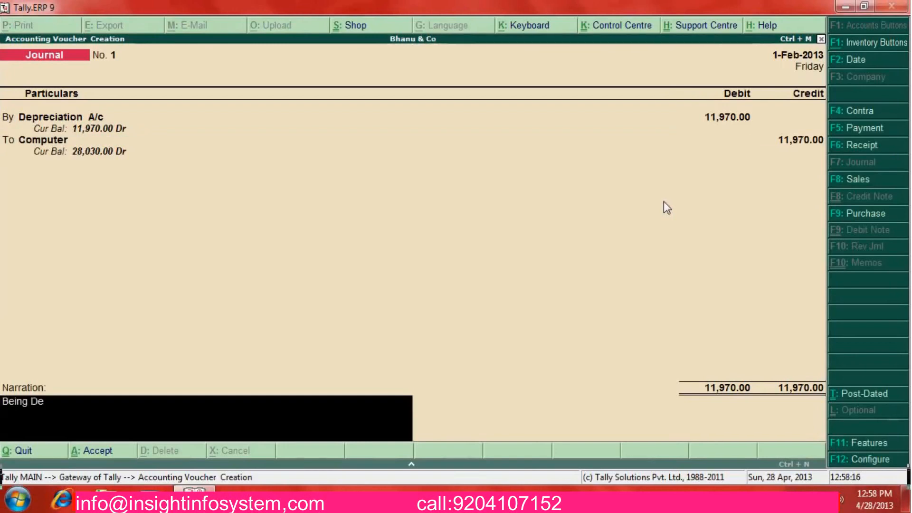
{"action": "type", "text": "precia"}
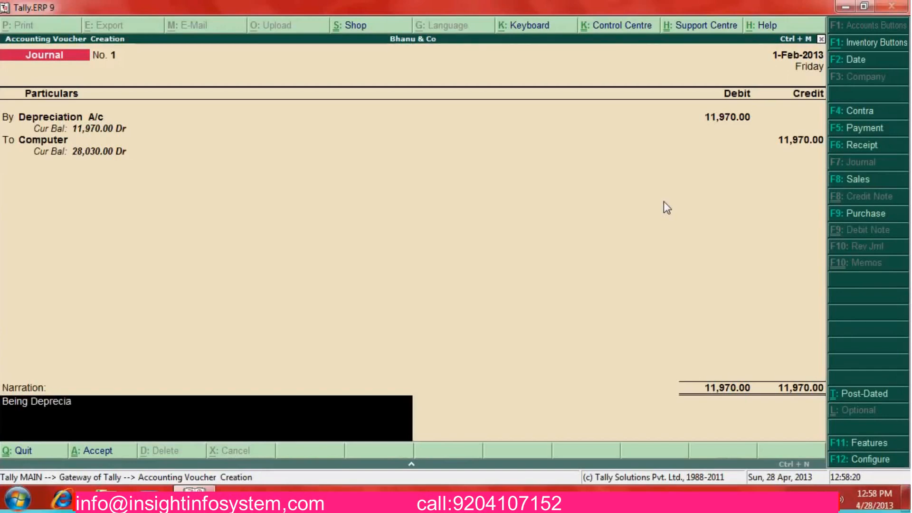
{"action": "type", "text": "tion"}
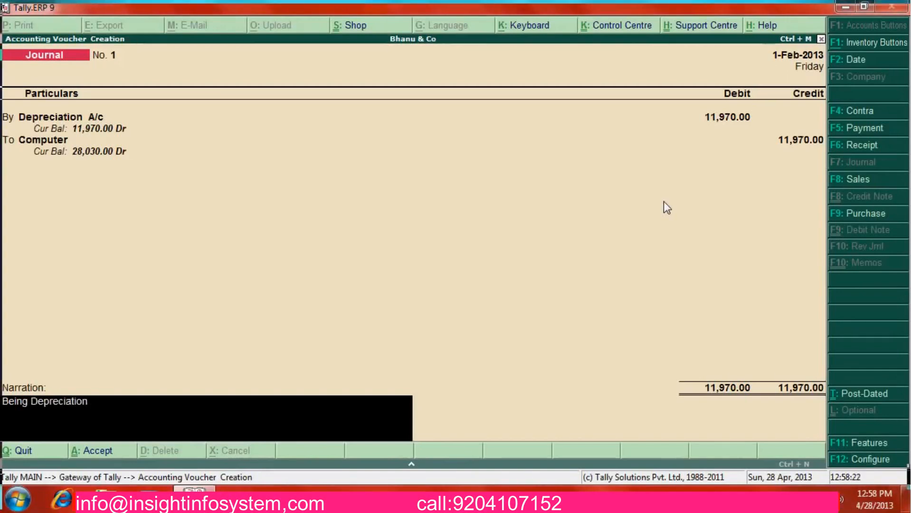
{"action": "type", "text": " on comp"}
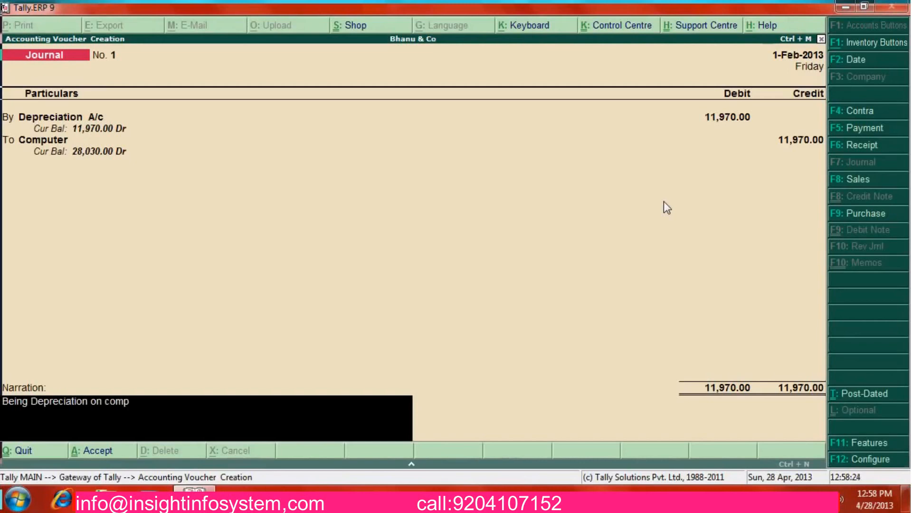
{"action": "type", "text": "uter 30 %"}
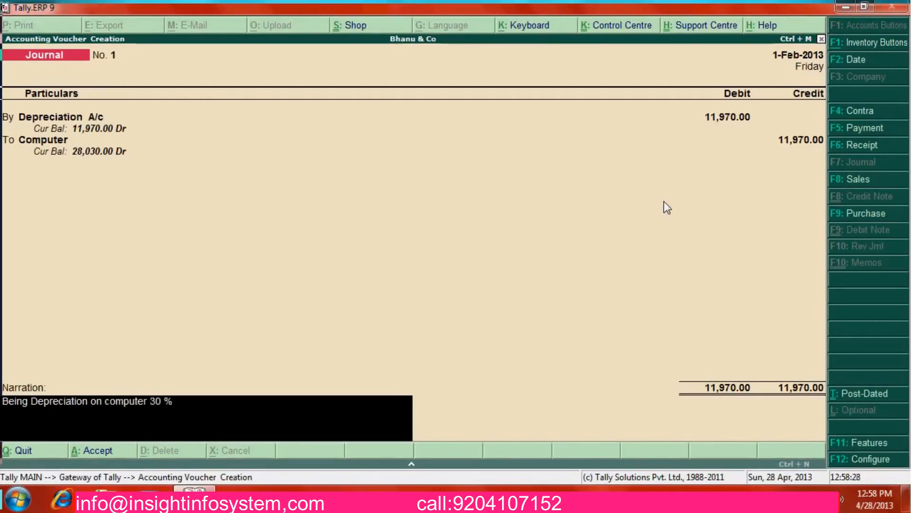
{"action": "type", "text": " on Rs"}
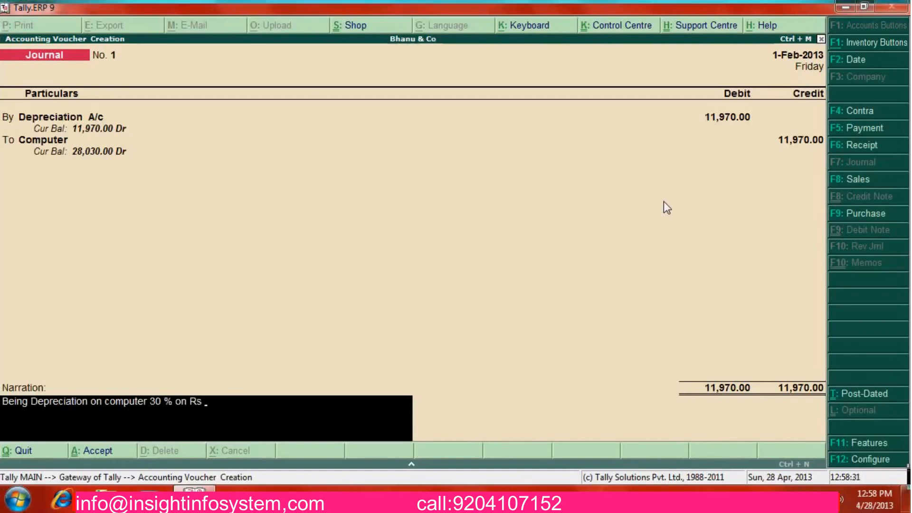
End the narration with '39900' and save Journal No. 1
{"action": "key", "text": "ctrl+n"}
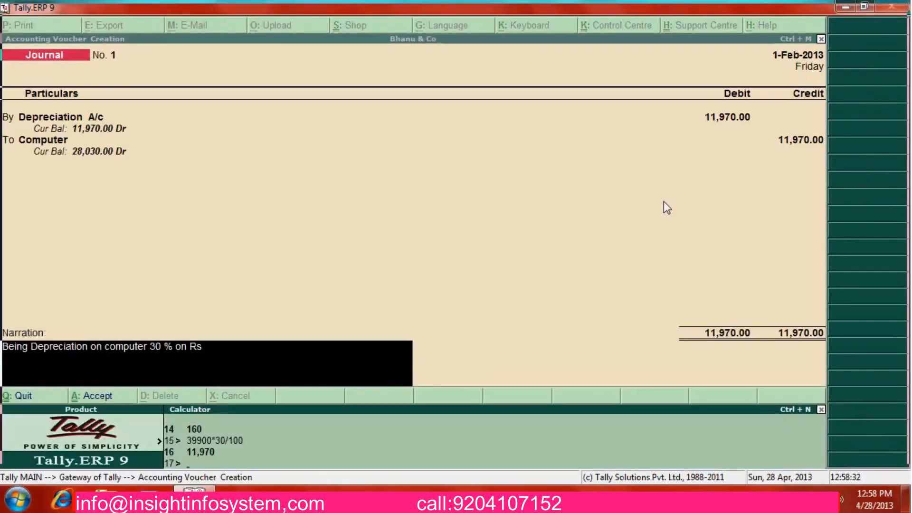
{"action": "key", "text": "ctrl+m"}
{"action": "type", "text": "39"}
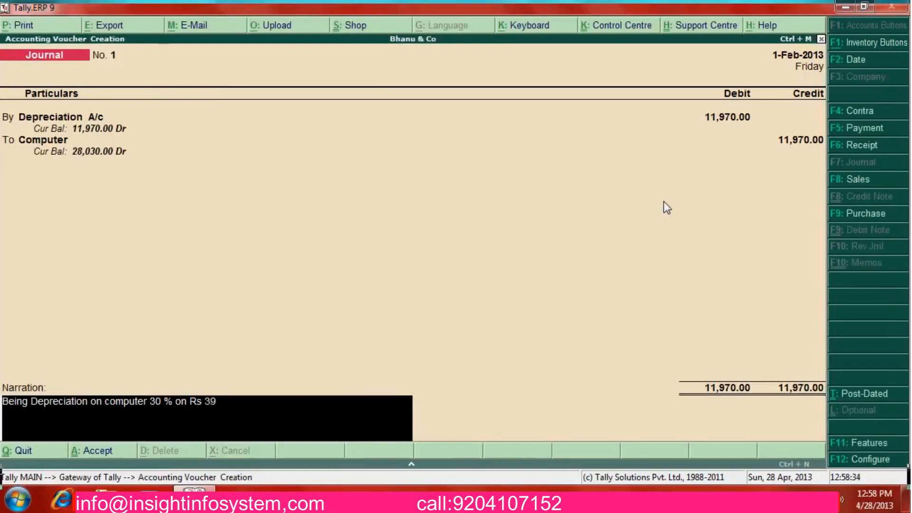
{"action": "type", "text": "900"}
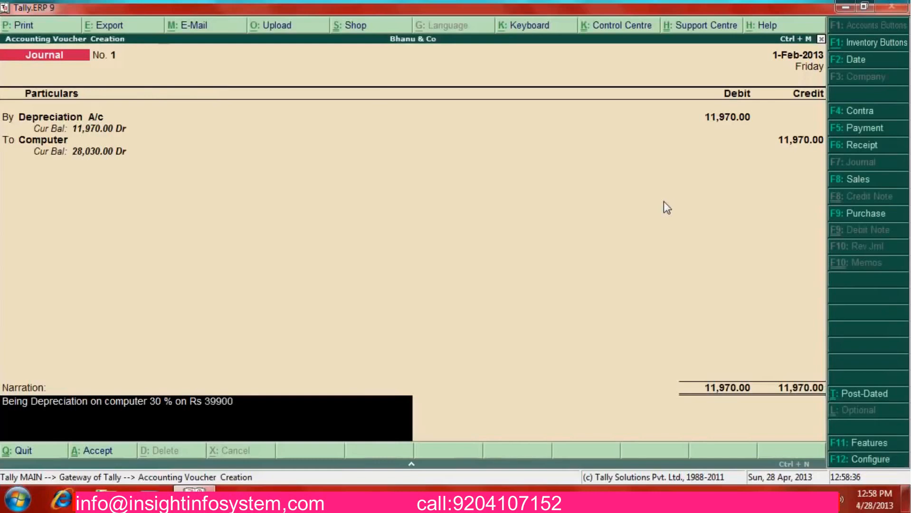
{"action": "key", "text": "Return"}
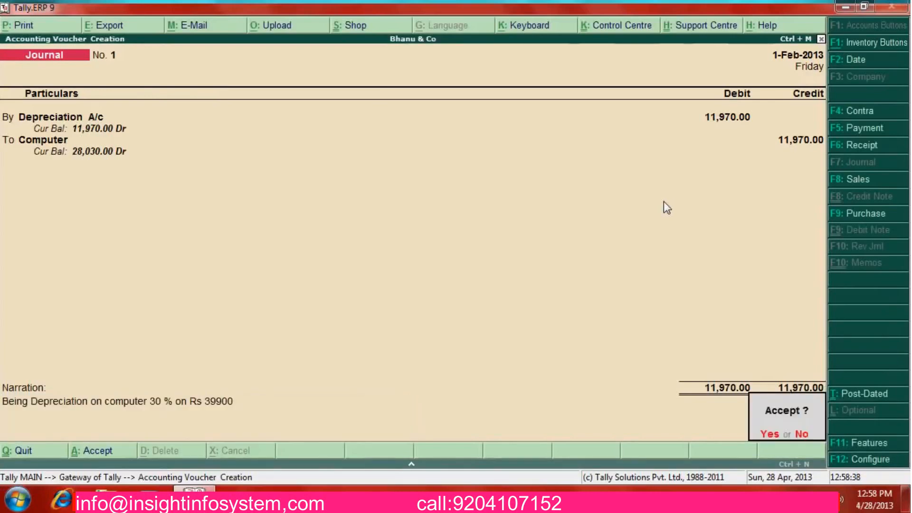
{"action": "key", "text": "Return"}
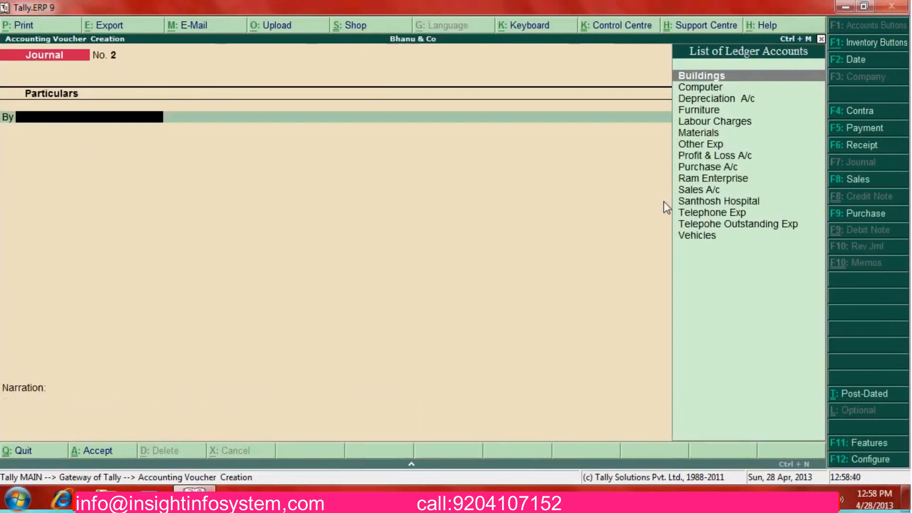
Debit Telephone Exp with 250 in Journal No. 2
{"action": "key", "text": "Down"}
{"action": "key", "text": "Down"}
{"action": "key", "text": "Down"}
{"action": "key", "text": "Down"}
{"action": "key", "text": "Down"}
{"action": "key", "text": "Down"}
{"action": "key", "text": "Down"}
{"action": "key", "text": "Down"}
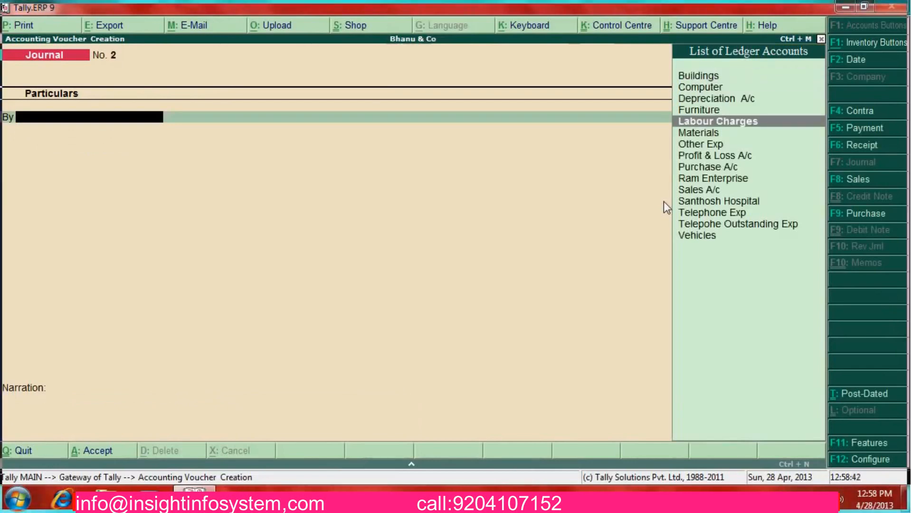
{"action": "key", "text": "Down"}
{"action": "key", "text": "Down"}
{"action": "key", "text": "Down"}
{"action": "key", "text": "Down"}
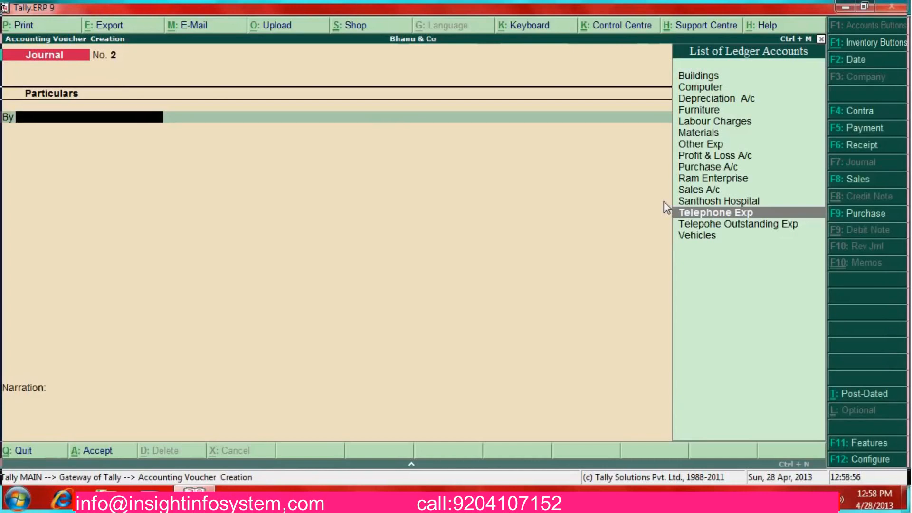
{"action": "key", "text": "Down"}
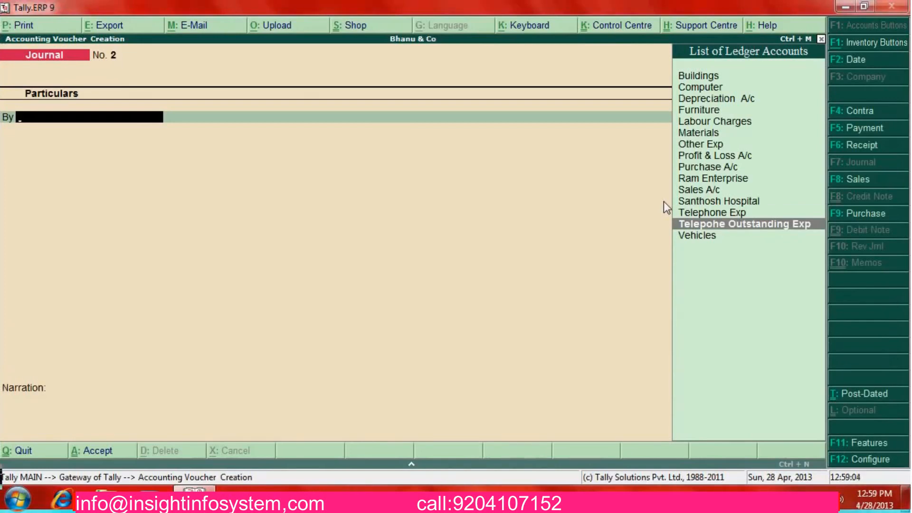
{"action": "key", "text": "Up"}
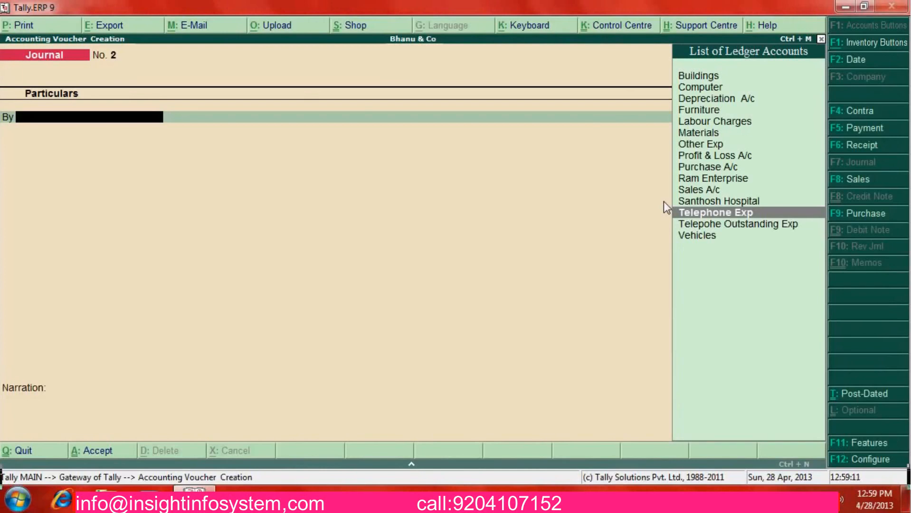
{"action": "key", "text": "Return"}
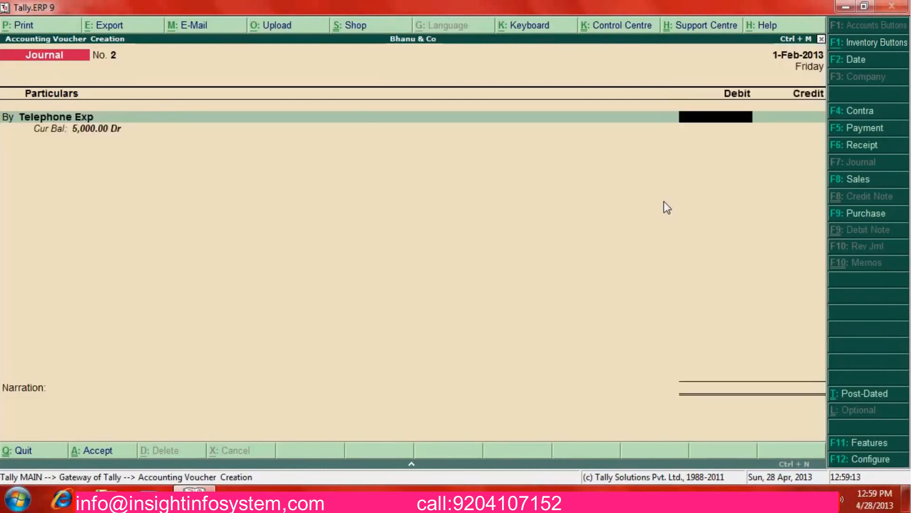
{"action": "type", "text": "250"}
{"action": "key", "text": "Return"}
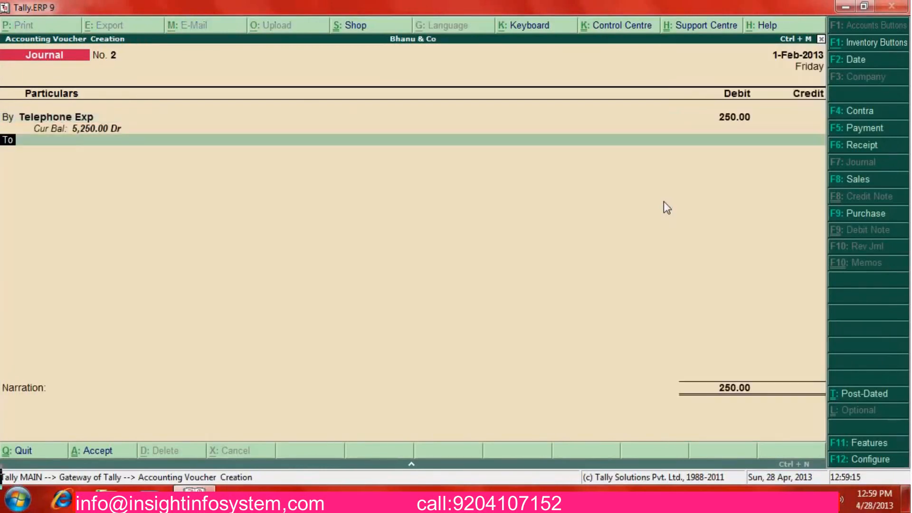
Credit Telepohe Outstanding Exp with the matching 250
{"action": "key", "text": "Return"}
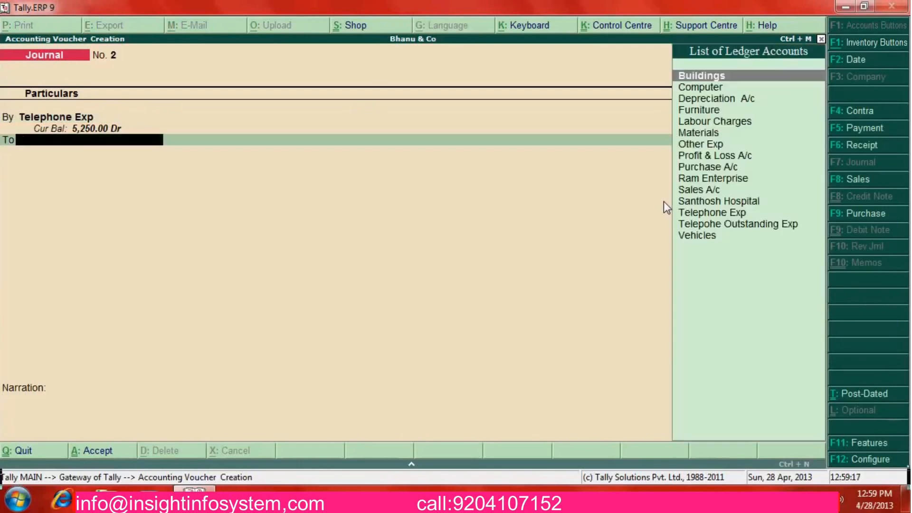
{"action": "type", "text": "Out"}
{"action": "key", "text": "Return"}
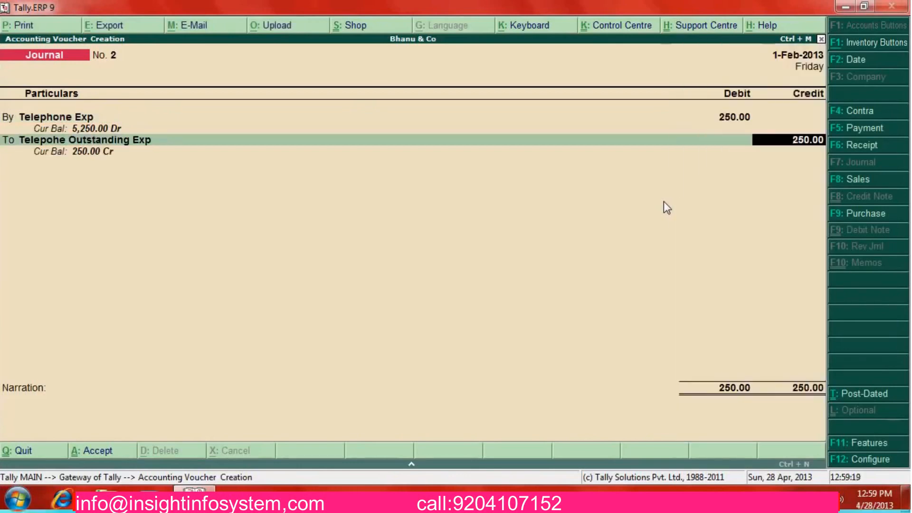
{"action": "key", "text": "Return"}
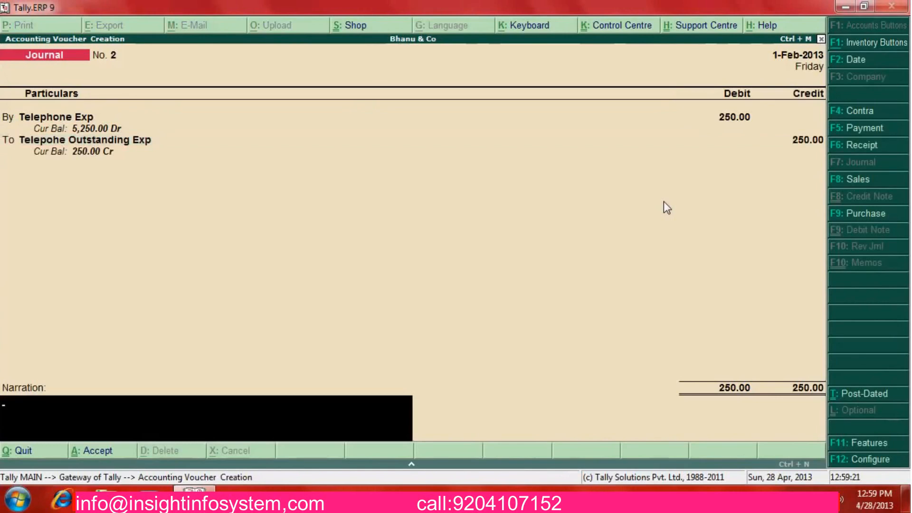
Narrate 'Being Taken telephone exp into current month' and save the voucher
{"action": "type", "text": "Being Taken"}
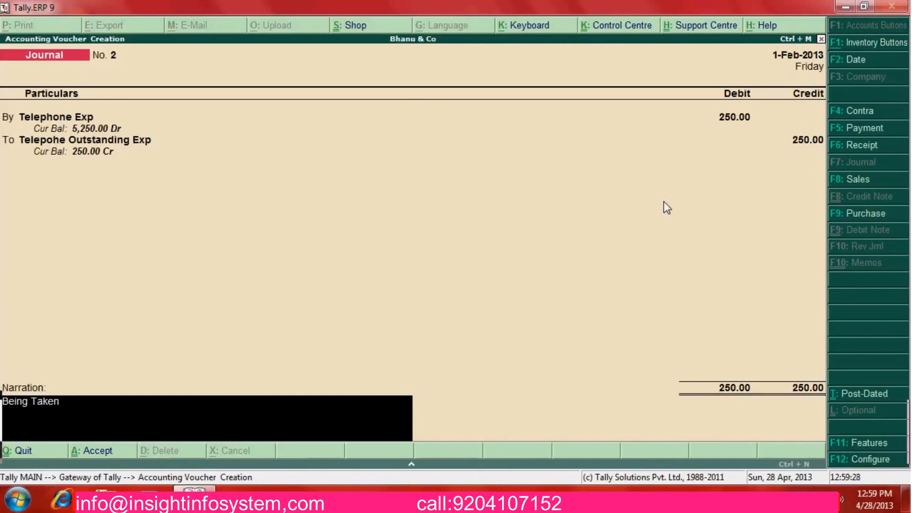
{"action": "type", "text": " tele"}
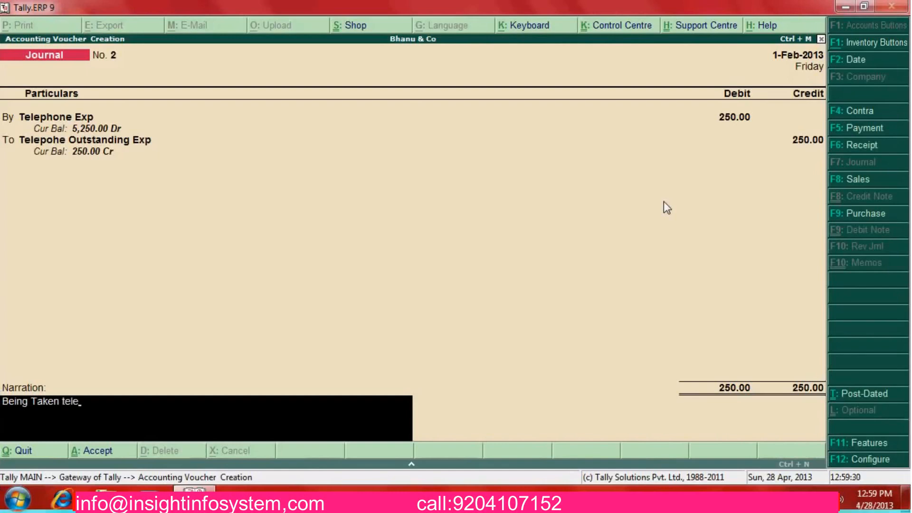
{"action": "type", "text": "phone xp"}
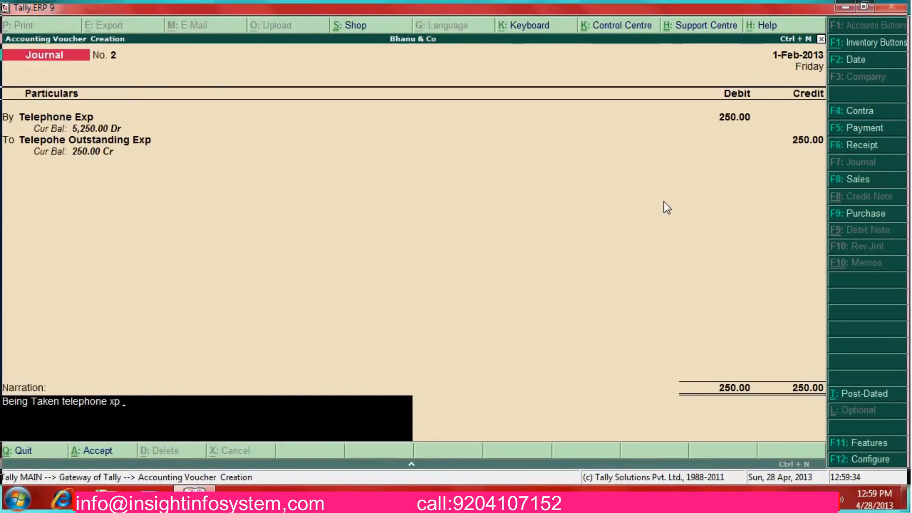
{"action": "type", "text": " into curre"}
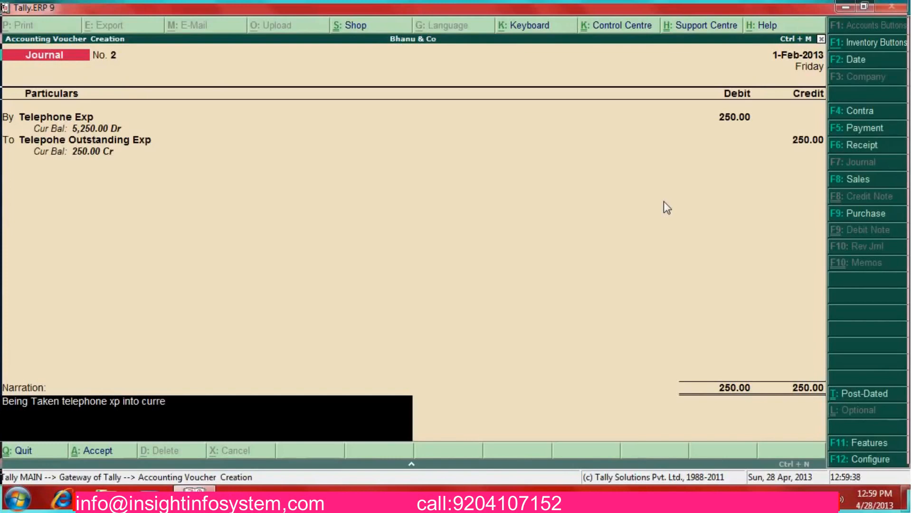
{"action": "type", "text": "nt month"}
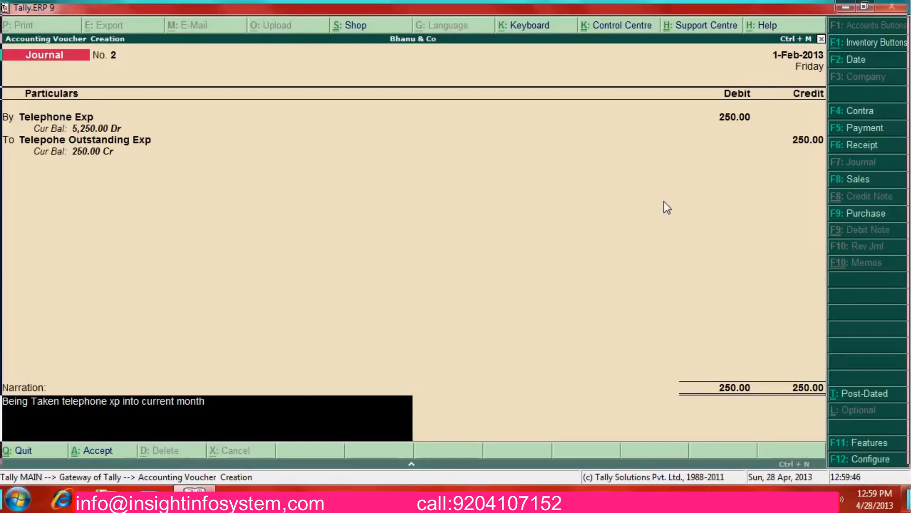
{"action": "type", "text": "e"}
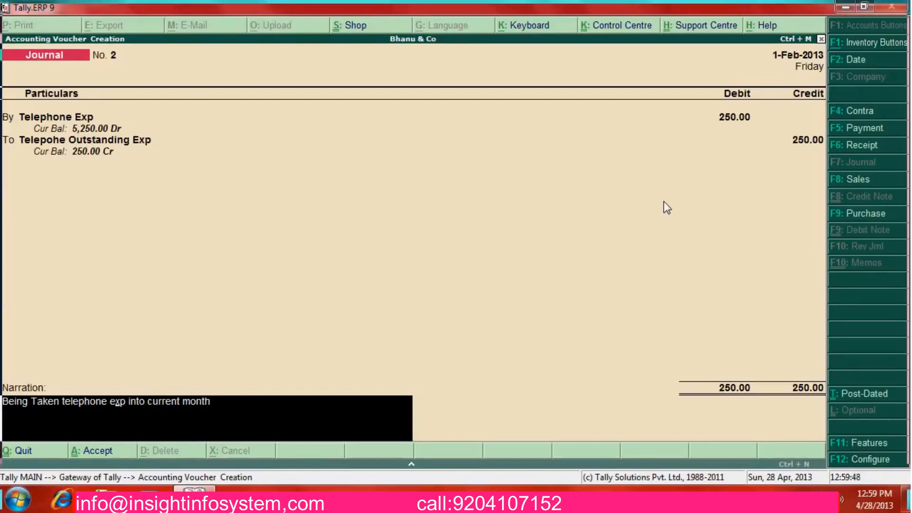
{"action": "key", "text": "Return"}
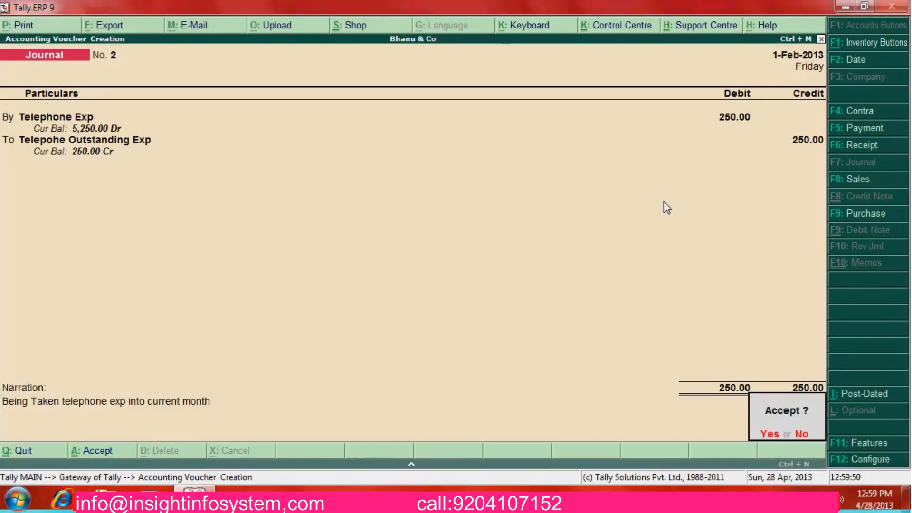
{"action": "key", "text": "Return"}
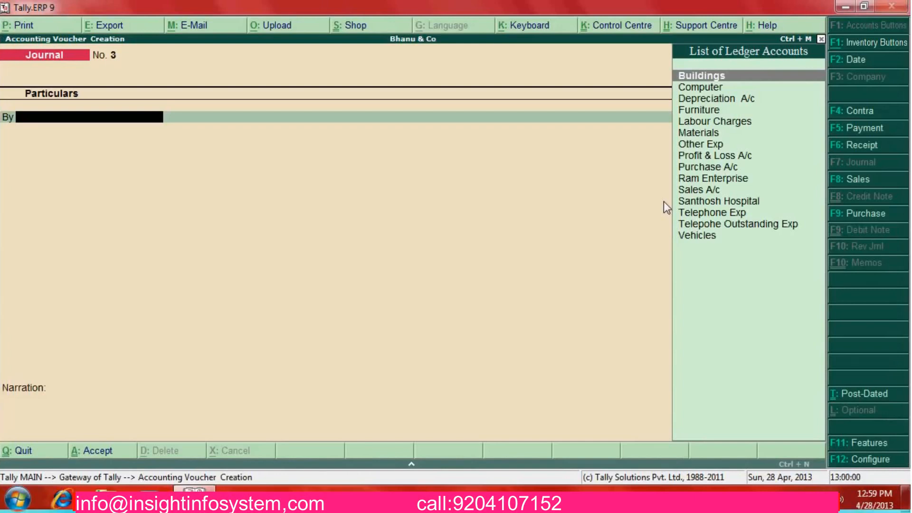
Quit voucher entry and display the Ram Enterprise ledger from Account Books
{"action": "key", "text": "Escape"}
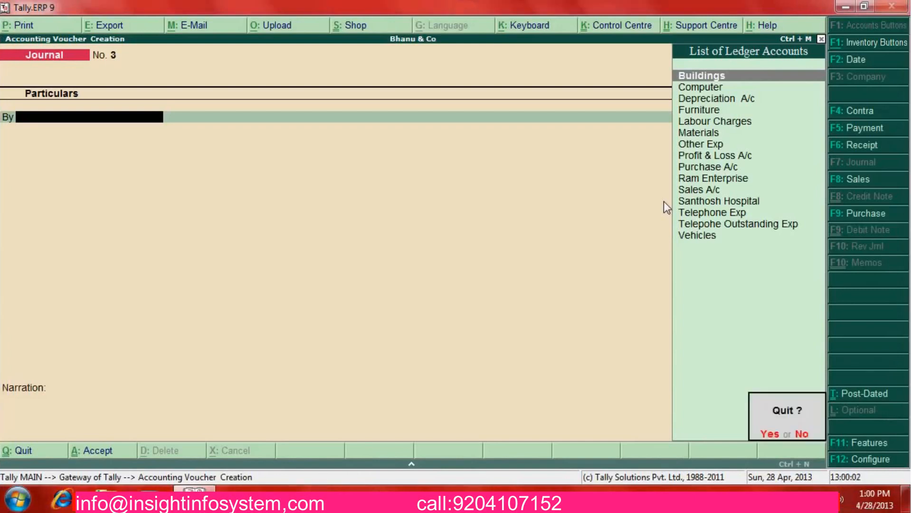
{"action": "key", "text": "y"}
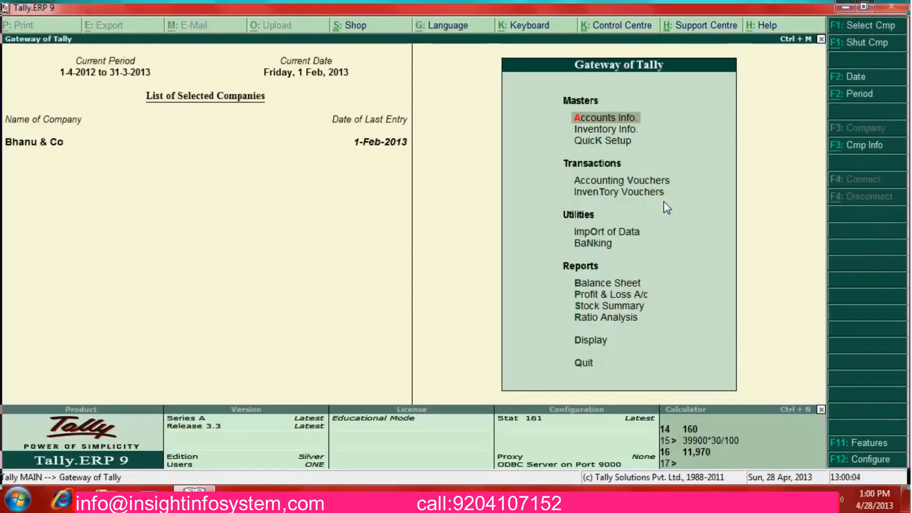
{"action": "key", "text": "d"}
{"action": "key", "text": "a"}
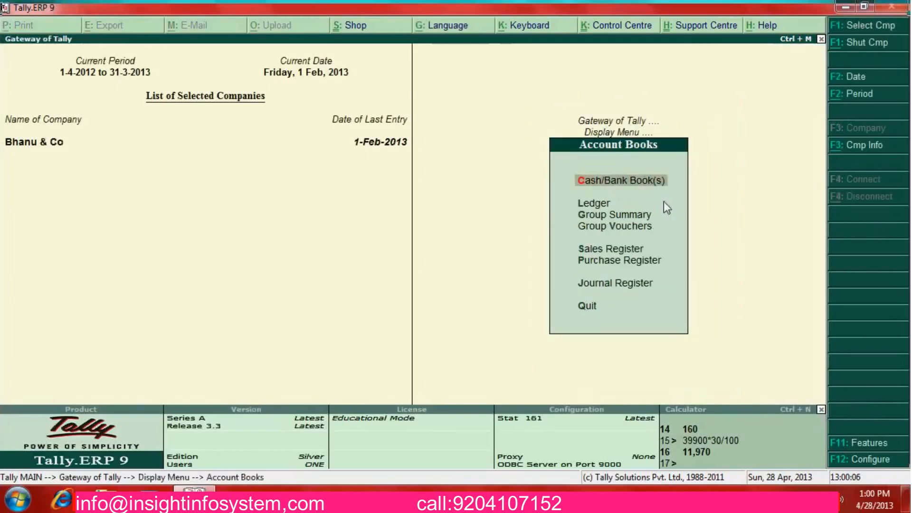
{"action": "type", "text": "l"}
{"action": "type", "text": "Ra"}
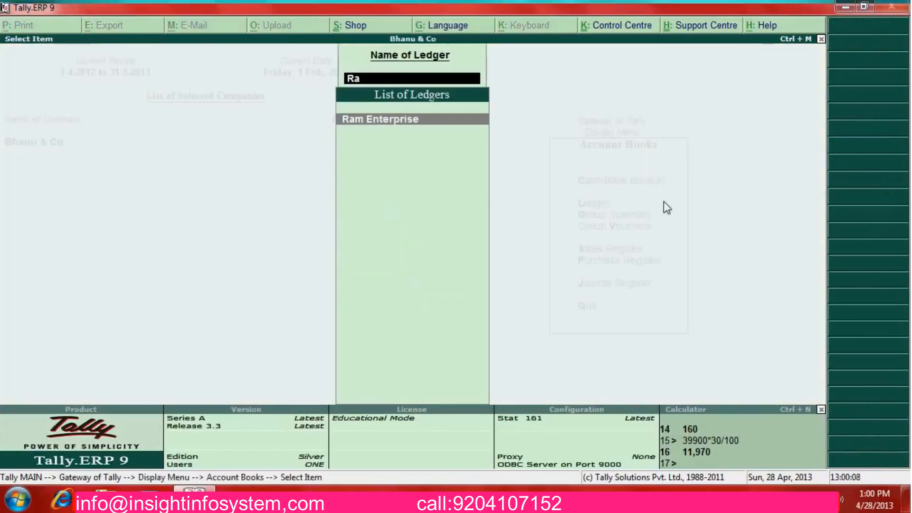
{"action": "key", "text": "Return"}
{"action": "key", "text": "Down"}
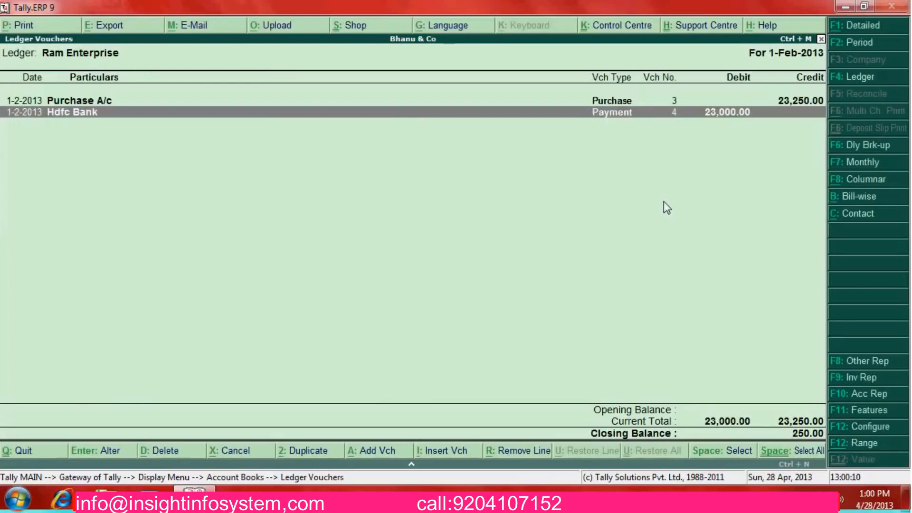
Show narrations to check the Hdfc Bank payment against invoice 125, then exit the ledger
{"action": "key", "text": "Up"}
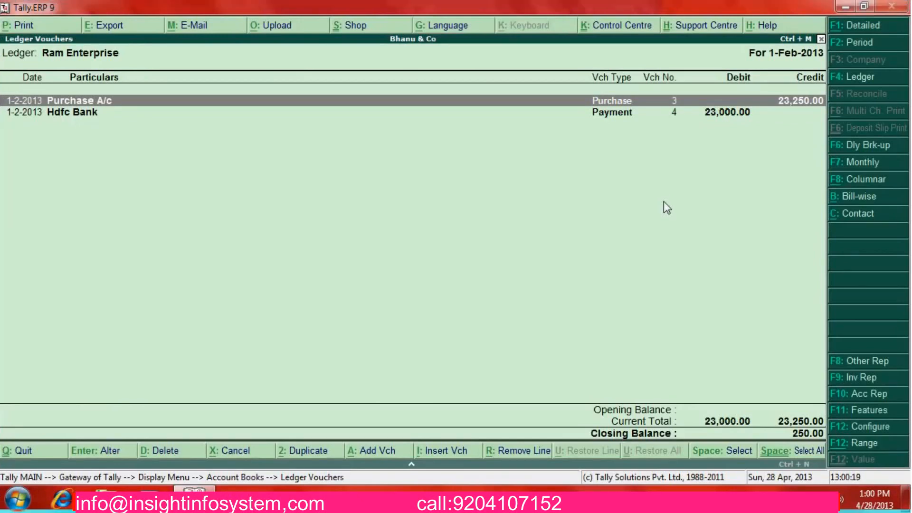
{"action": "key", "text": "Down"}
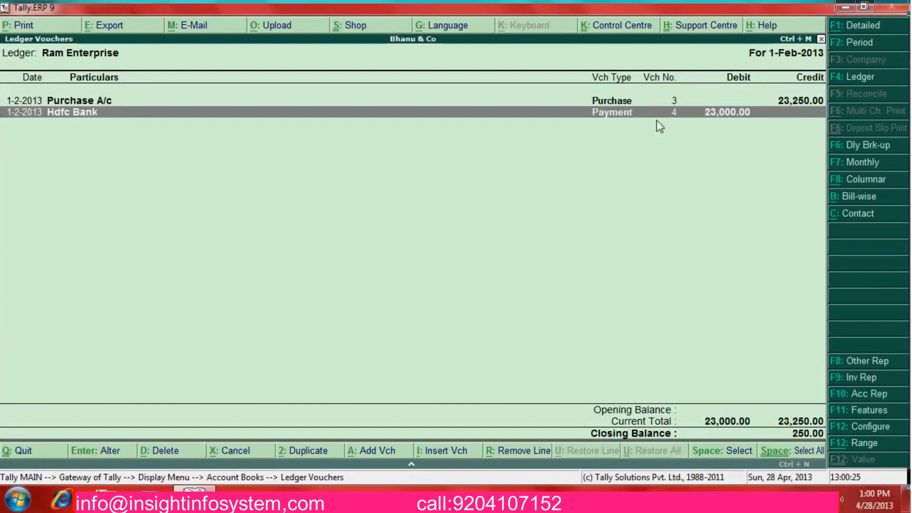
{"action": "key", "text": "shift+Return"}
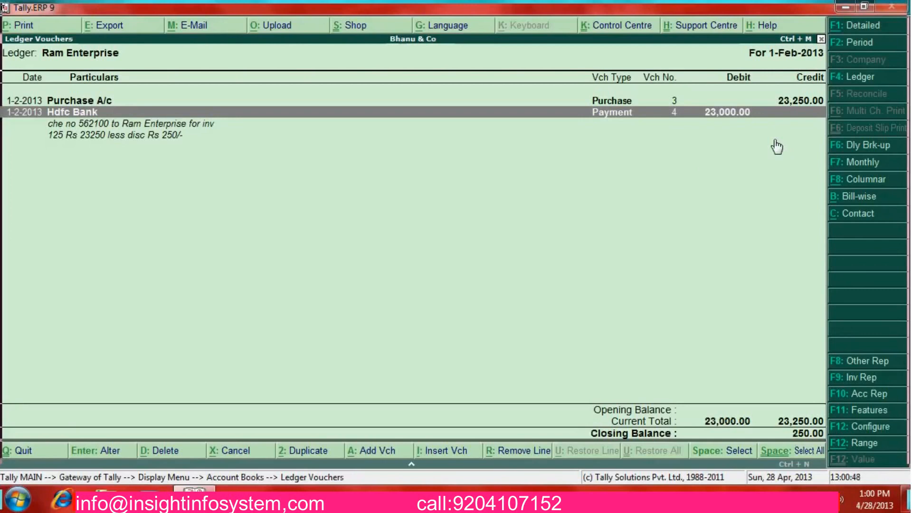
{"action": "key", "text": "Escape"}
{"action": "key", "text": "Escape"}
{"action": "key", "text": "Escape"}
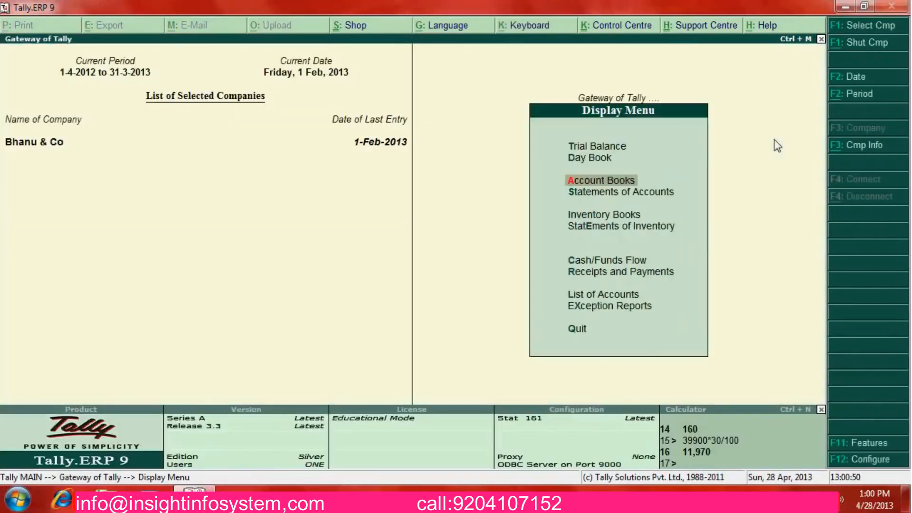
Start Journal No. 3 debiting Ram Enterprise 250 against pending bill 125
{"action": "key", "text": "Escape"}
{"action": "key", "text": "Up"}
{"action": "key", "text": "Up"}
{"action": "key", "text": "Up"}
{"action": "key", "text": "Up"}
{"action": "key", "text": "Up"}
{"action": "key", "text": "Up"}
{"action": "key", "text": "Up"}
{"action": "key", "text": "Up"}
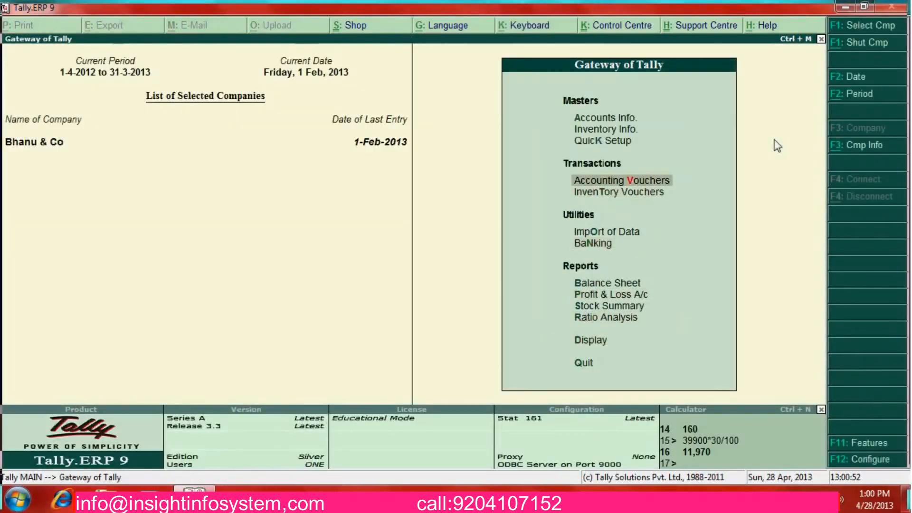
{"action": "key", "text": "Return"}
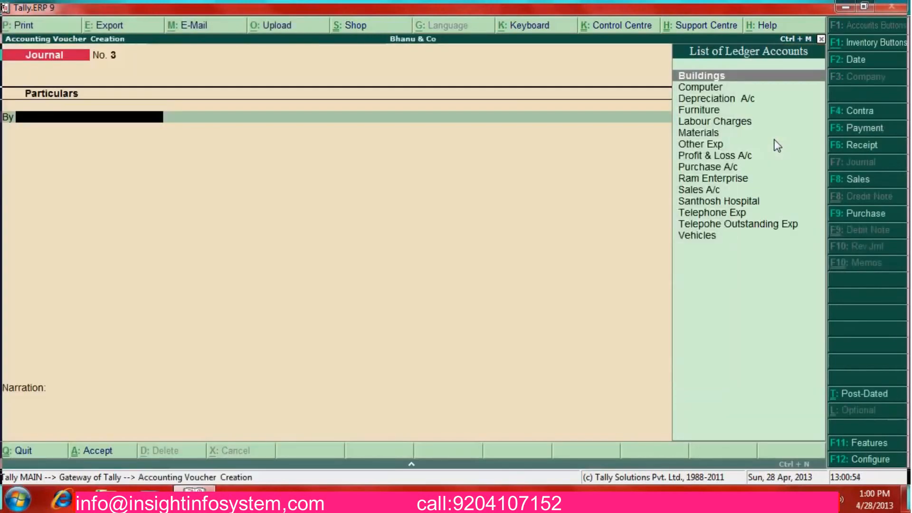
{"action": "type", "text": "Ra"}
{"action": "key", "text": "Return"}
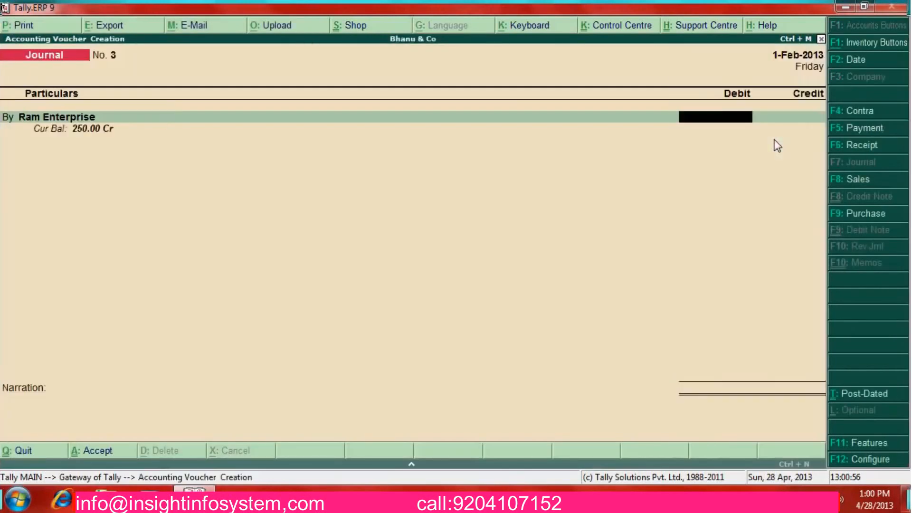
{"action": "type", "text": "250"}
{"action": "key", "text": "Return"}
{"action": "key", "text": "Return"}
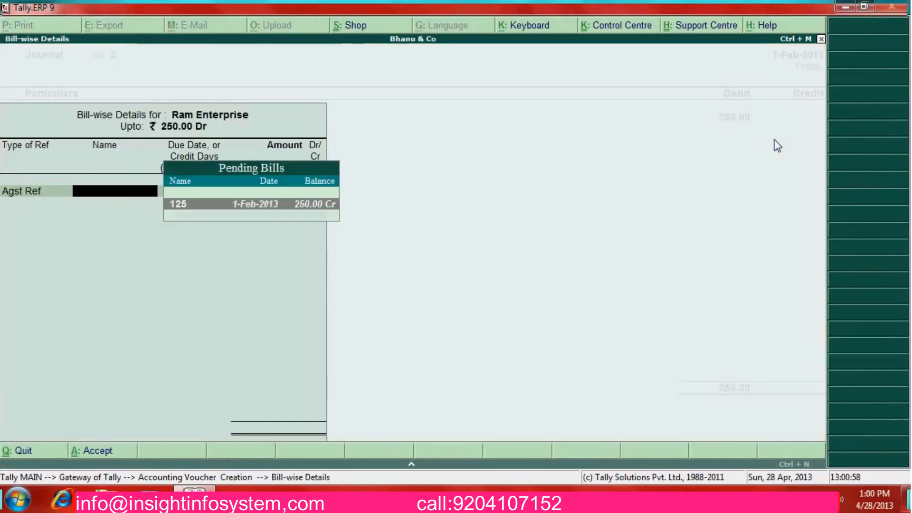
{"action": "key", "text": "Return"}
{"action": "key", "text": "Return"}
{"action": "key", "text": "Return"}
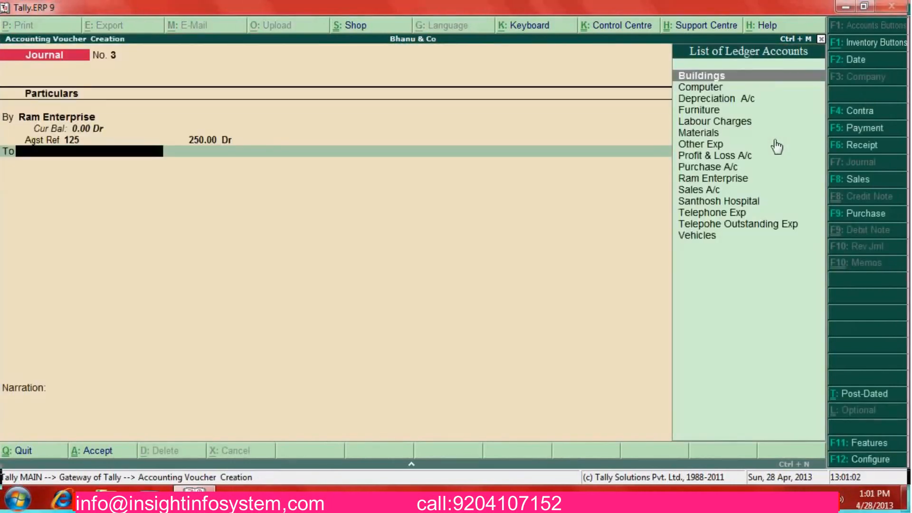
Create a Disc Recd A/c ledger under Indirect Incomes and credit it 250
{"action": "key", "text": "alt+c"}
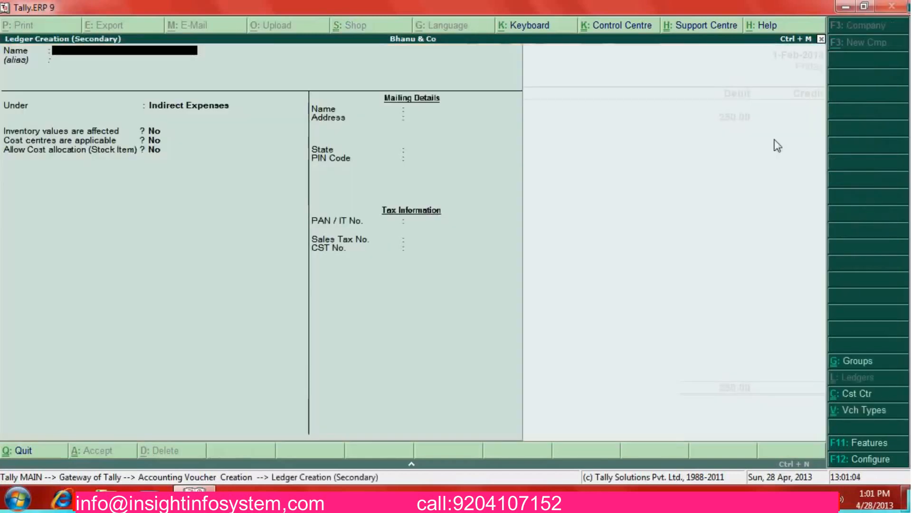
{"action": "type", "text": "Disc Recd"}
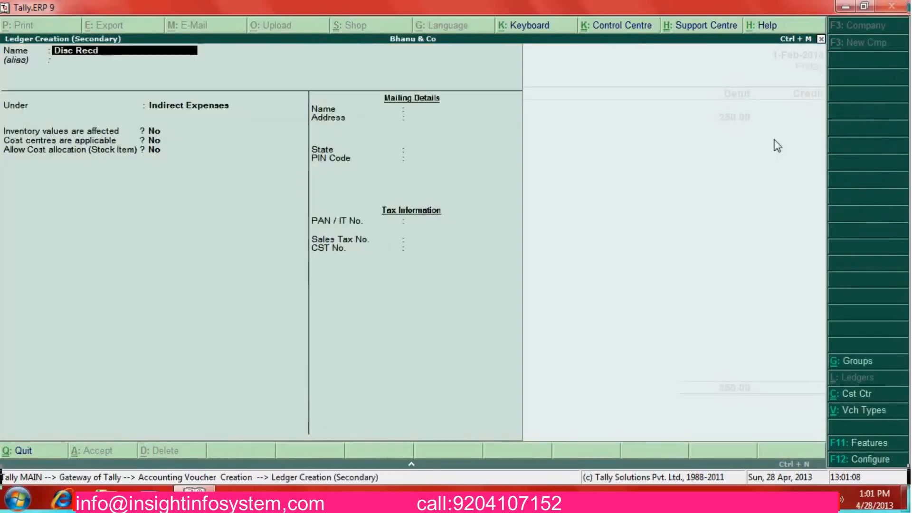
{"action": "type", "text": " A/c"}
{"action": "key", "text": "Return"}
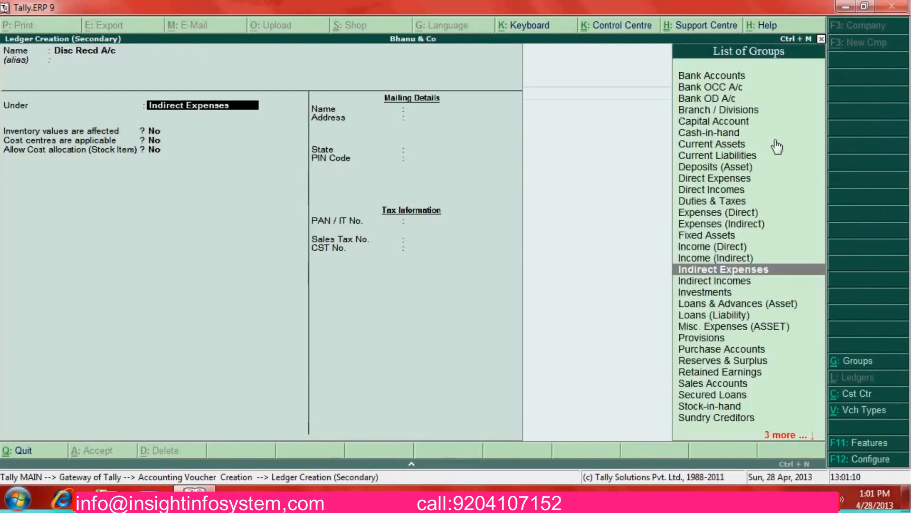
{"action": "key", "text": "Down"}
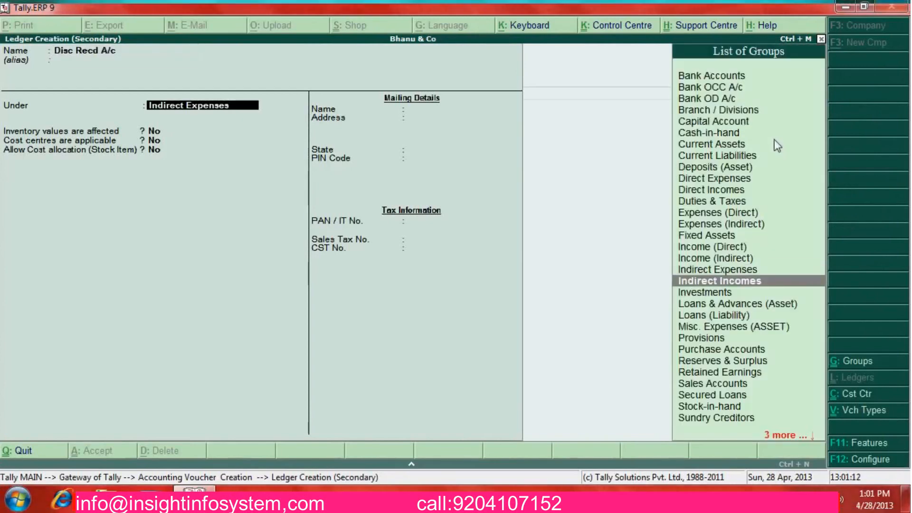
{"action": "key", "text": "Return"}
{"action": "key", "text": "ctrl+a"}
{"action": "key", "text": "Return"}
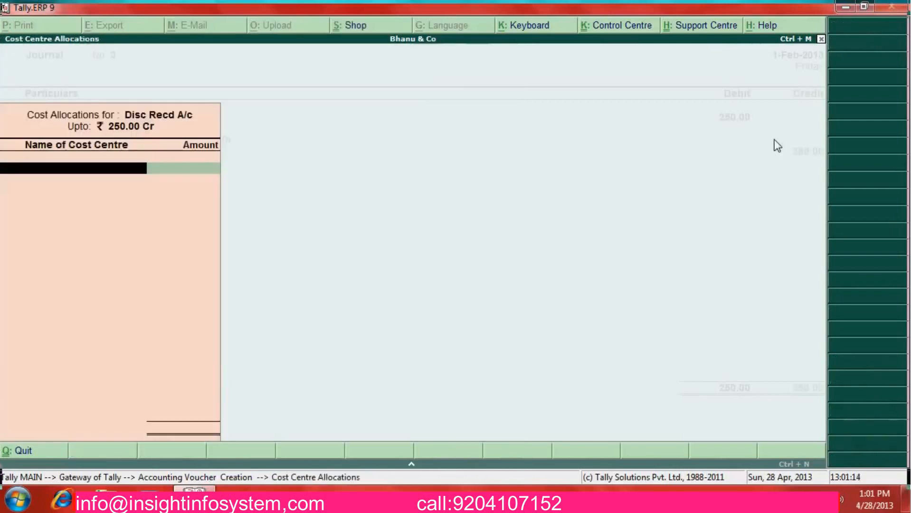
Alter Disc Recd A/c so cost centres are not applicable
{"action": "key", "text": "Escape"}
{"action": "key", "text": "BackSpace"}
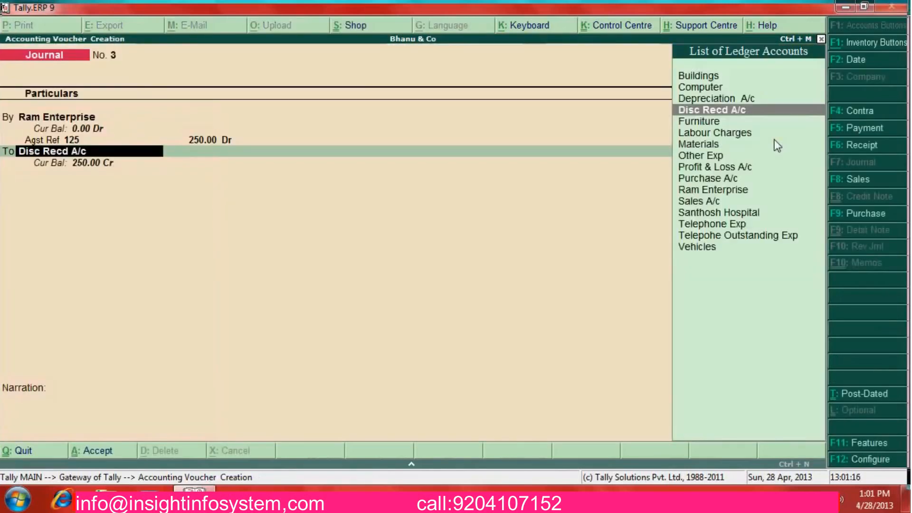
{"action": "key", "text": "ctrl+Return"}
{"action": "key", "text": "Return"}
{"action": "key", "text": "Return"}
{"action": "key", "text": "Return"}
{"action": "key", "text": "Return"}
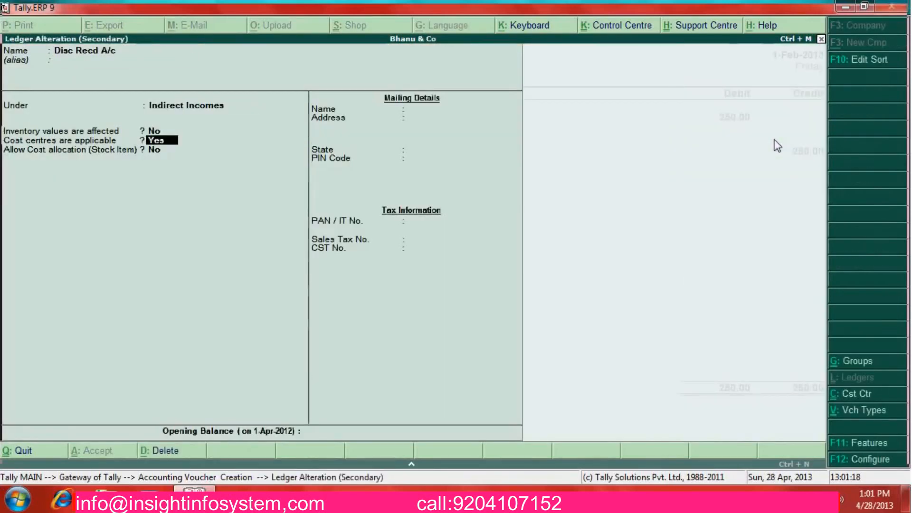
{"action": "type", "text": "n"}
{"action": "key", "text": "Return"}
{"action": "key", "text": "Return"}
{"action": "key", "text": "Return"}
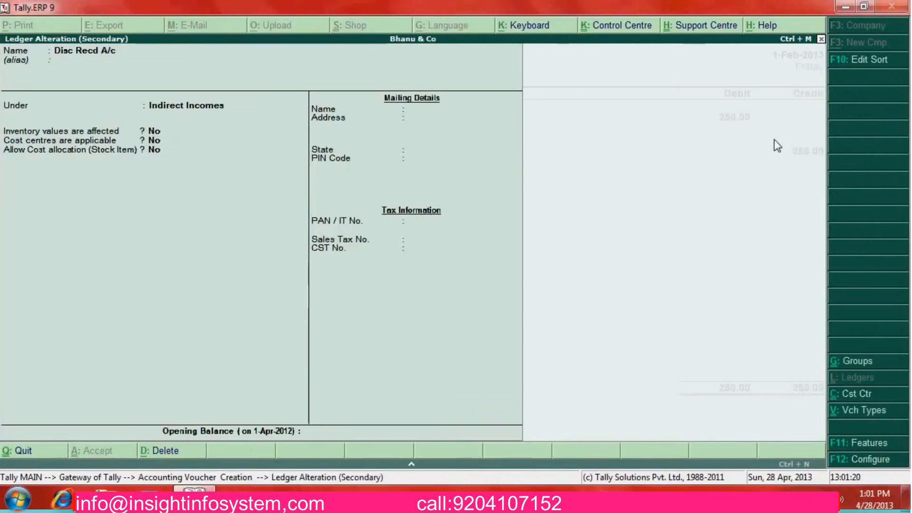
{"action": "key", "text": "Return"}
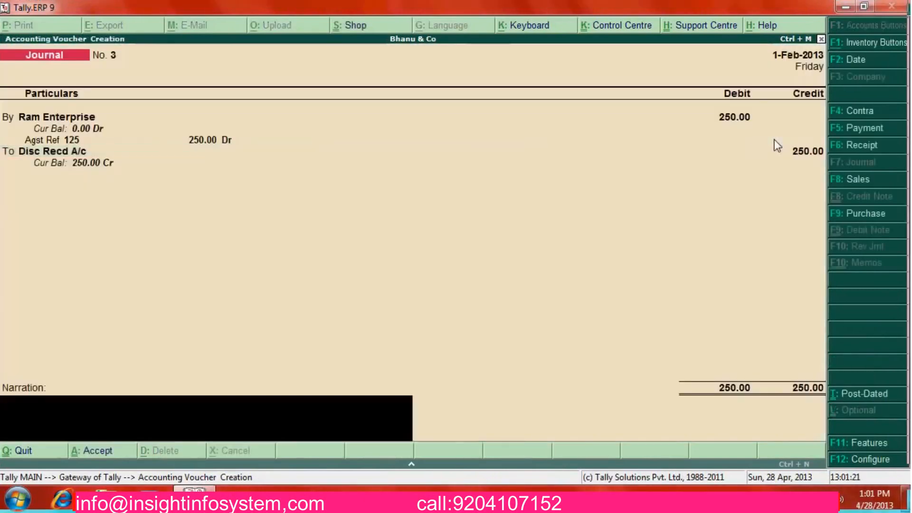
Narrate 'Being recd disc from Ram Enterprises for inv no 125', save, and return to Gateway
{"action": "type", "text": "Being"}
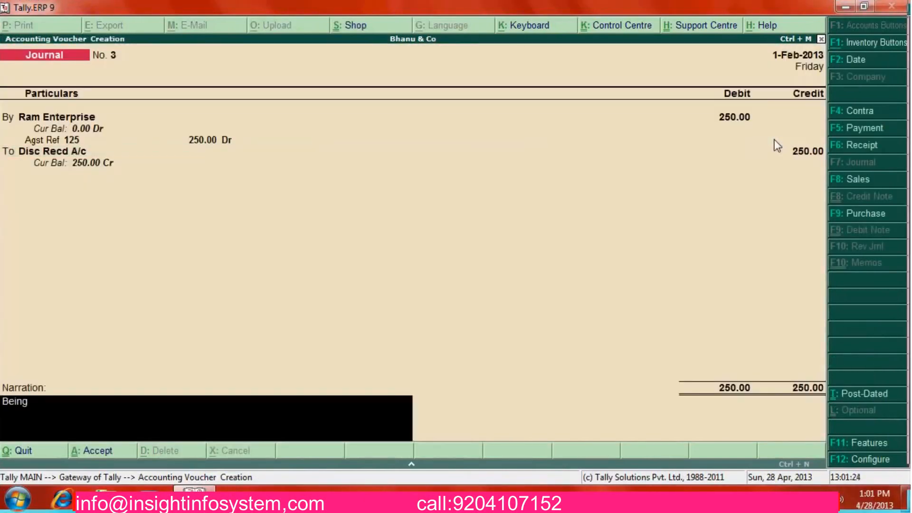
{"action": "type", "text": " recd disc"}
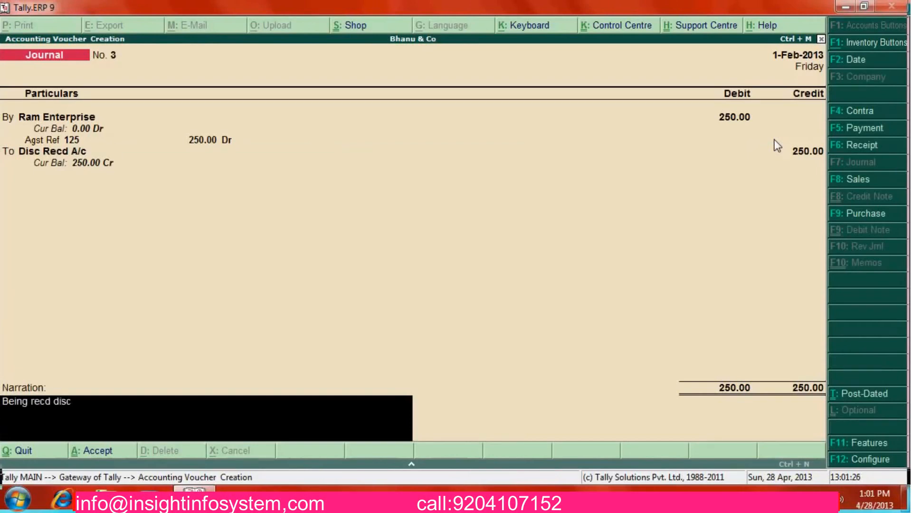
{"action": "type", "text": " from Ram Enterprise"}
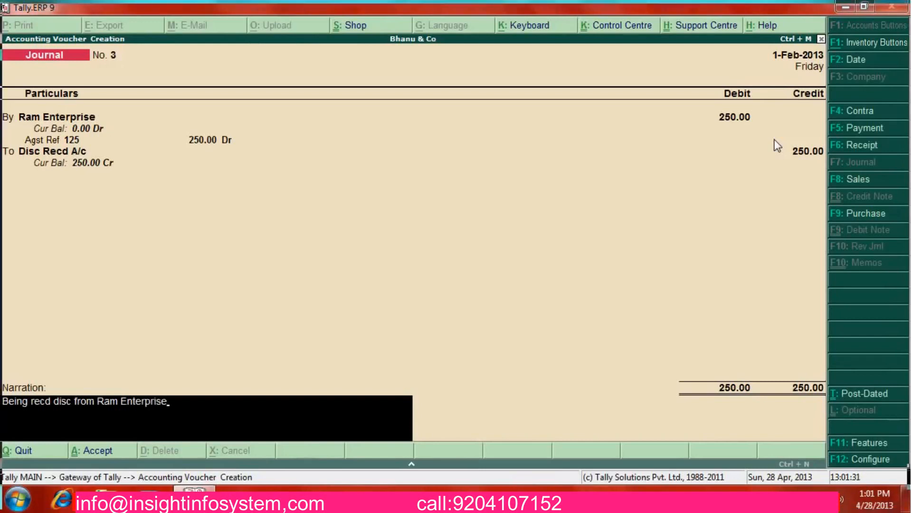
{"action": "type", "text": "s for inv no 1285"}
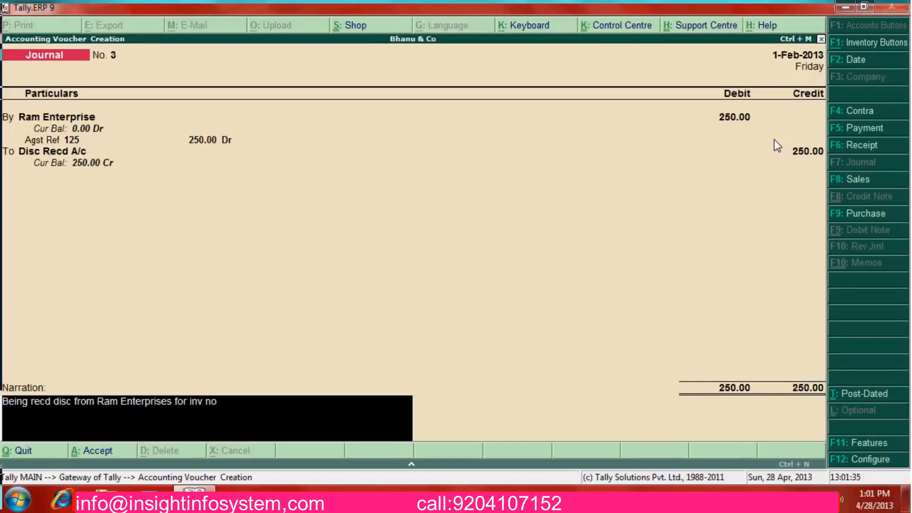
{"action": "key", "text": "BackSpace"}
{"action": "key", "text": "BackSpace"}
{"action": "type", "text": "5"}
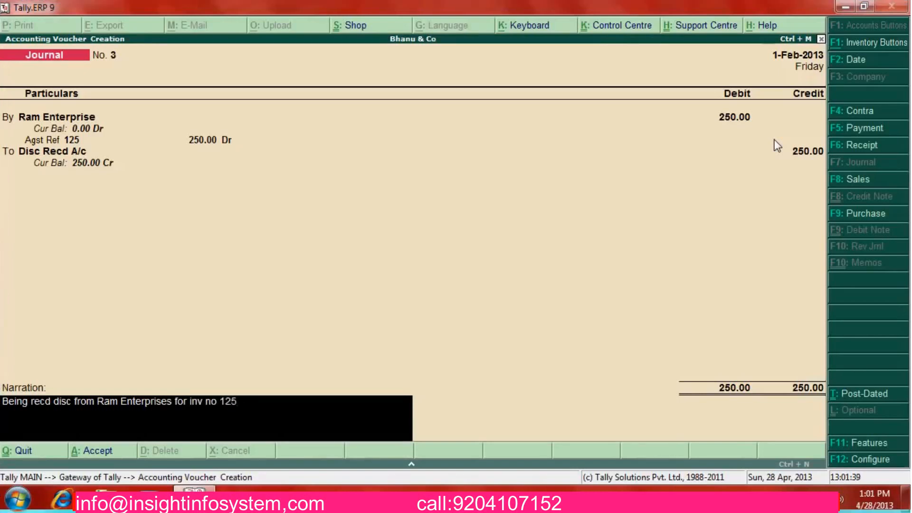
{"action": "key", "text": "Return"}
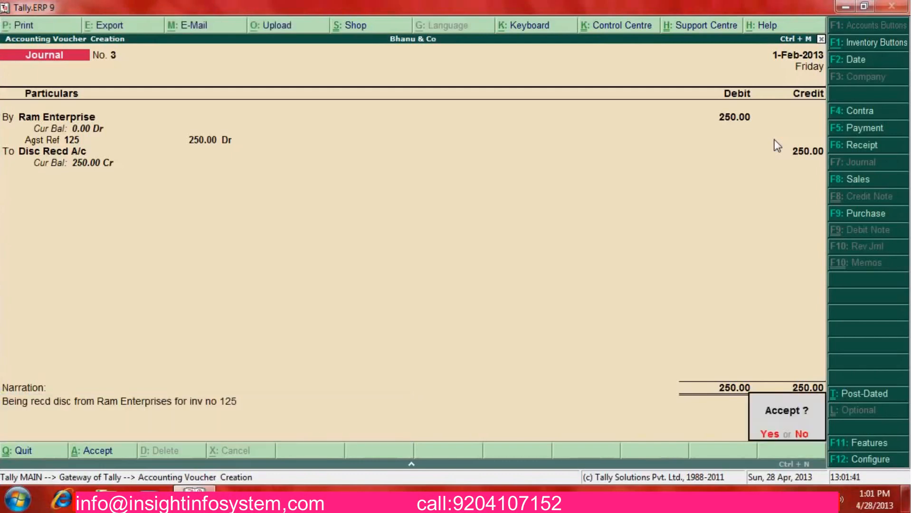
{"action": "key", "text": "Return"}
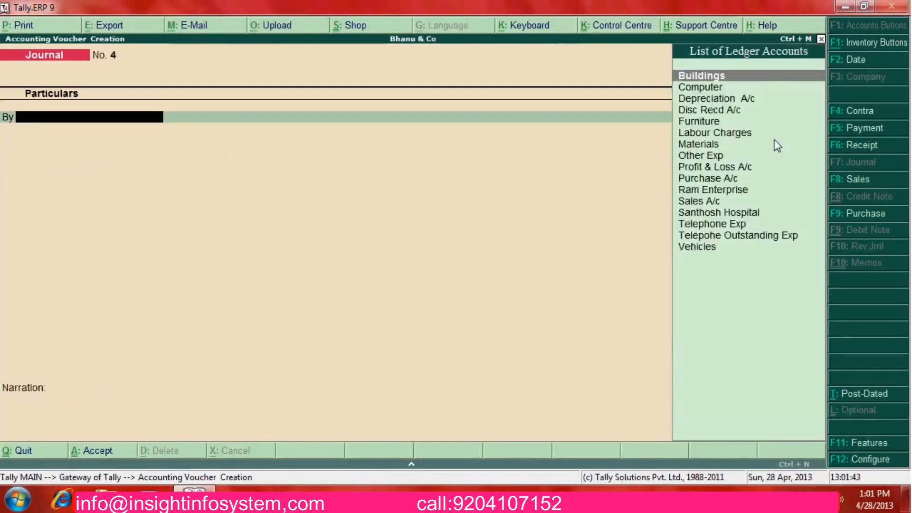
{"action": "key", "text": "Escape"}
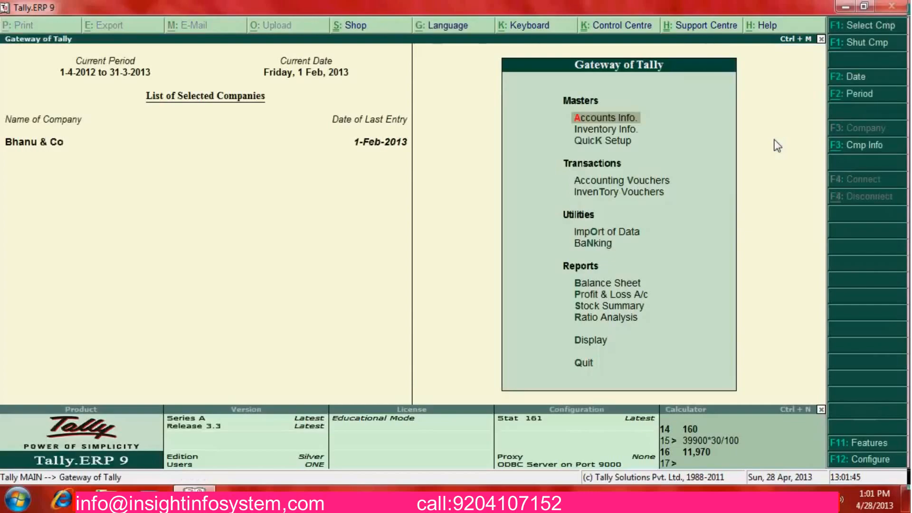